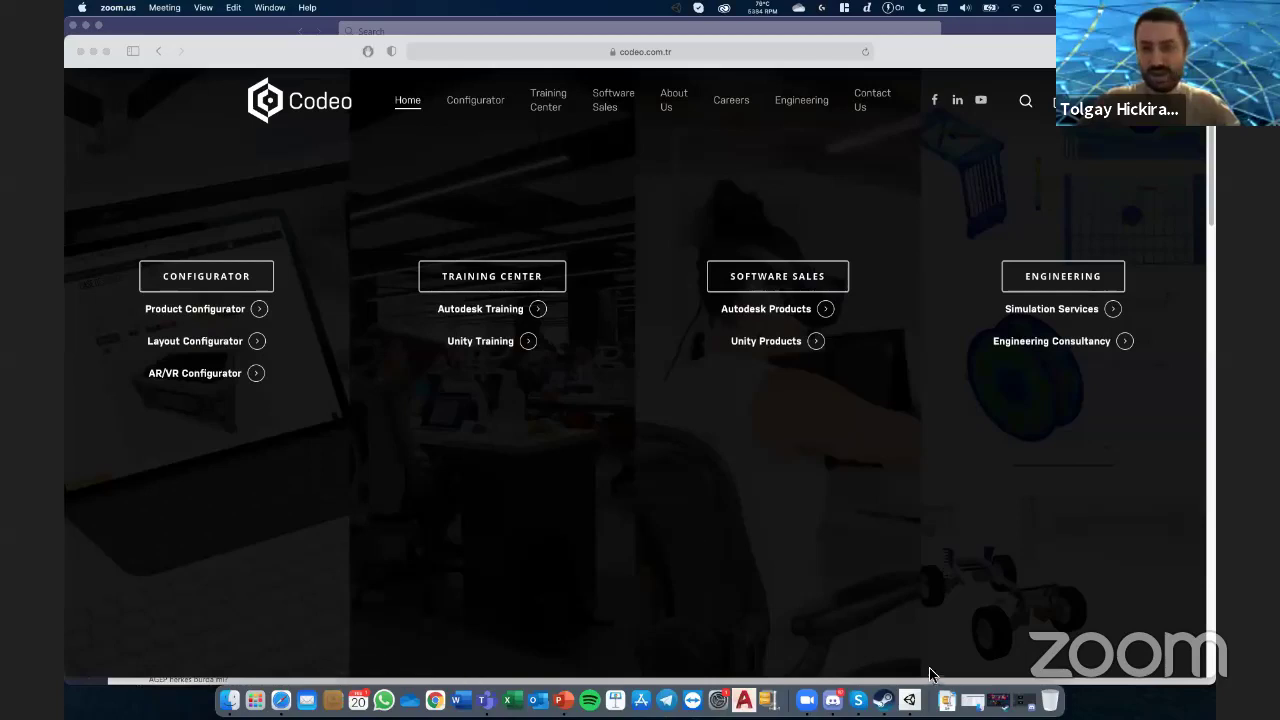
- Bring Unity Hub forward and minimize the Safari and Teams windows
left_click(876, 703)
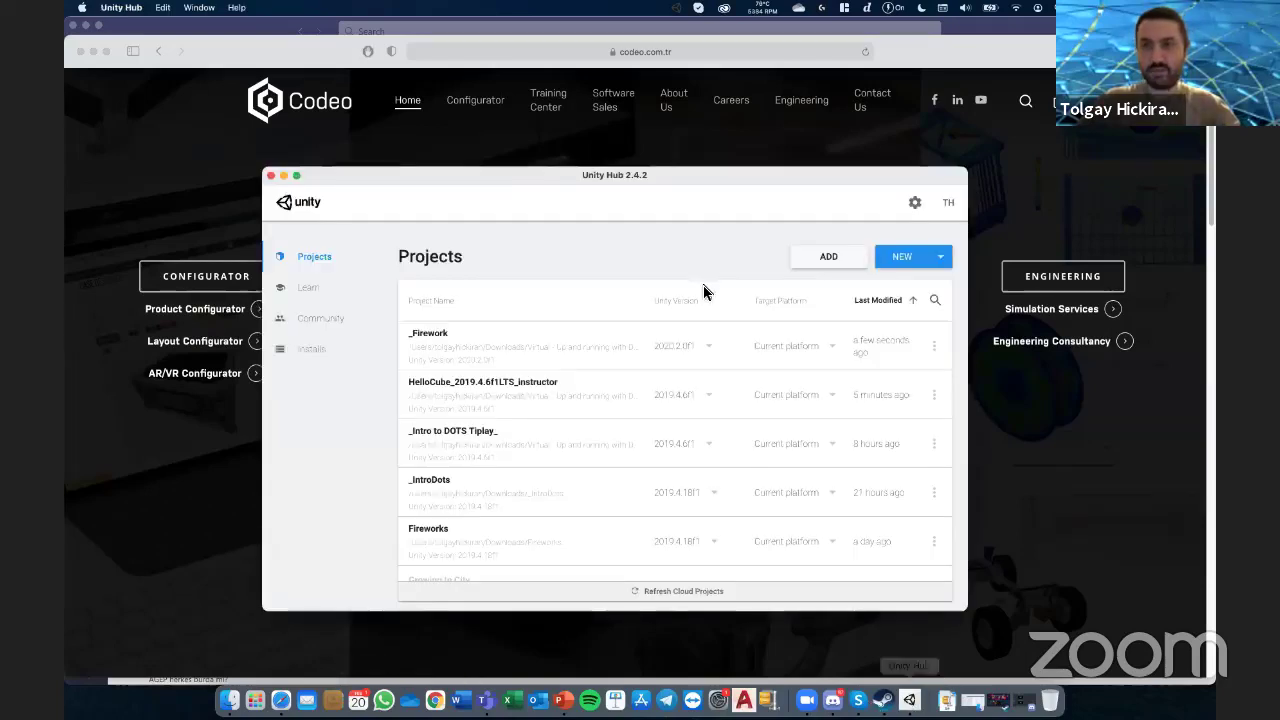
left_click(92, 52)
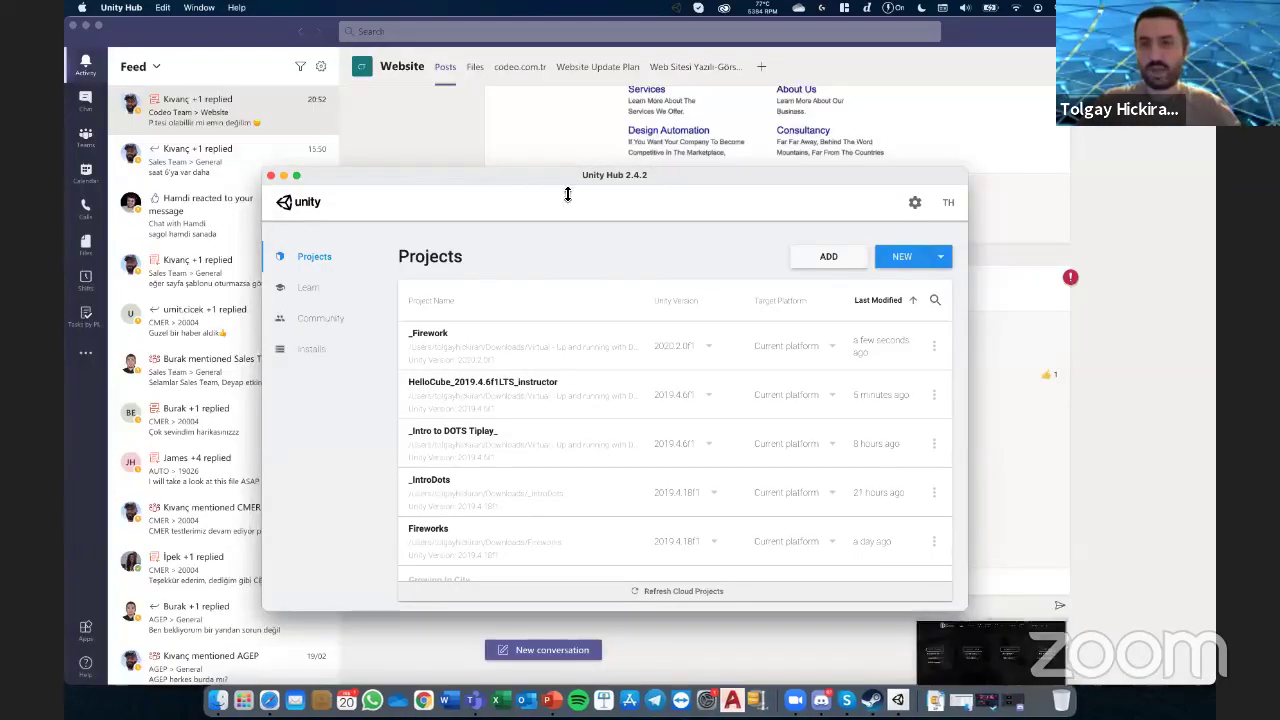
left_click(86, 28)
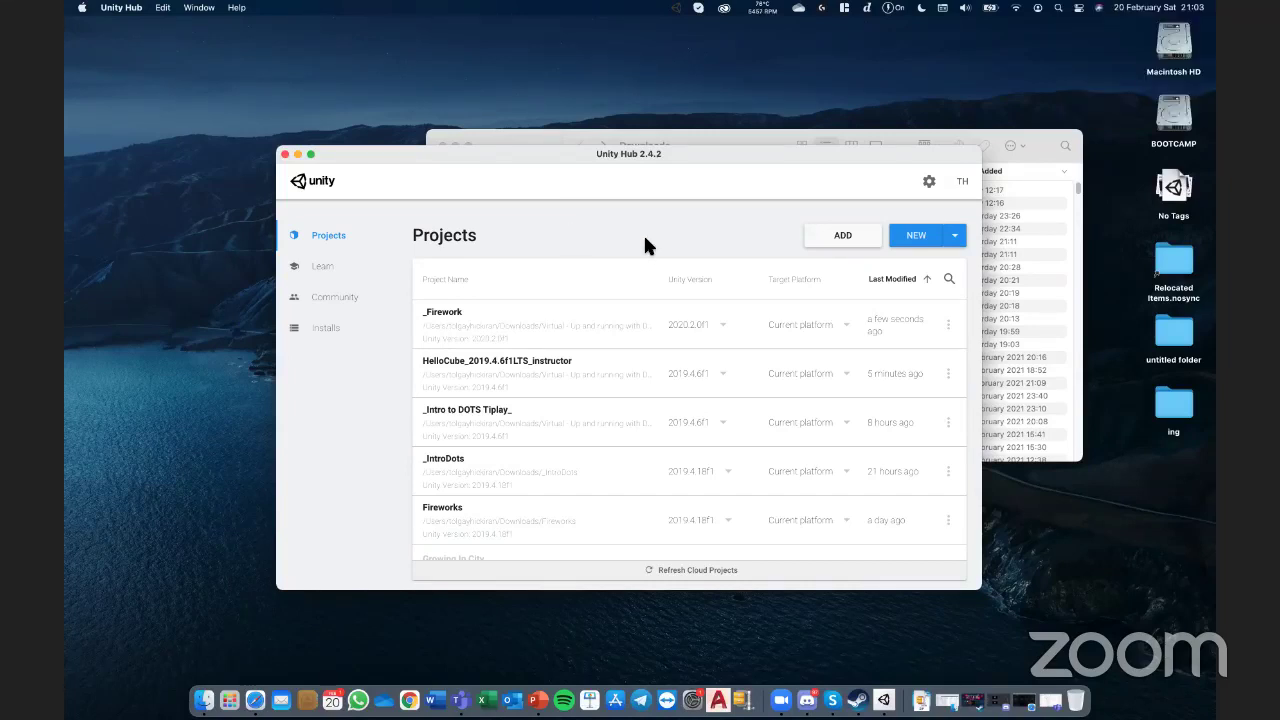
- Start a new project with Unity version 2020.2.0f1 from the NEW dropdown
left_click(955, 242)
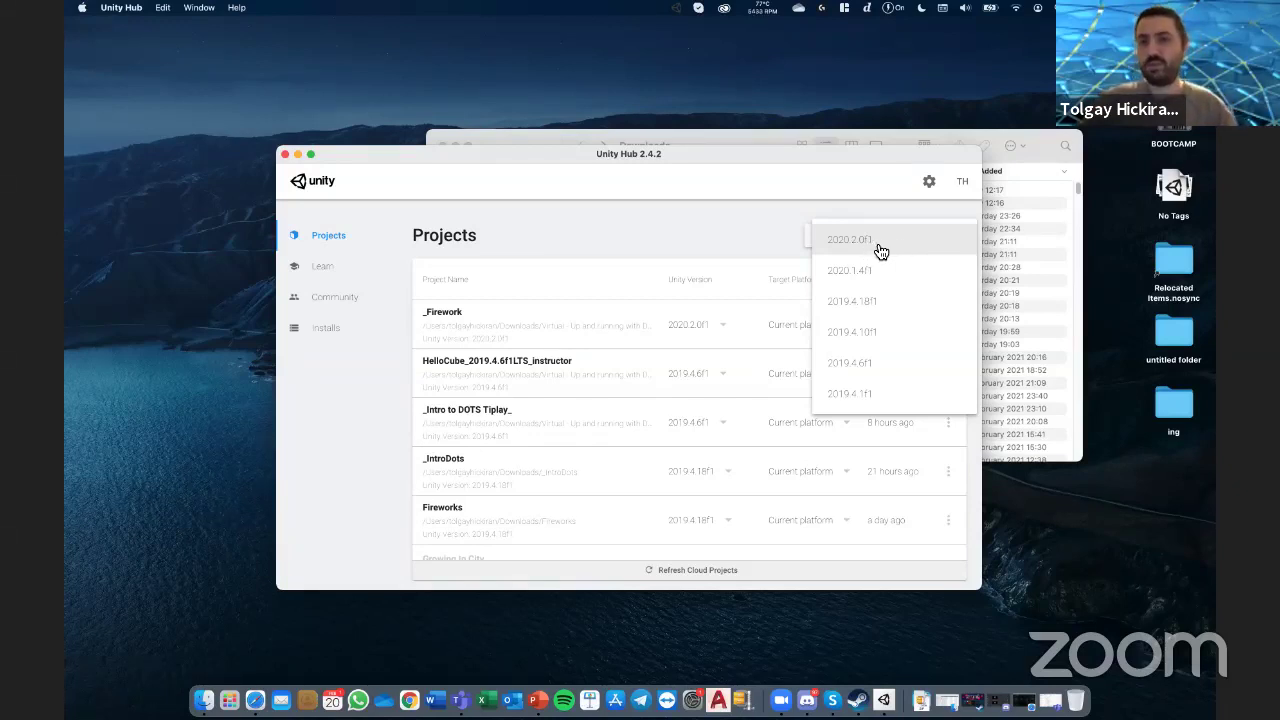
left_click(806, 238)
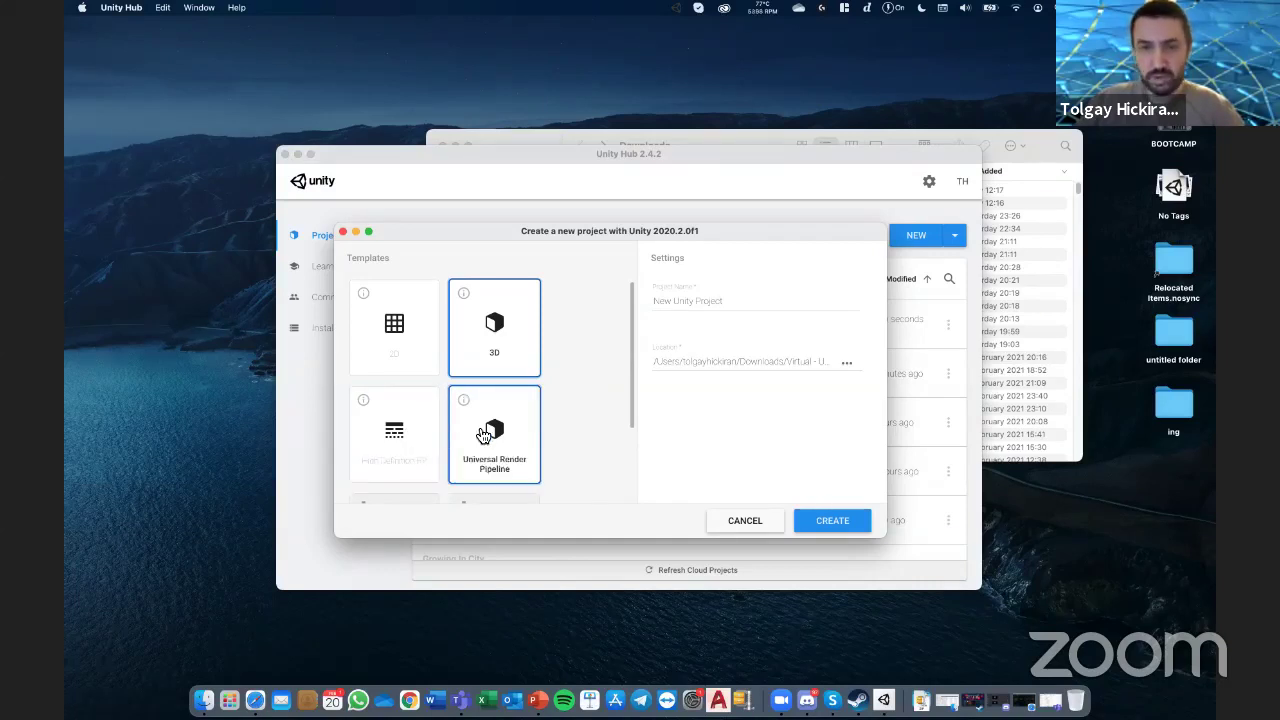
- Pick the Universal Render Pipeline template, name the project _Fireworks_GameTech, and create it
left_click(490, 430)
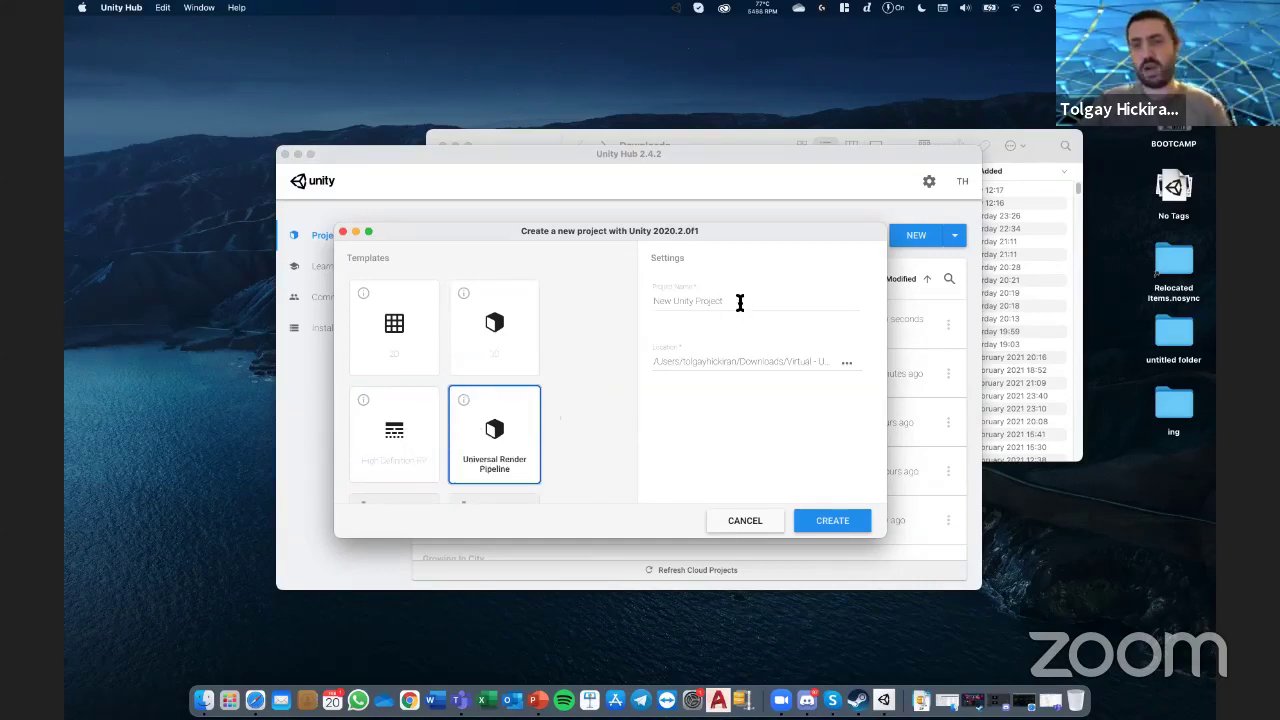
left_click_drag(737, 300, 619, 300)
type("Fs")
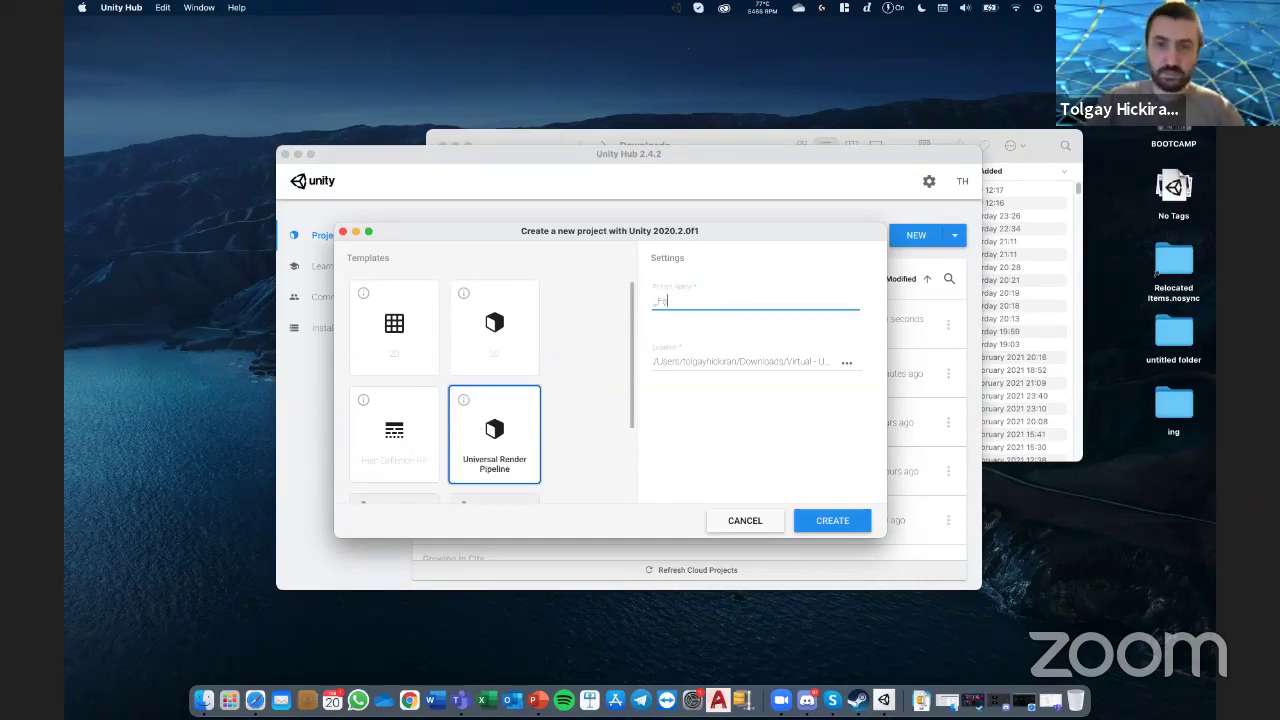
type("tireW")
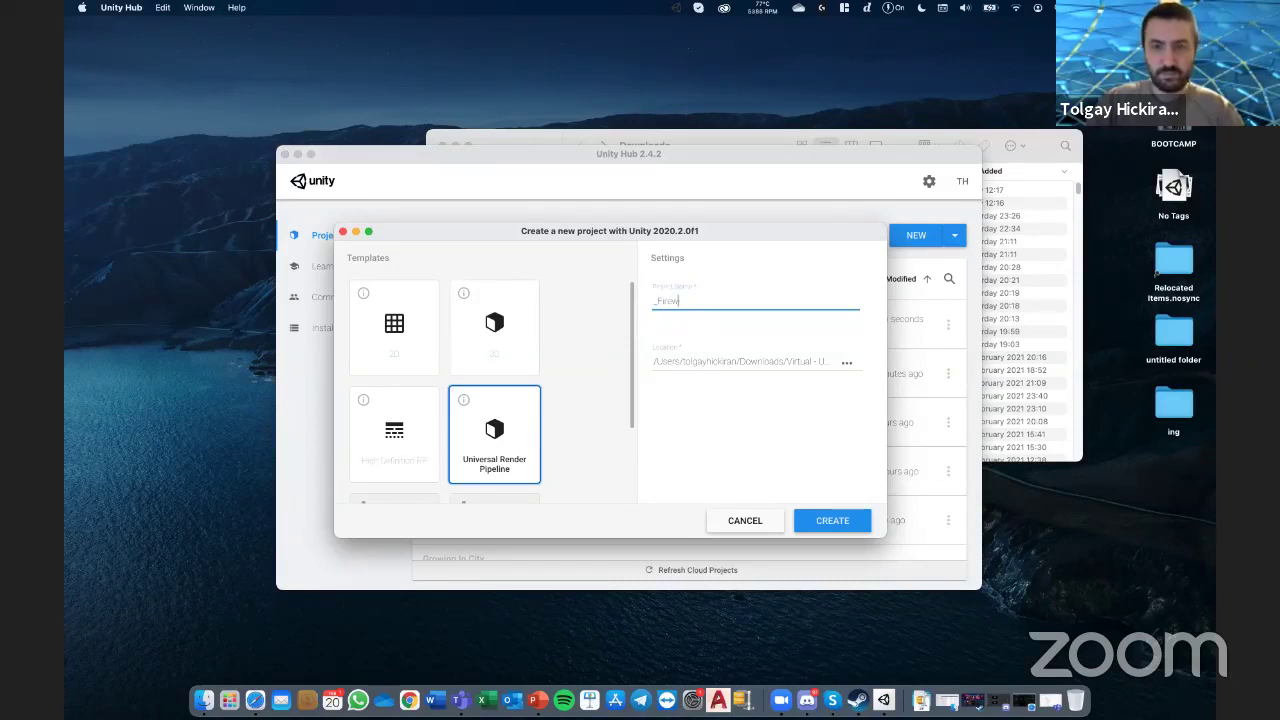
type("orks_GameTech")
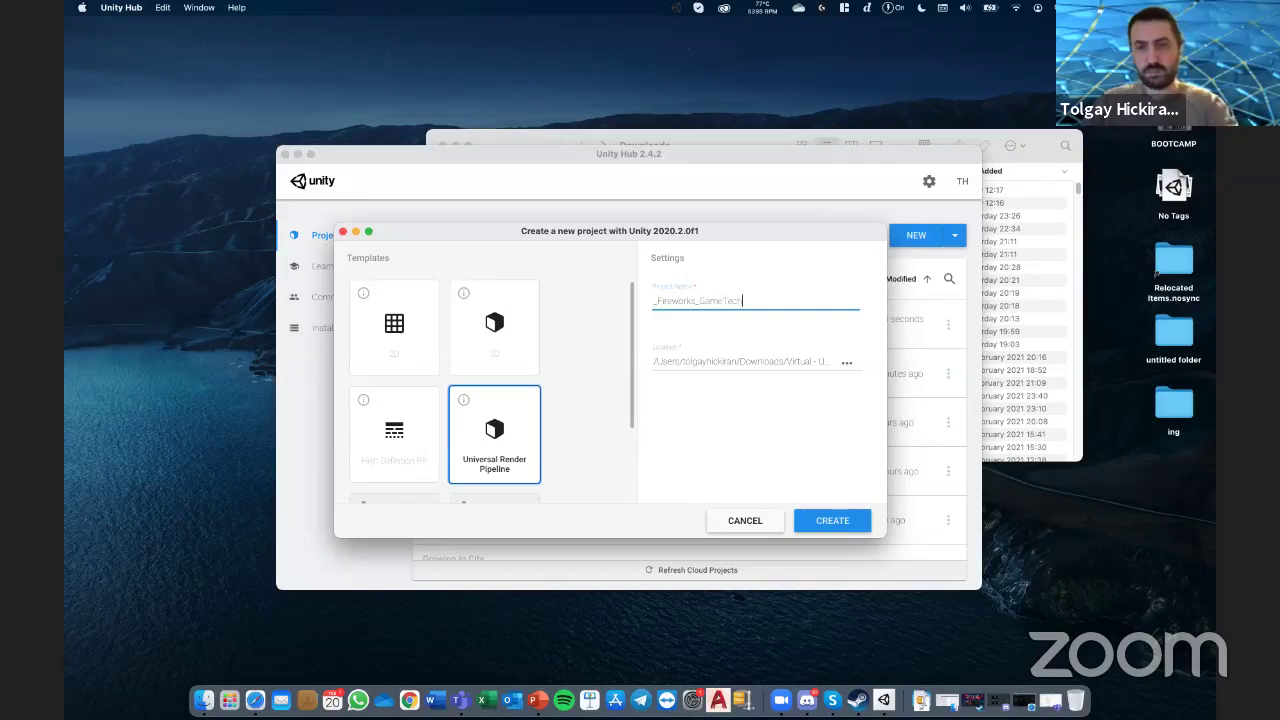
type("_")
left_click(829, 526)
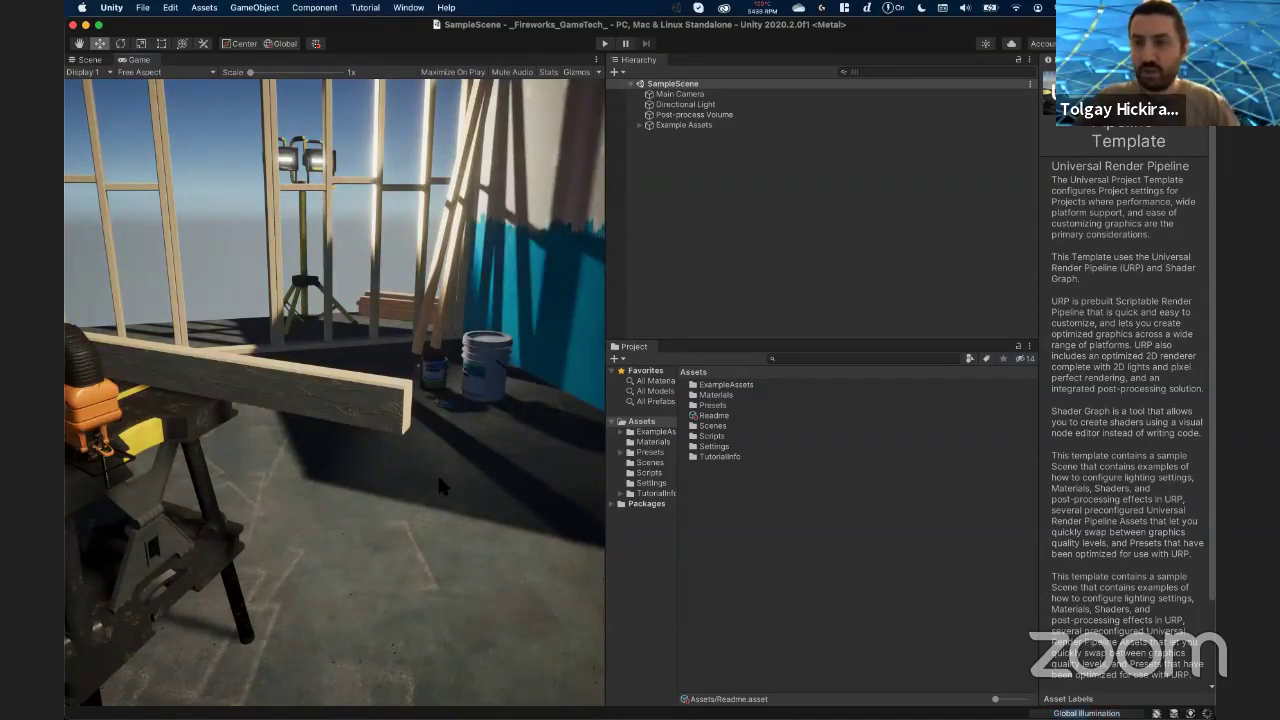
- Show the Scene view and switch editor layouts so Scene is left and Inspector right
left_click(88, 61)
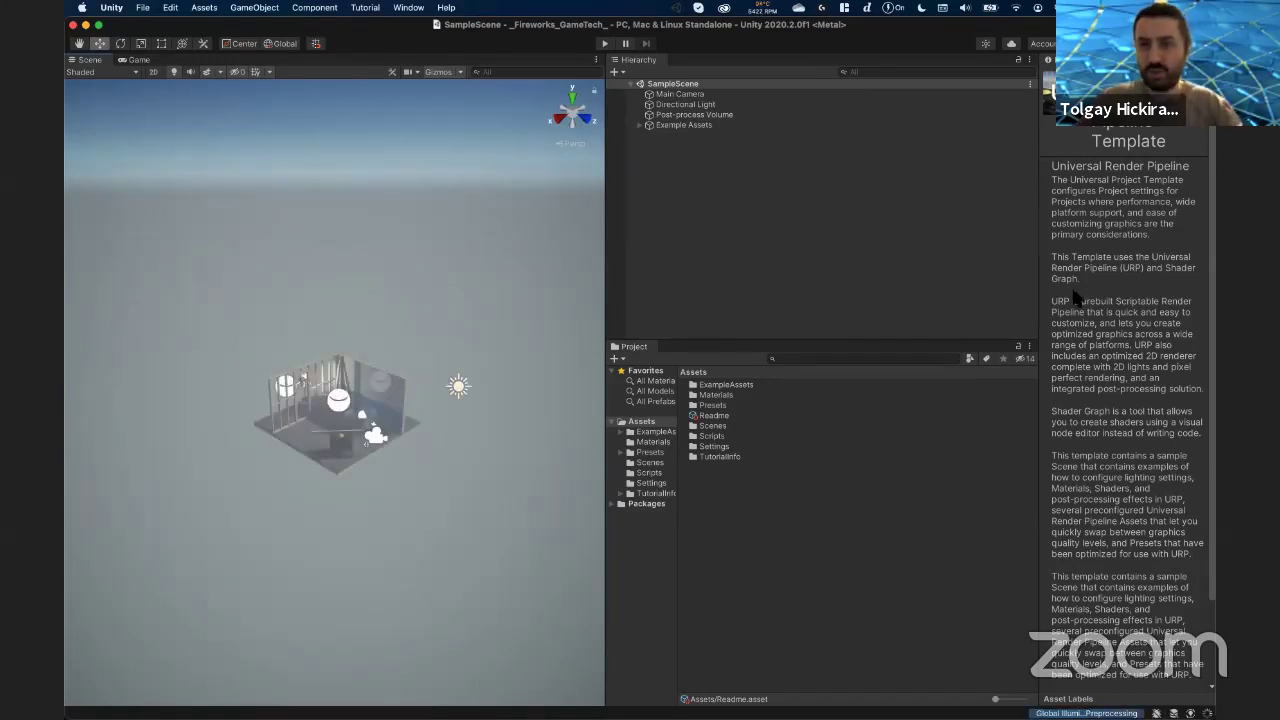
left_click(1190, 43)
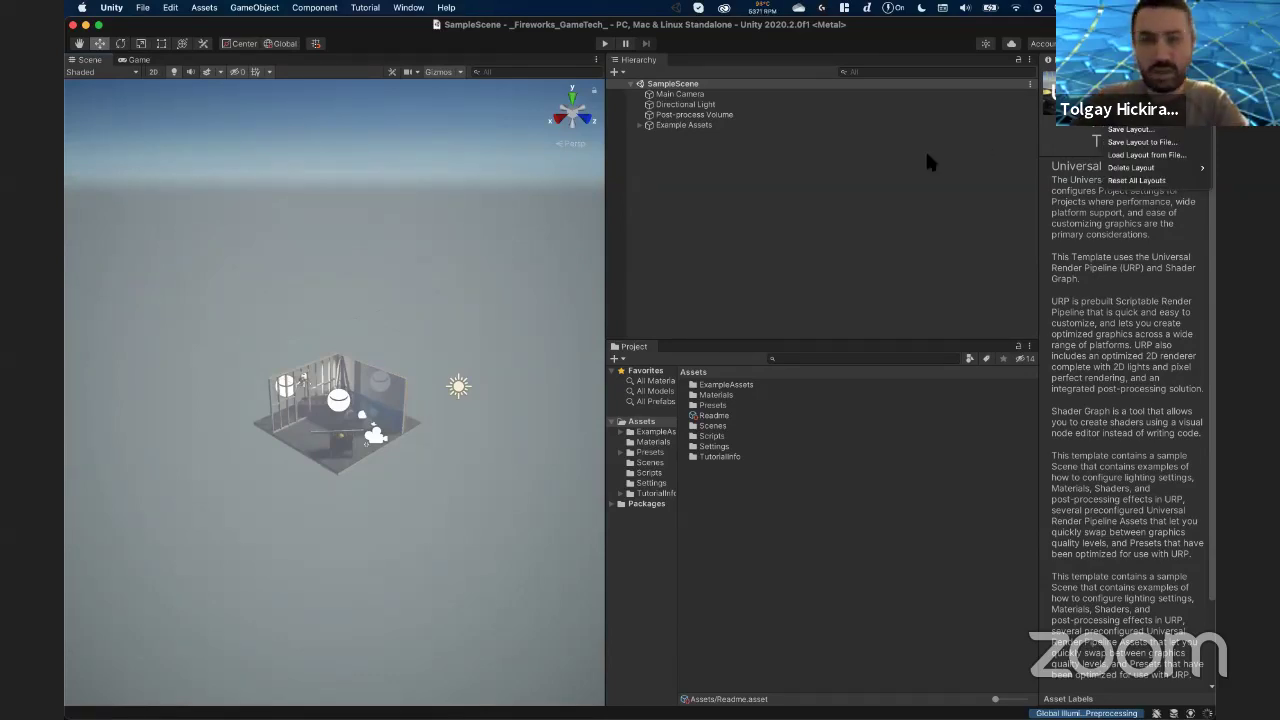
left_click(1136, 180)
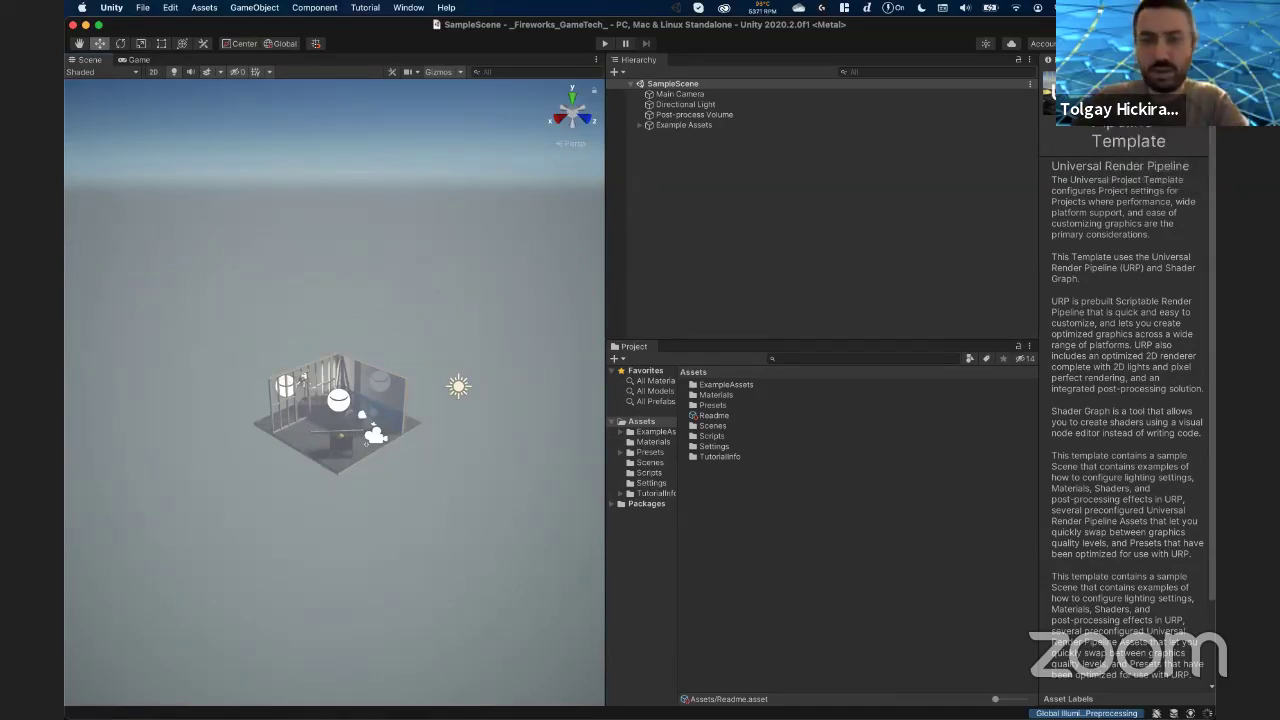
left_click(1190, 43)
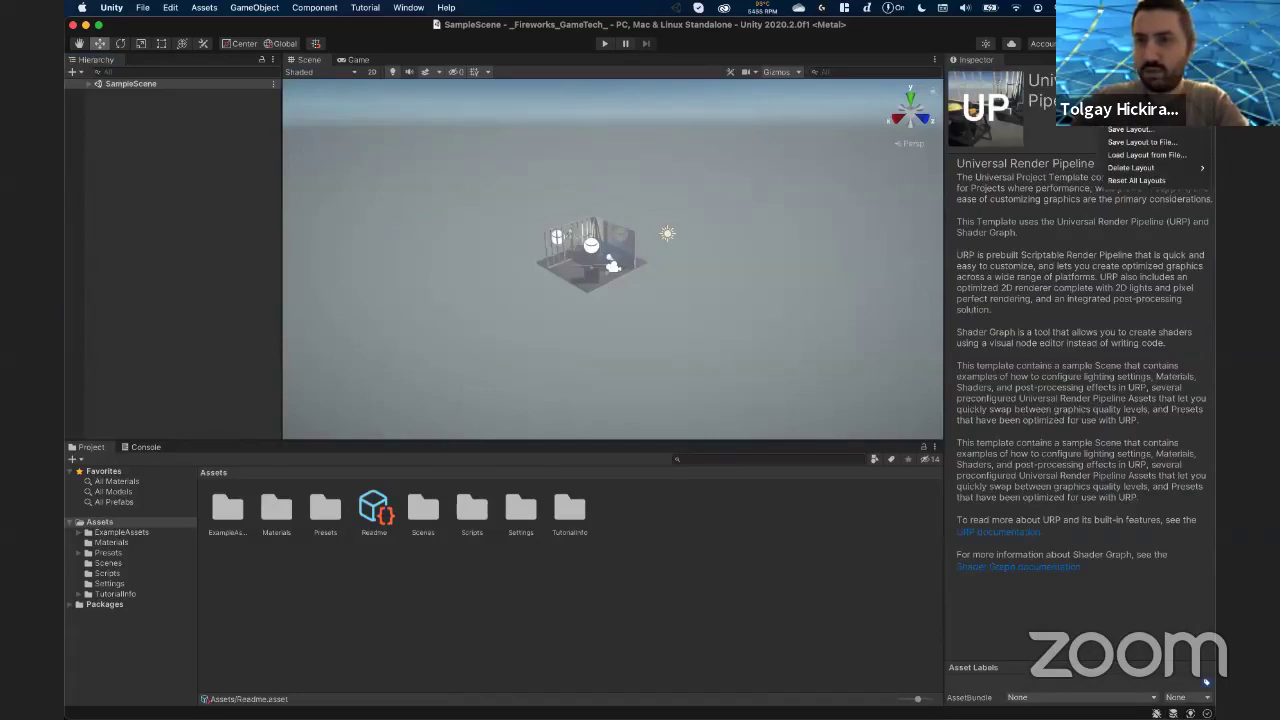
left_click(1140, 101)
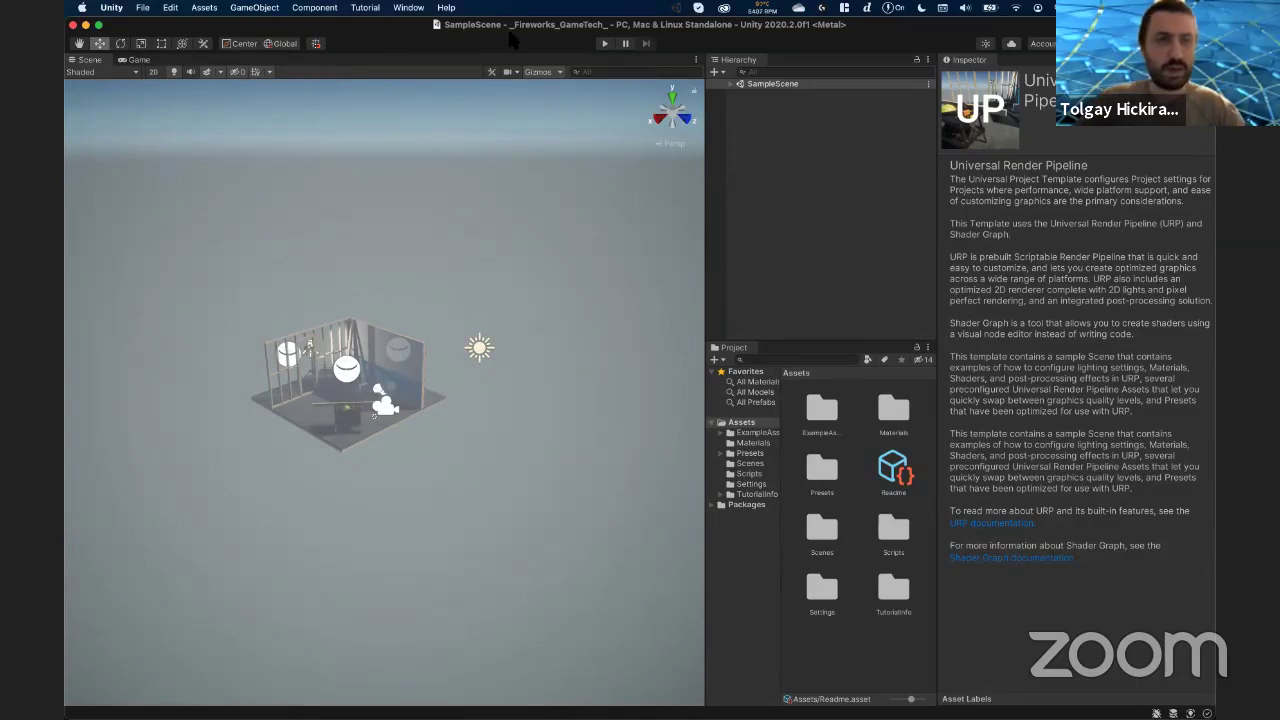
left_click(410, 9)
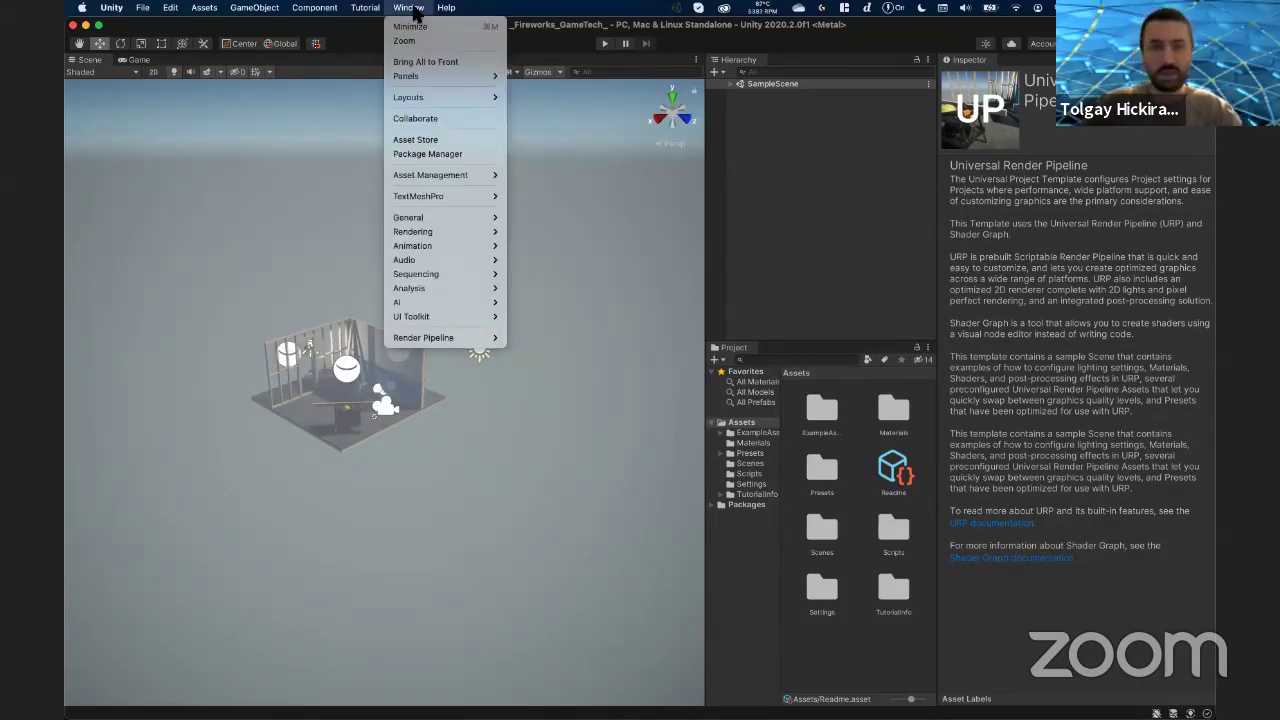
- Open the Package Manager and dock it beside the Scene and Game tabs
left_click(437, 153)
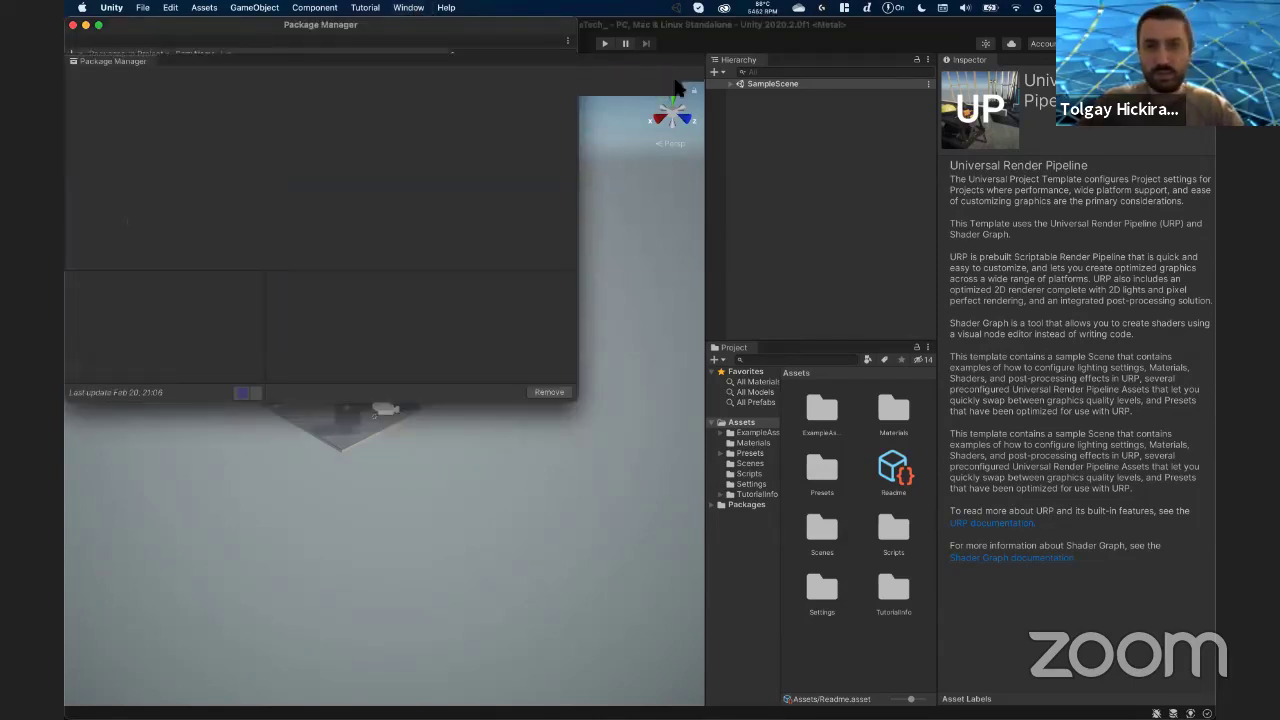
left_click_drag(770, 82, 797, 68)
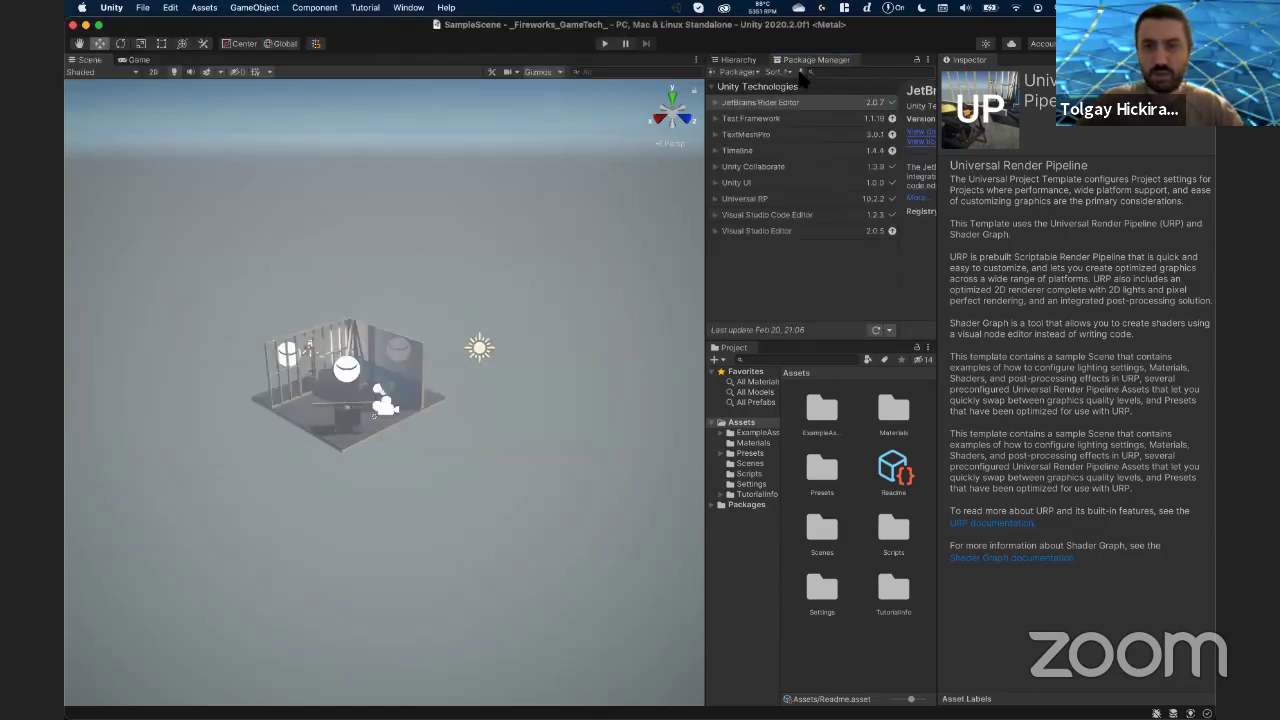
left_click_drag(778, 62, 340, 62)
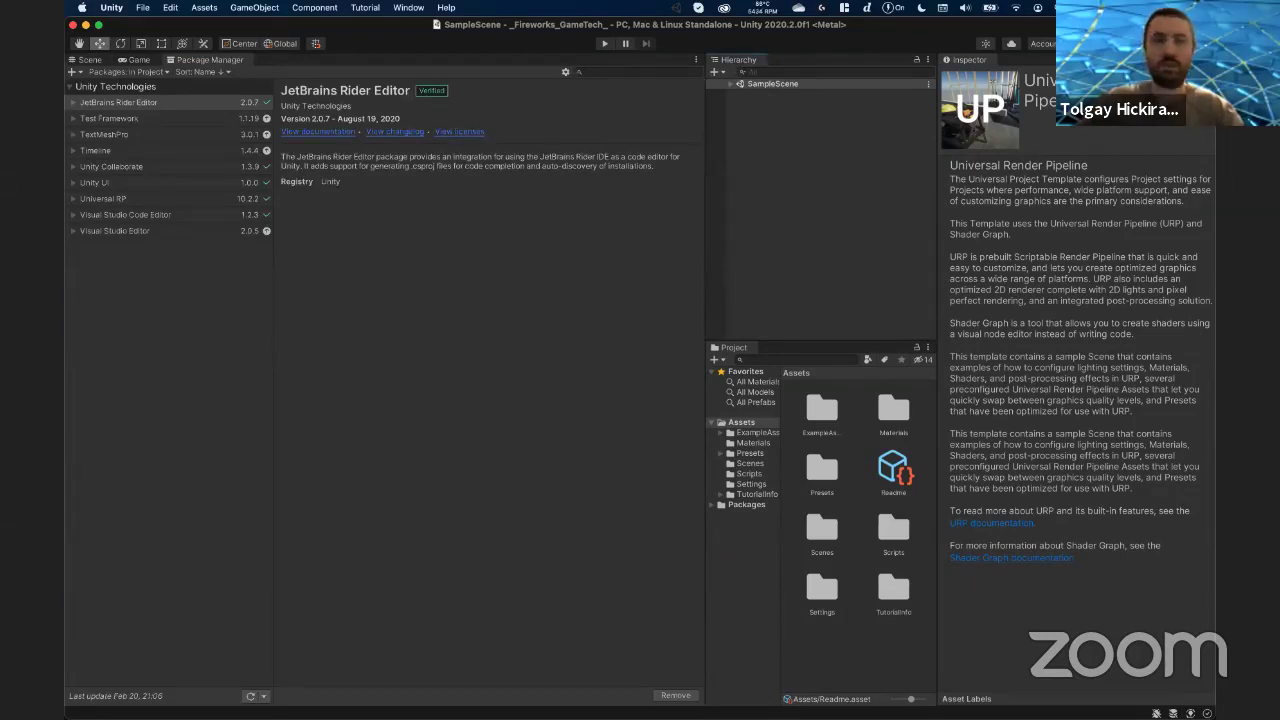
- List Unity Registry packages and search for 'visual' to find Visual Effect Graph
left_click(578, 70)
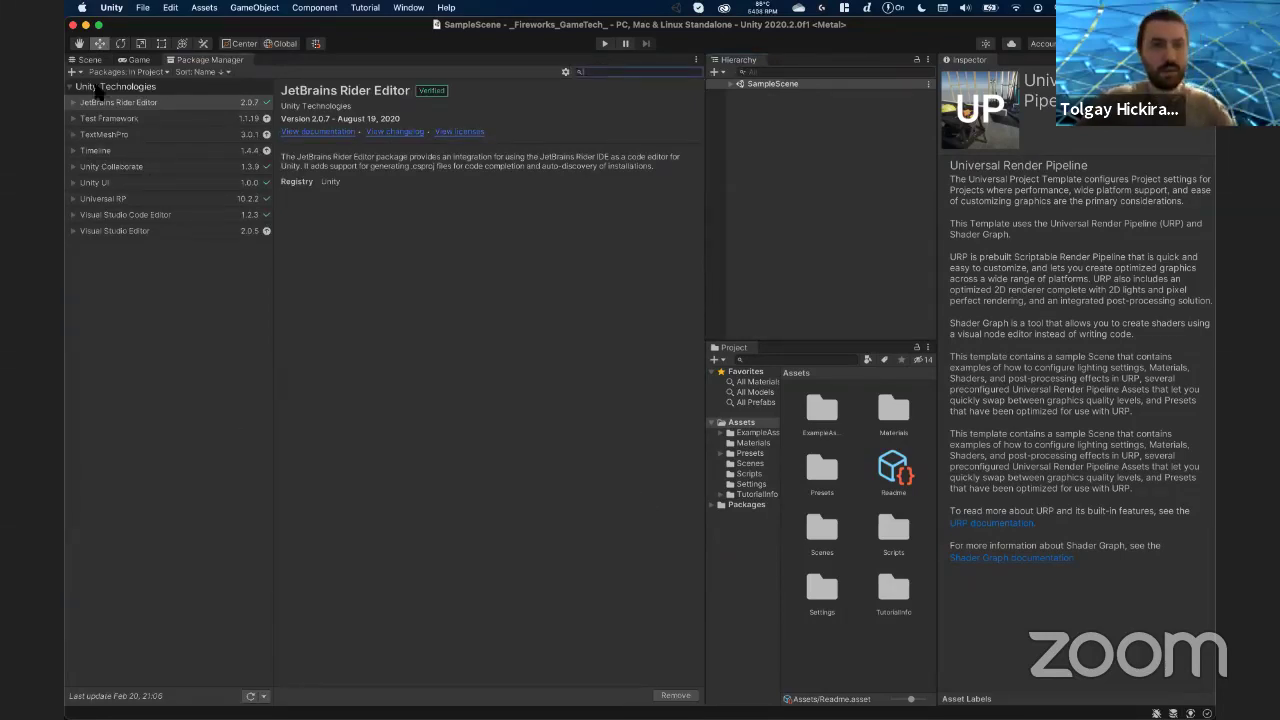
left_click(100, 88)
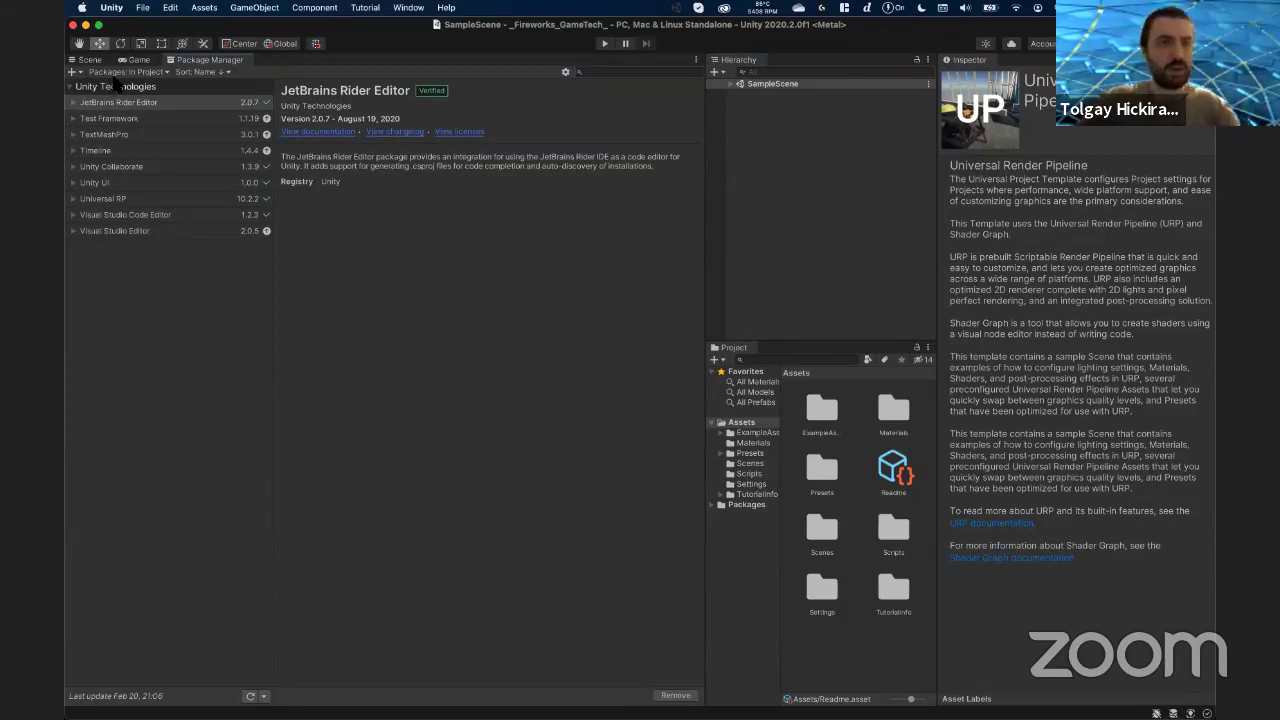
left_click(602, 72)
type("vi")
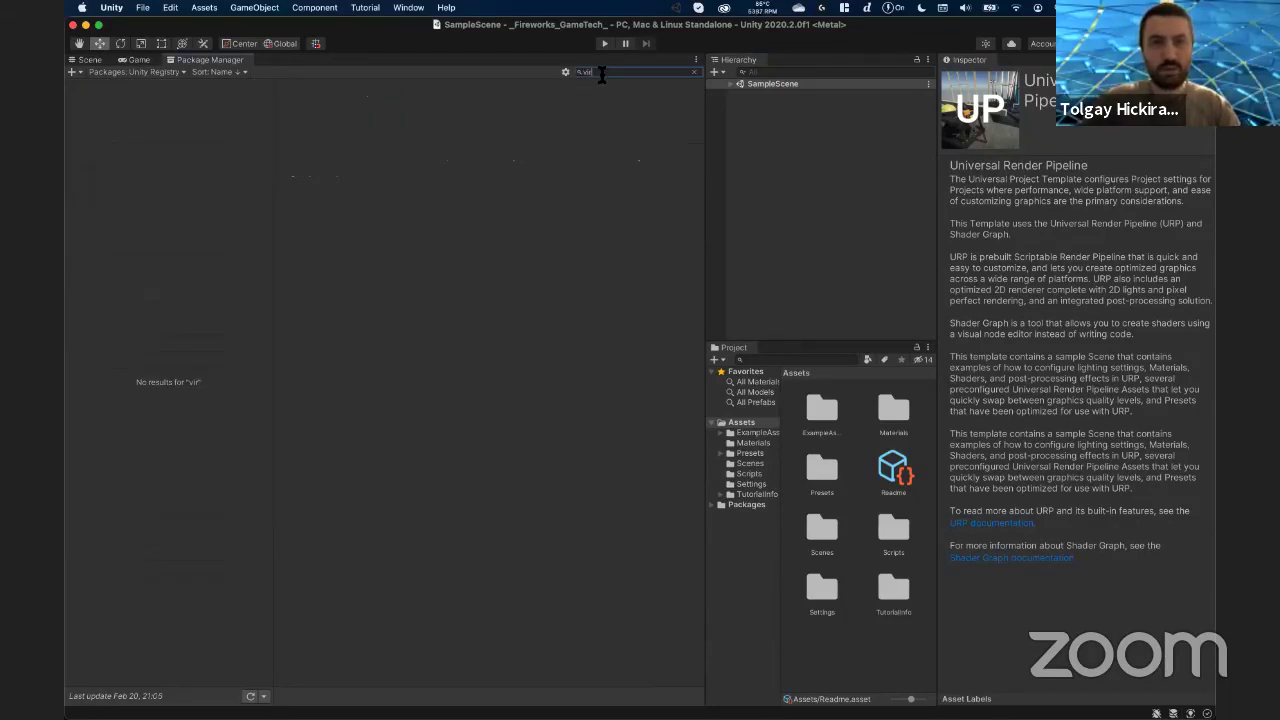
key("BackSpace")
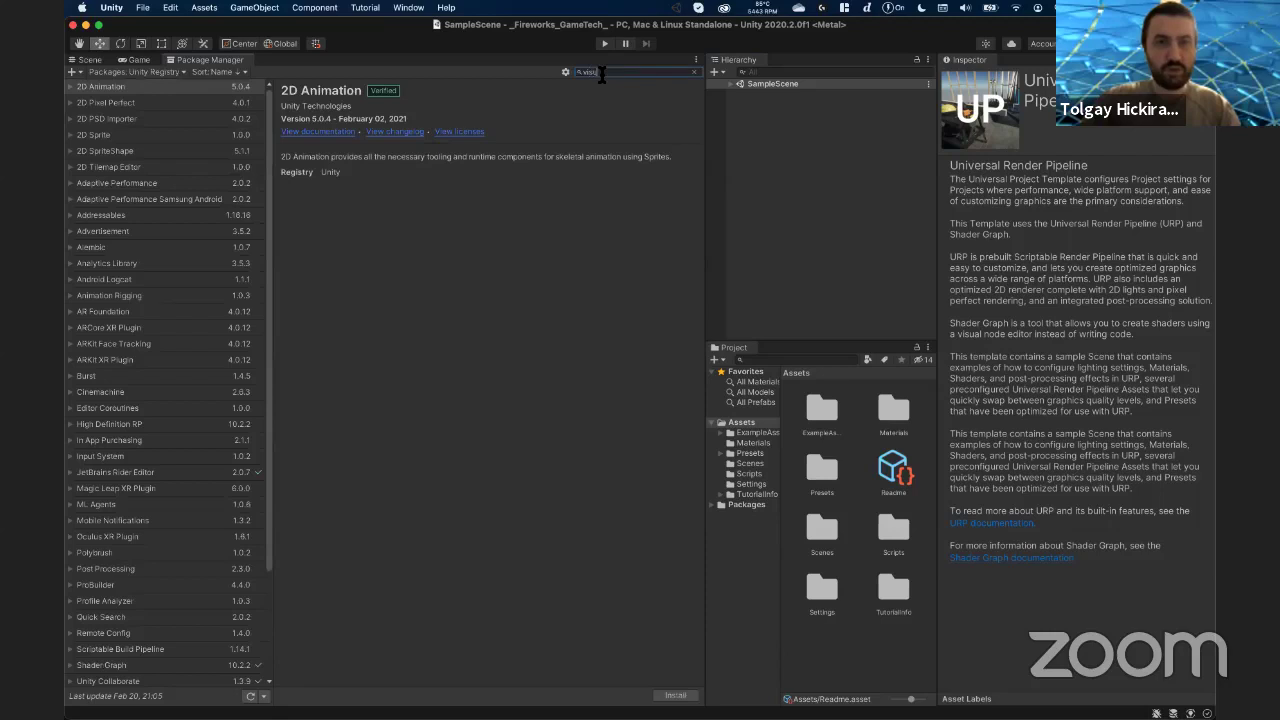
type("al")
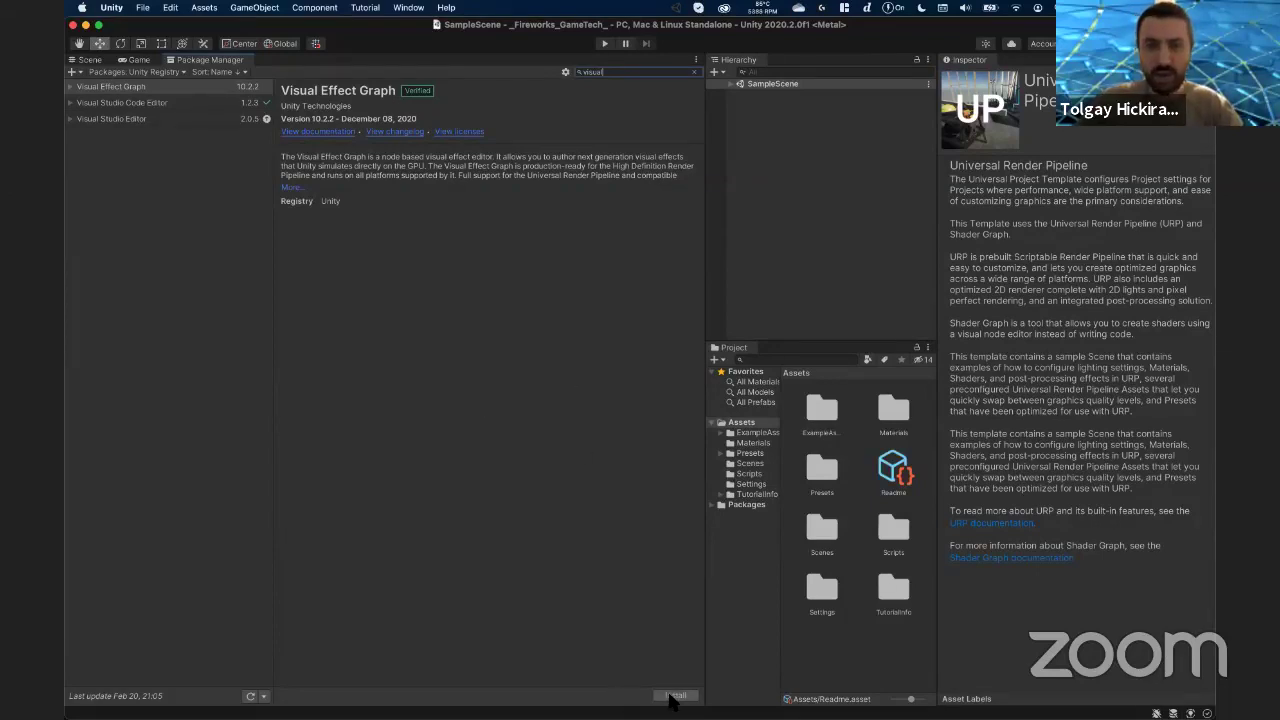
- Install Visual Effect Graph 10.2.2, then go back to the Scene view
left_click(673, 696)
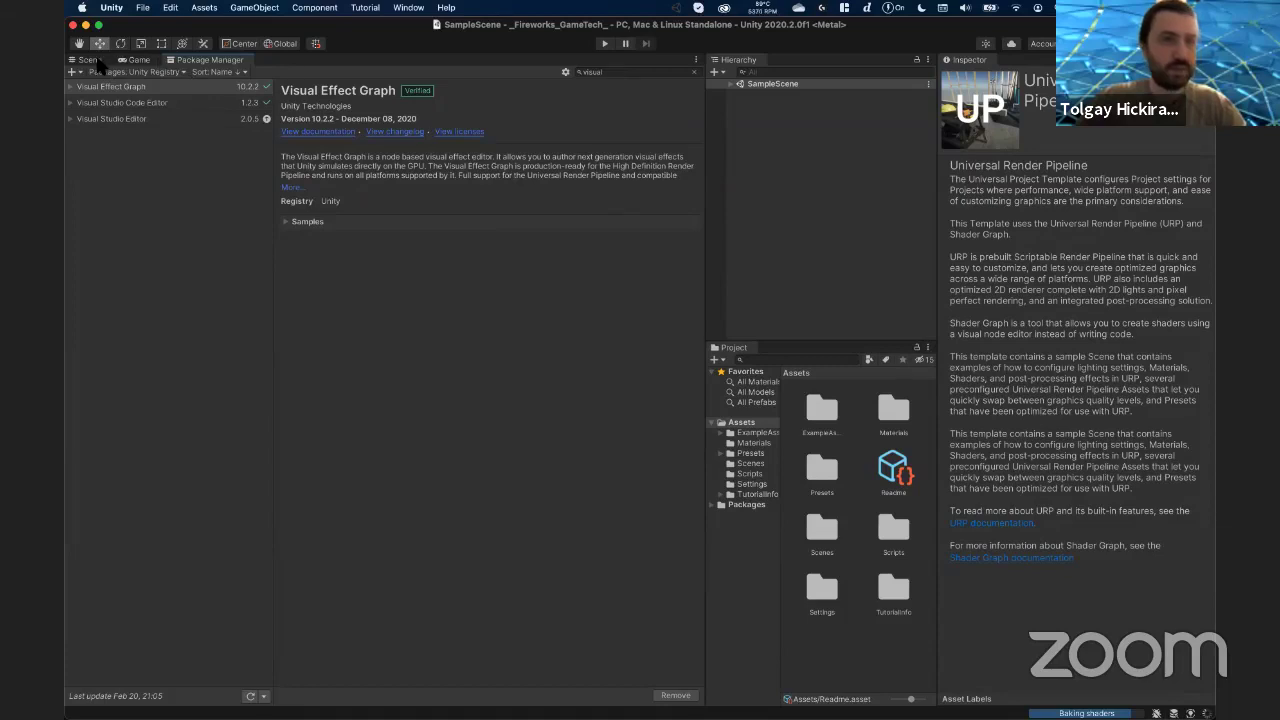
left_click(98, 60)
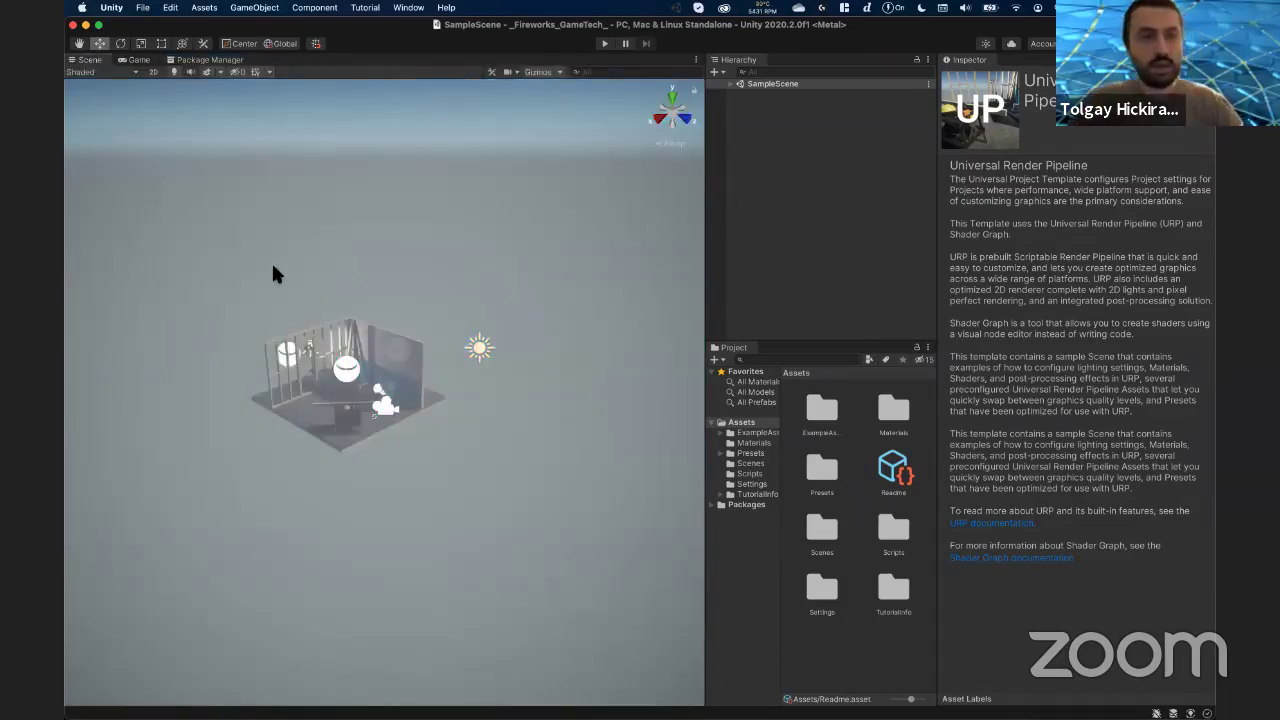
- Delete the Example Assets object from SampleScene in the Hierarchy
left_click(735, 87)
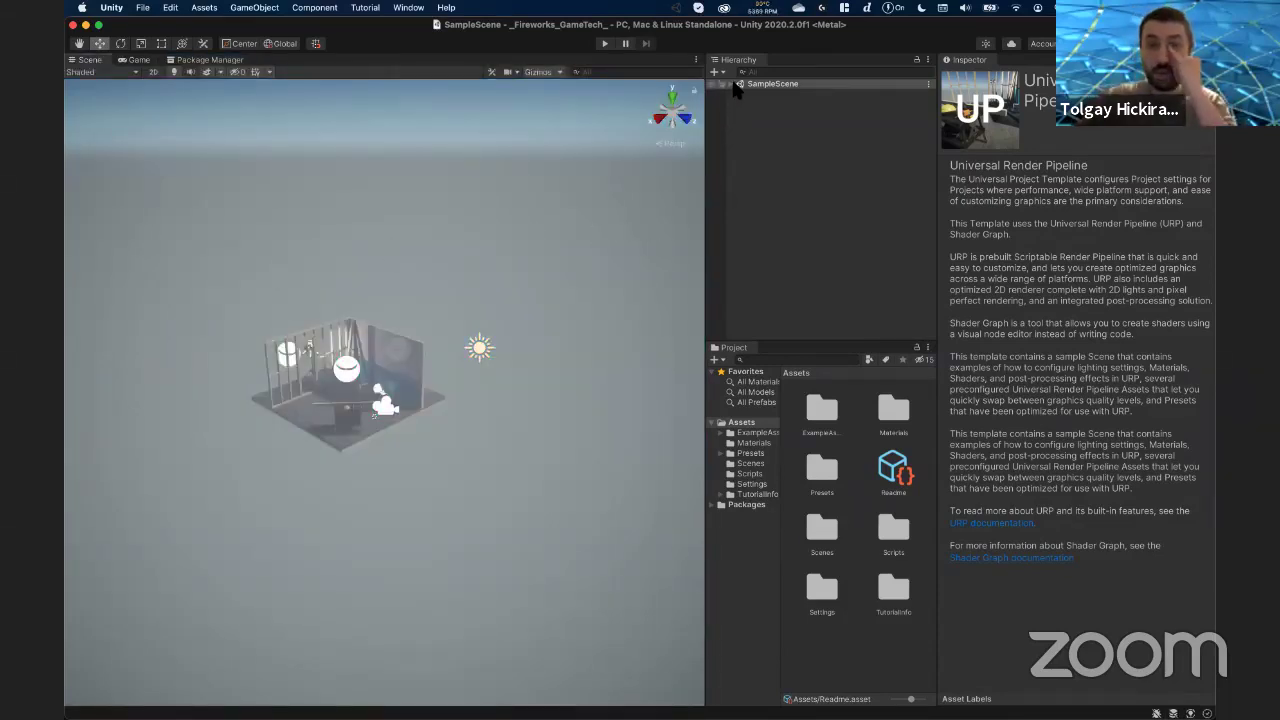
left_click(731, 84)
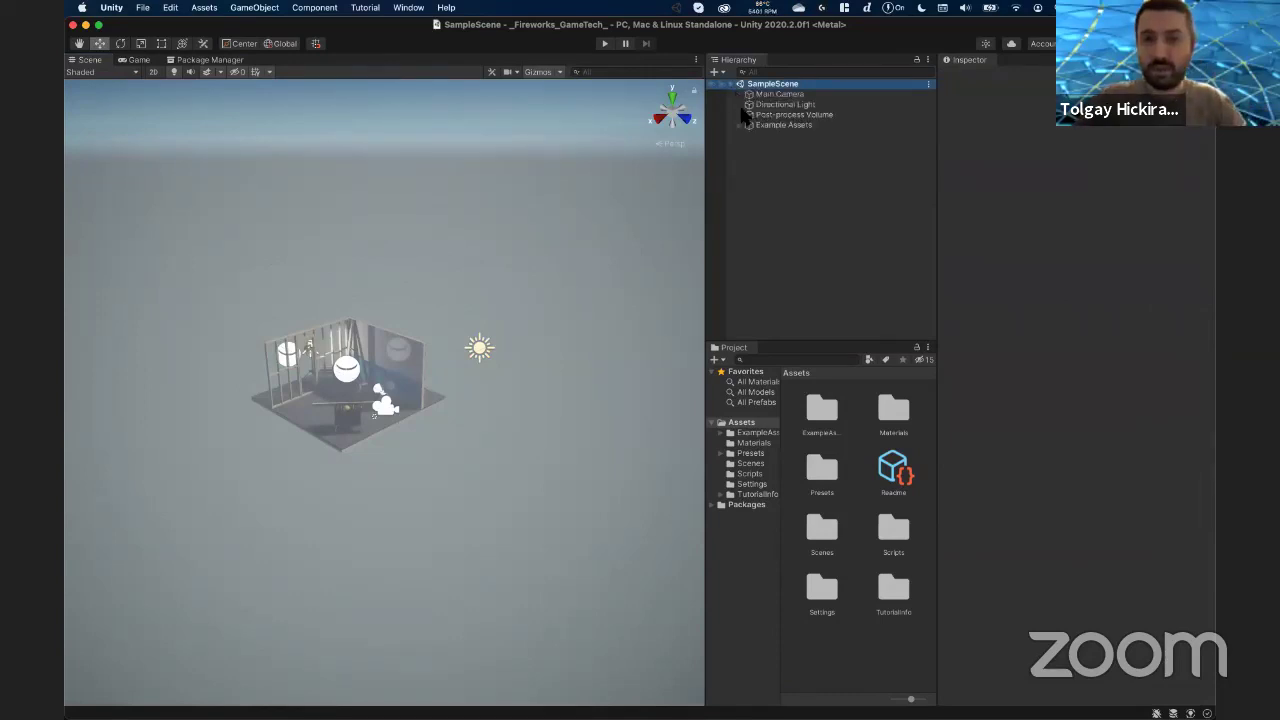
left_click(778, 125)
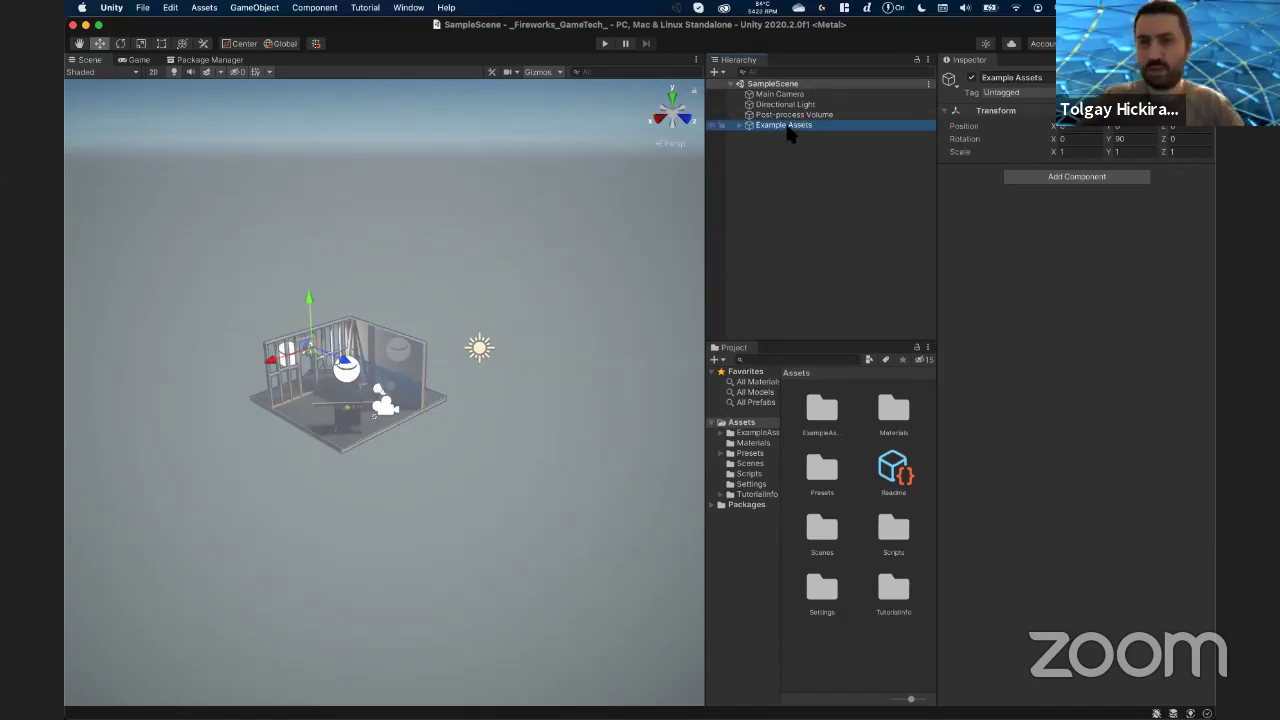
right_click(790, 127)
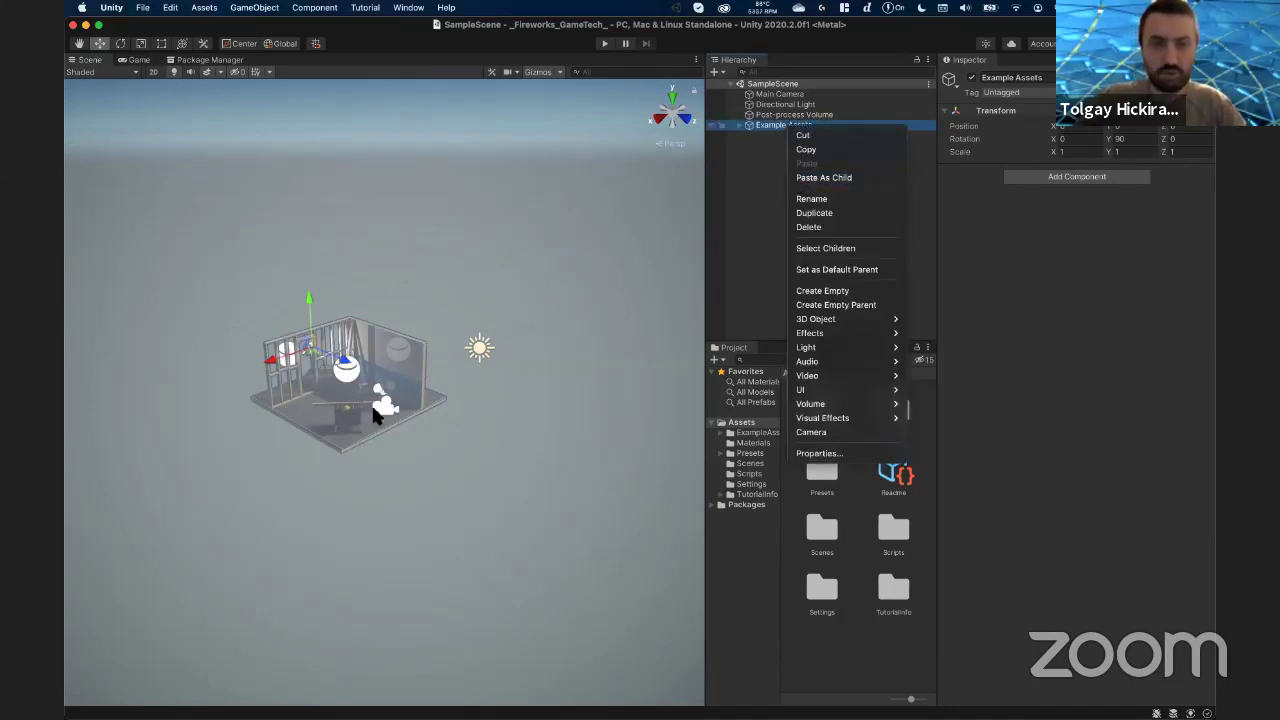
left_click(816, 228)
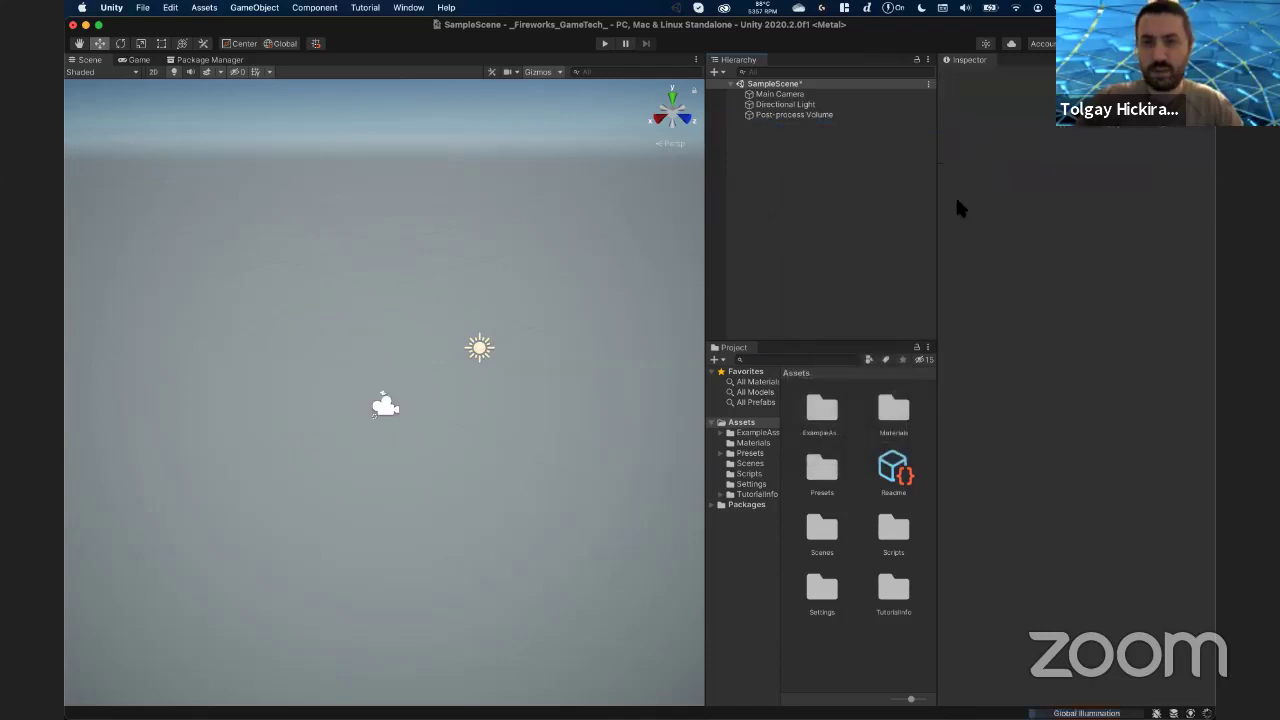
- Deactivate the Post-process Volume and tilt the Scene view to see more sky
left_click(814, 115)
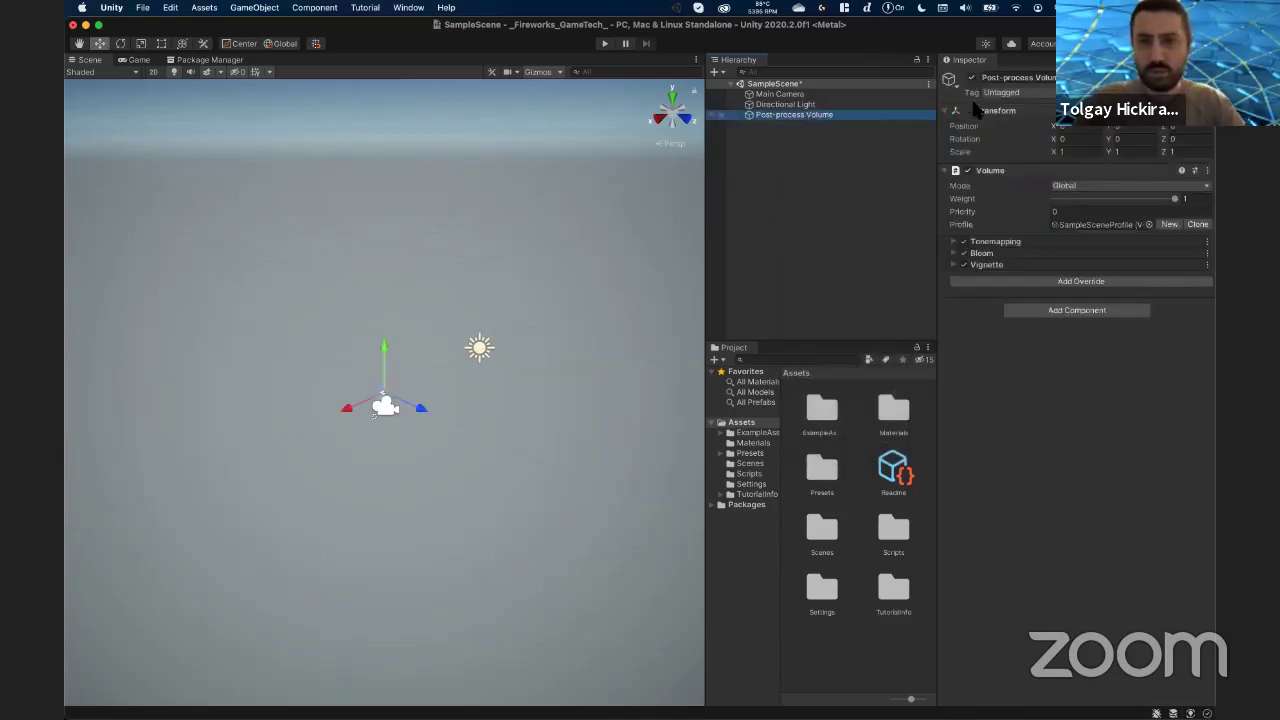
left_click(970, 79)
left_click(970, 79)
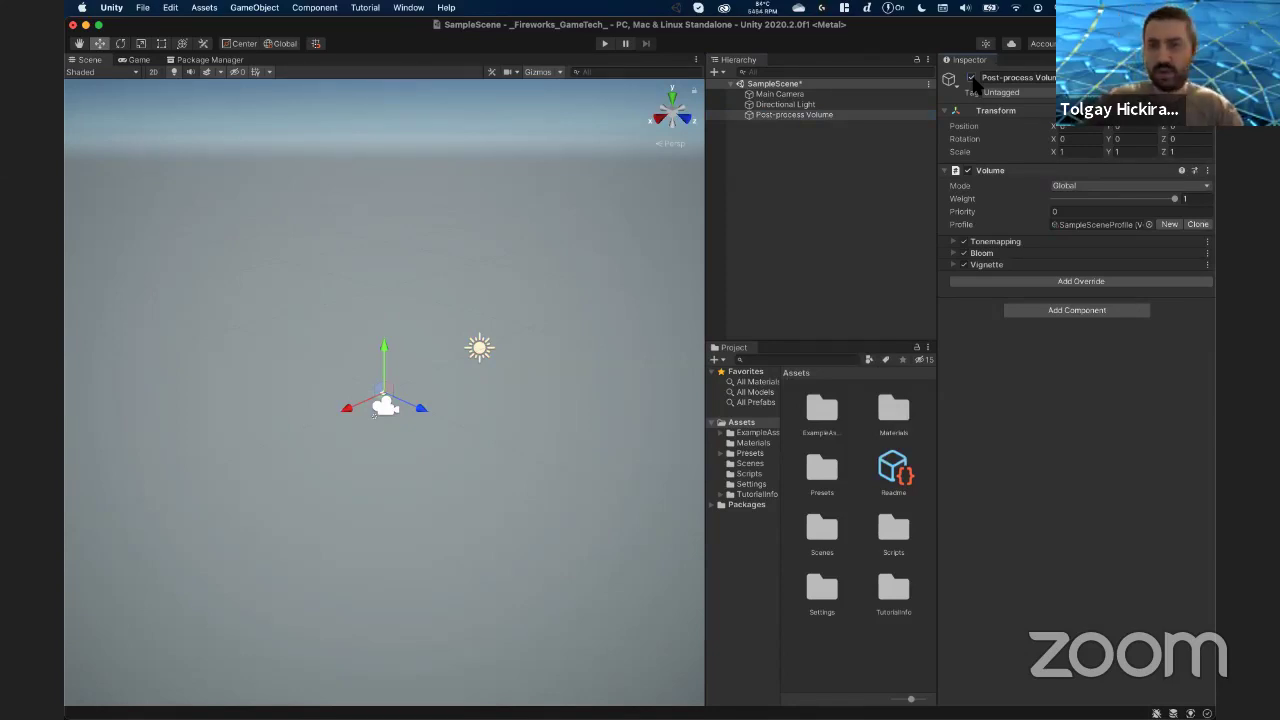
left_click(970, 79)
middle_click_drag(476, 335, 478, 292)
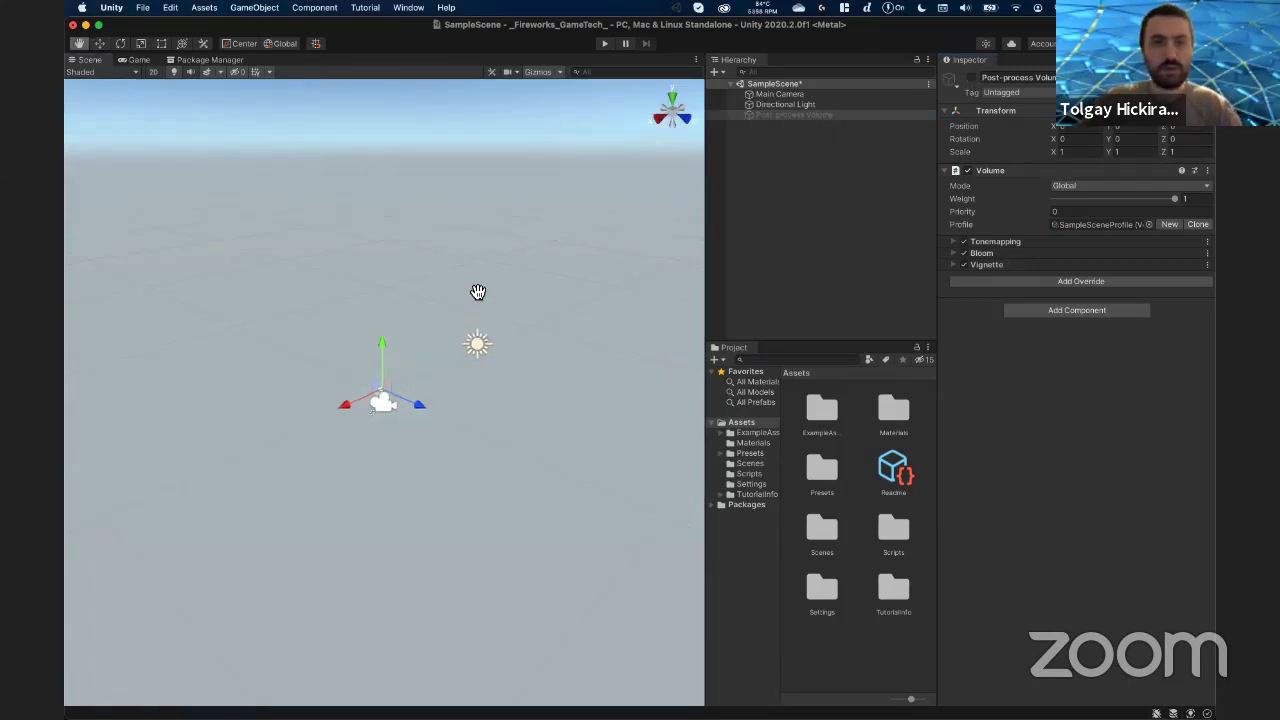
mouse_move(474, 363)
right_mouse_down()
mouse_move(474, 319)
mouse_move(452, 319)
mouse_move(466, 320)
right_mouse_up()
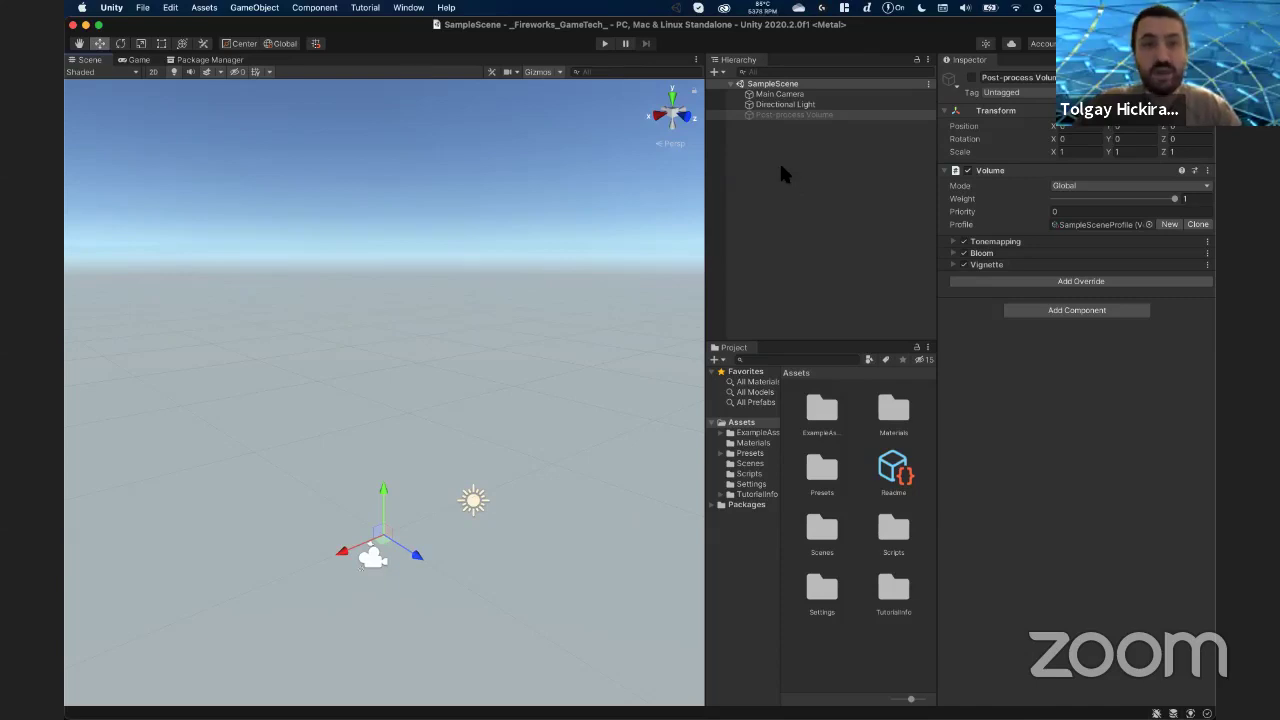
- Add a Visual Effect object to the Hierarchy and name it Fireworks
right_click(770, 154)
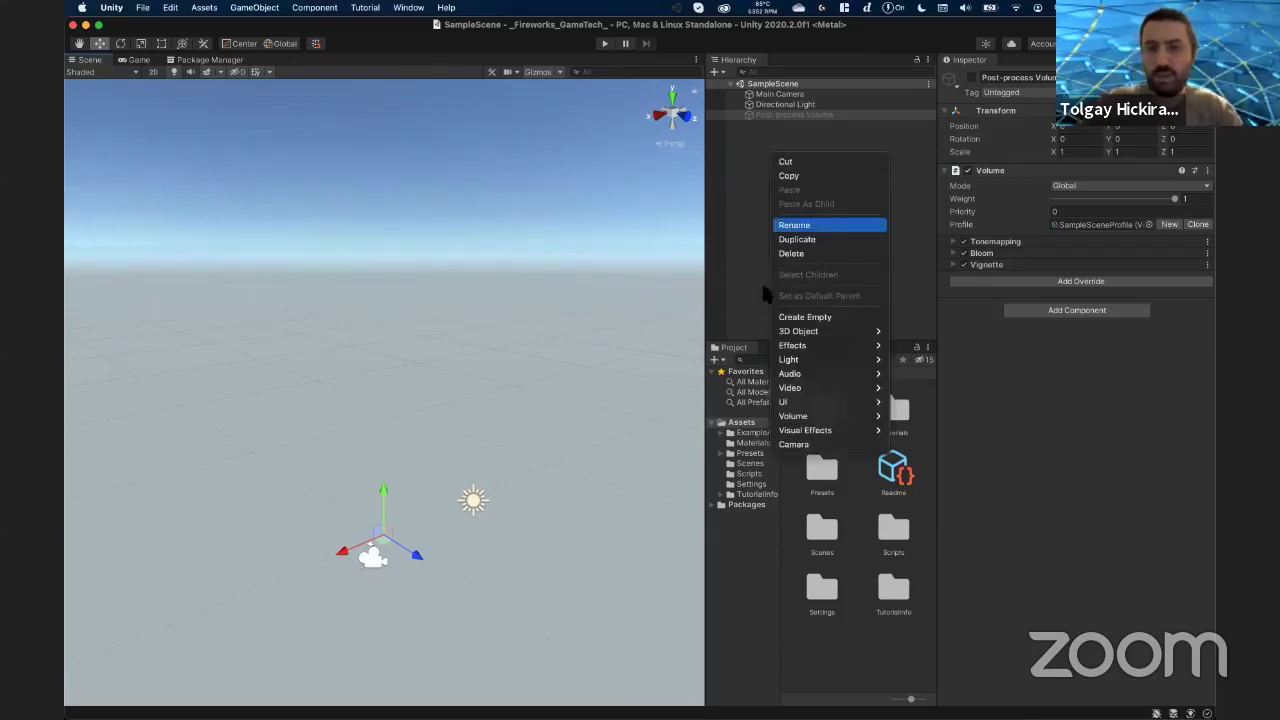
right_click(755, 159)
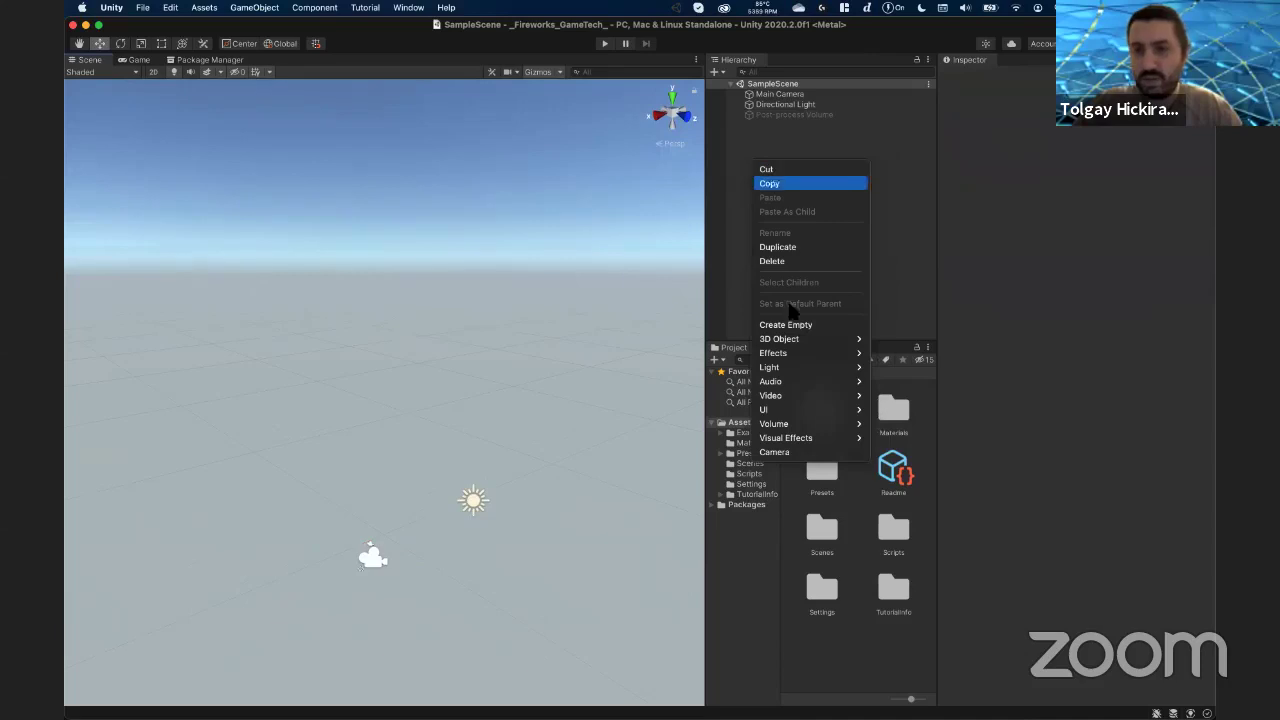
mouse_move(814, 444)
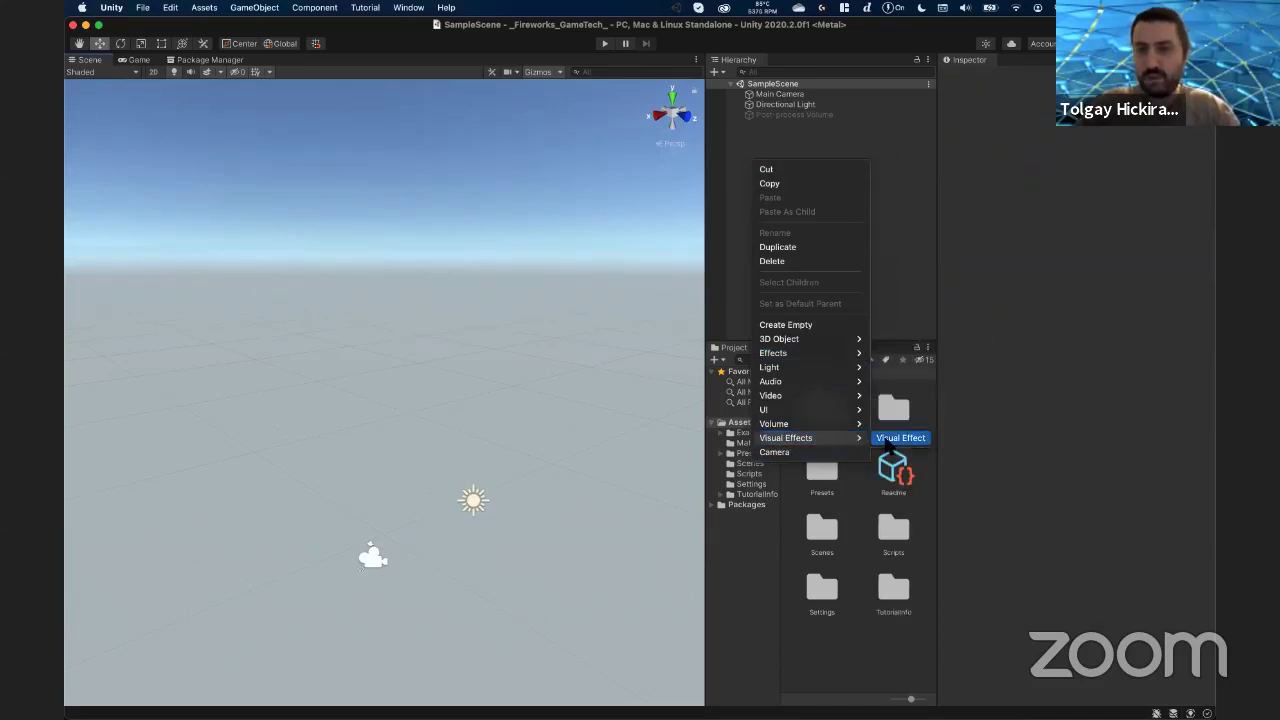
left_click(889, 440)
type("Fireworks")
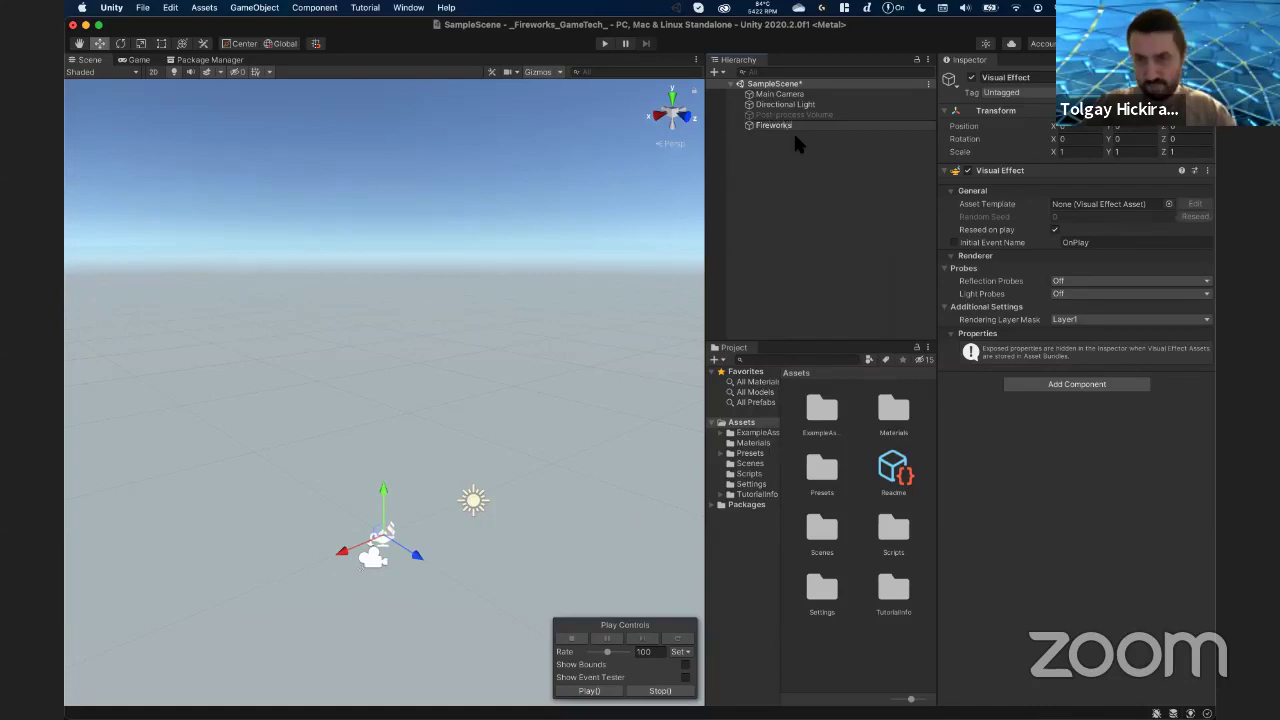
left_click(793, 128)
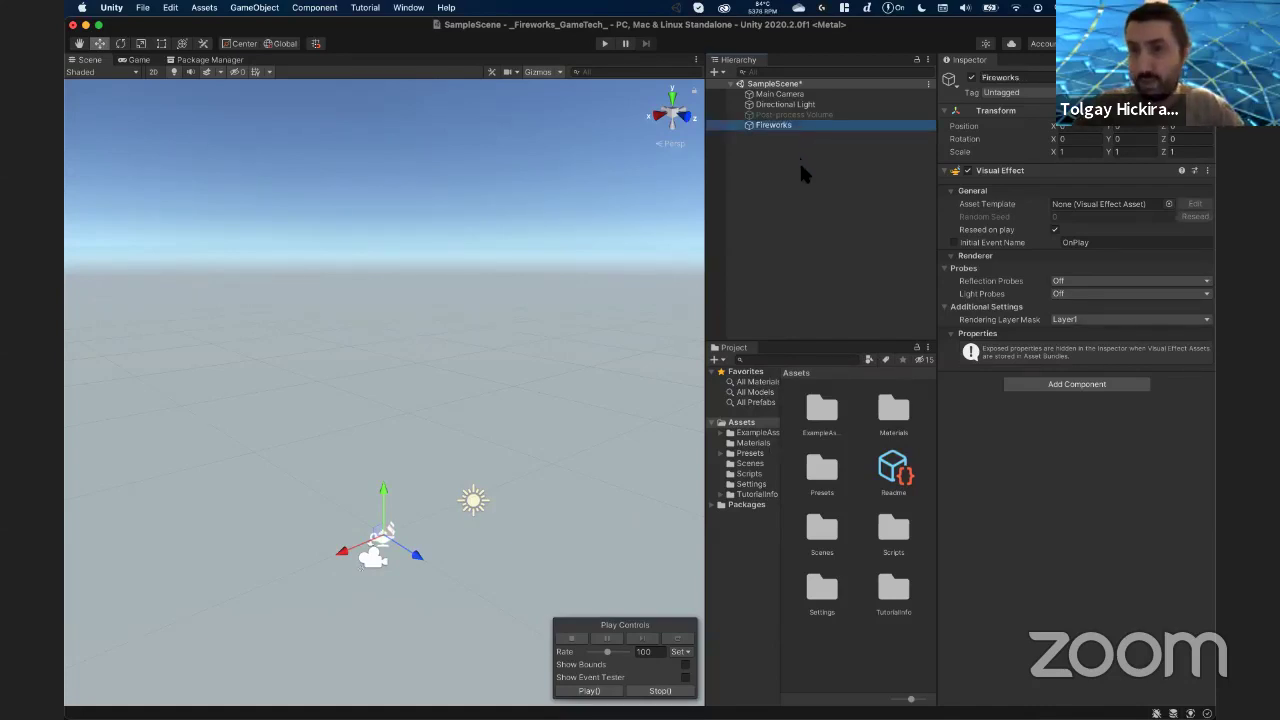
- Create an empty game object named Fireworks2
right_click(775, 160)
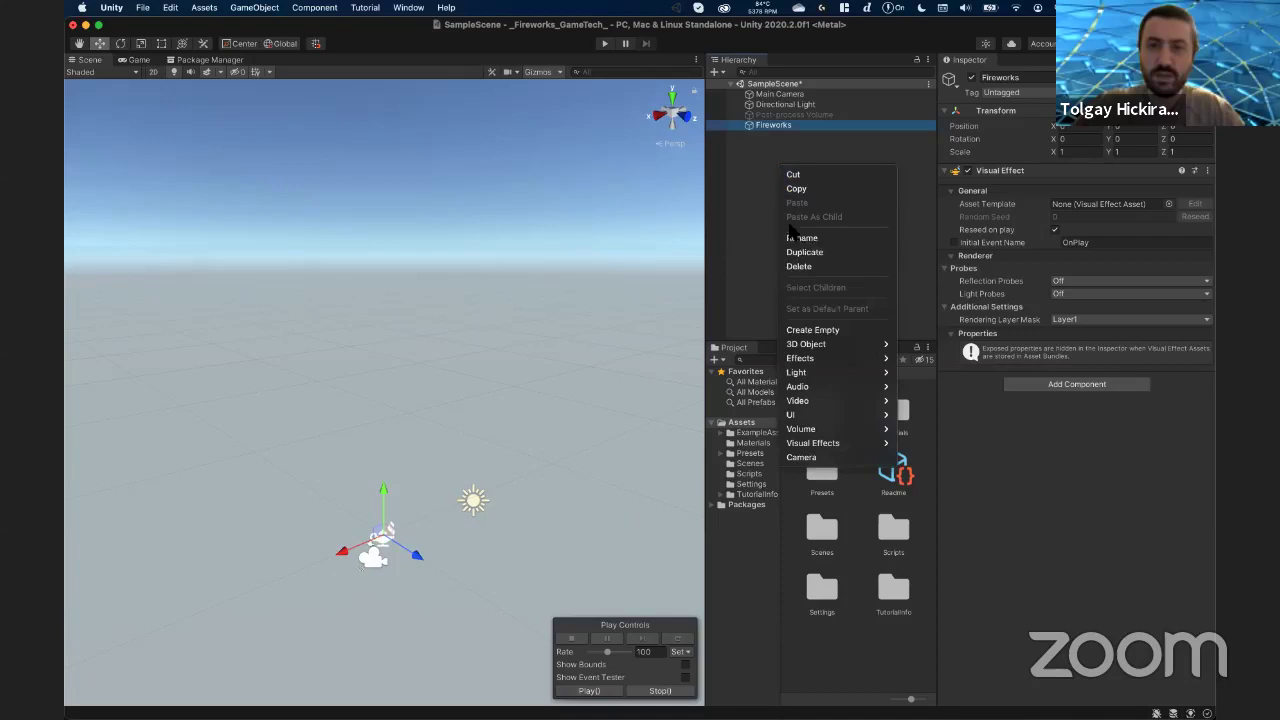
left_click(832, 336)
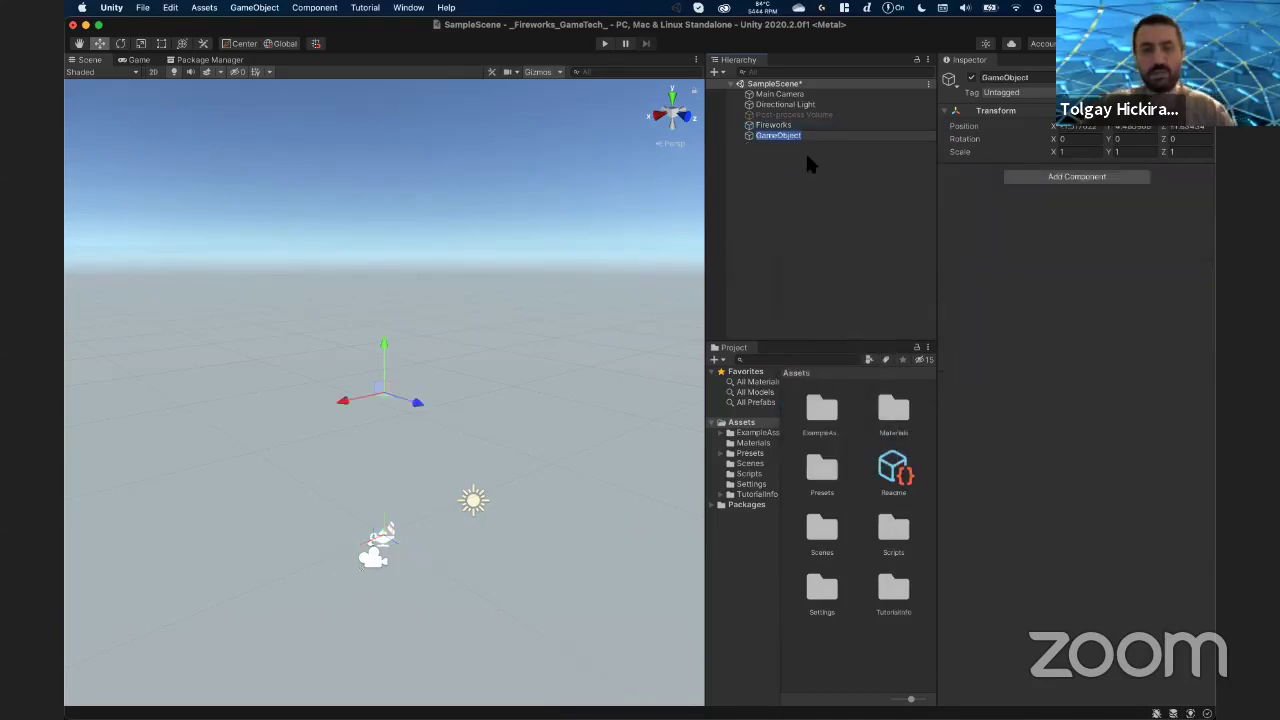
type("Fireworks2")
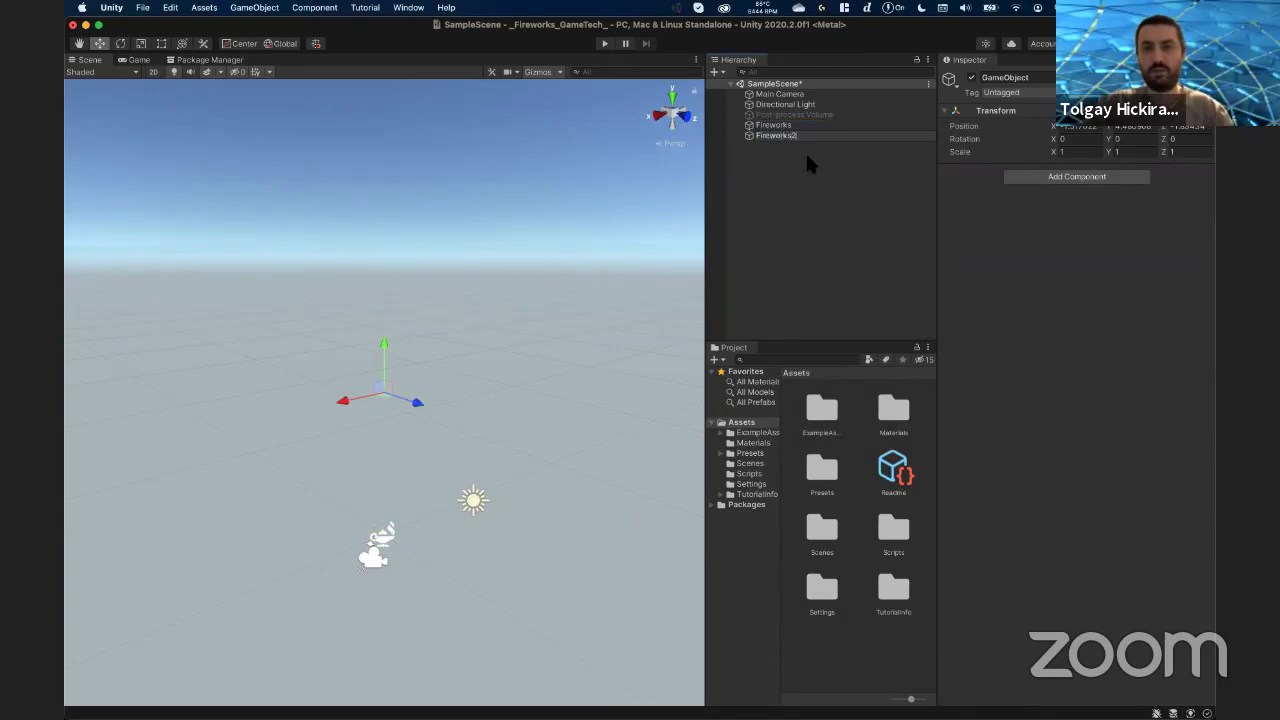
key("Return")
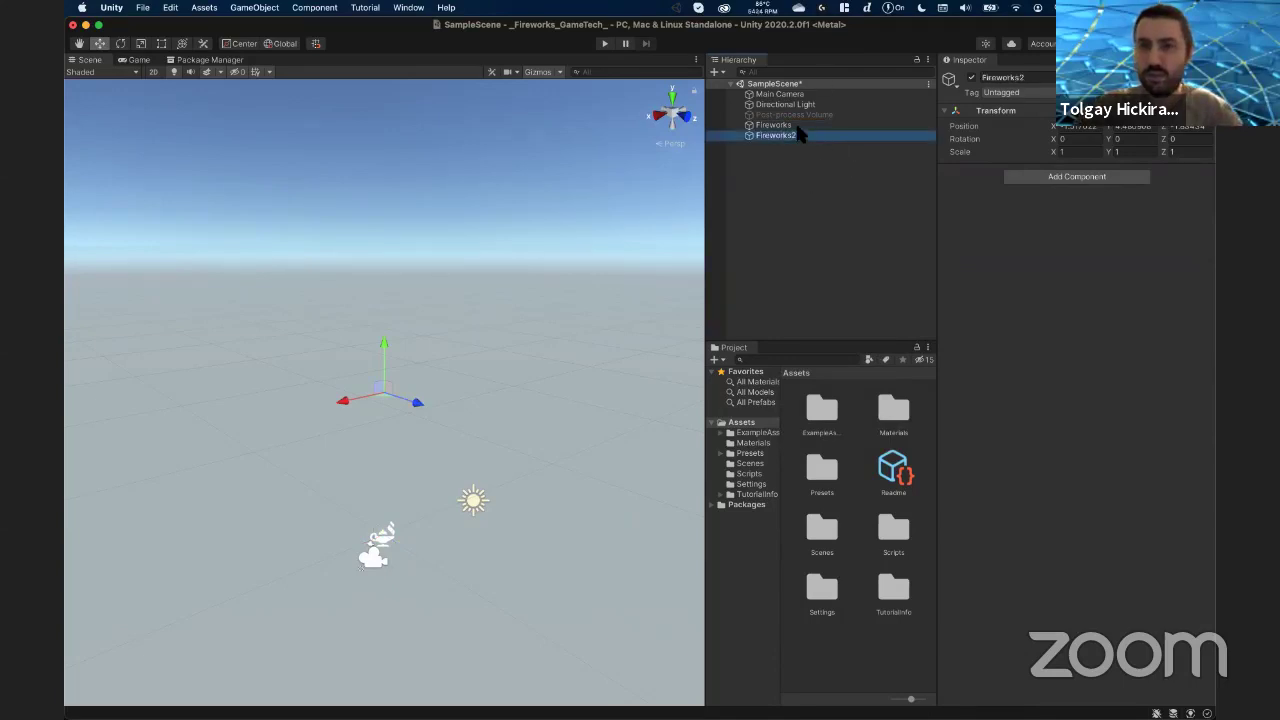
- Add a Visual Effect component to Fireworks2 to compare it with Fireworks
left_click(790, 125)
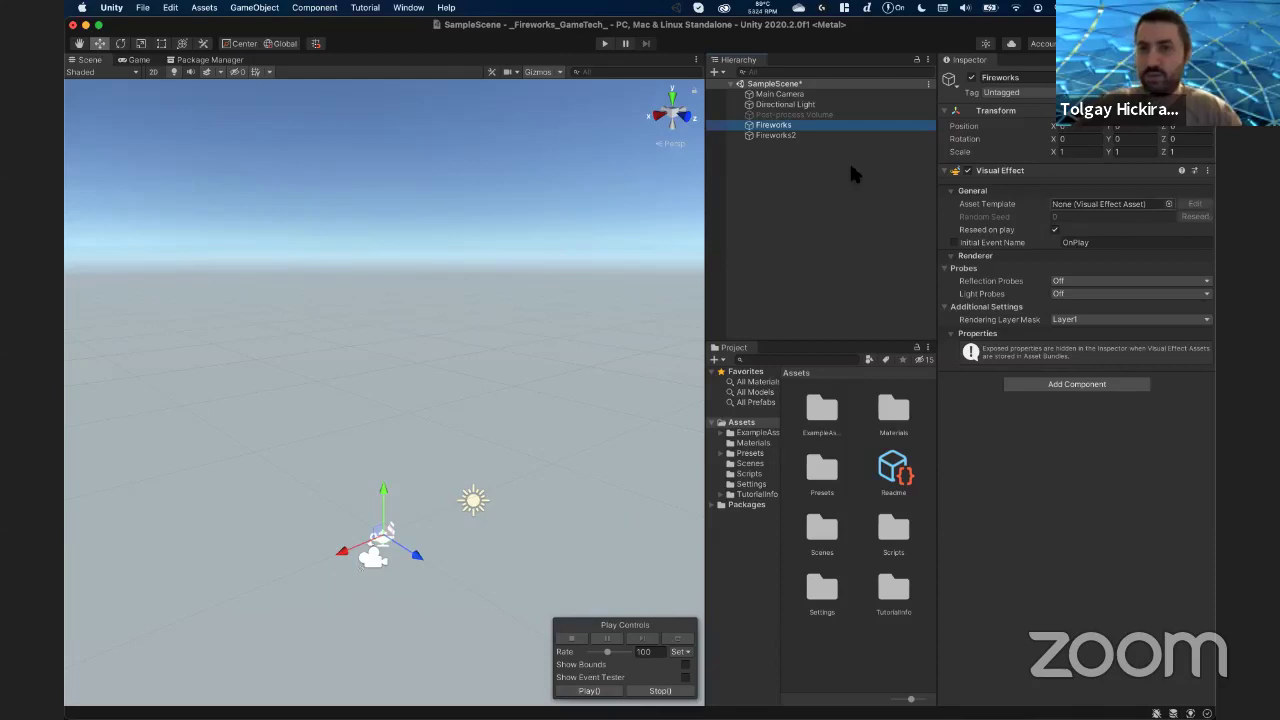
left_click(818, 137)
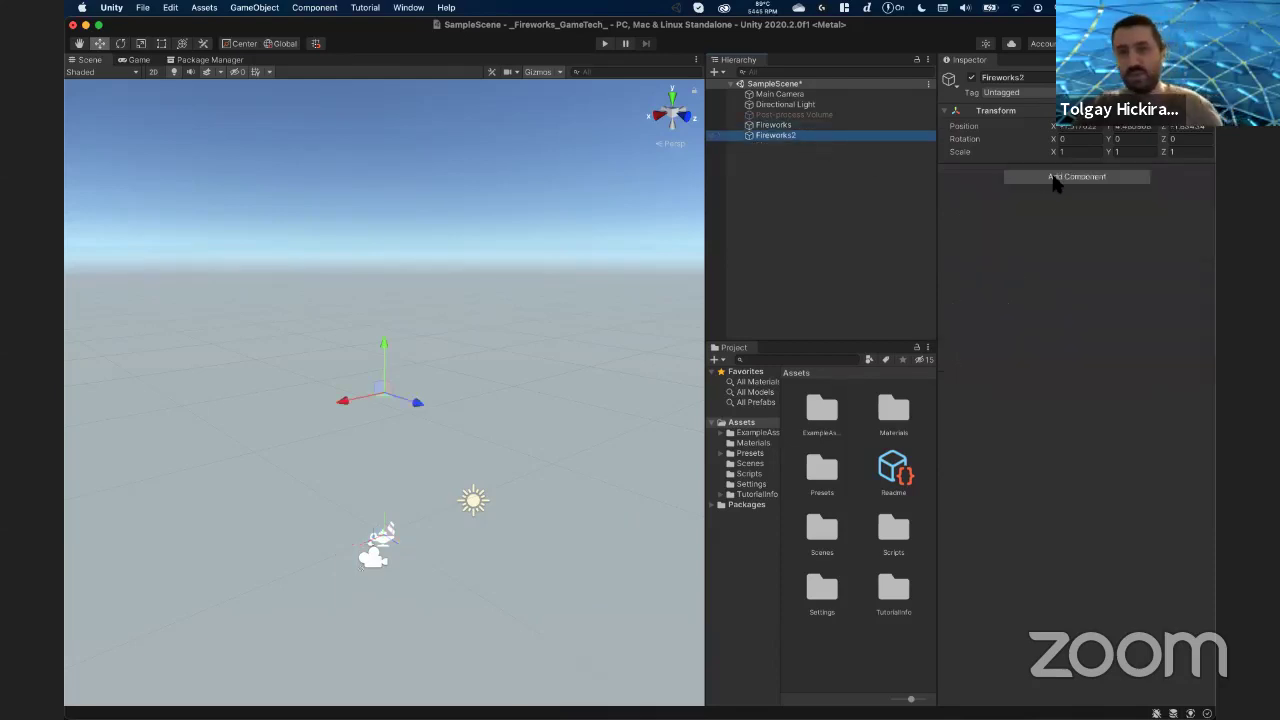
left_click(1052, 177)
key("BackSpace")
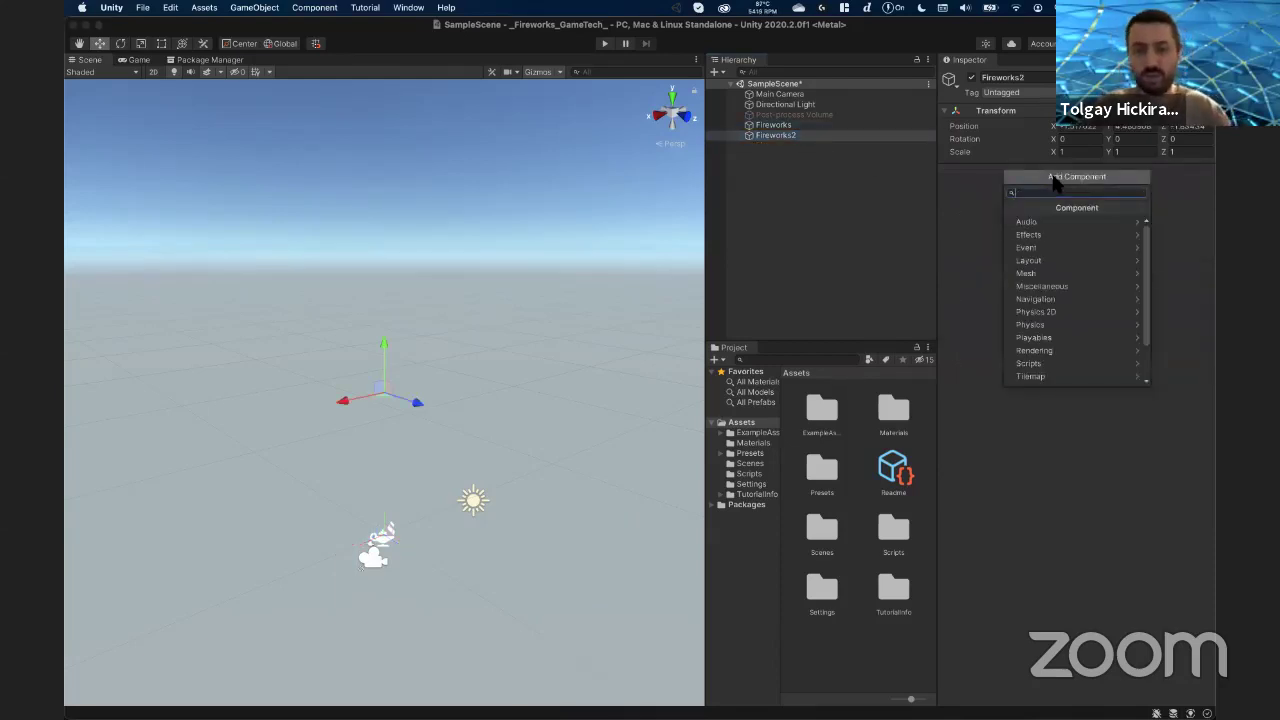
type("visu")
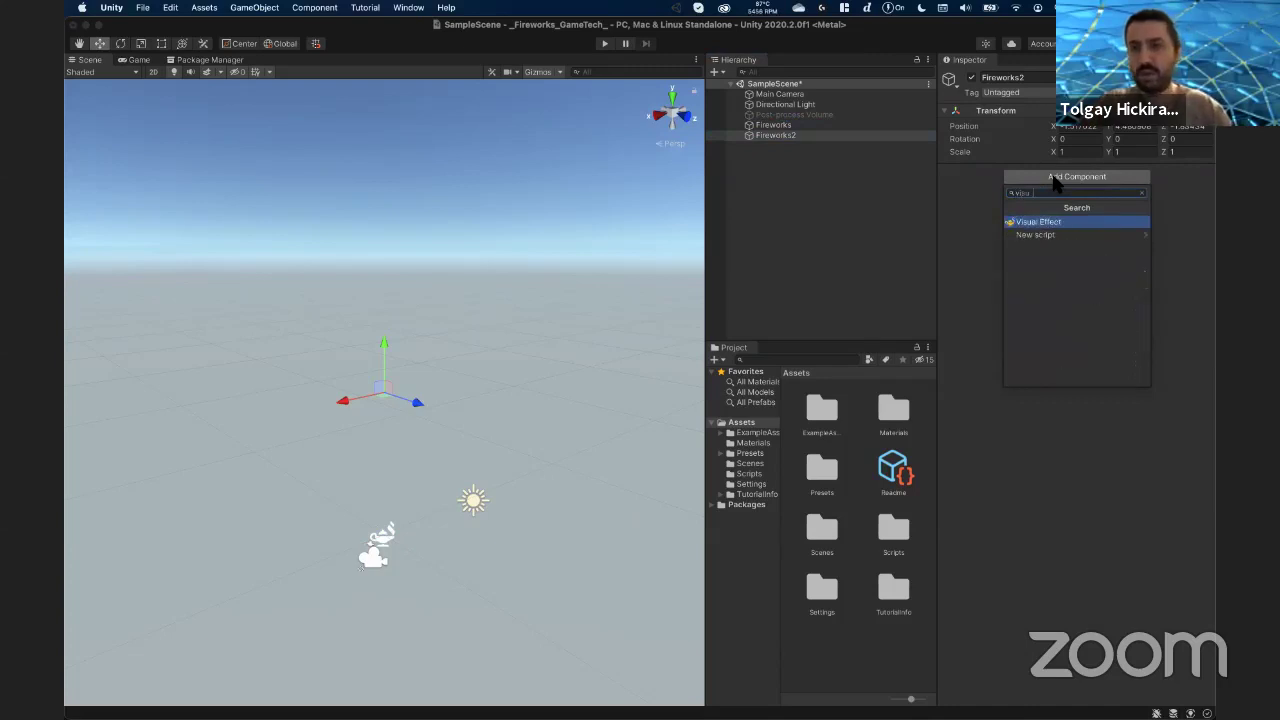
key("Return")
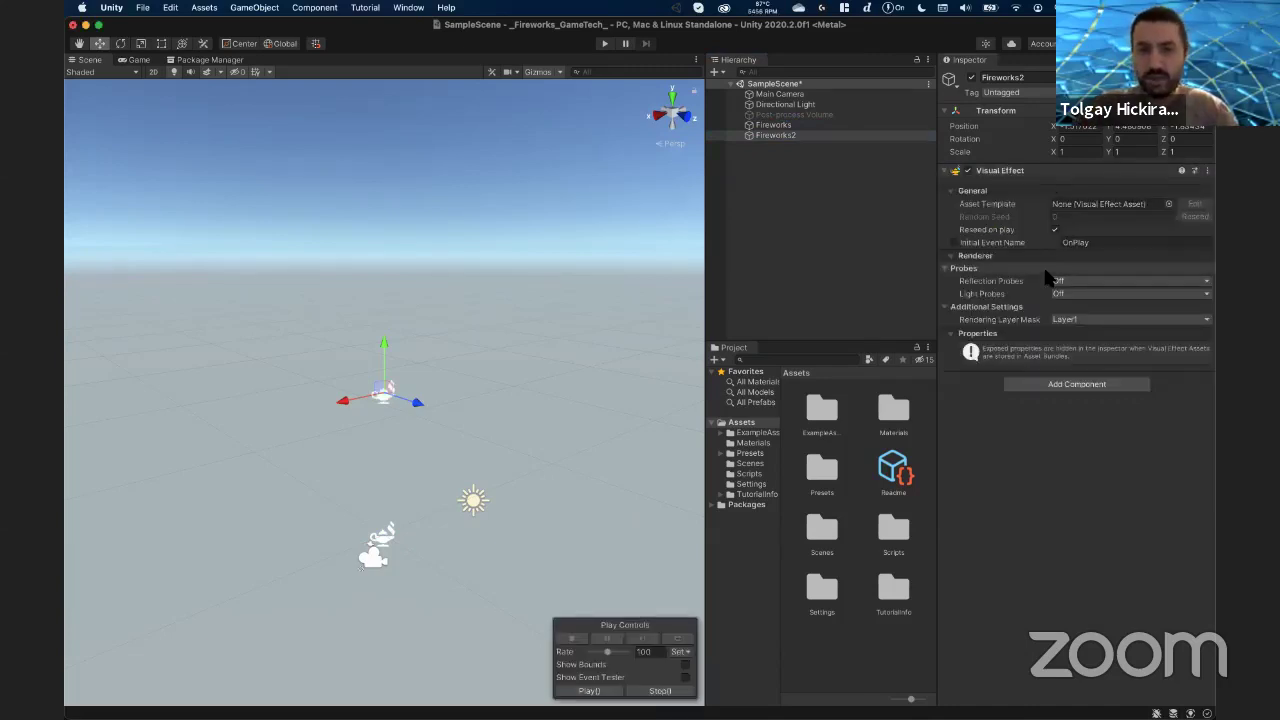
- Delete the test Fireworks2 object
right_click(814, 136)
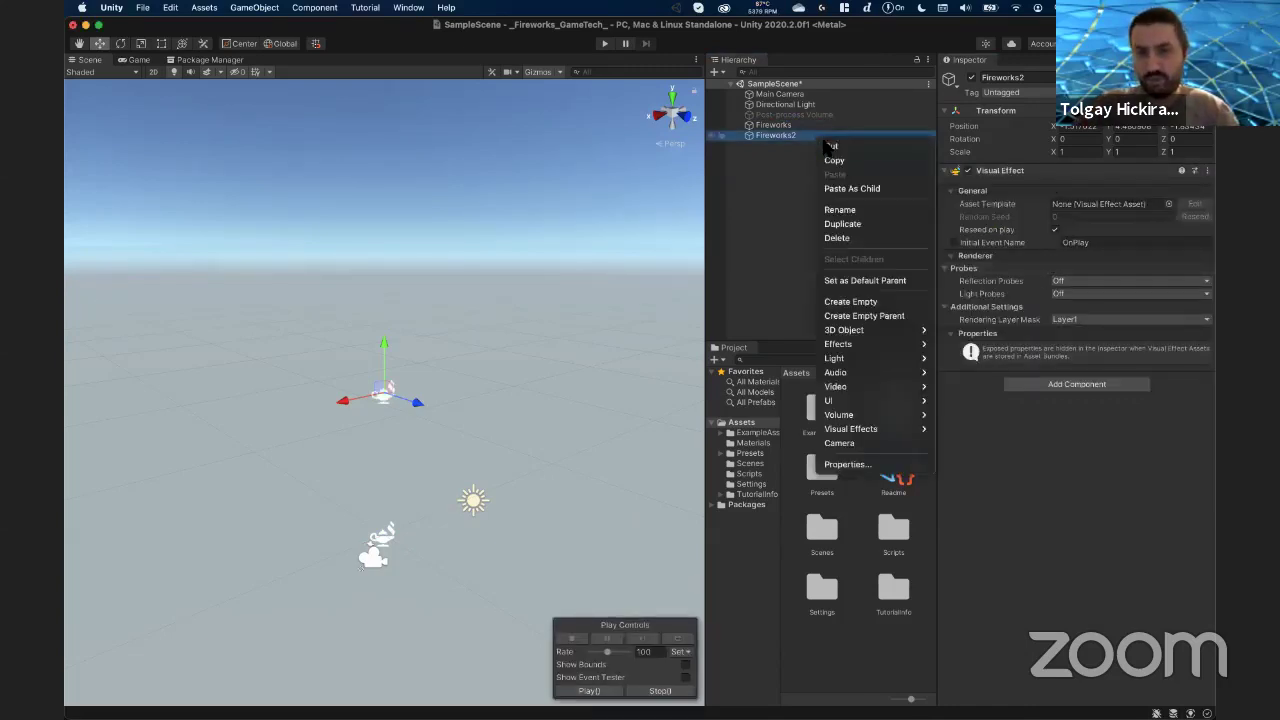
mouse_move(870, 330)
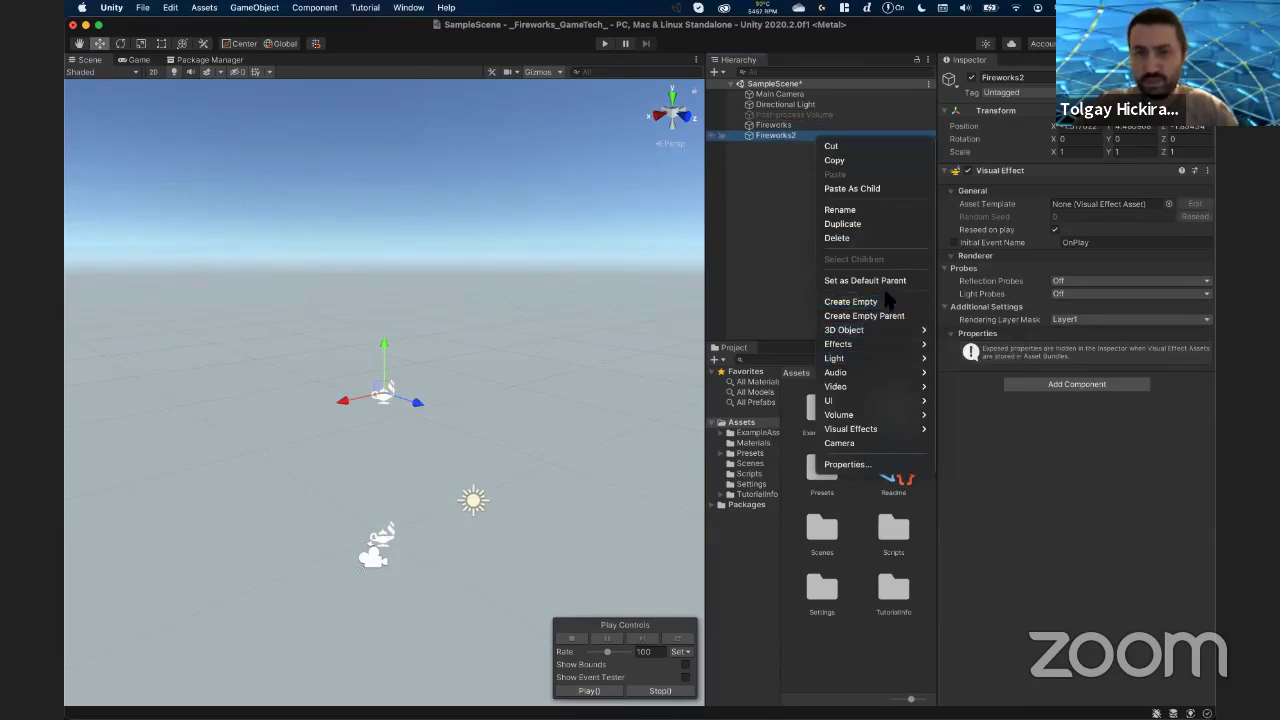
left_click(866, 239)
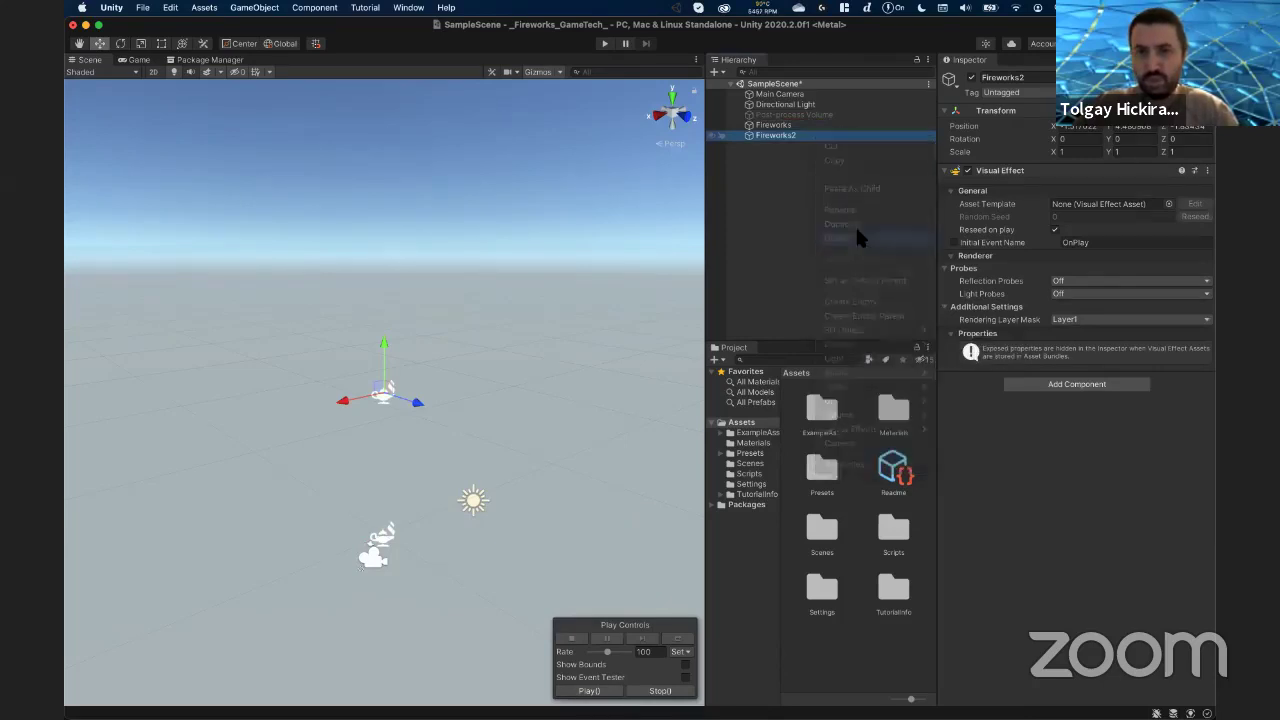
left_click(791, 124)
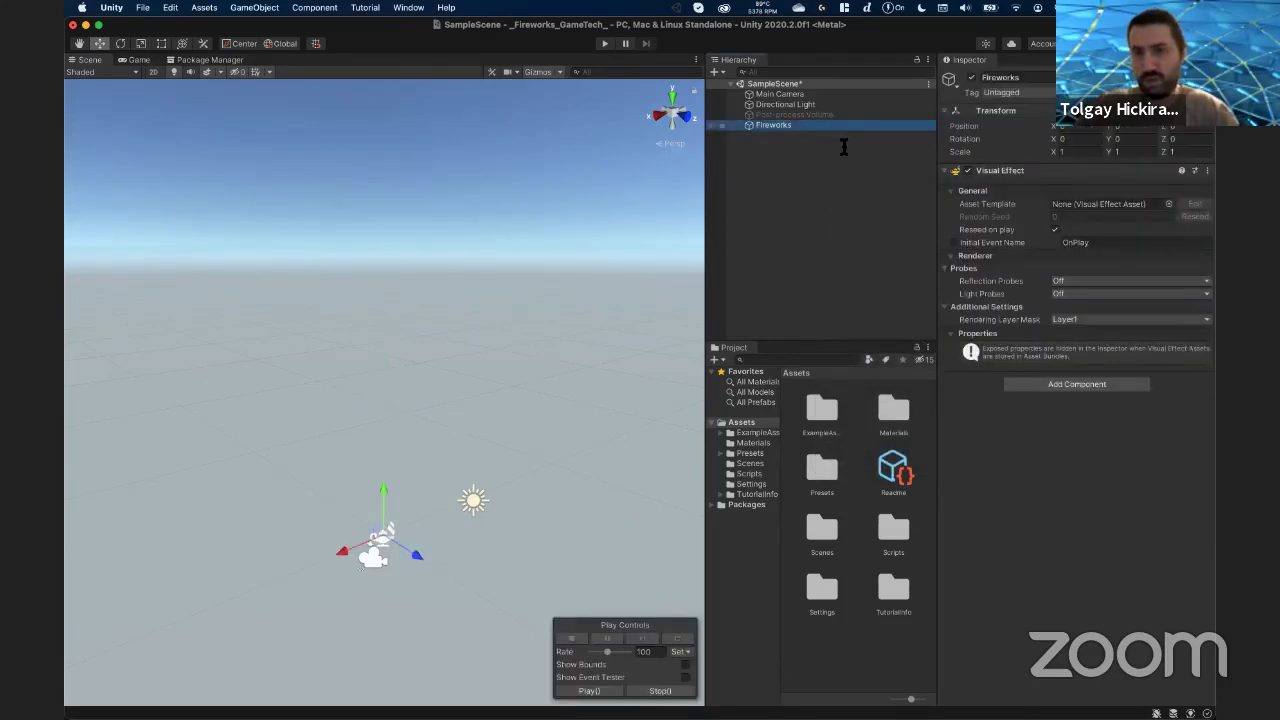
left_click(1104, 206)
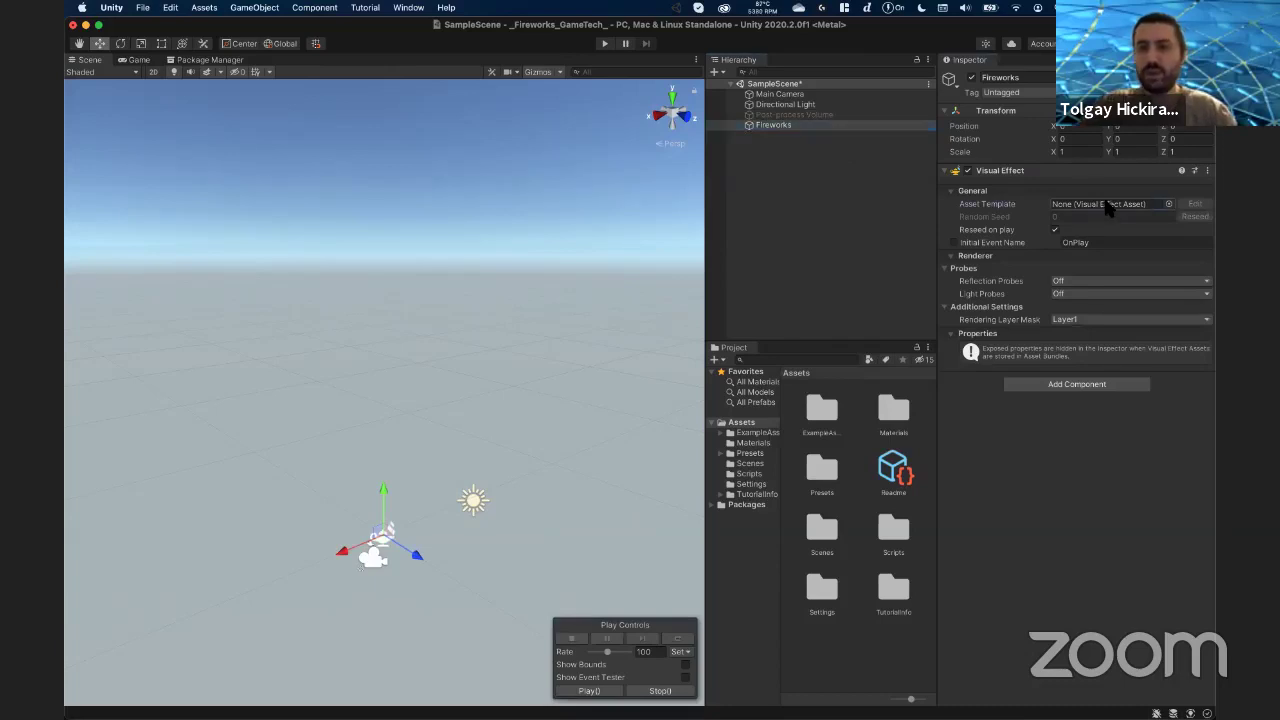
left_click(1168, 204)
left_click_drag(1148, 200, 1068, 194)
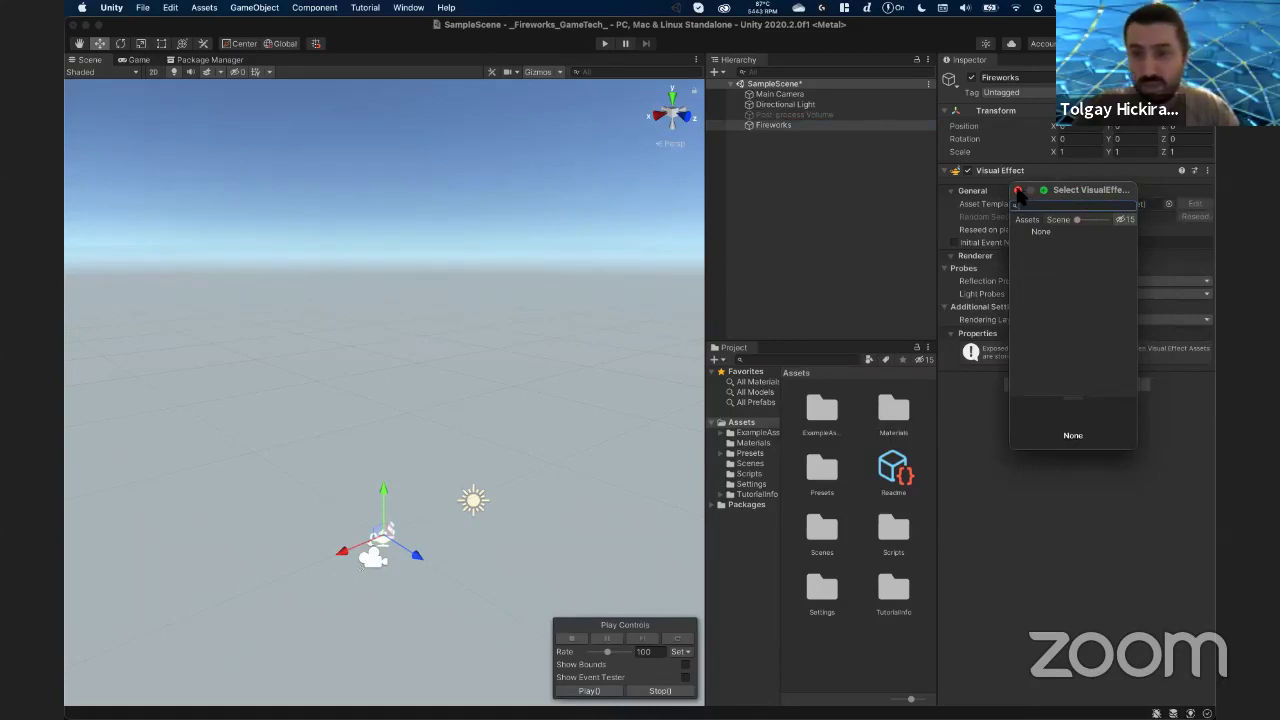
left_click(1018, 192)
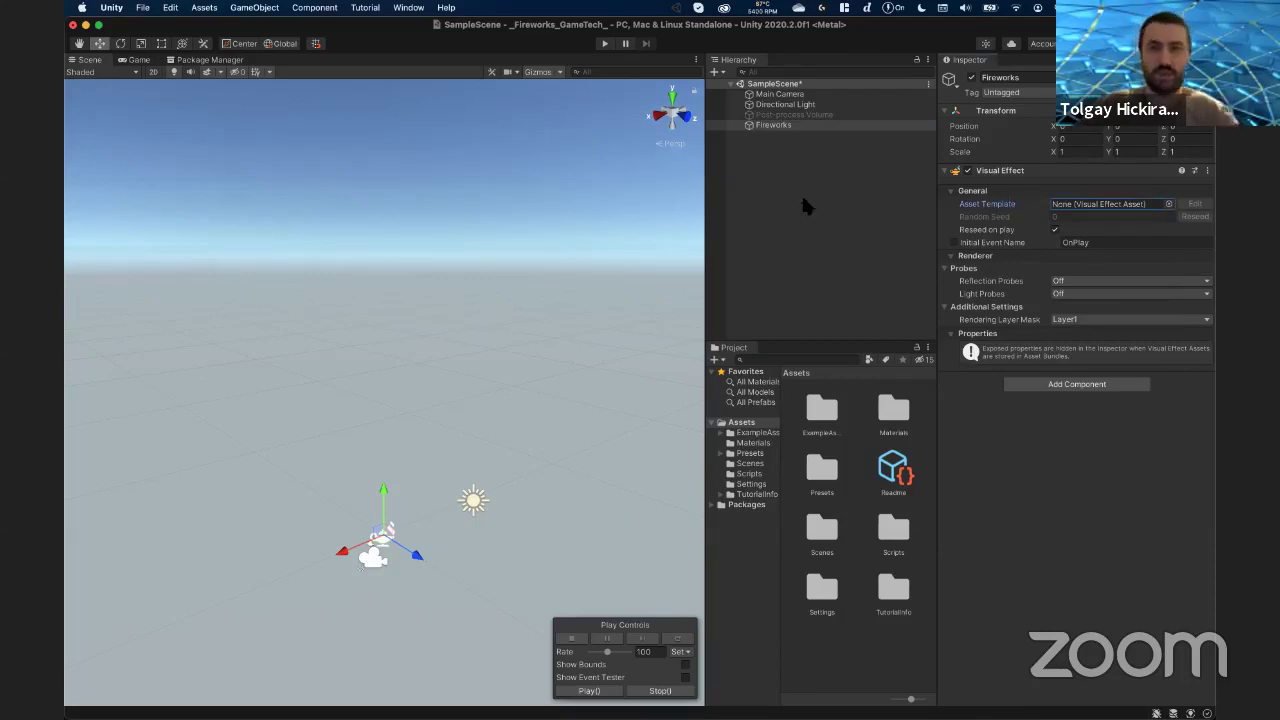
- Open Window > Visual Effects > Visual Effect Graph and move the empty window aside
left_click(407, 9)
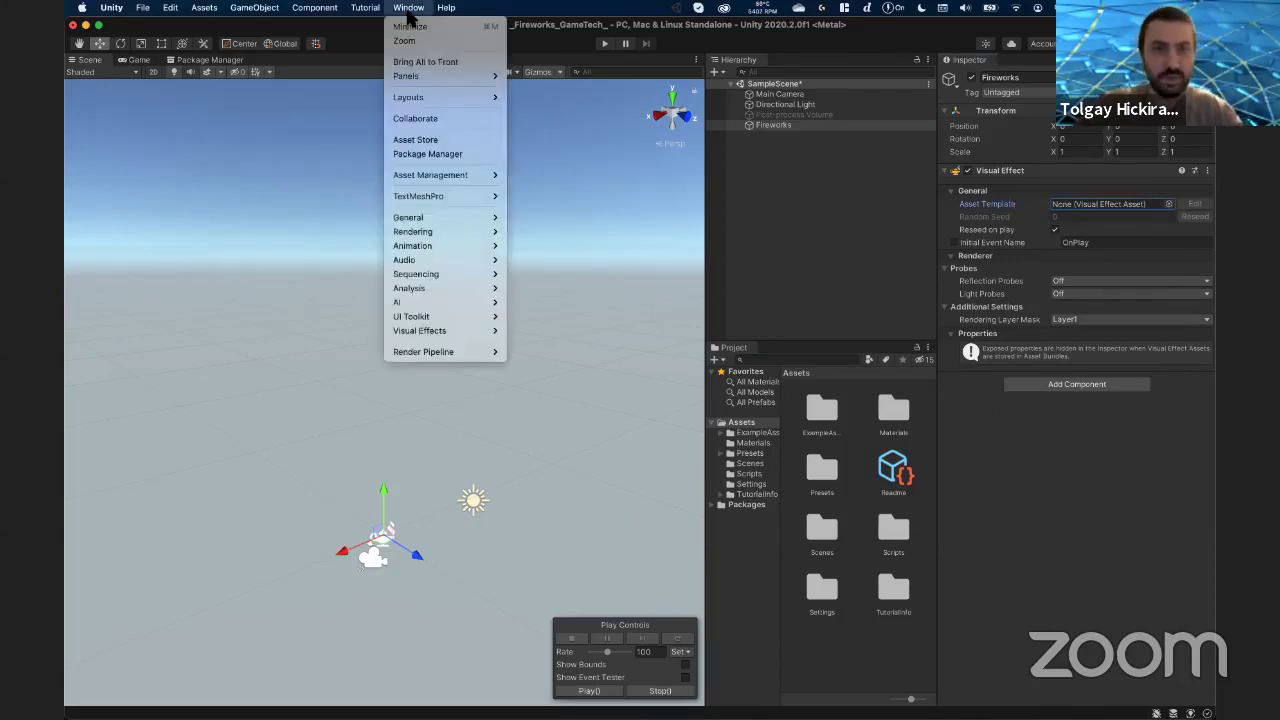
mouse_move(477, 333)
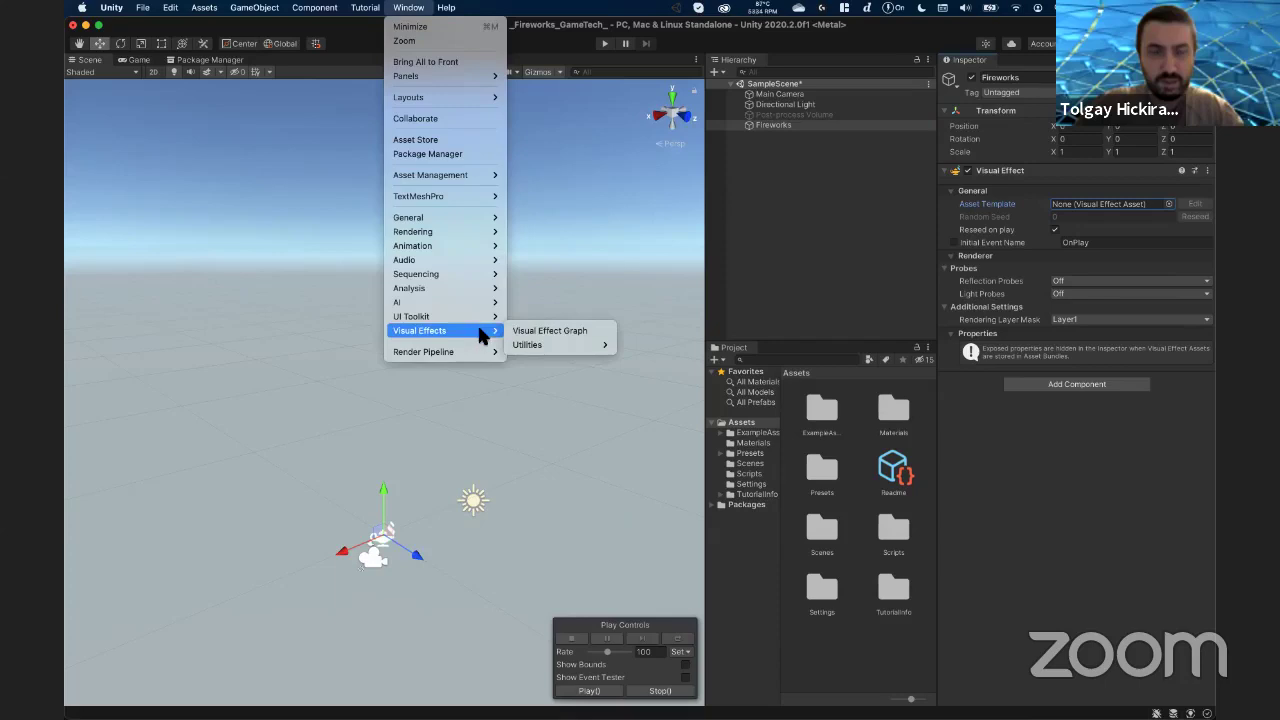
left_click(412, 9)
left_click(409, 8)
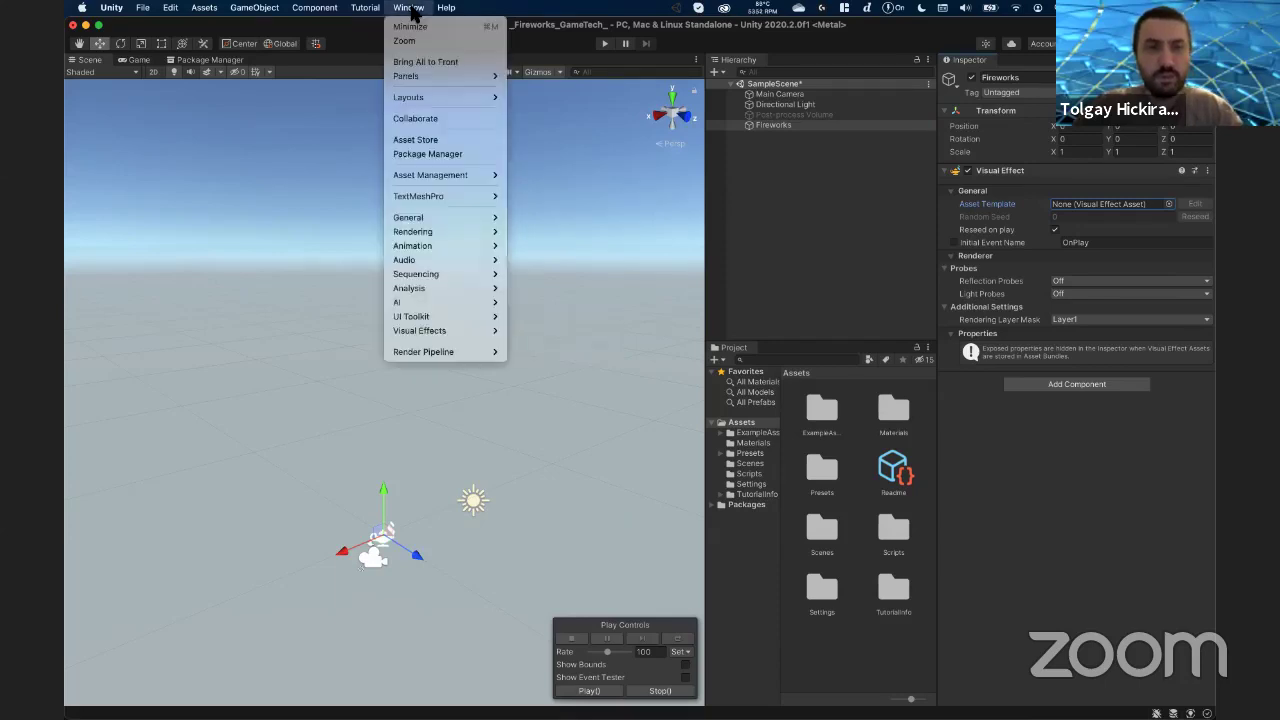
mouse_move(443, 333)
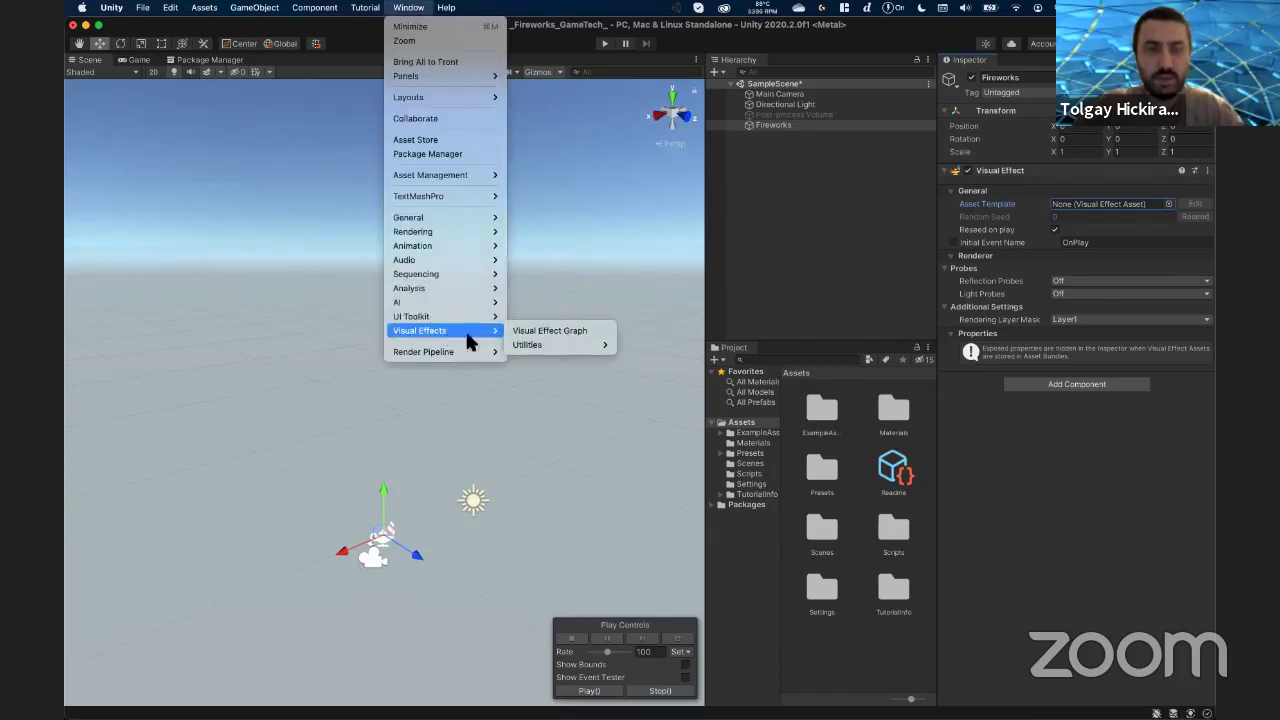
left_click(547, 334)
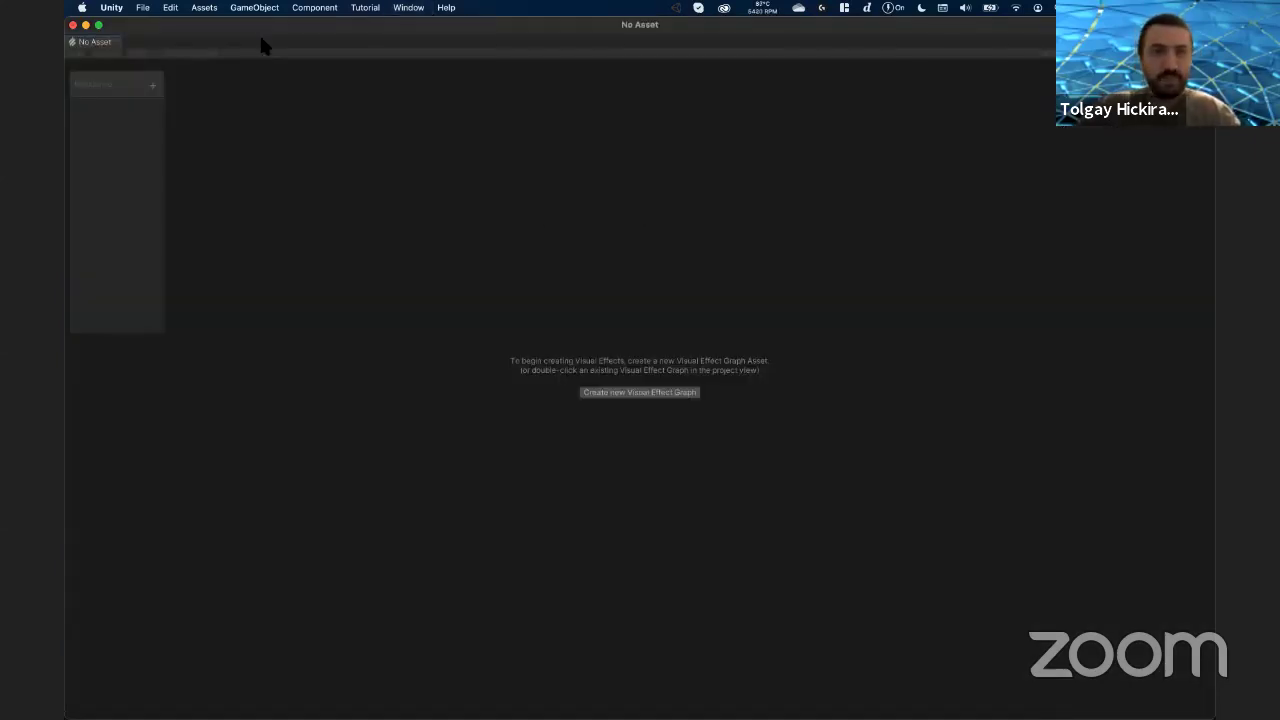
mouse_move(183, 22)
left_mouse_down()
mouse_move(433, 100)
mouse_move(393, 117)
mouse_move(235, 36)
left_mouse_up()
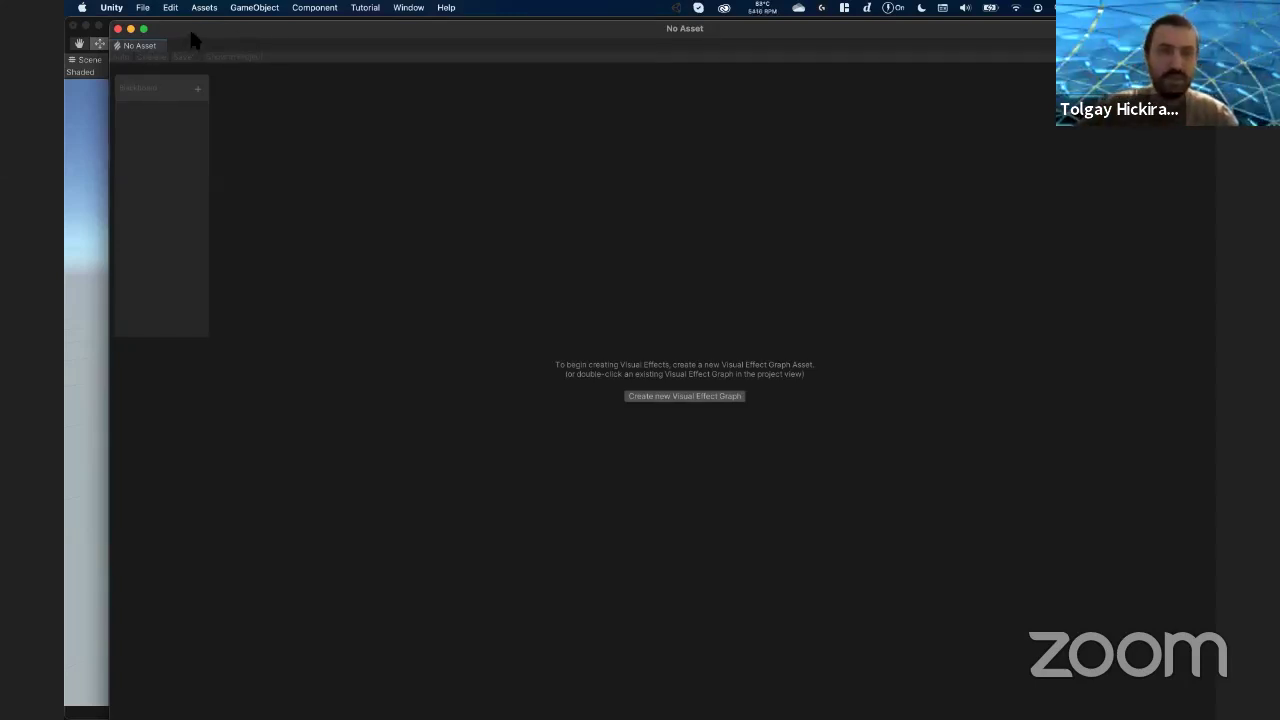
- Dock the VFX Graph editor between Scene and Hierarchy, resize panels, and minimize Project icon size
left_click_drag(190, 33, 483, 128)
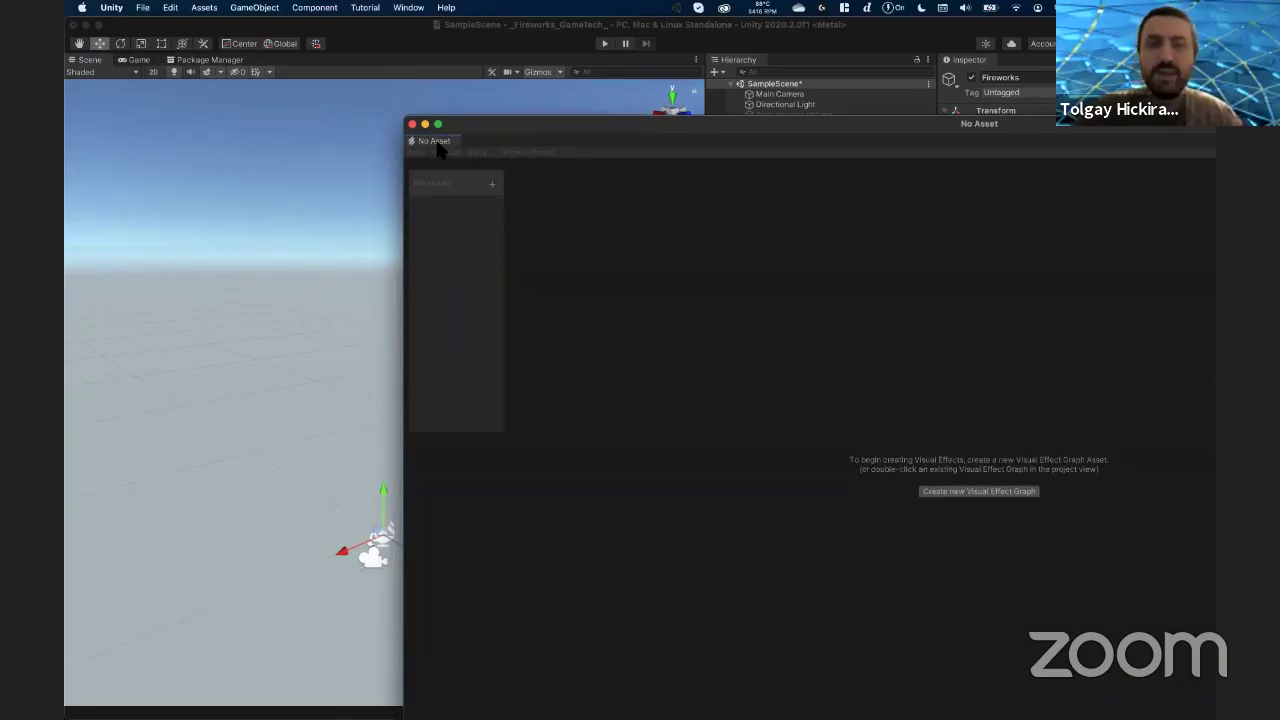
left_click_drag(447, 143, 679, 118)
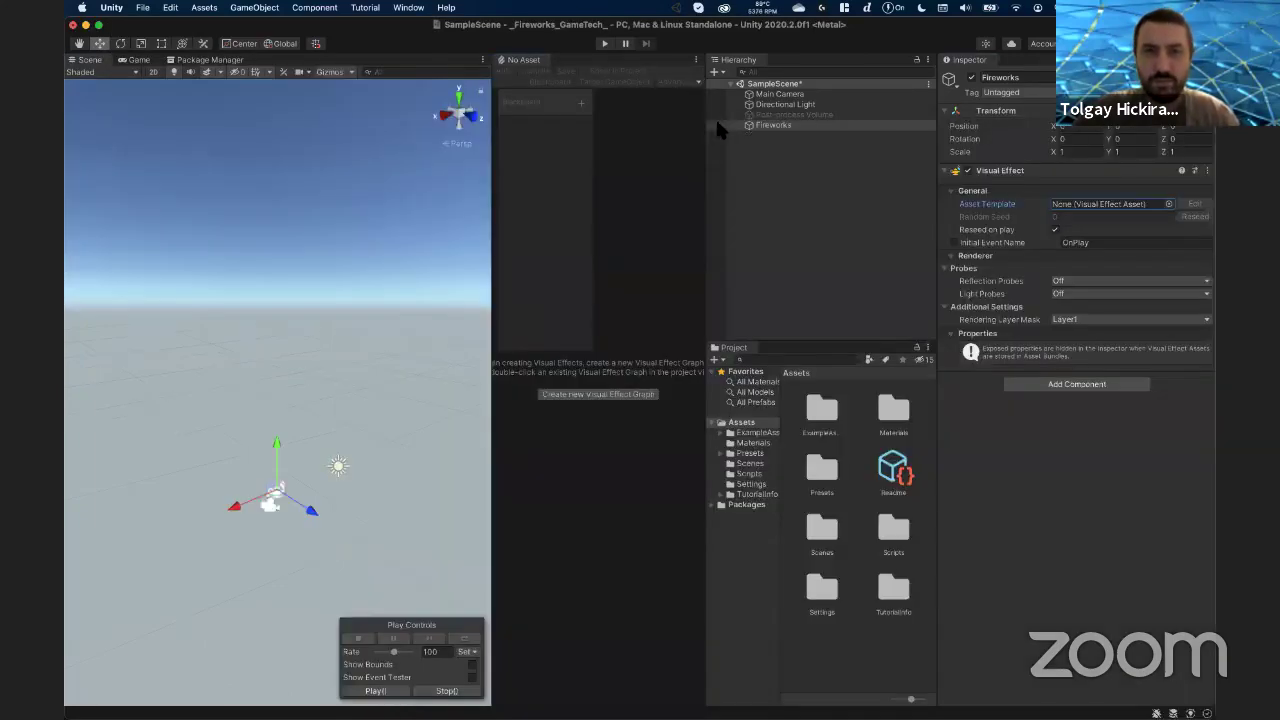
left_click_drag(491, 230, 412, 222)
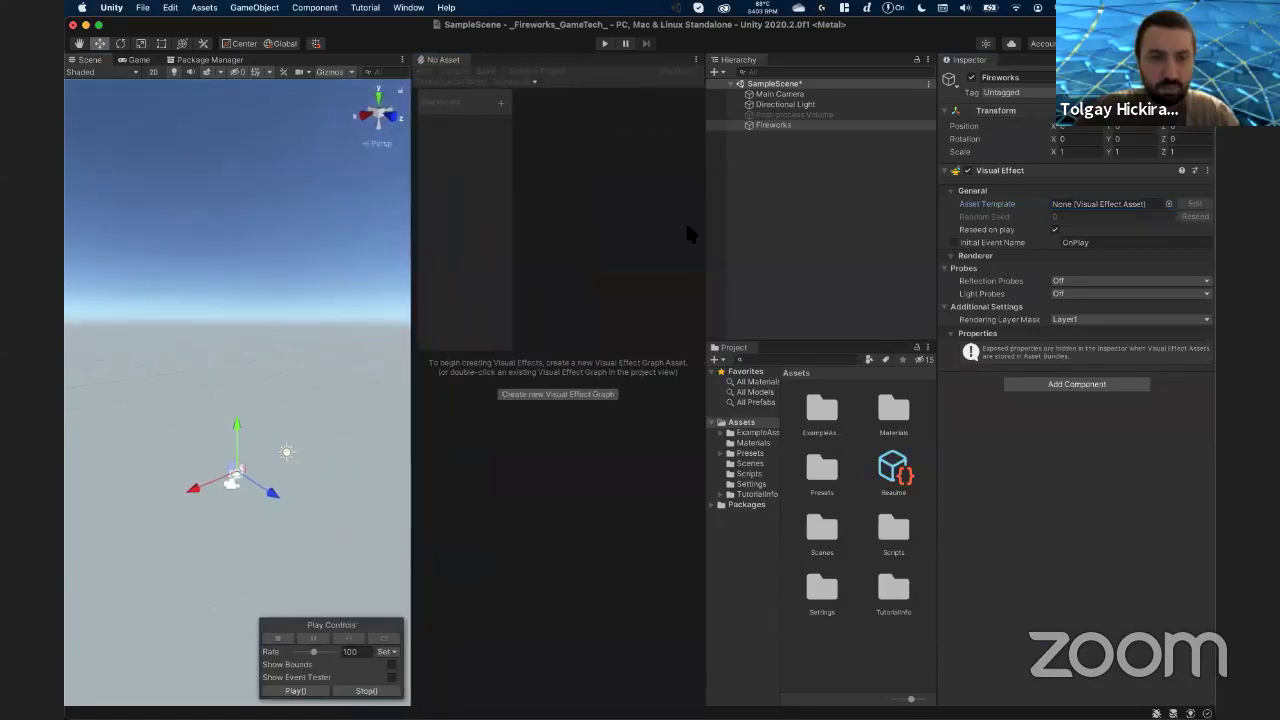
left_click_drag(709, 228, 752, 226)
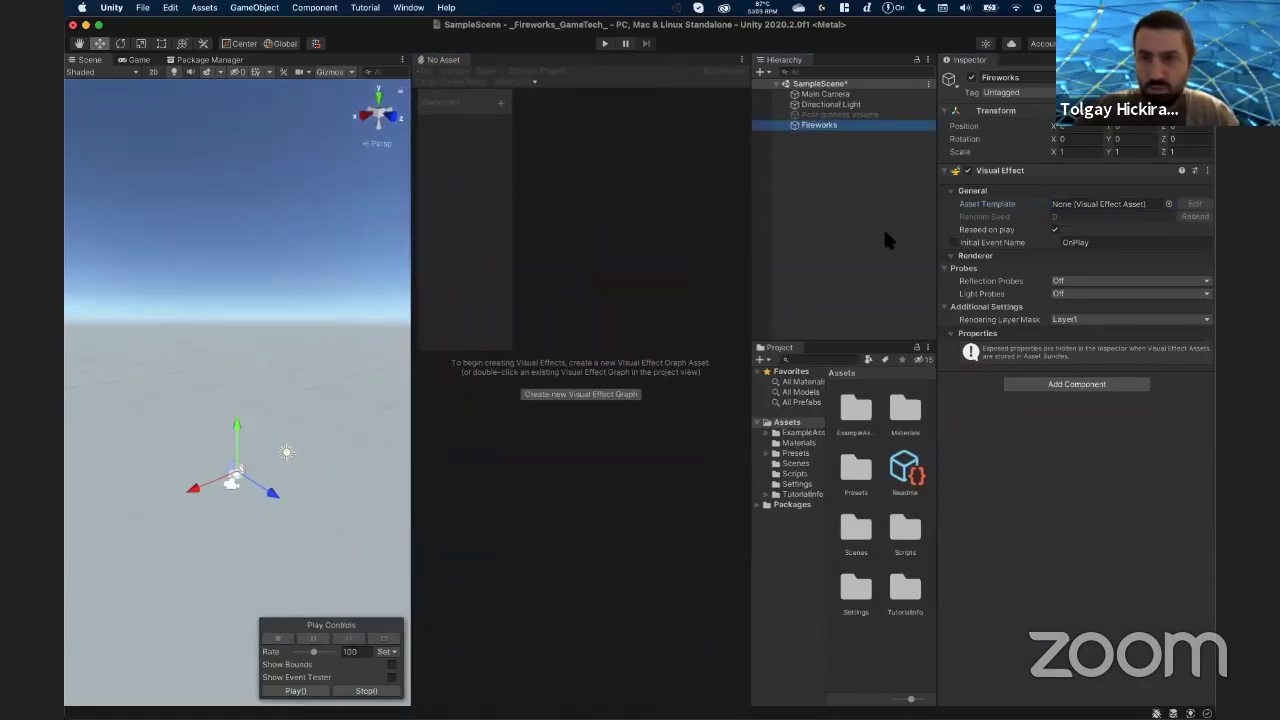
left_click_drag(937, 241, 988, 230)
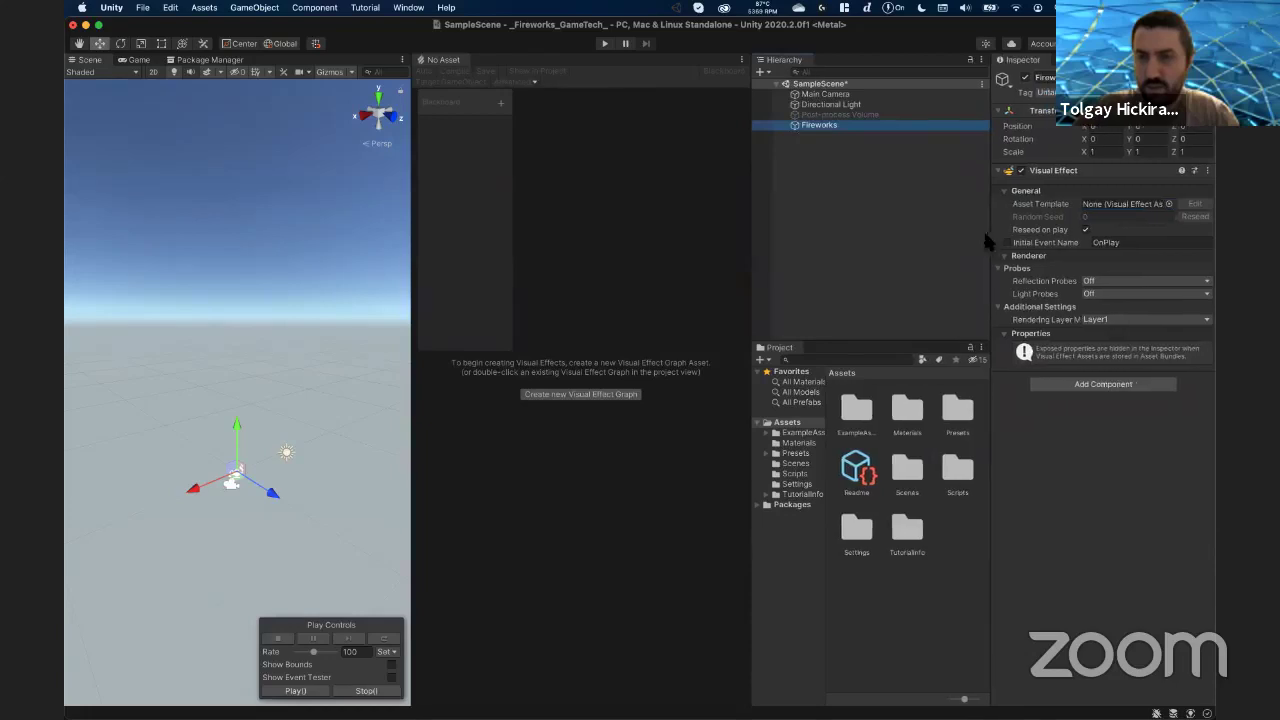
left_click_drag(752, 251, 756, 251)
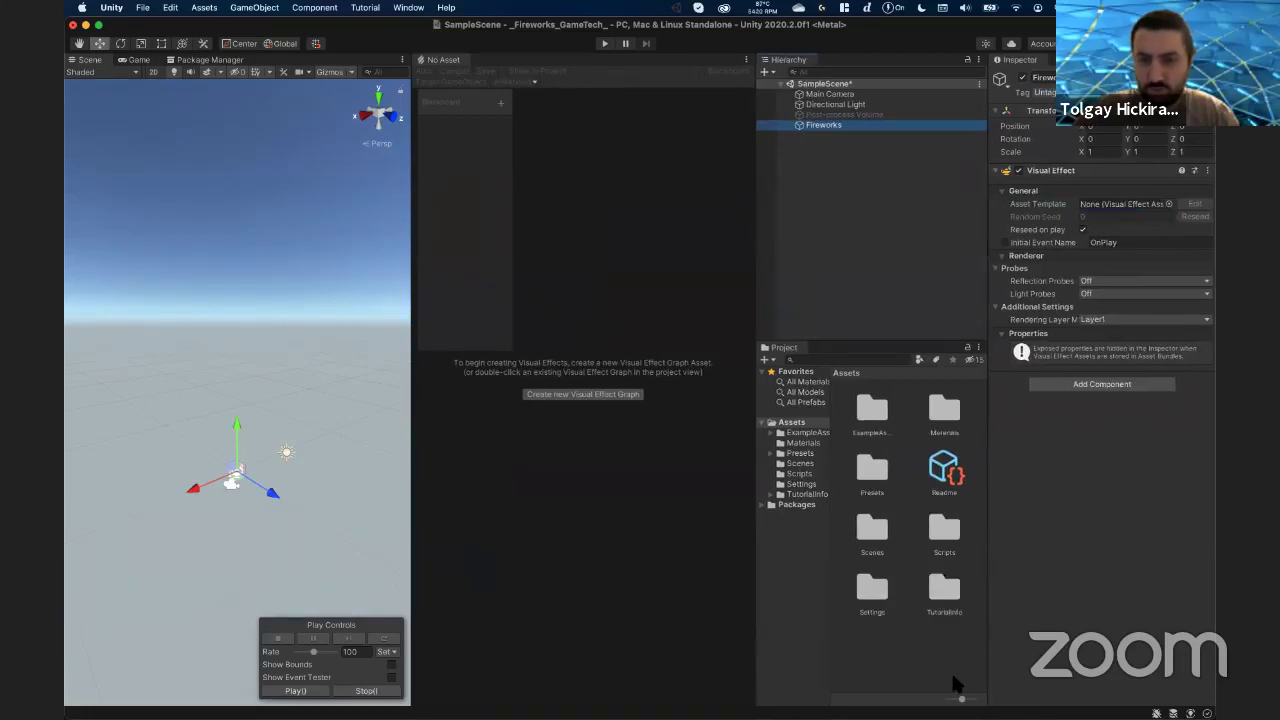
left_click_drag(962, 698, 922, 699)
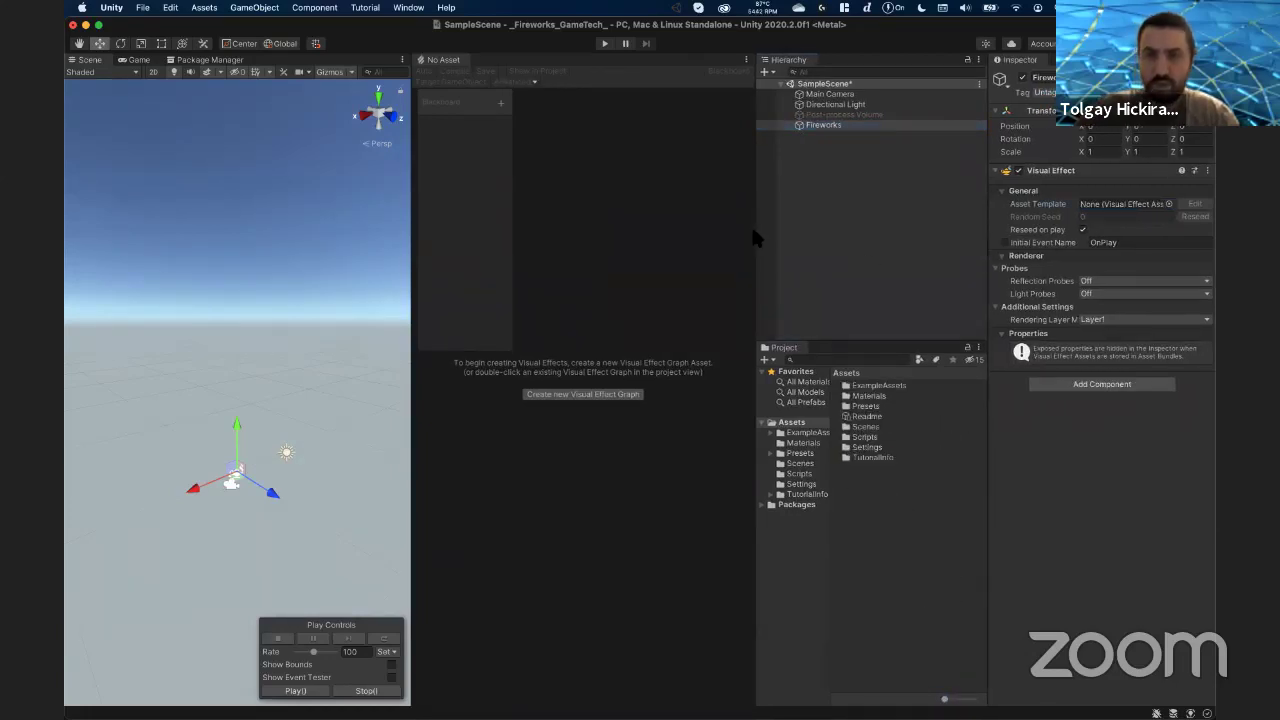
left_click_drag(758, 236, 770, 232)
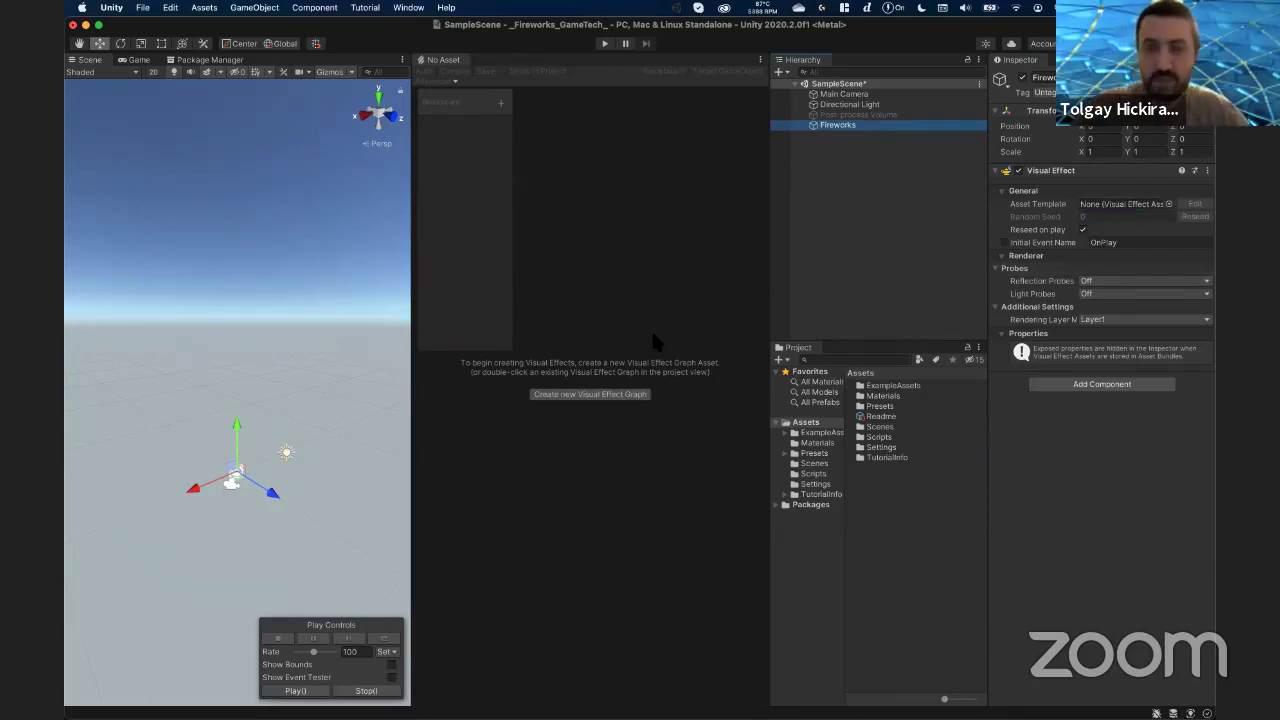
- Create and save a new Visual Effect Graph asset, then center its default Spawn-to-Output particle system
left_click(619, 396)
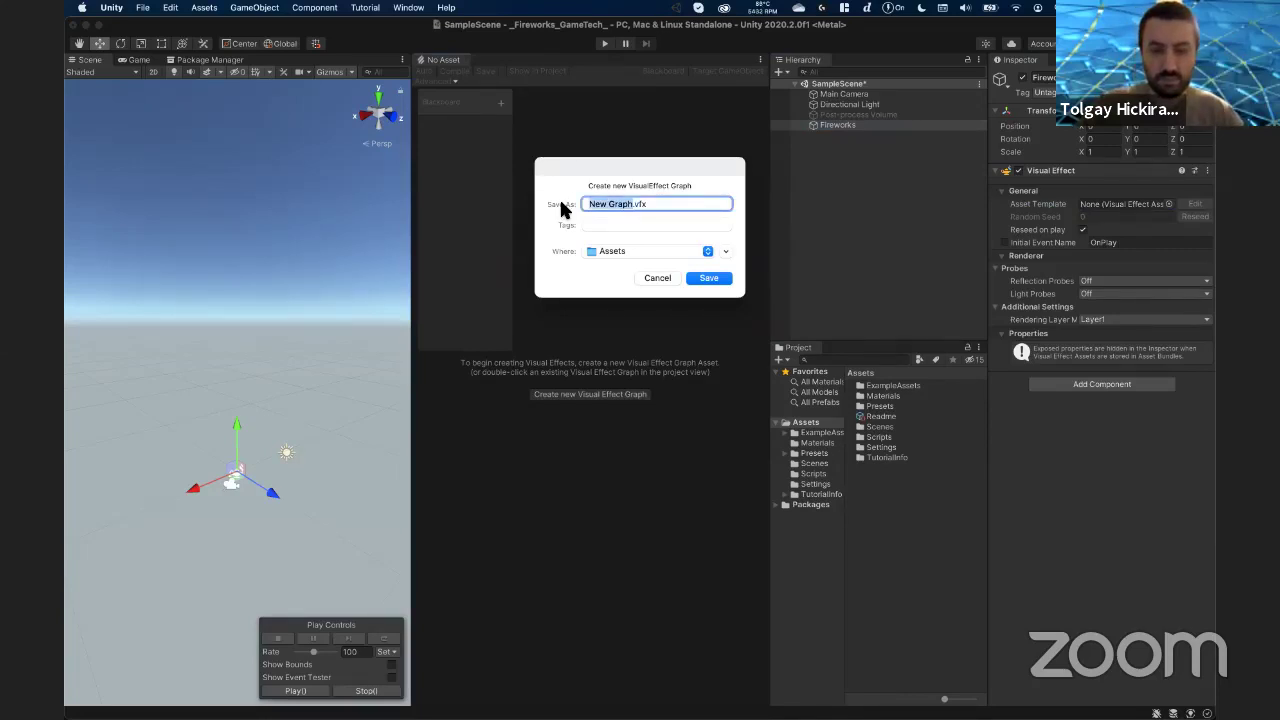
type("Fireworks")
key("Return")
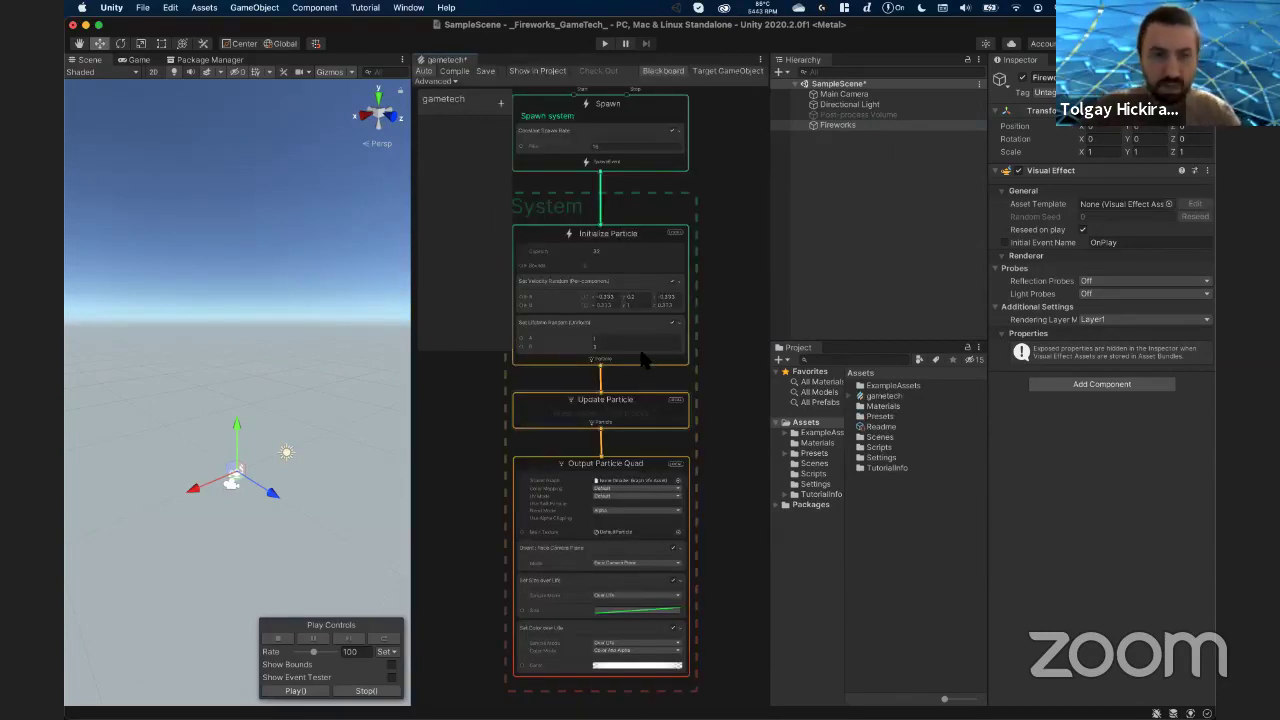
middle_click_drag(715, 314, 749, 298)
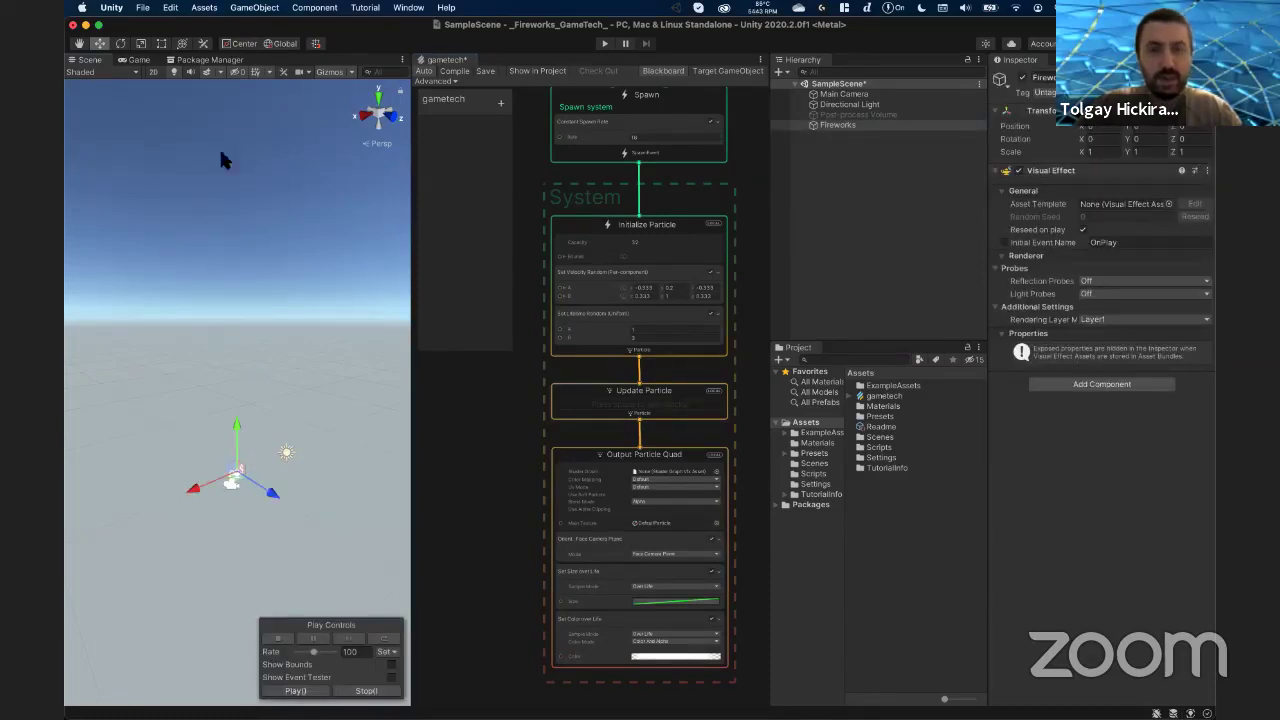
left_click(145, 12)
mouse_move(111, 12)
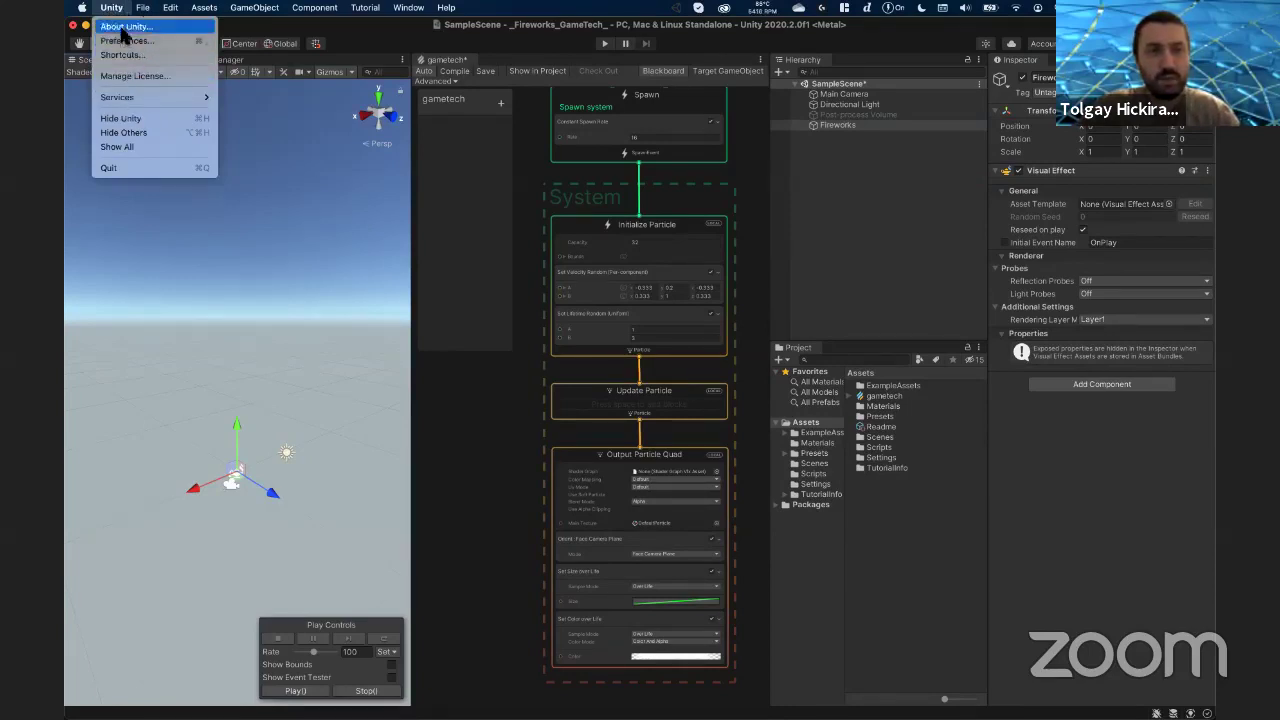
mouse_move(172, 10)
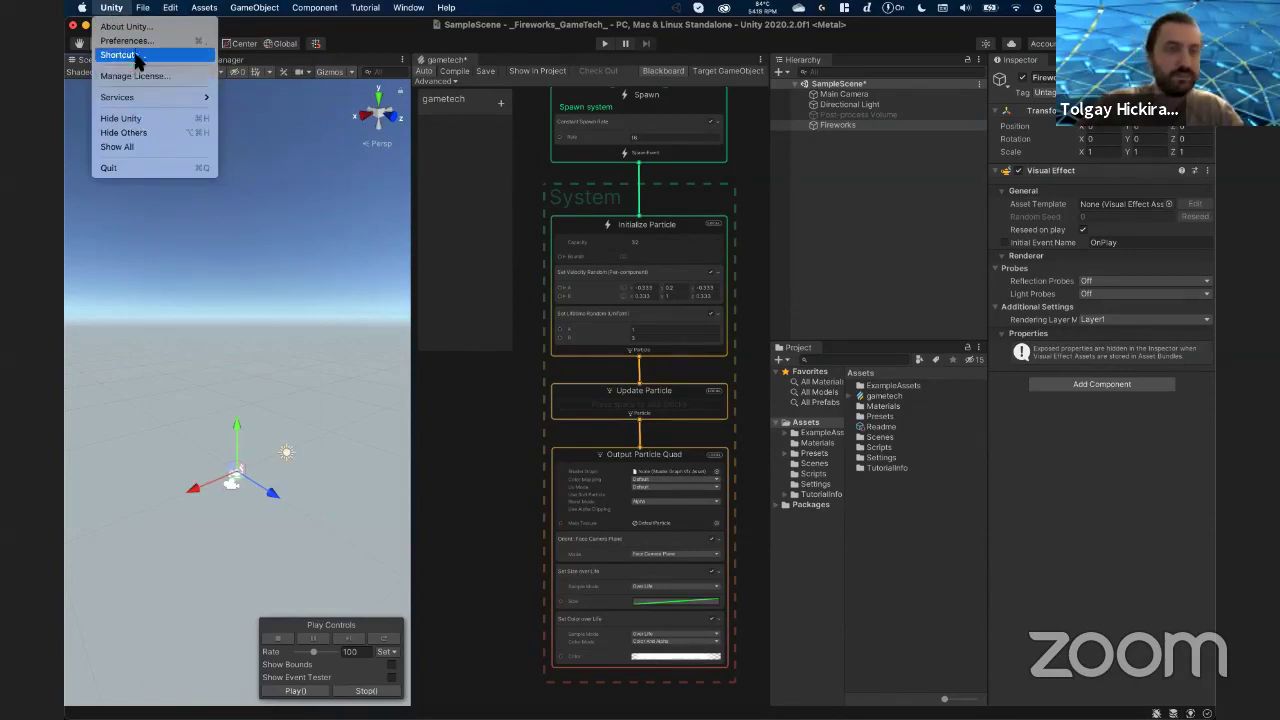
left_click(339, 90)
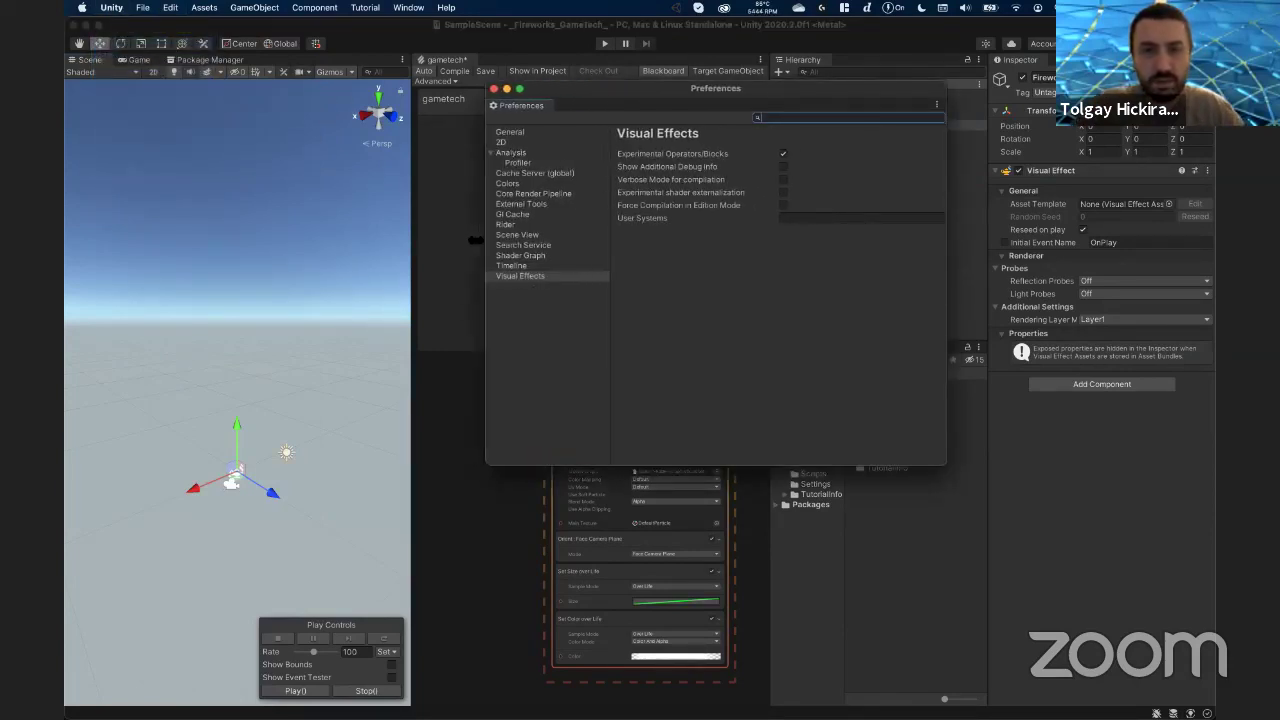
left_click_drag(596, 240, 474, 244)
left_click(505, 265)
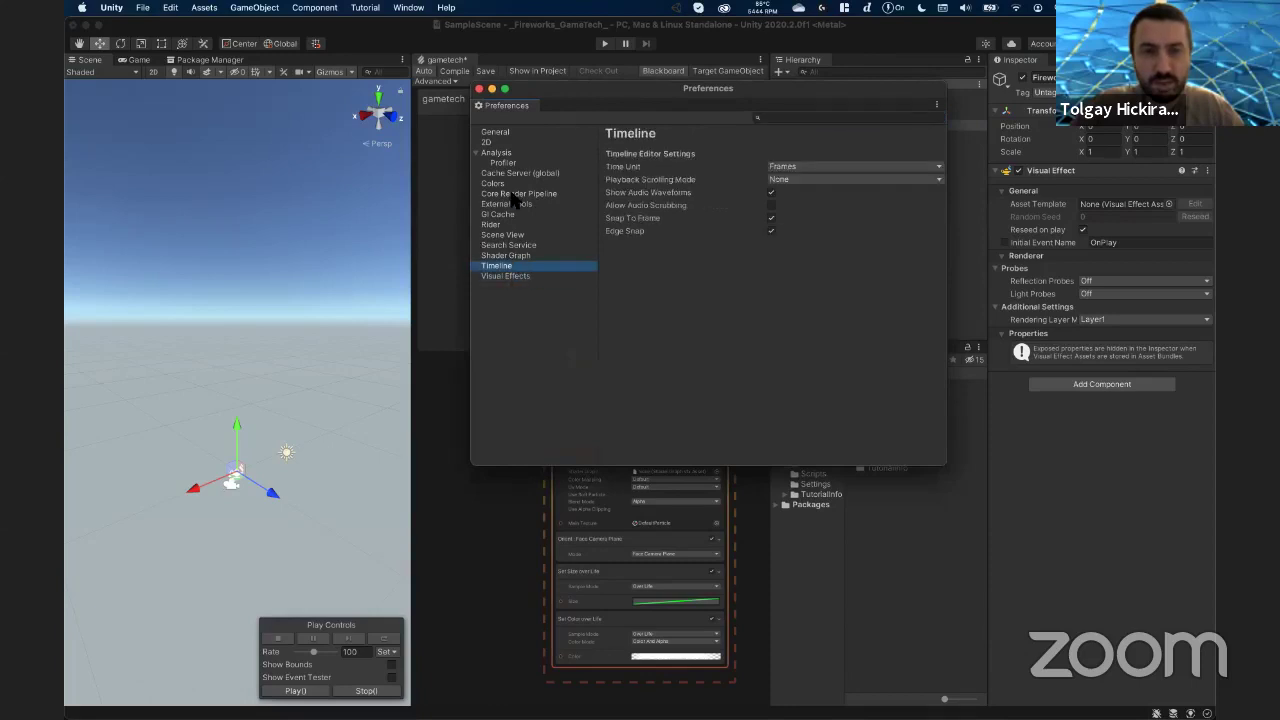
left_click(527, 277)
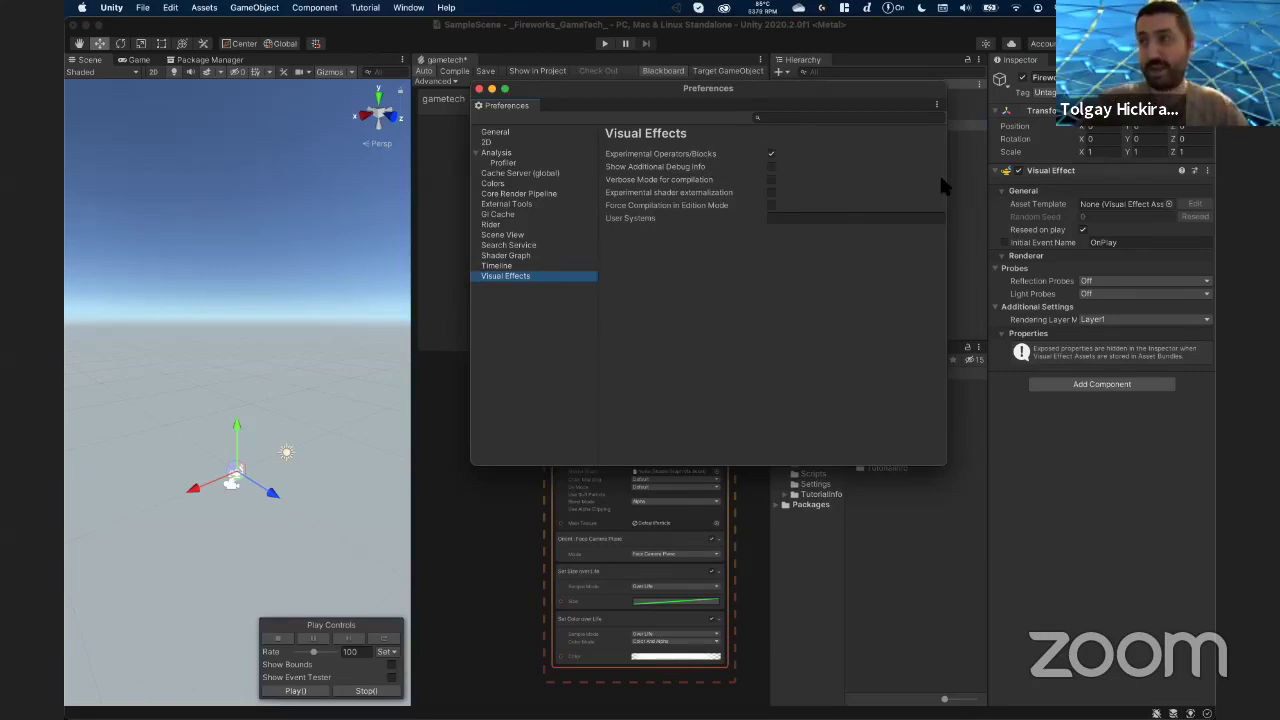
key("super+Tab")
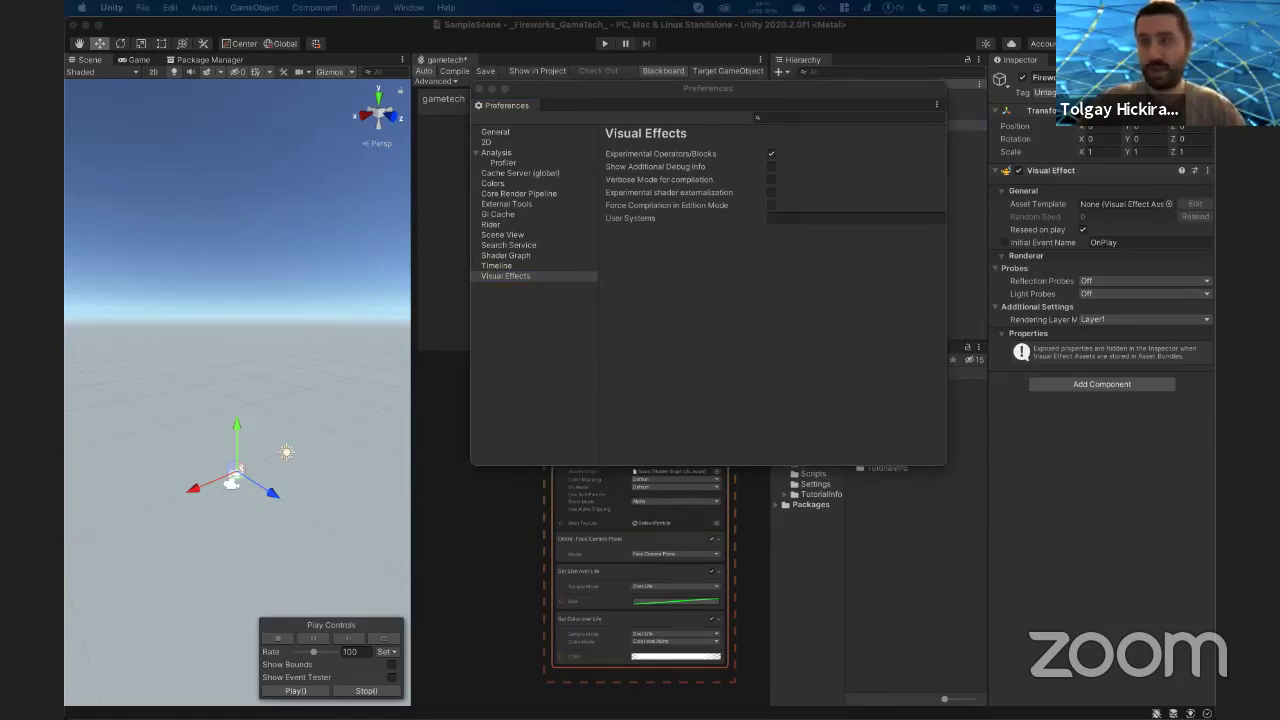
left_click(479, 89)
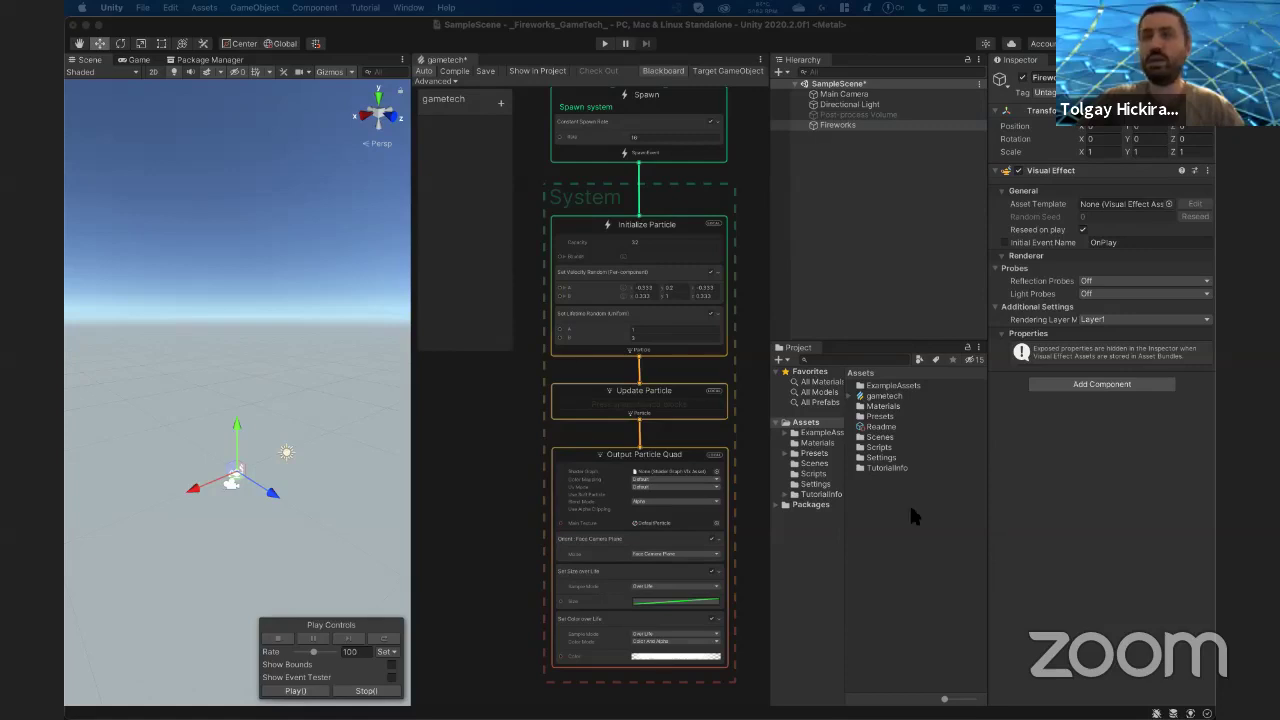
- Compile the gametech graph and save it along with the scene
left_click(458, 78)
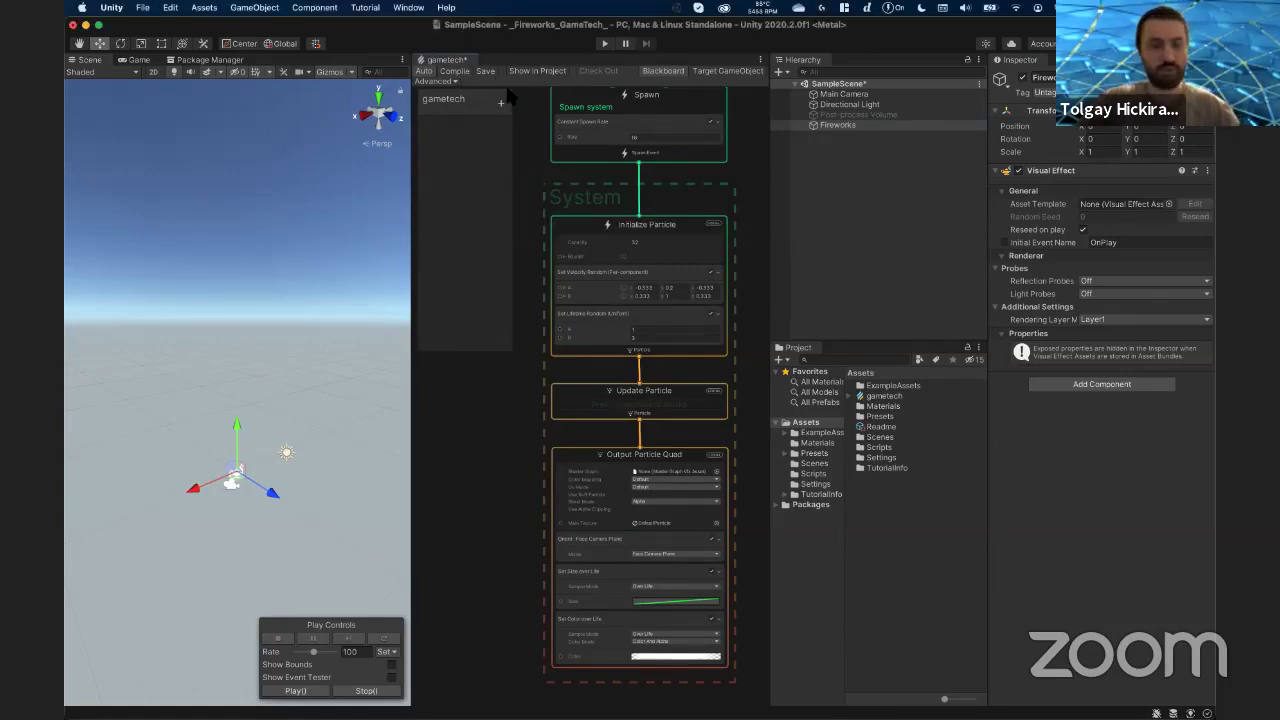
key("super+s")
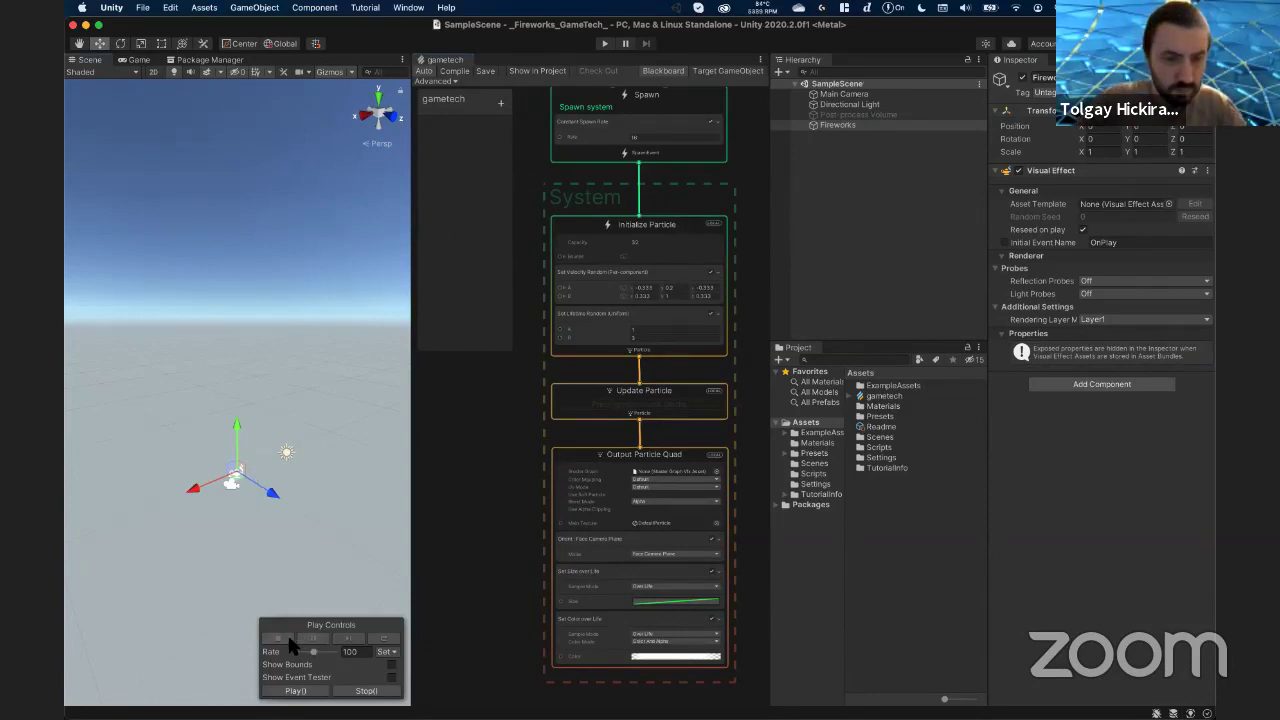
scroll(259, 502, "up", 3)
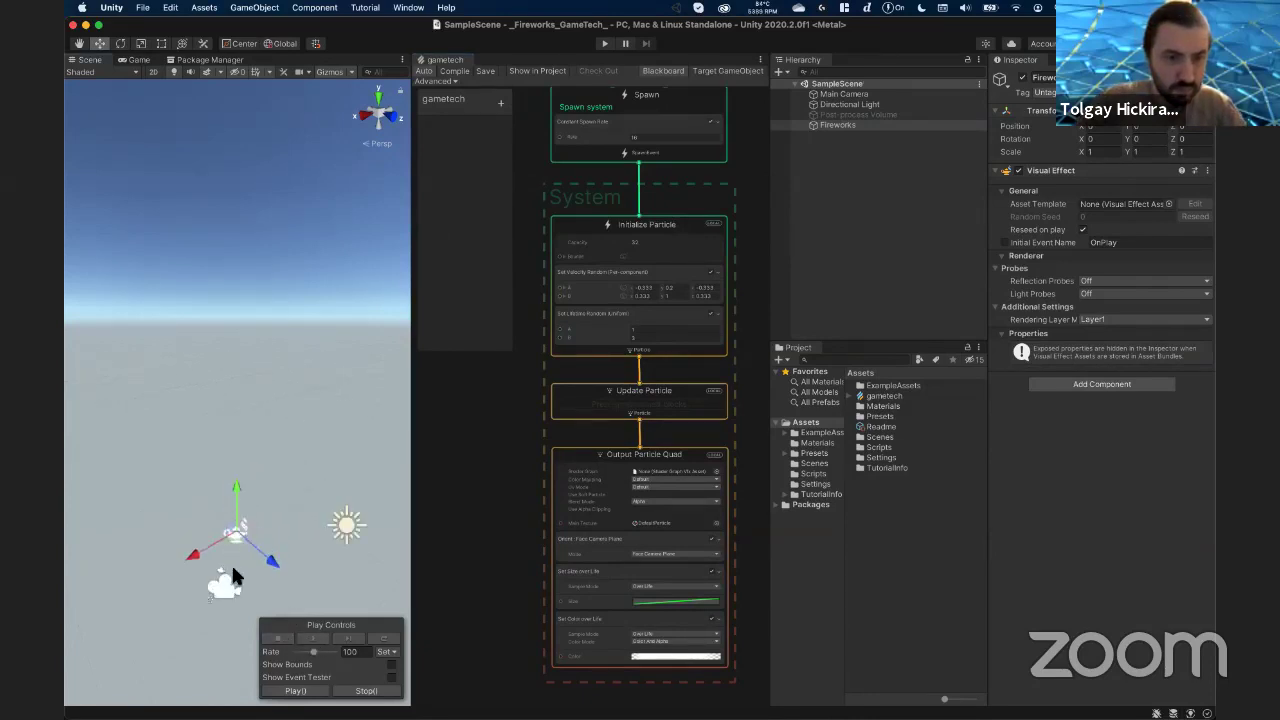
- Check the Game view, then select the Main Camera to show its settings
left_click(233, 575)
left_click(265, 508)
scroll(265, 508, "down", 3)
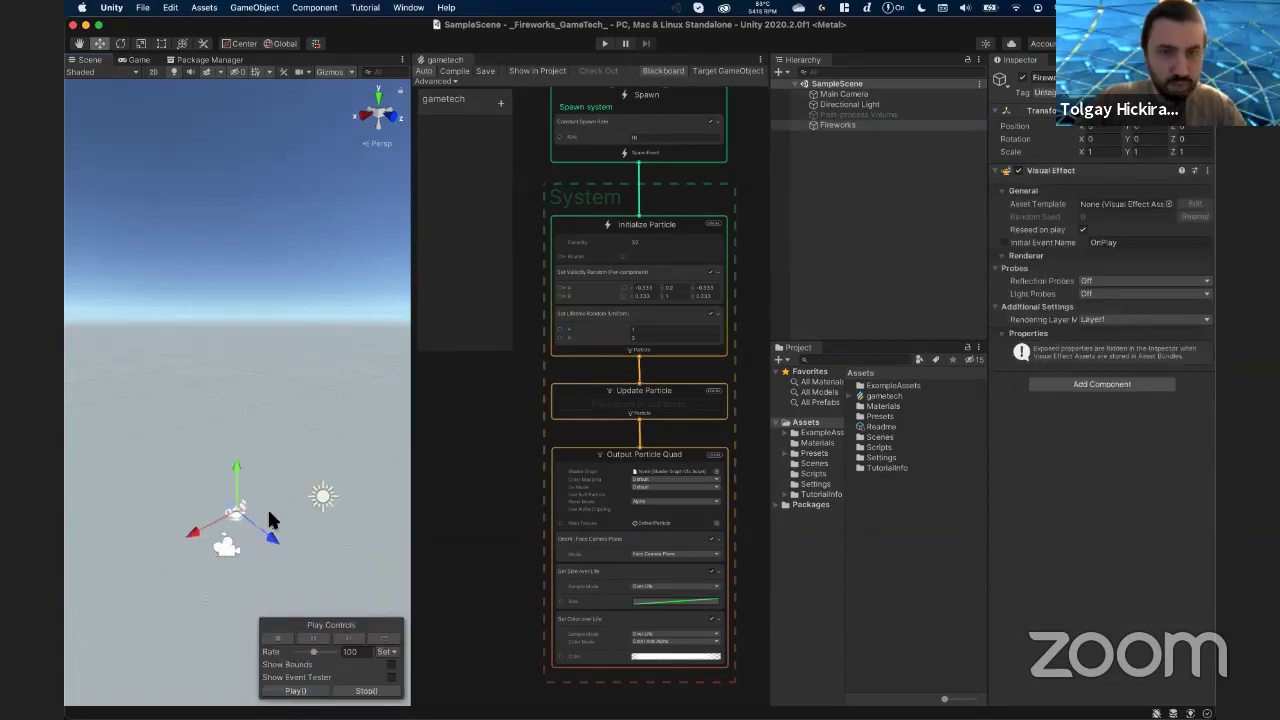
left_click(139, 60)
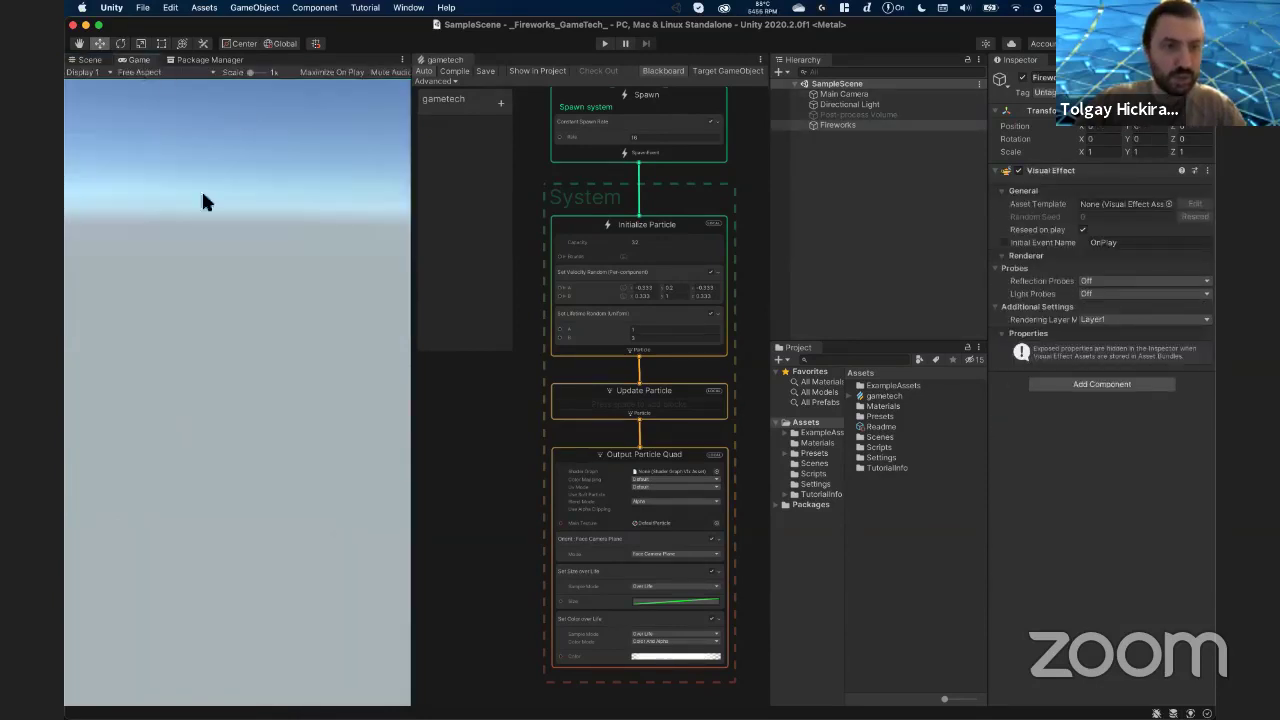
left_click(86, 60)
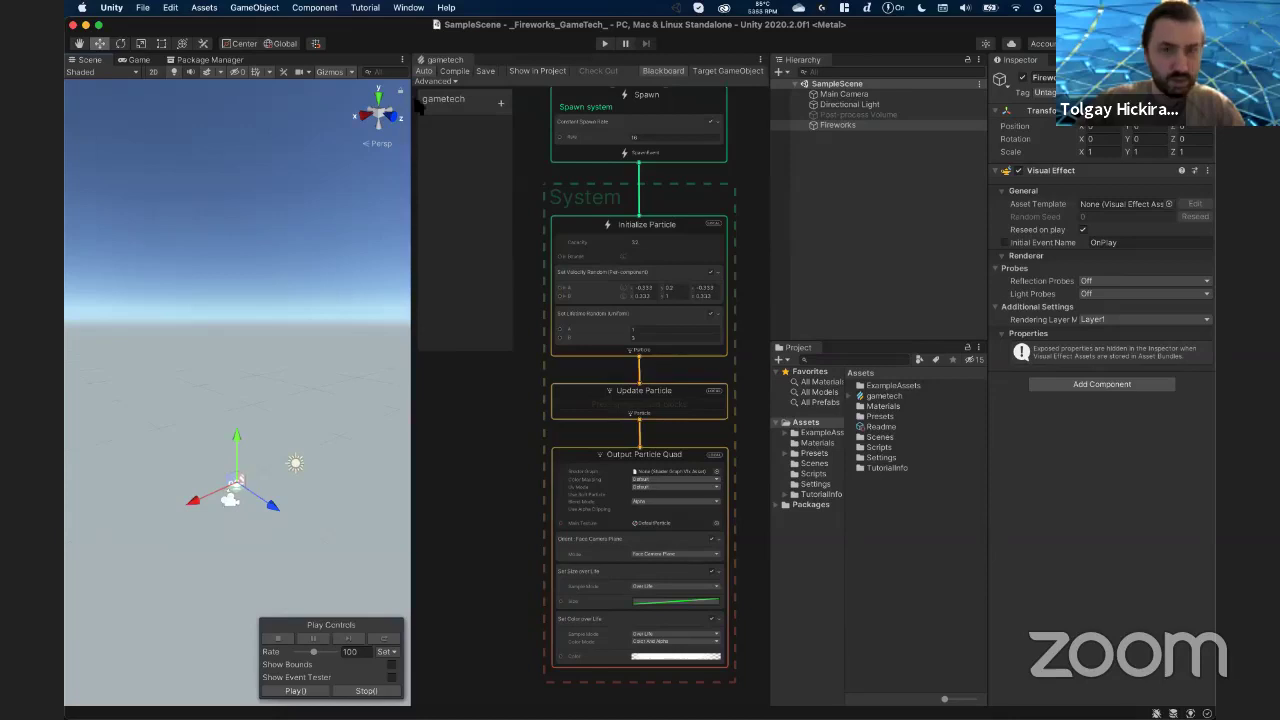
left_click(845, 94)
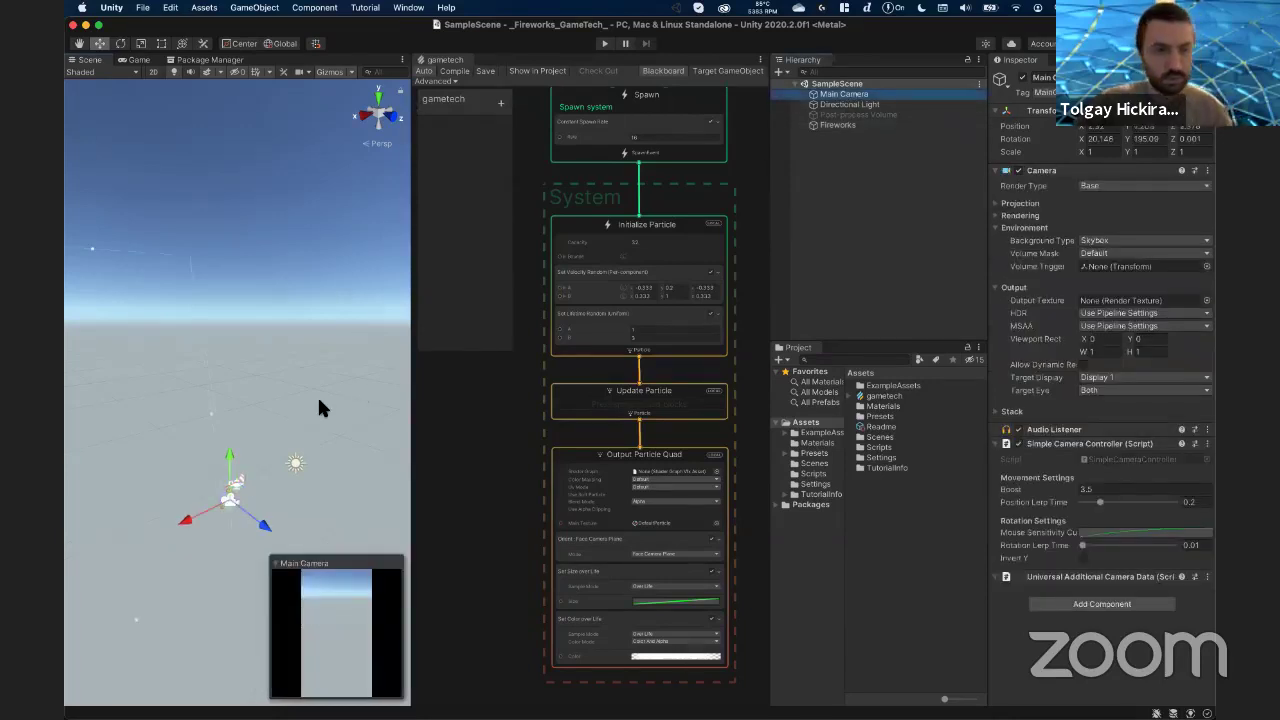
- Align the Main Camera to the current Scene view with Cmd+Shift+F
right_click_drag(319, 401, 319, 407)
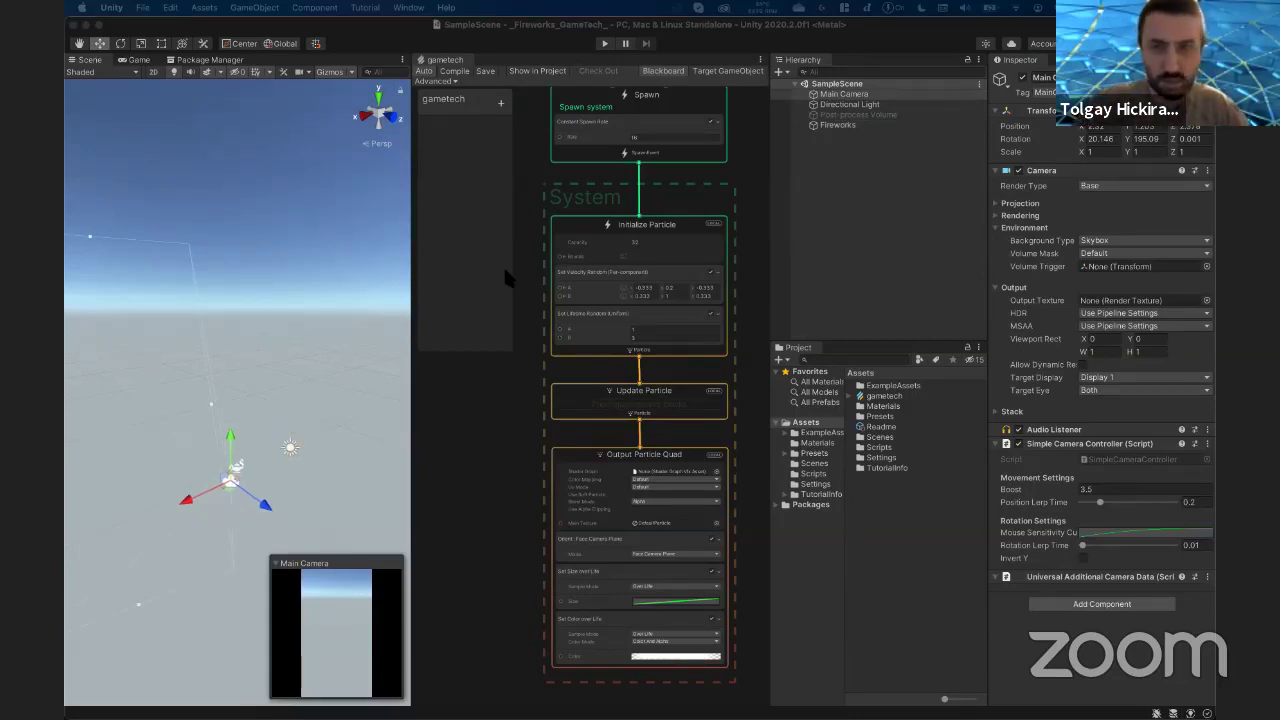
left_click(845, 94)
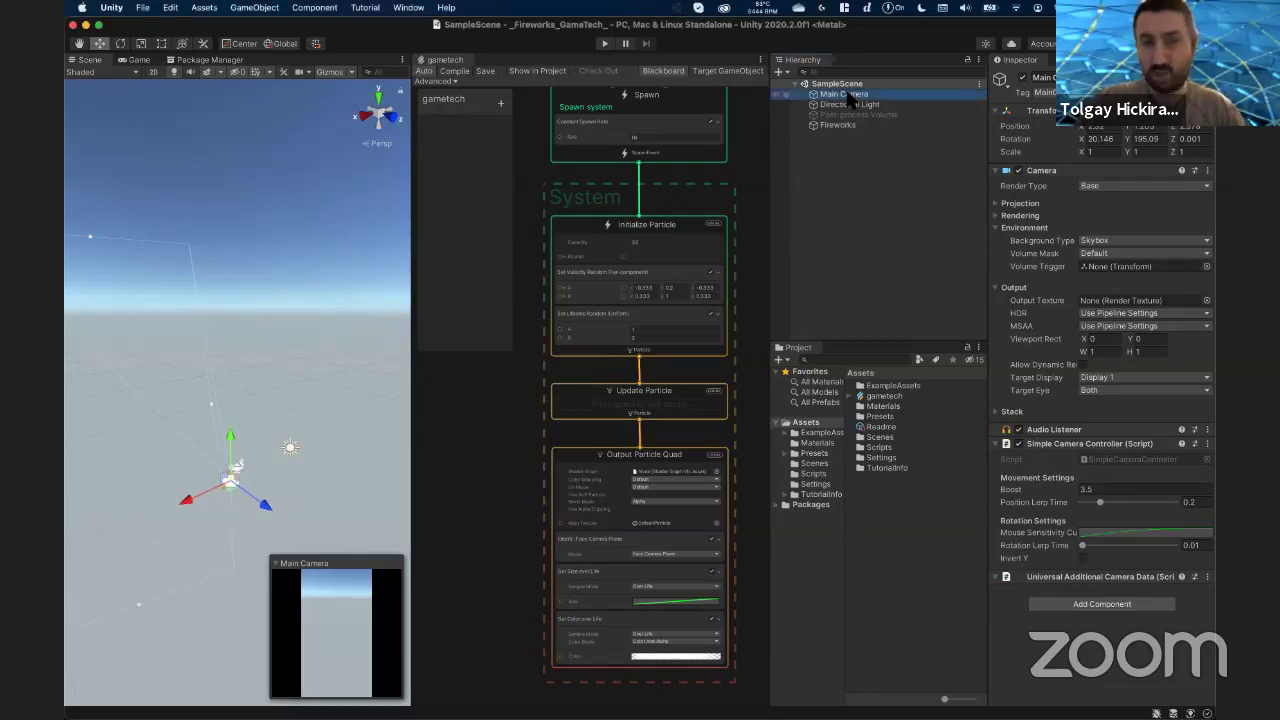
scroll(224, 394, "down", 1)
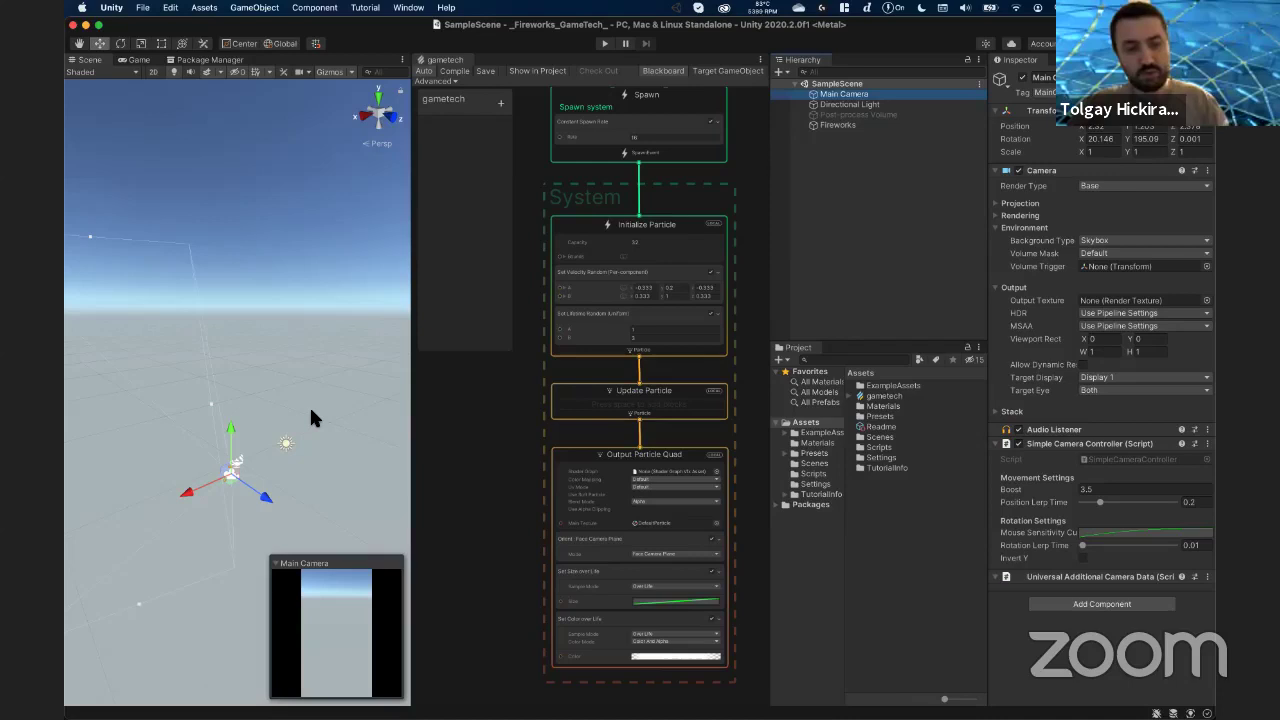
key("super+shift+f")
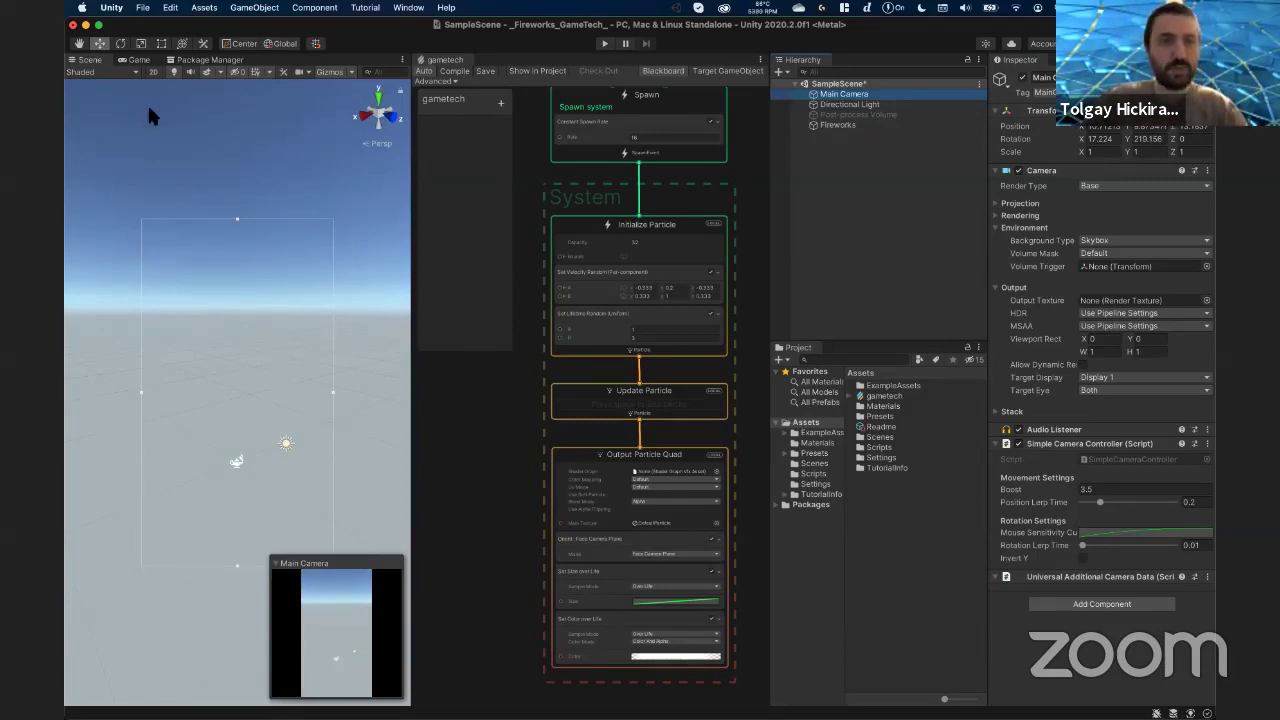
- Preview the result in the Game view, then select the Fireworks object
left_click(140, 61)
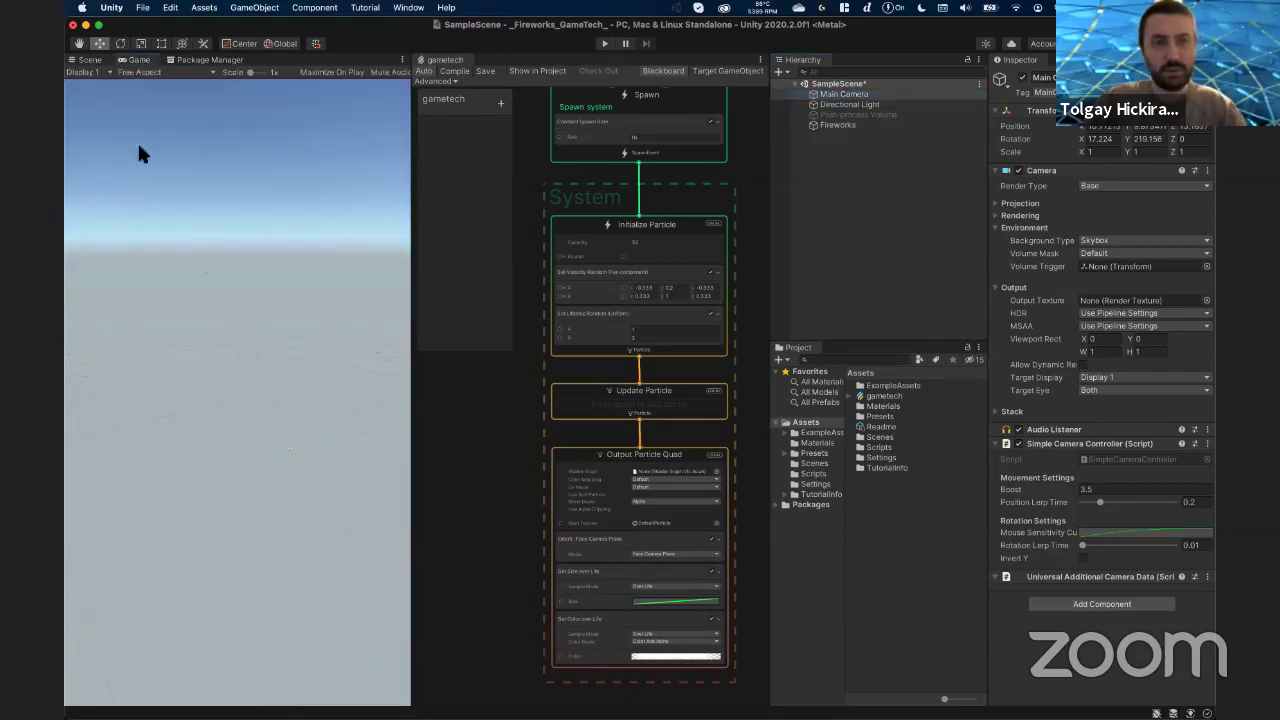
left_click(88, 60)
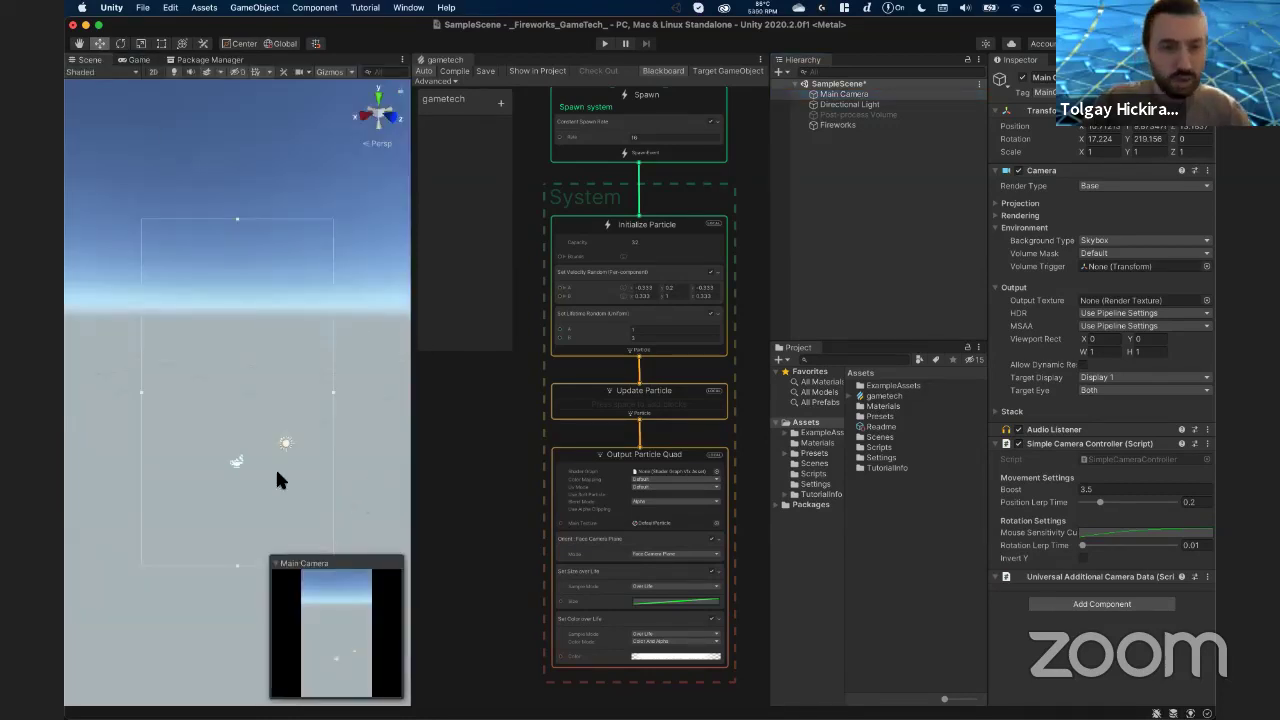
left_click(236, 463)
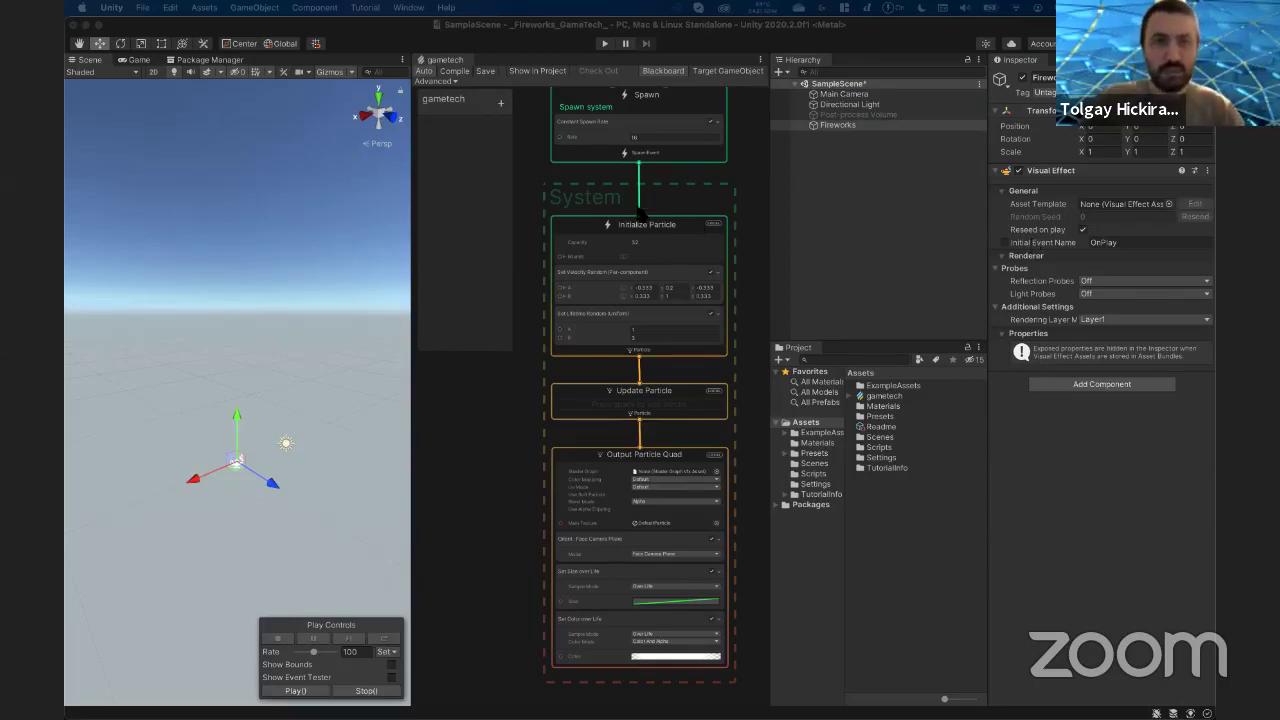
- Drag the gametech graph into the Fireworks Visual Effect's Asset Template field
middle_click_drag(640, 212, 618, 233)
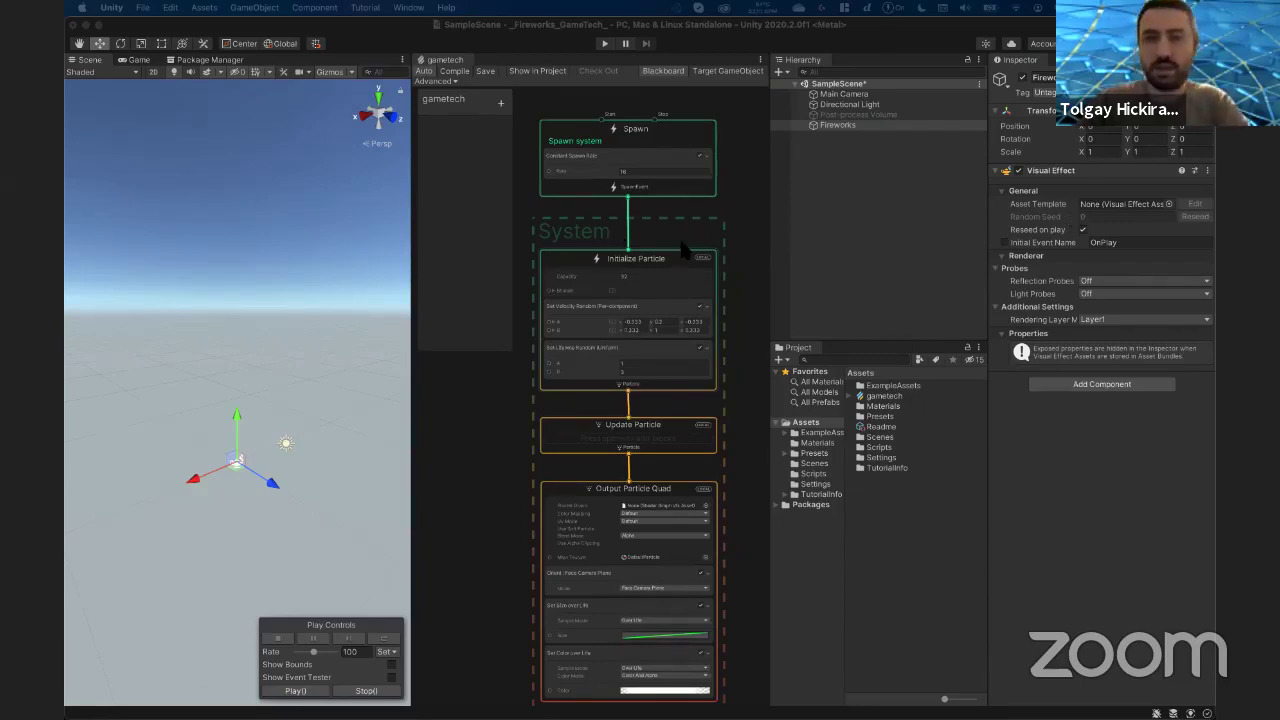
left_click(842, 126)
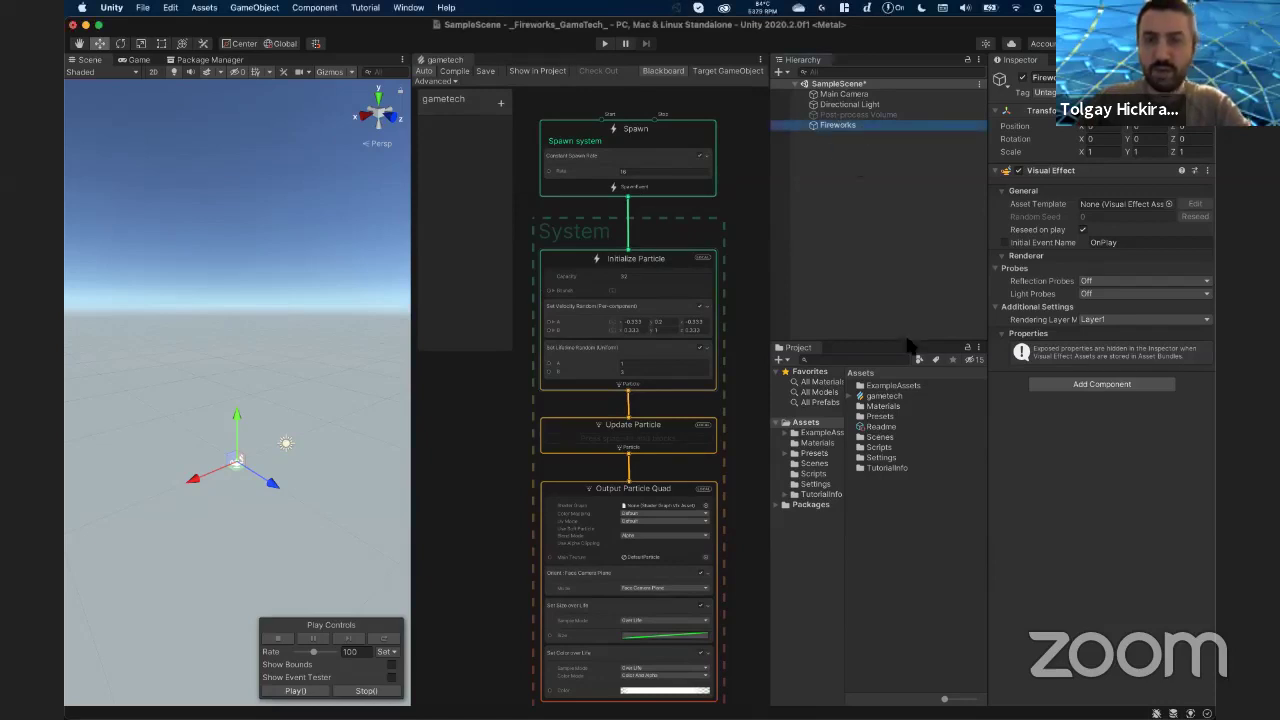
left_click_drag(881, 398, 1110, 205)
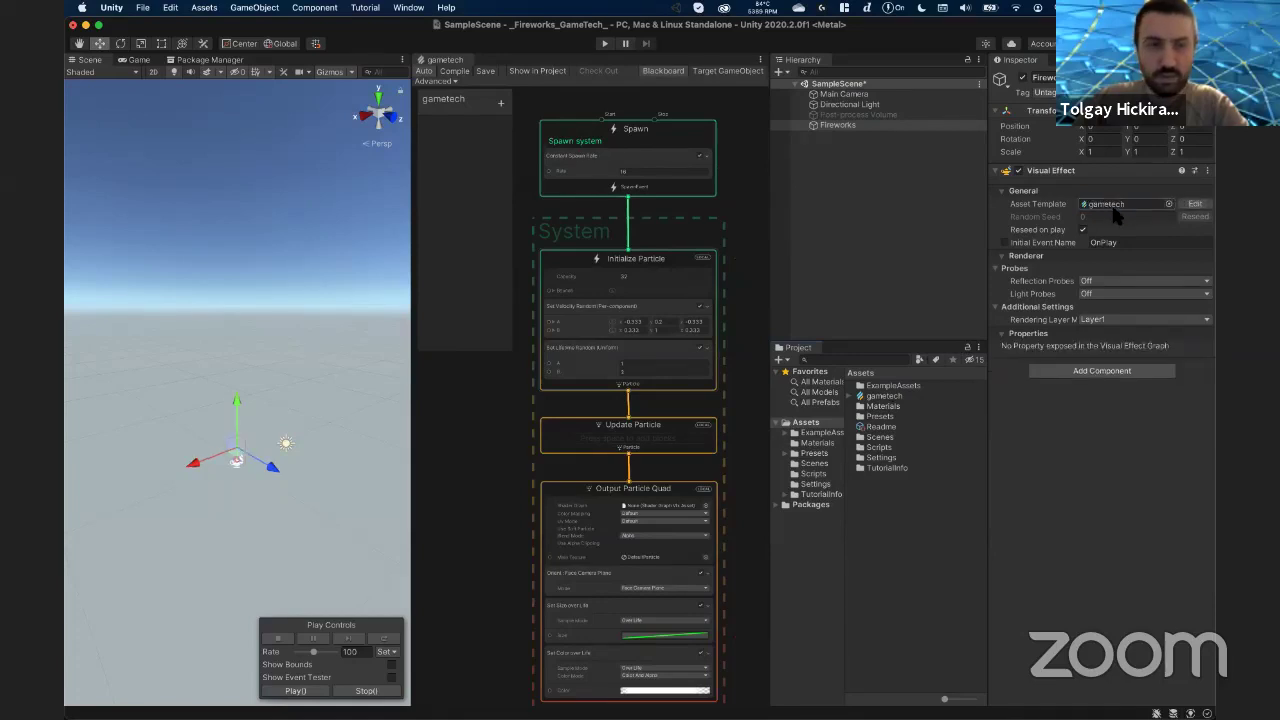
- Review the Asset Template picker, keep gametech, and view the spawning particles in the Scene
left_click(1168, 204)
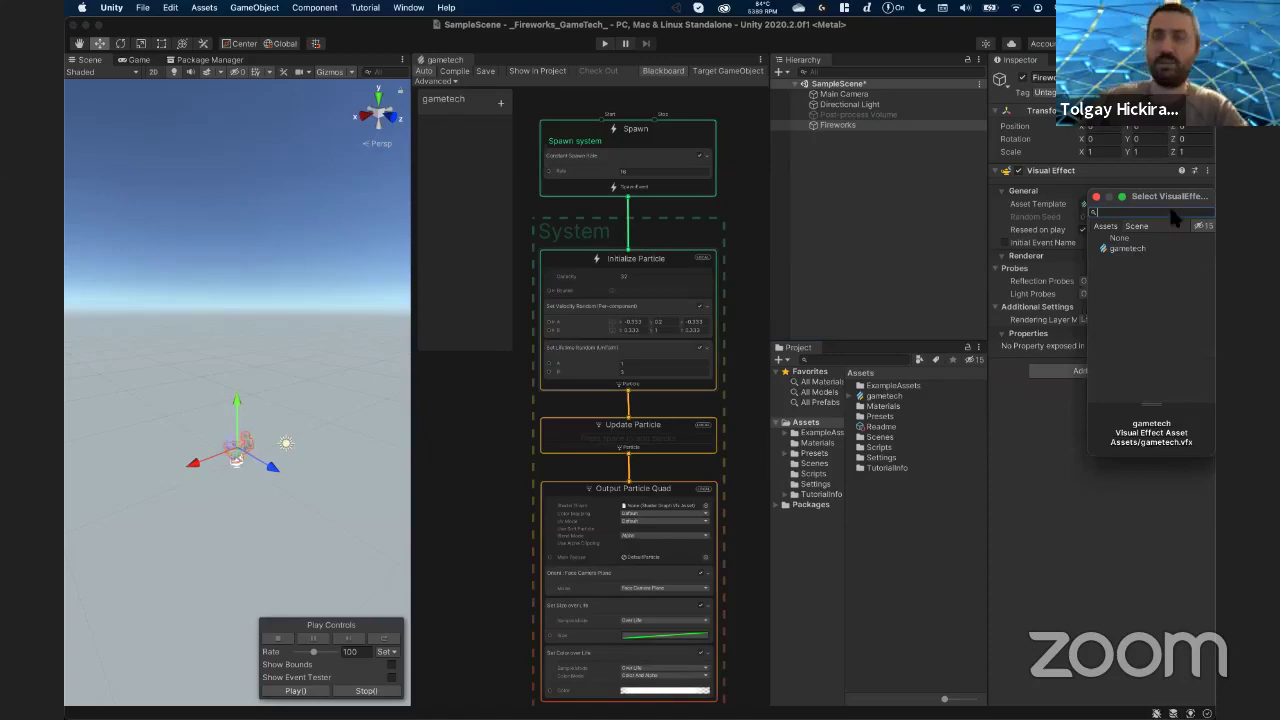
left_click_drag(1103, 199, 1063, 206)
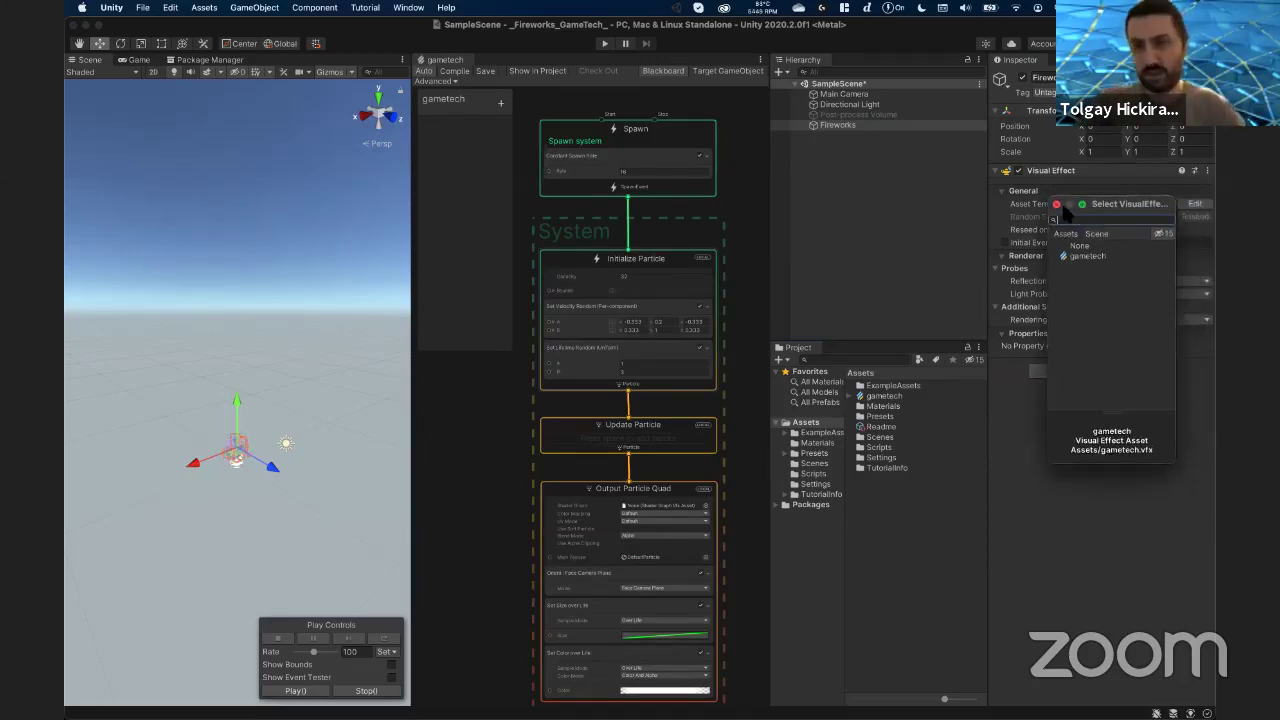
left_click(1056, 204)
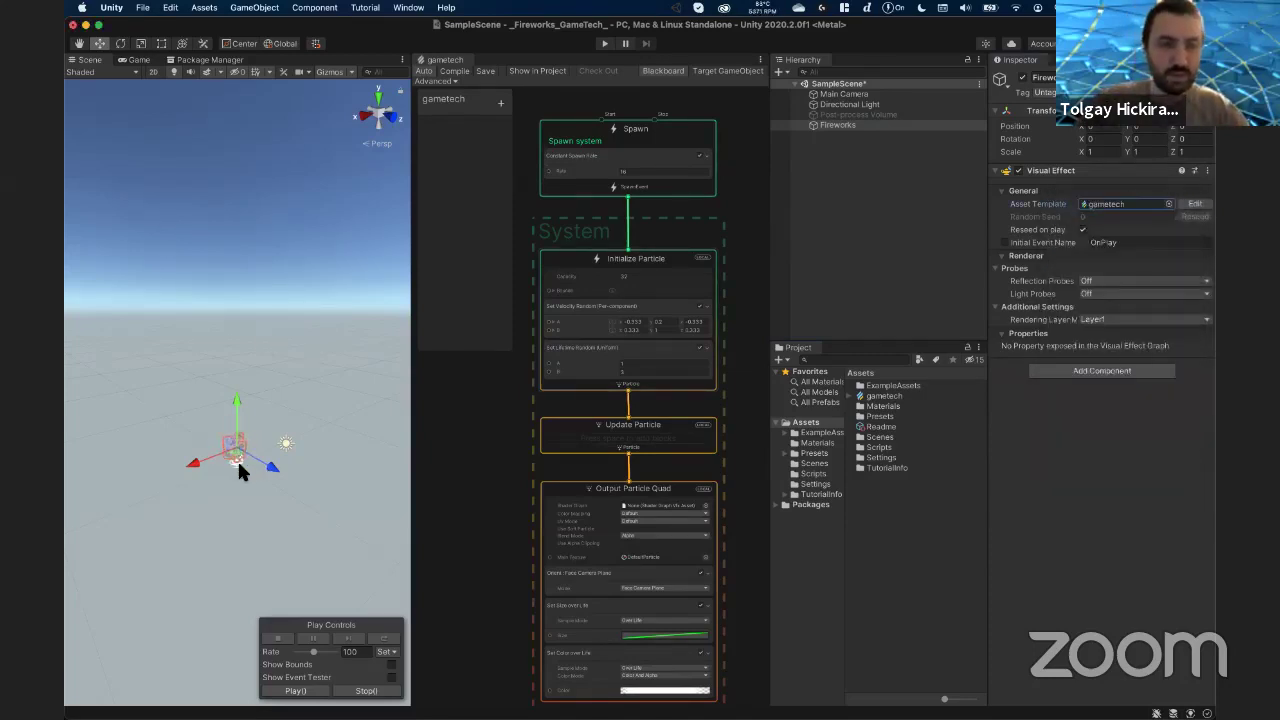
left_click_drag(229, 461, 233, 470, "alt")
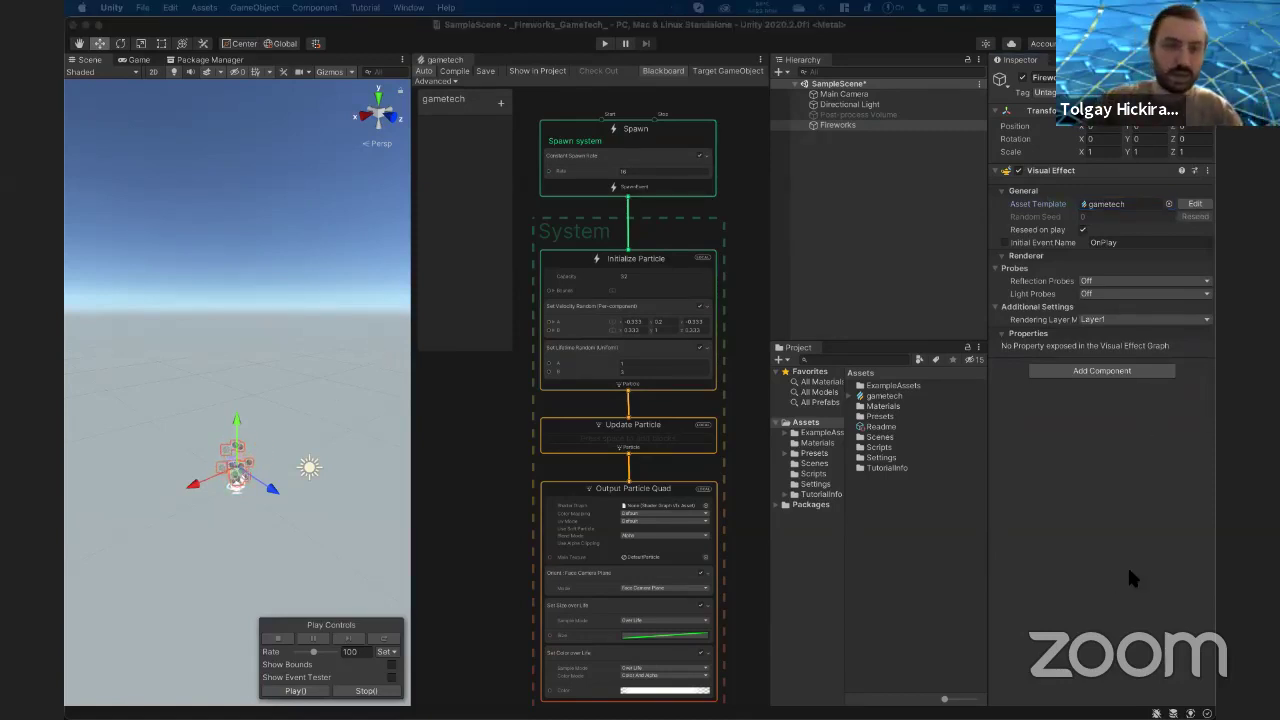
- Deselect Fireworks and select the Set Velocity Random block in Initialize Particle
left_click(291, 500)
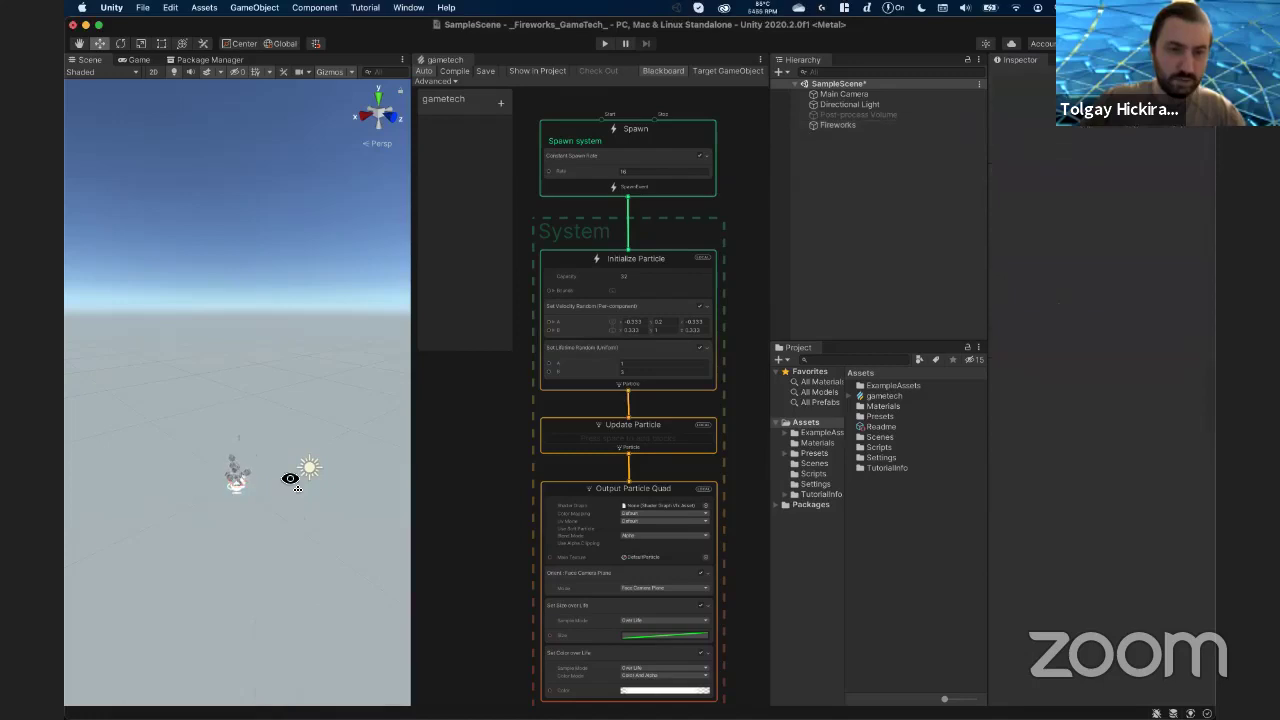
mouse_move(291, 480)
left_mouse_down("alt")
mouse_move(288, 497)
mouse_move(279, 487)
left_mouse_up("alt")
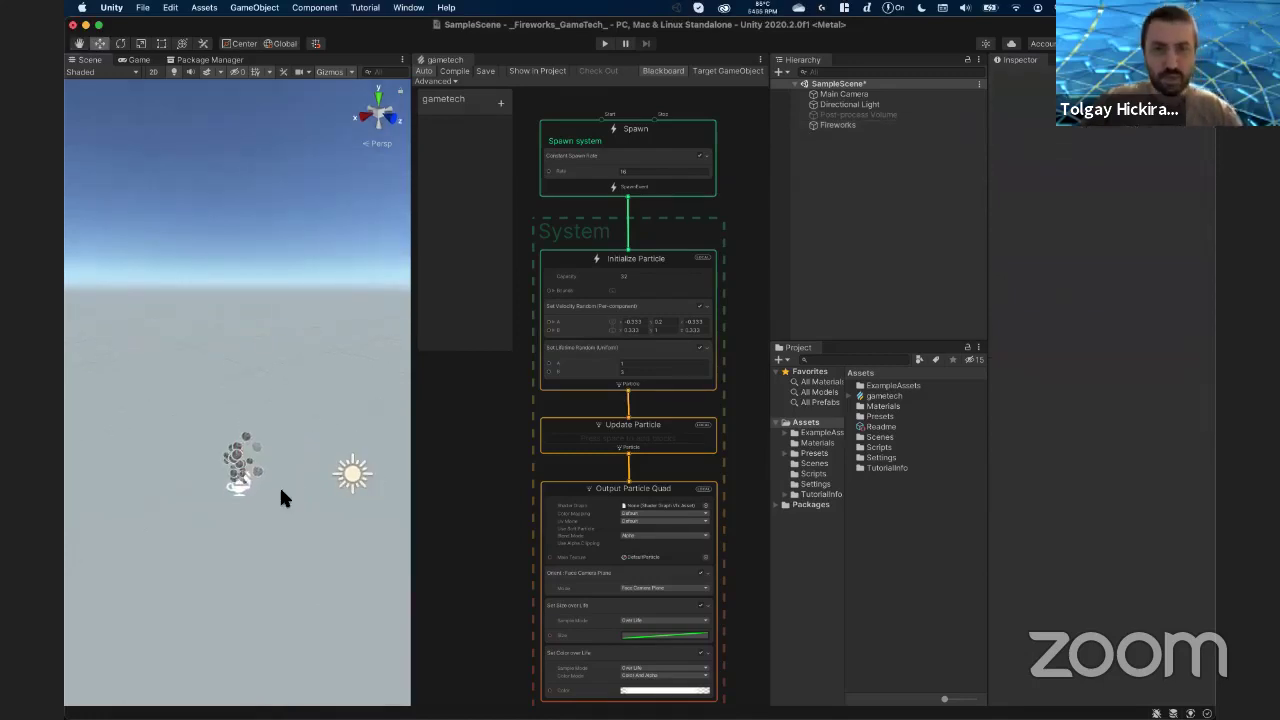
left_click(637, 176)
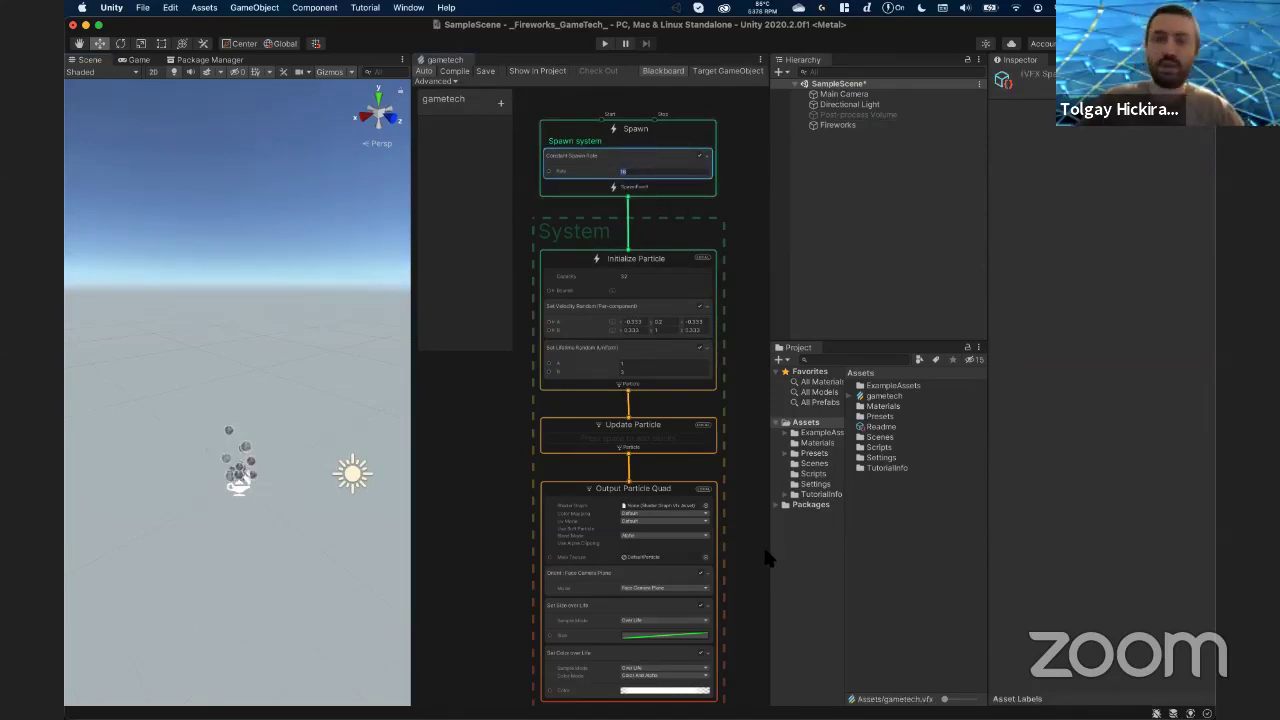
left_click(648, 326)
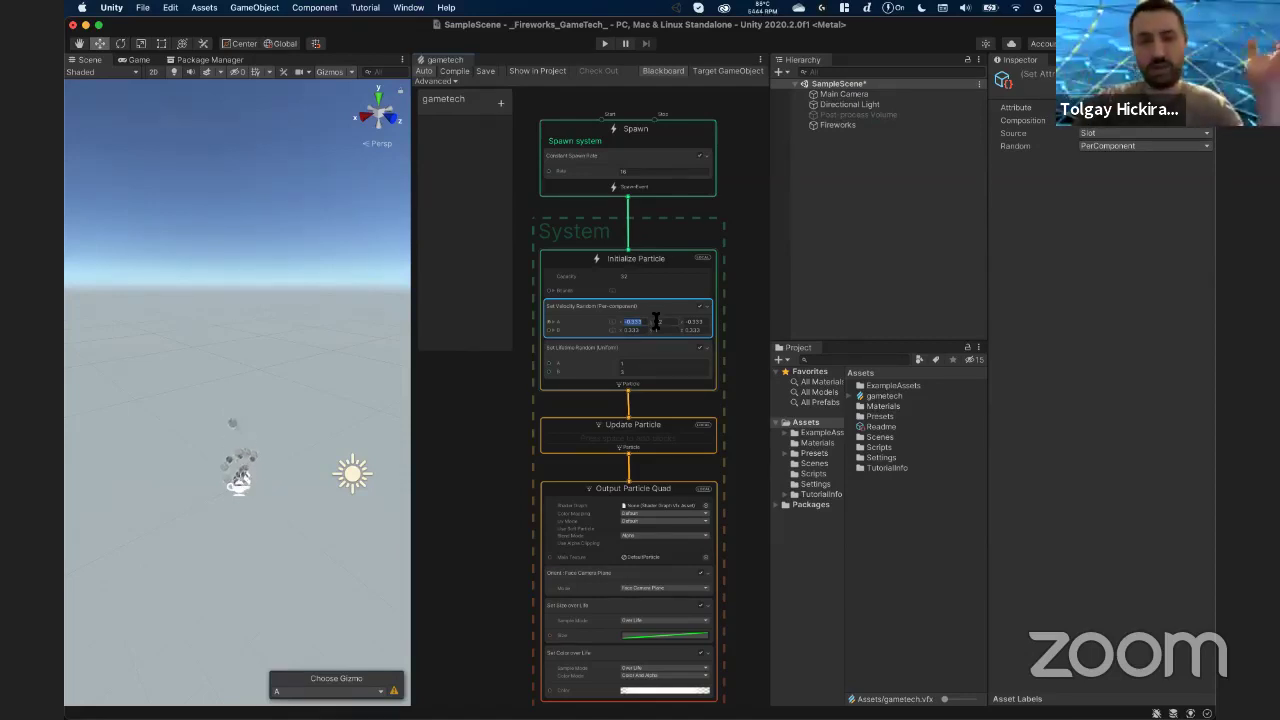
- Set the X and Z components of Set Velocity Random's A and B to 0
scroll(656, 320, "up", 1)
scroll(645, 330, "up", 1)
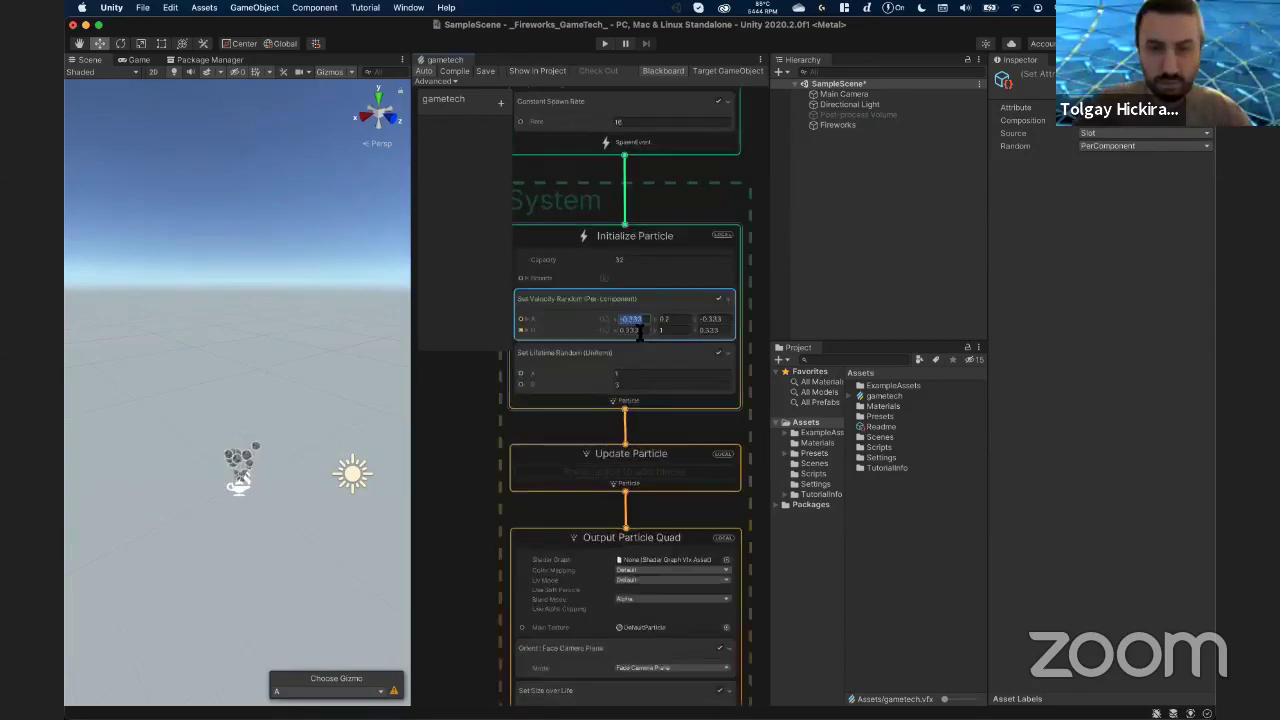
scroll(640, 334, "down", 1)
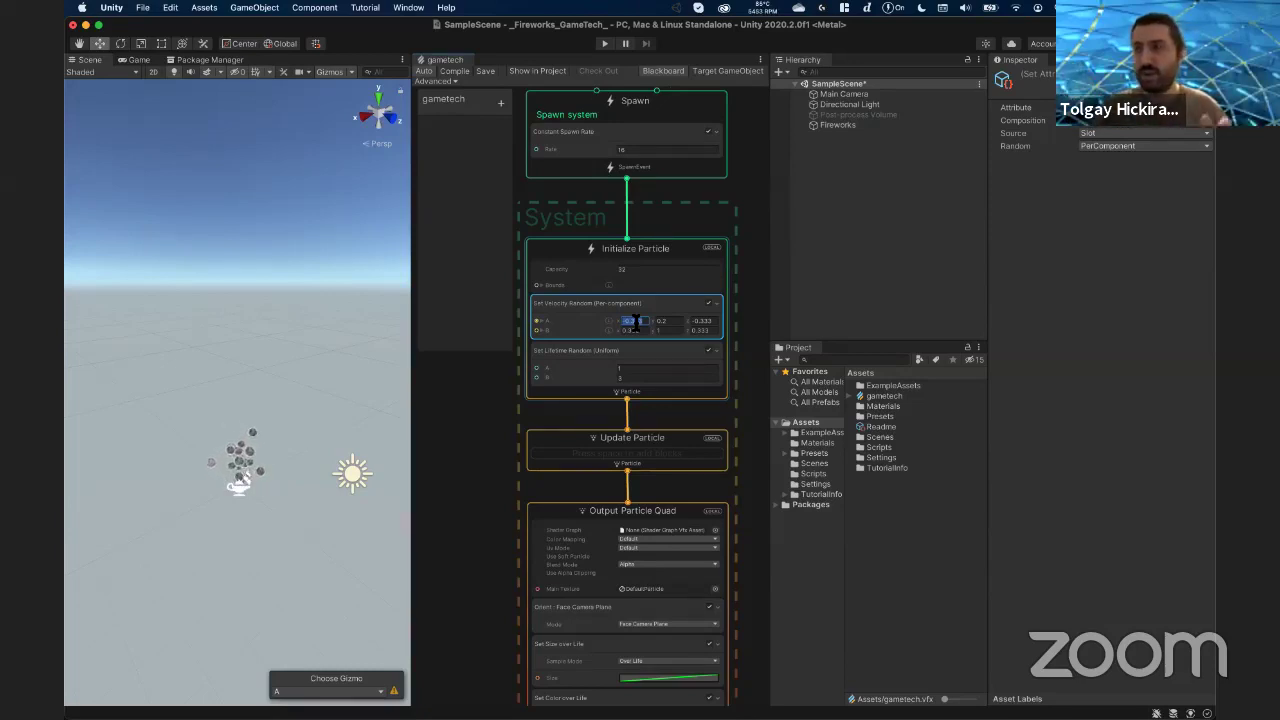
key("Return")
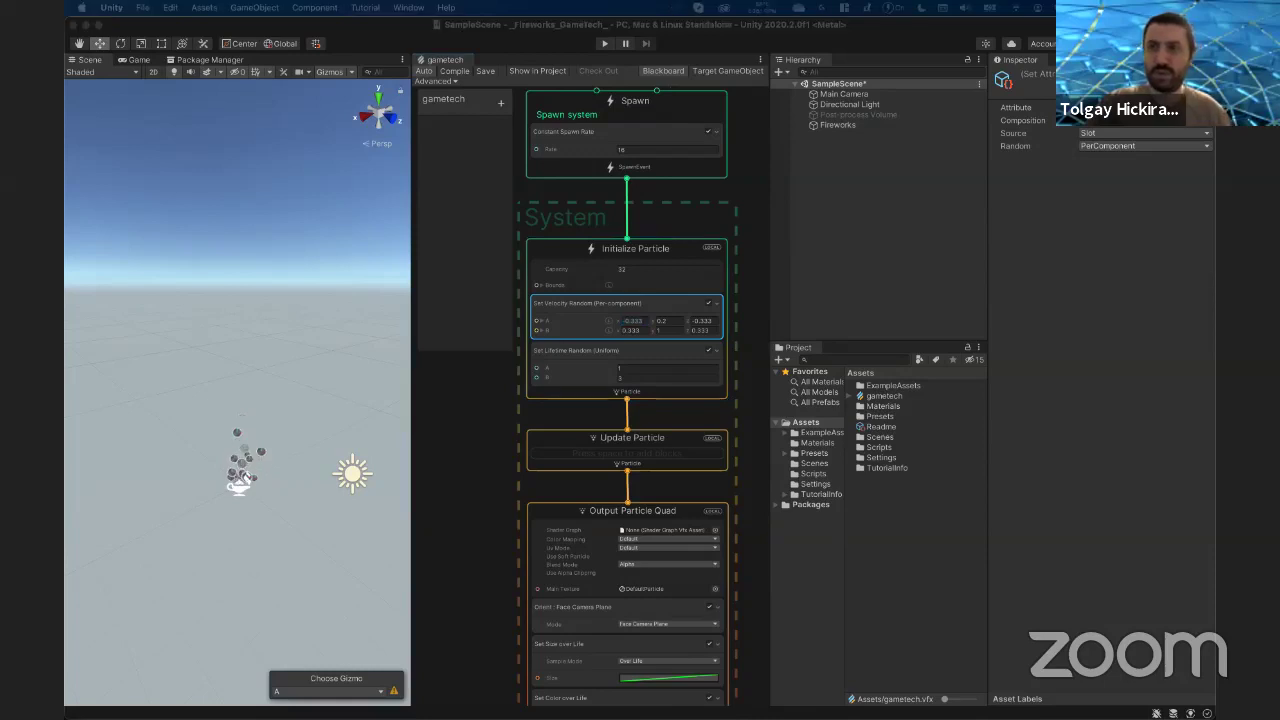
left_click(632, 321)
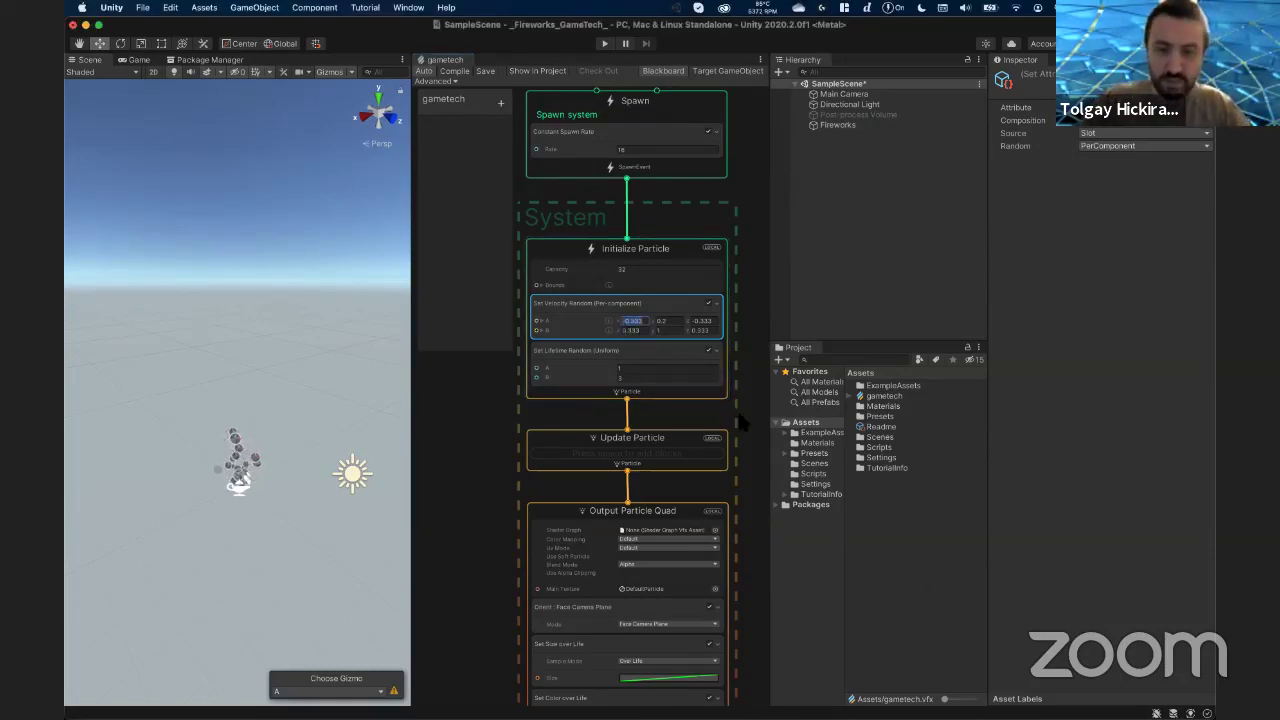
type("0")
key("Tab")
key("Tab")
type("0")
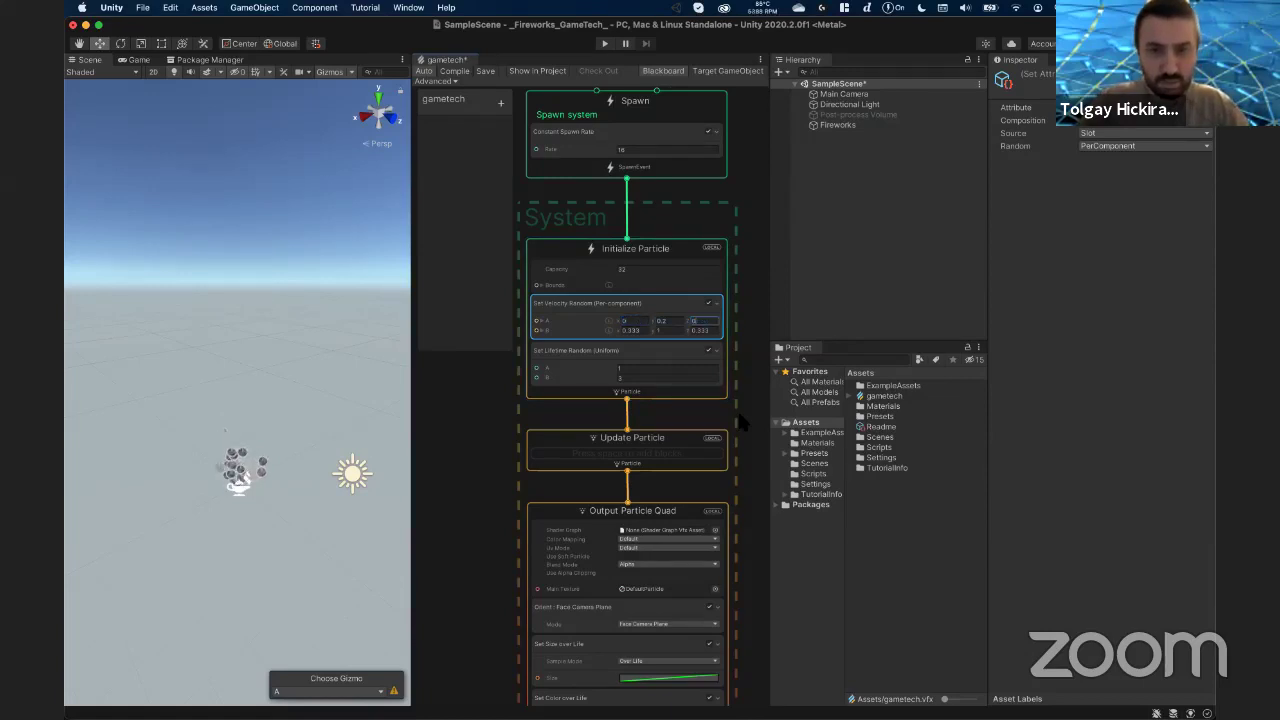
left_click(632, 330)
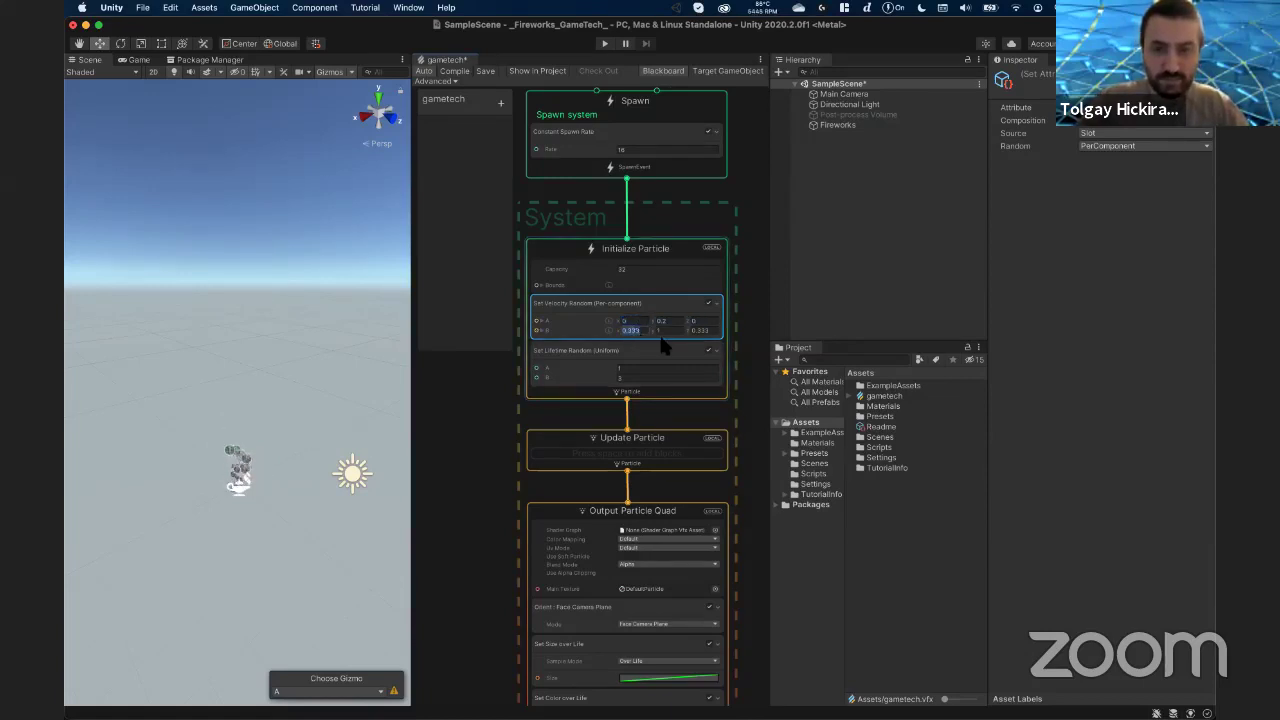
type("0")
key("Tab")
key("Tab")
type("0")
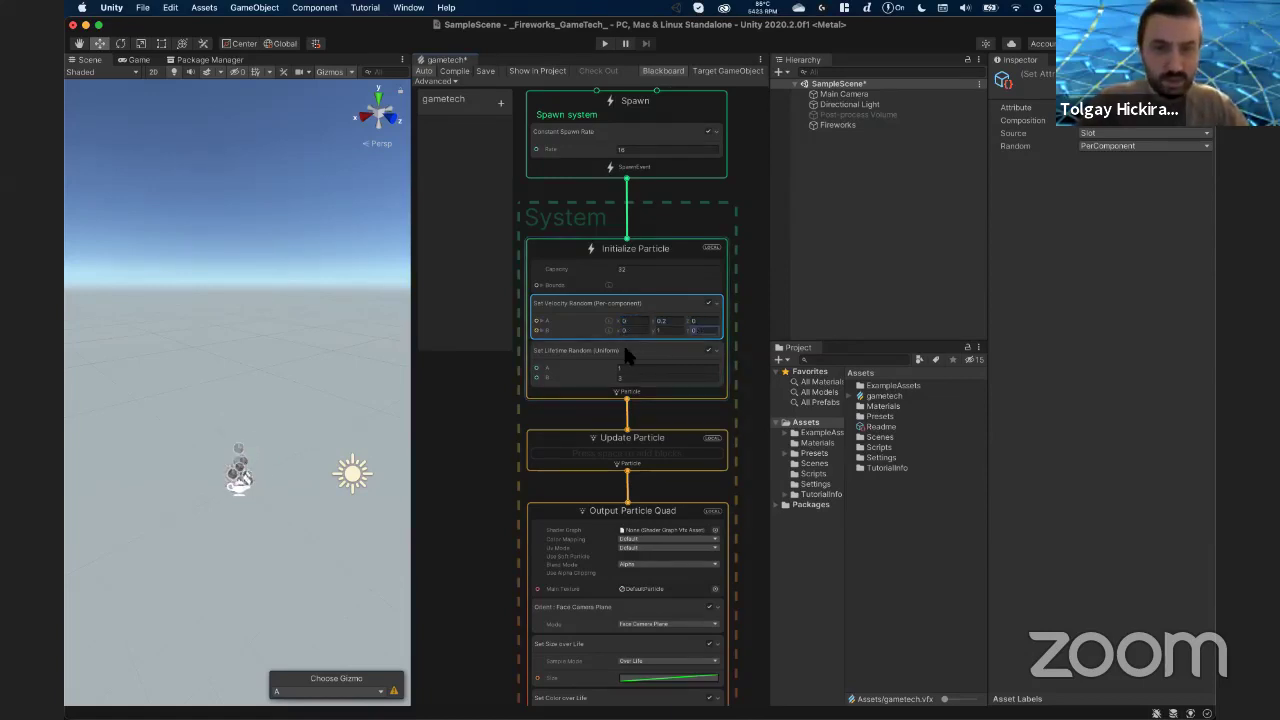
left_click(664, 330)
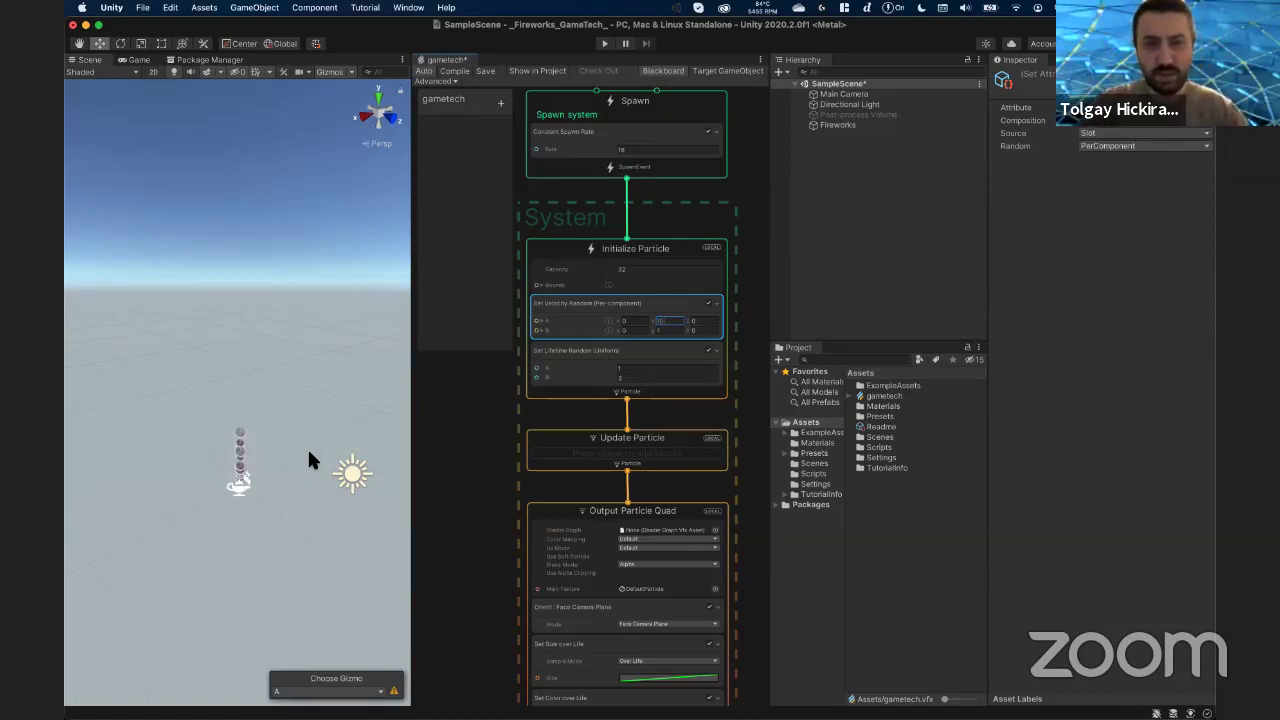
- Set both random velocity Y bounds to 10 and check the particle column
type("10")
key("Tab")
key("Tab")
key("Tab")
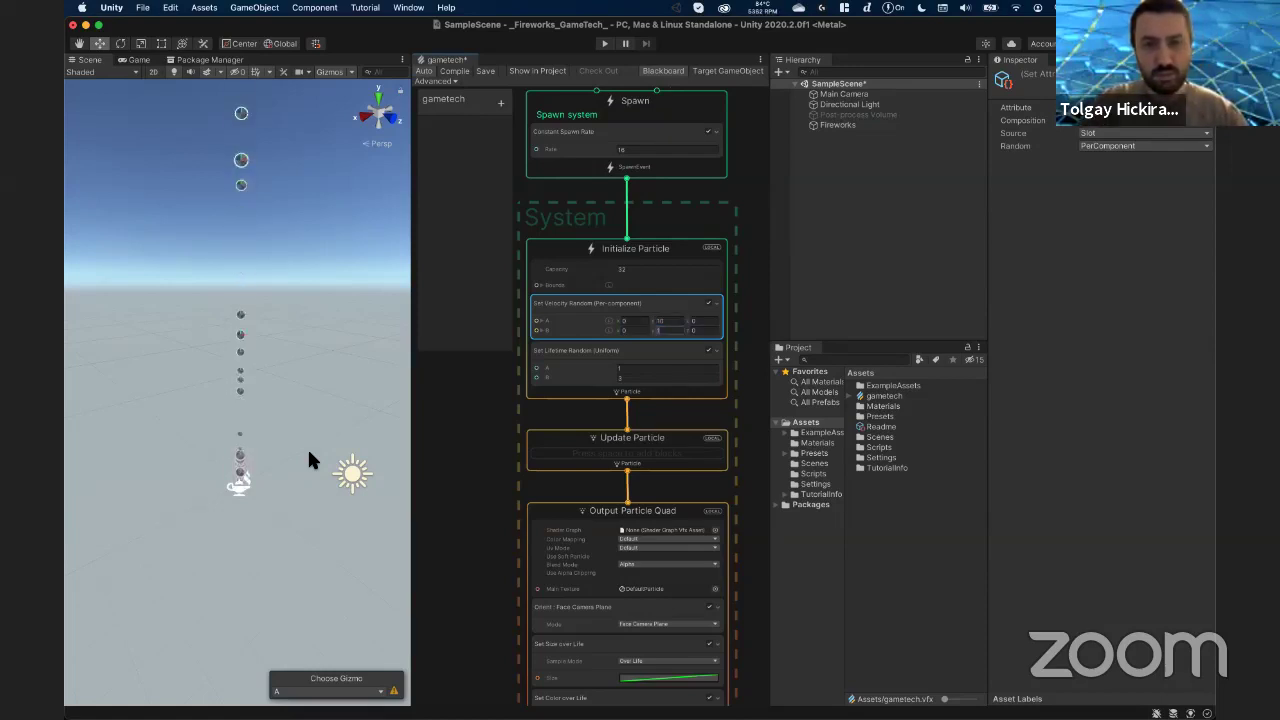
type("10")
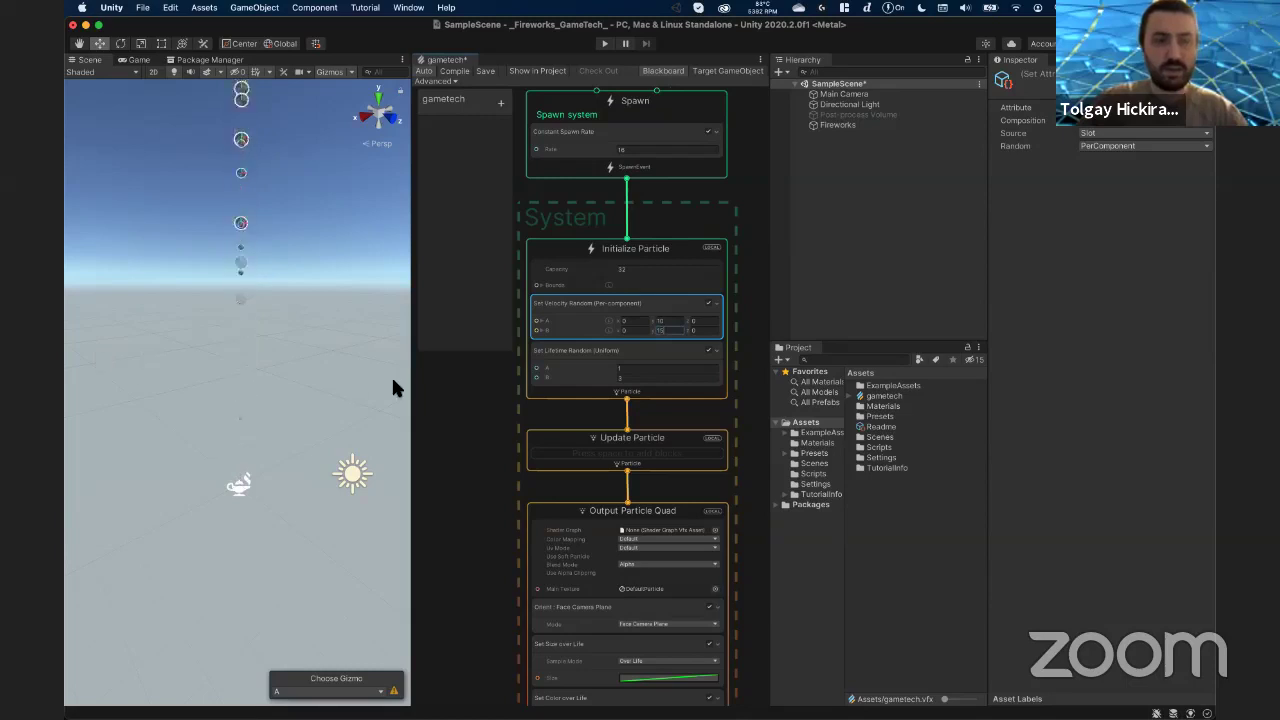
scroll(356, 346, "up", 2)
scroll(353, 342, "down", 4)
scroll(340, 338, "up", 3)
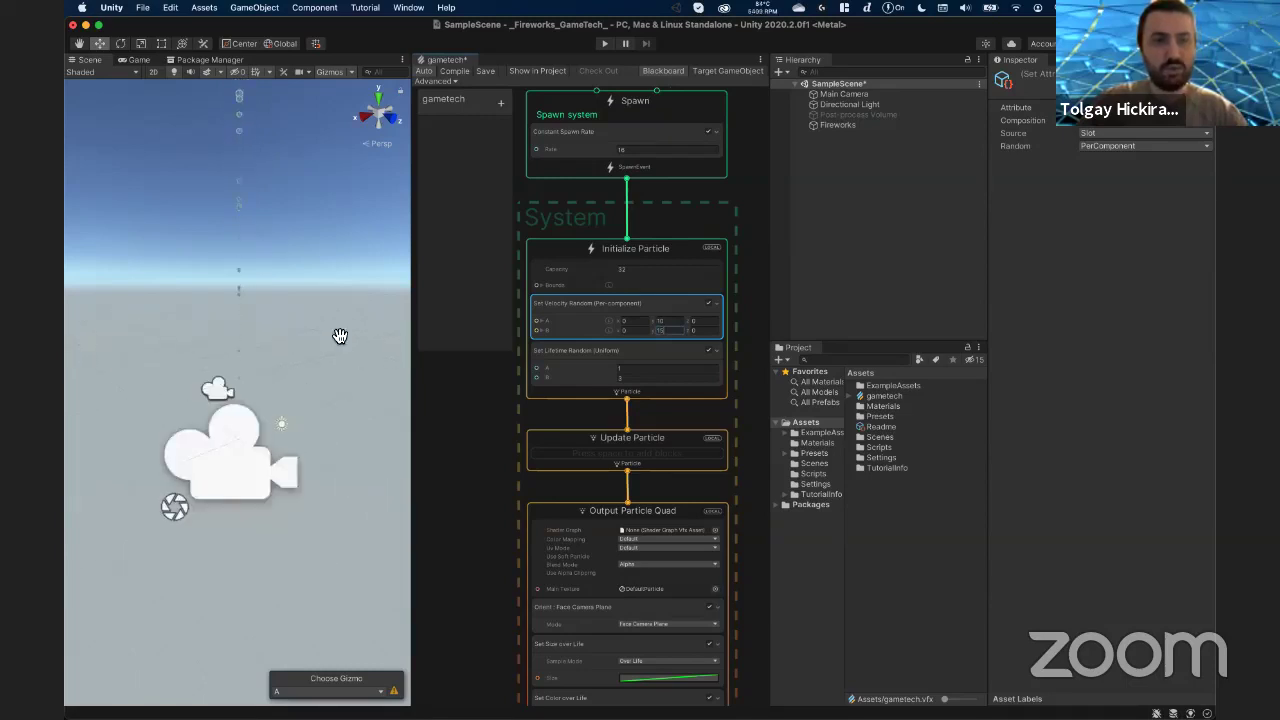
scroll(335, 378, "down", 3)
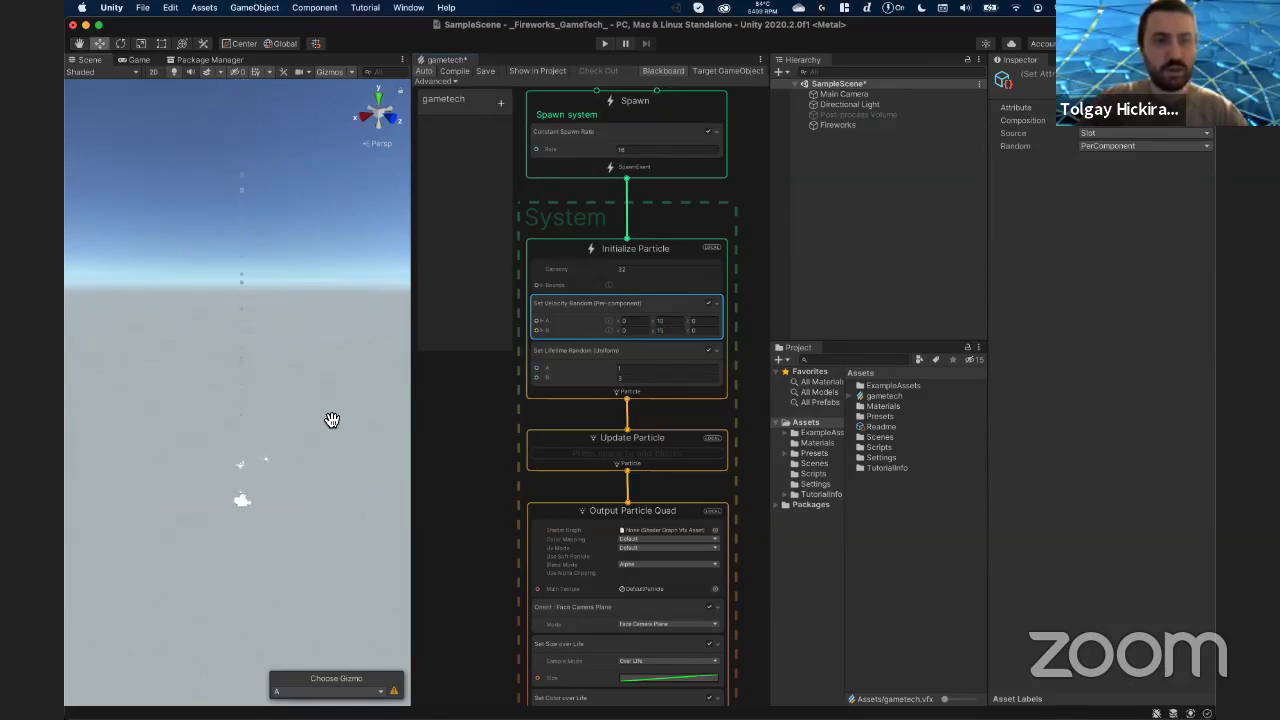
scroll(327, 422, "down", 2)
scroll(331, 385, "up", 1)
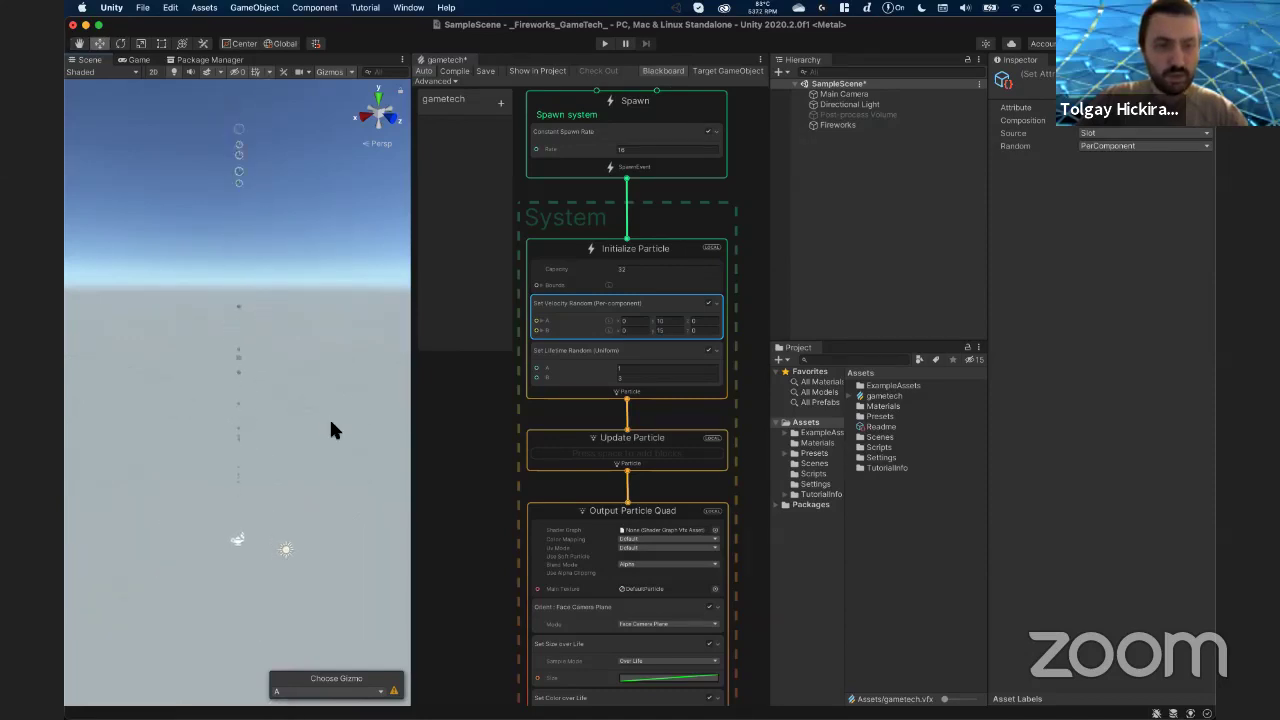
- Adjust the upward velocity range to 5–7 and select the Main Camera
left_click(663, 322)
type("5")
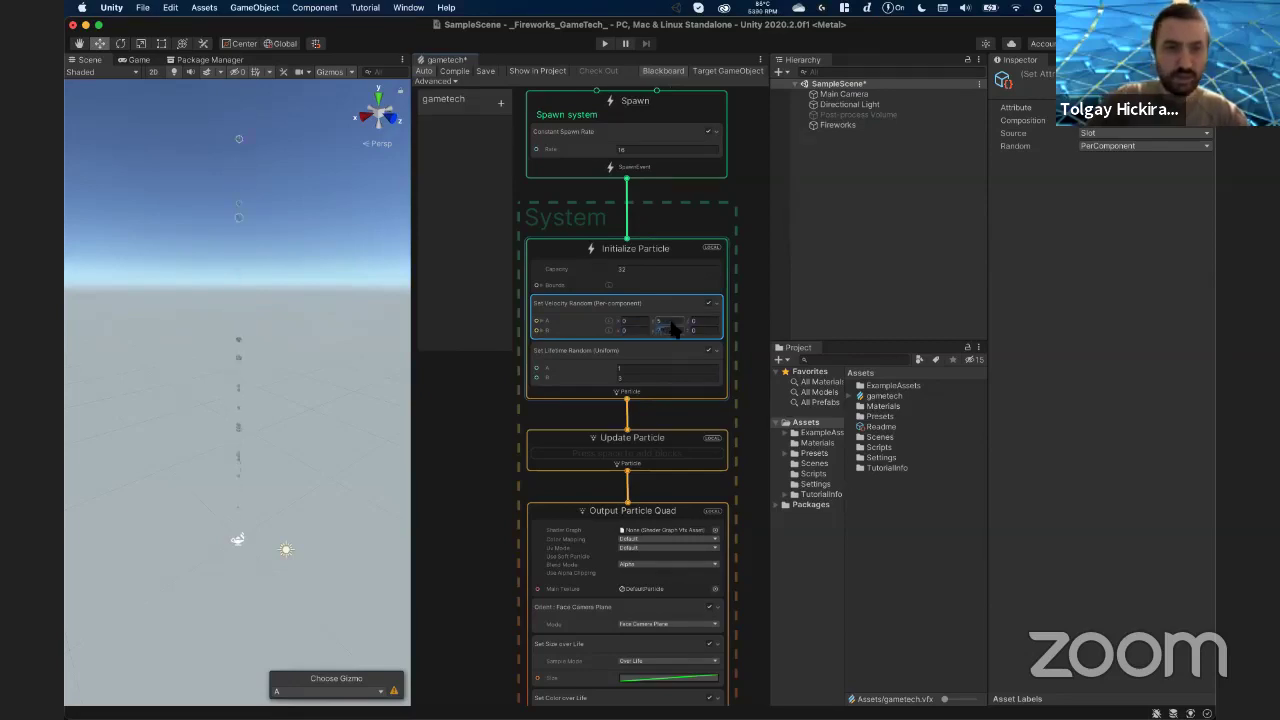
left_click(315, 442)
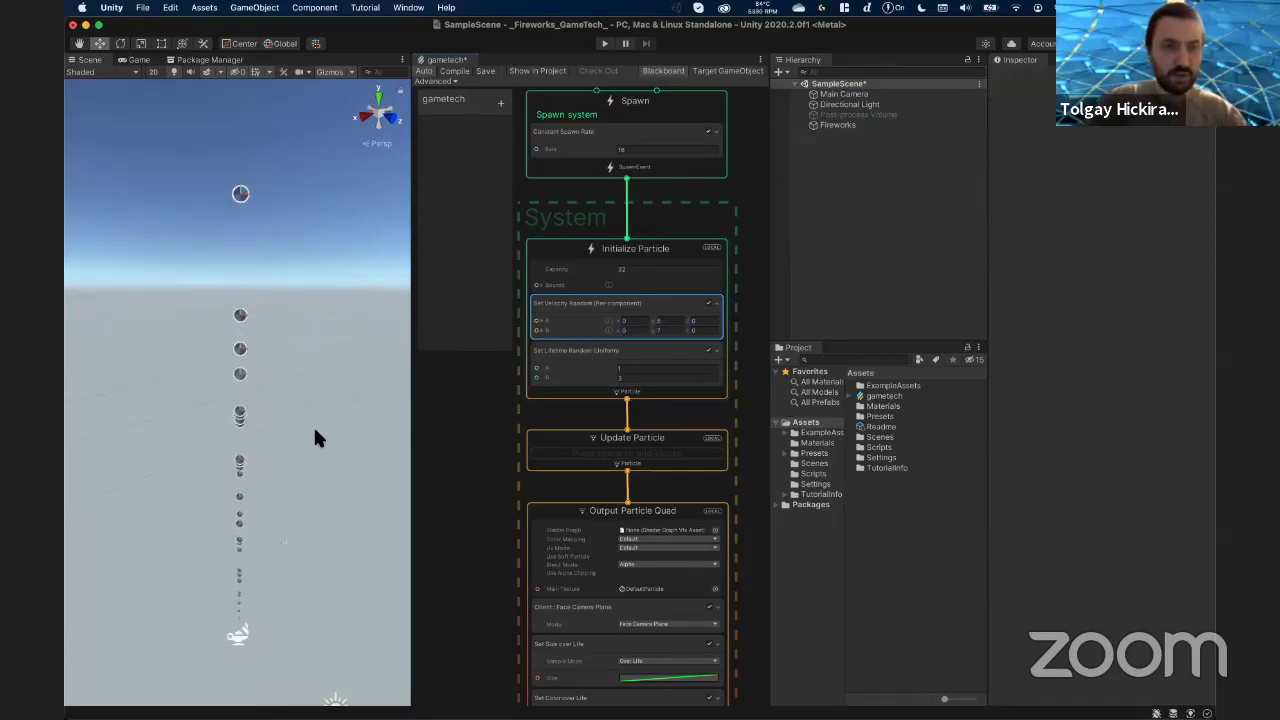
scroll(303, 472, "down", 3)
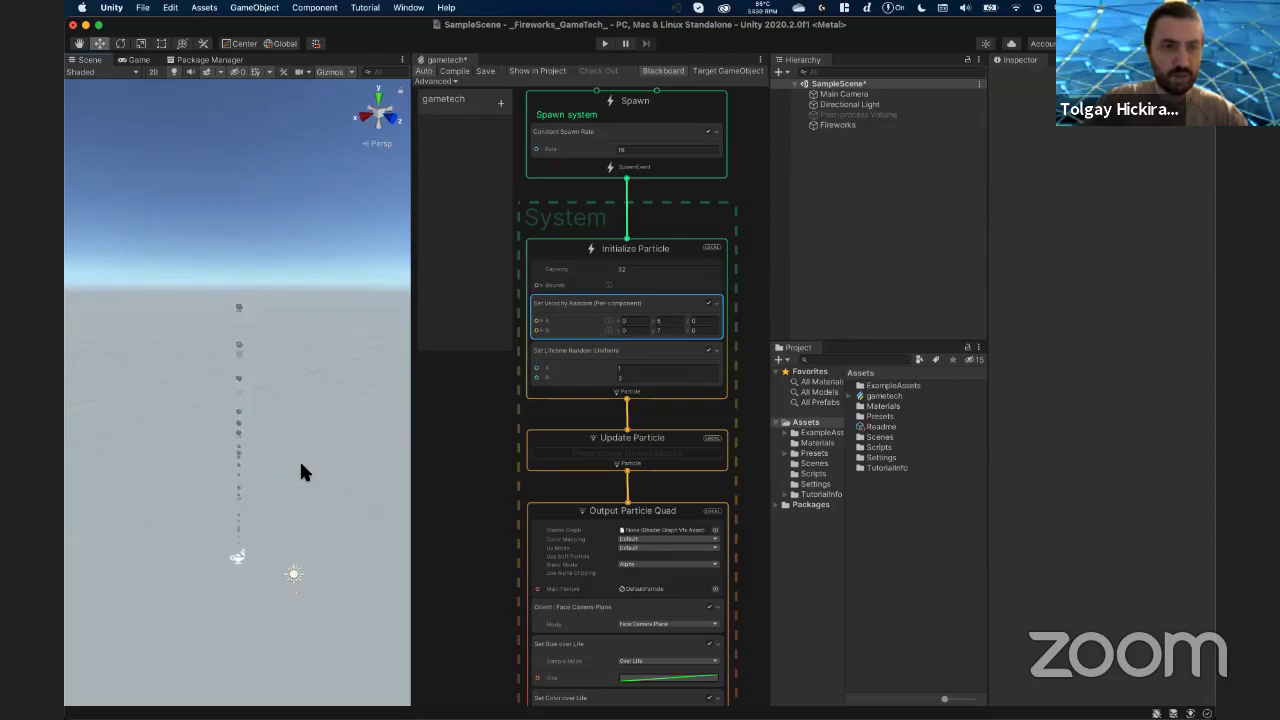
scroll(300, 462, "up", 2)
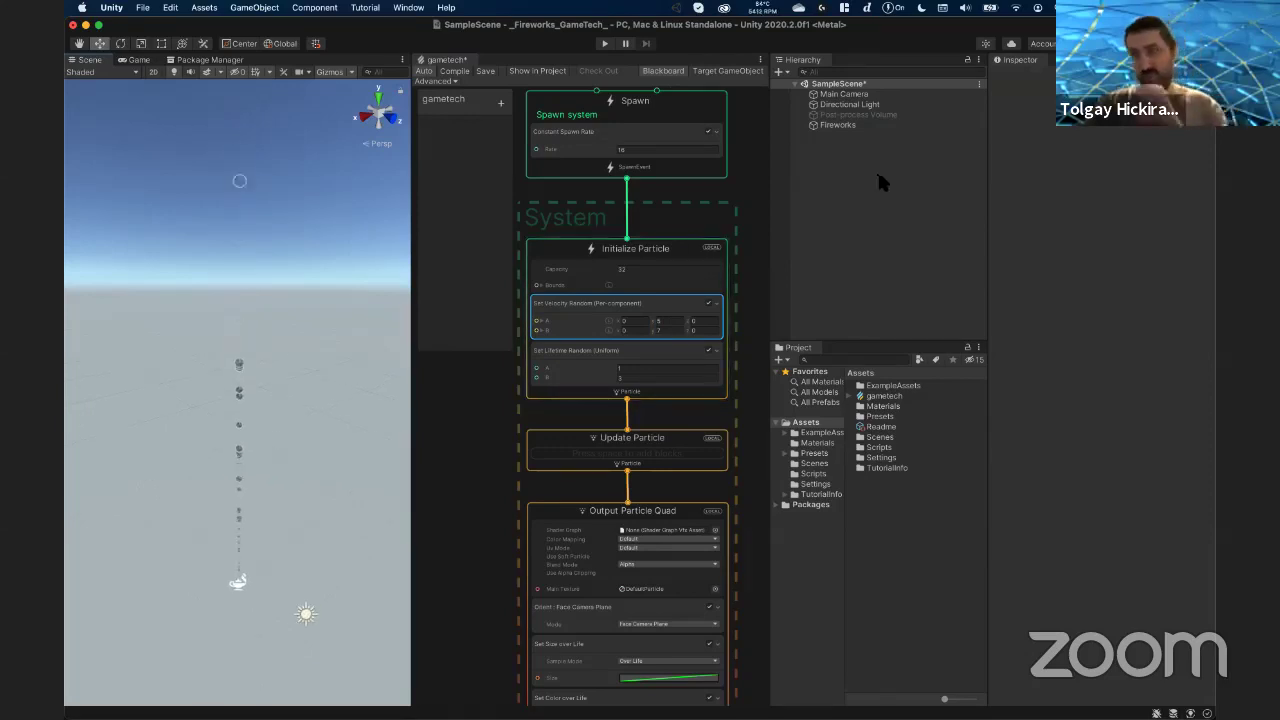
left_click(860, 94)
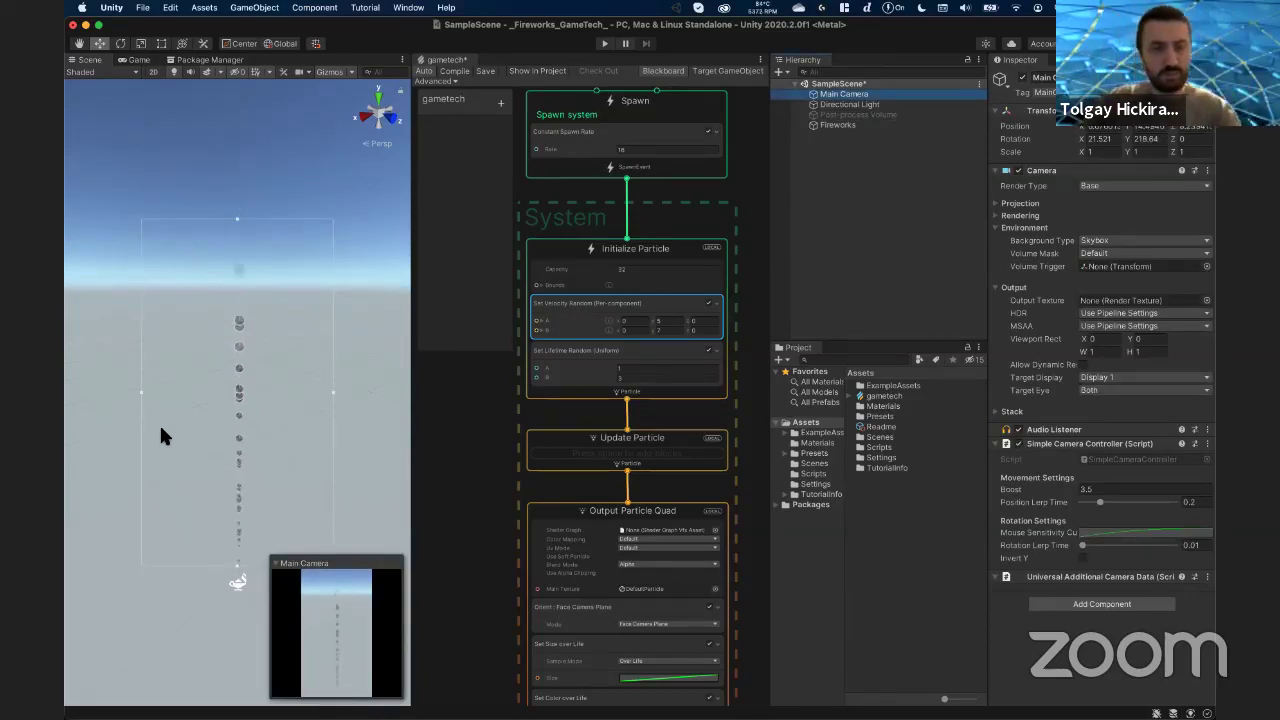
left_click(138, 60)
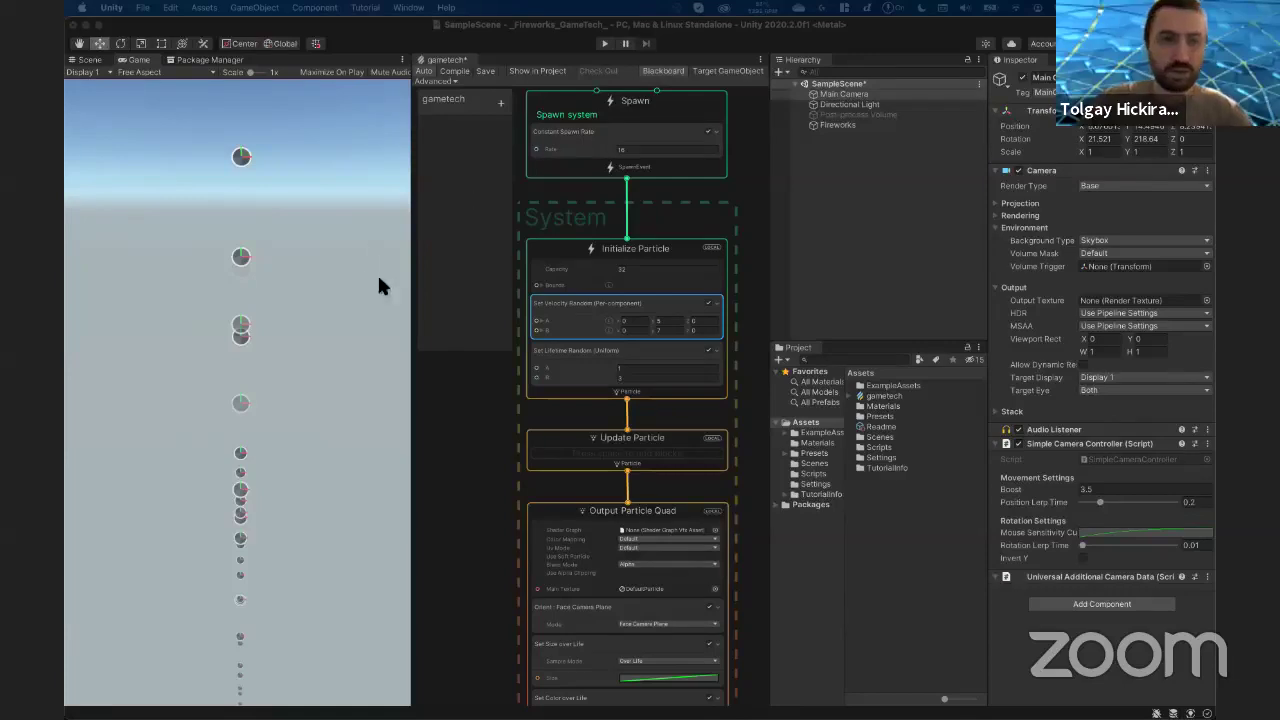
left_click(633, 152)
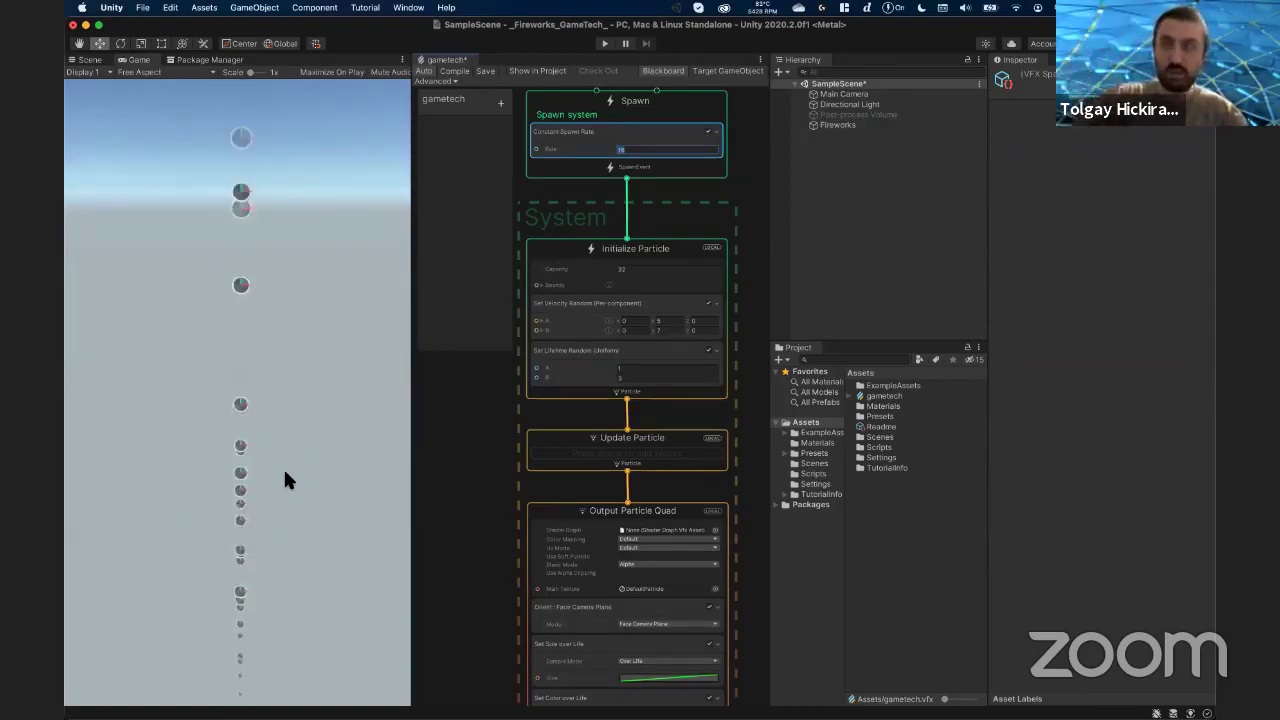
left_click(588, 172)
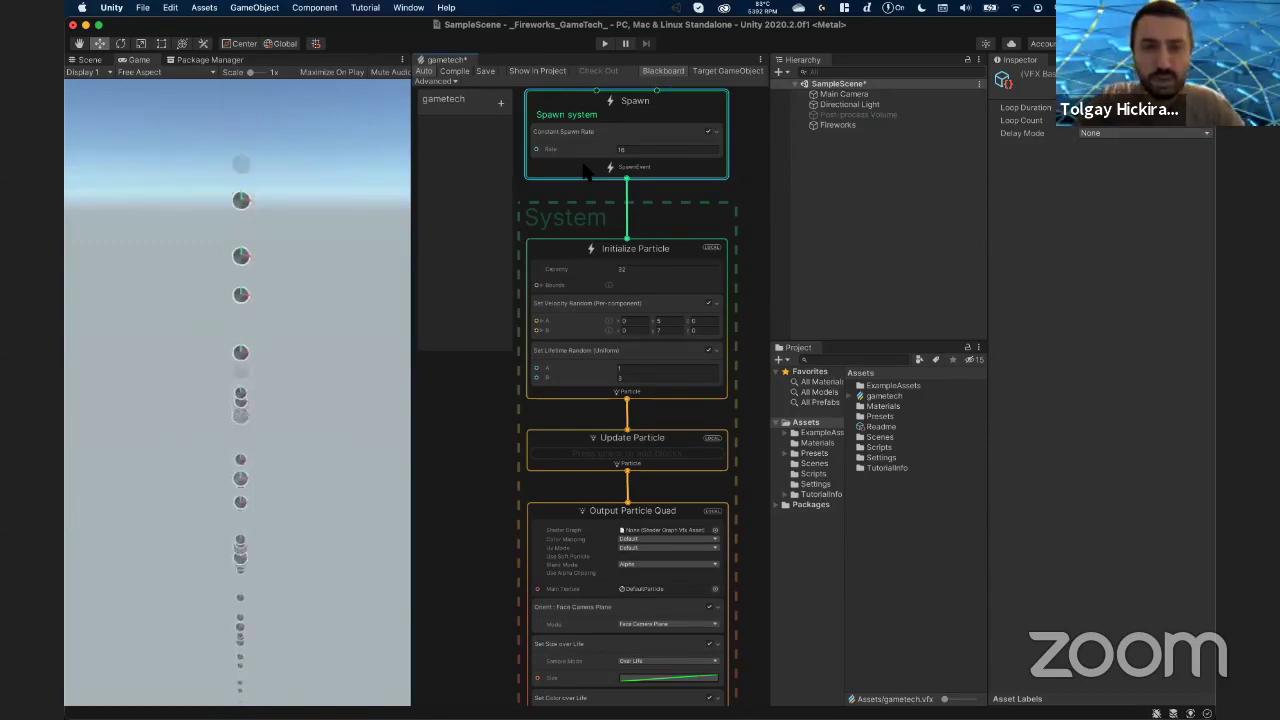
- Add a Periodic Burst block from the Spawn category to the Spawn context
key("space")
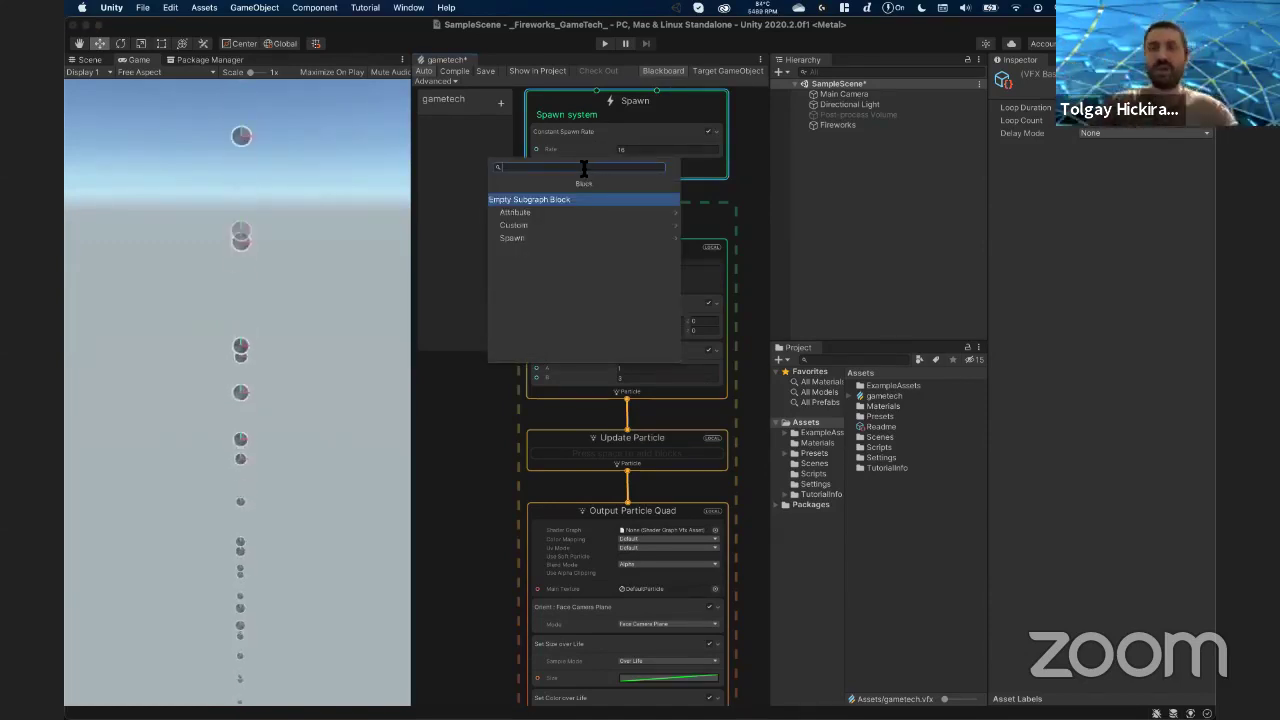
left_click(543, 237)
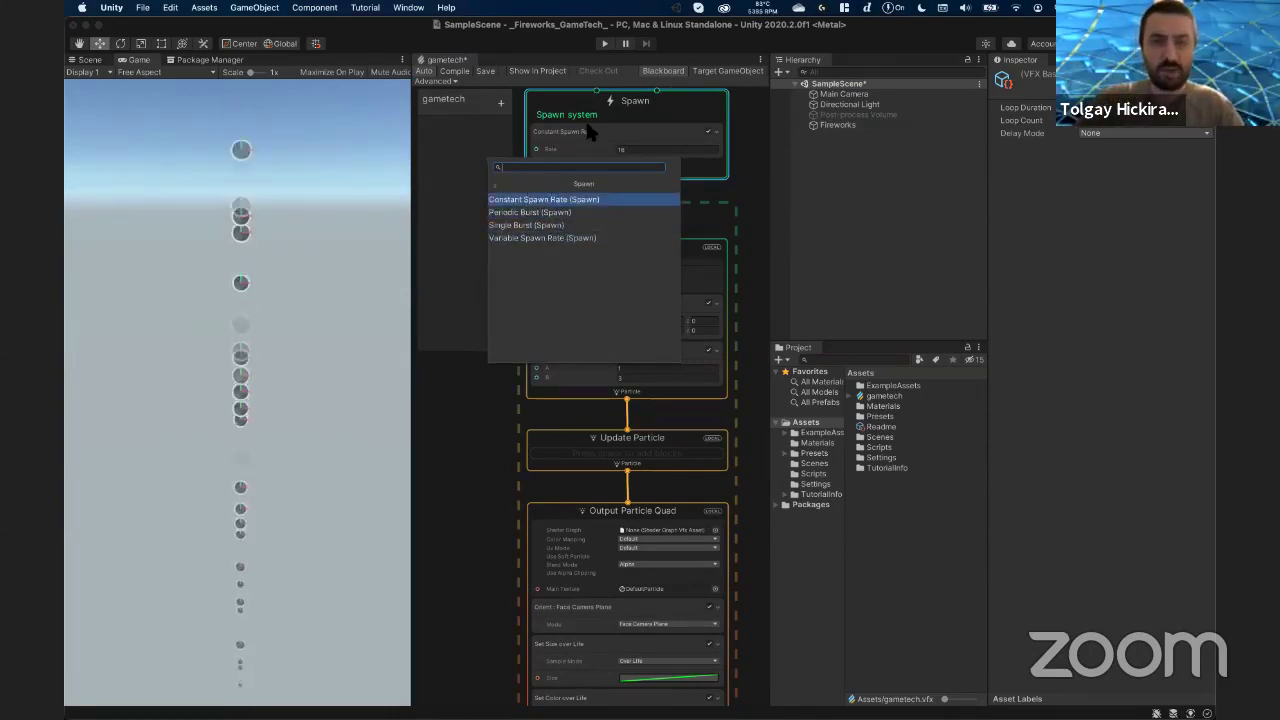
left_click(743, 136)
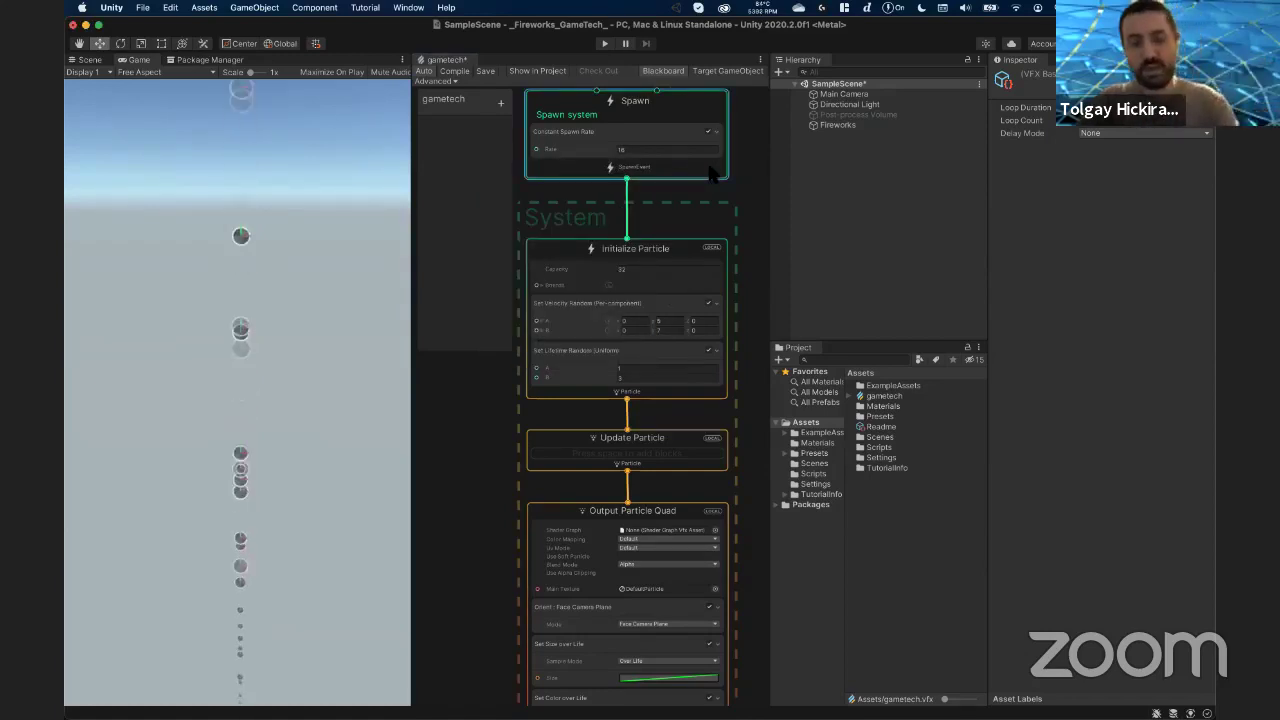
key("space")
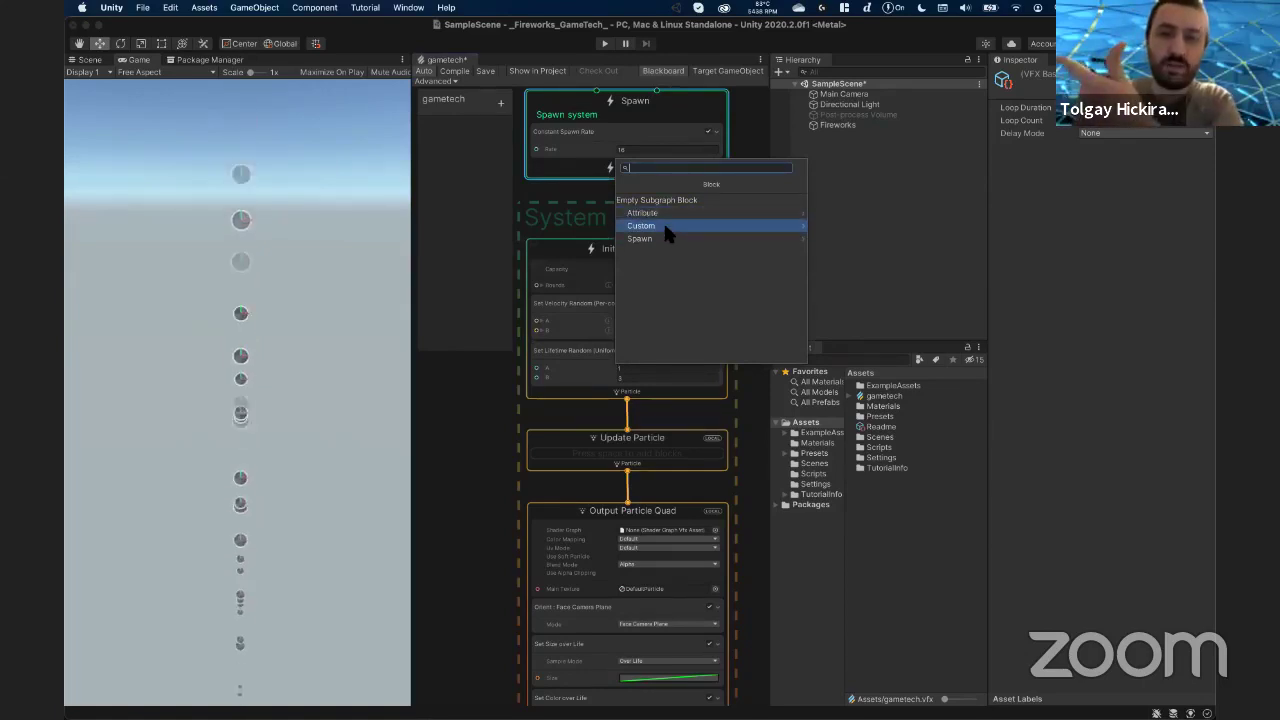
left_click(665, 227)
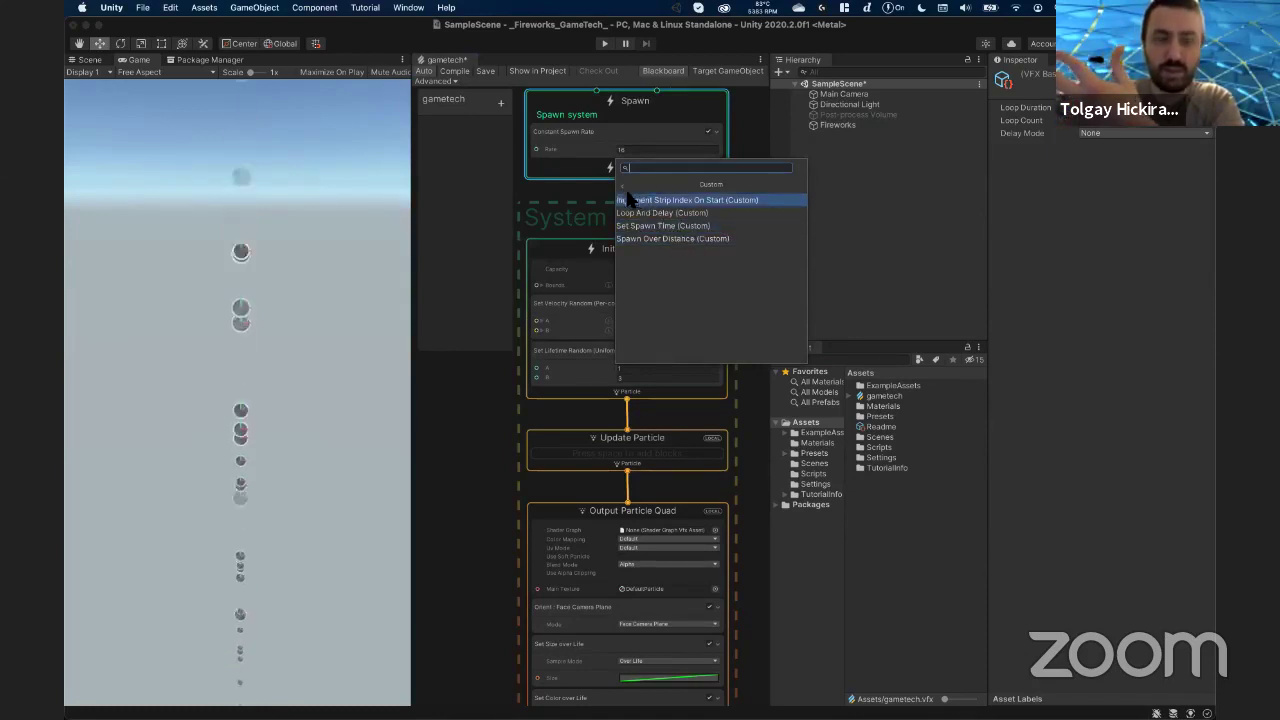
left_click(621, 184)
left_click(655, 233)
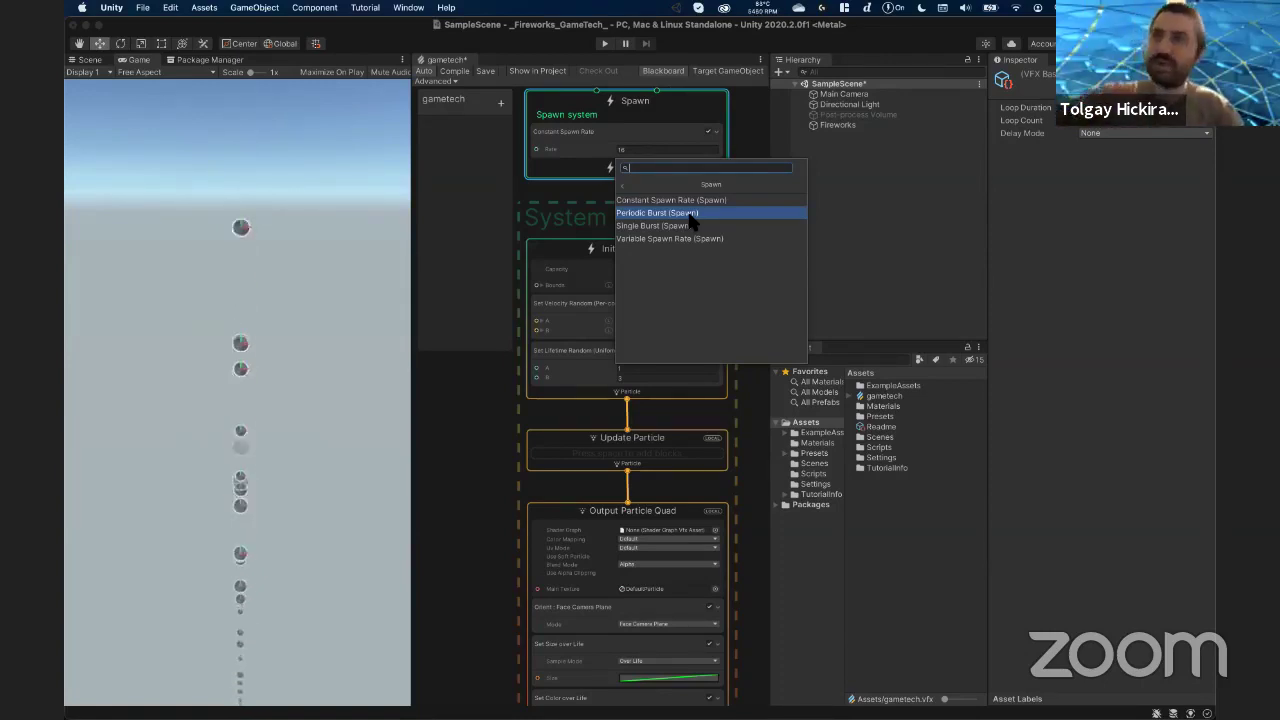
left_click(689, 214)
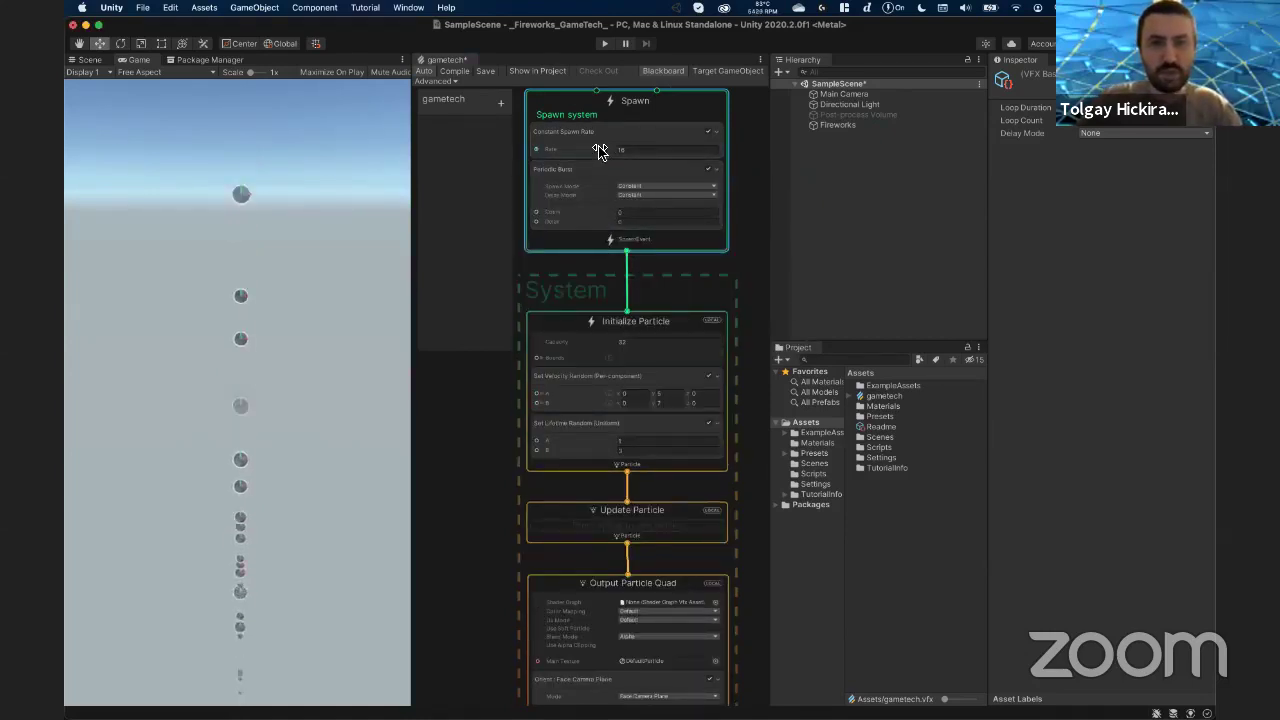
right_click(717, 136)
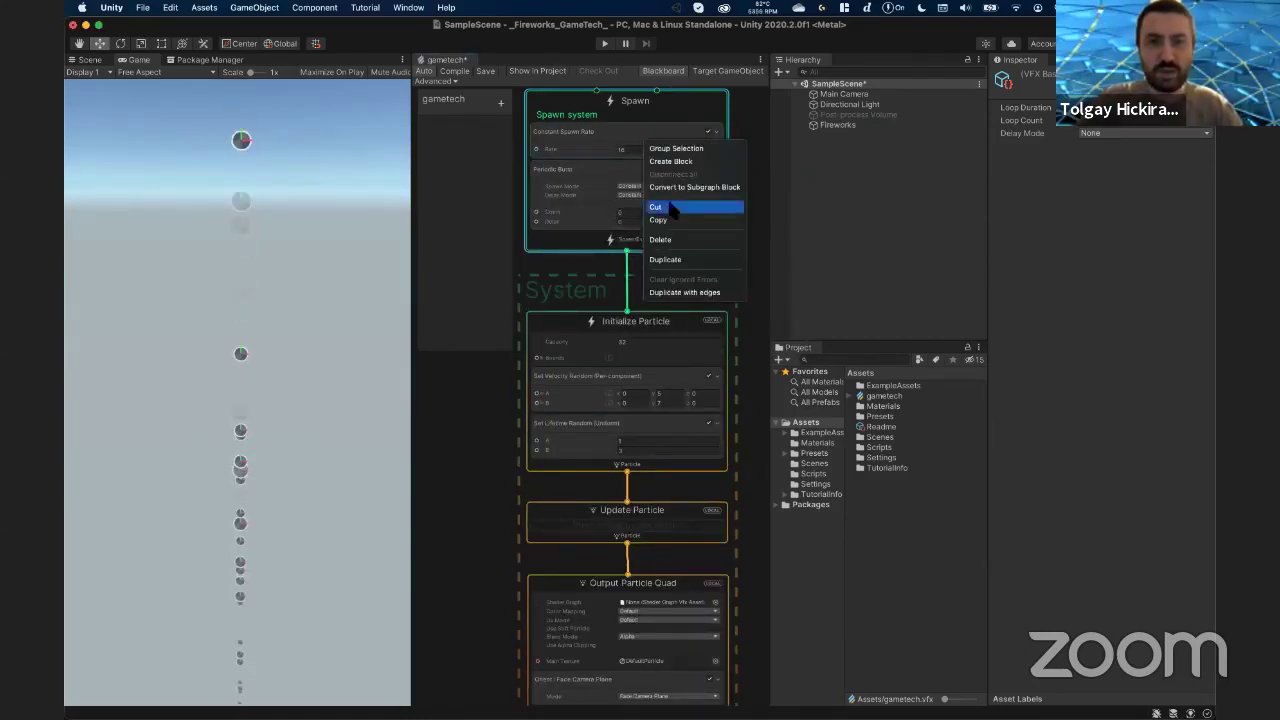
- Delete the Constant Spawn Rate block from the Spawn context
left_click(676, 244)
right_click(676, 244)
left_click(635, 182)
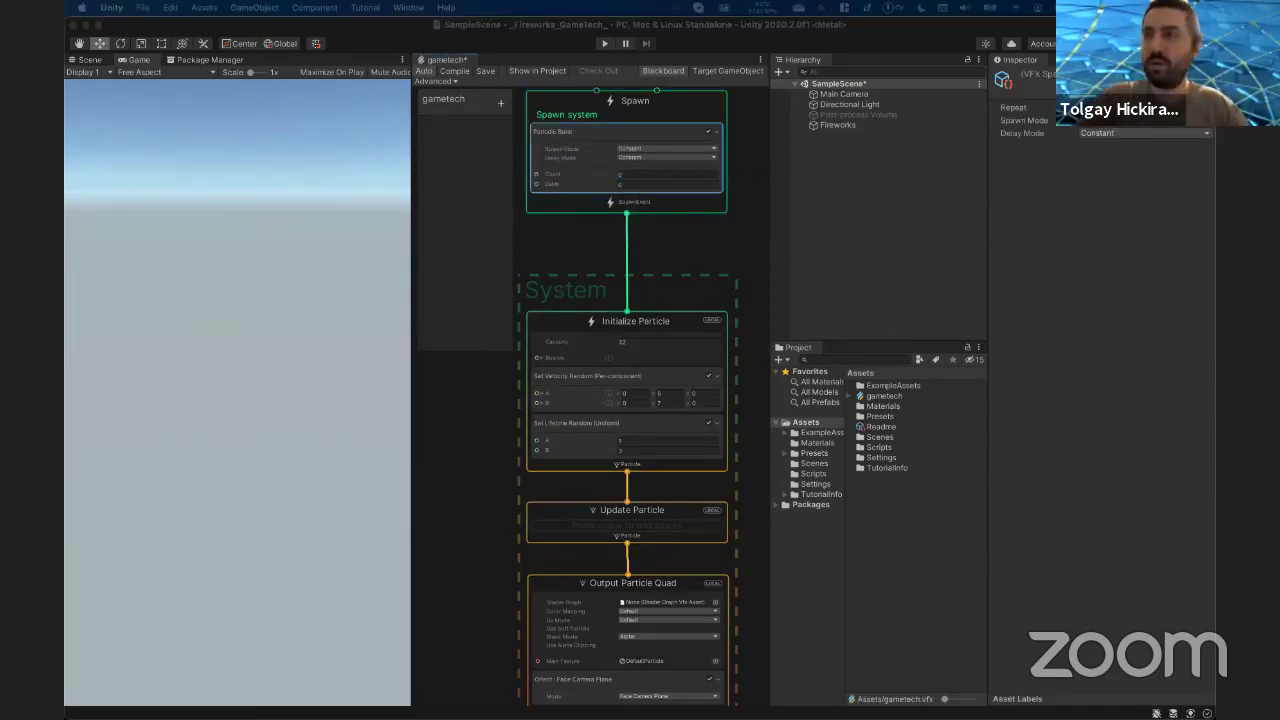
- Make Periodic Burst's count random 0–10 and delay random 0–1
left_click(636, 177)
type("5")
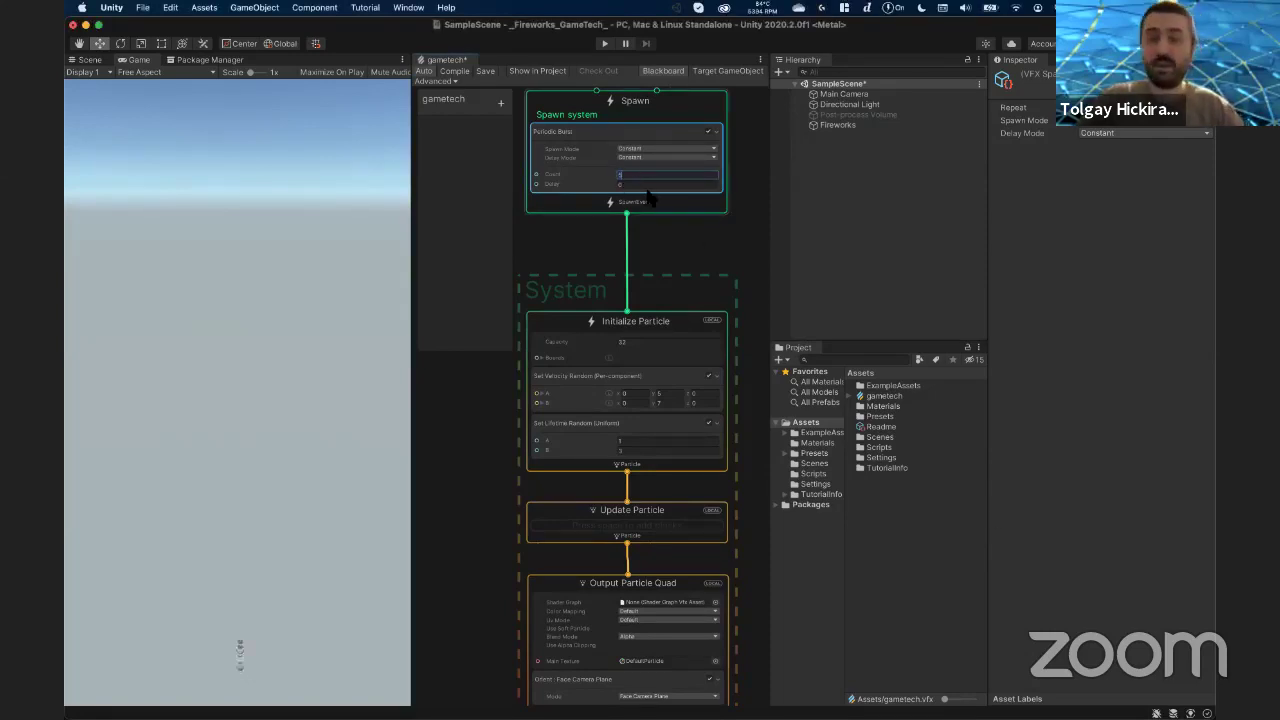
key("Tab")
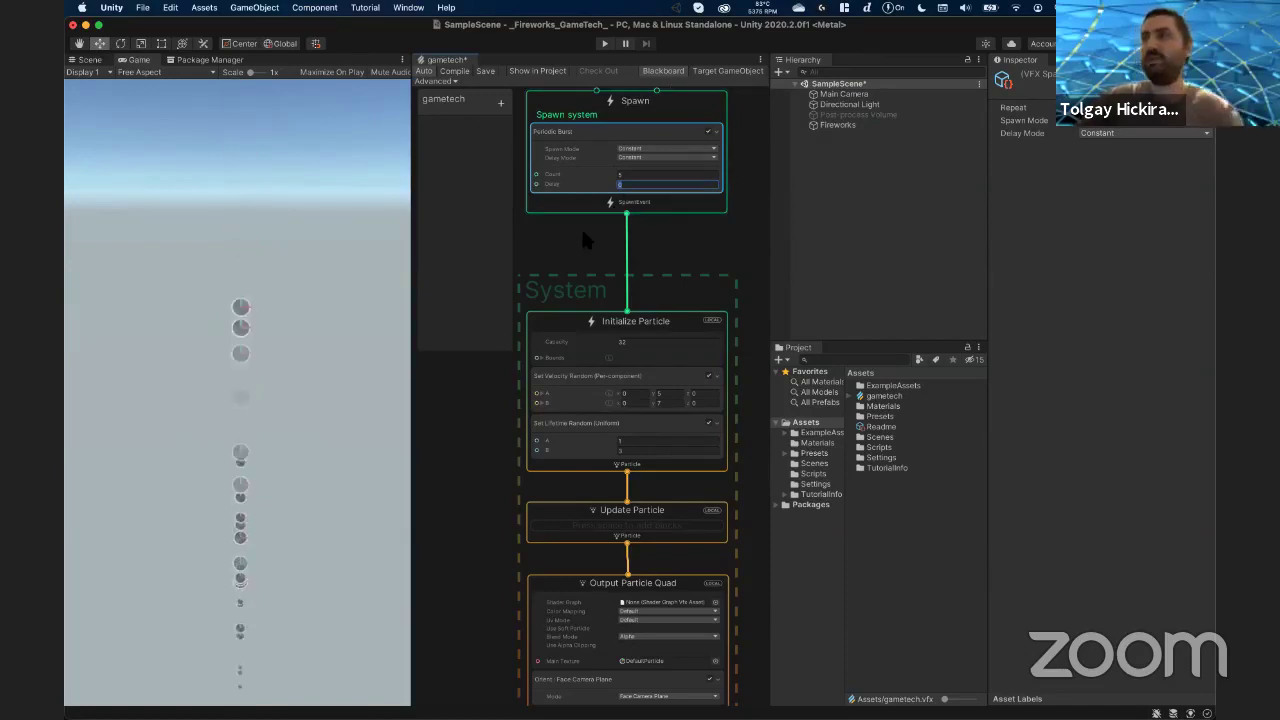
left_click(646, 148)
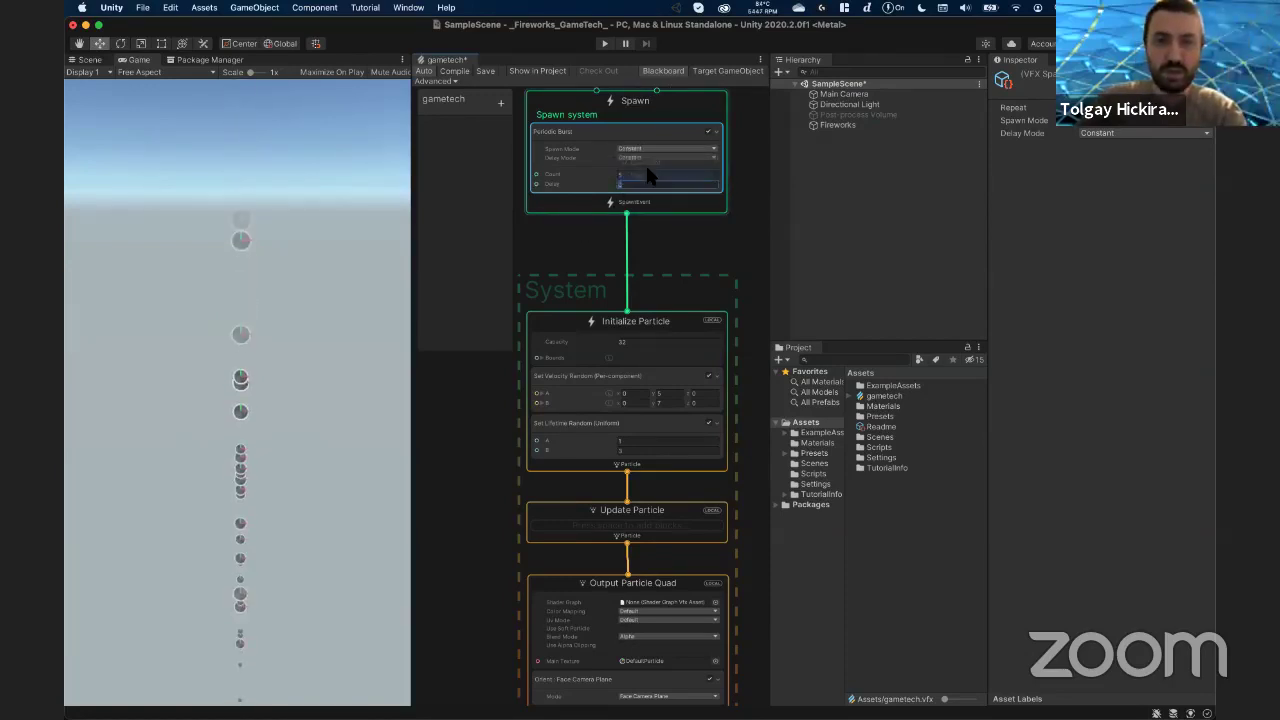
left_click(647, 175)
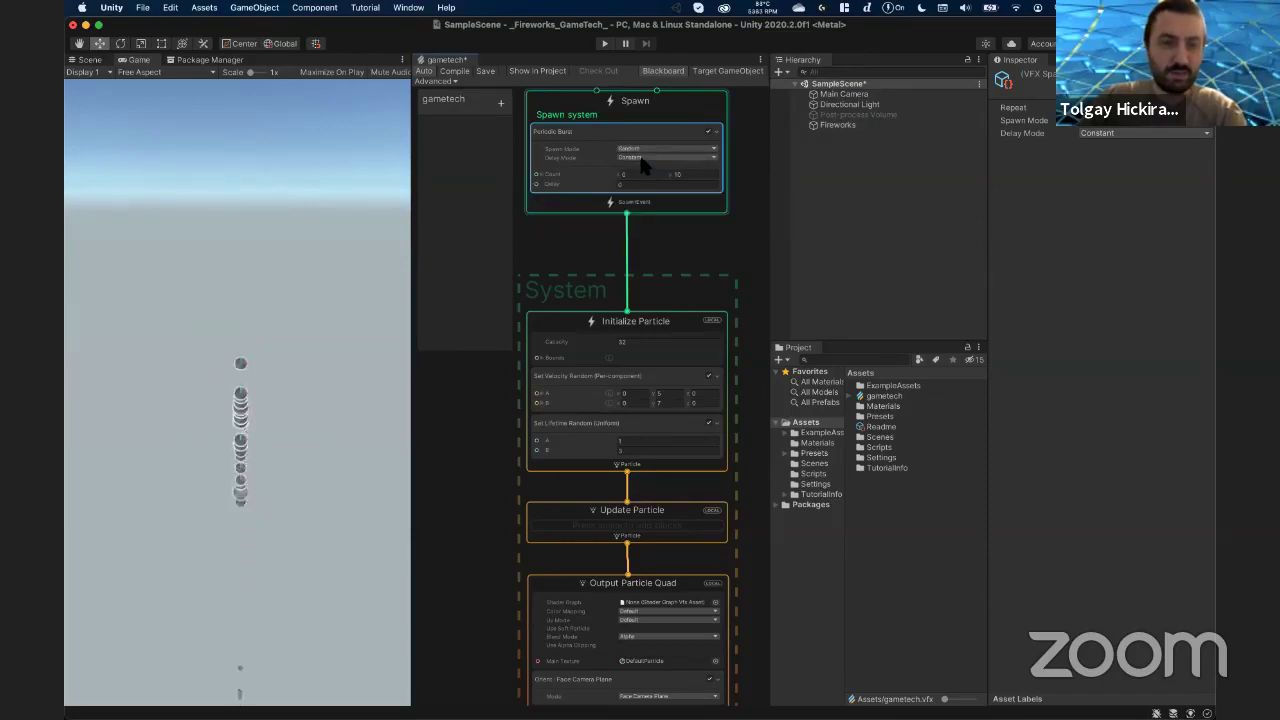
left_click(641, 157)
left_click(645, 178)
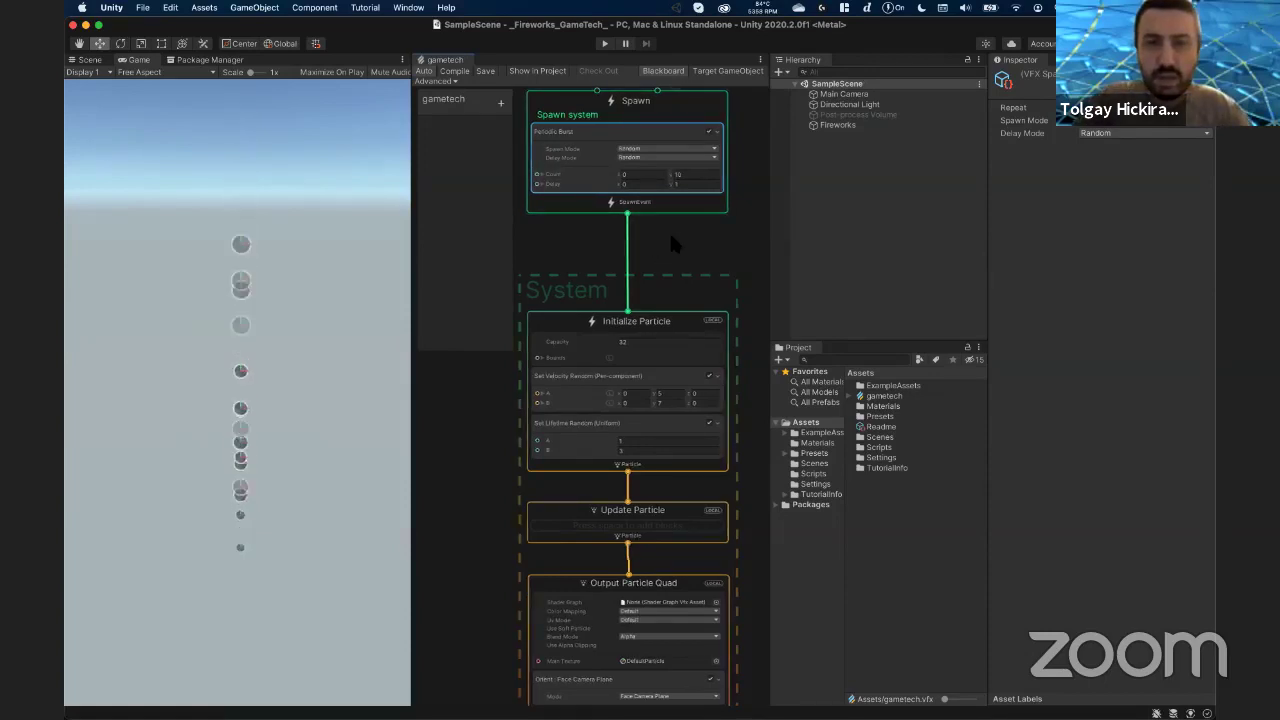
- Widen the graph editing area and the blackboard of graph properties
middle_click_drag(669, 230, 688, 230)
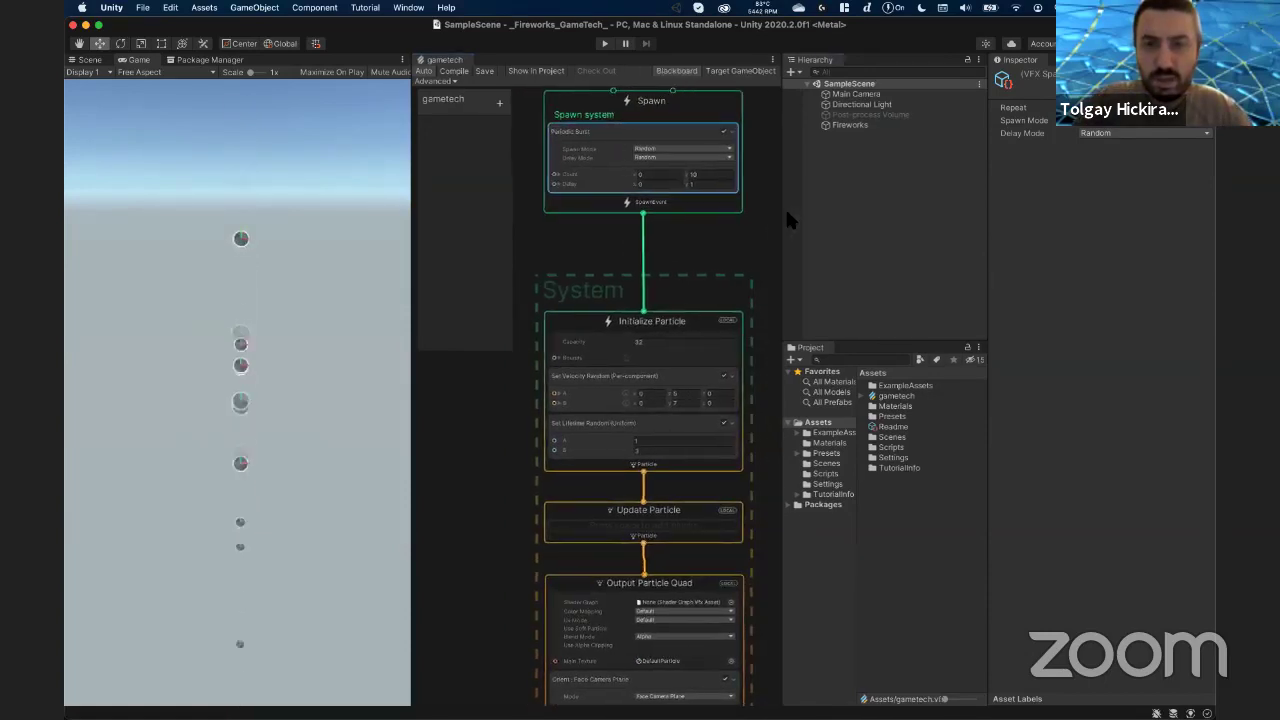
left_click_drag(776, 220, 845, 205)
middle_click_drag(791, 218, 822, 226)
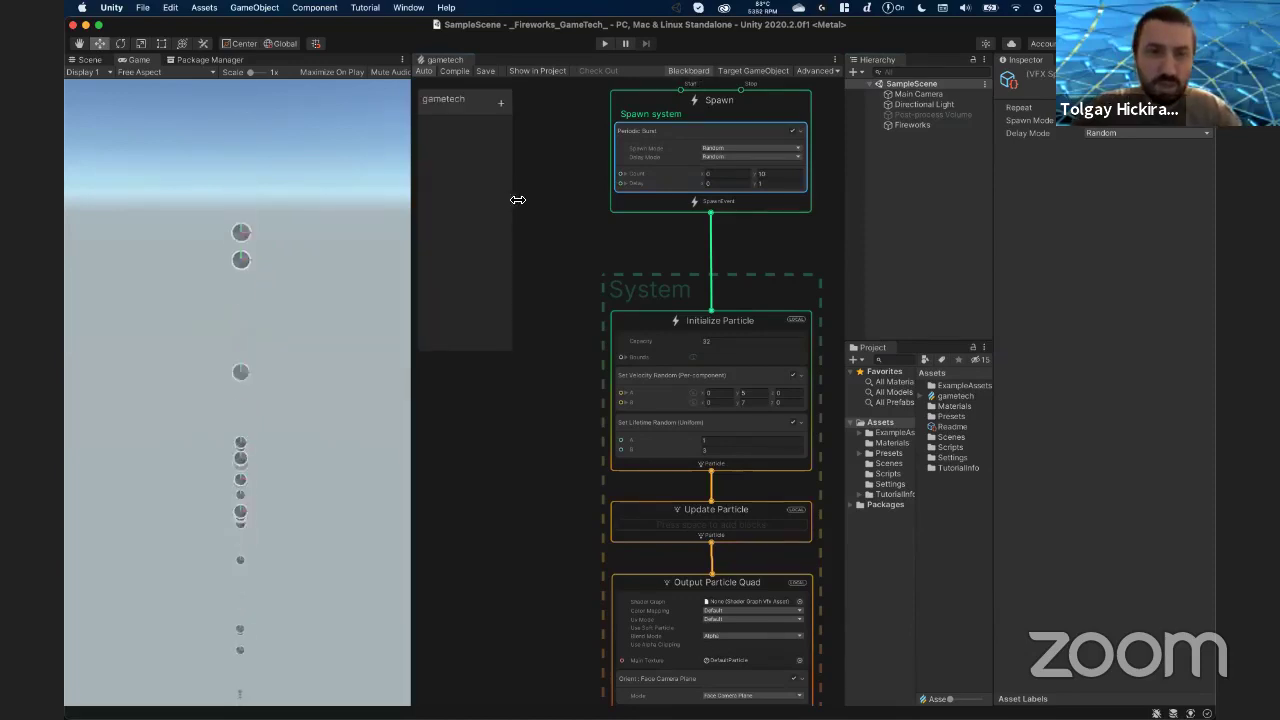
left_click_drag(517, 200, 571, 195)
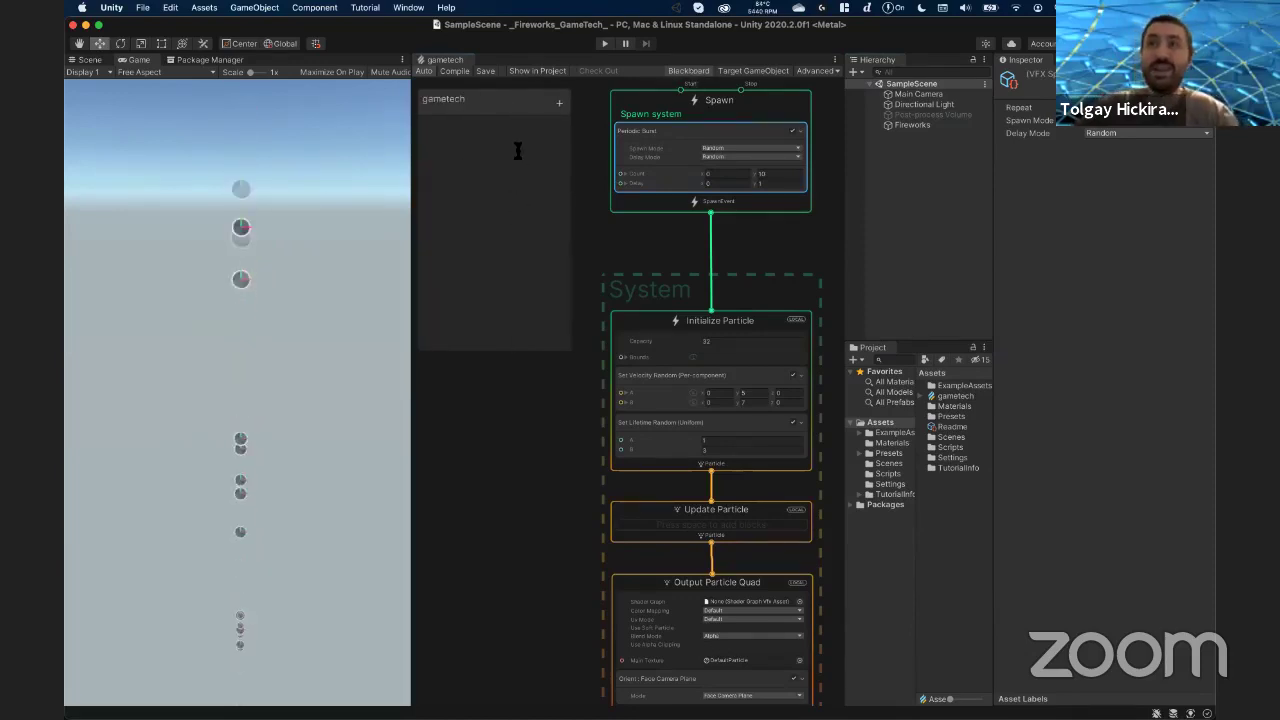
left_click(559, 104)
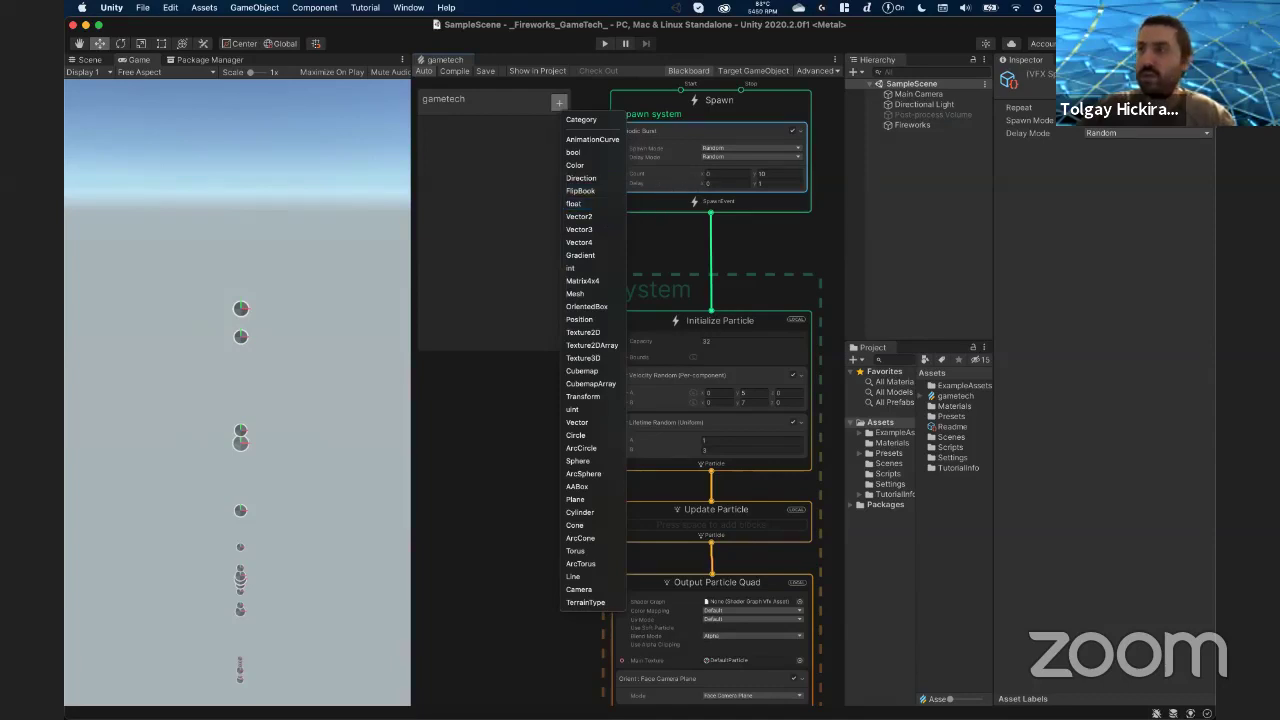
- Add a Vector2 blackboard property named RocketCount with value X 0, Y 5
left_click(573, 203)
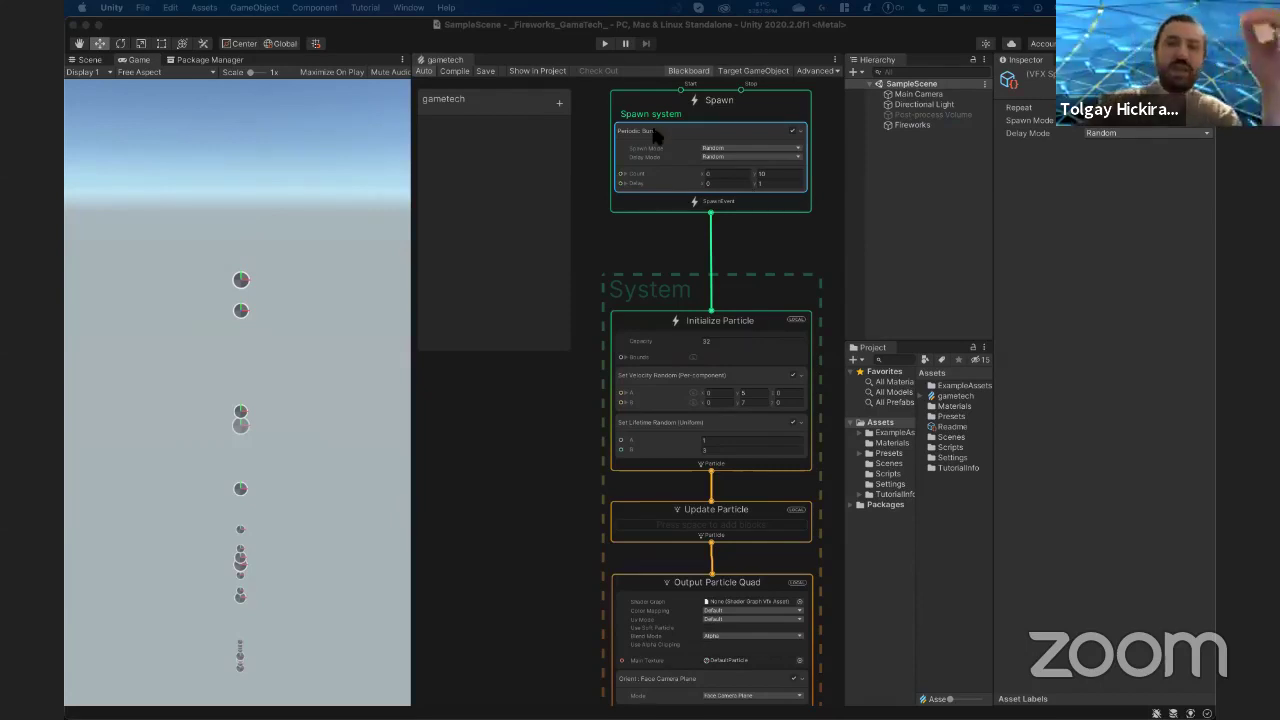
left_click(559, 103)
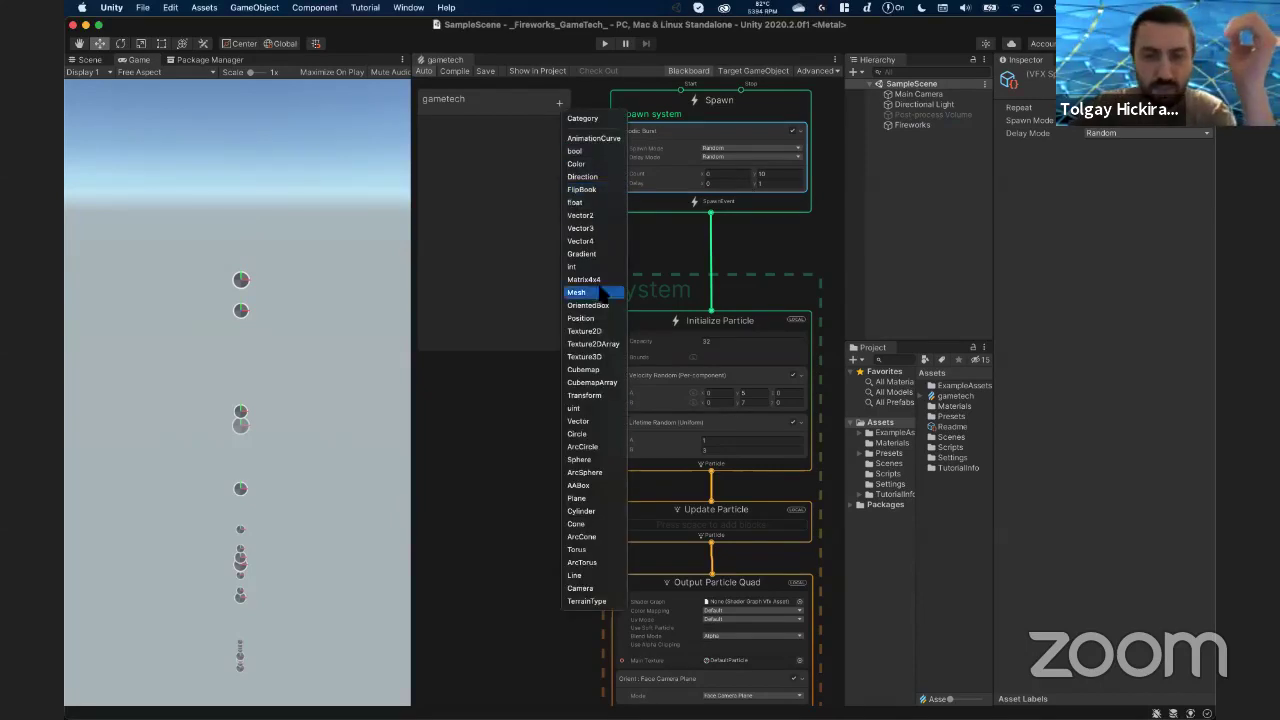
left_click(560, 105)
left_click(560, 105)
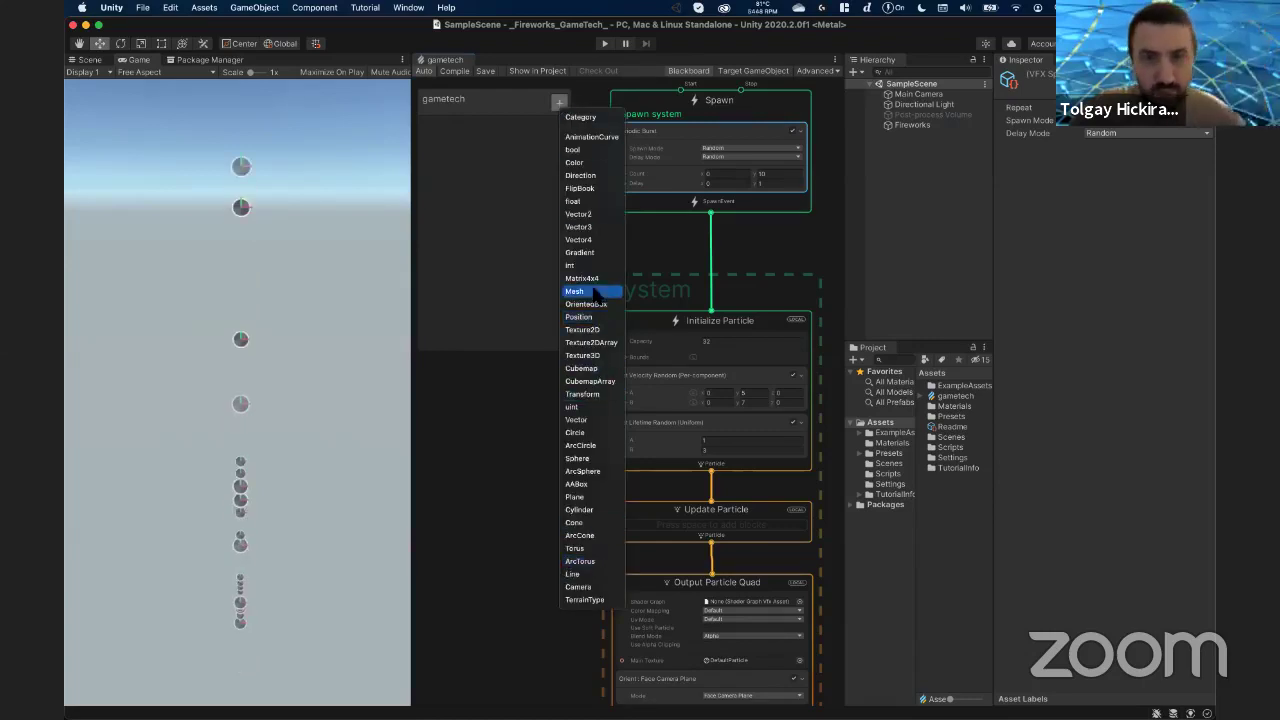
left_click(590, 215)
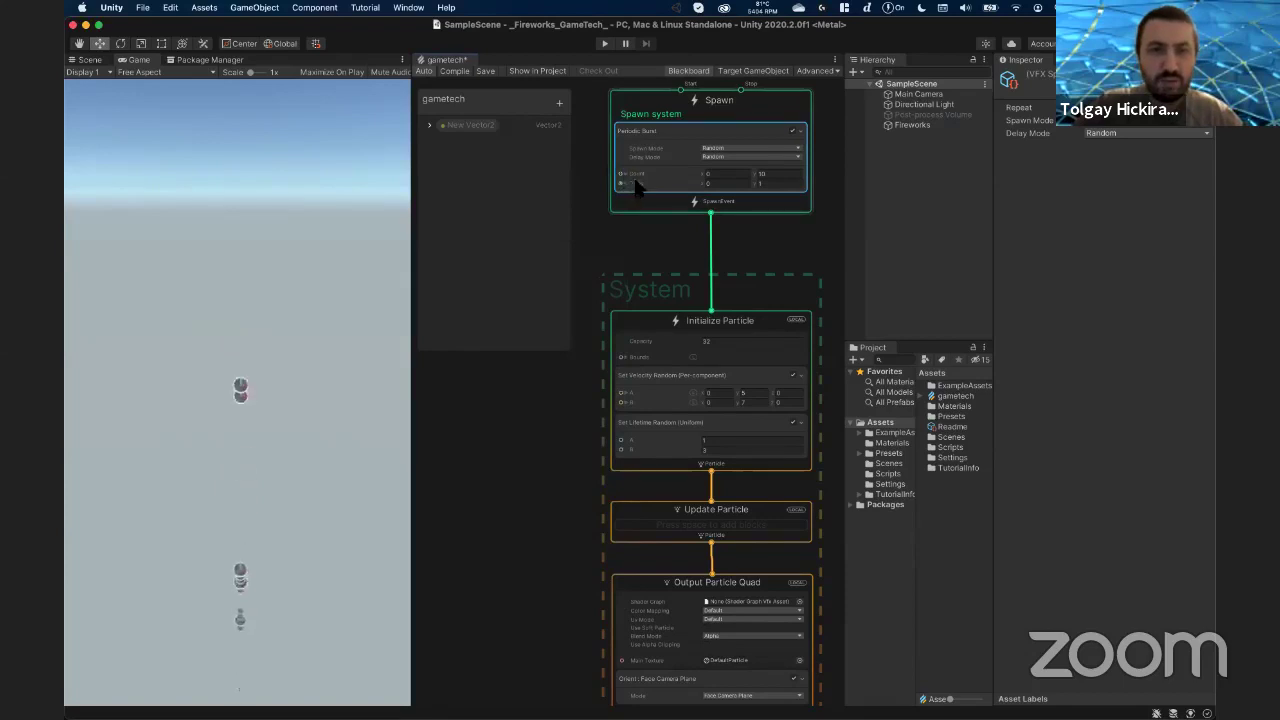
left_click(476, 127)
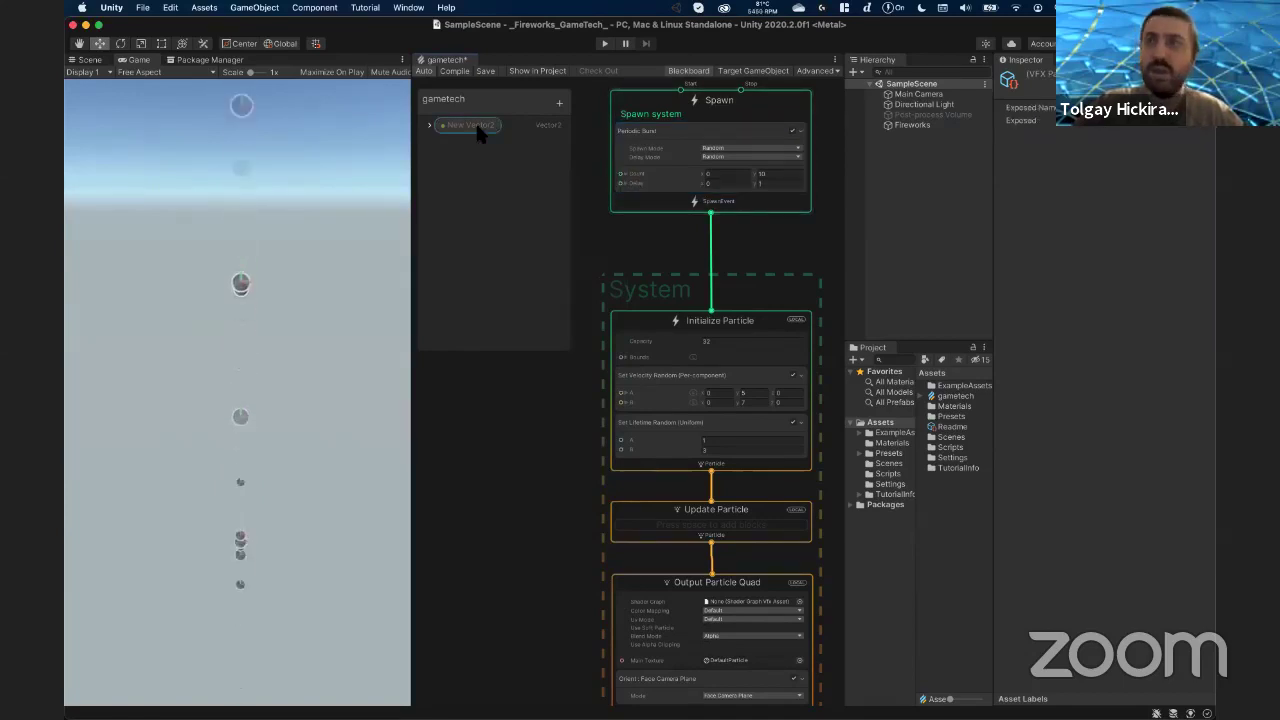
double_click(480, 127)
type("Rocket")
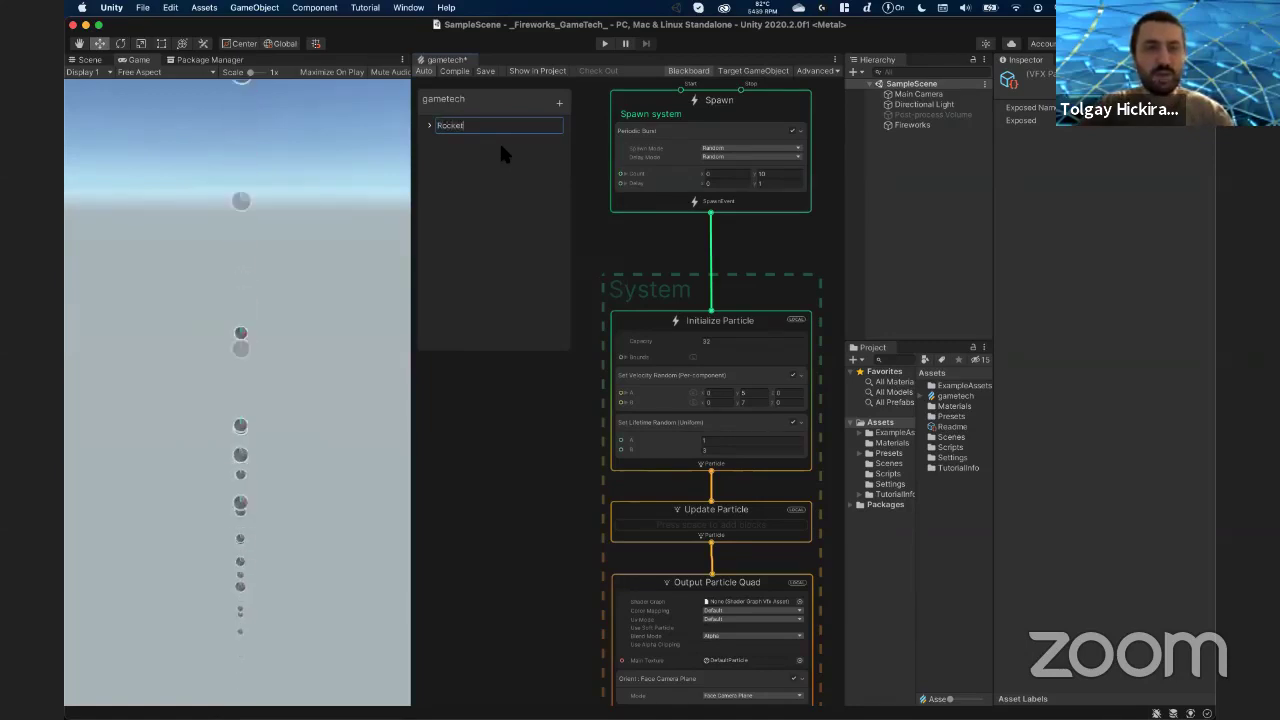
type("Count")
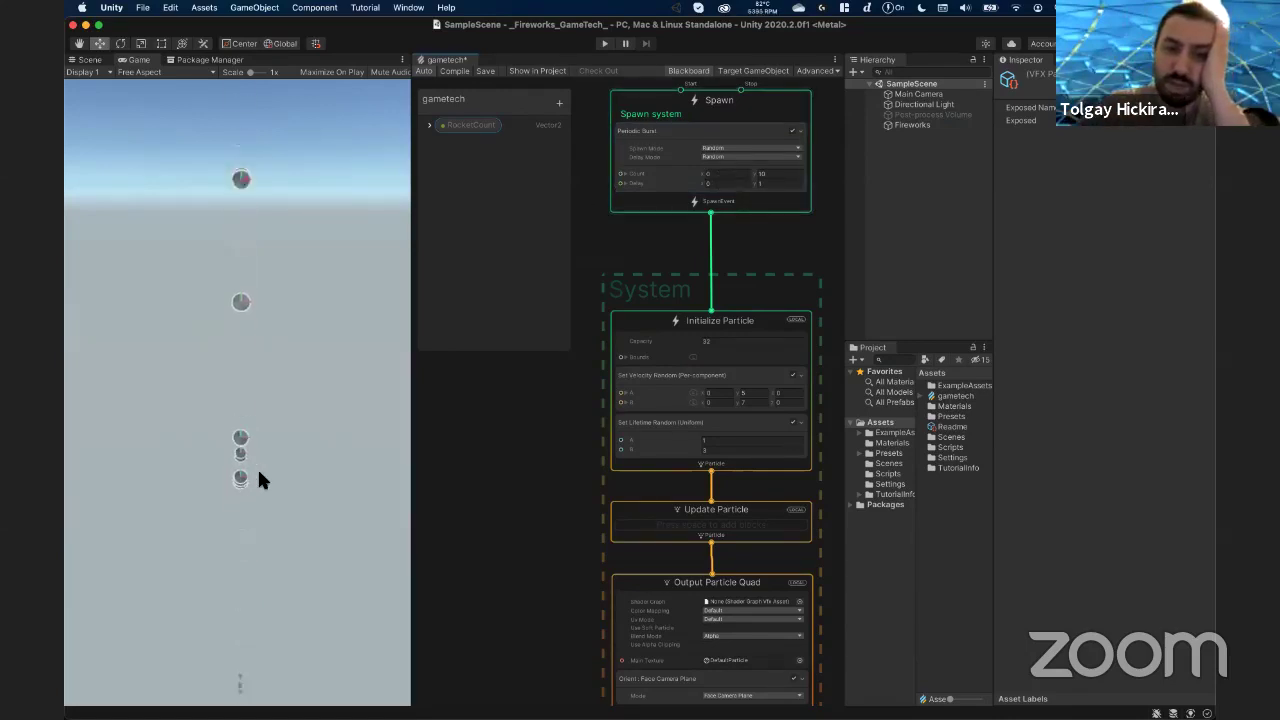
left_click(429, 127)
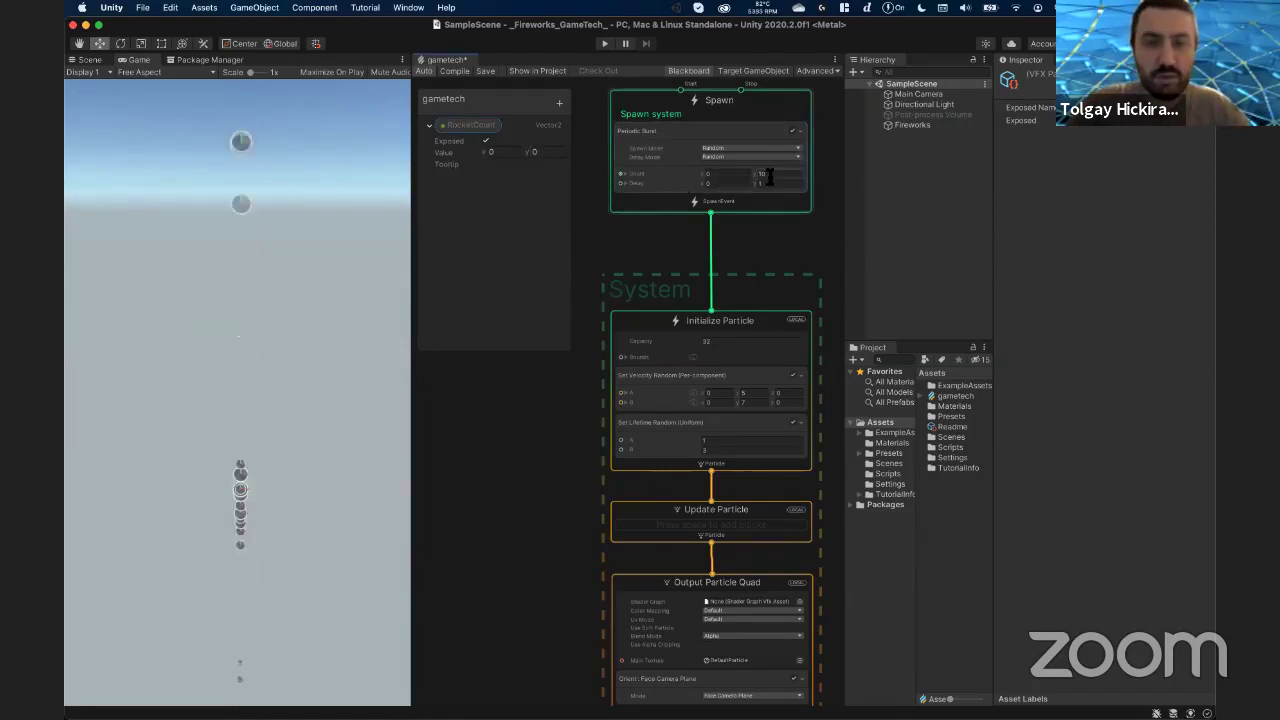
type("5")
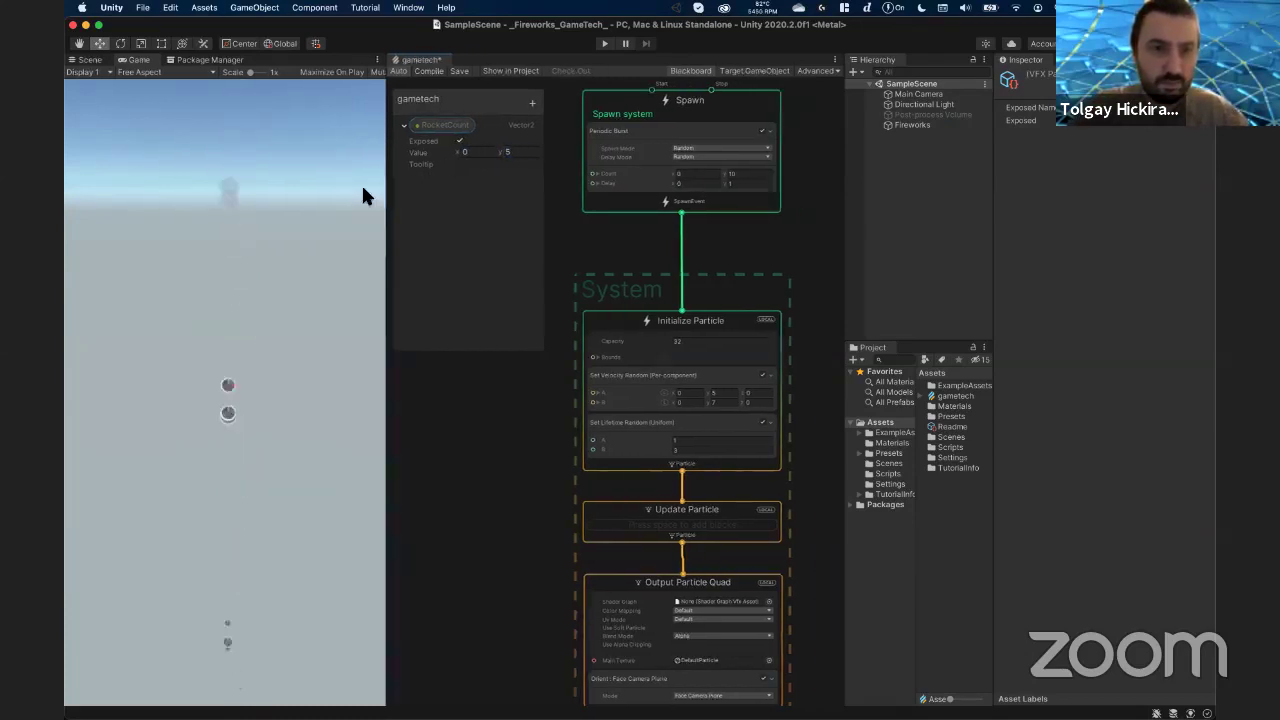
- Resize the preview and blackboard panels to make room, keeping the burst spawn mode at Random
left_click_drag(413, 192, 359, 185)
left_click(691, 149)
left_click(674, 174)
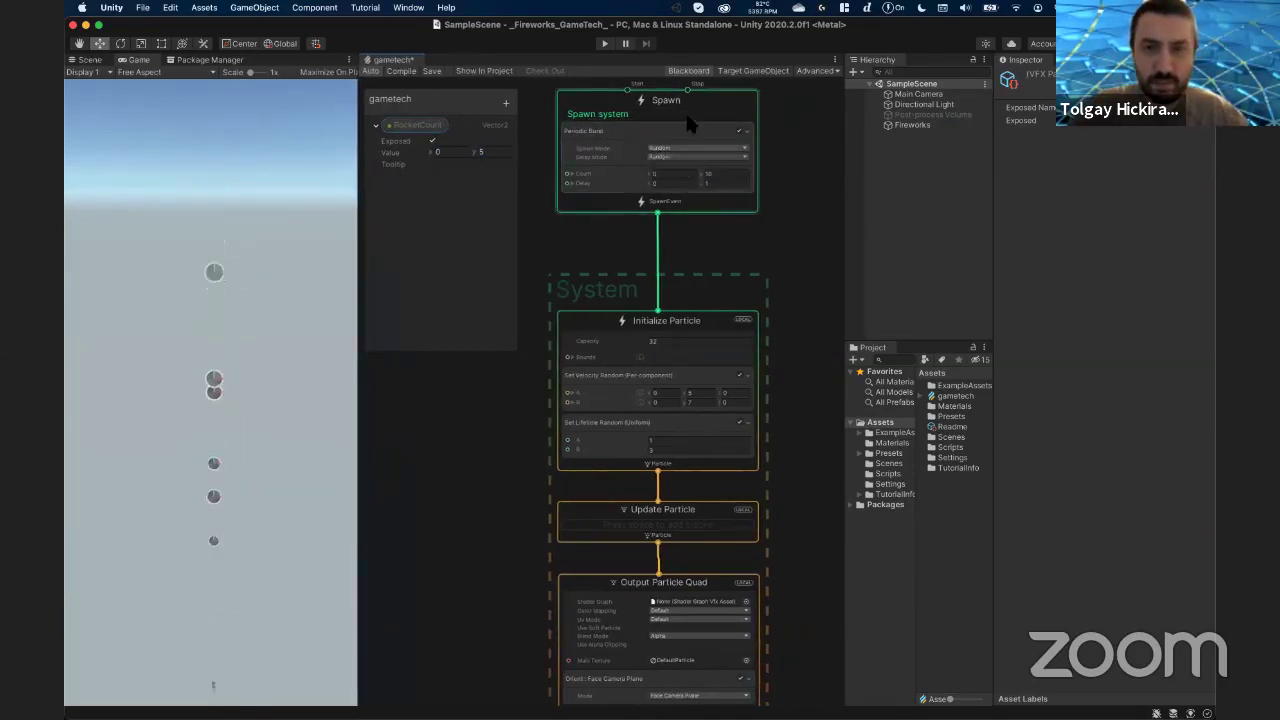
double_click(686, 112)
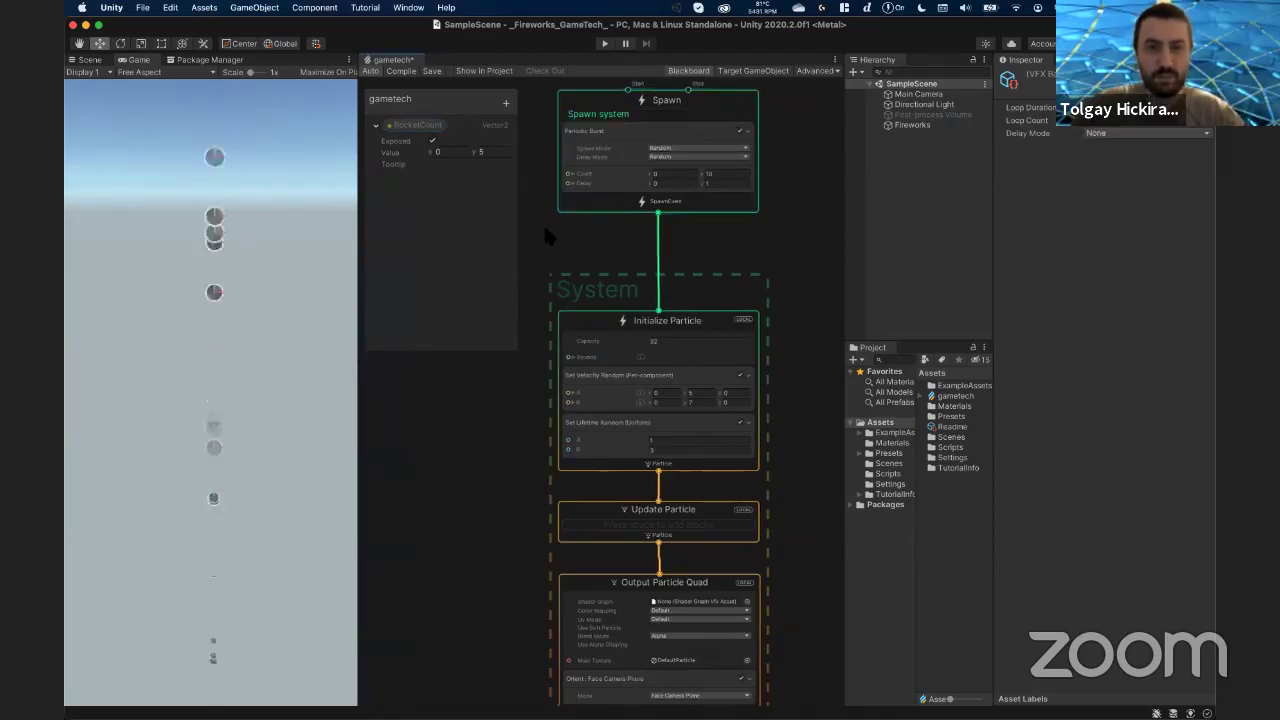
middle_click_drag(543, 222, 609, 218)
left_click(416, 127)
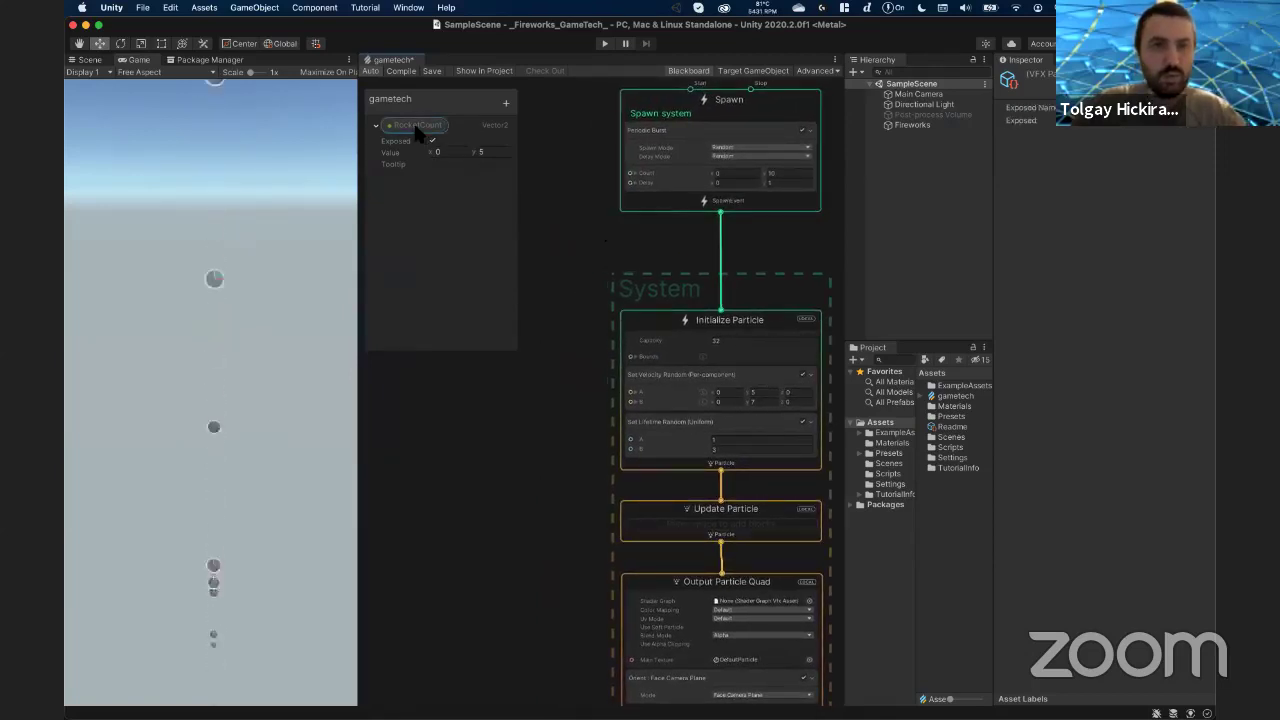
left_click_drag(521, 174, 511, 174)
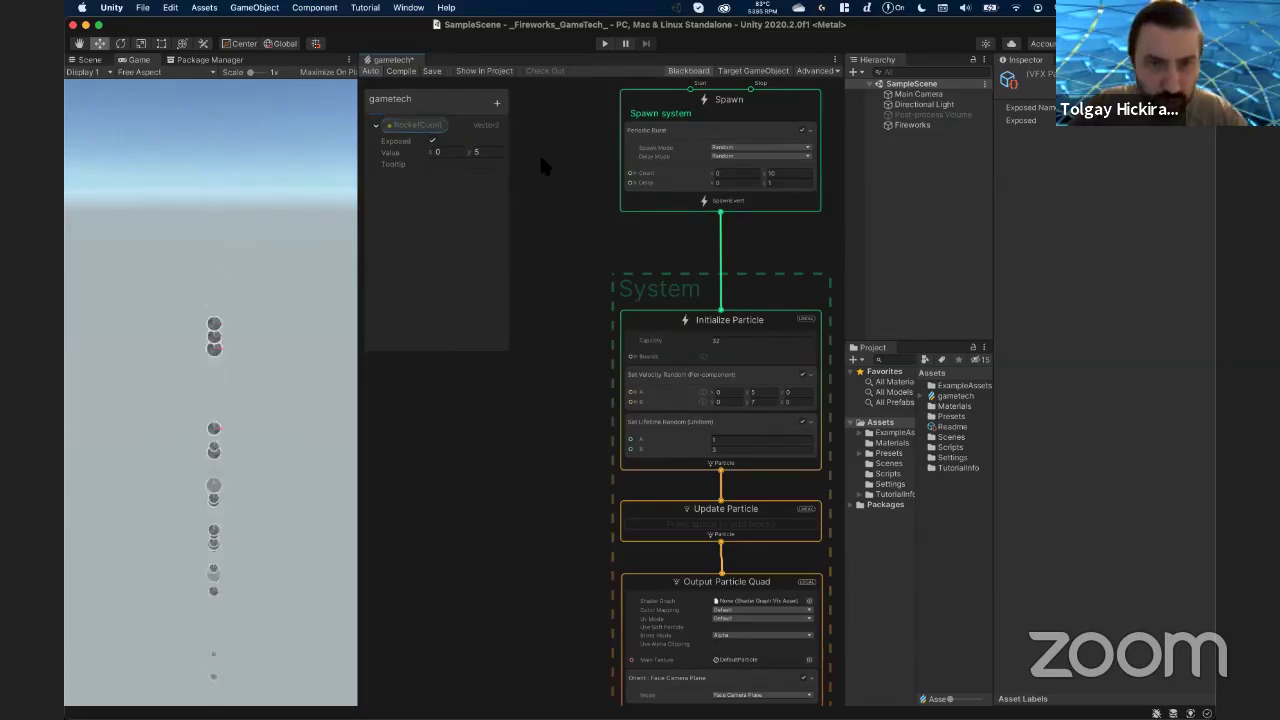
- Place a RocketCount node in the graph and wire it into the Periodic Burst Count port
left_click_drag(548, 196, 548, 180)
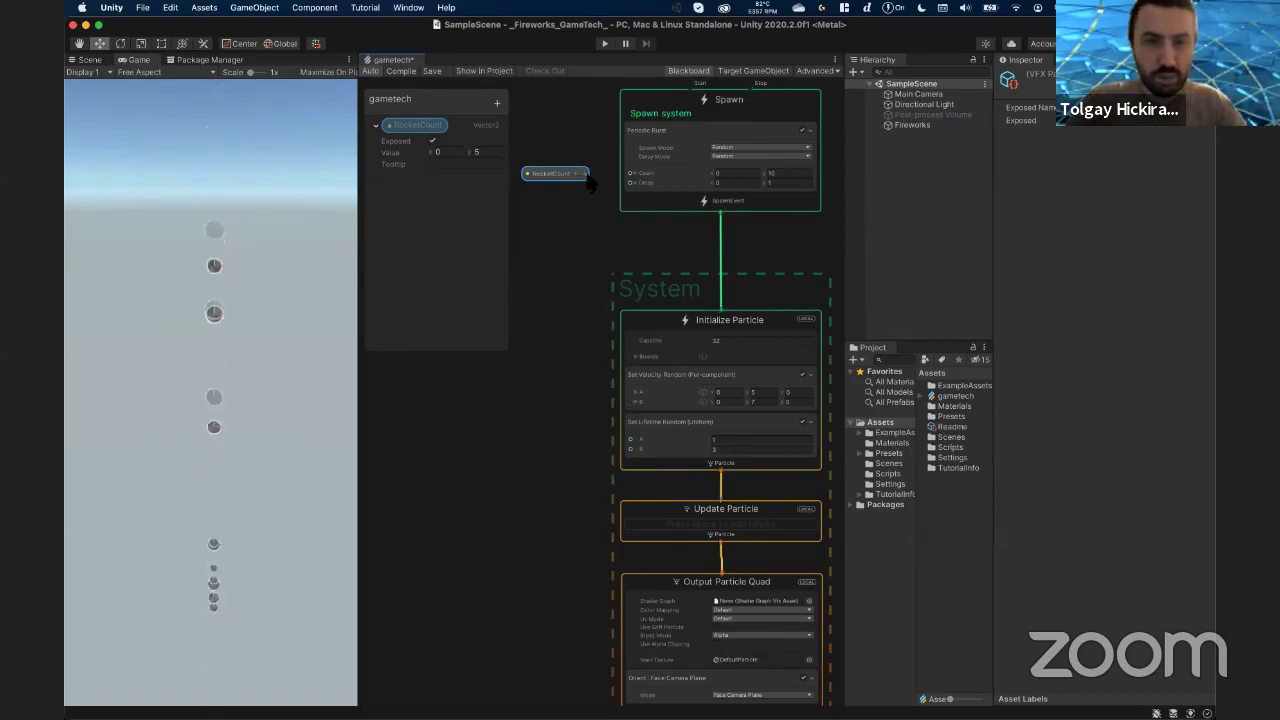
mouse_move(587, 174)
left_mouse_down()
mouse_move(587, 194)
mouse_move(602, 186)
left_mouse_up()
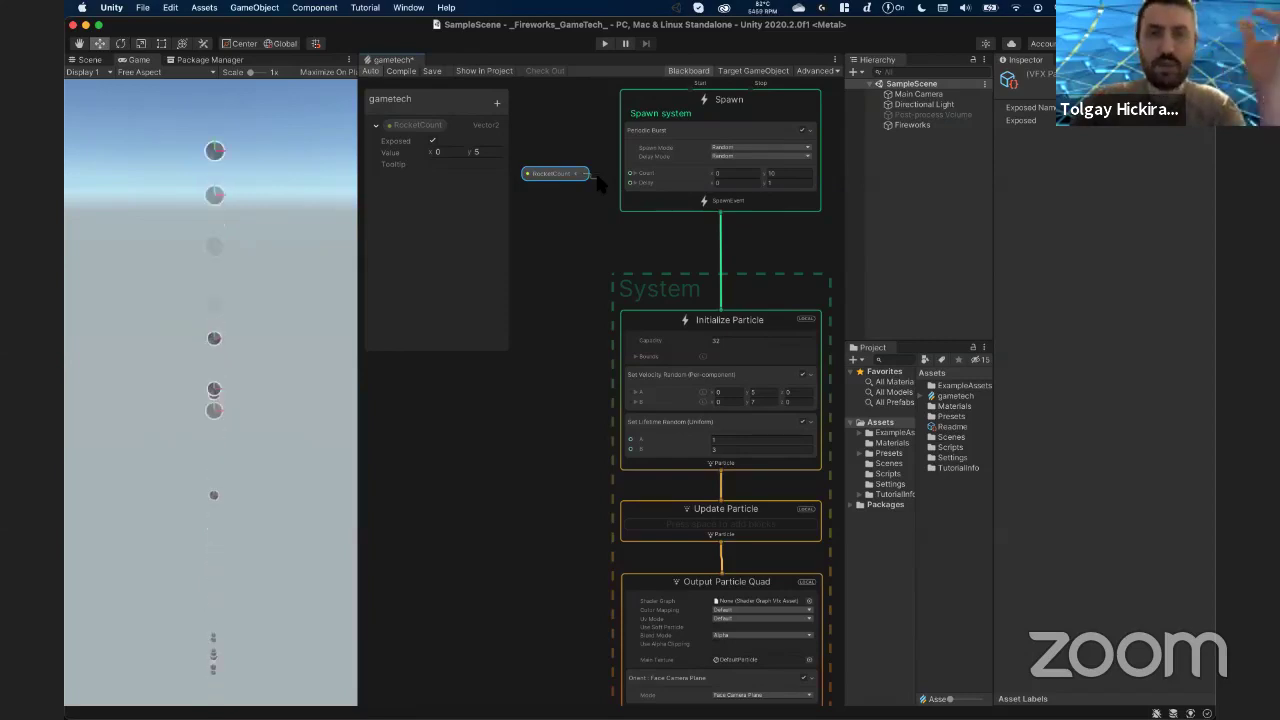
left_click_drag(597, 178, 609, 182)
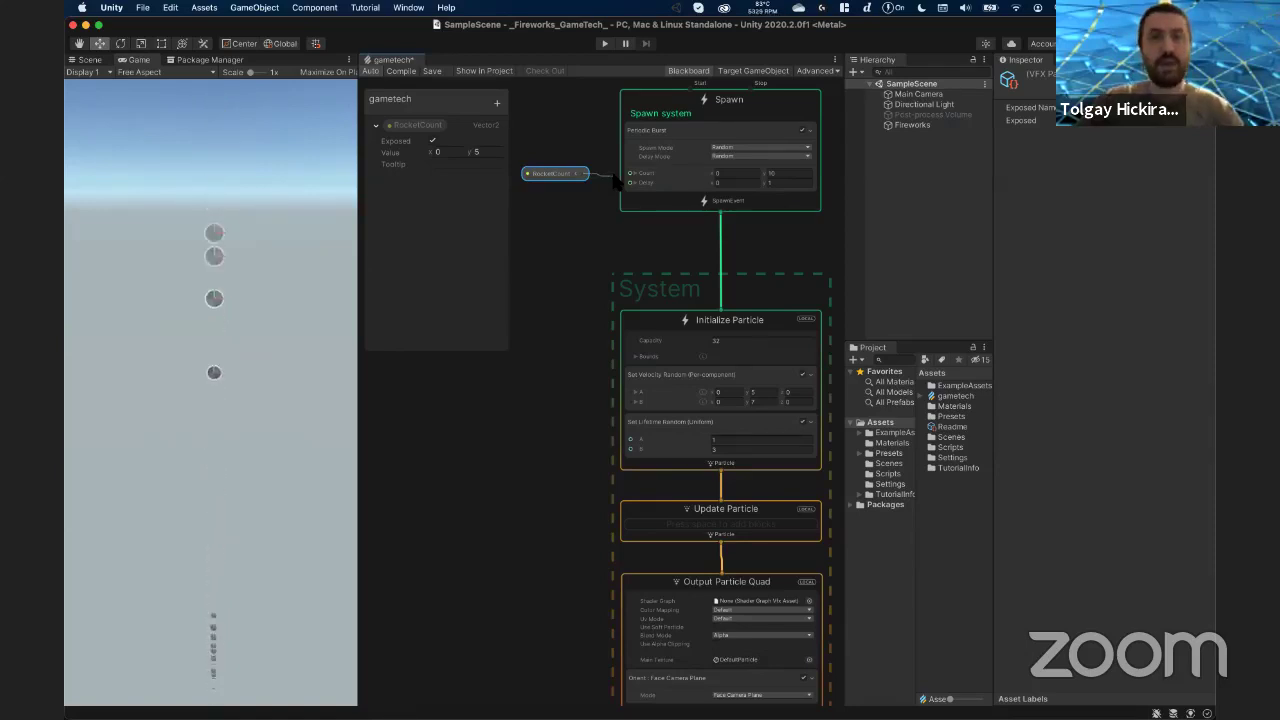
left_click_drag(628, 176, 630, 174)
left_click(586, 177)
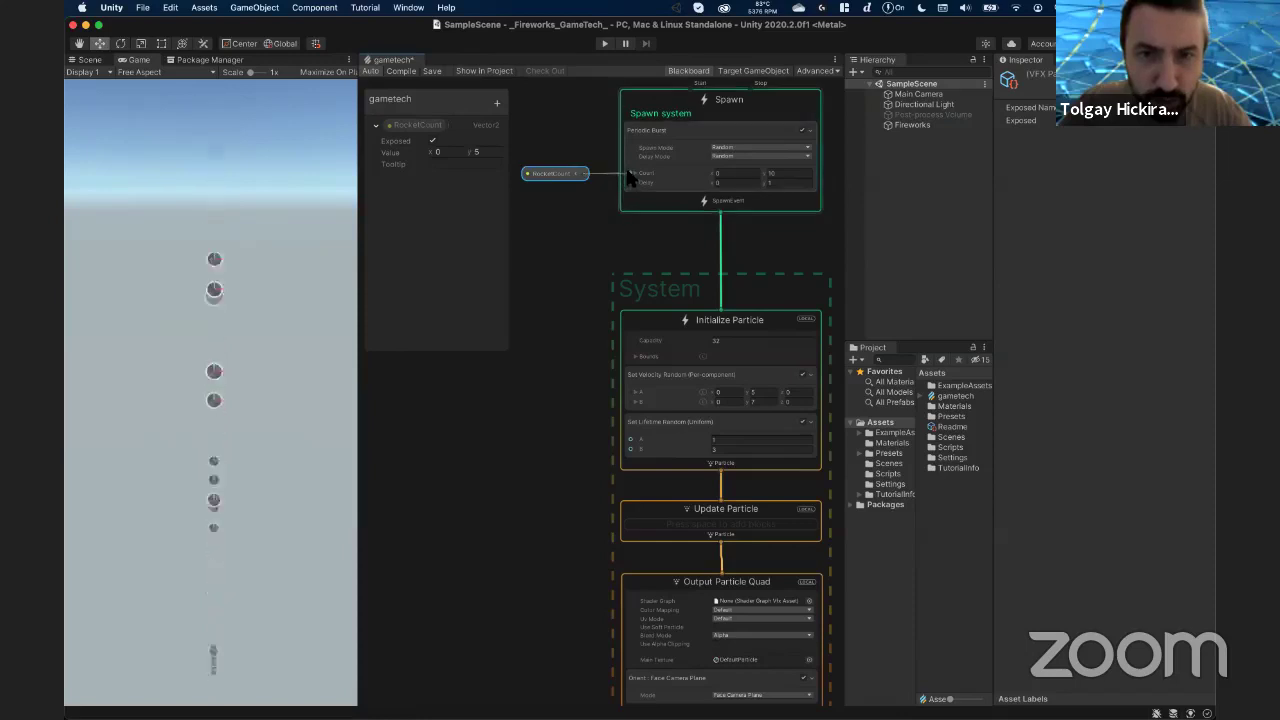
left_click_drag(587, 174, 630, 174)
left_click(568, 173)
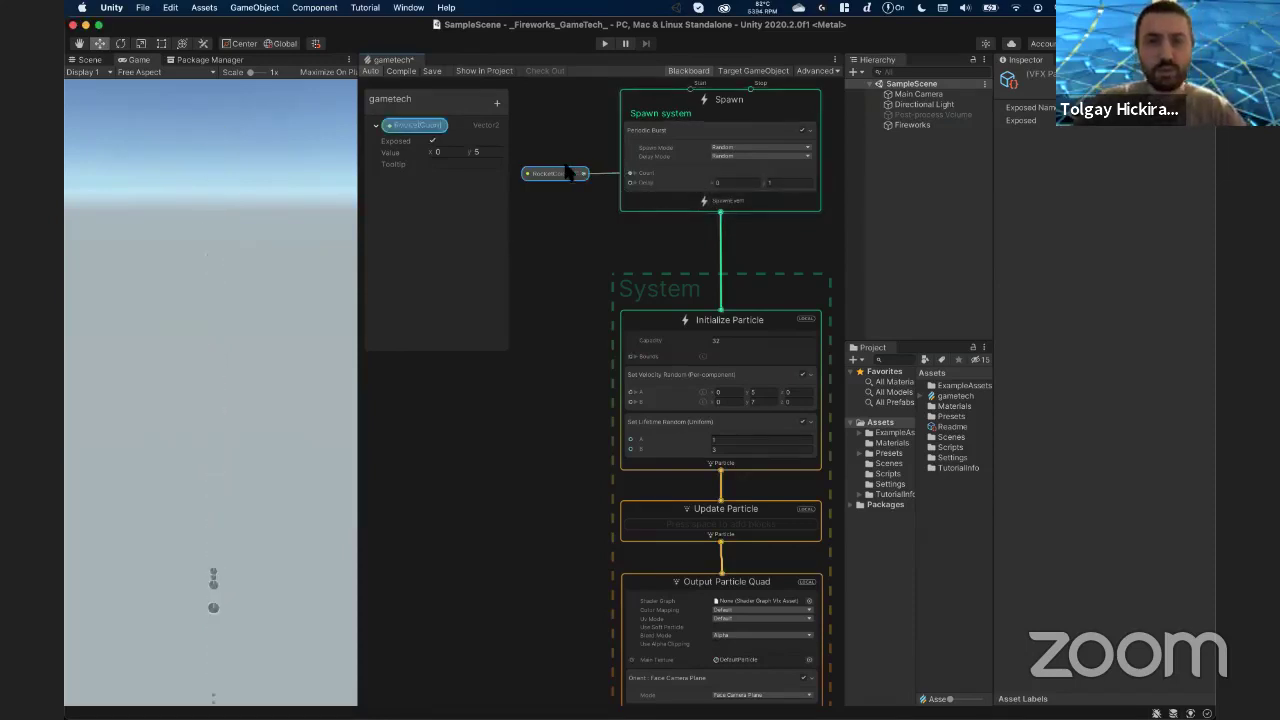
left_click(755, 166)
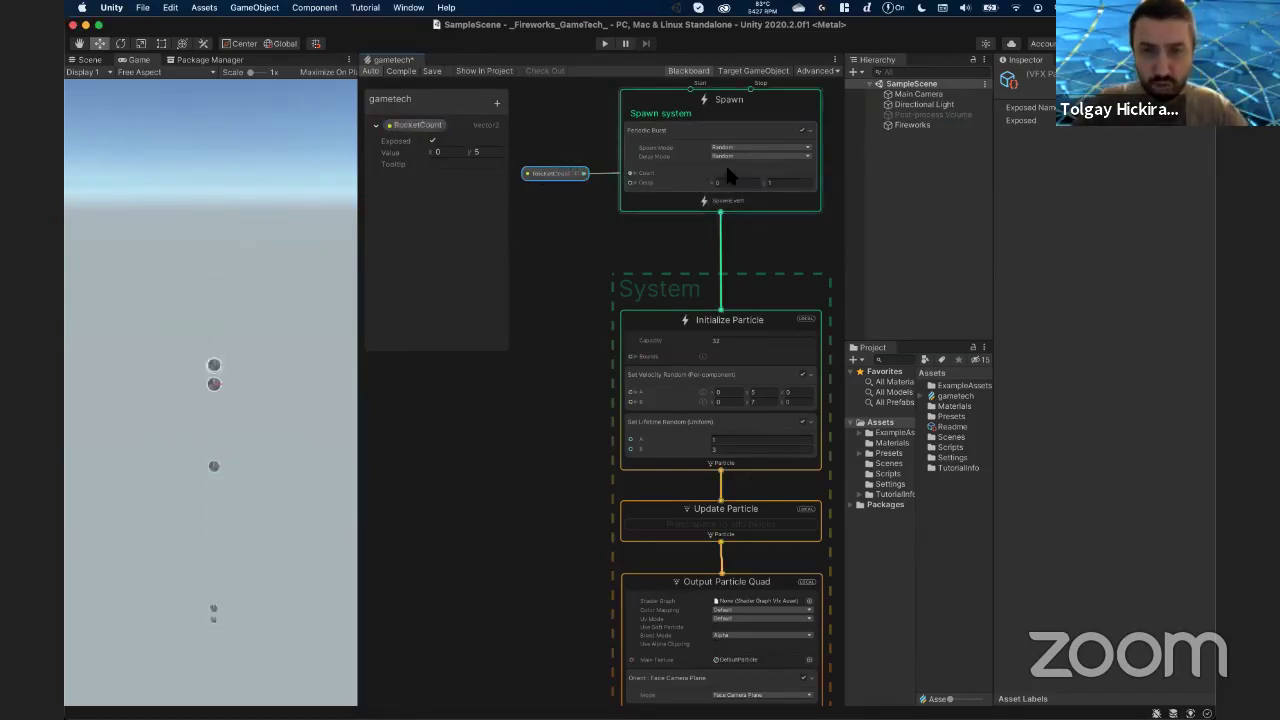
left_click(565, 174)
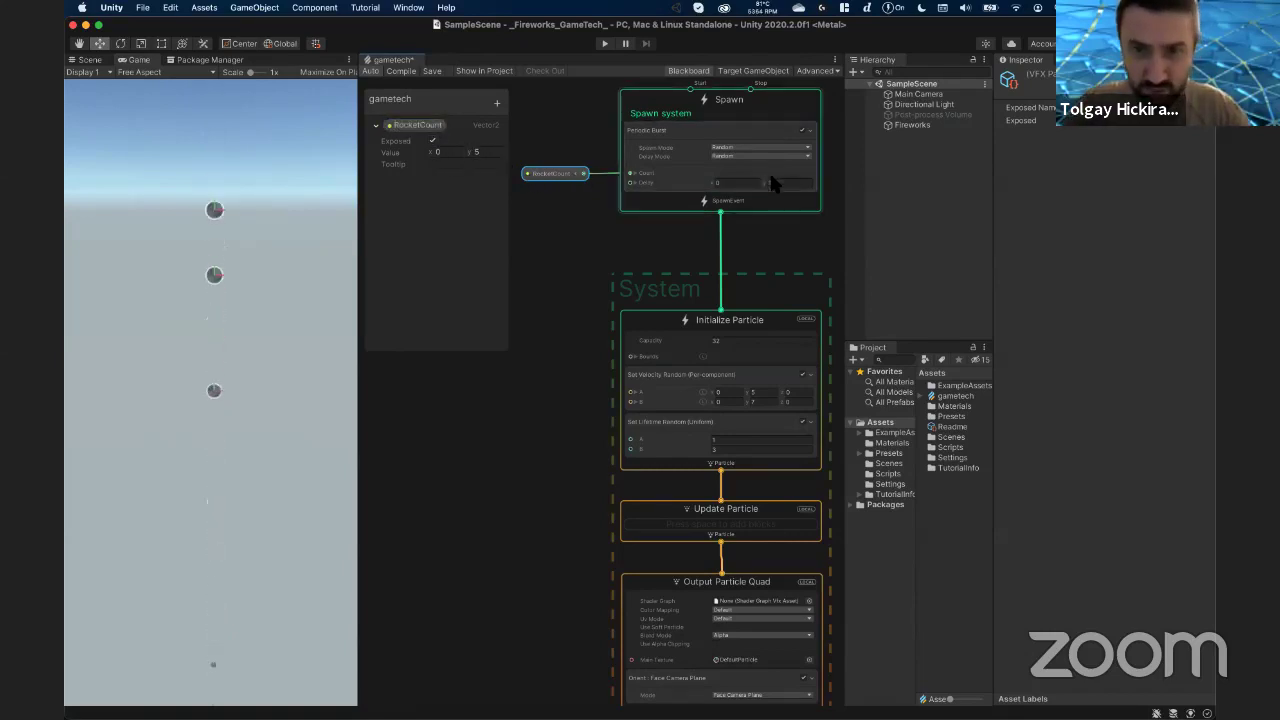
scroll(771, 168, "down", 2)
scroll(767, 172, "up", 5)
scroll(755, 178, "up", 3)
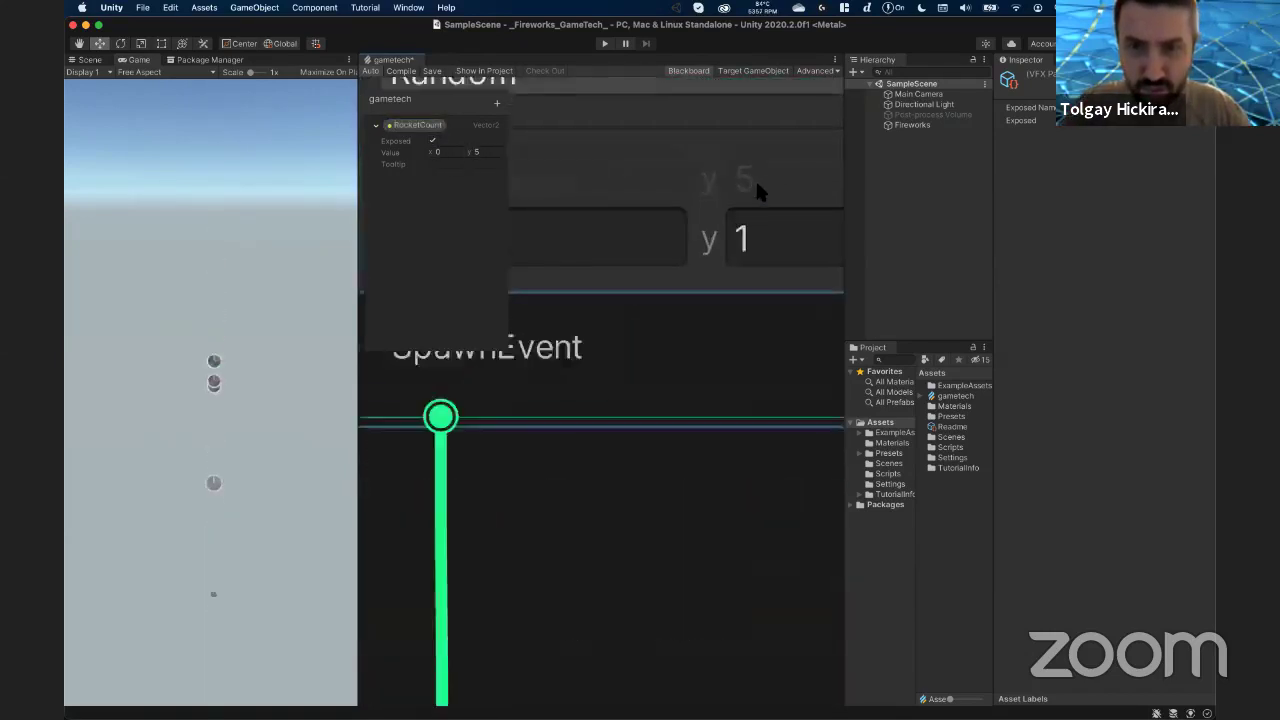
scroll(752, 179, "up", 2)
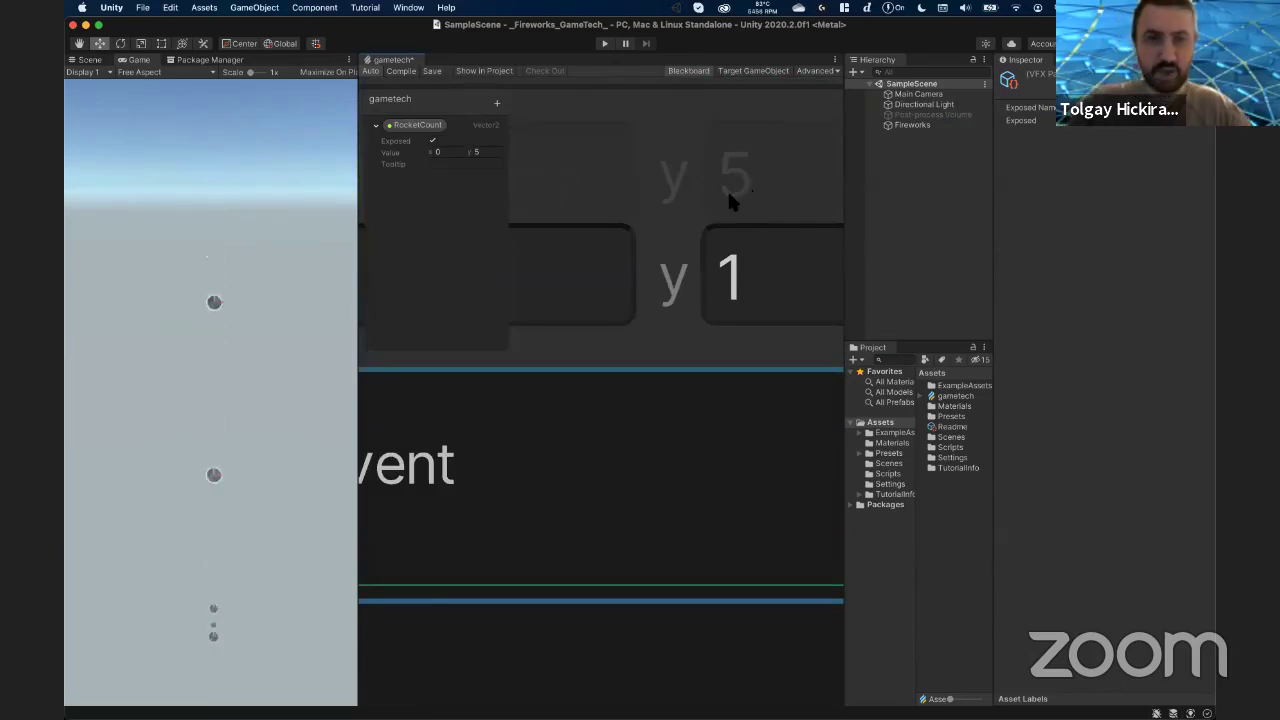
scroll(729, 203, "down", 3)
scroll(727, 206, "down", 3)
scroll(640, 222, "down", 4)
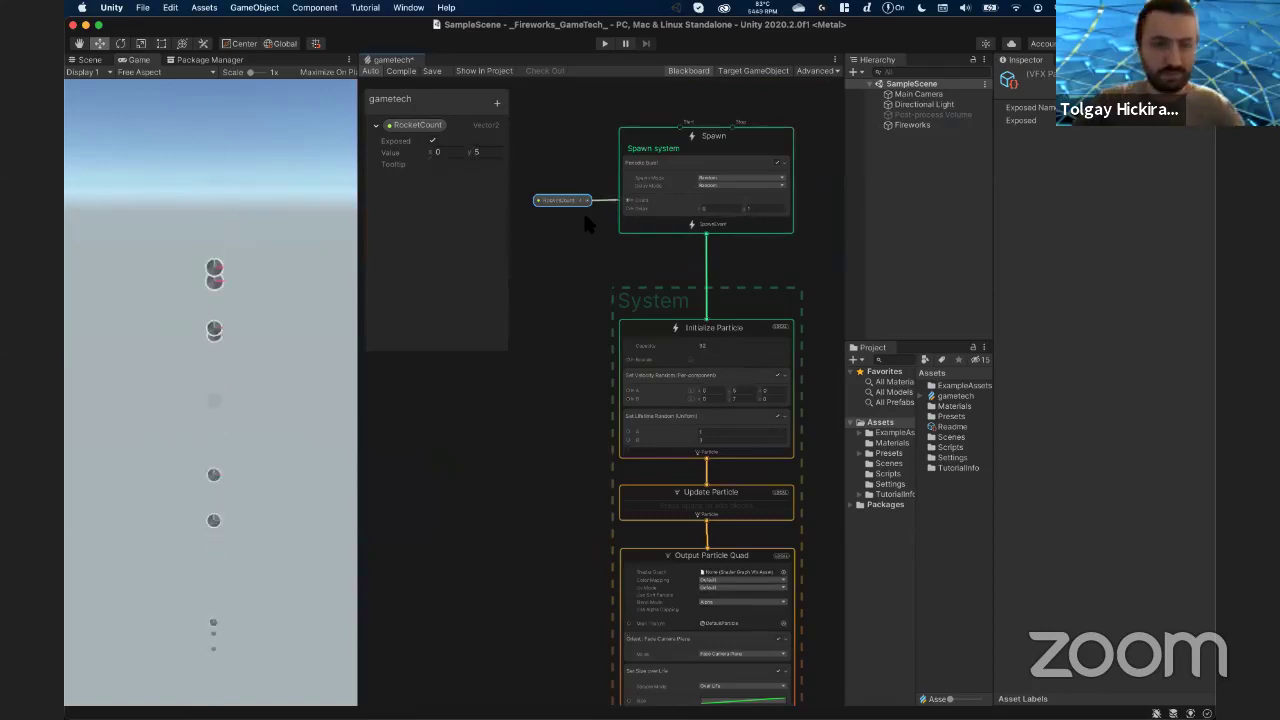
left_click(486, 152)
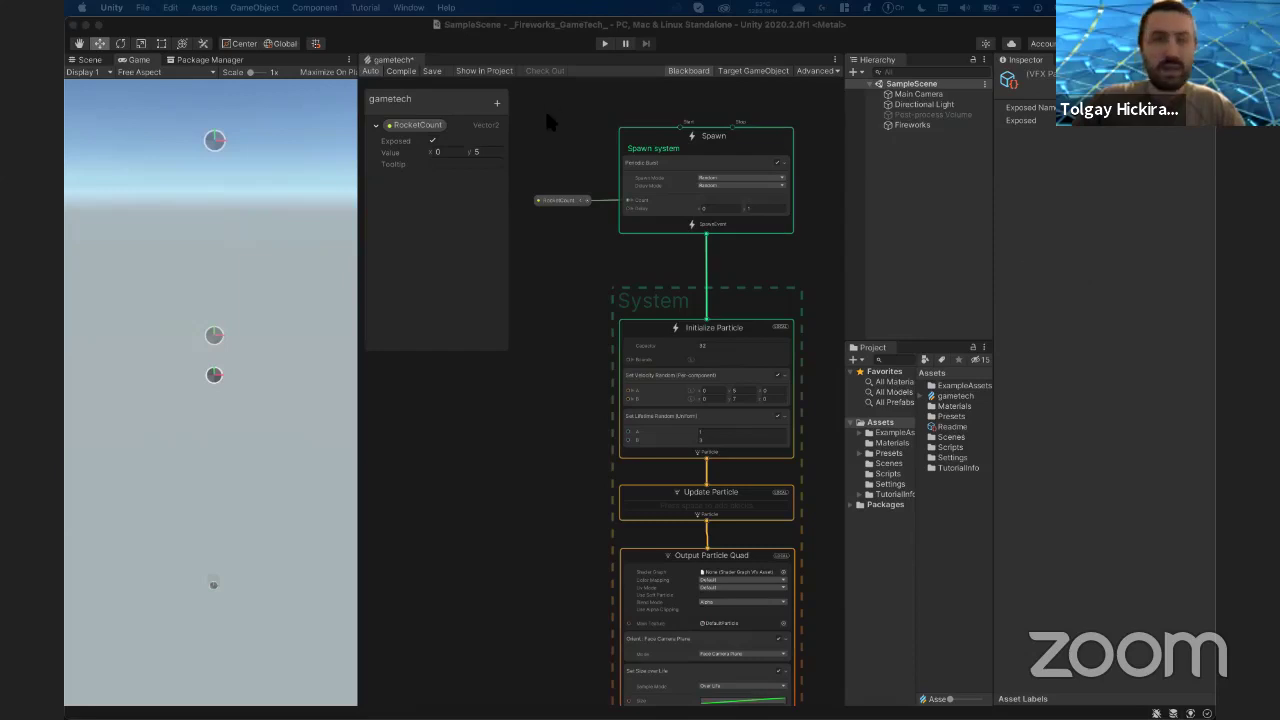
- Add a Vector2 property named RocketSpawnDelay with Y set to 1
left_click(497, 103)
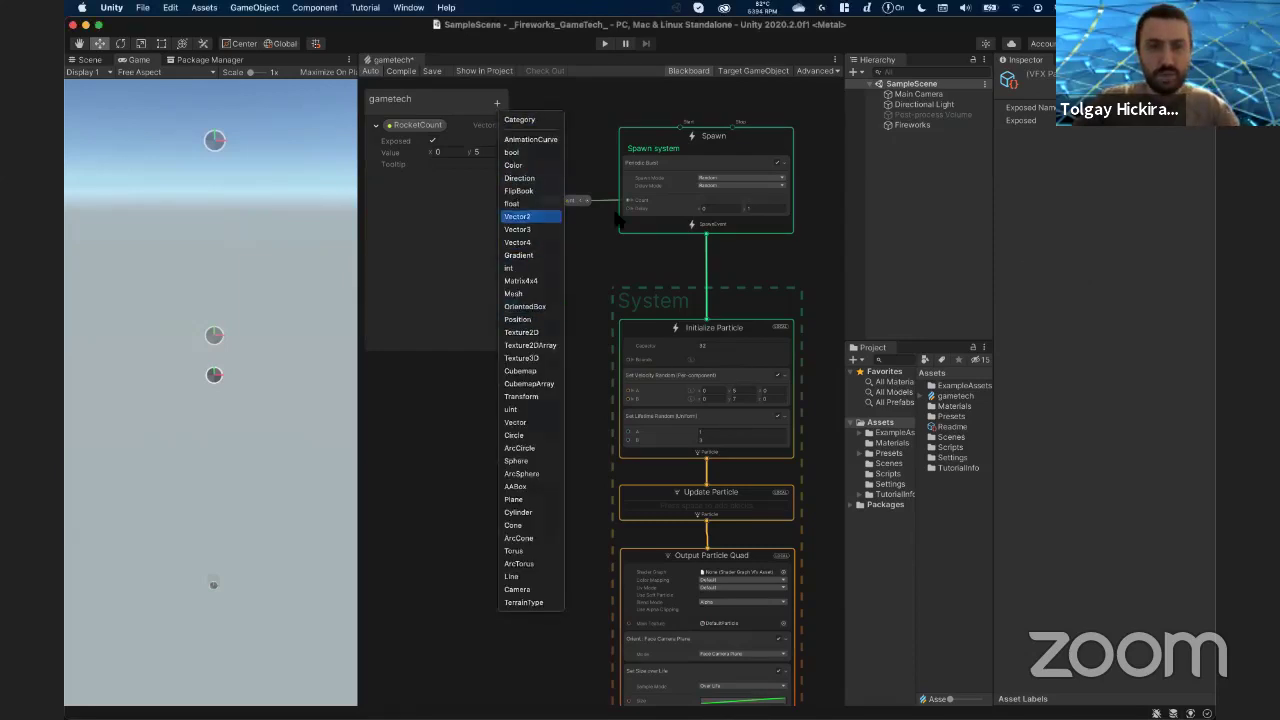
left_click(517, 216)
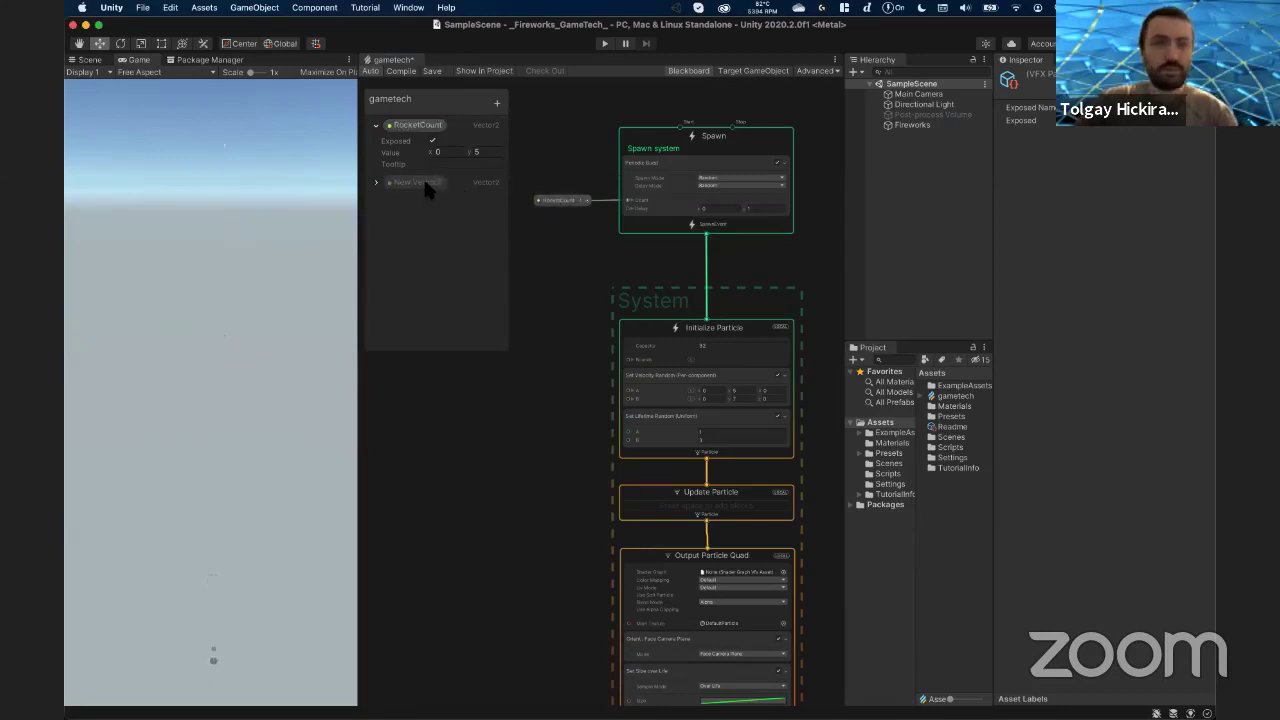
type("Rocket")
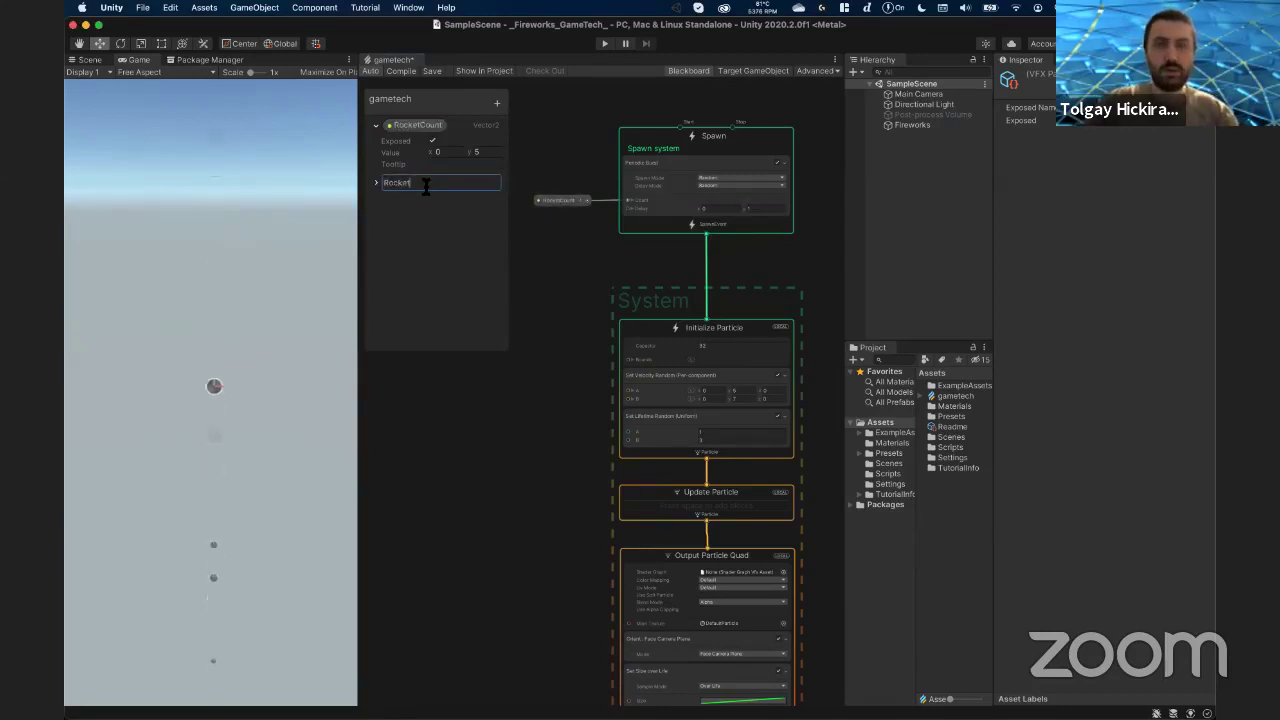
type("SpawnDelay")
key("Return")
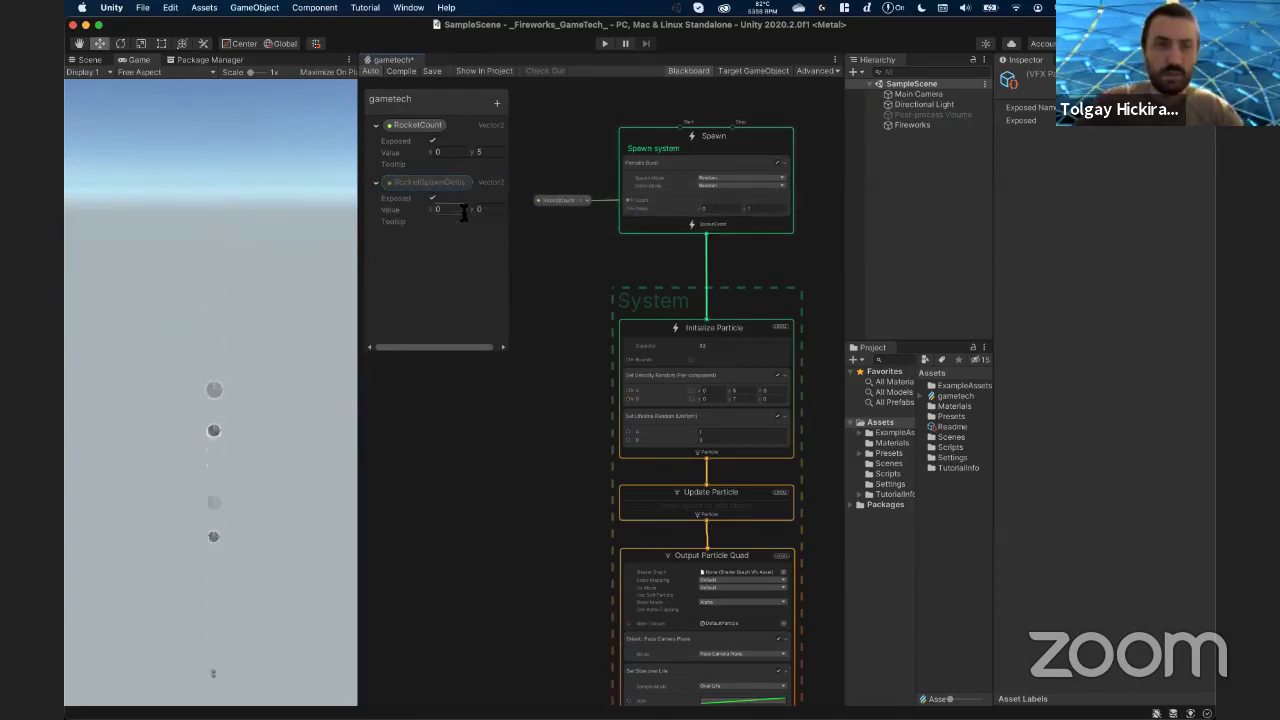
left_click(500, 210)
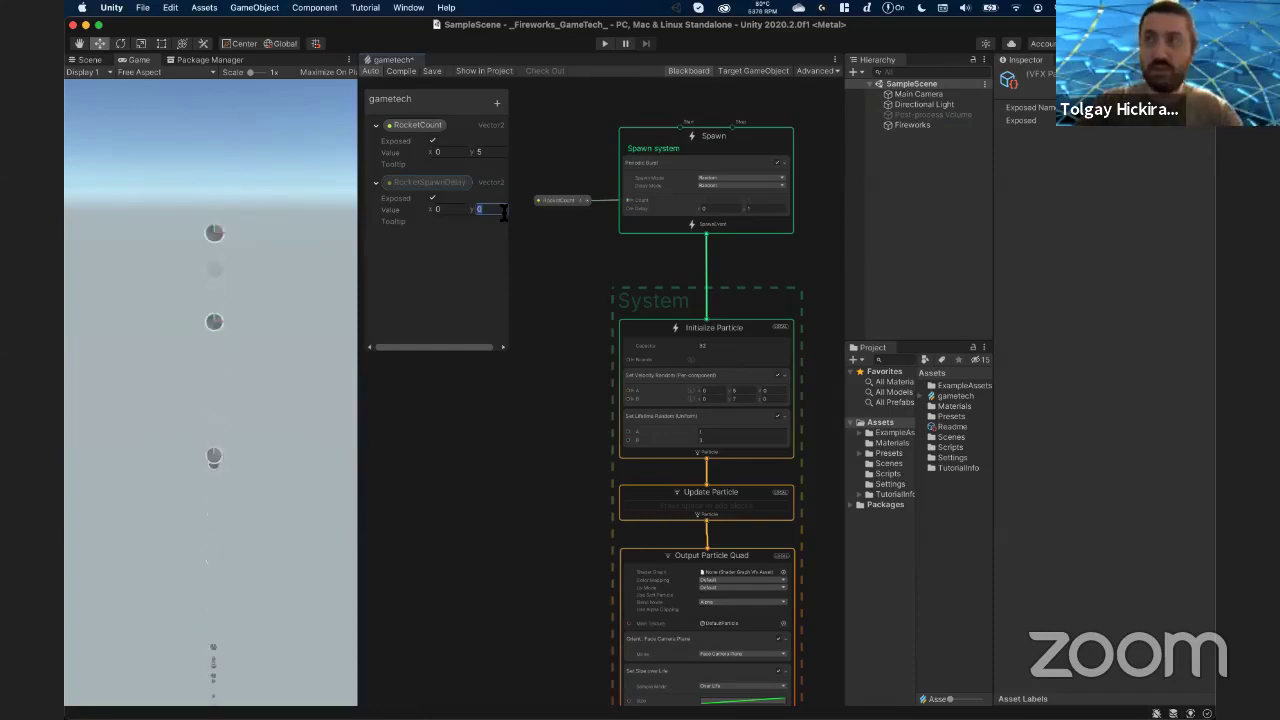
type("1")
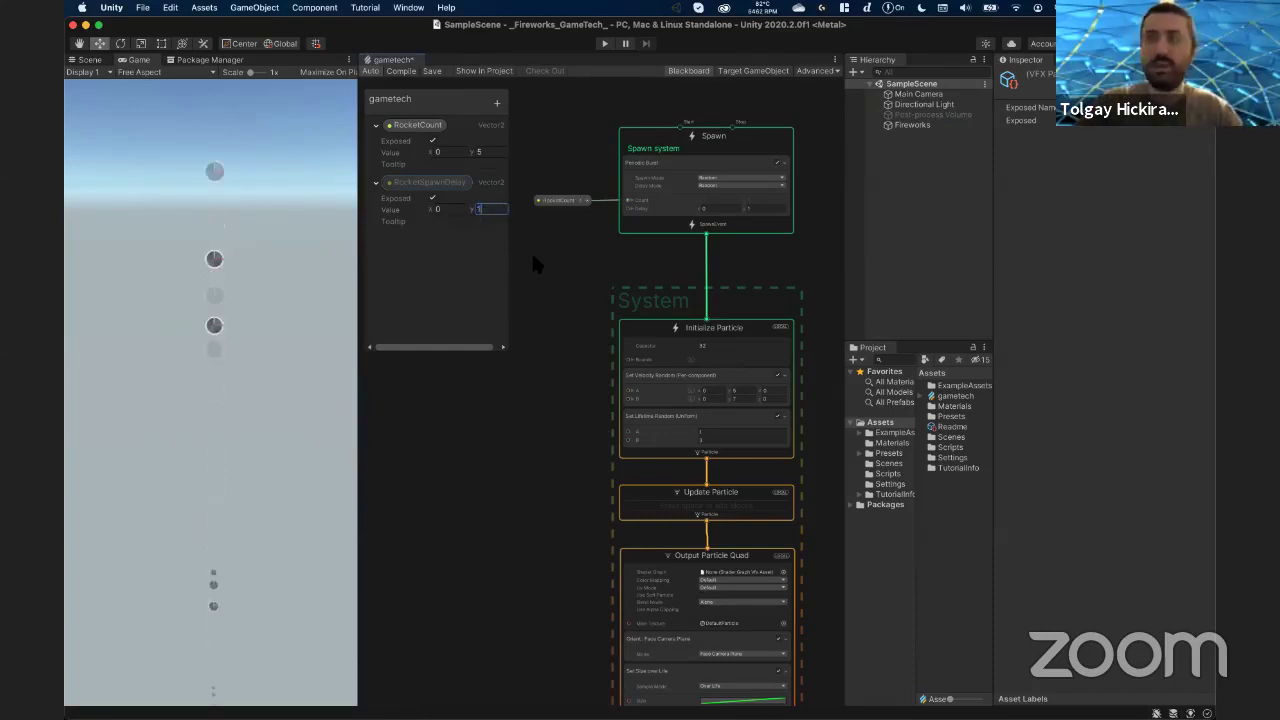
left_click(533, 258)
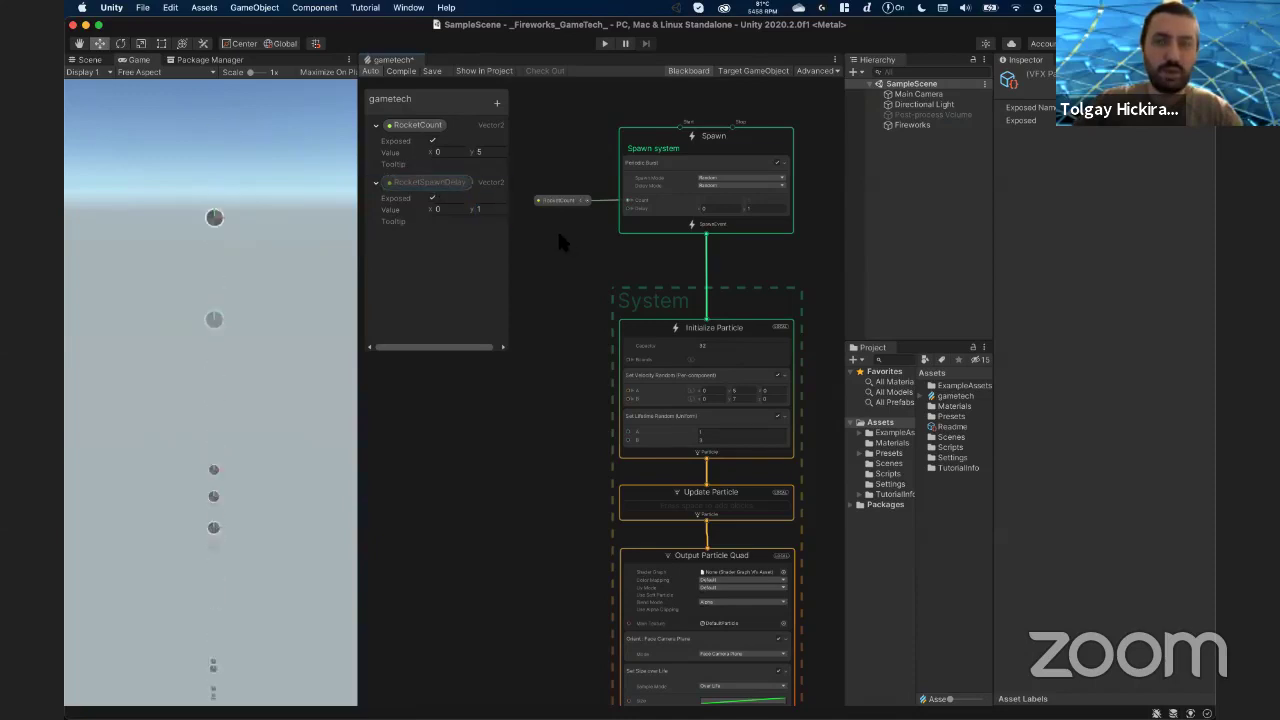
- Wire a RocketSpawnDelay node into the Spawn Delay port and lower RocketCount's Y to 3
left_click_drag(557, 236, 592, 229)
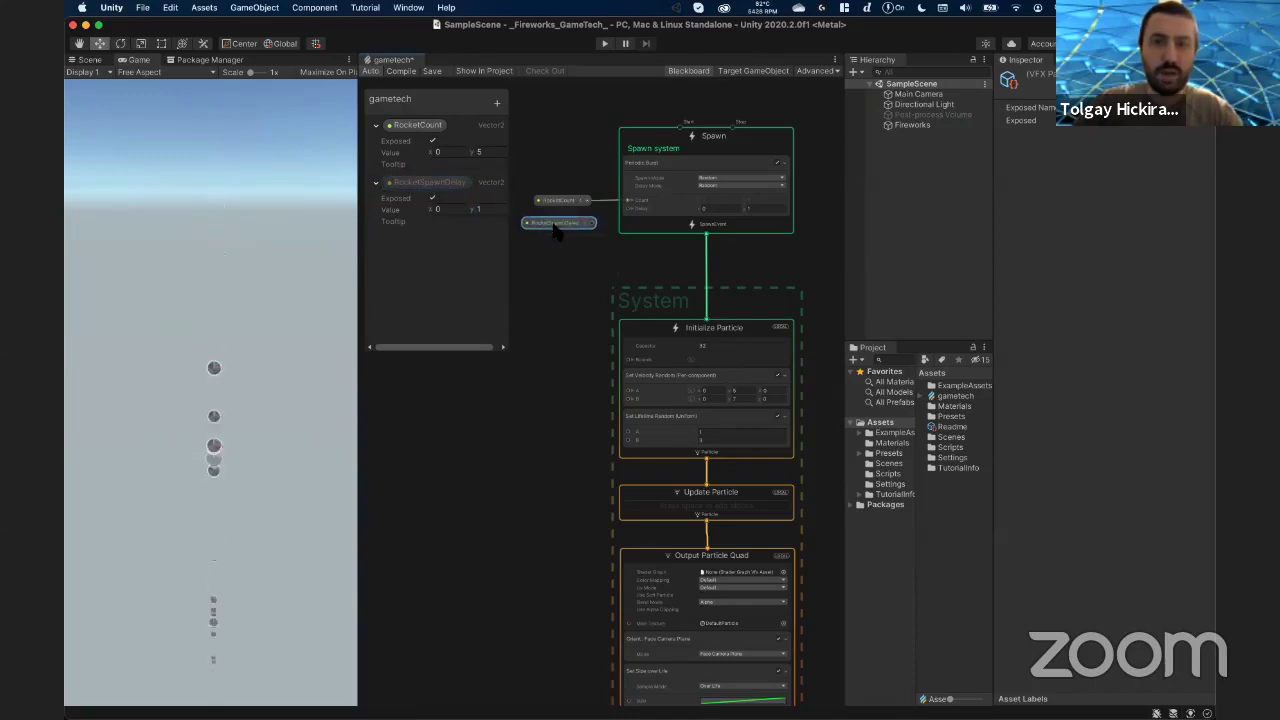
left_click_drag(592, 225, 628, 208)
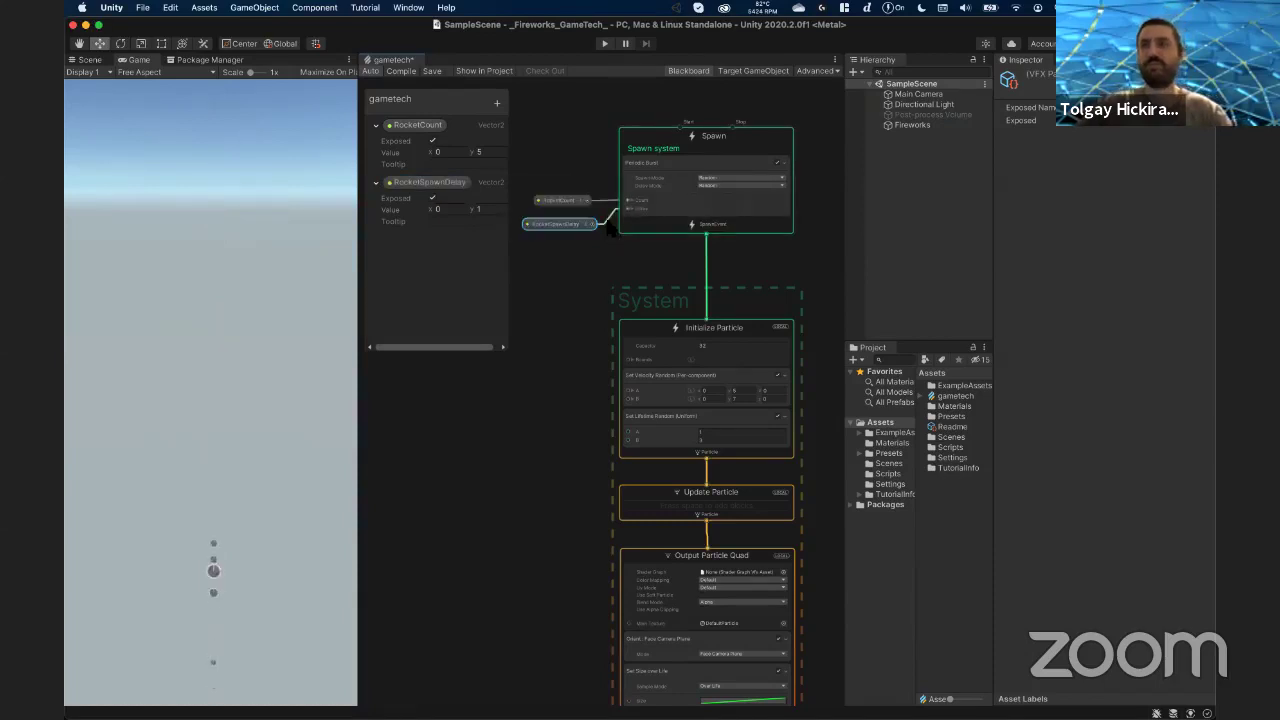
left_click(487, 152)
type("3")
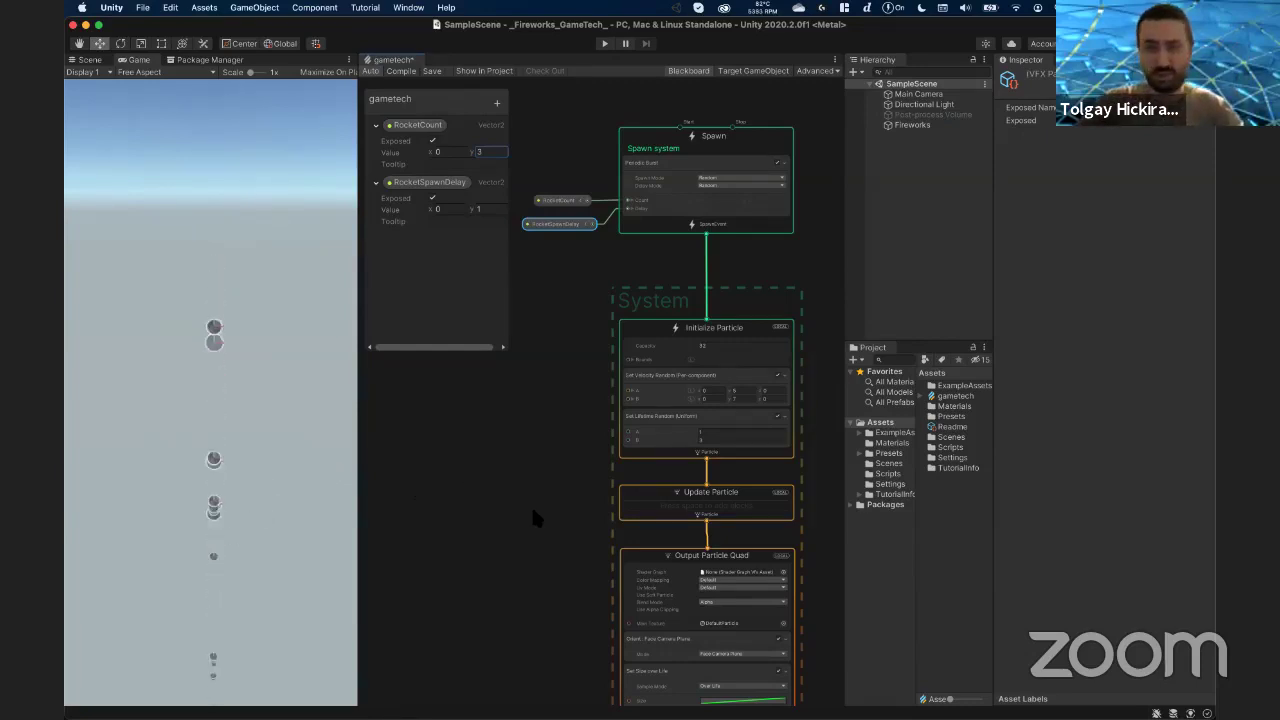
middle_click_drag(549, 482, 551, 454)
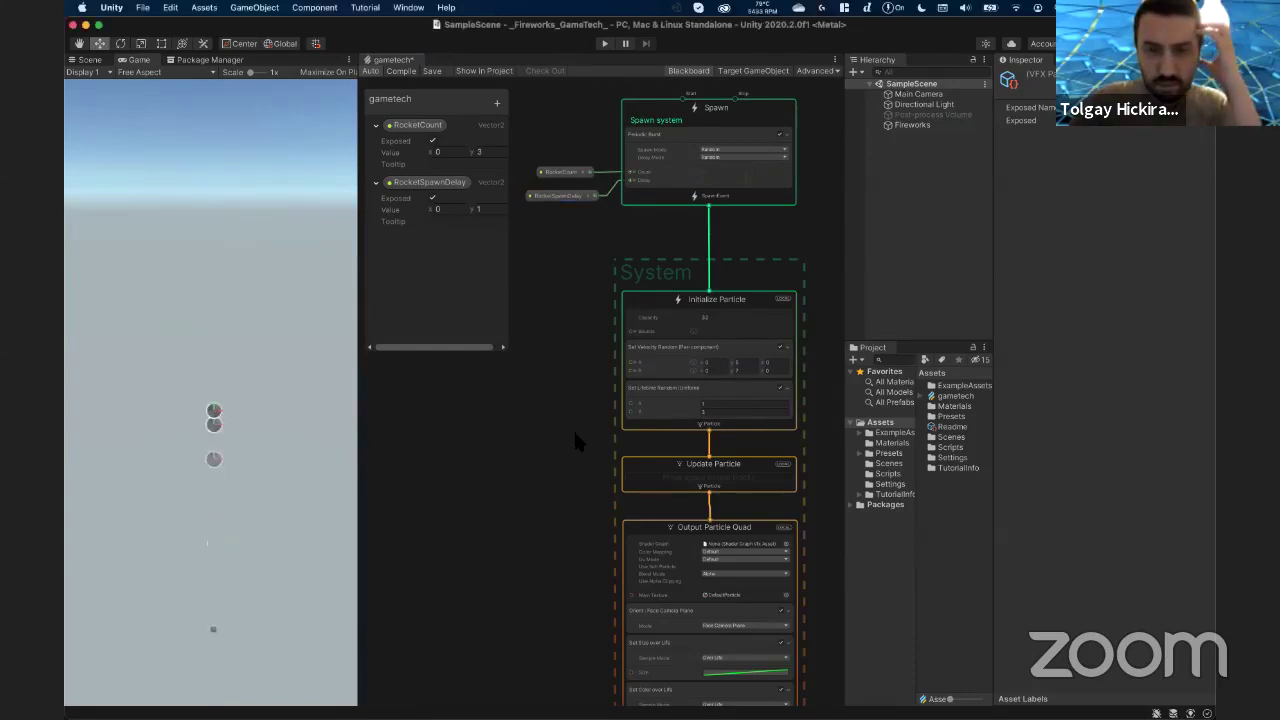
- Set the Set Lifetime Random block's B value to 1.3 and return to the Scene view
scroll(573, 428, "down", 2)
scroll(575, 436, "up", 1)
scroll(584, 436, "up", 1)
scroll(553, 428, "up", 1)
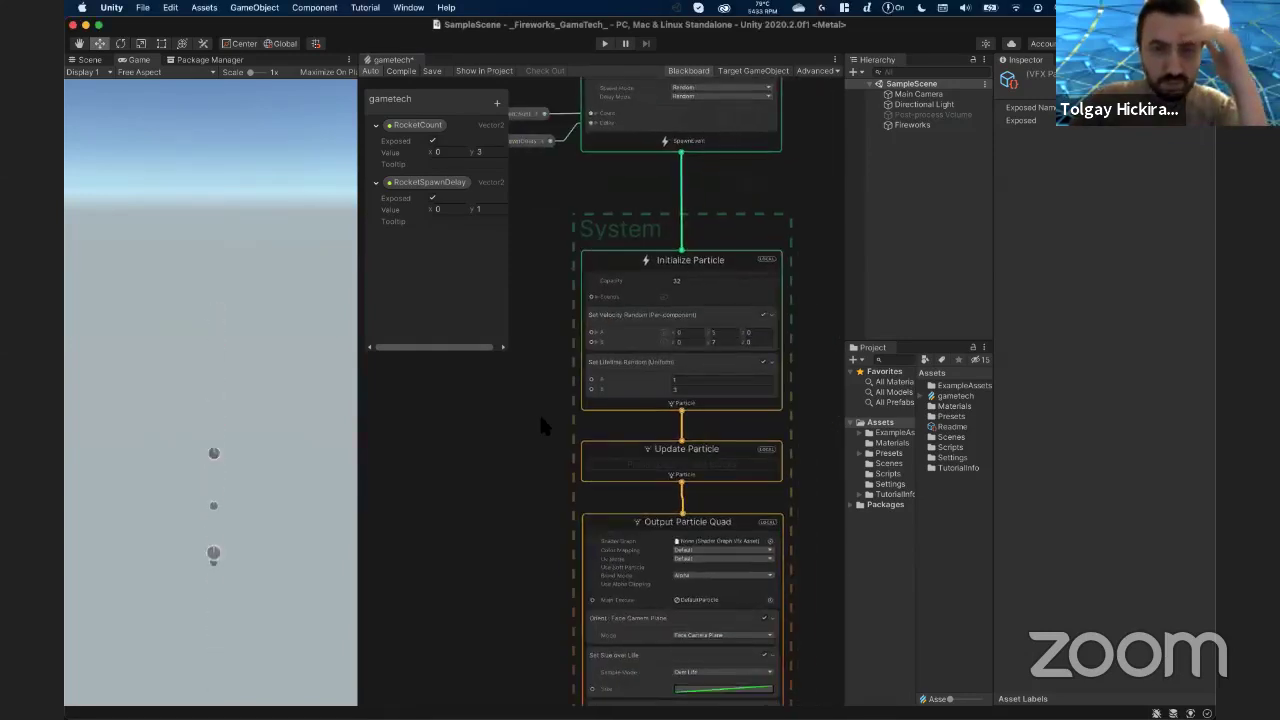
scroll(543, 423, "up", 1)
left_click(690, 389)
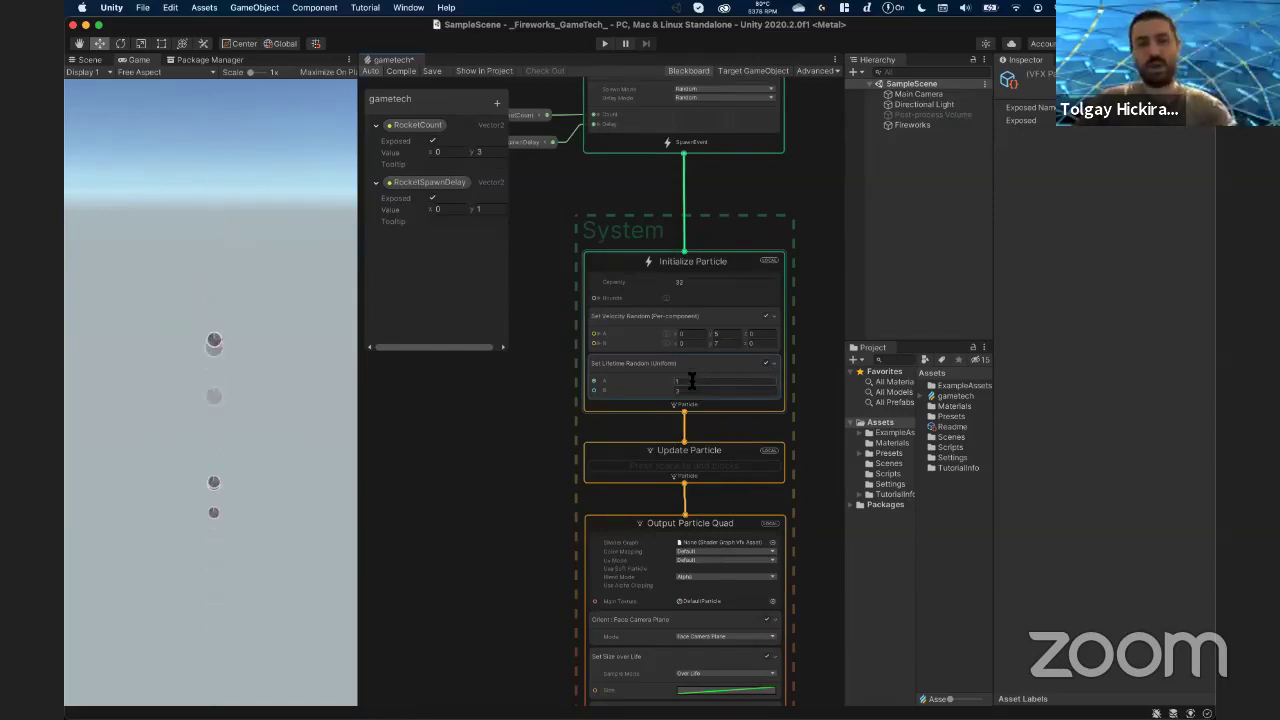
left_click(690, 381)
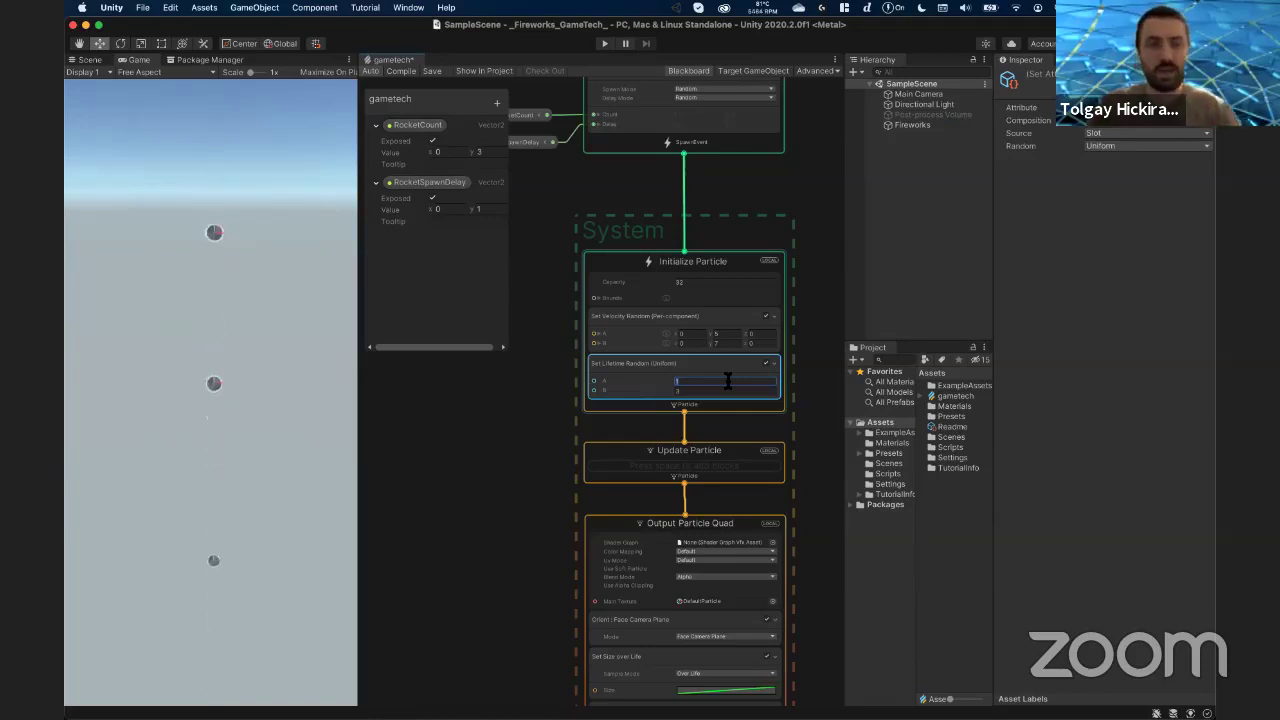
key("Tab")
type("1.5")
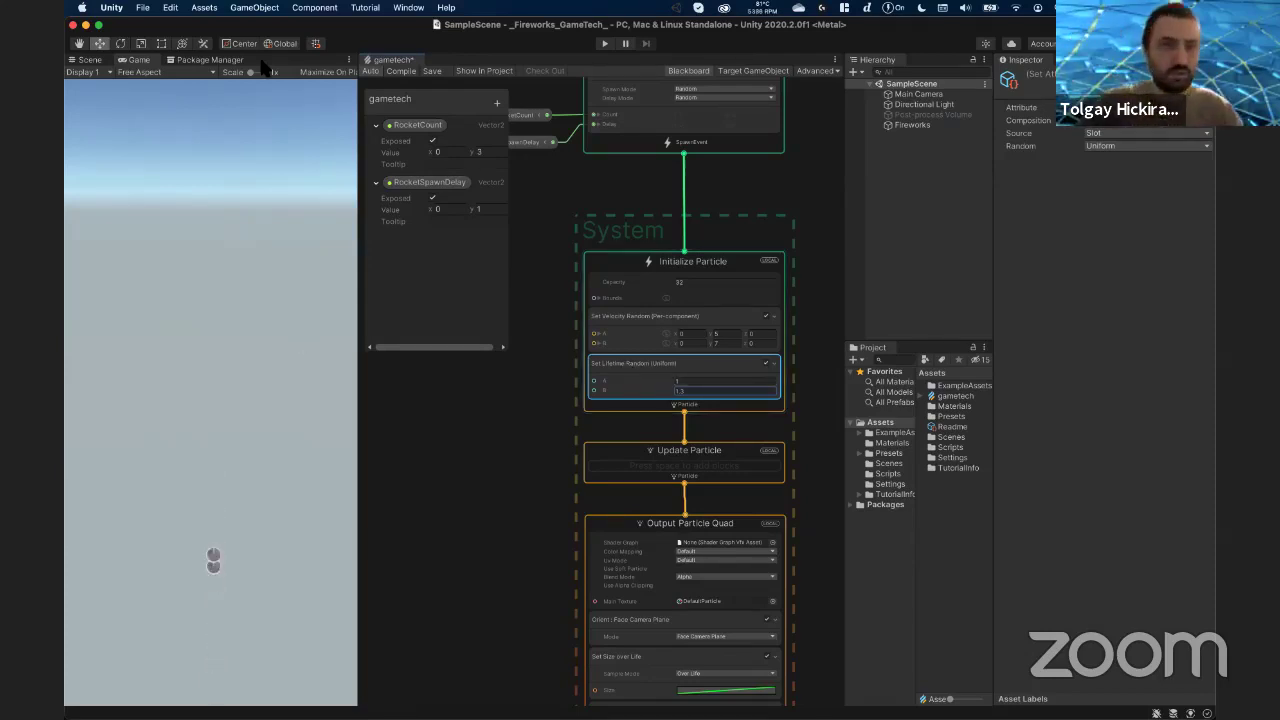
left_click(88, 59)
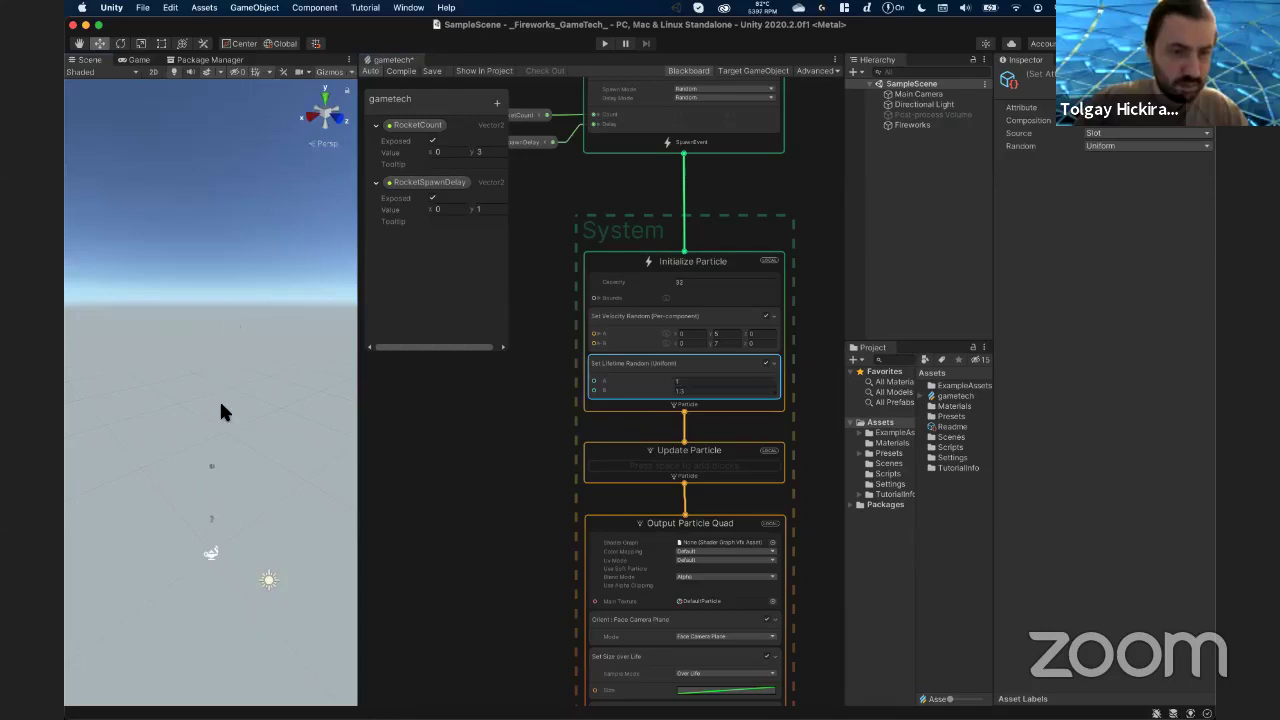
- Give the random velocity an upward Y range of 8 to 10, then bring up Update Particle's block list
left_click(716, 333)
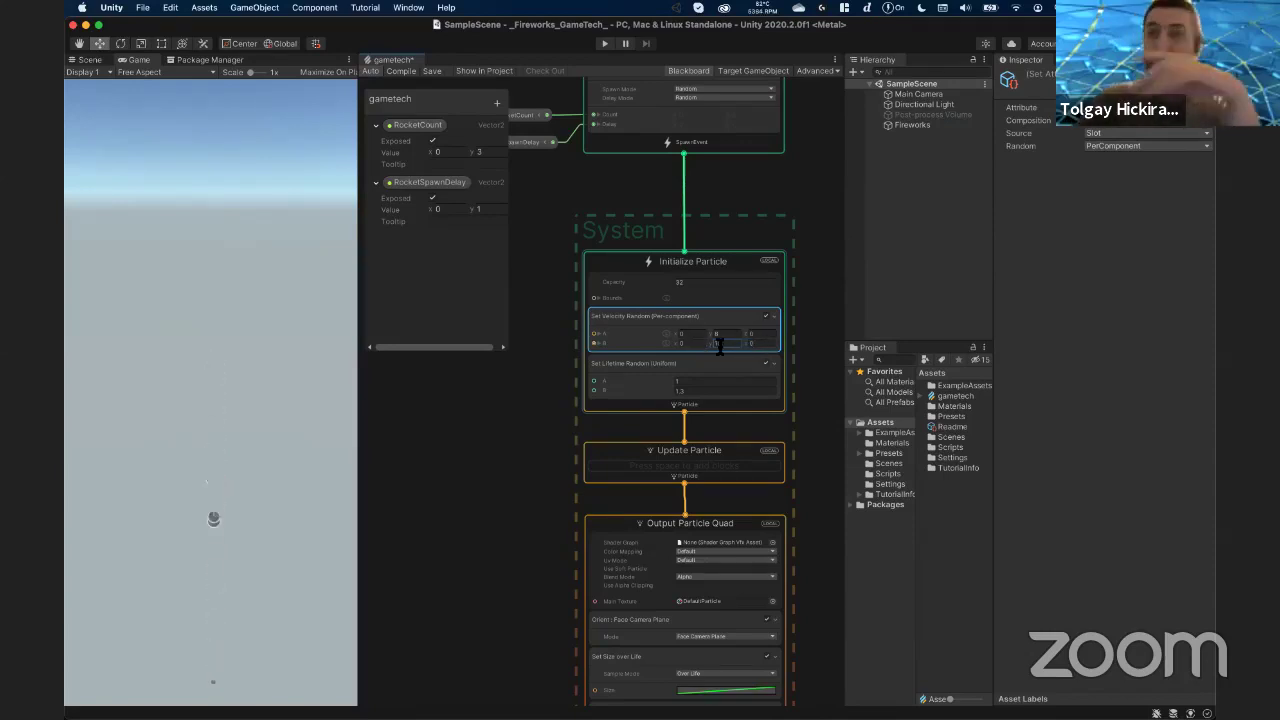
type("10")
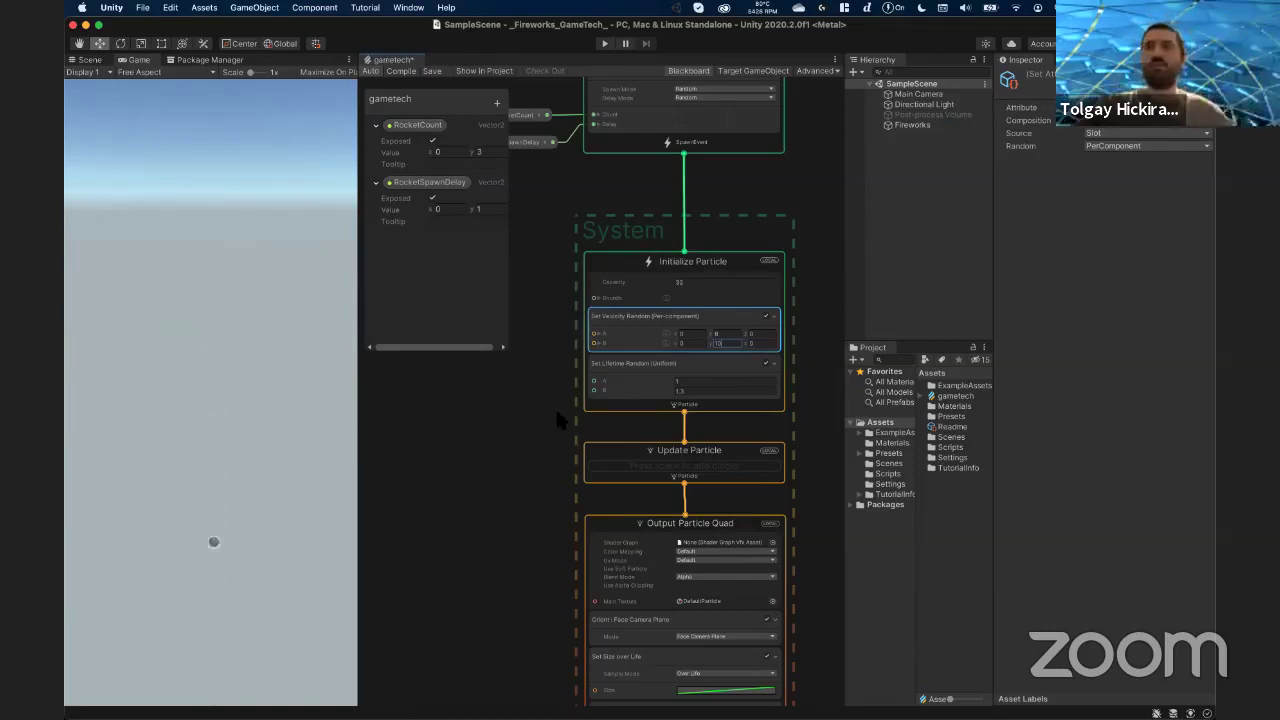
left_click(669, 459)
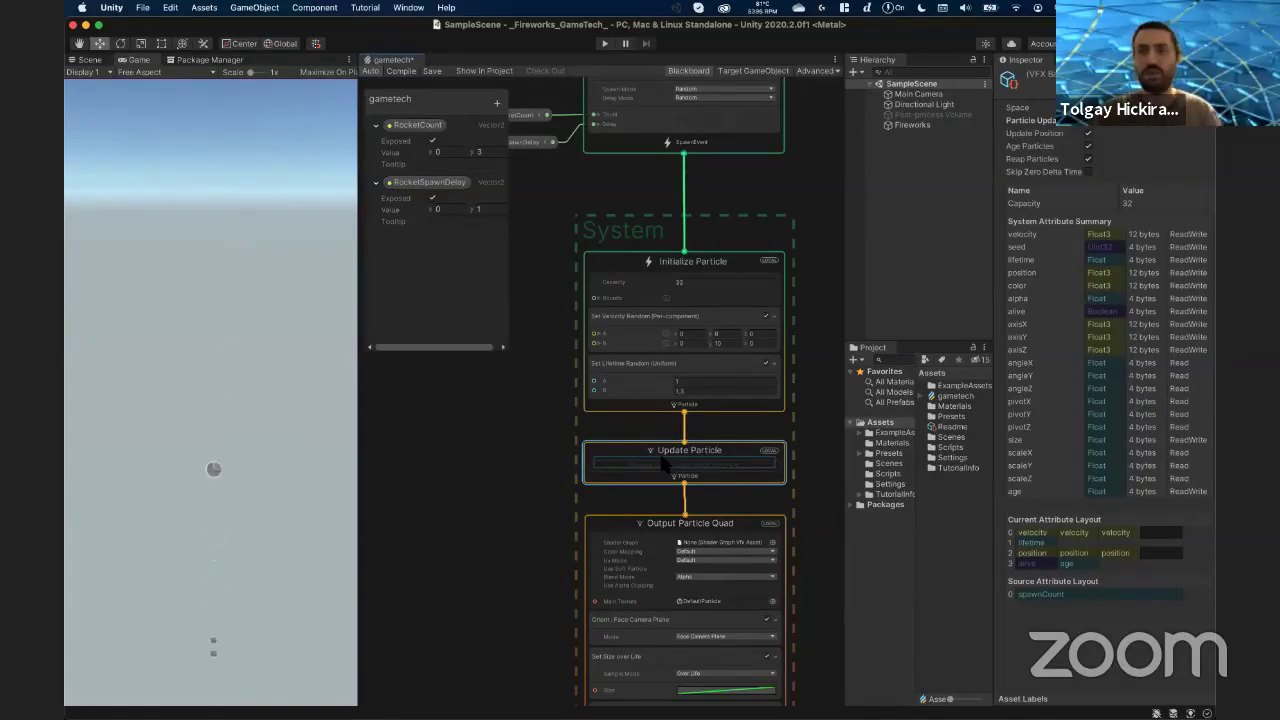
key("space")
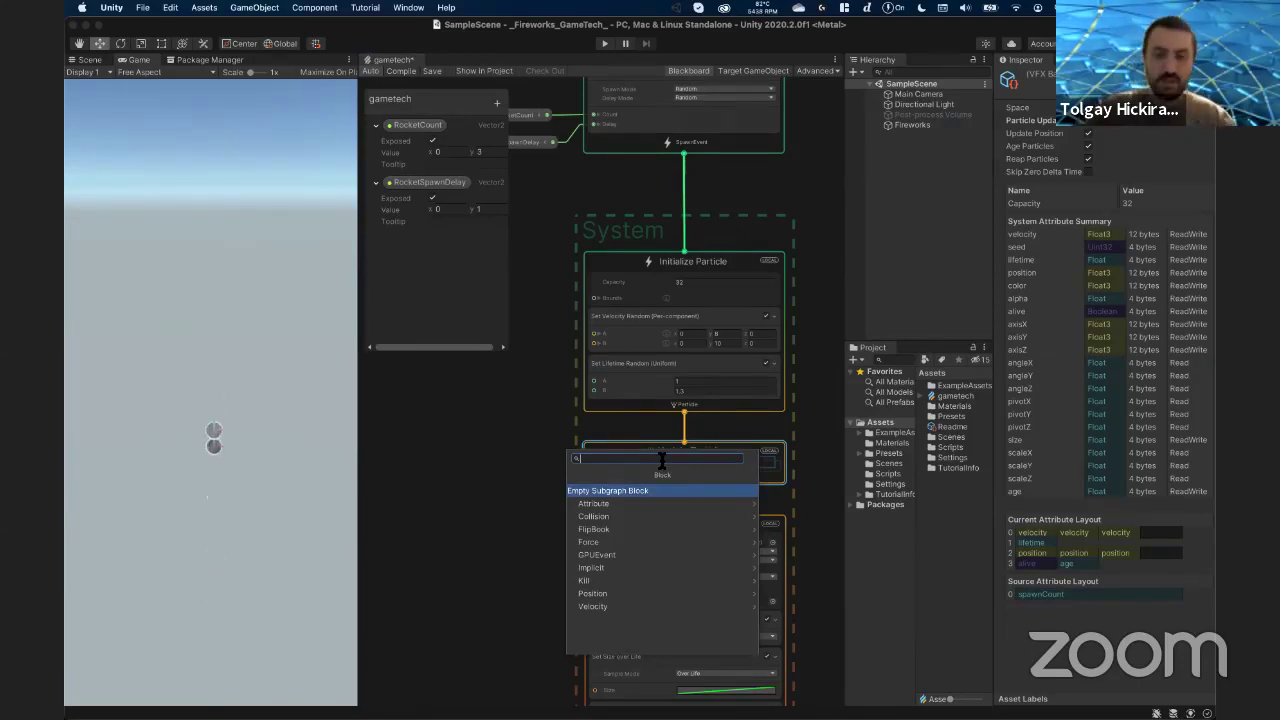
- Search 'gravite' and add the Gravity (Force) block, pulling particles down at -9.81 on Y
type("gravite")
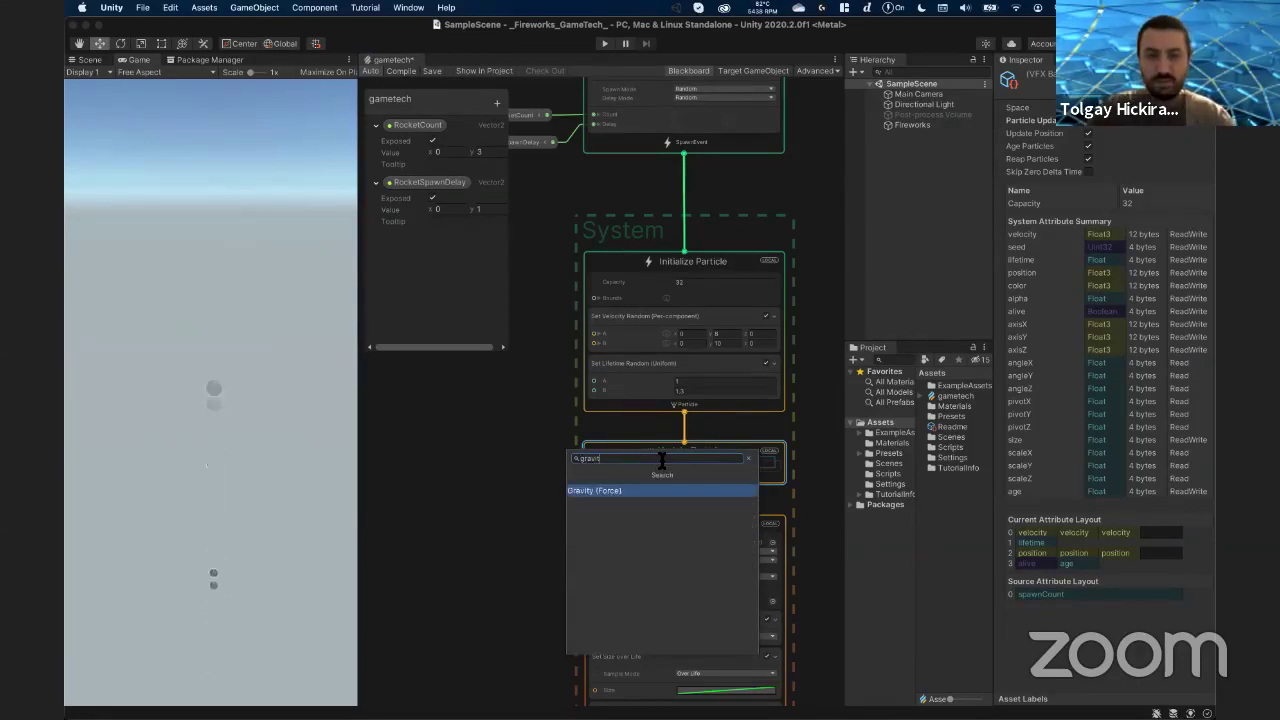
key("Return")
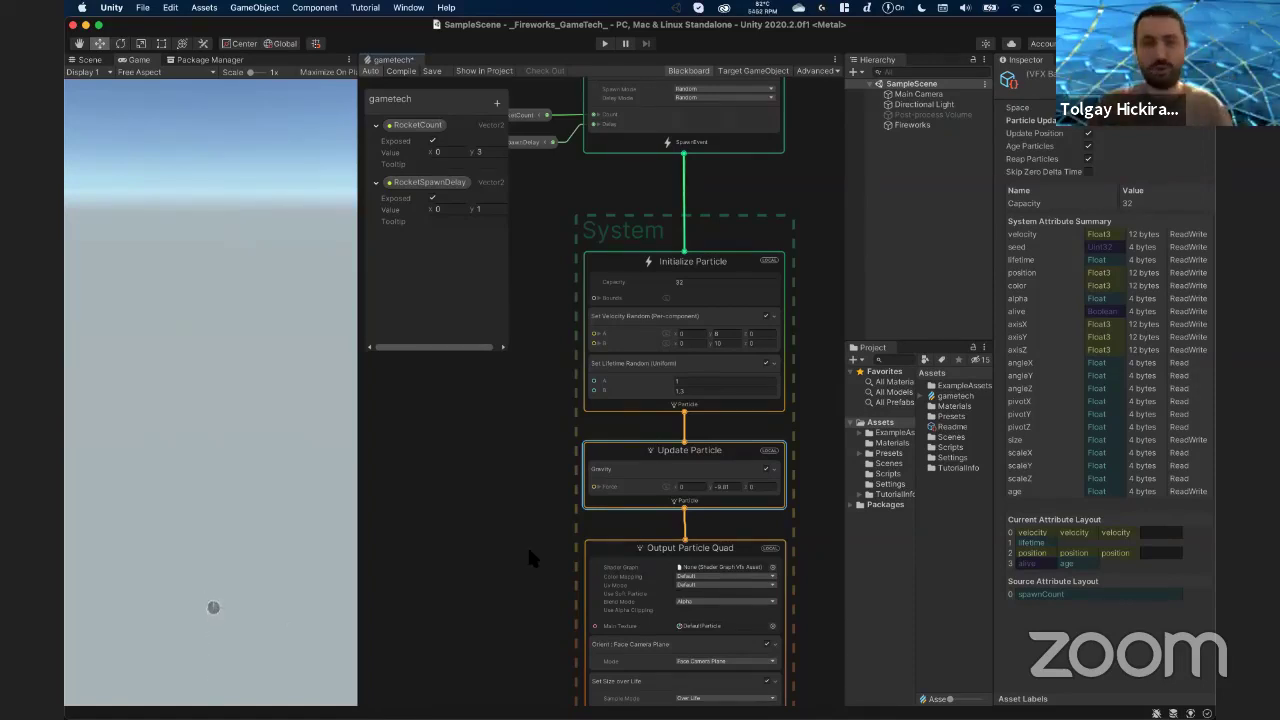
- Set the random velocity's lower Y bound to 15 and update the upper Y bound
left_click(717, 333)
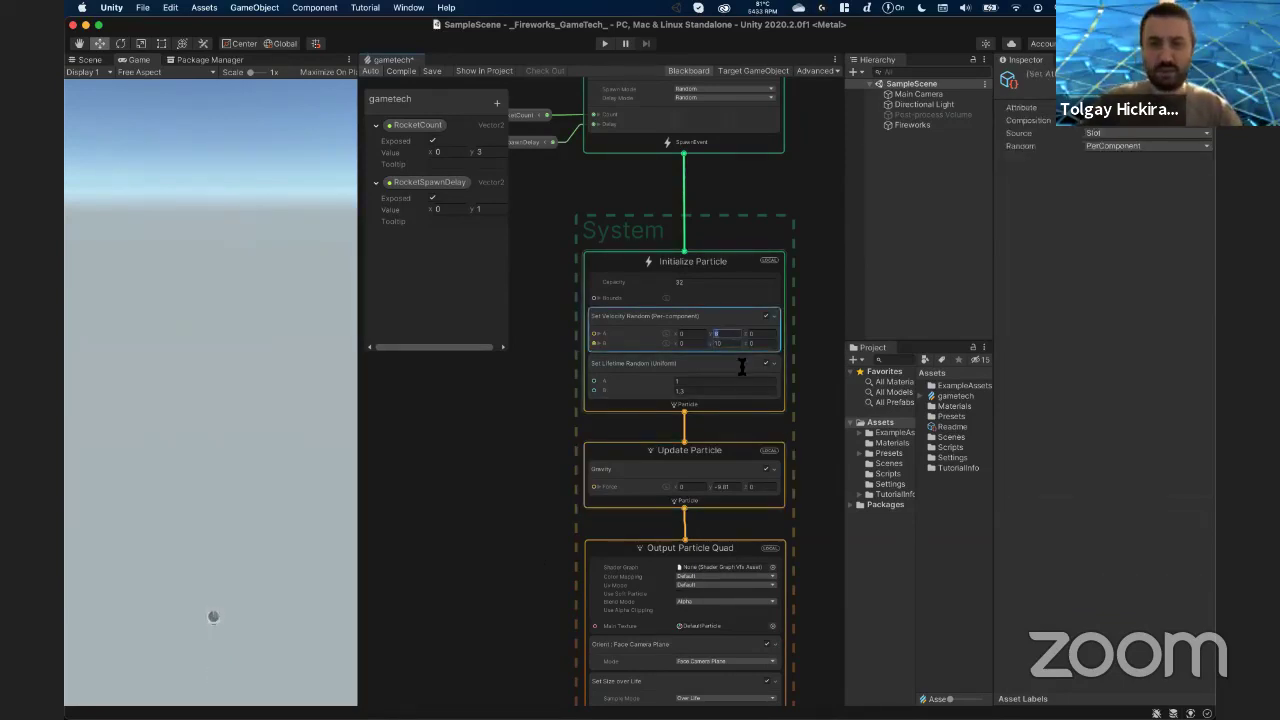
type("1015")
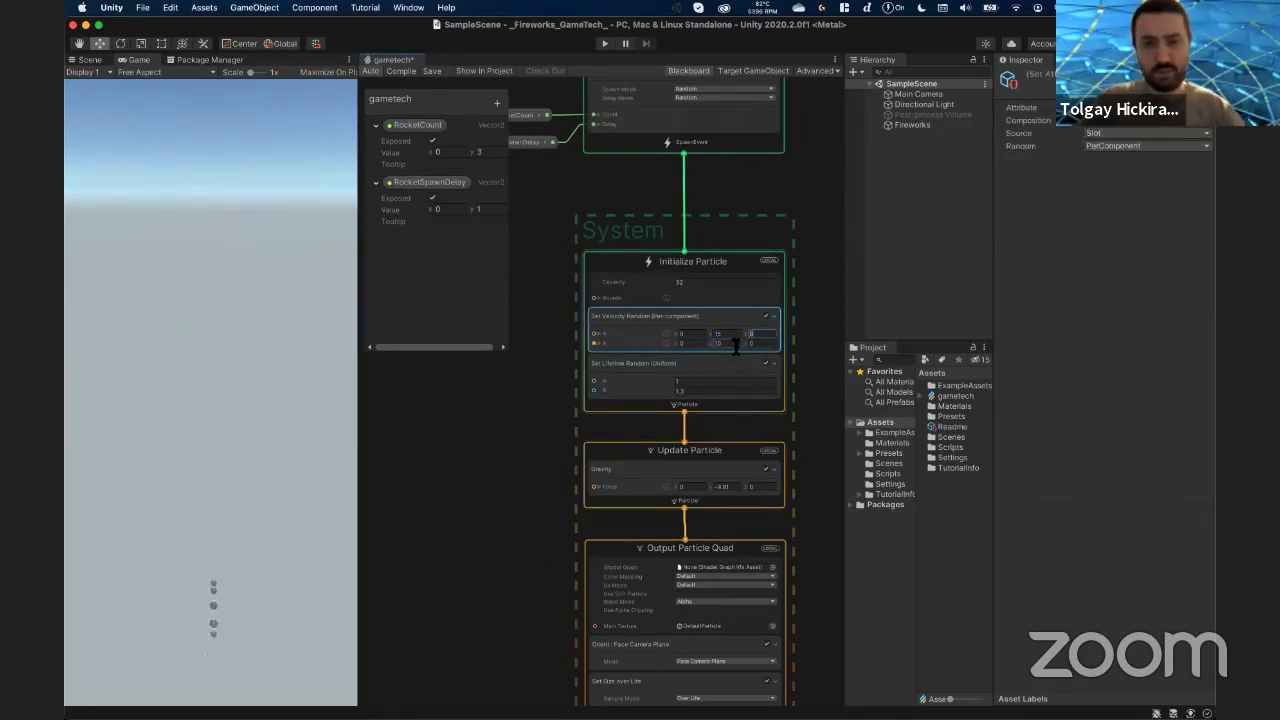
key("Tab")
key("Tab")
key("Tab")
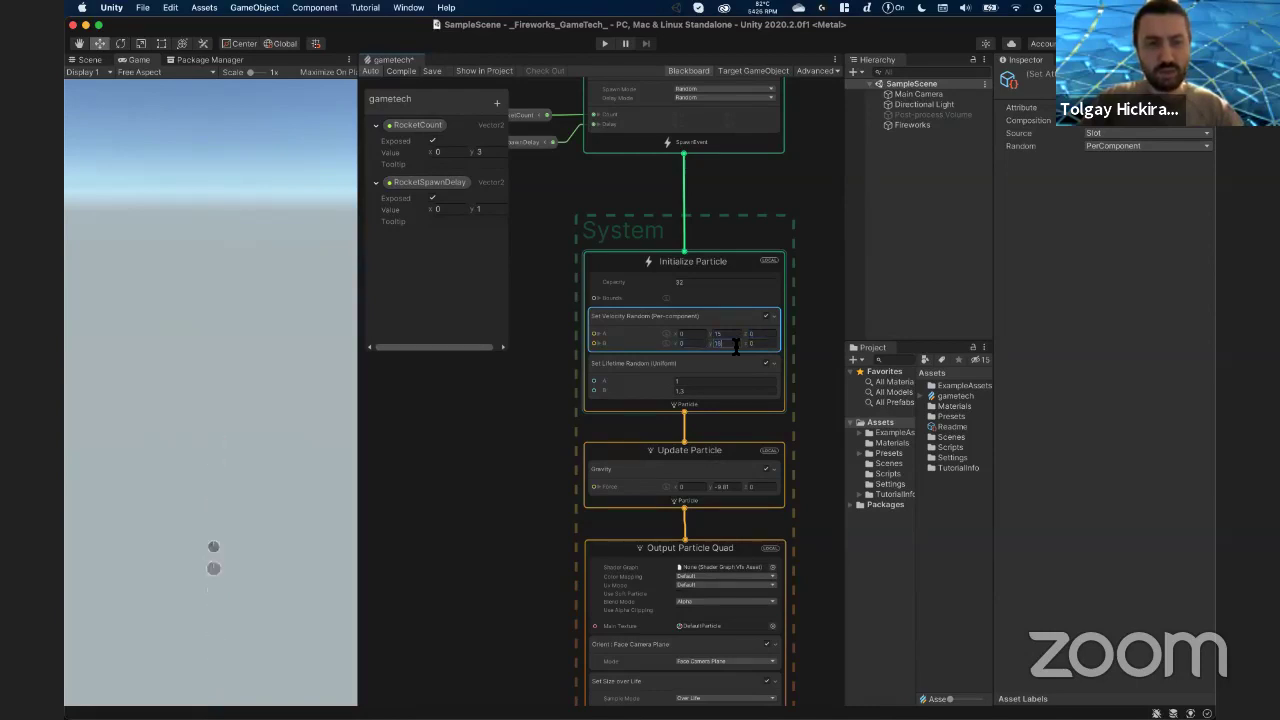
type("15")
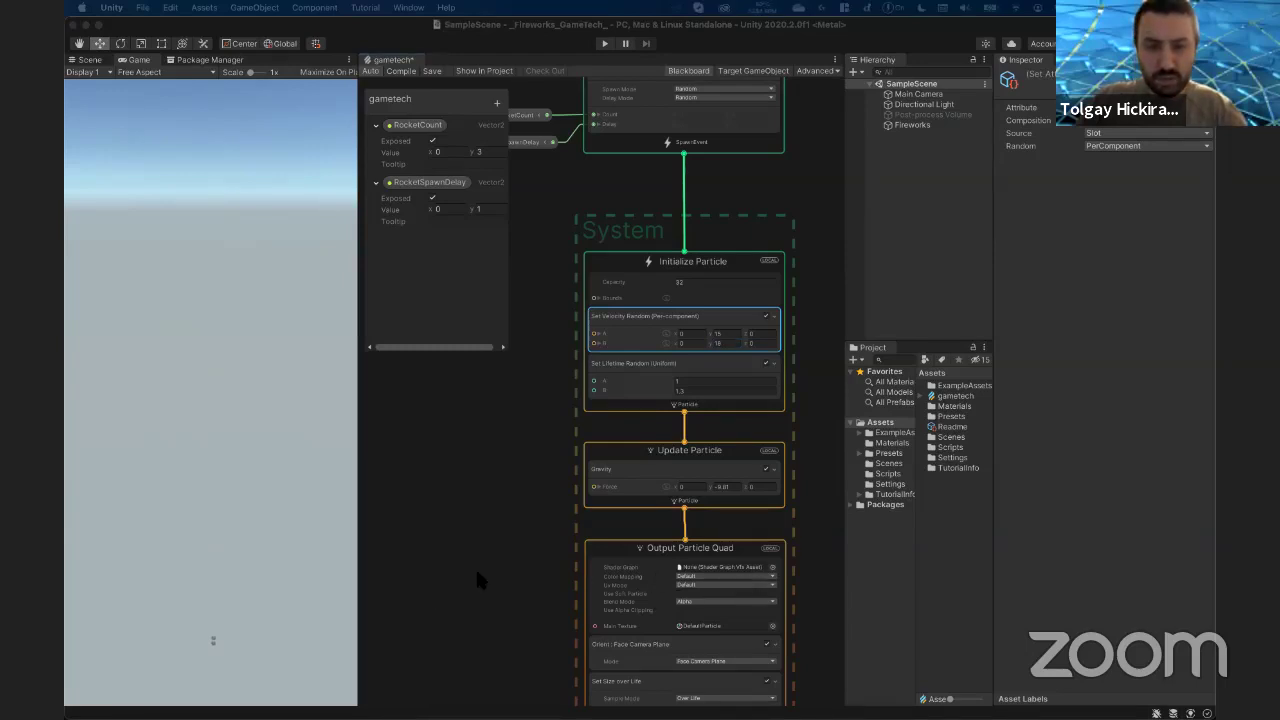
scroll(477, 578, "down", 1)
scroll(520, 515, "down", 2)
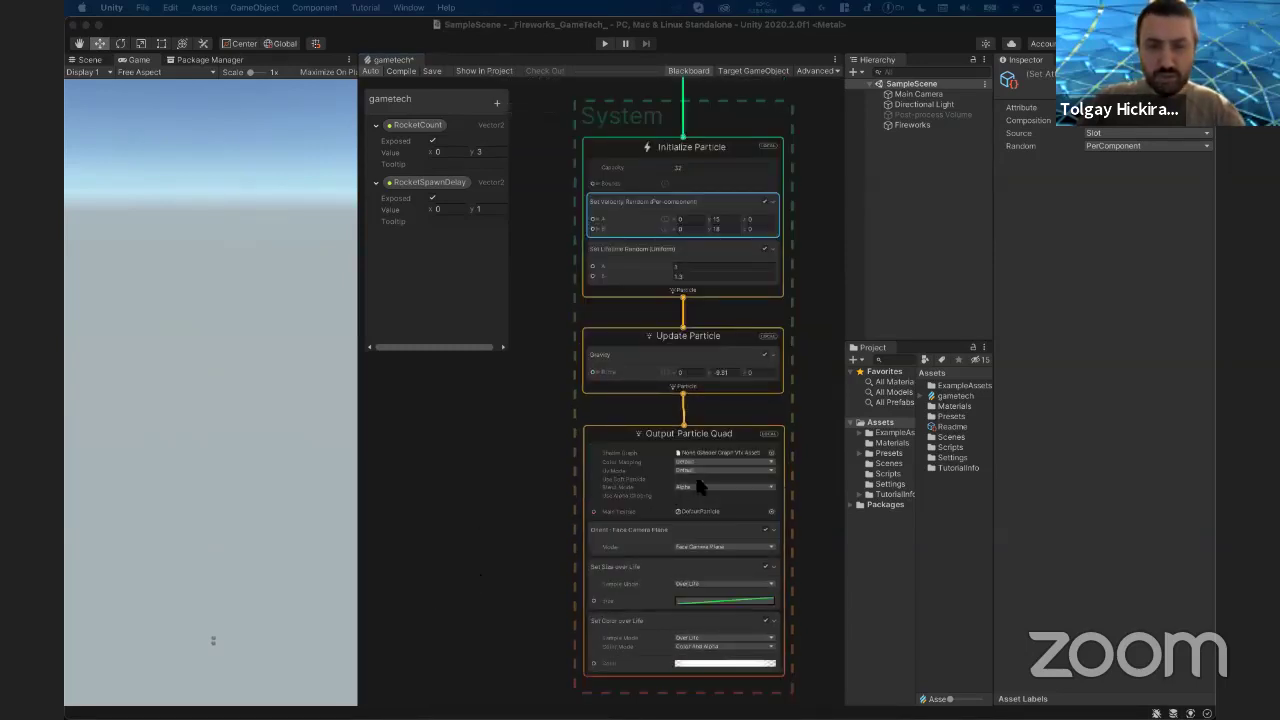
left_click(495, 484)
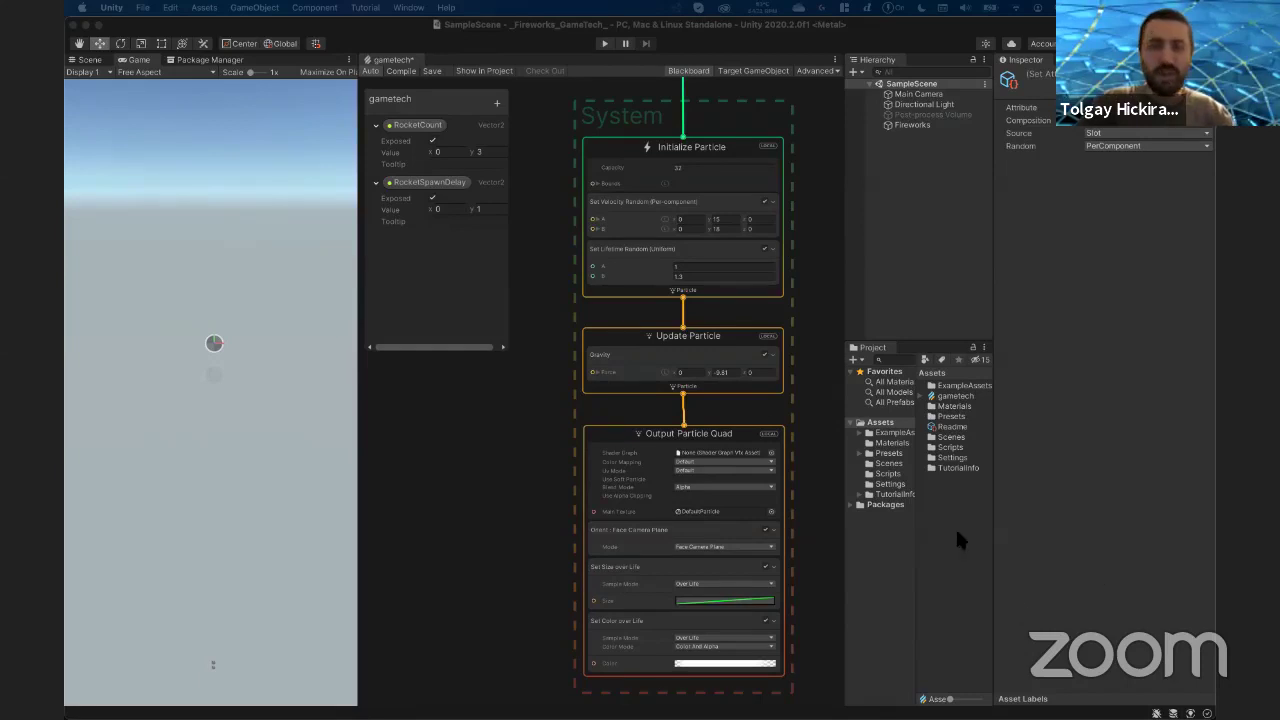
left_click(713, 447)
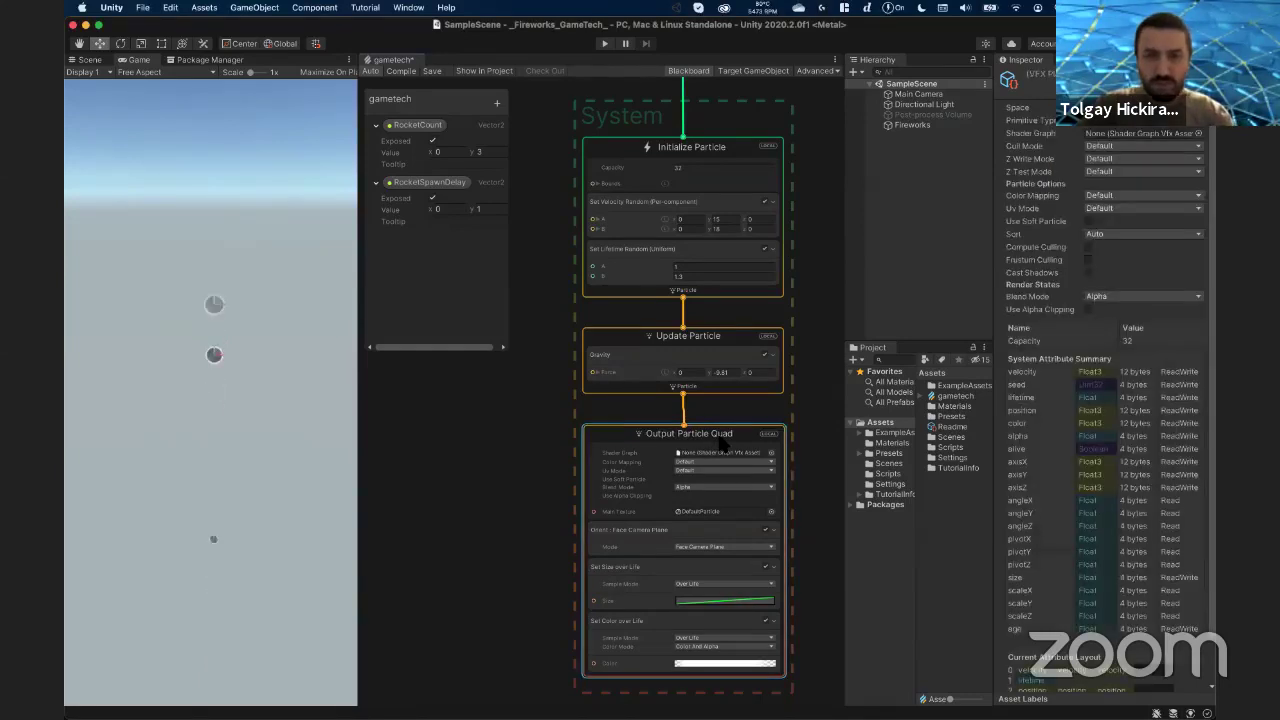
- Delete the Output Particle Quad stage and create an Output Particle Point stage after Update Particle
right_click(719, 445)
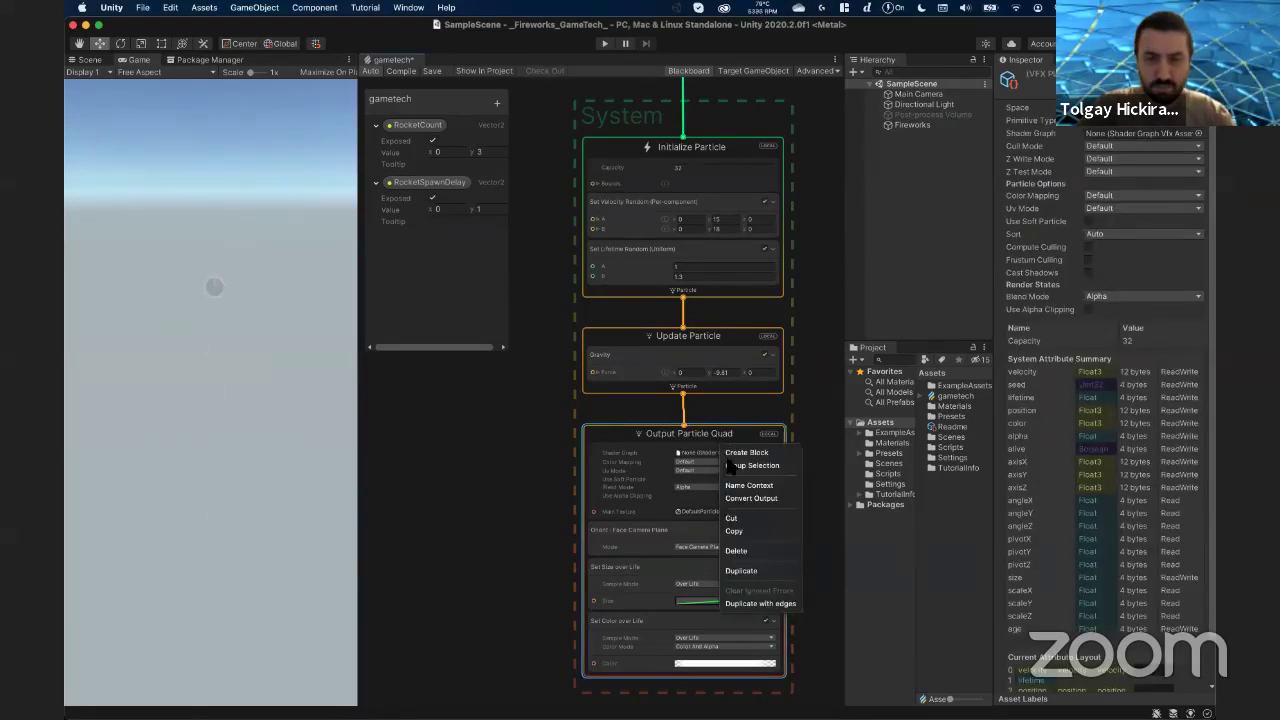
left_click(740, 551)
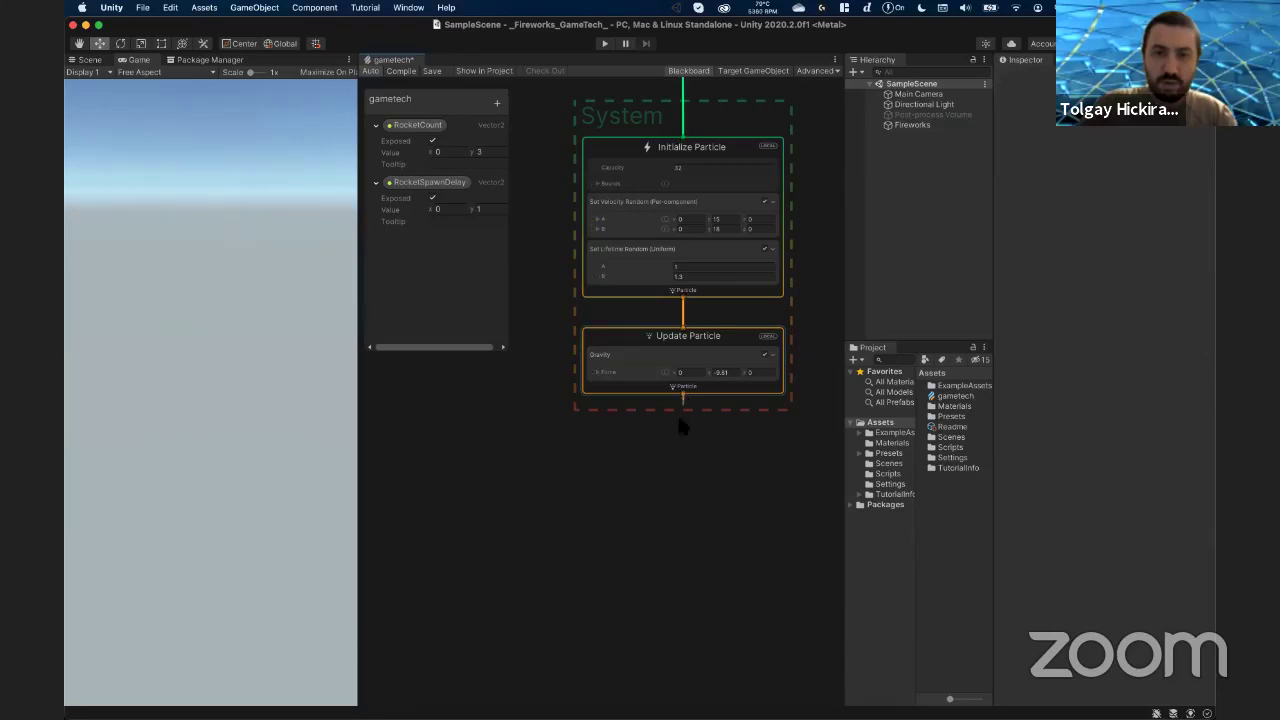
left_click_drag(679, 410, 680, 460)
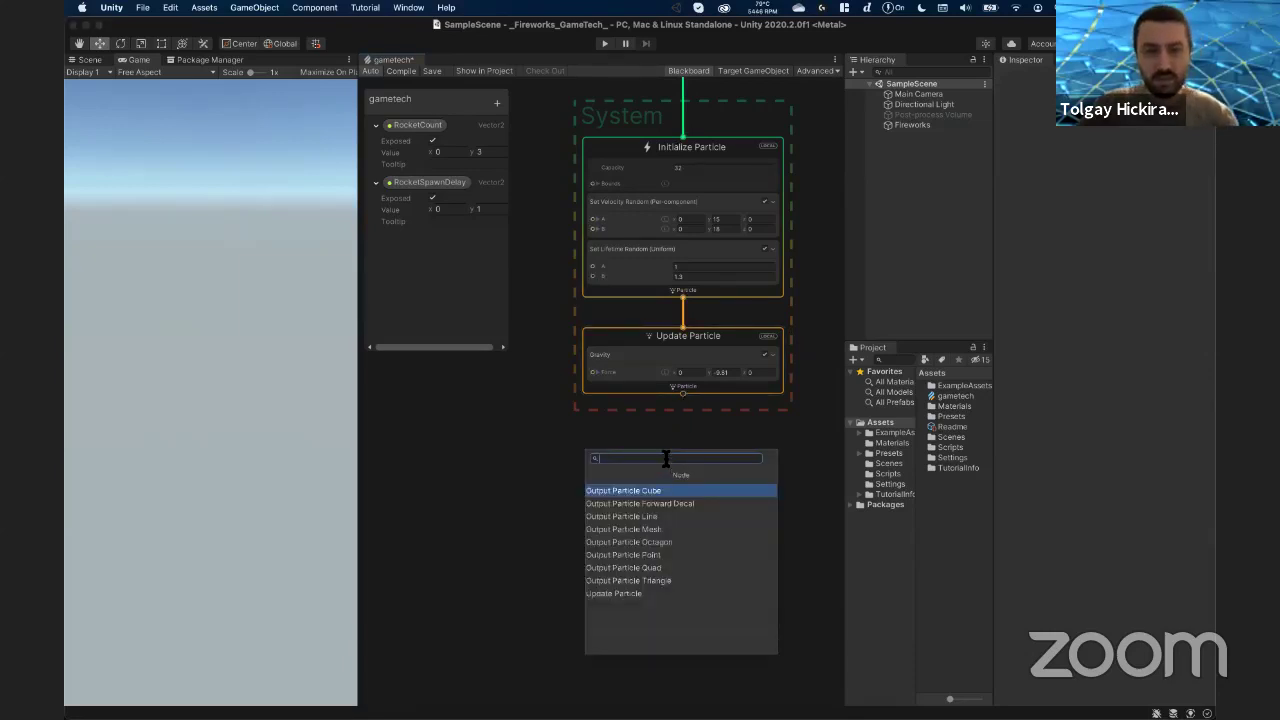
type("output partic")
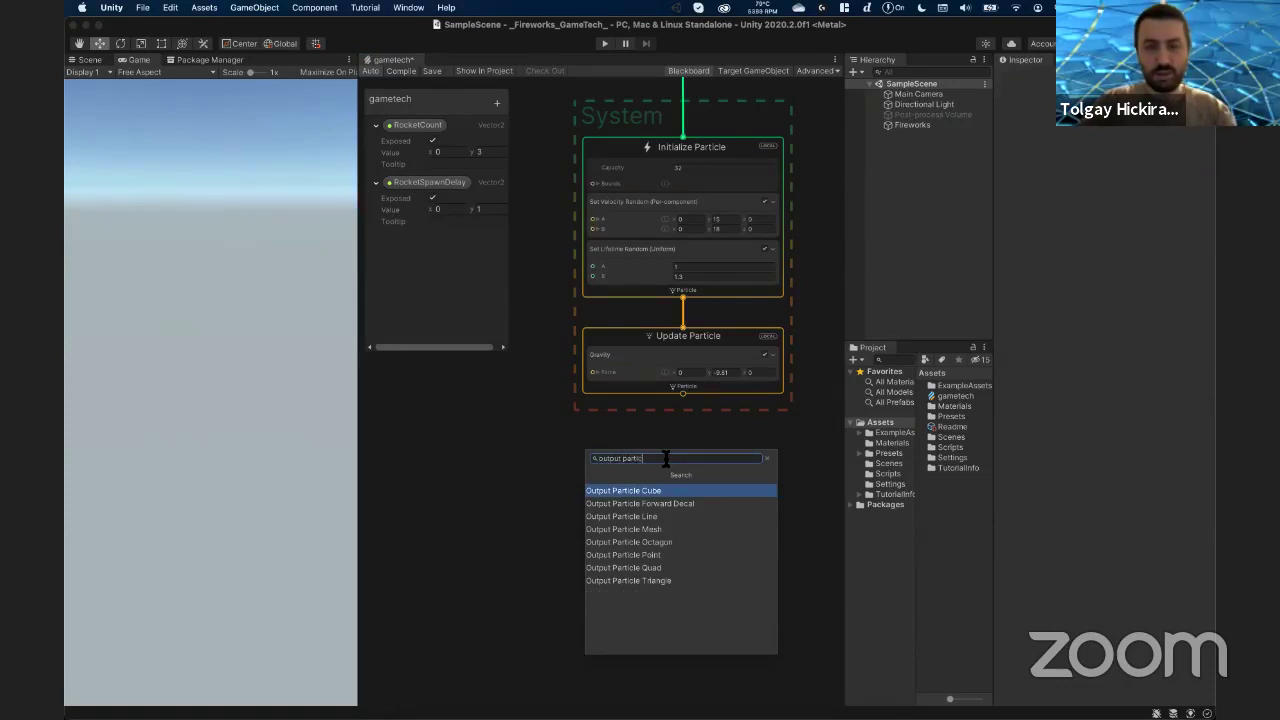
type("le poi")
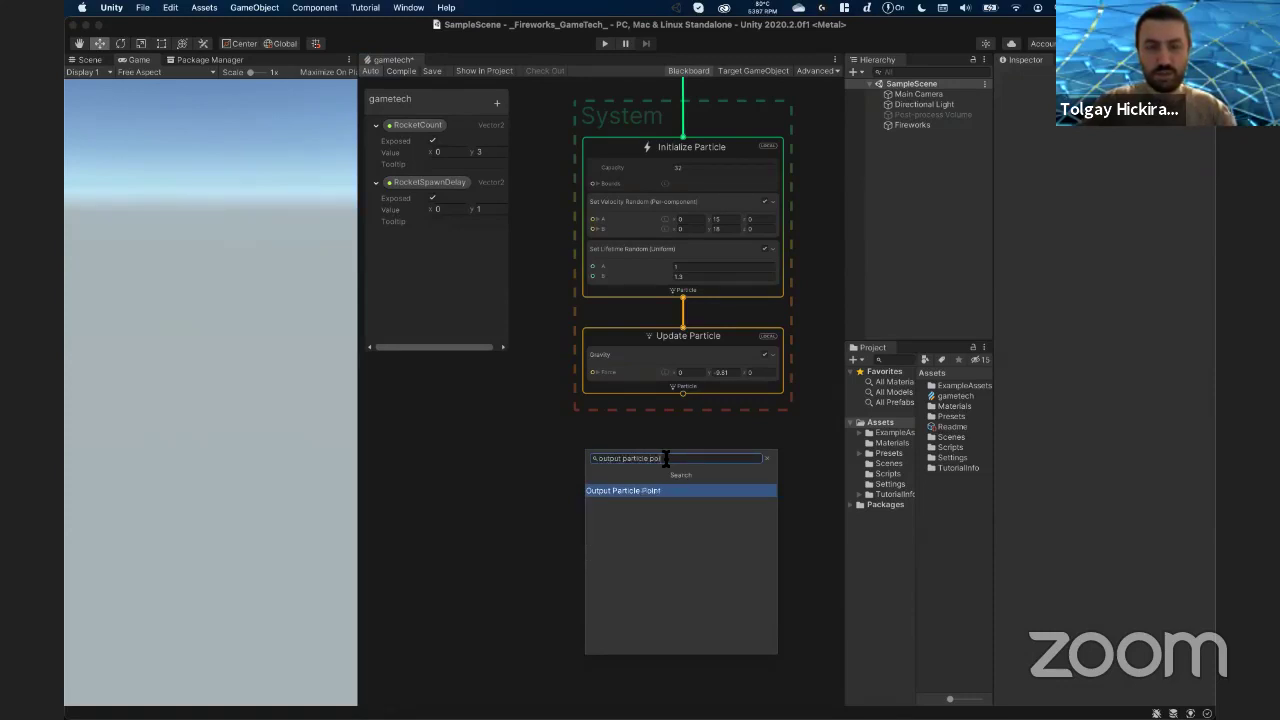
key("BackSpace")
key("BackSpace")
key("BackSpace")
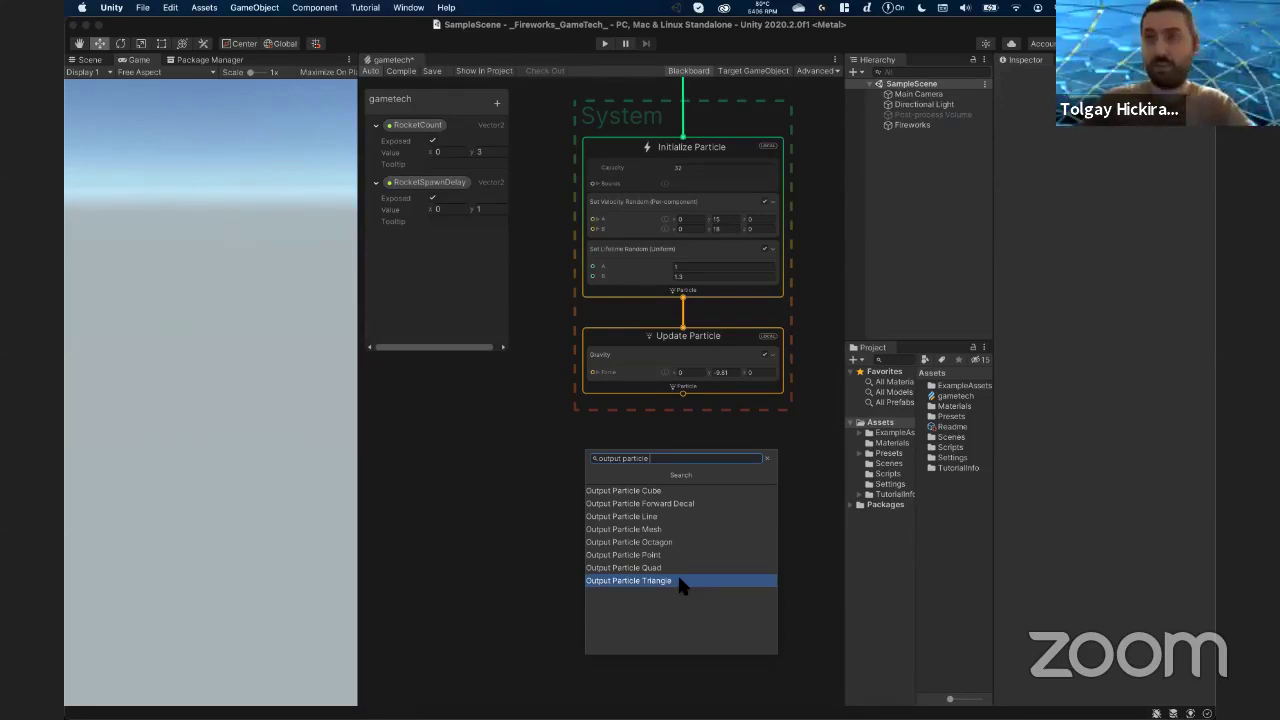
left_click(660, 565)
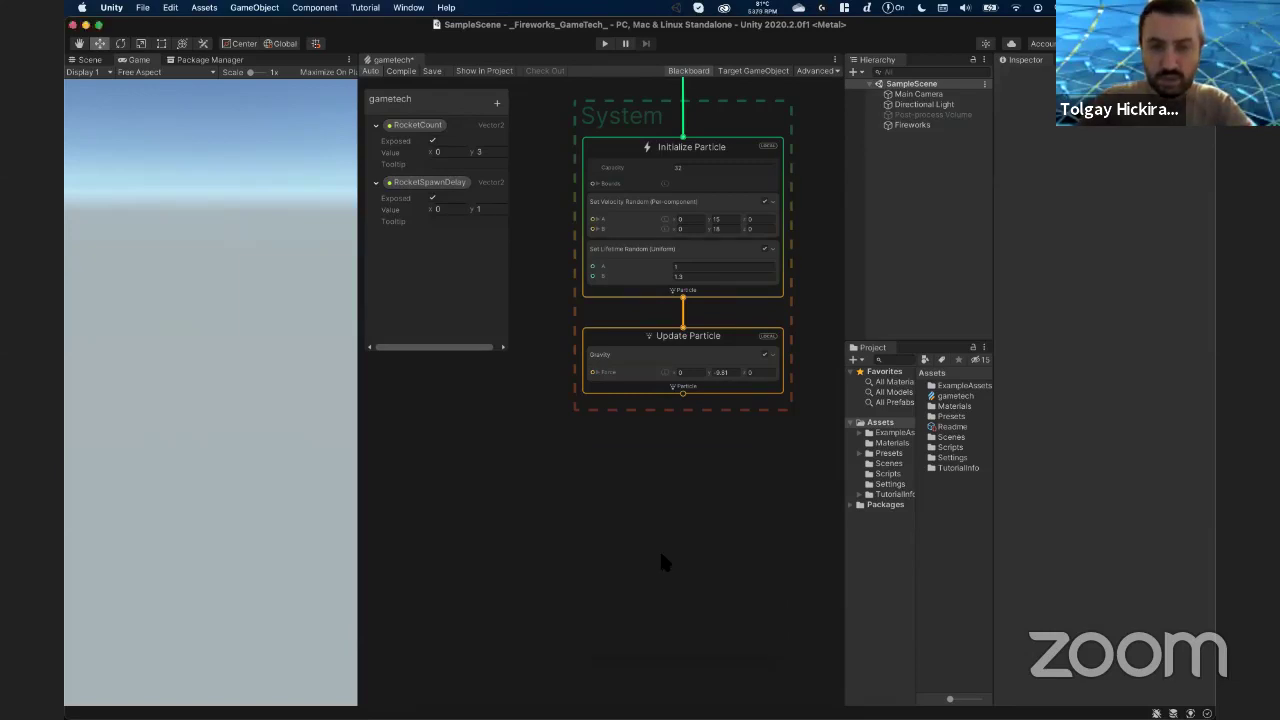
- Set the Output Particle Point blend mode to Opaque, then select Fireworks in the Scene view
left_click(675, 497)
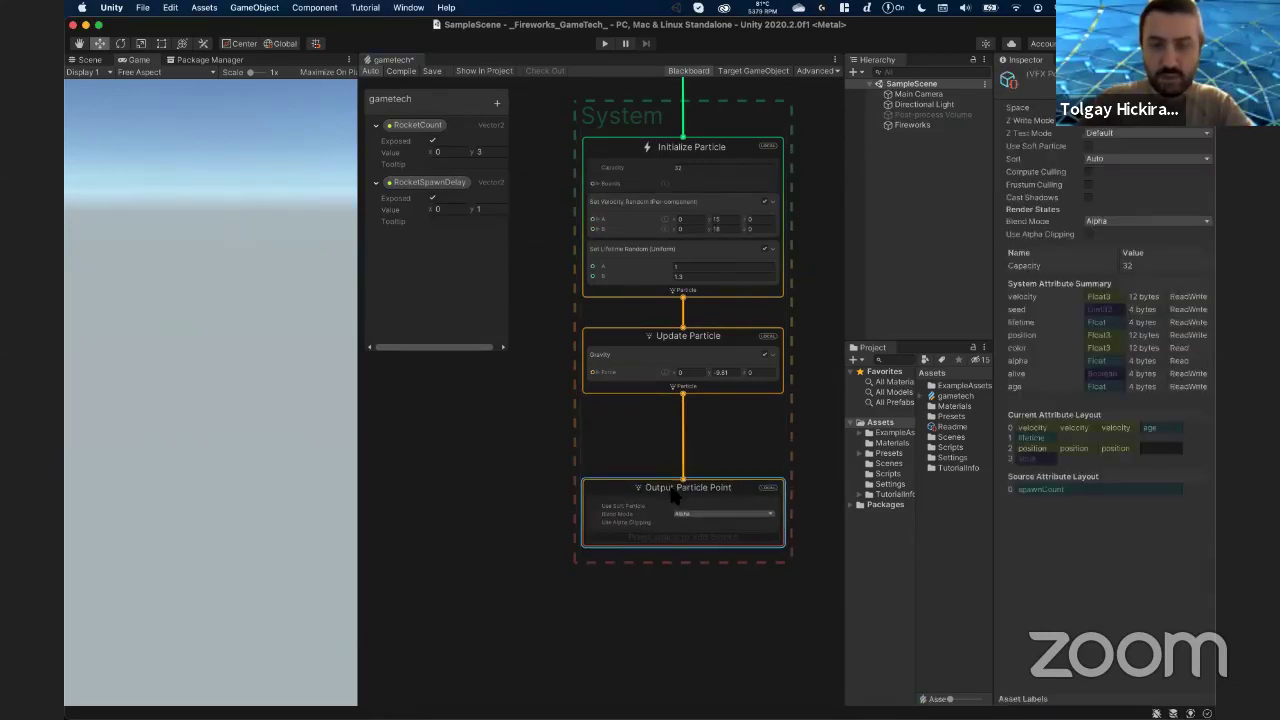
left_click(707, 517)
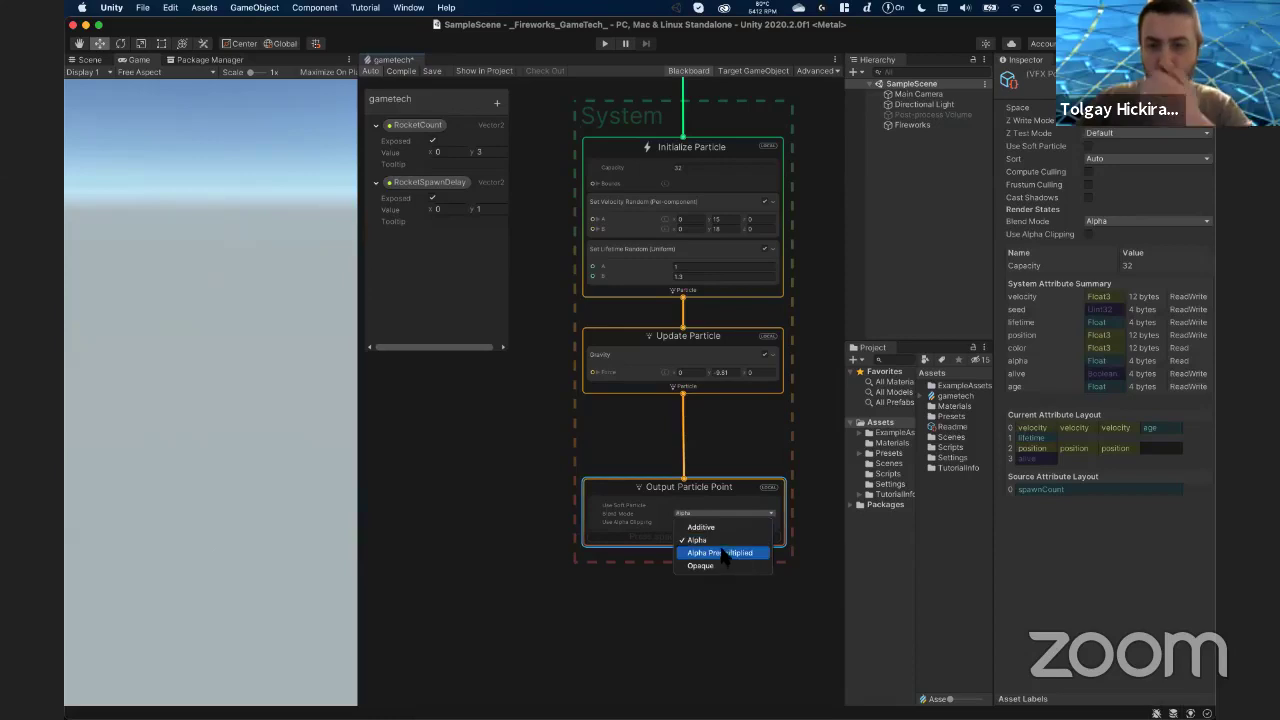
left_click(726, 568)
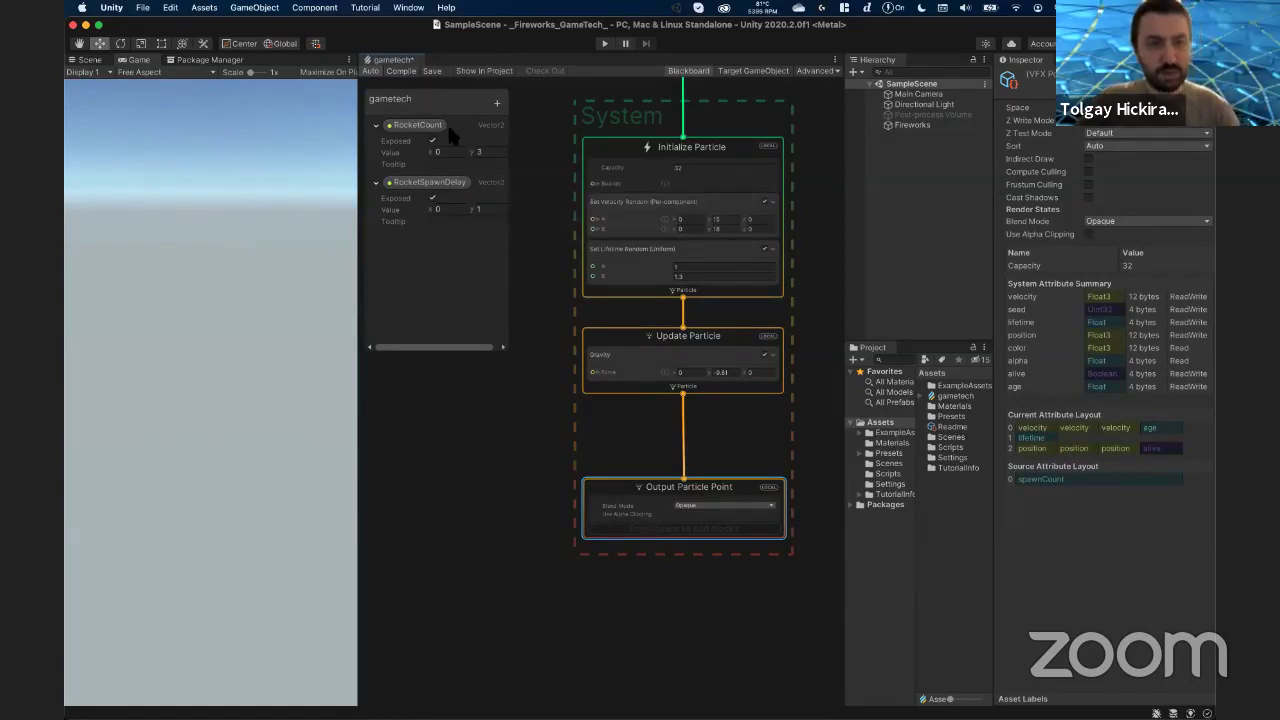
left_click(89, 60)
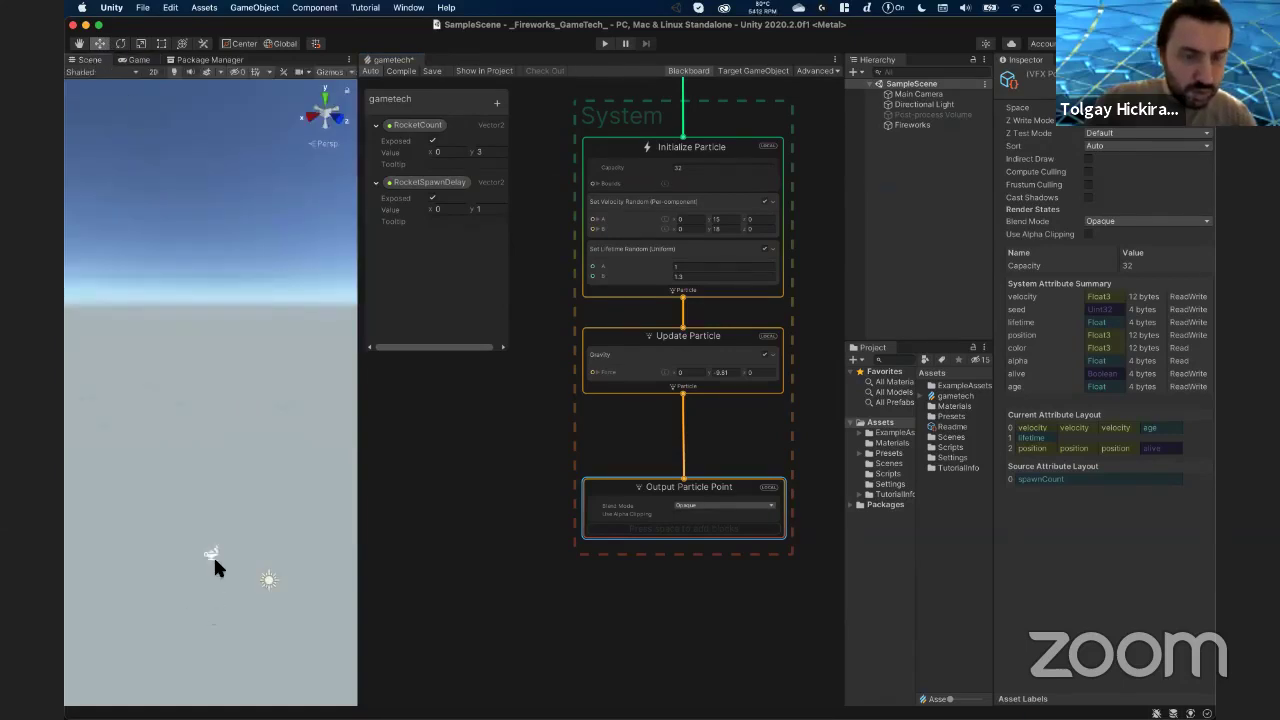
left_click(211, 549)
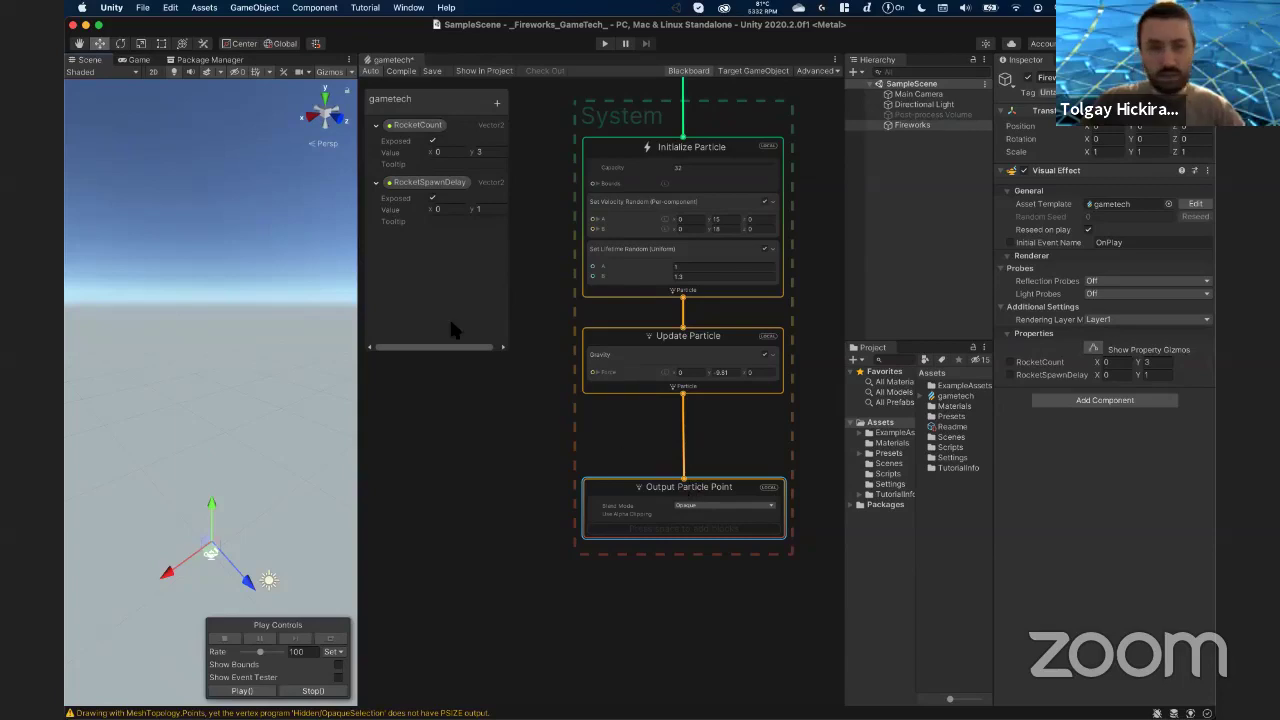
- Enter Play mode from the Game view to preview the fireworks
left_click(136, 60)
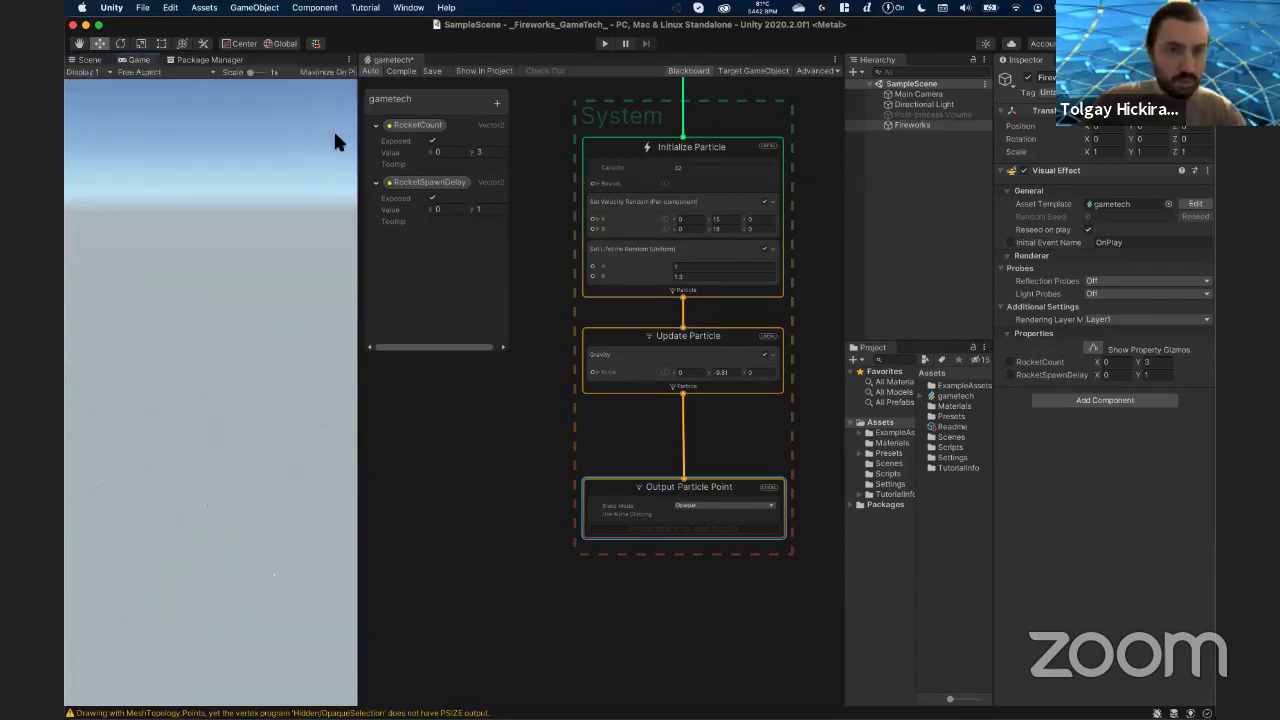
left_click(604, 44)
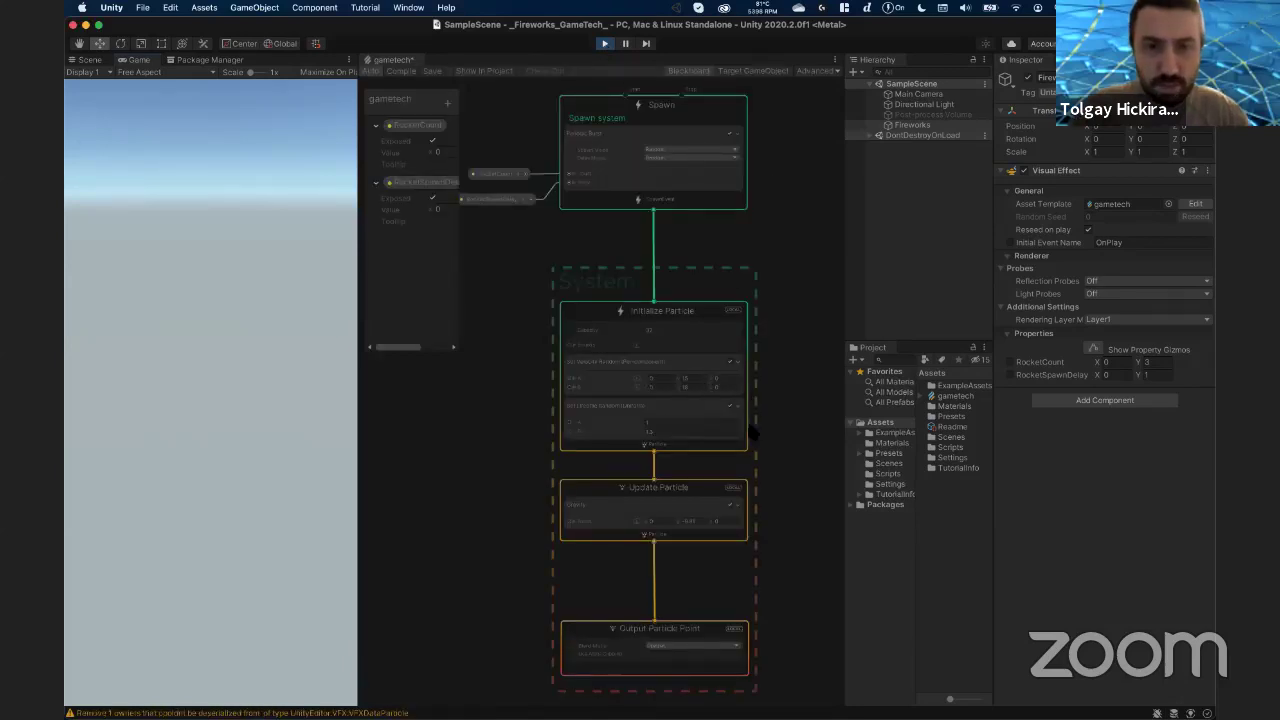
scroll(775, 370, "down", 3)
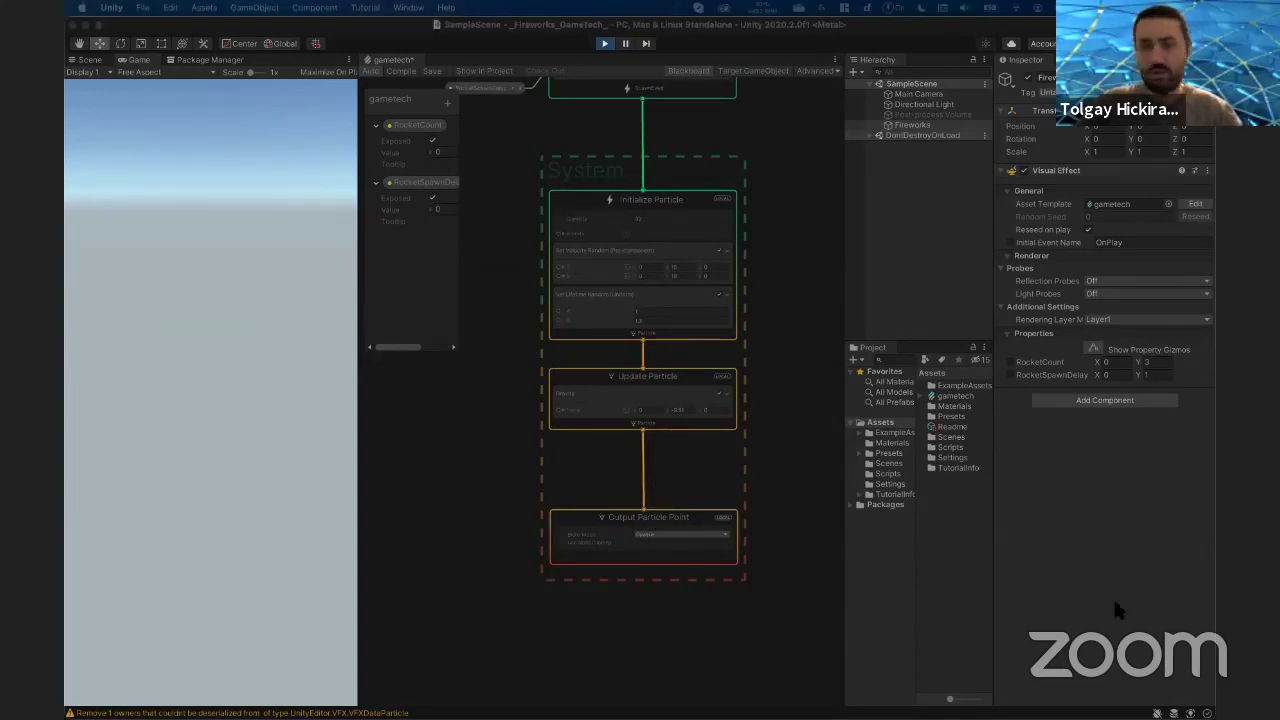
left_click(657, 535)
left_click(660, 536)
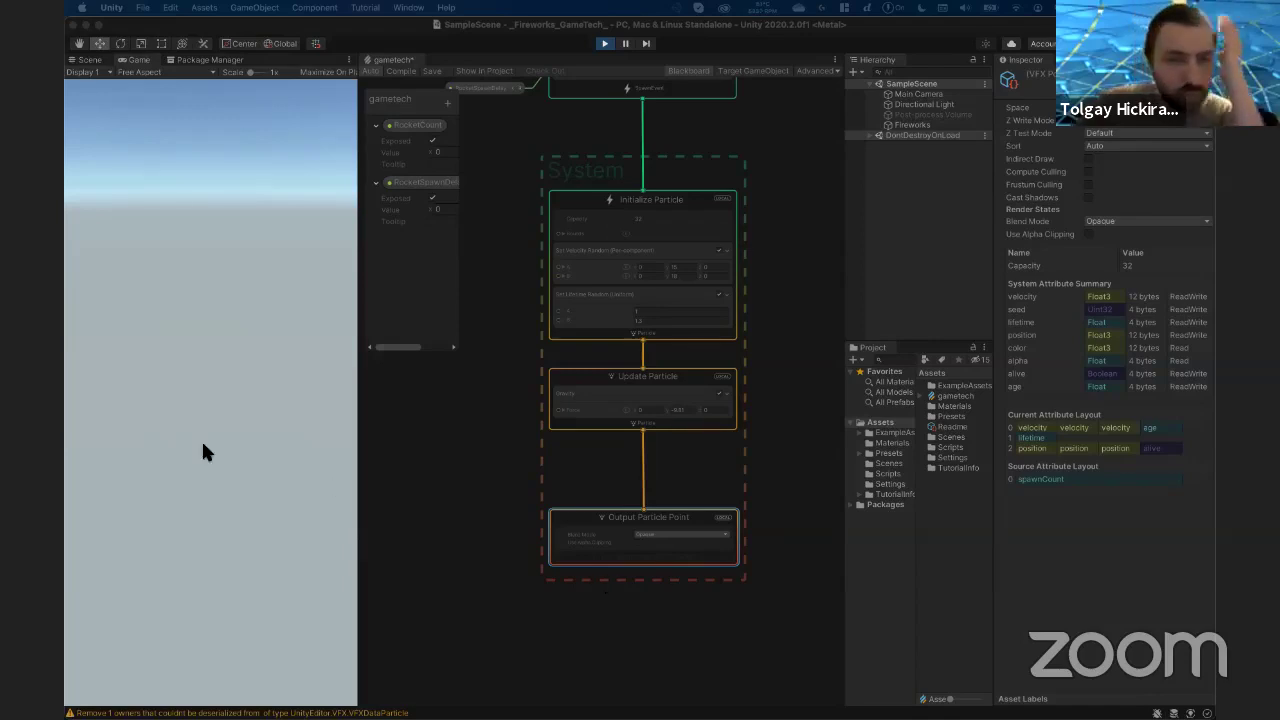
- Back in the Scene view, locate and select the Fireworks effect
left_click(90, 60)
mouse_move(203, 517)
middle_mouse_down()
mouse_move(226, 508)
mouse_move(217, 480)
middle_mouse_up()
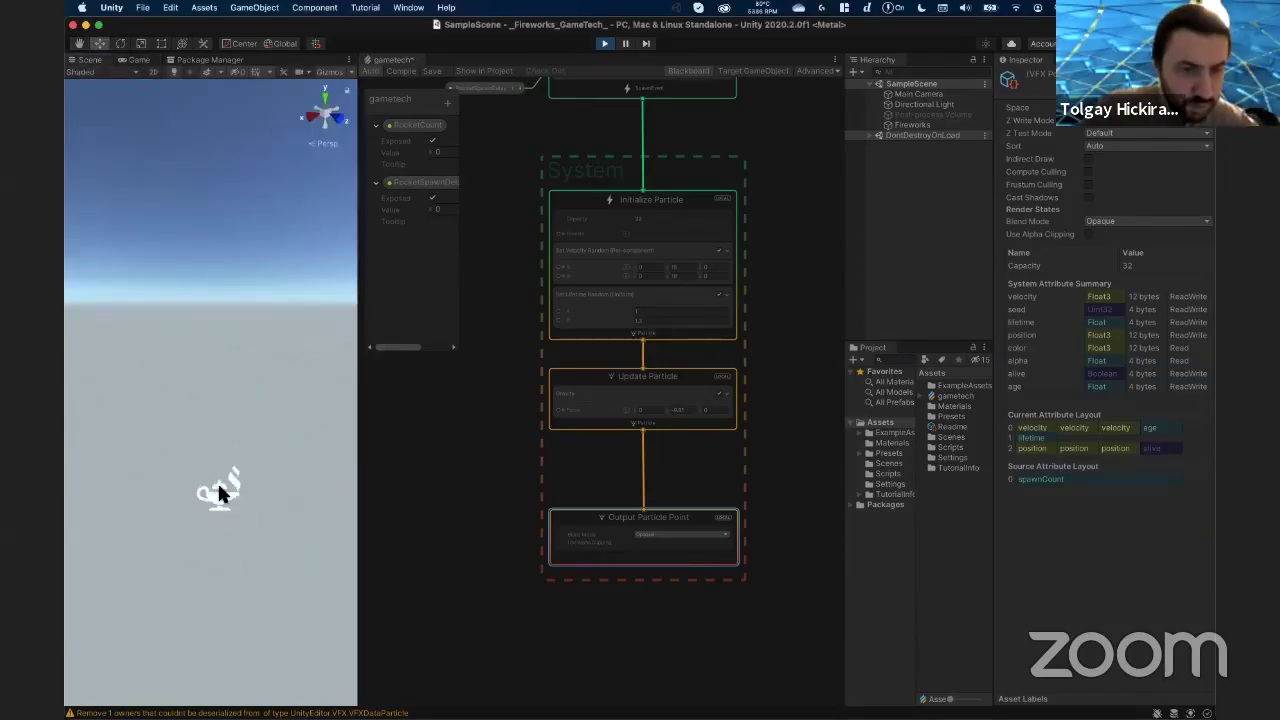
left_click(220, 490)
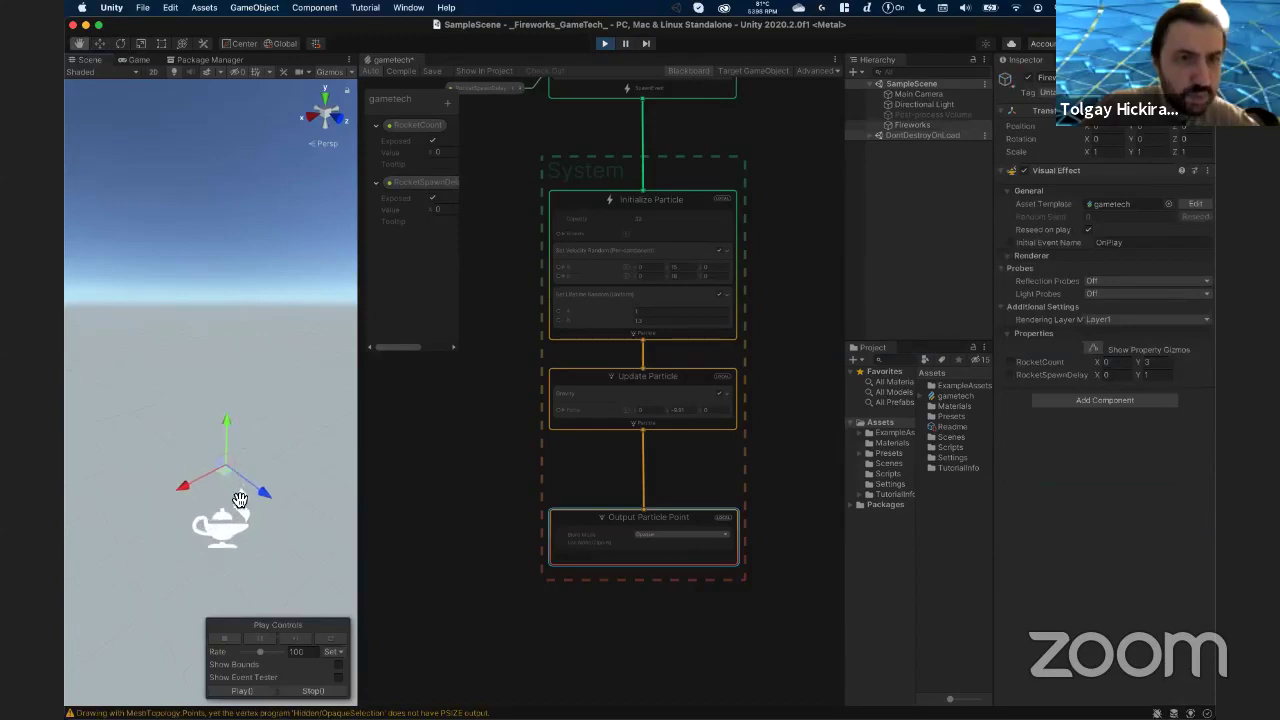
scroll(232, 453, "up", 5)
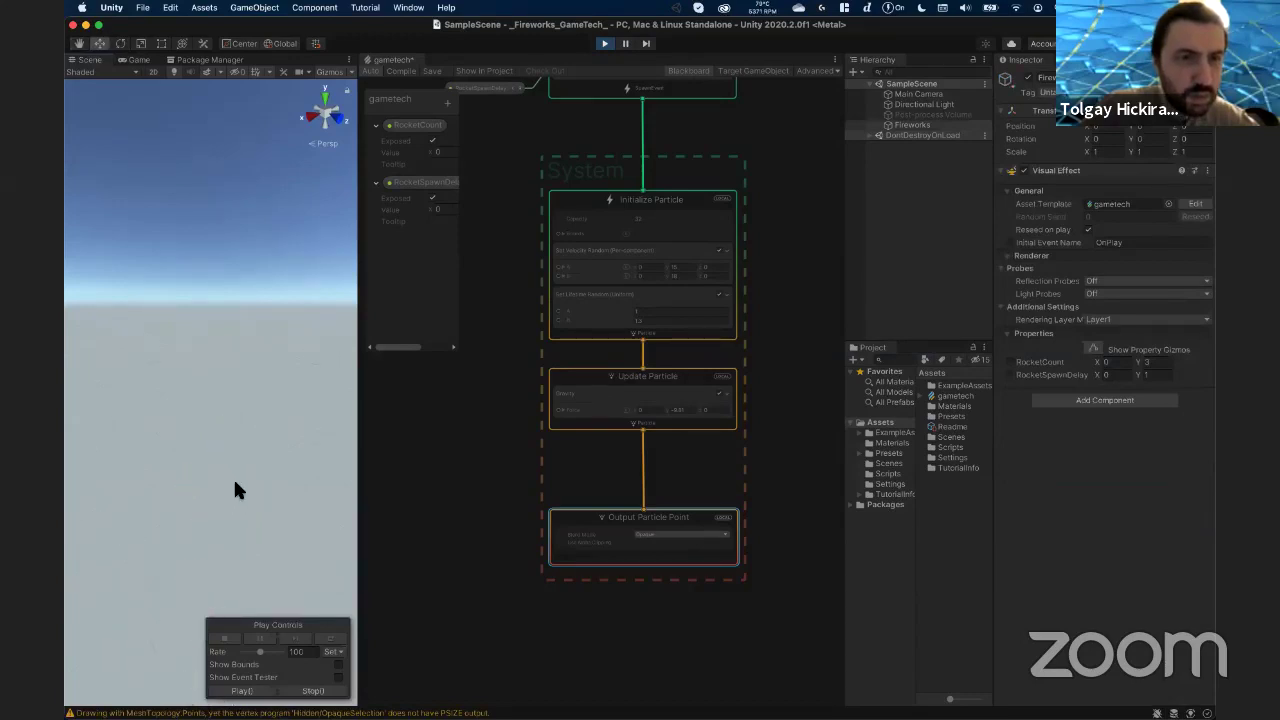
mouse_move(233, 473)
middle_mouse_down()
mouse_move(231, 450)
mouse_move(228, 495)
middle_mouse_up()
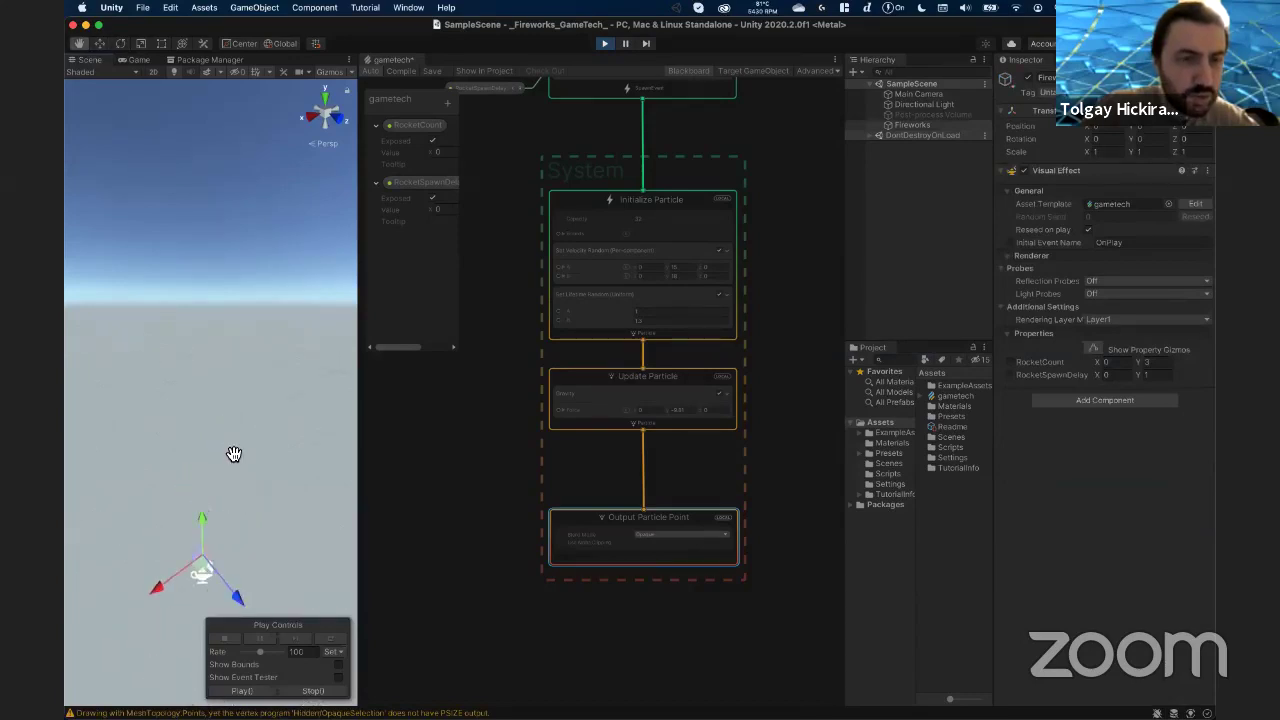
- Switch the Main Camera's Environment Background Type from Skybox to Solid Color
left_click(918, 94)
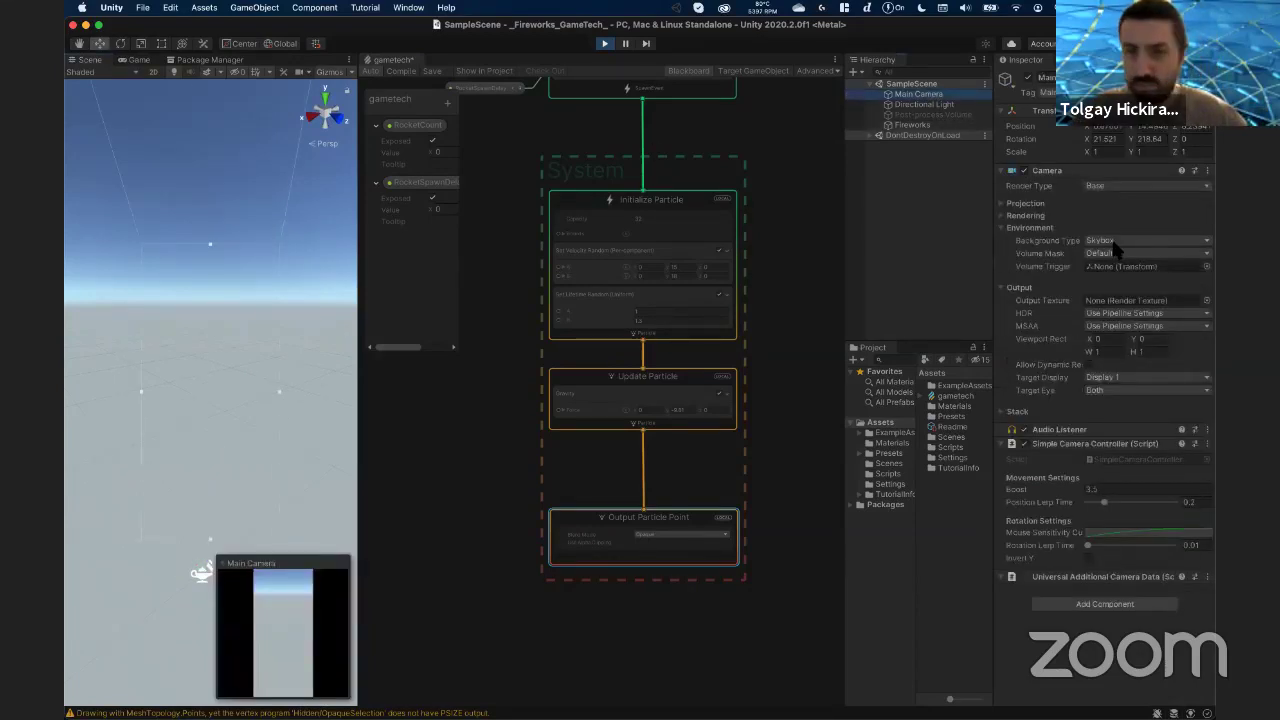
left_click(1112, 241)
left_click(1110, 253)
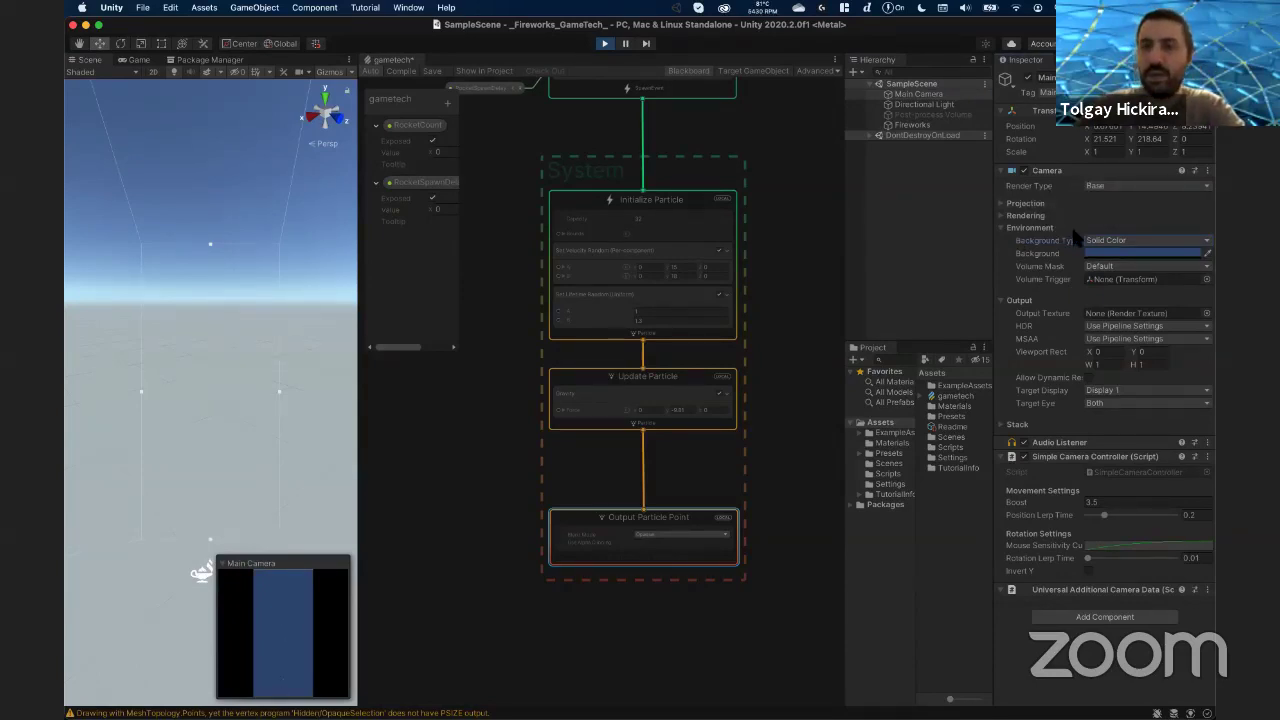
left_click(1012, 229)
left_click(1020, 240)
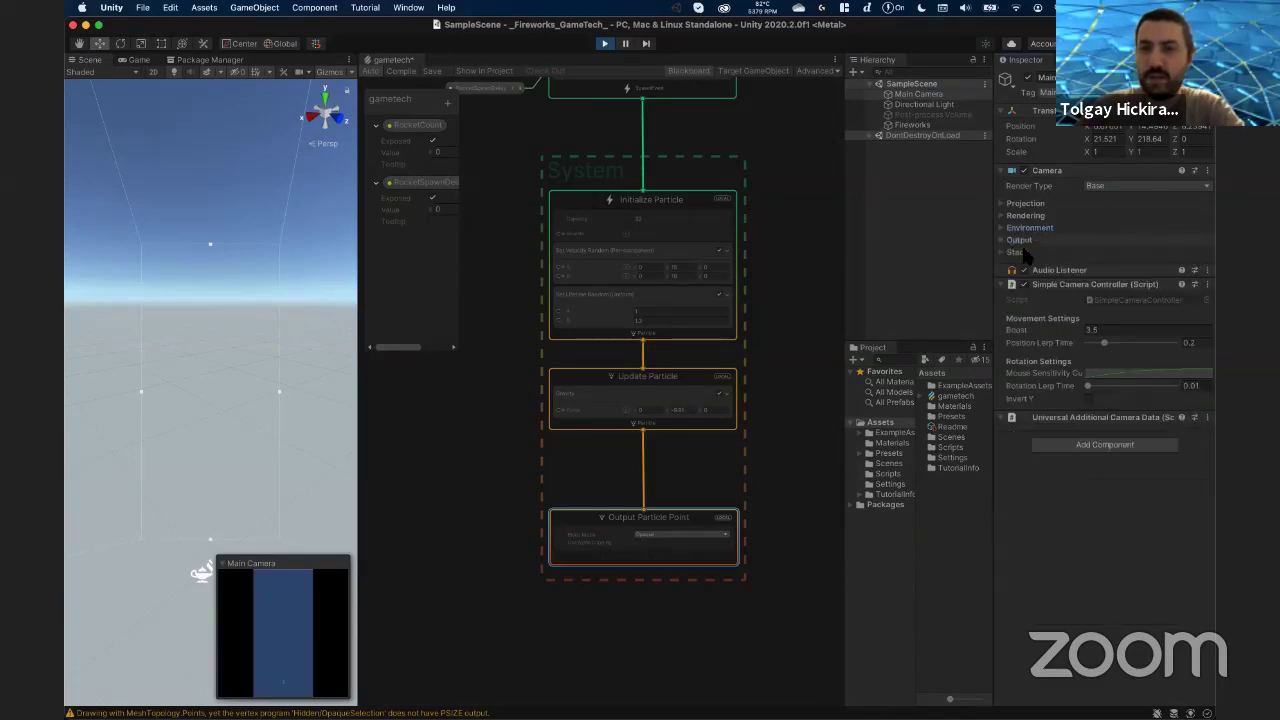
left_click(1030, 229)
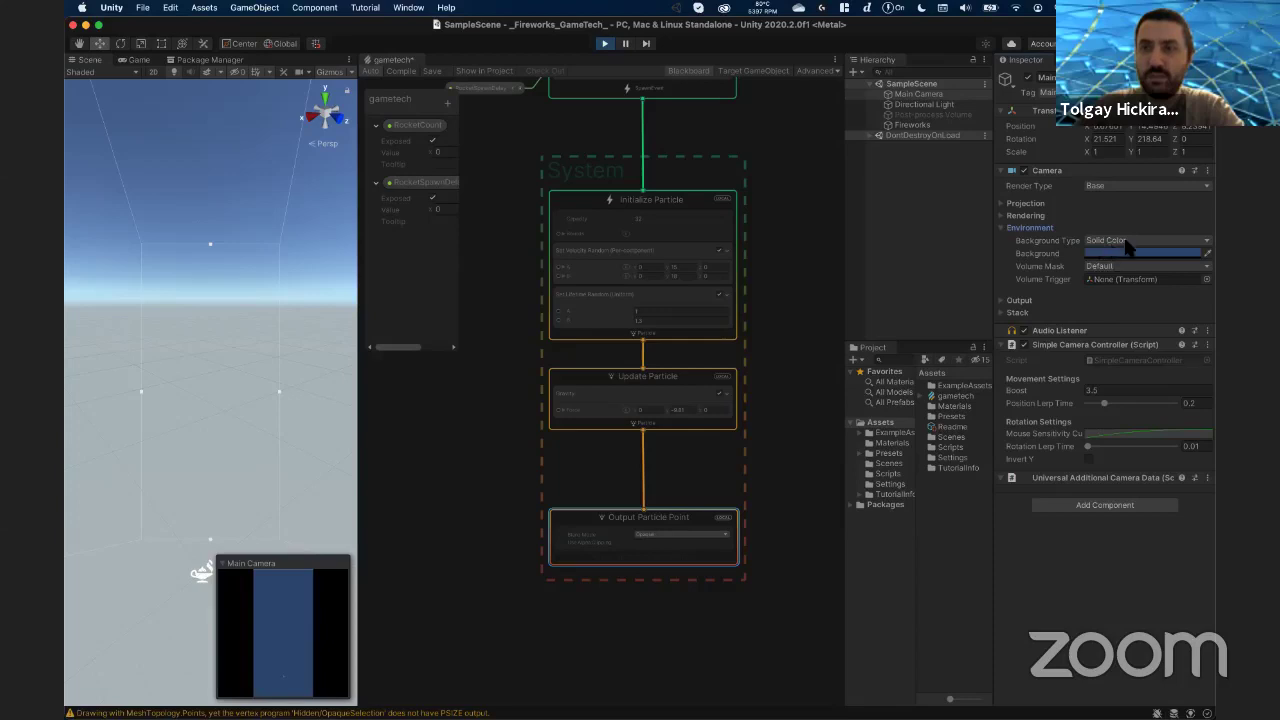
left_click(1128, 243)
left_click(1127, 233)
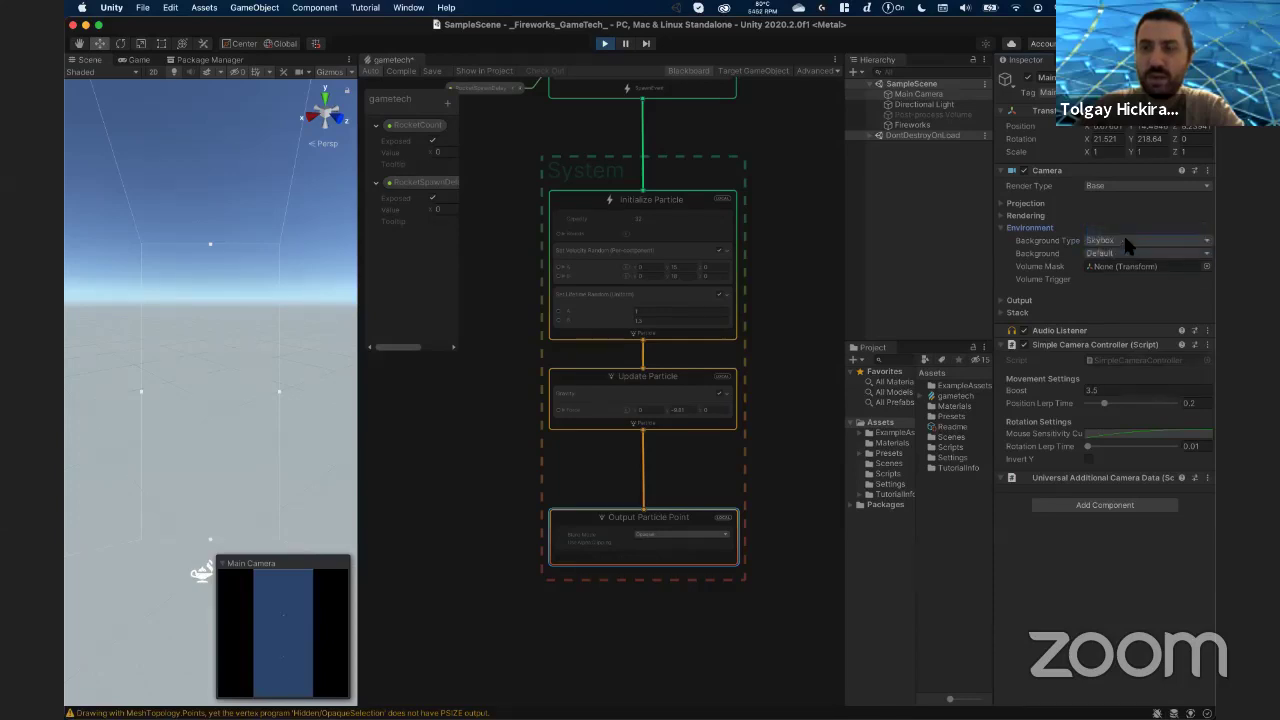
left_click(1122, 241)
left_click(1126, 252)
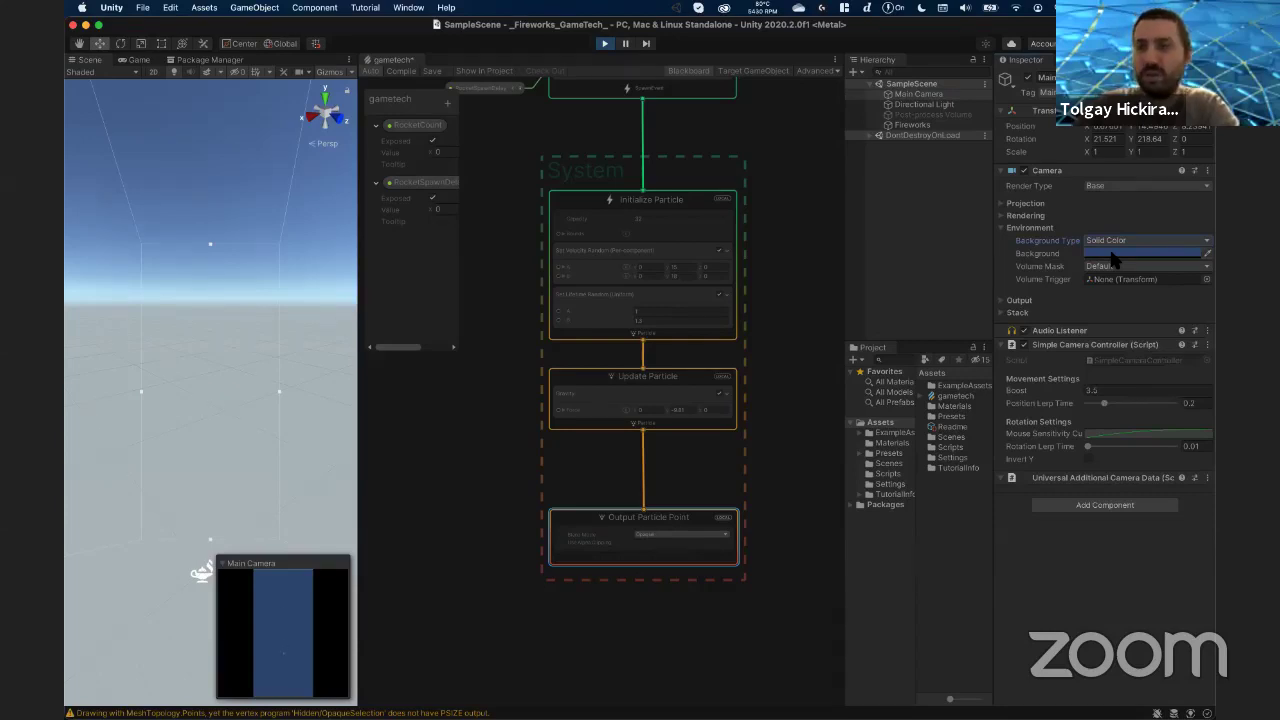
- Set the camera background colour to near-black (000000)
left_click(1113, 255)
left_click_drag(1106, 398, 1080, 427)
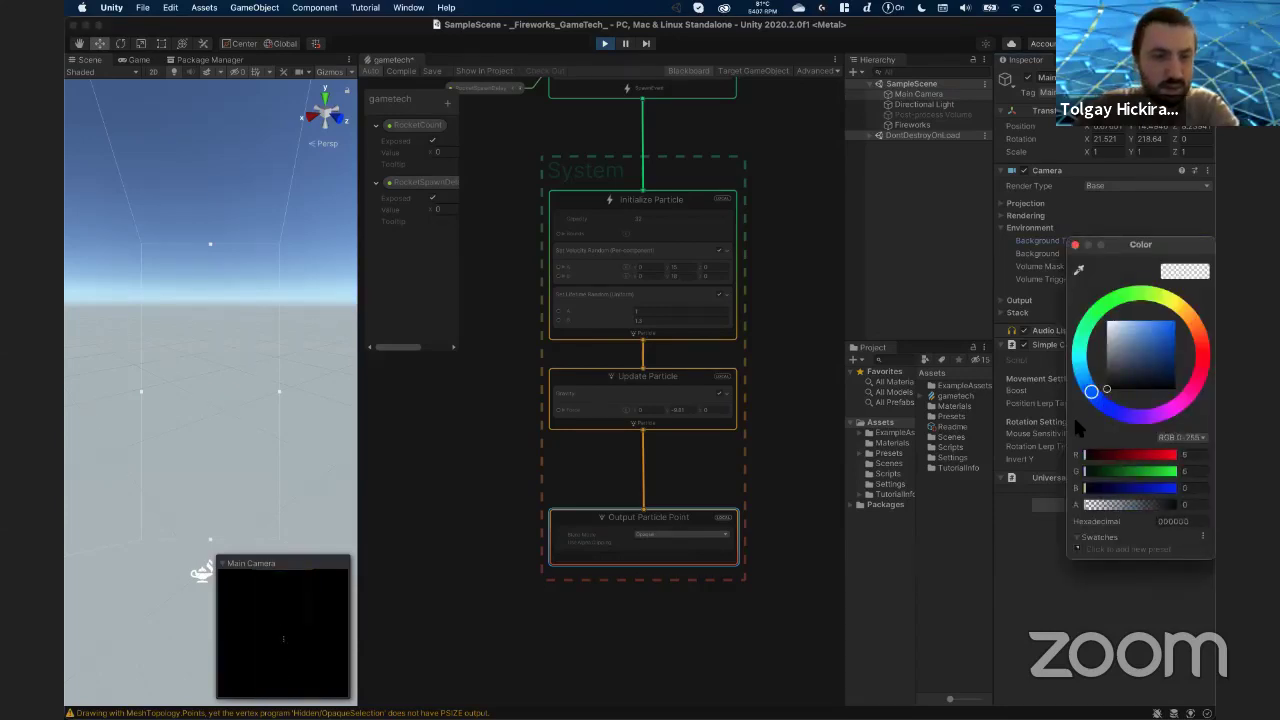
left_click(1074, 245)
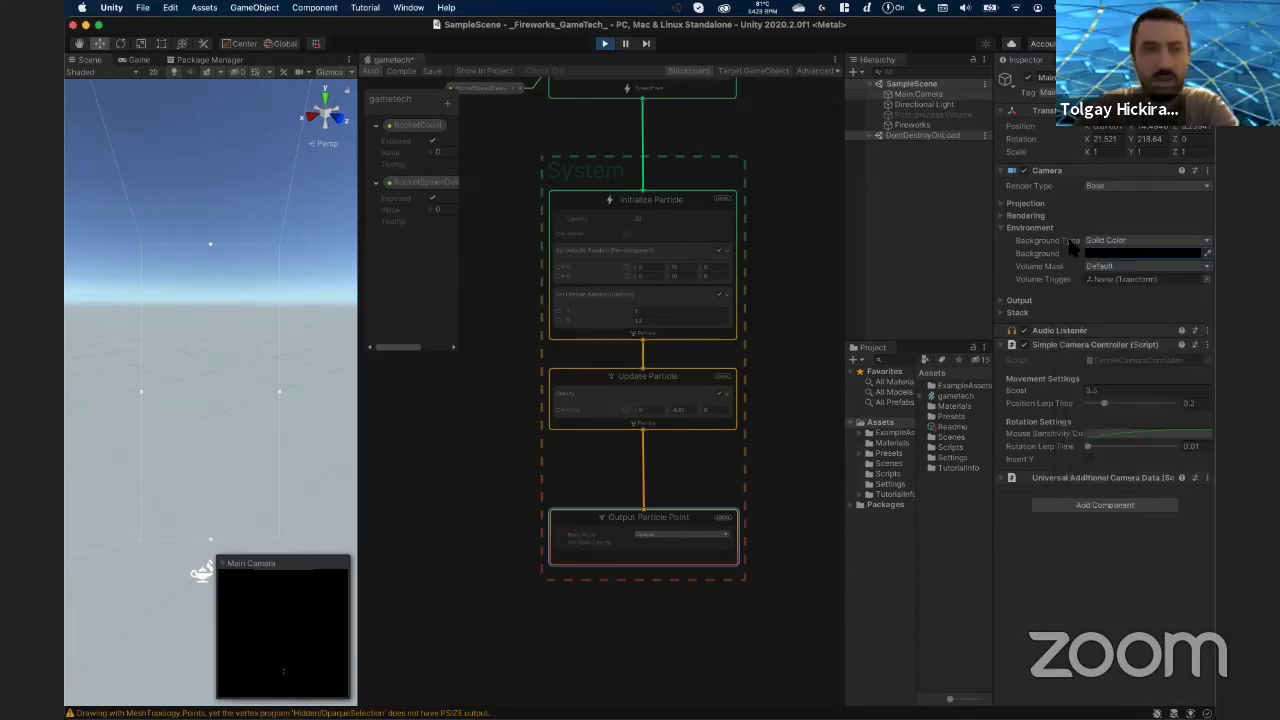
left_click(140, 60)
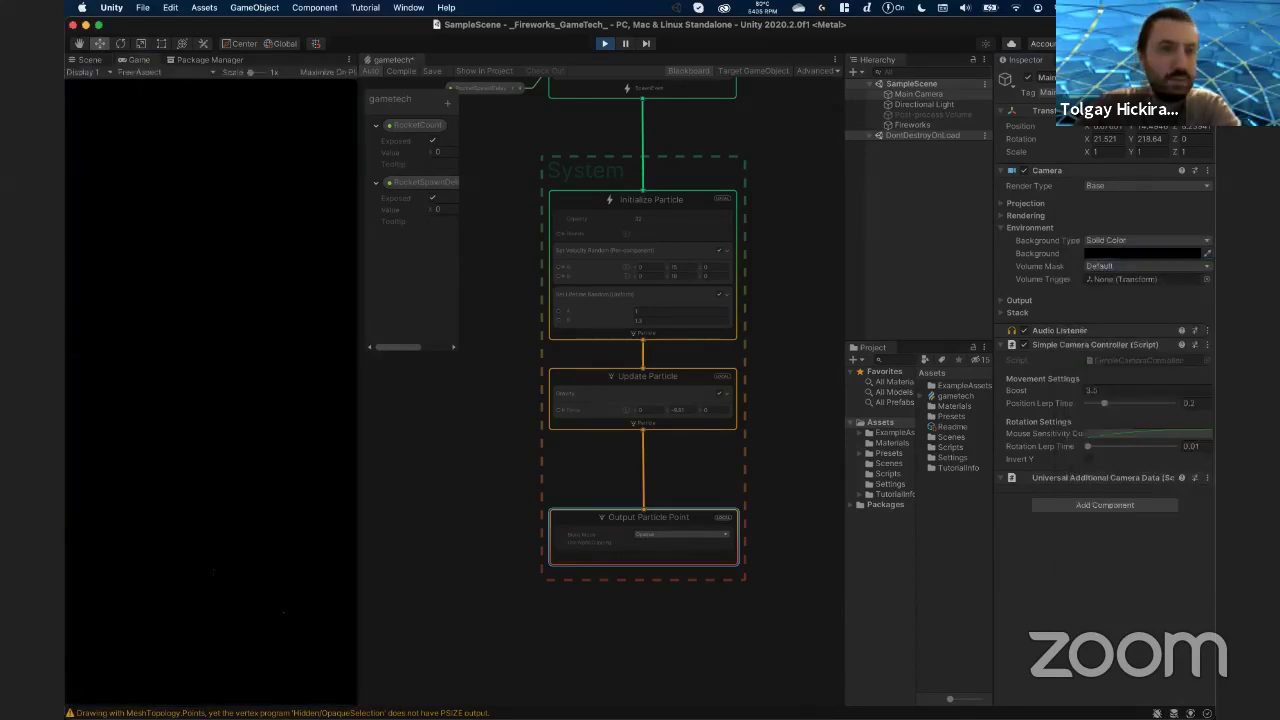
left_click(90, 60)
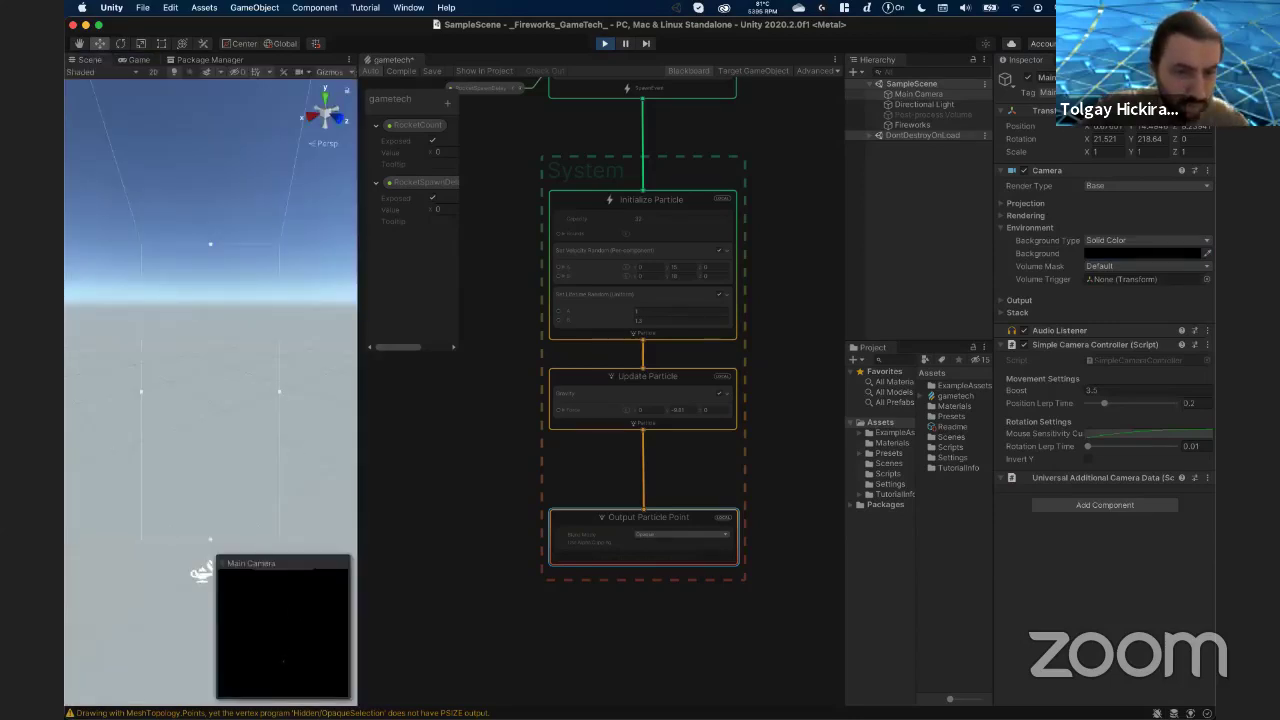
left_click(139, 60)
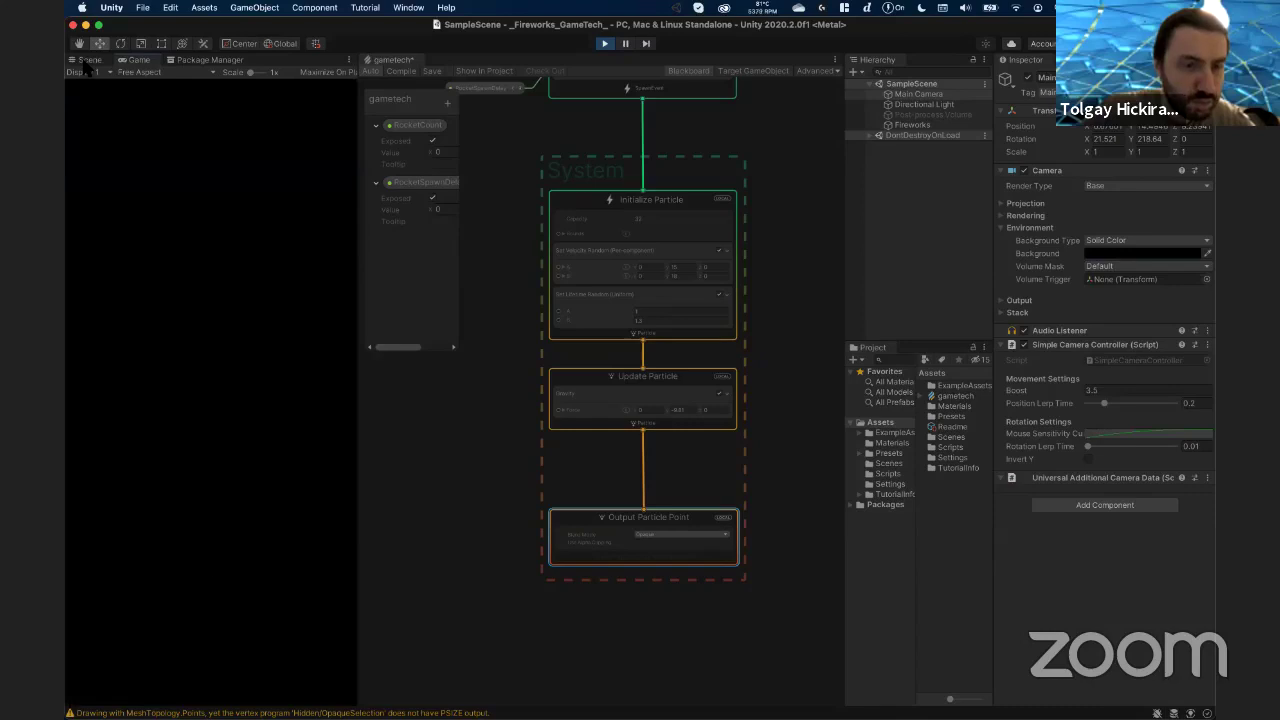
left_click(655, 540)
left_click(656, 544)
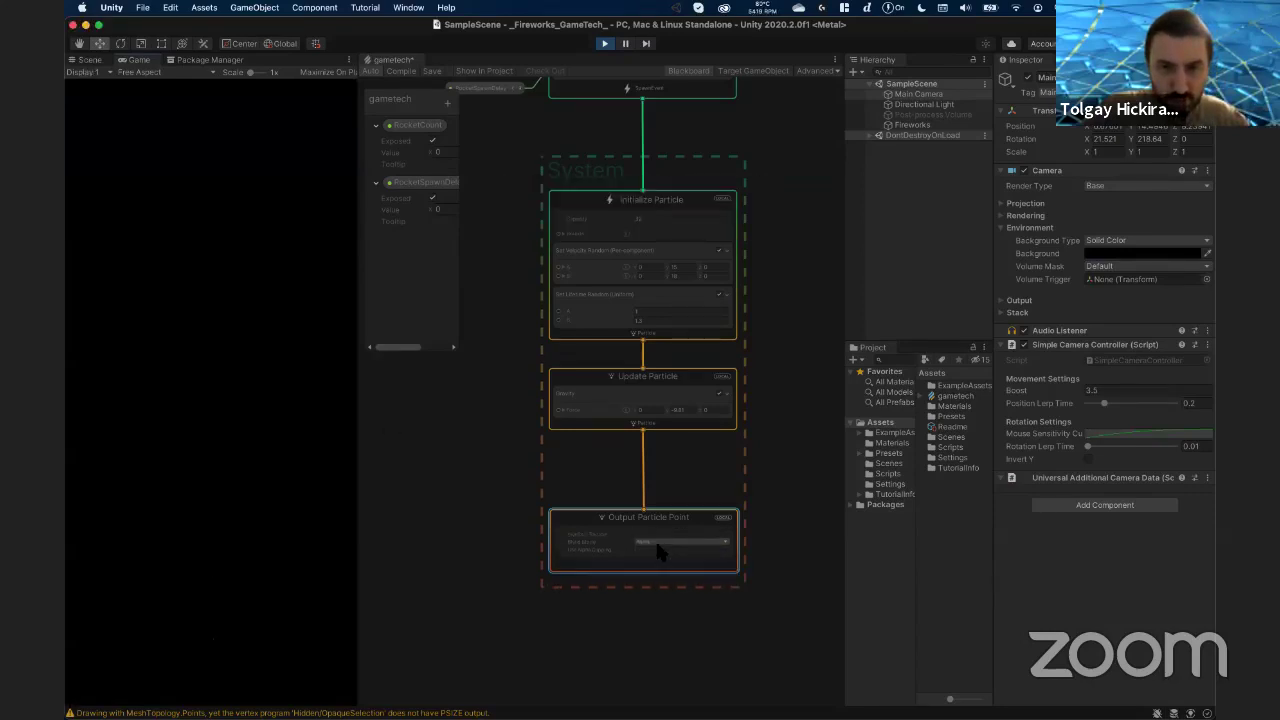
left_click(658, 545)
left_click(686, 591)
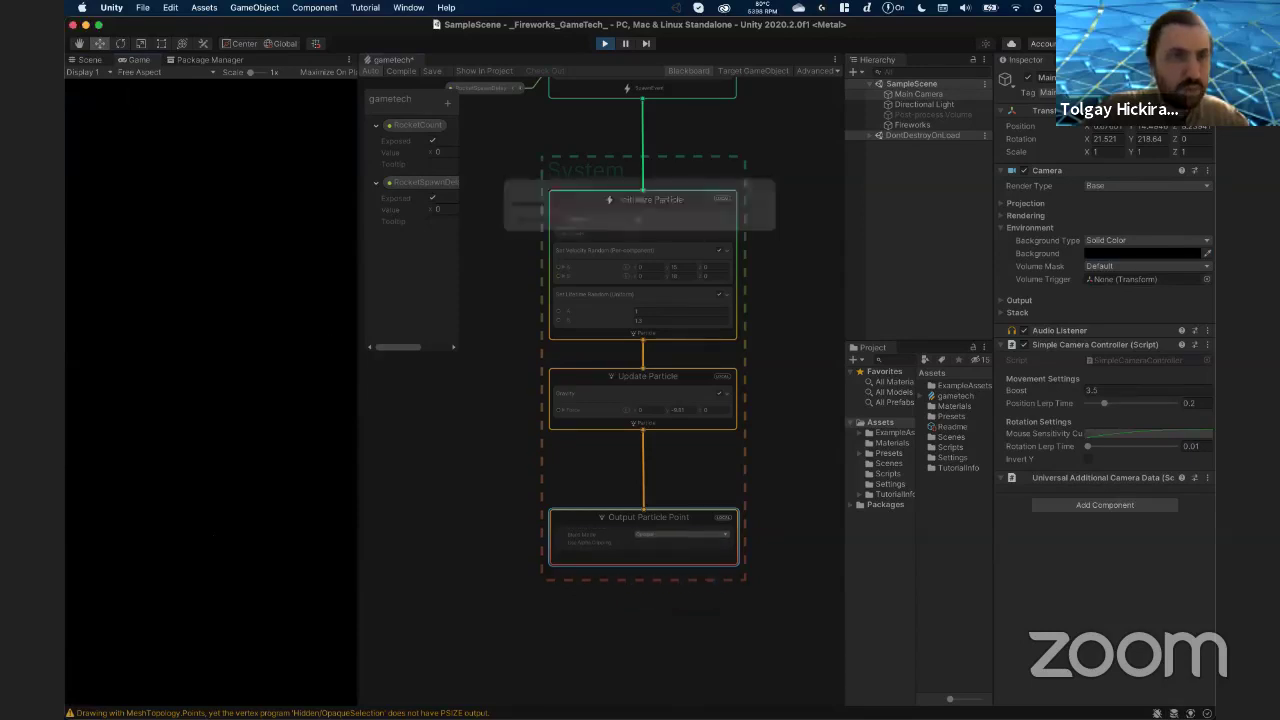
left_click(89, 59)
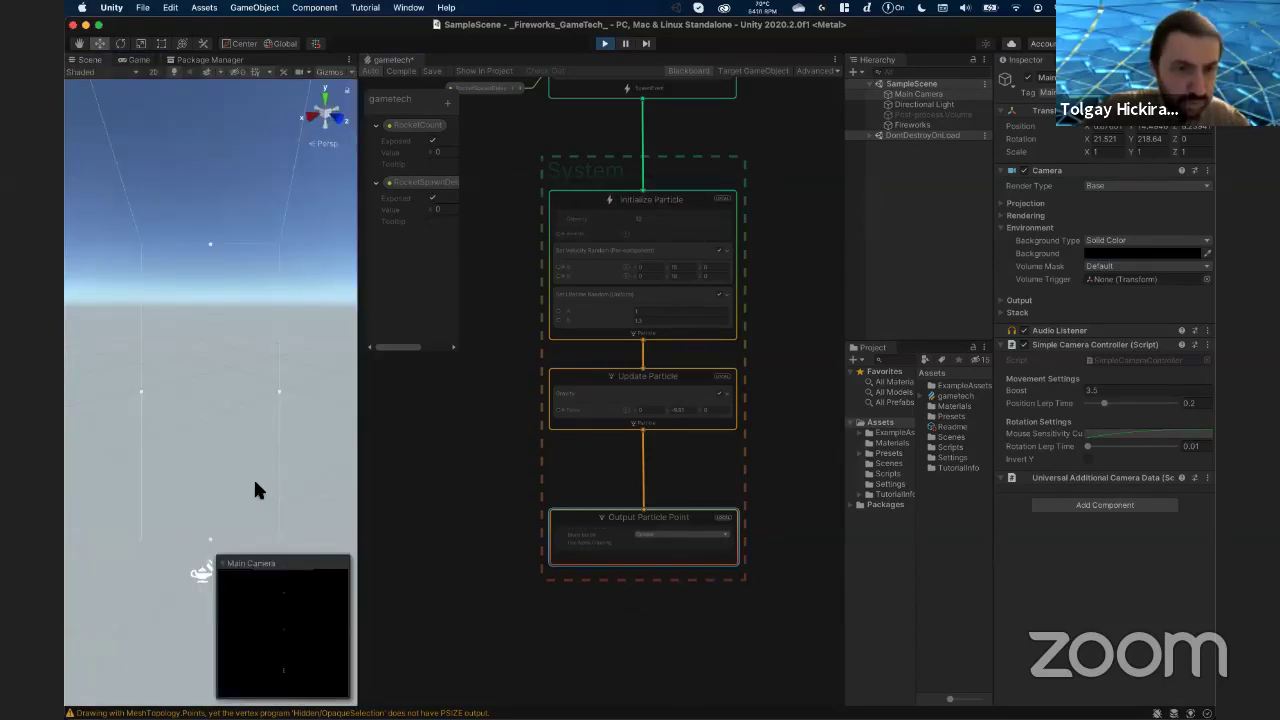
left_click(200, 572)
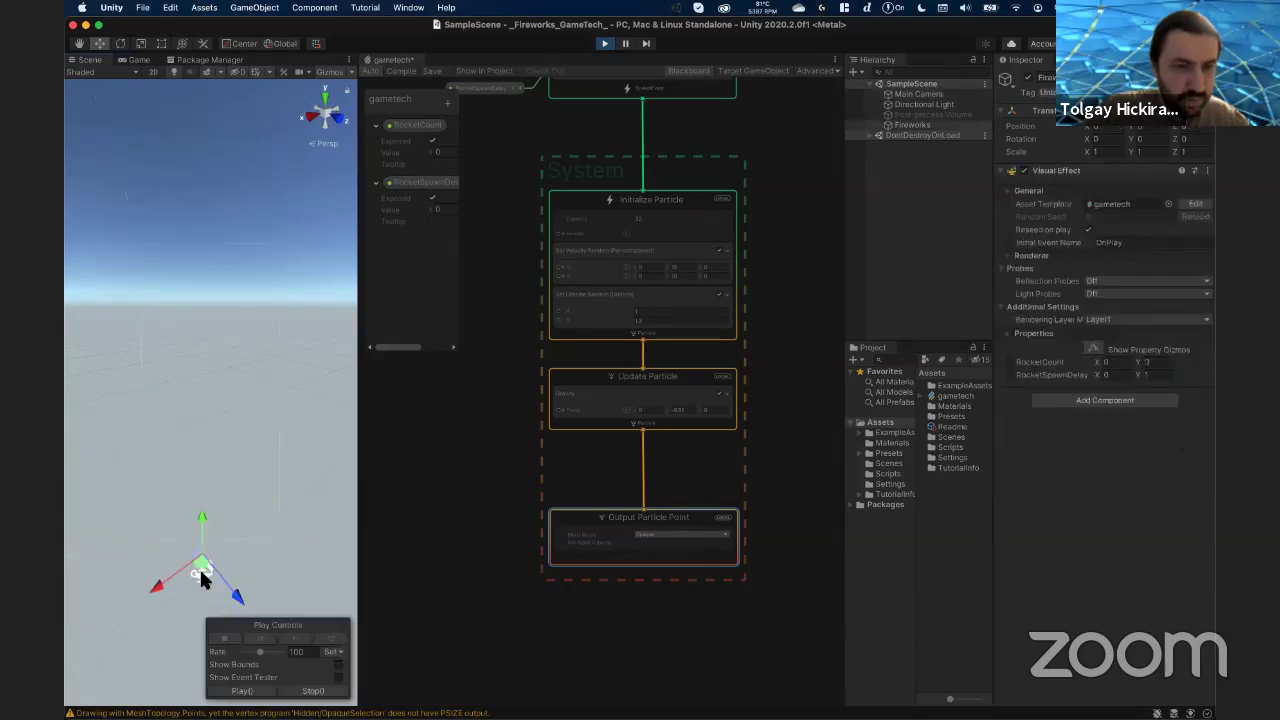
left_click(140, 61)
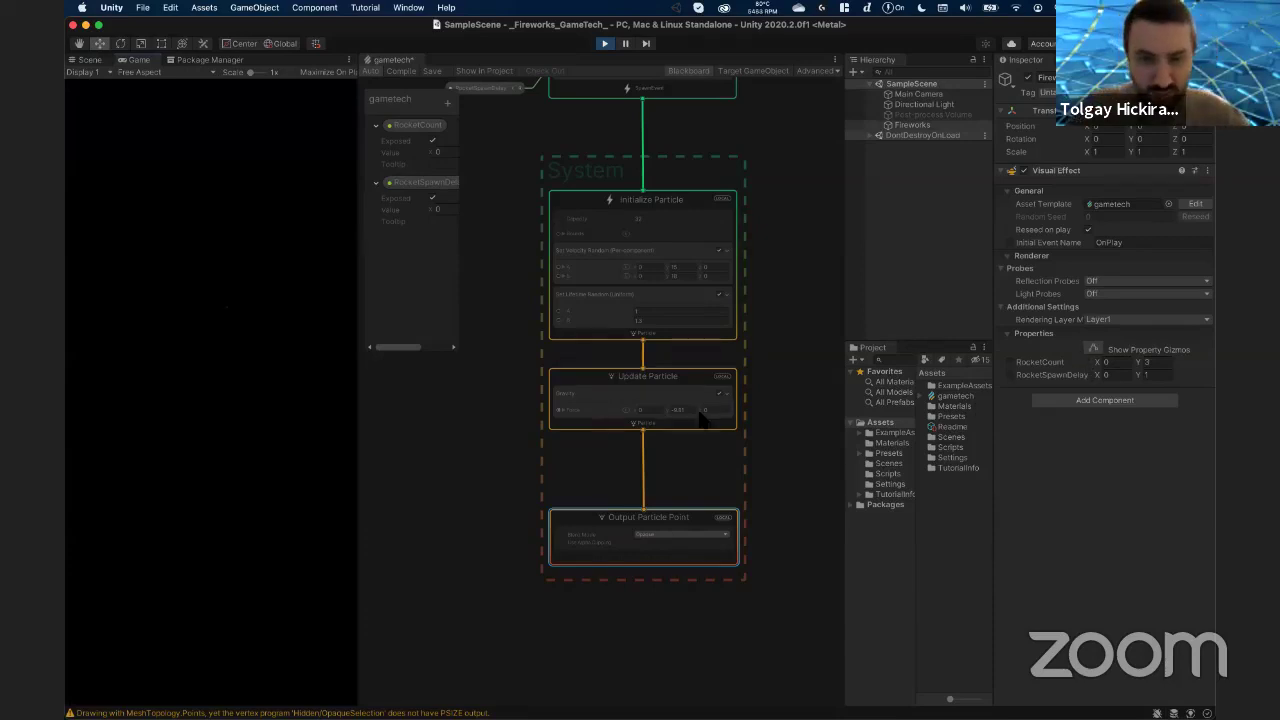
scroll(688, 422, "up", 3)
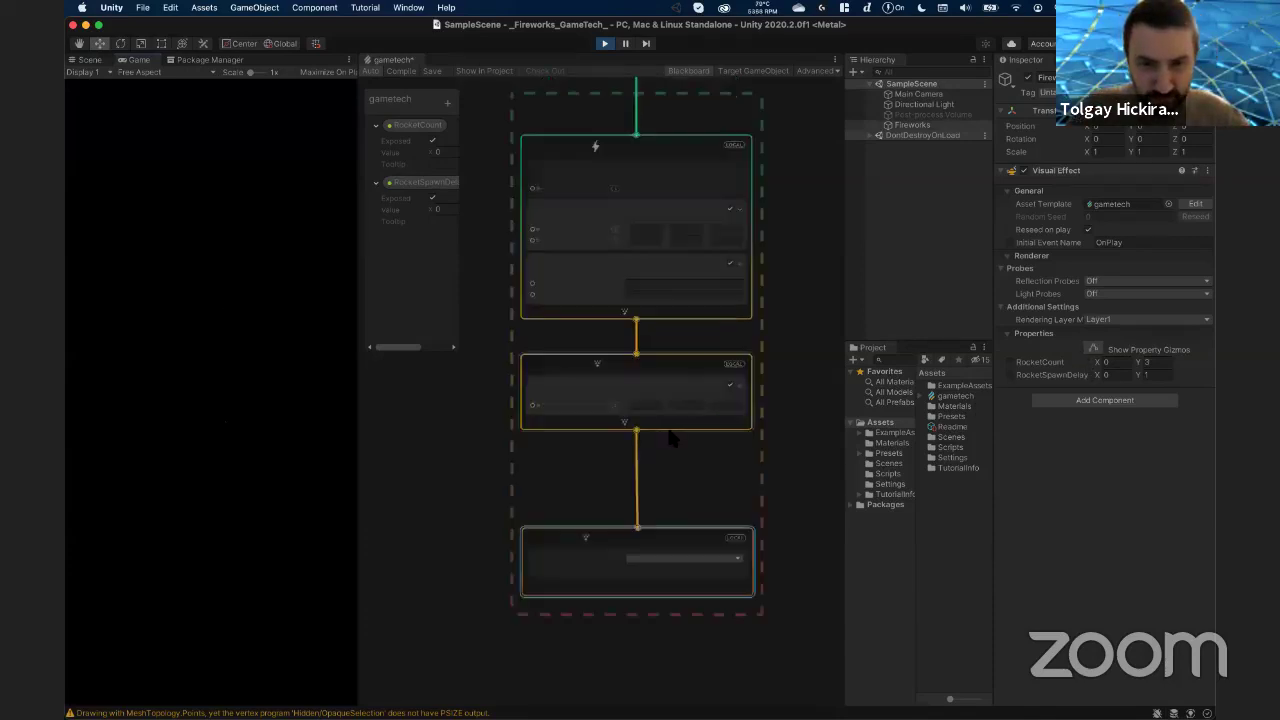
scroll(645, 378, "down", 2)
- Inspect the Set Lifetime Random block and pan the graph so the Spawn node shows fully
left_click(630, 390)
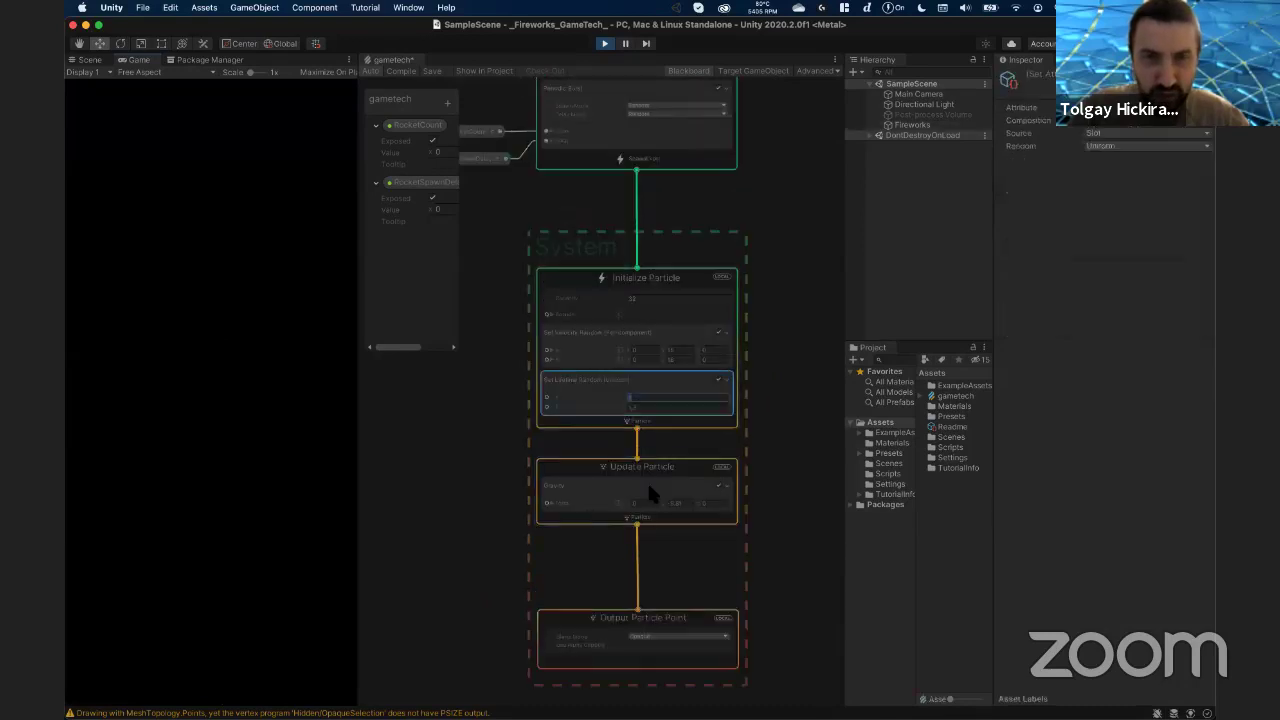
middle_click_drag(493, 421, 529, 464)
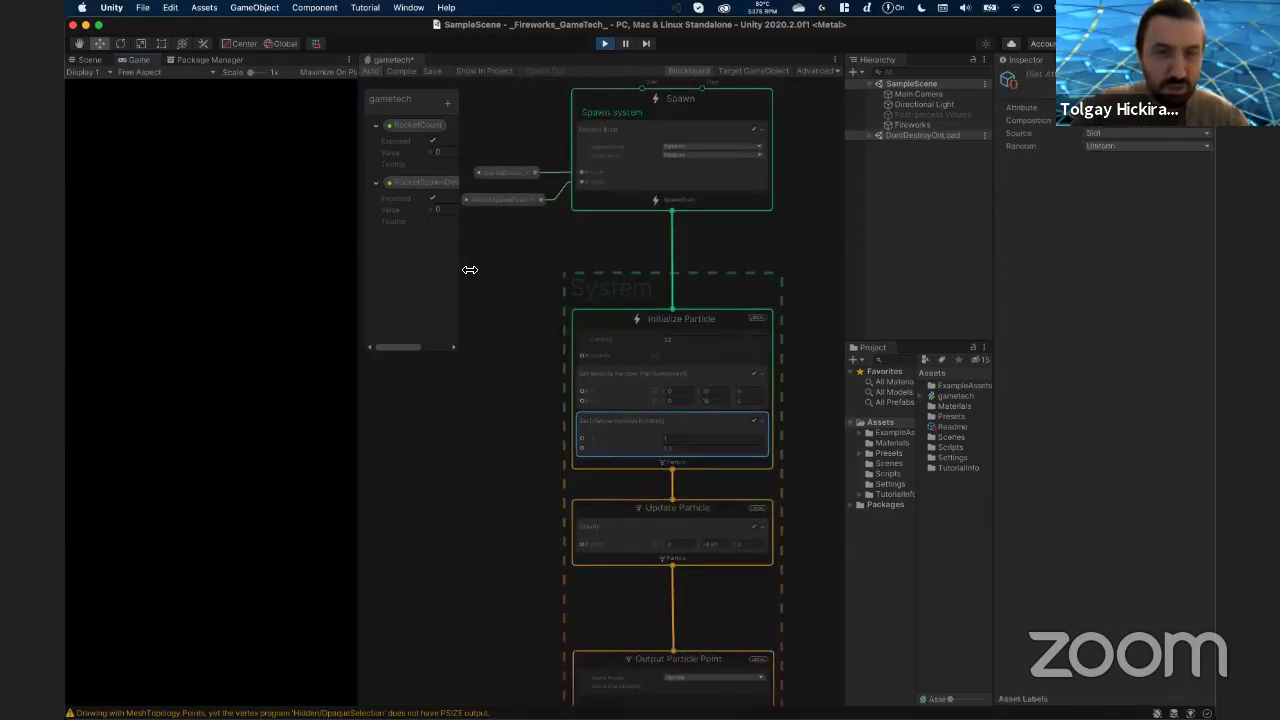
left_click_drag(470, 270, 494, 266)
middle_click_drag(543, 289, 598, 388)
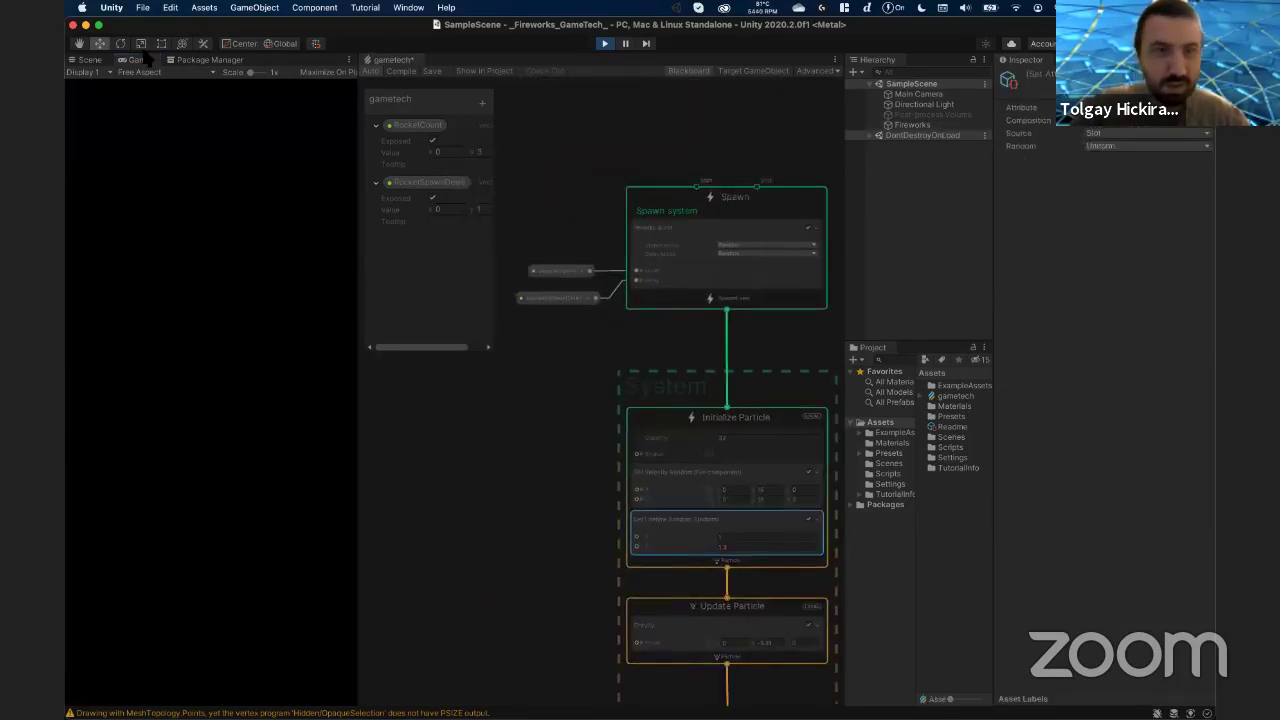
- Compare the Scene and Game views, then reselect Main Camera and its preview
left_click(104, 60)
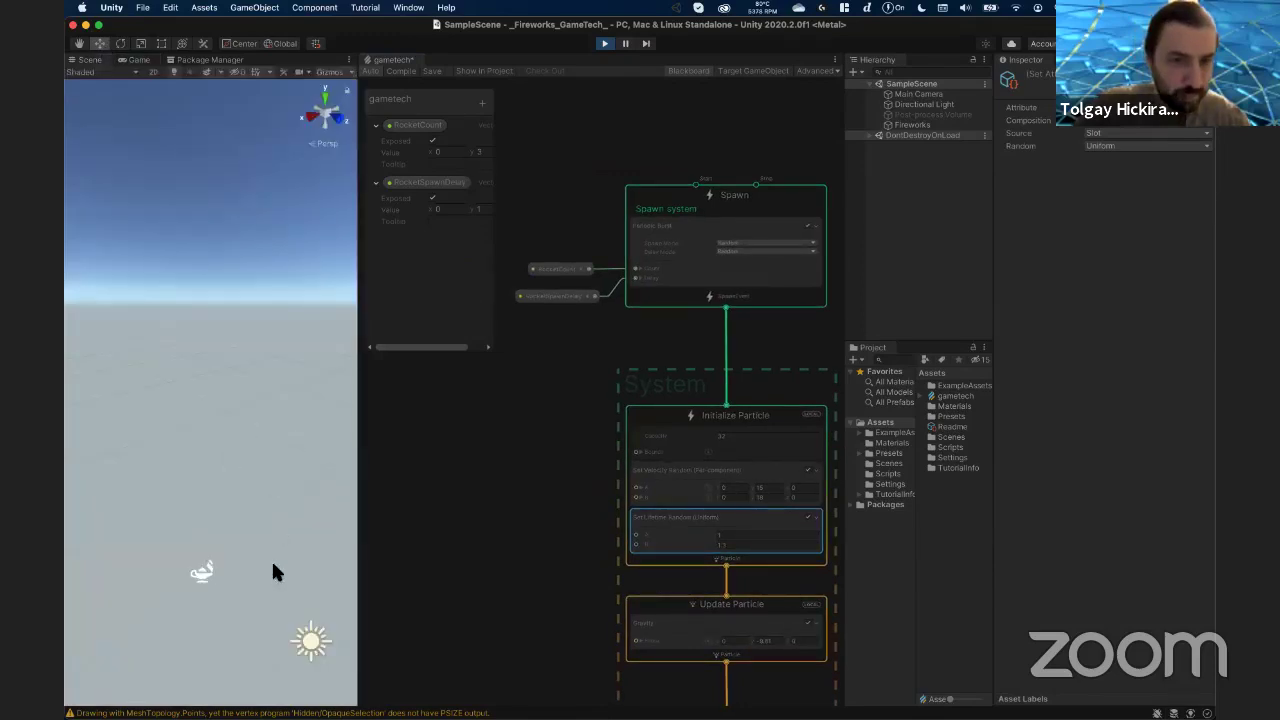
left_click(142, 62)
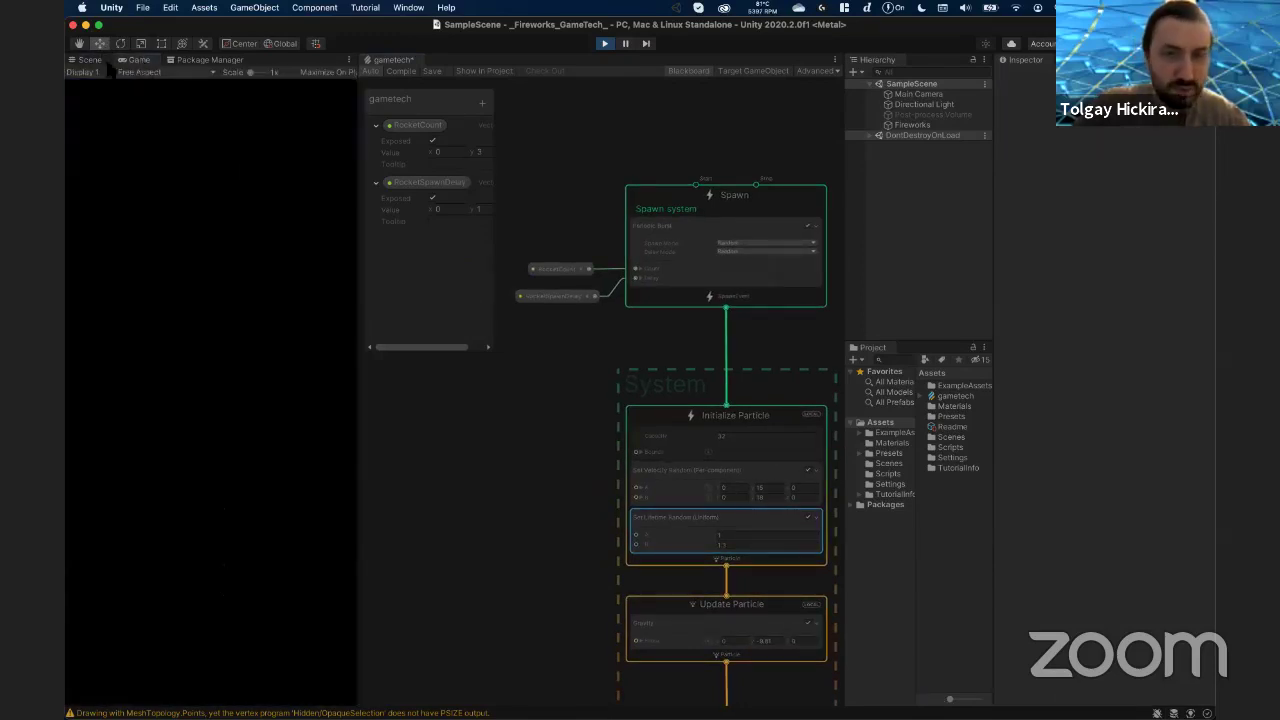
left_click(88, 60)
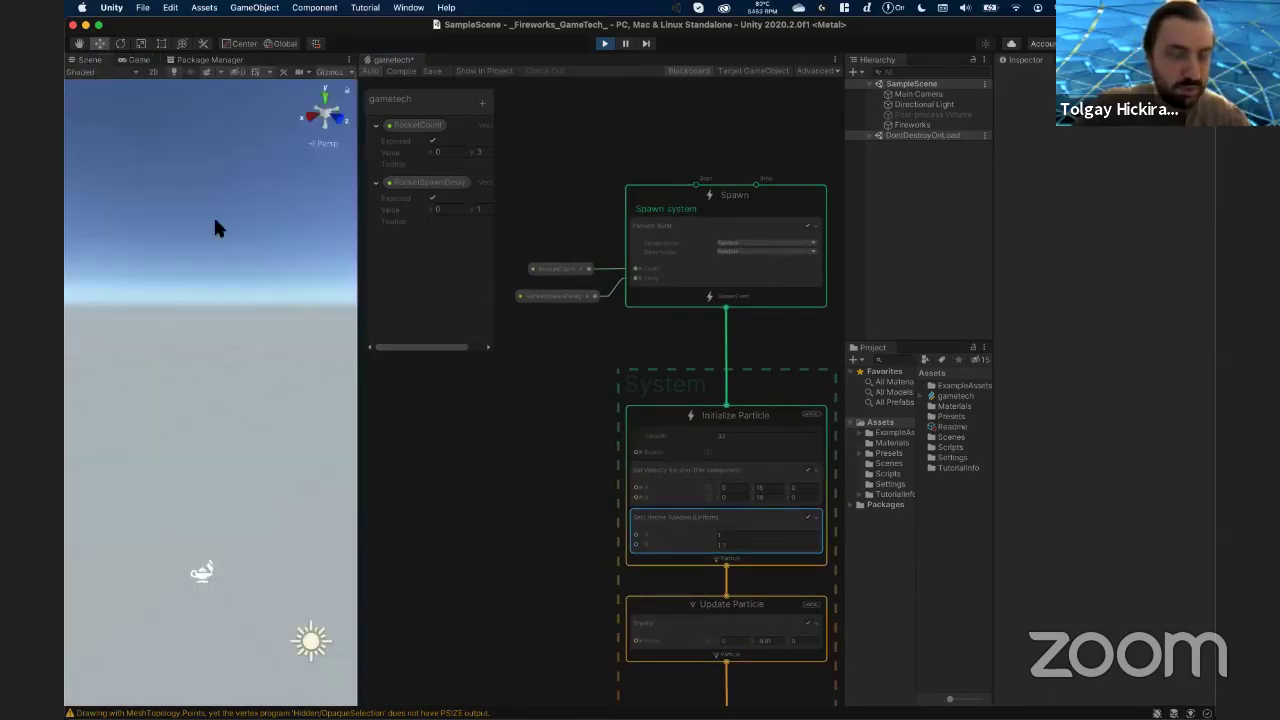
left_click(905, 94)
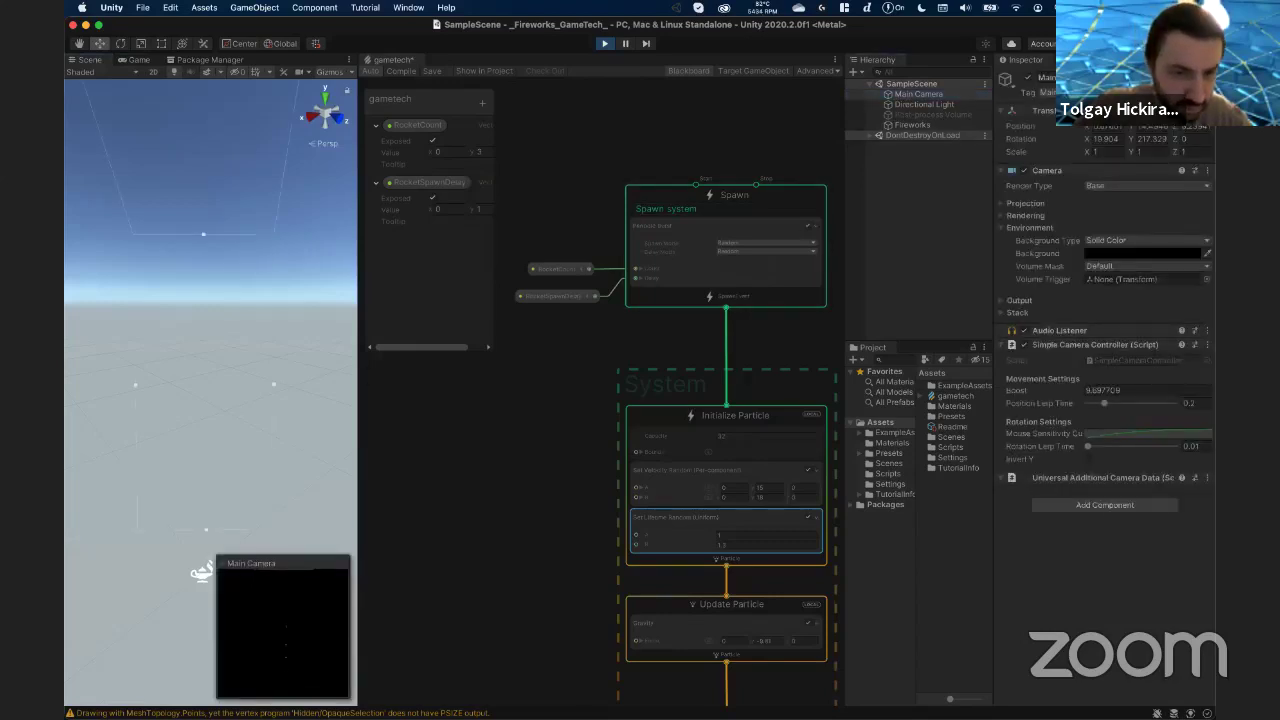
left_click(228, 562)
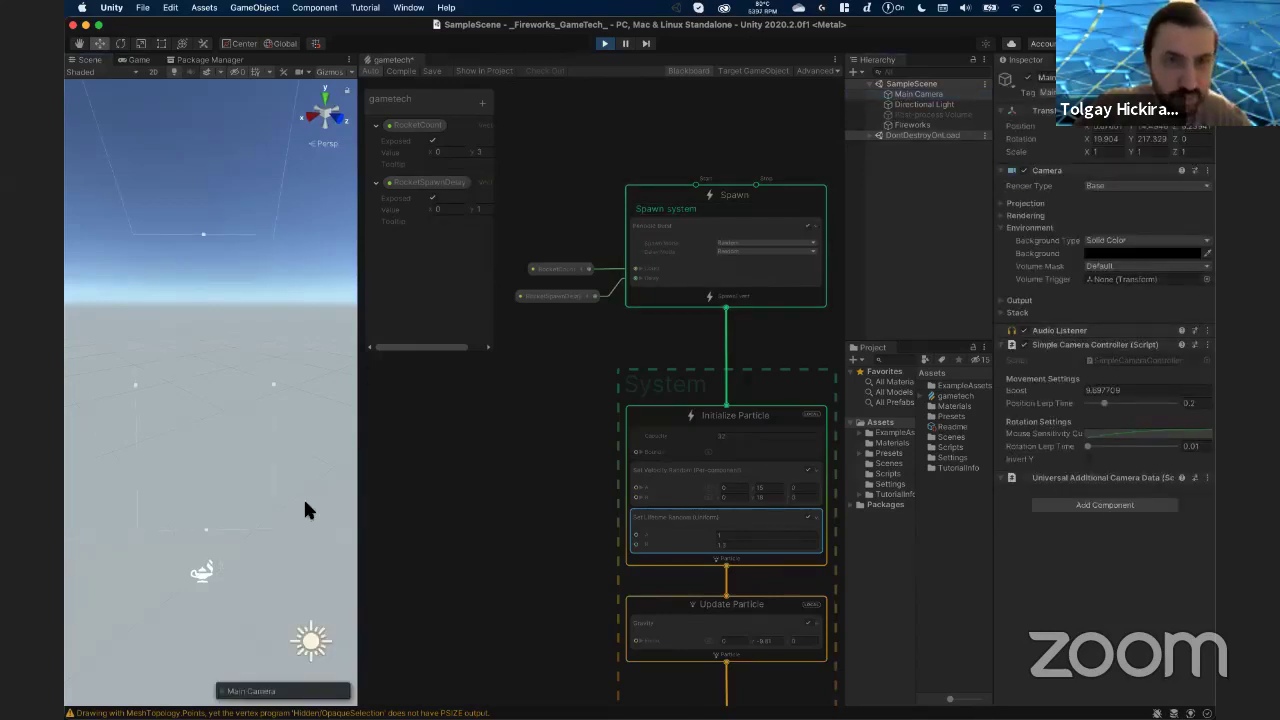
left_click(246, 691)
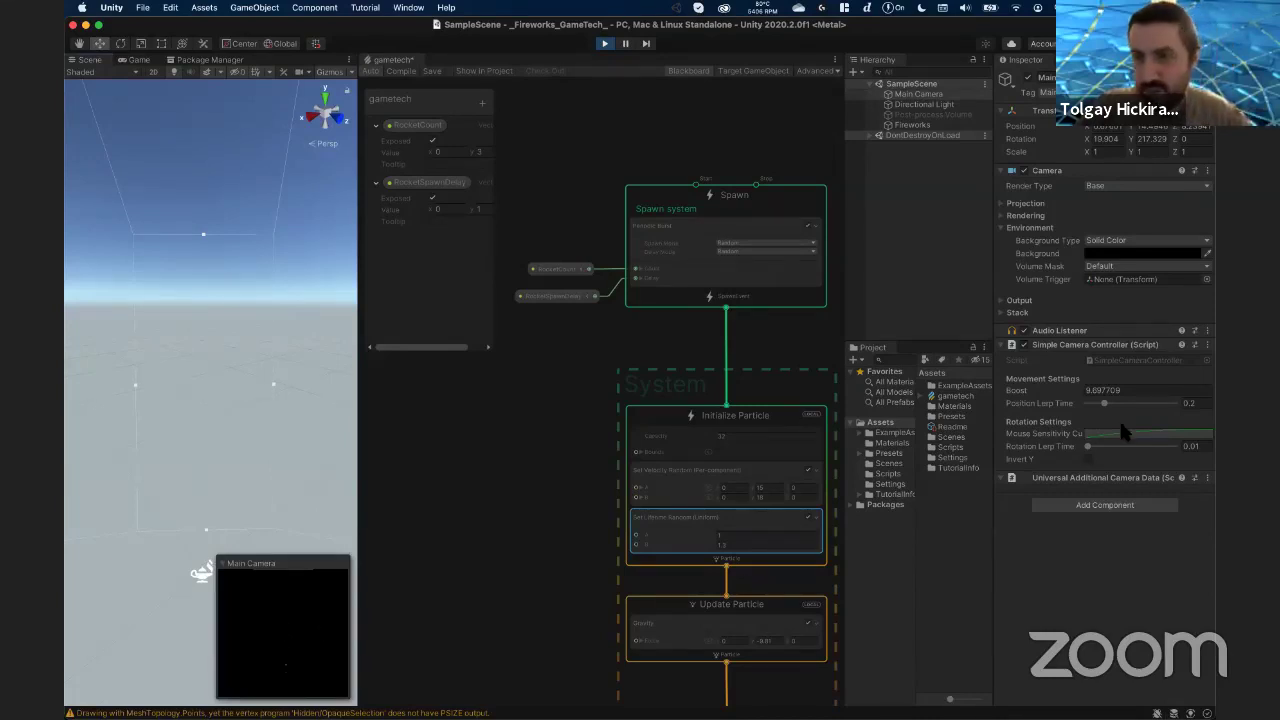
- Change the camera background colour to a dark blue and preview it in the Game view
left_click(1137, 258)
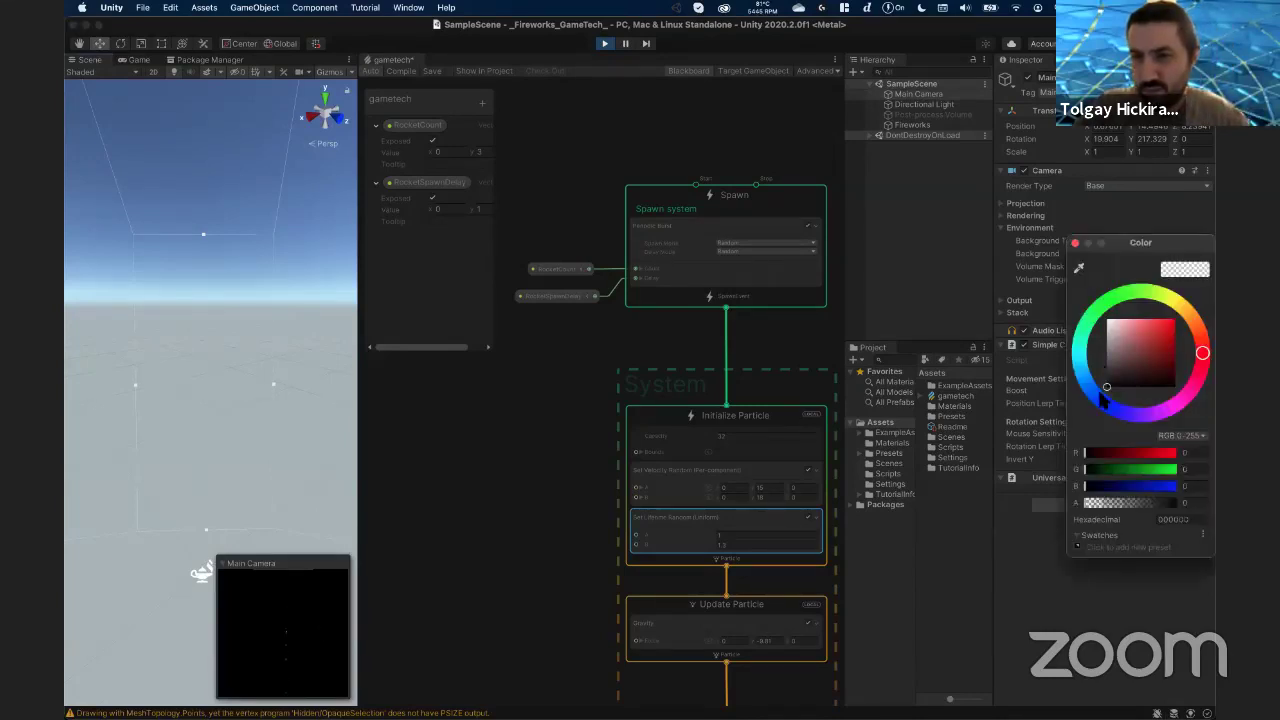
left_click_drag(1100, 396, 1113, 408)
left_click_drag(1153, 322, 1176, 318)
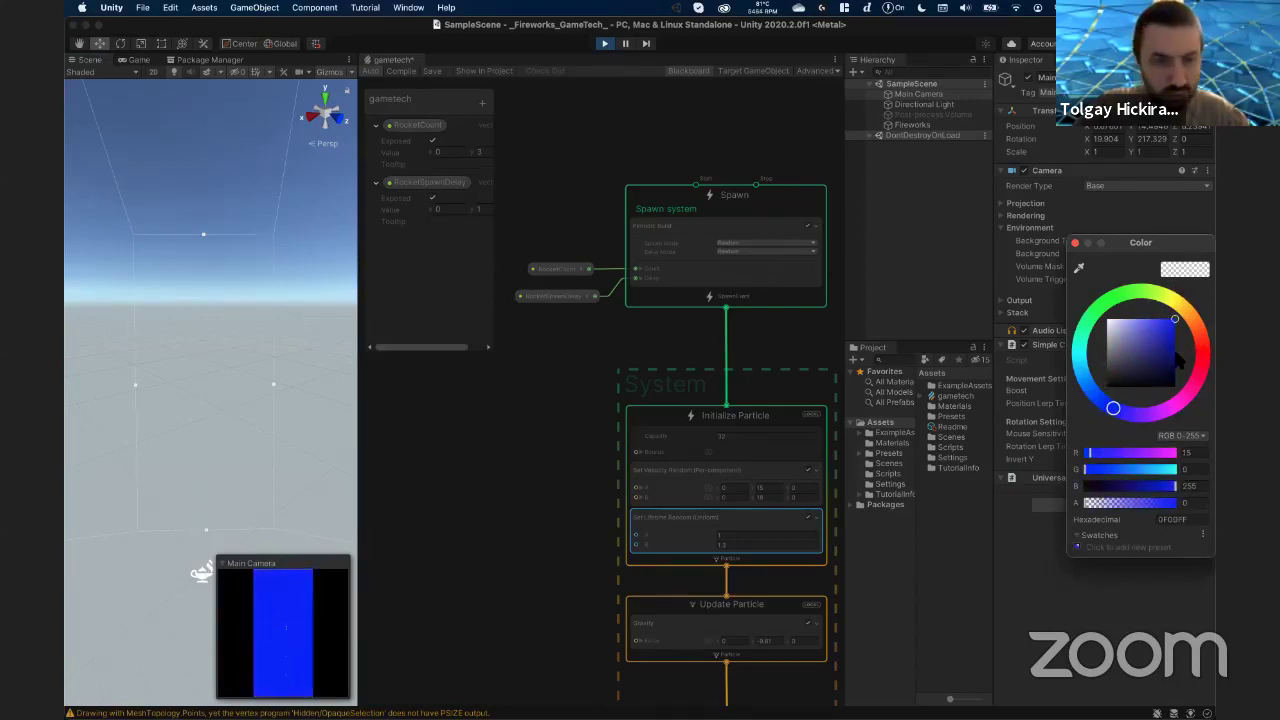
left_click(1175, 351)
left_click_drag(1184, 353, 1186, 348)
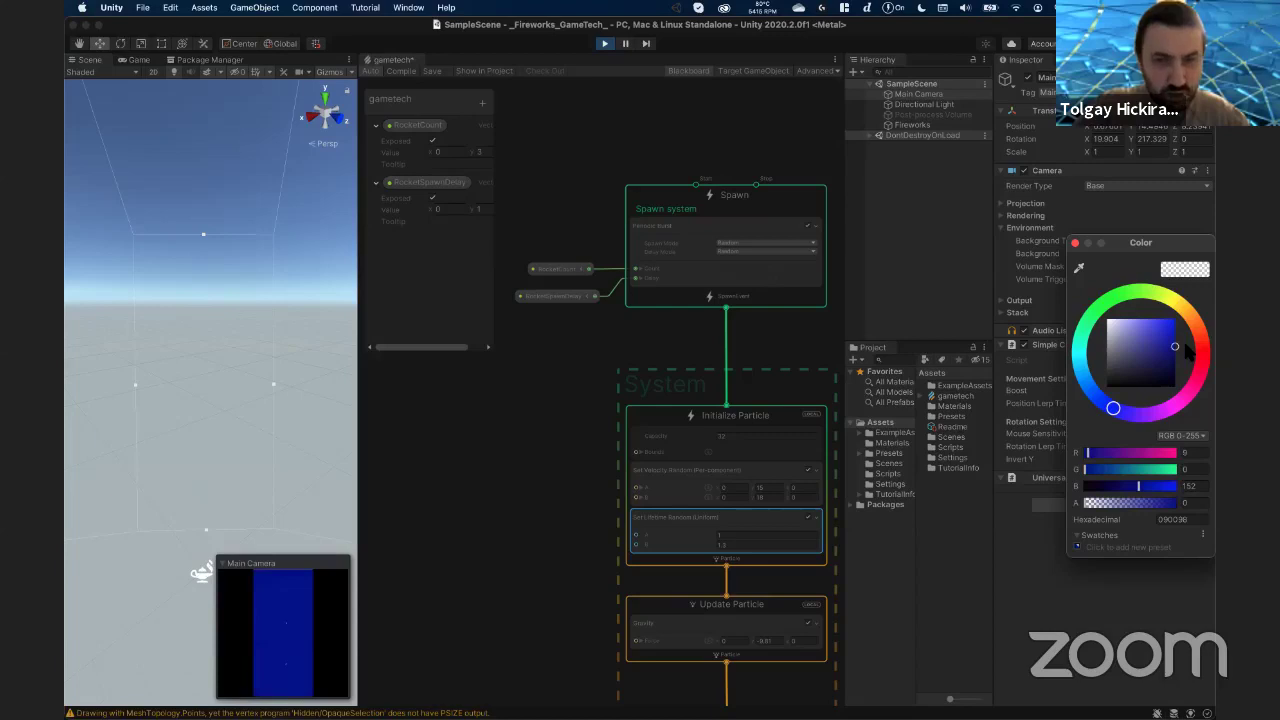
left_click(130, 61)
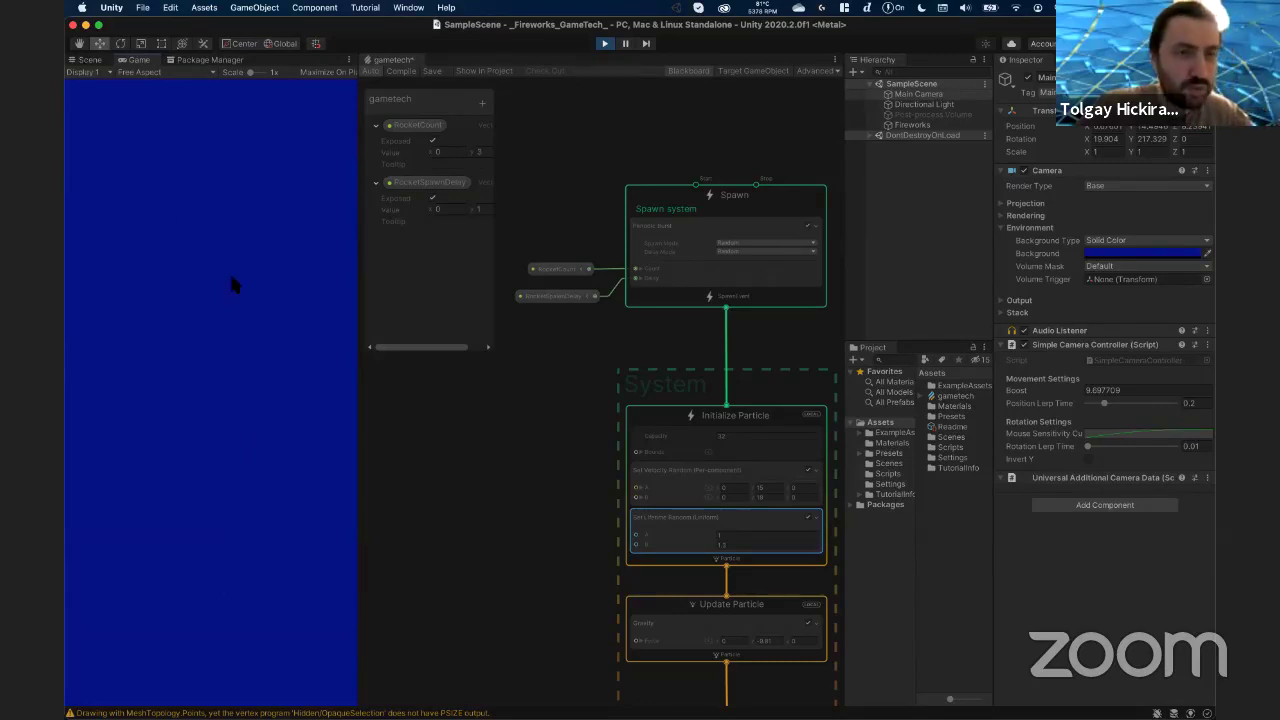
- Back in the Scene view, reselect Main Camera and orbit around it
key("super+1")
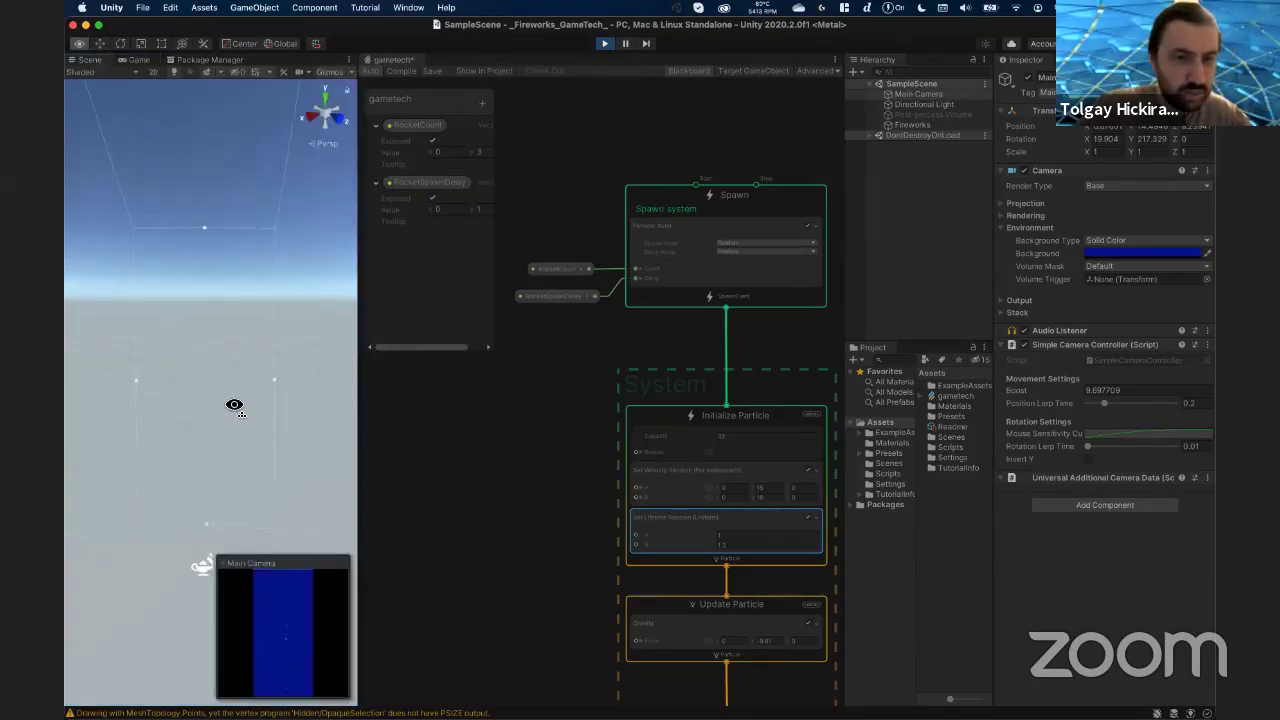
left_click(912, 94)
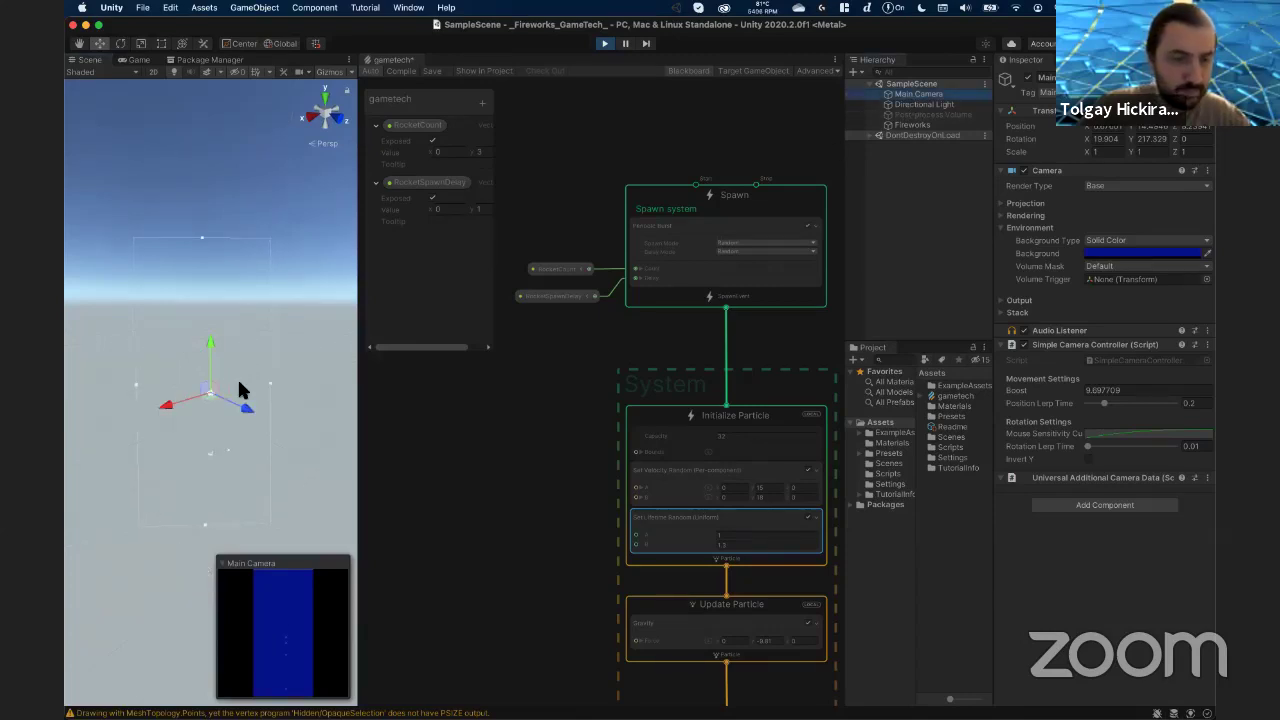
mouse_move(240, 390)
left_mouse_down("alt")
mouse_move(367, 382)
mouse_move(320, 367)
mouse_move(277, 412)
mouse_move(227, 394)
left_mouse_up("alt")
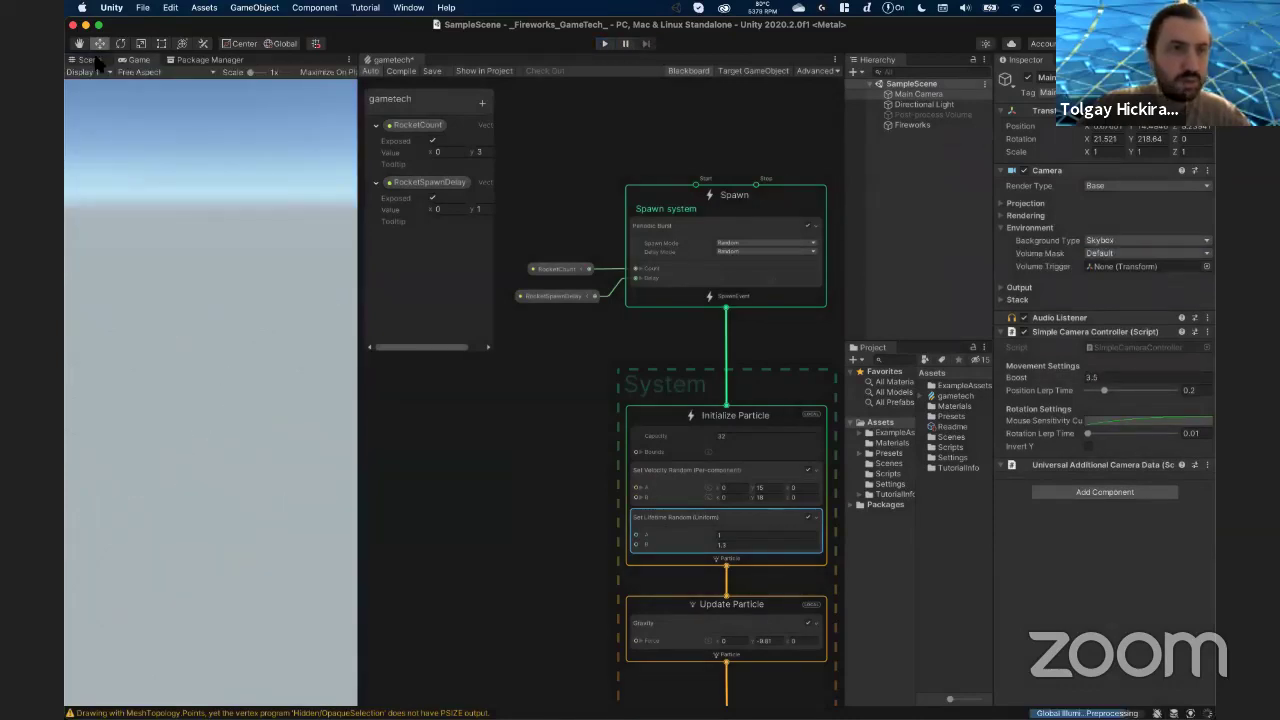
- Set the camera Background Type to Solid Color and check the blue Game view
left_click_drag(226, 342, 282, 406, "alt")
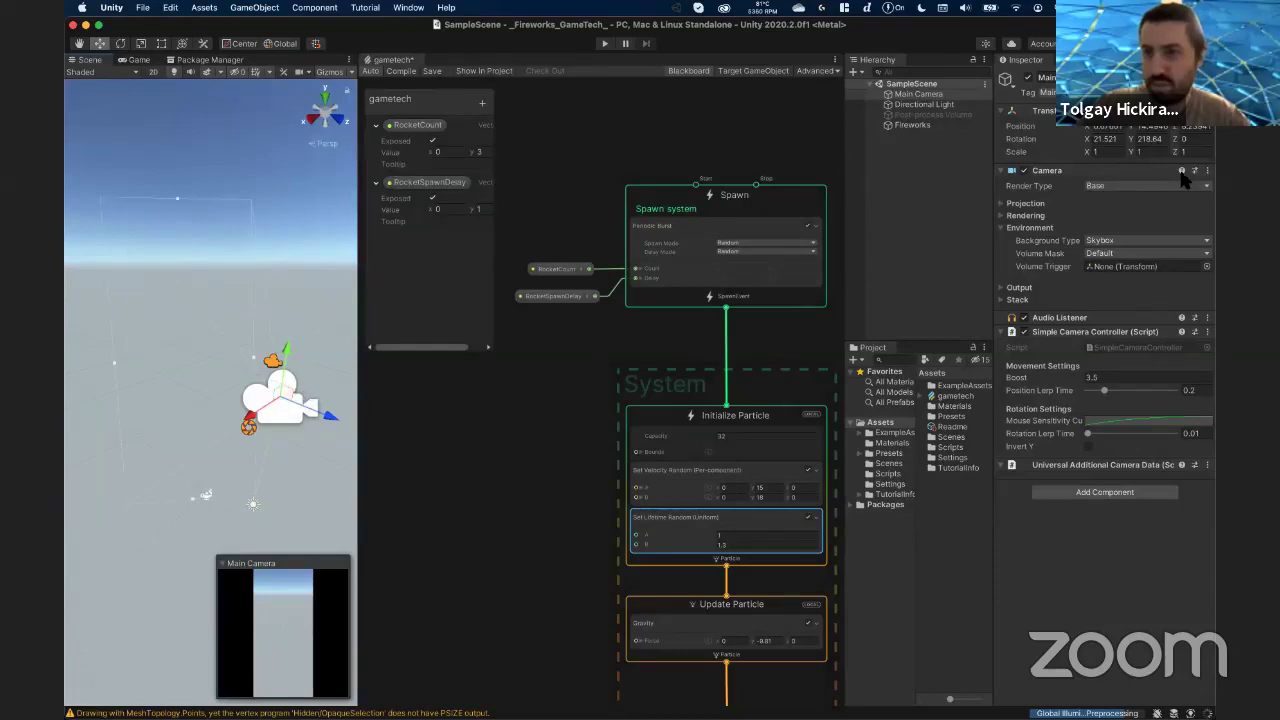
left_click(1147, 240)
left_click(1125, 254)
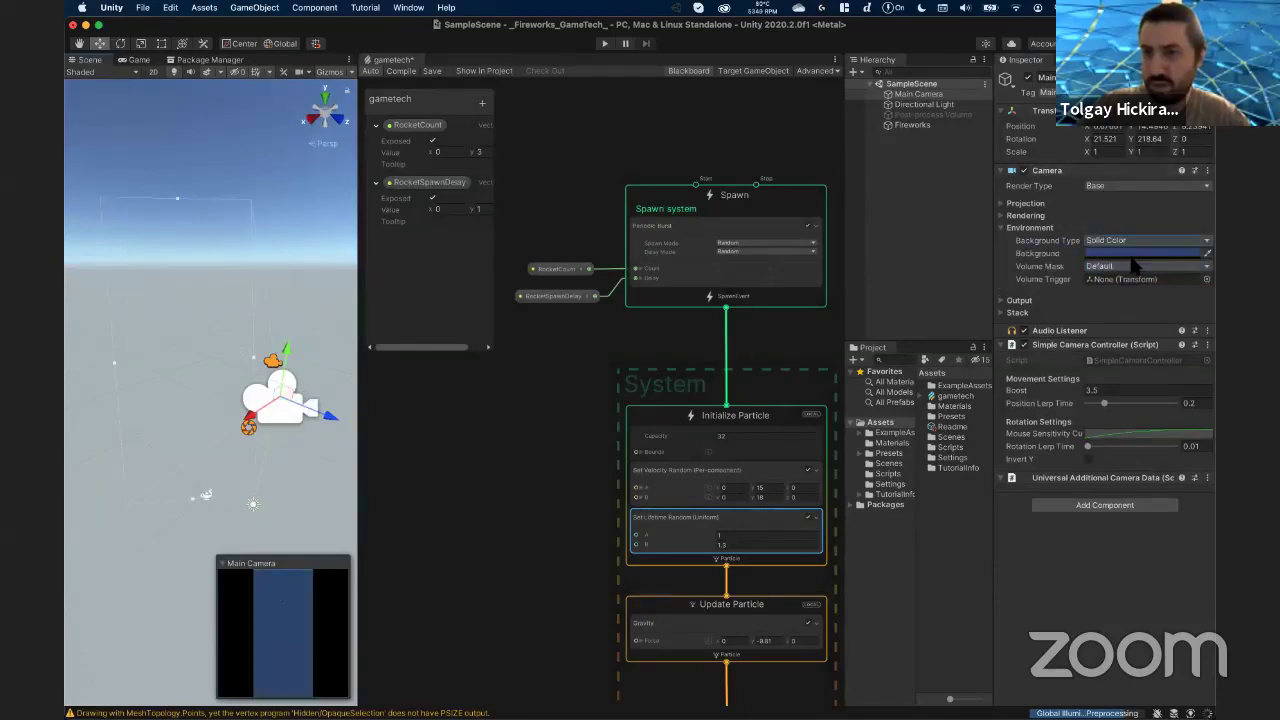
left_click(143, 61)
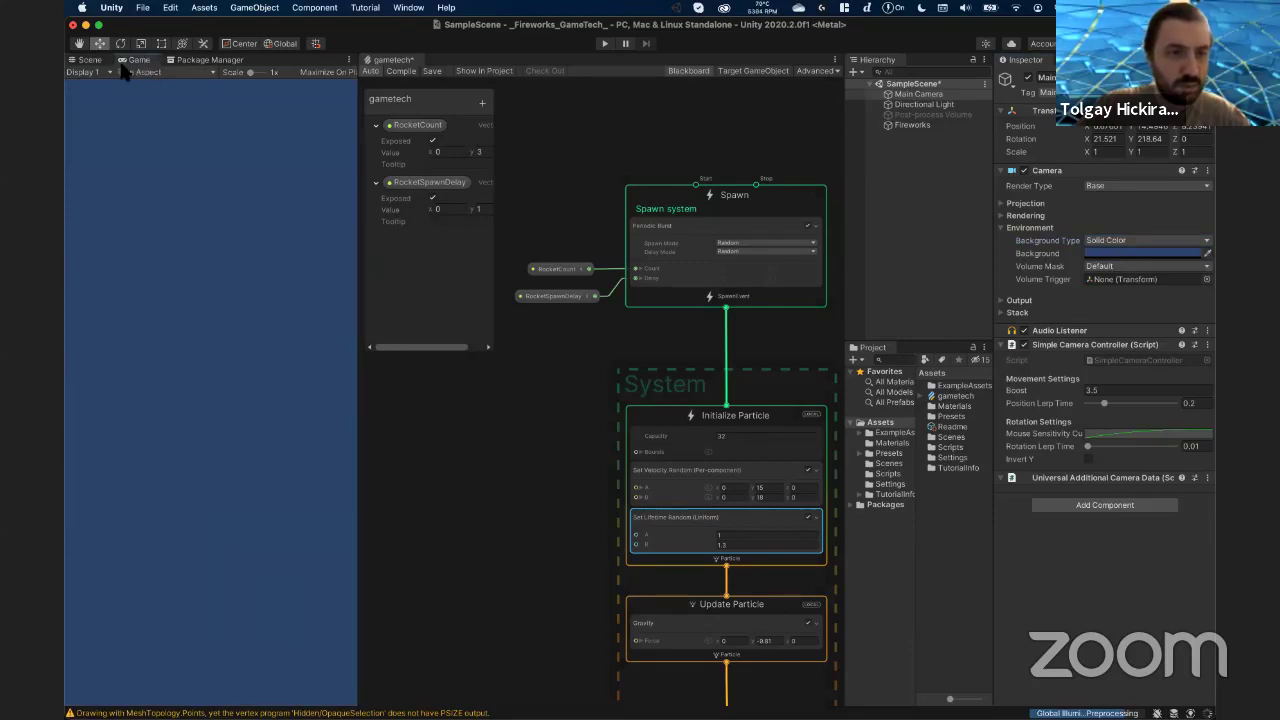
- Move the camera up and to the left, then show and widen the blue Game view
left_click(92, 60)
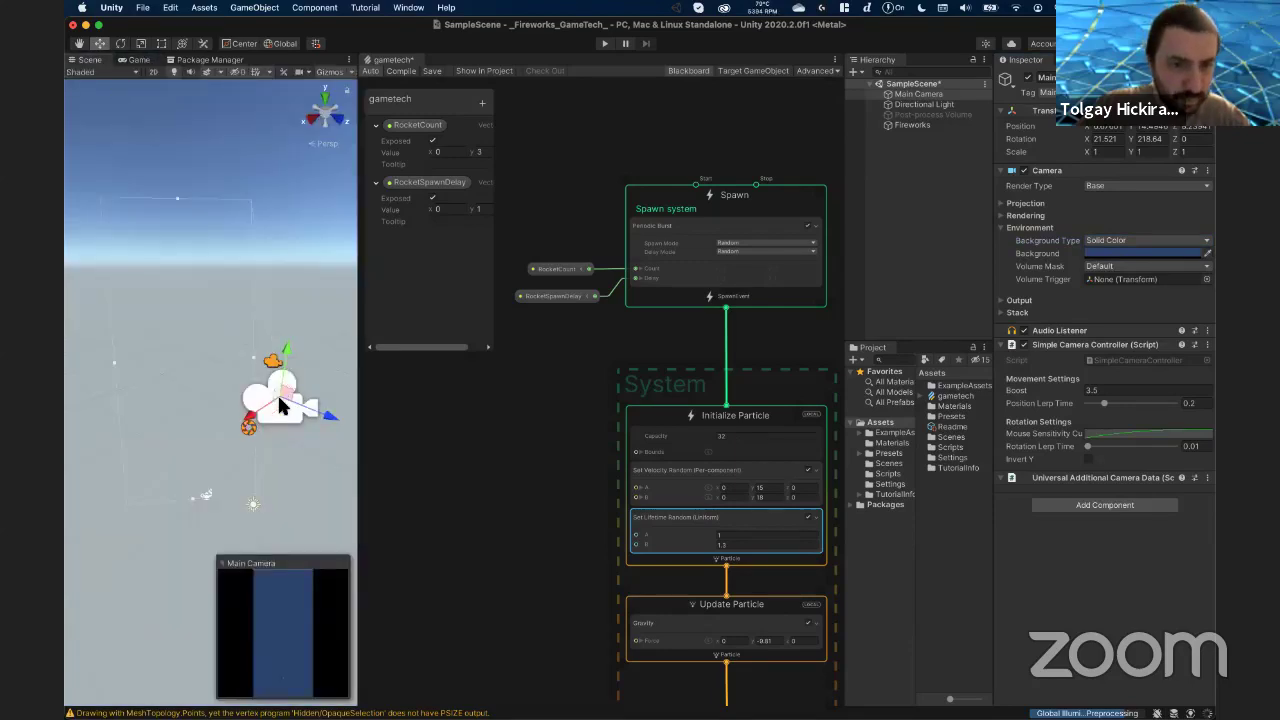
left_click_drag(279, 404, 238, 349)
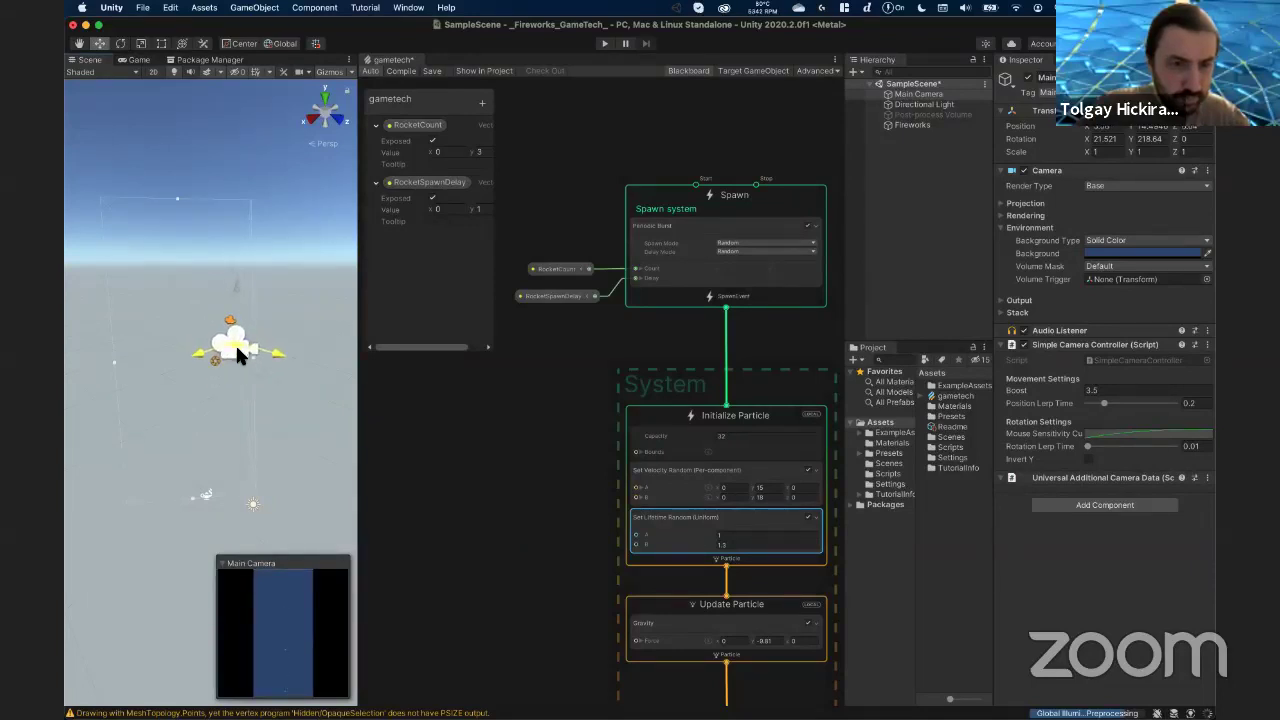
left_click(139, 60)
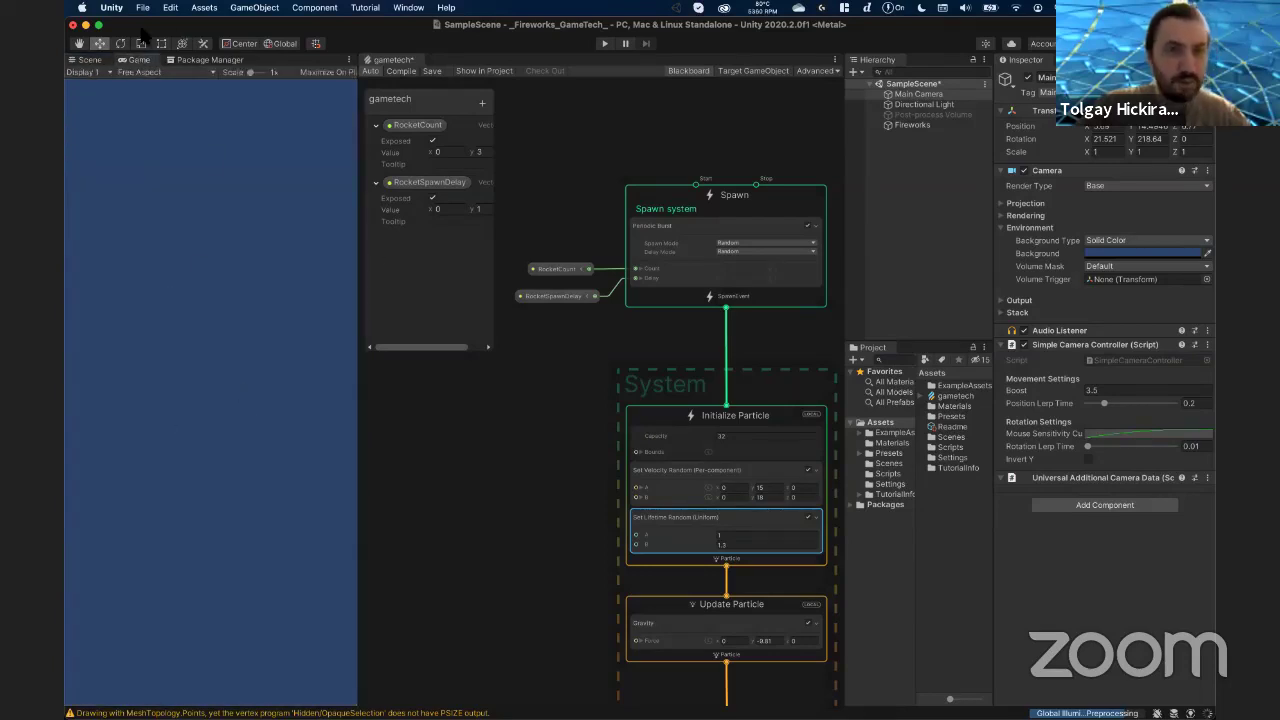
mouse_move(357, 142)
left_mouse_down()
mouse_move(409, 160)
mouse_move(770, 186)
left_mouse_up()
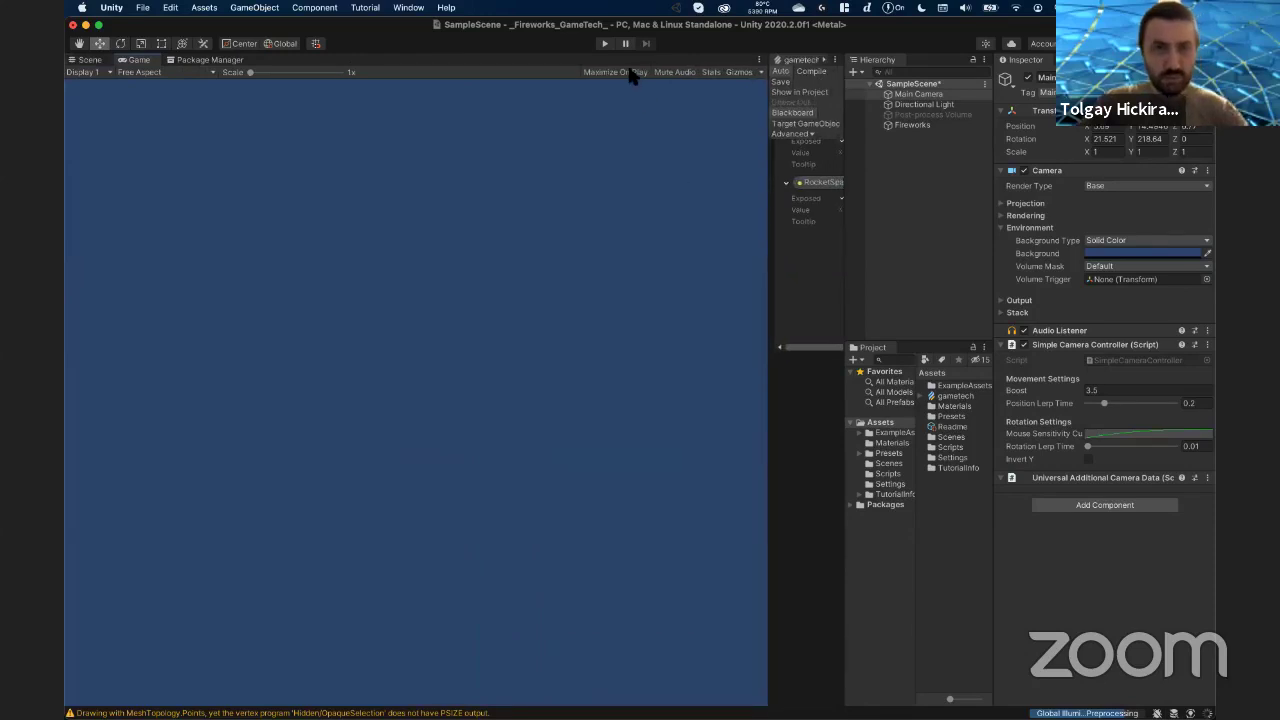
- Preview the fireworks in Play mode, stop it, and frame Set Velocity Random in a wider VFX Graph
left_click(604, 43)
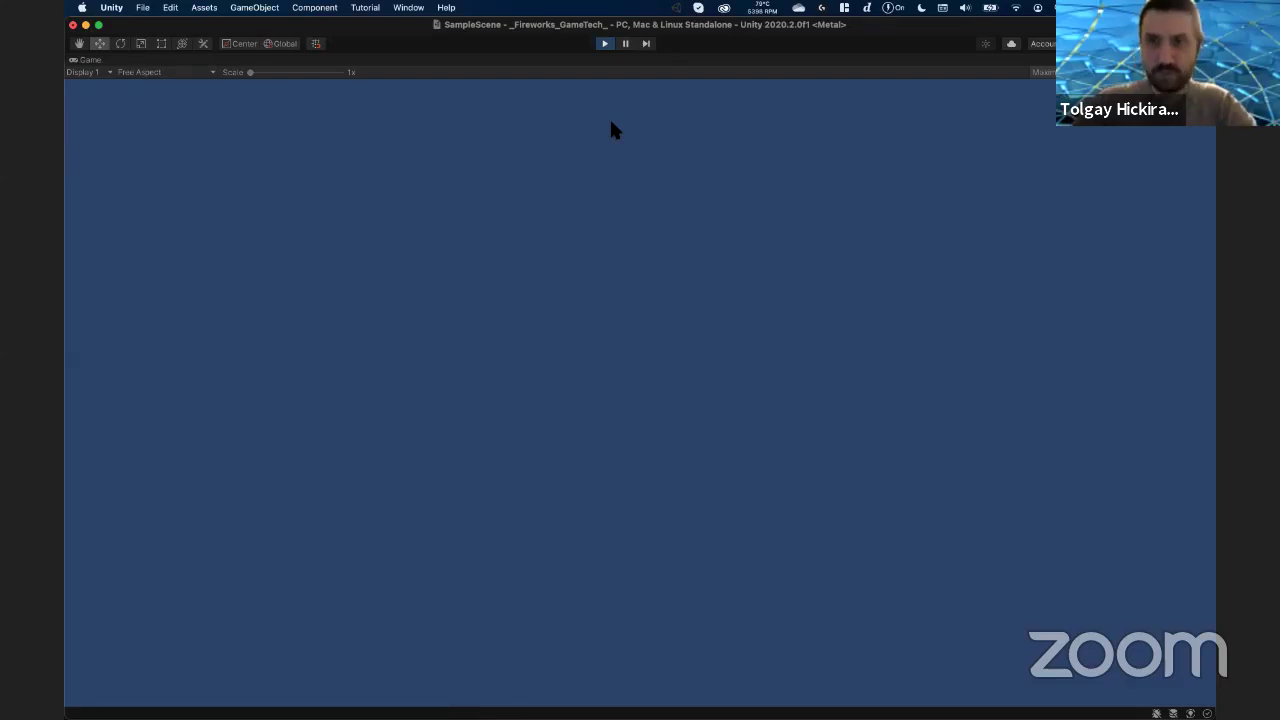
key("super+p")
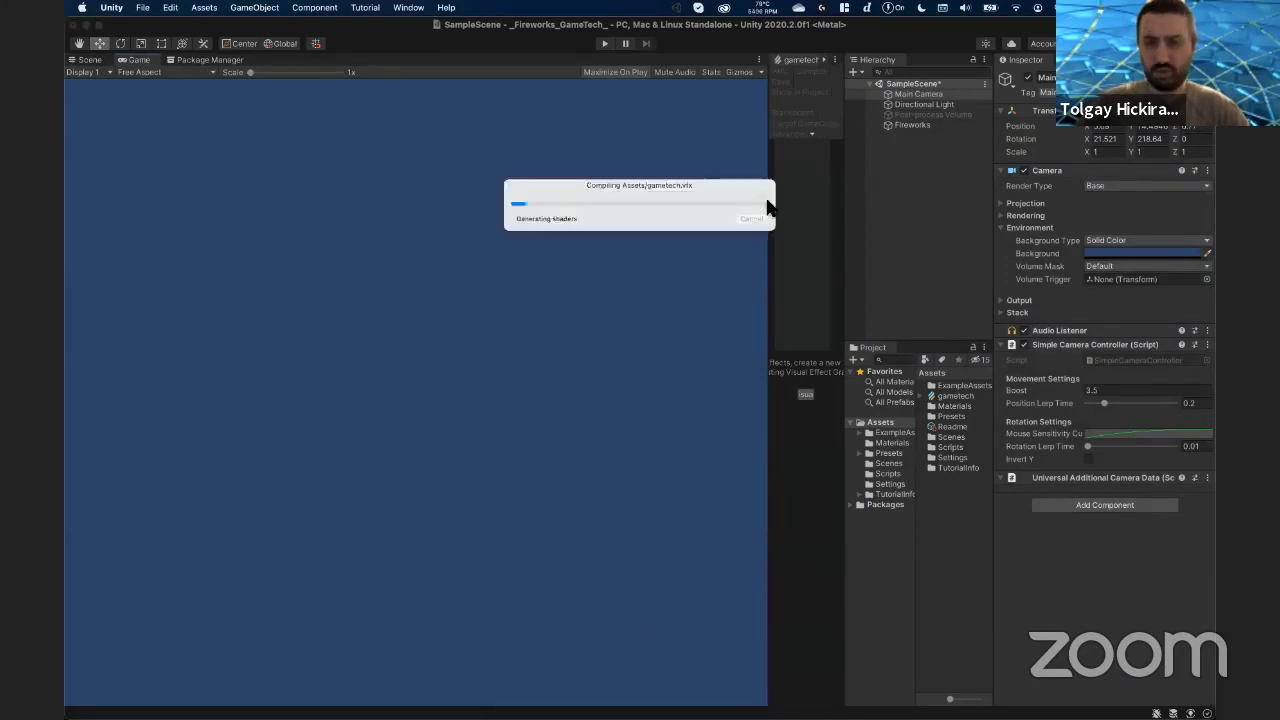
left_click_drag(754, 212, 382, 220)
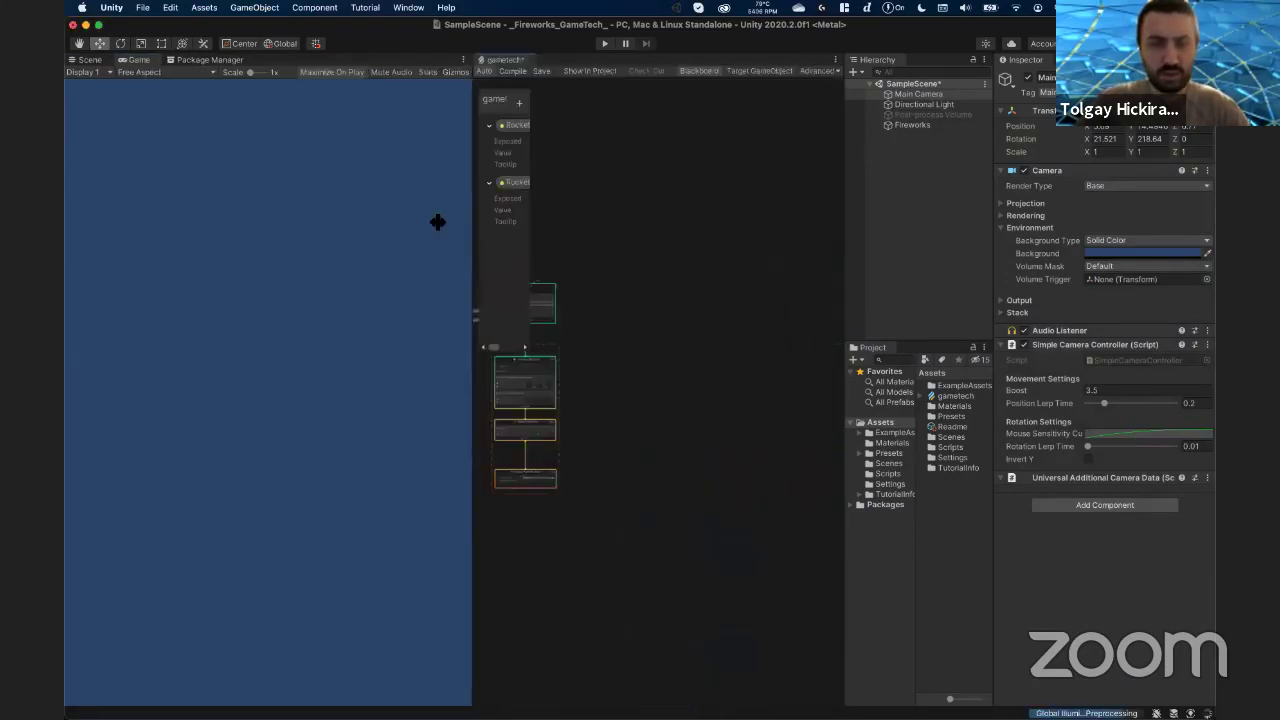
left_click(471, 385)
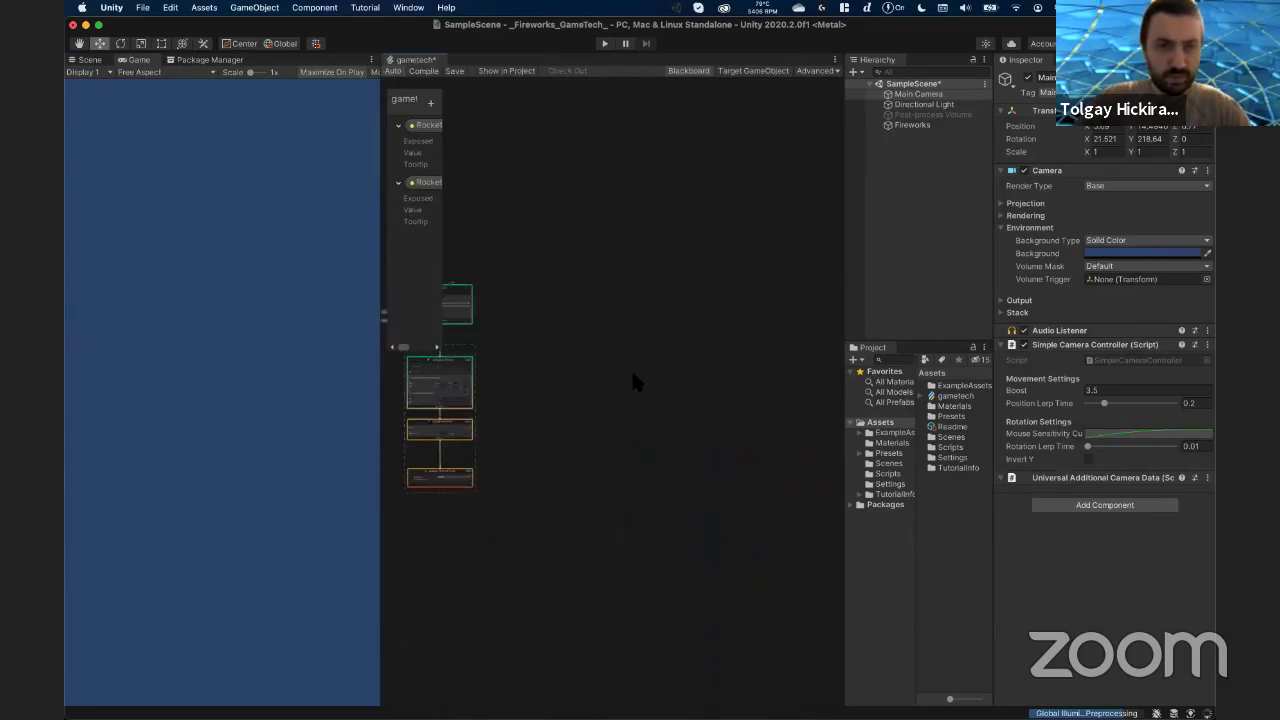
key("f")
middle_click_drag(655, 378, 703, 391)
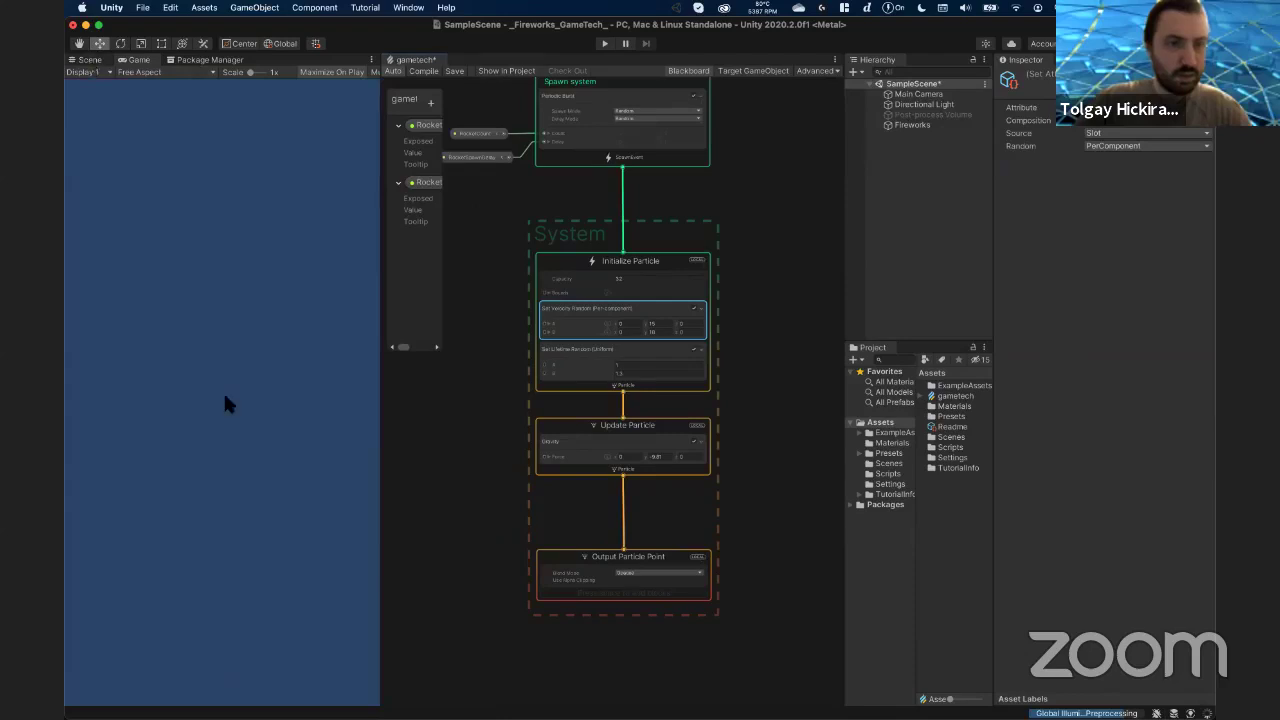
left_click(916, 94)
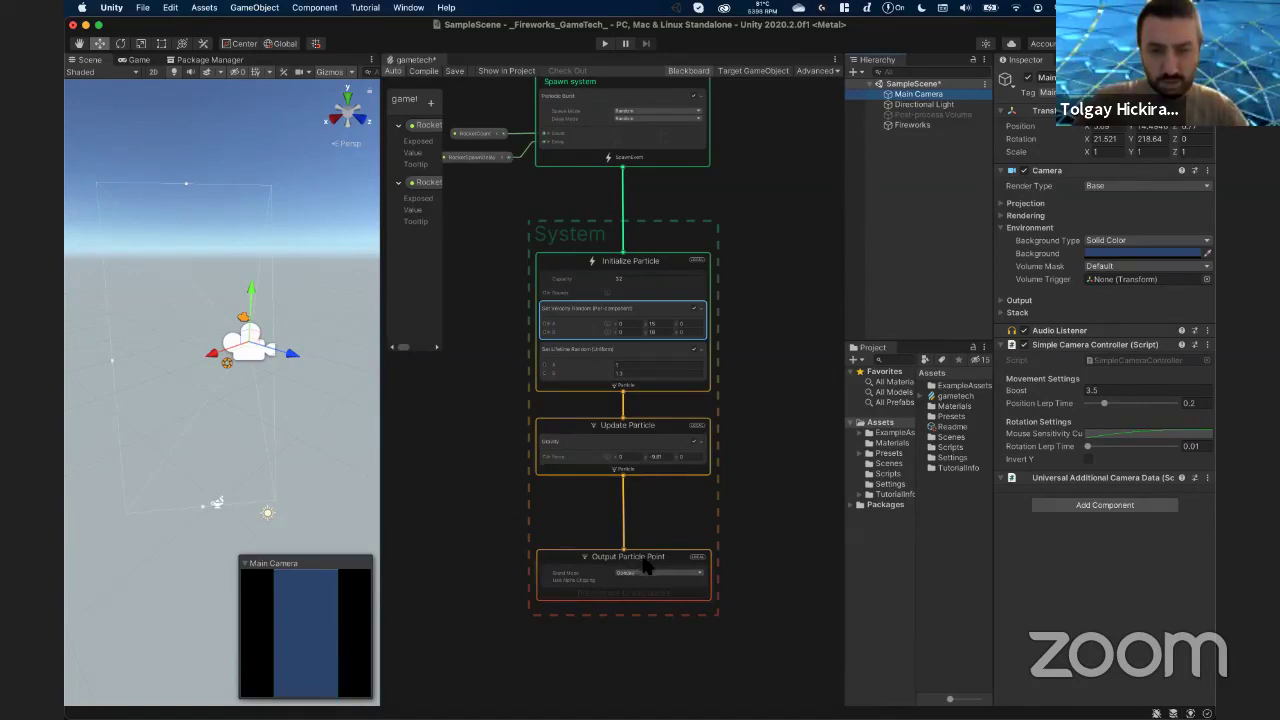
scroll(639, 514, "down", 3)
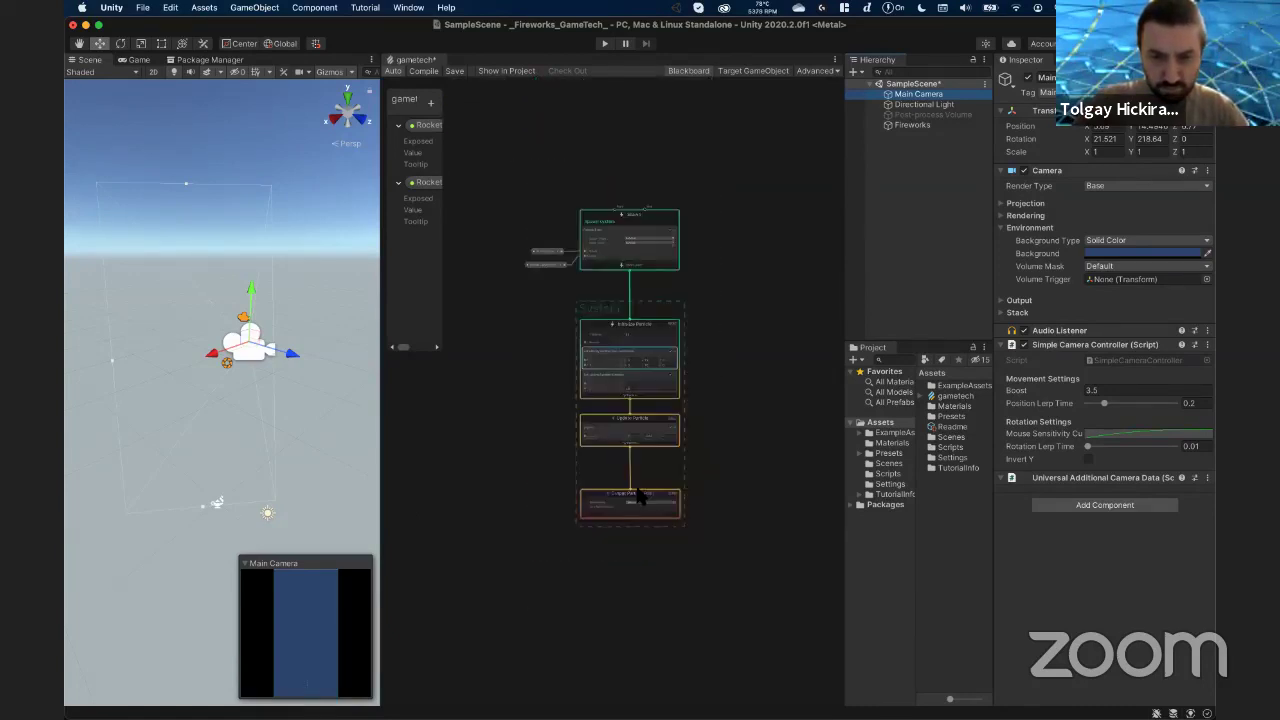
scroll(635, 470, "up", 5)
middle_click_drag(635, 470, 671, 457)
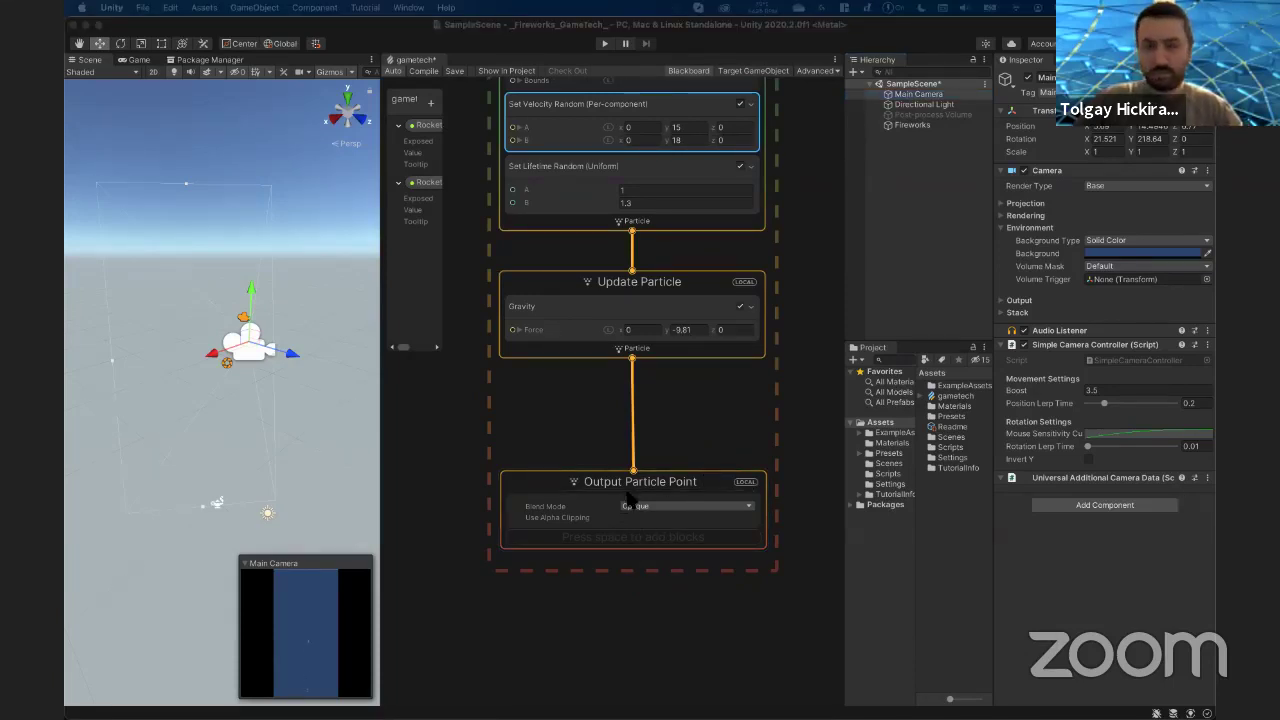
left_click(614, 541)
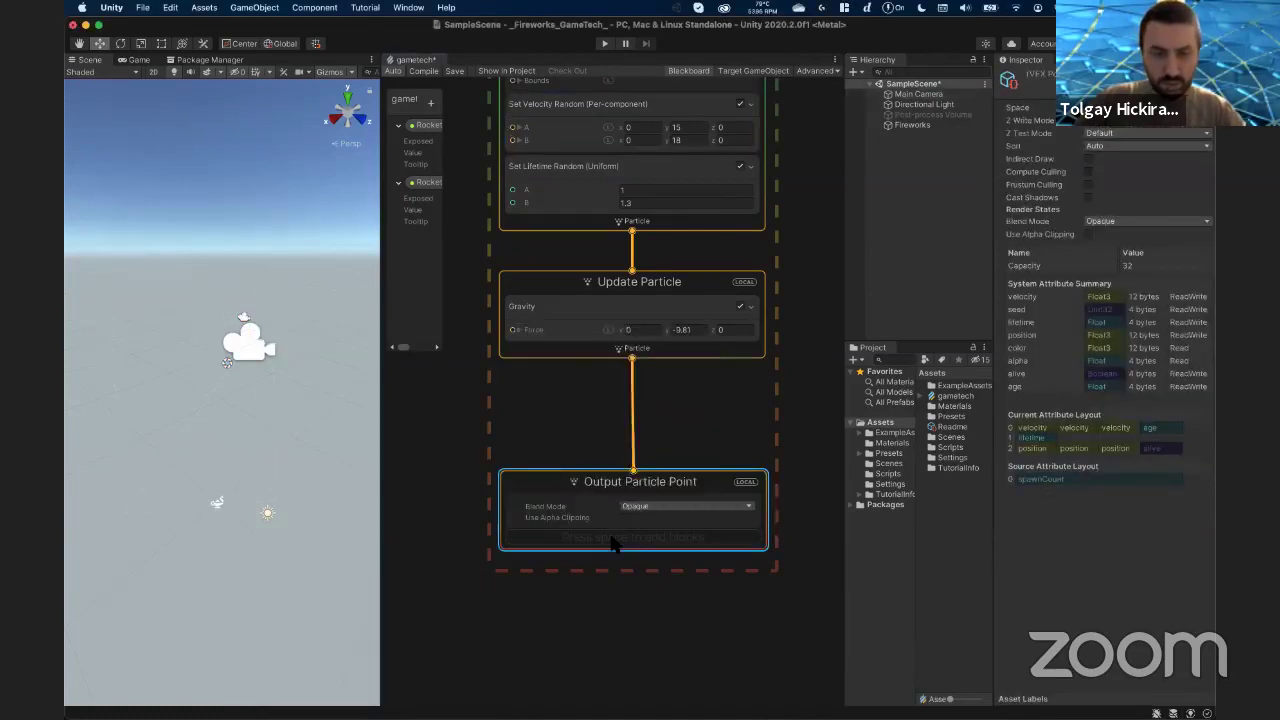
key("space")
left_click(581, 441)
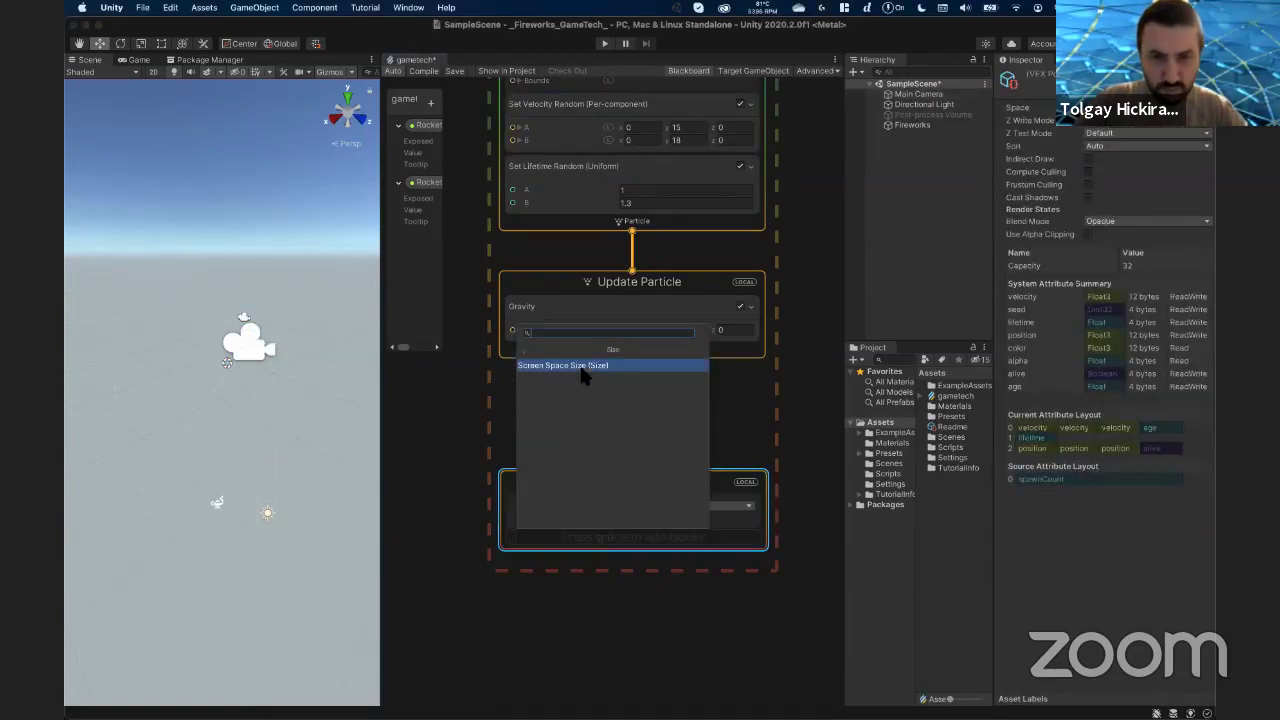
left_click(523, 347)
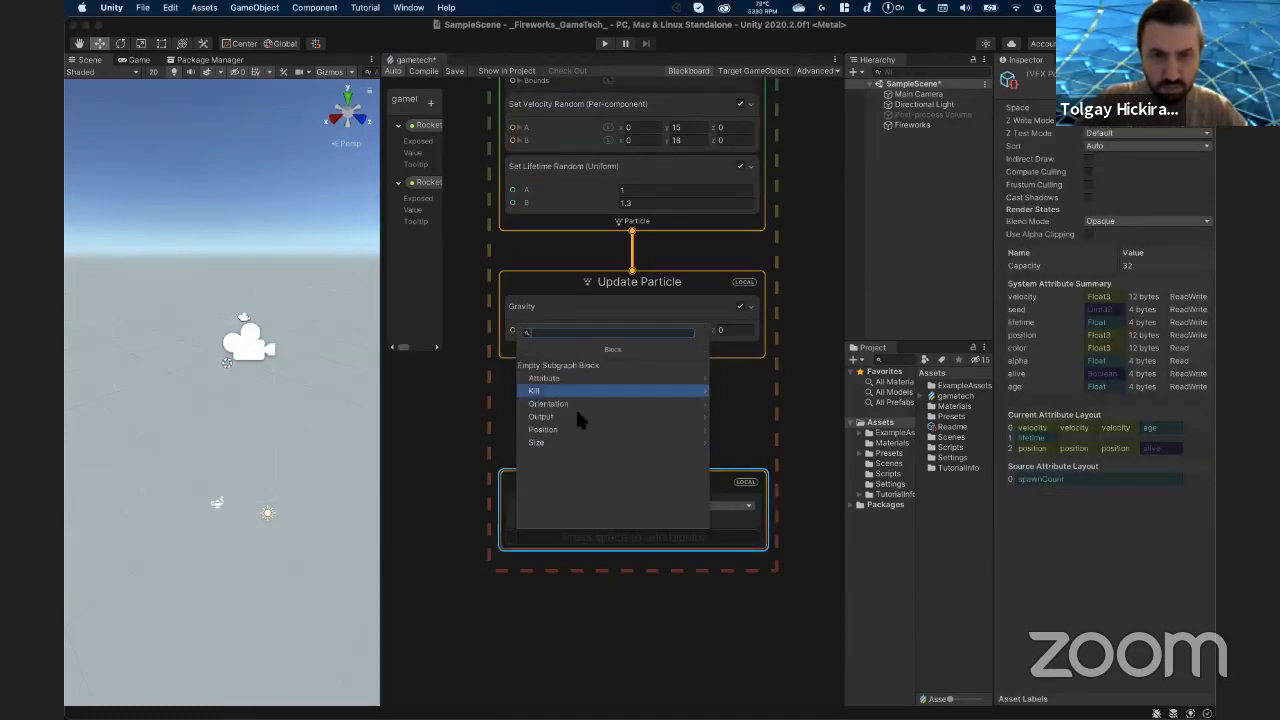
left_click(568, 414)
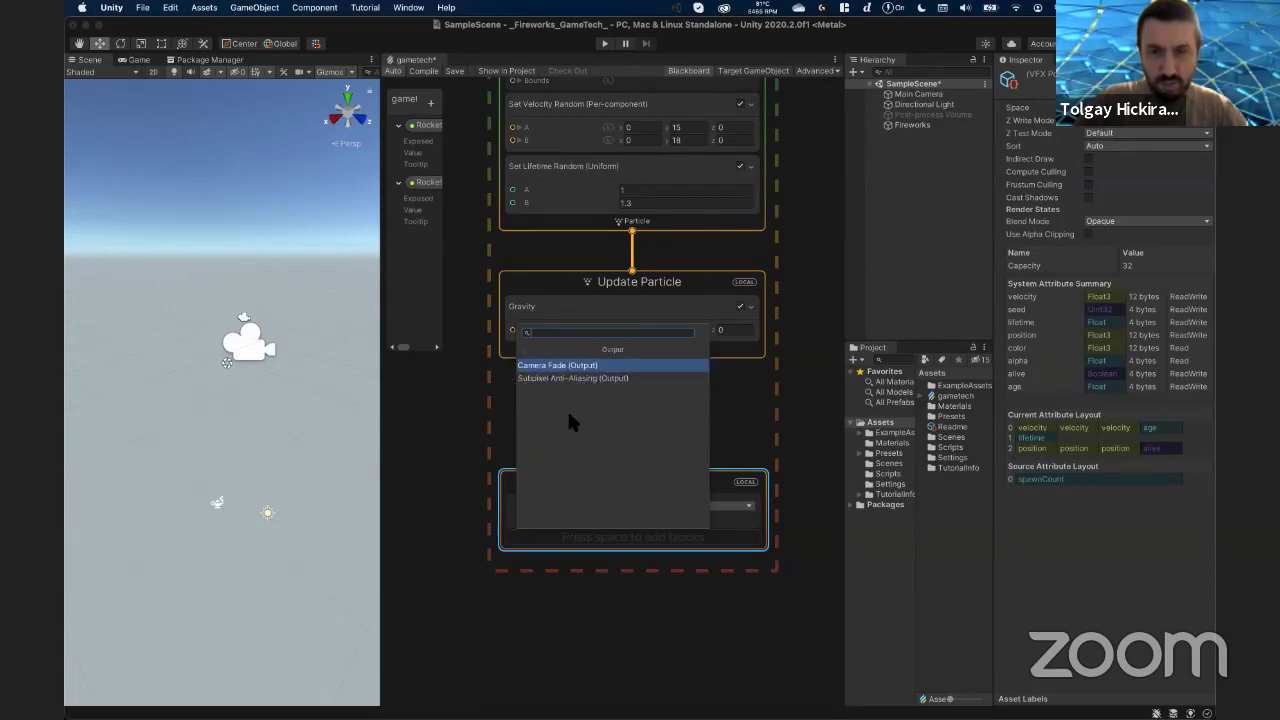
left_click(535, 348)
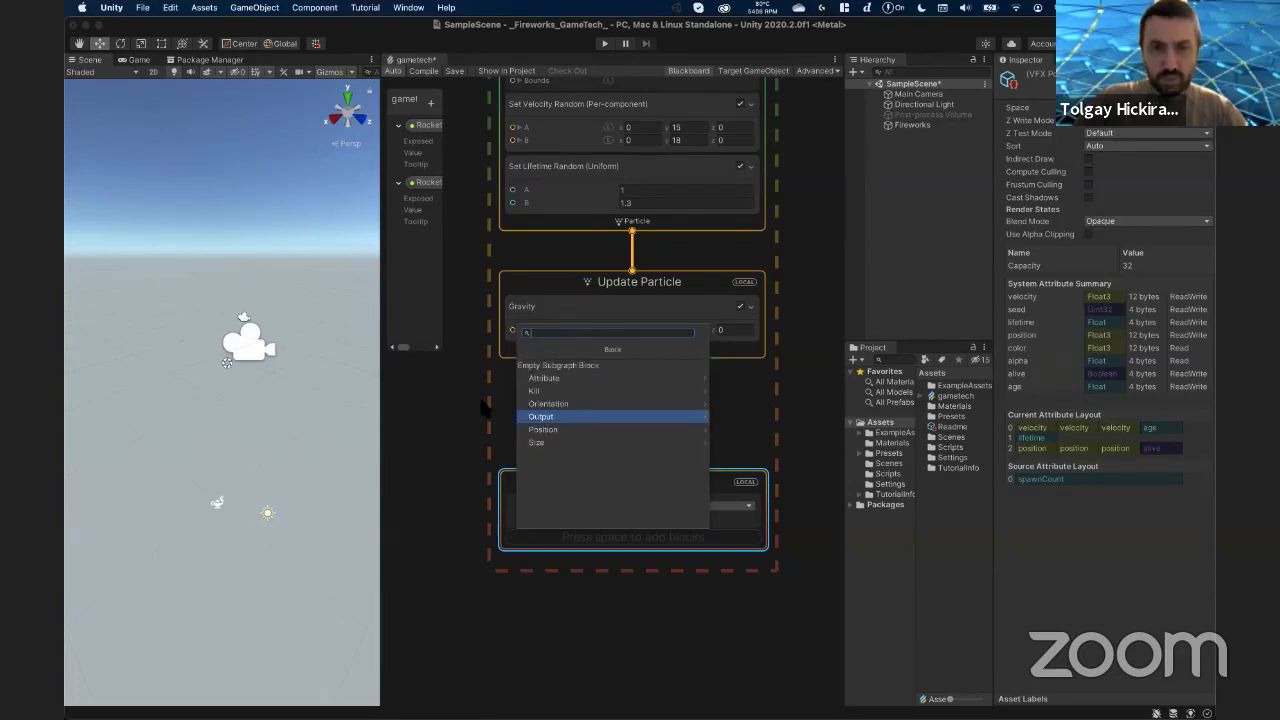
left_click(600, 320)
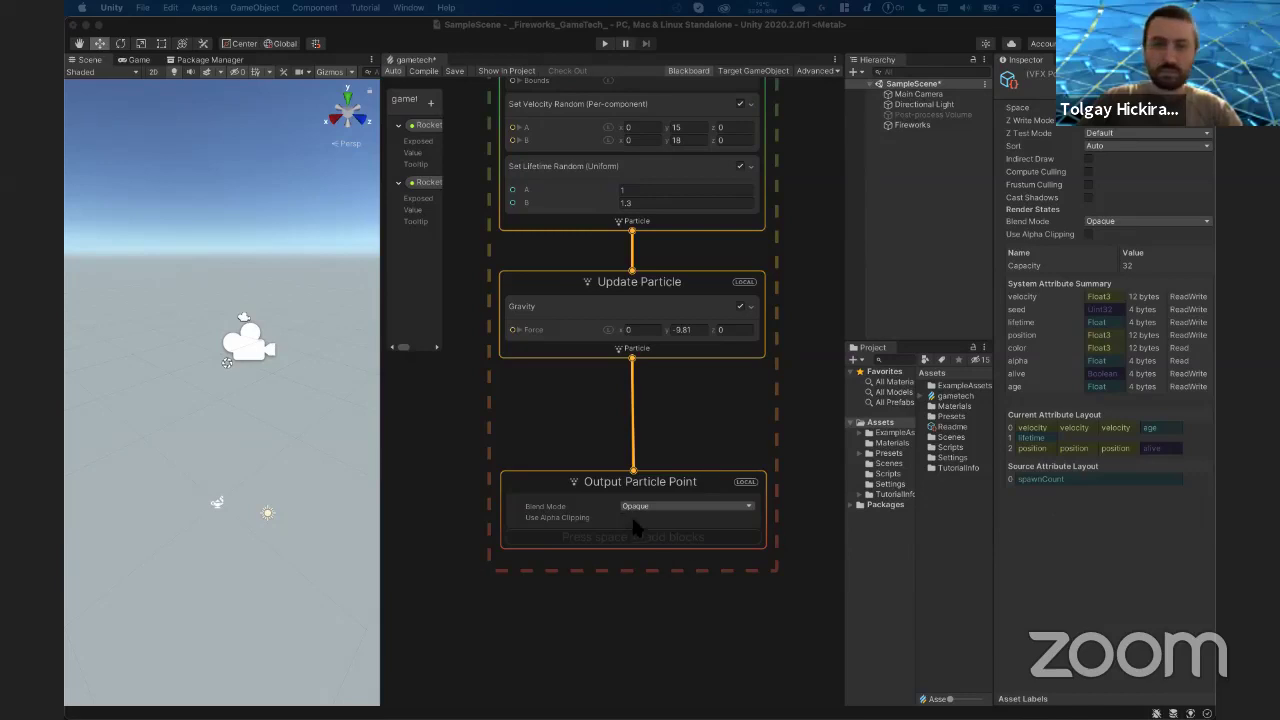
scroll(626, 511, "up", 5)
- Select the Initialize Particle context and bring up its Add Block search with Space
left_click(618, 355)
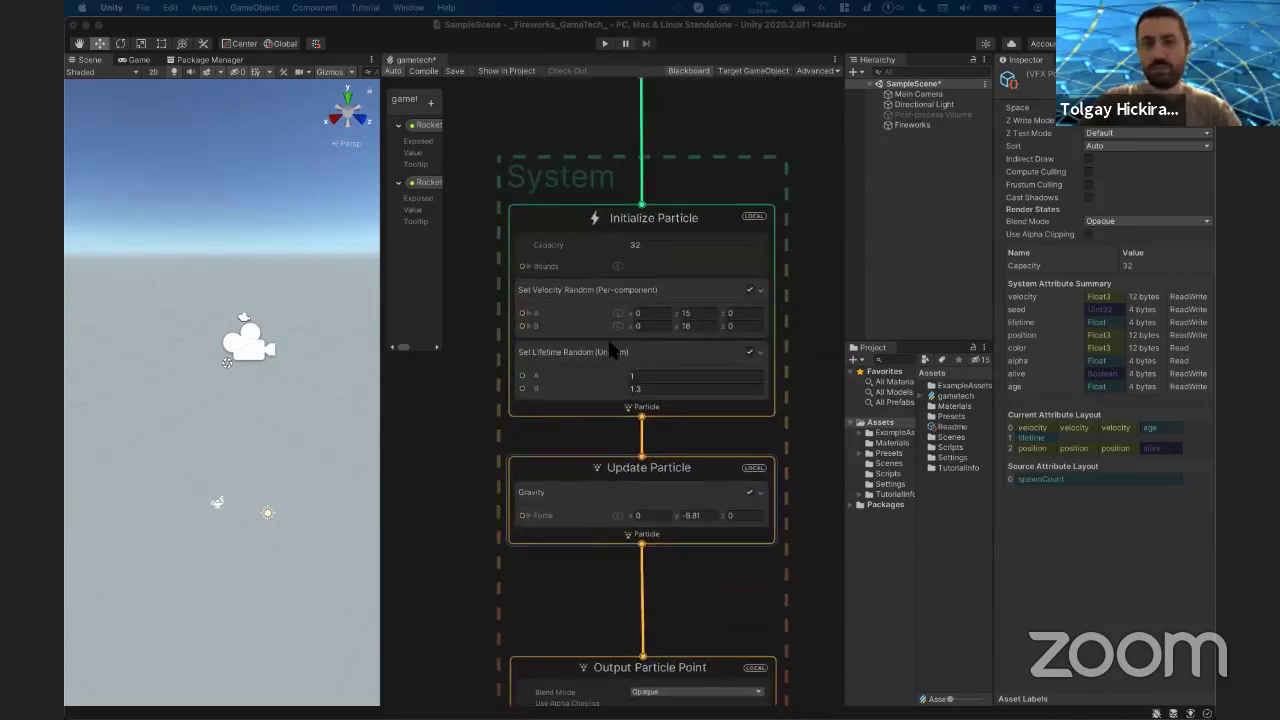
scroll(600, 340, "up", 3)
scroll(587, 345, "up", 2)
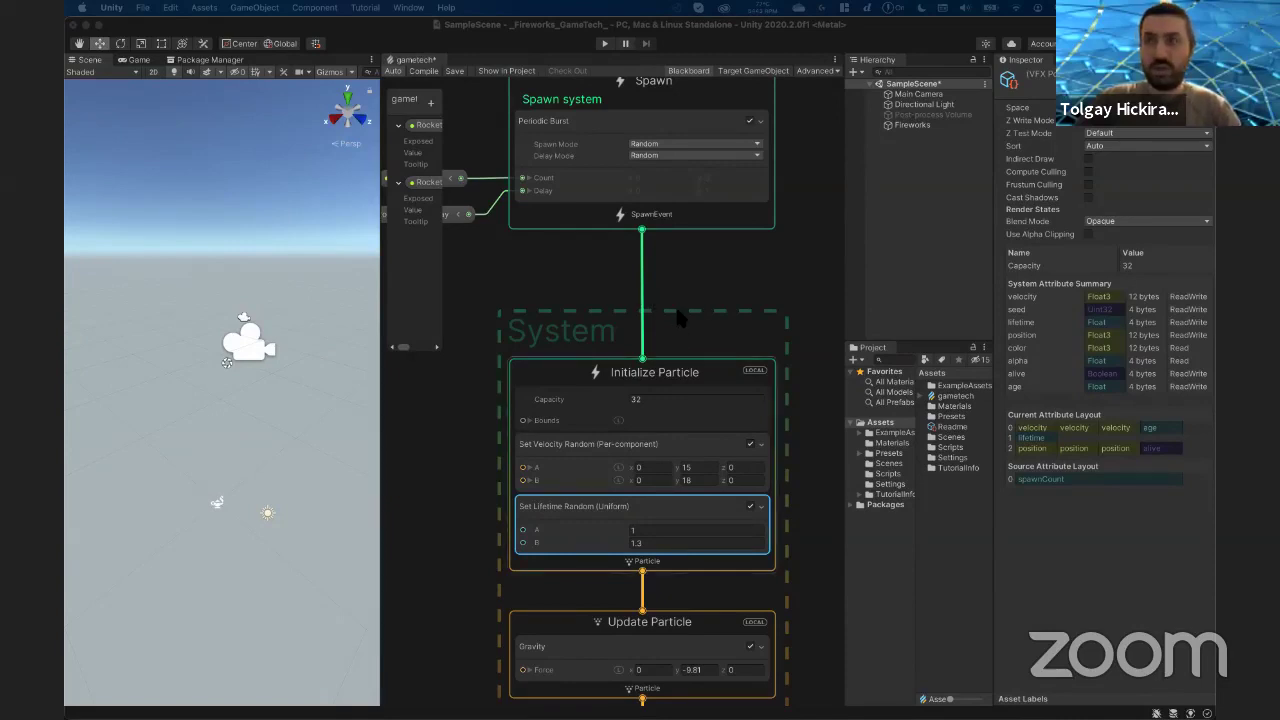
scroll(630, 395, "down", 2)
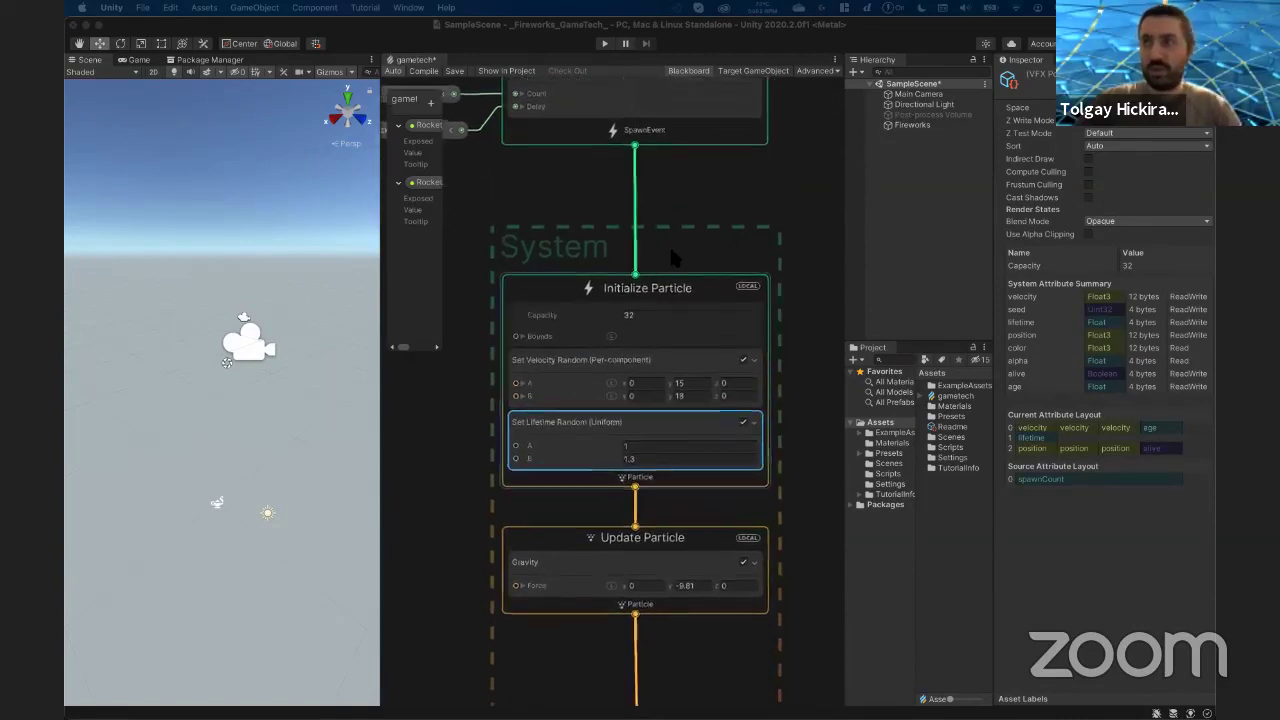
left_click(560, 472)
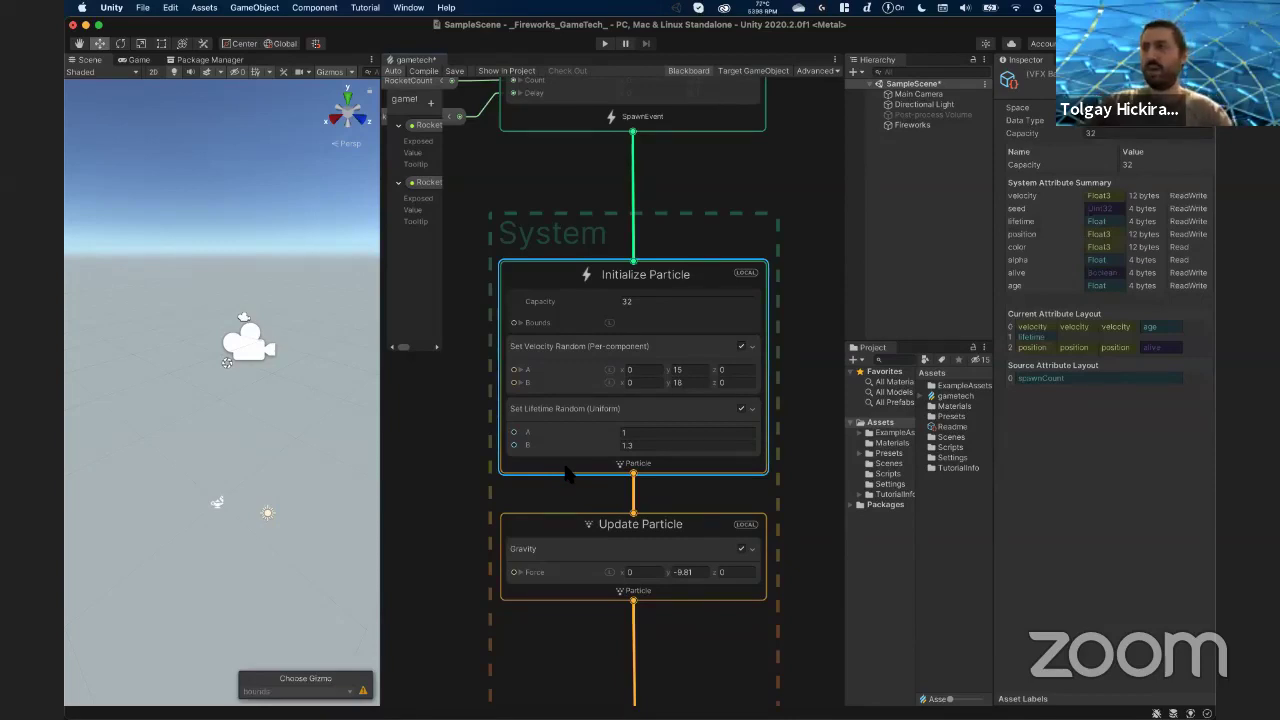
key("space")
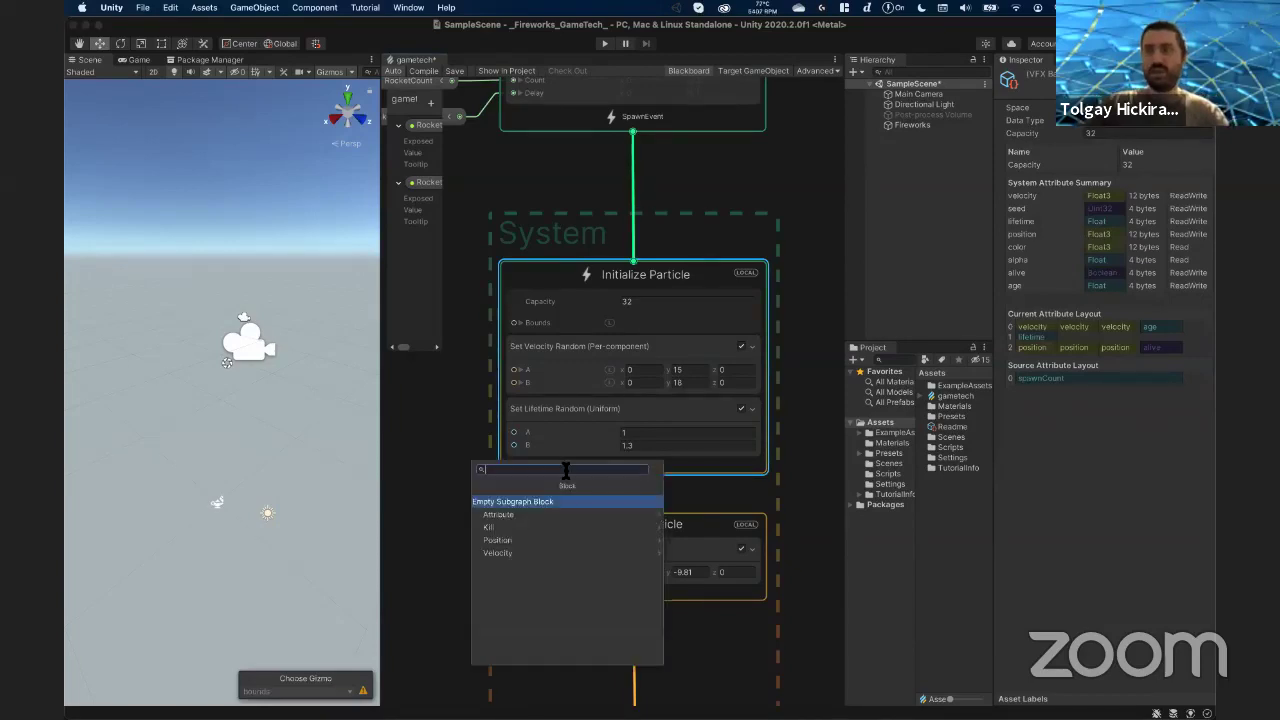
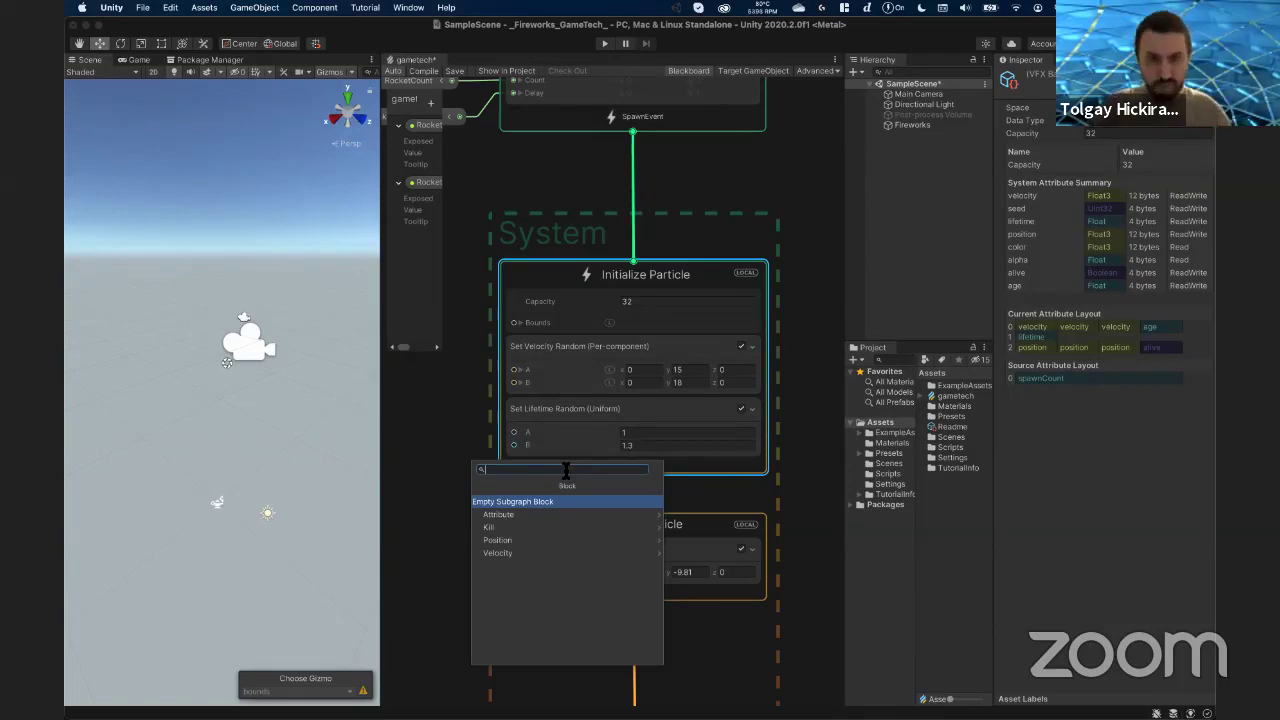
- Add a Set Position (Sequential: Line) block from x -15 to x 15 in Wrap mode
type("position")
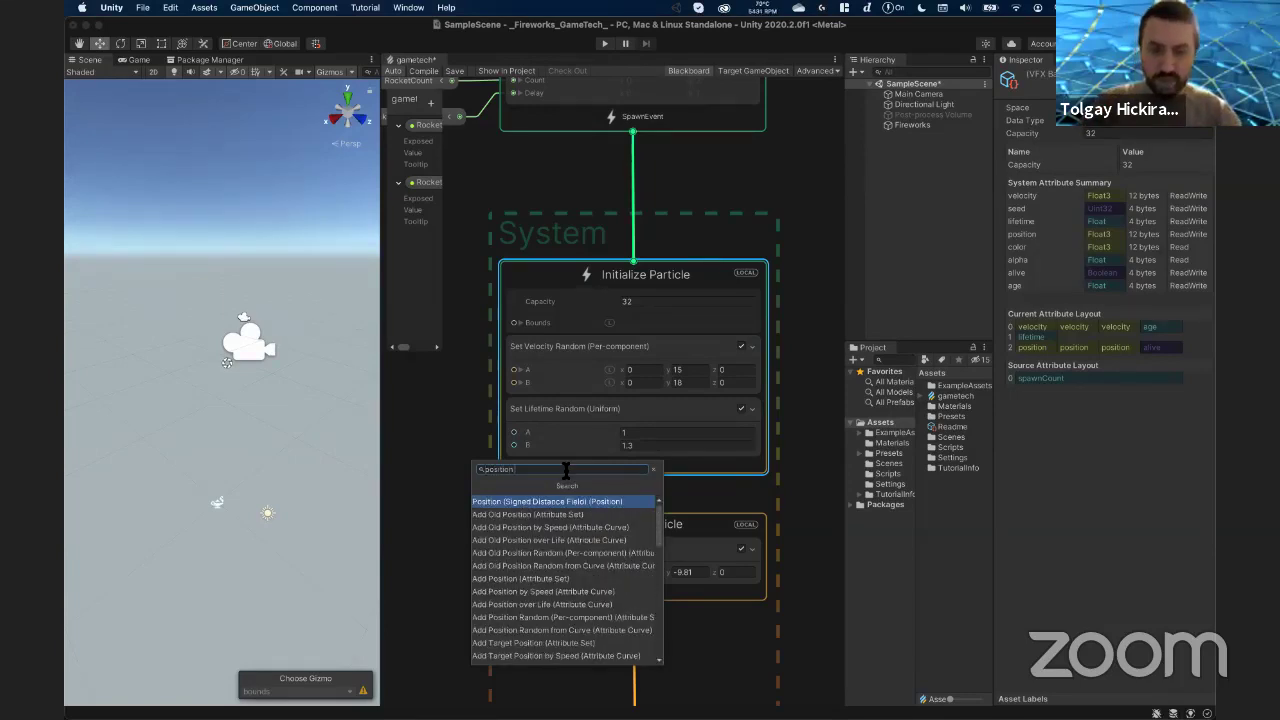
type(" line")
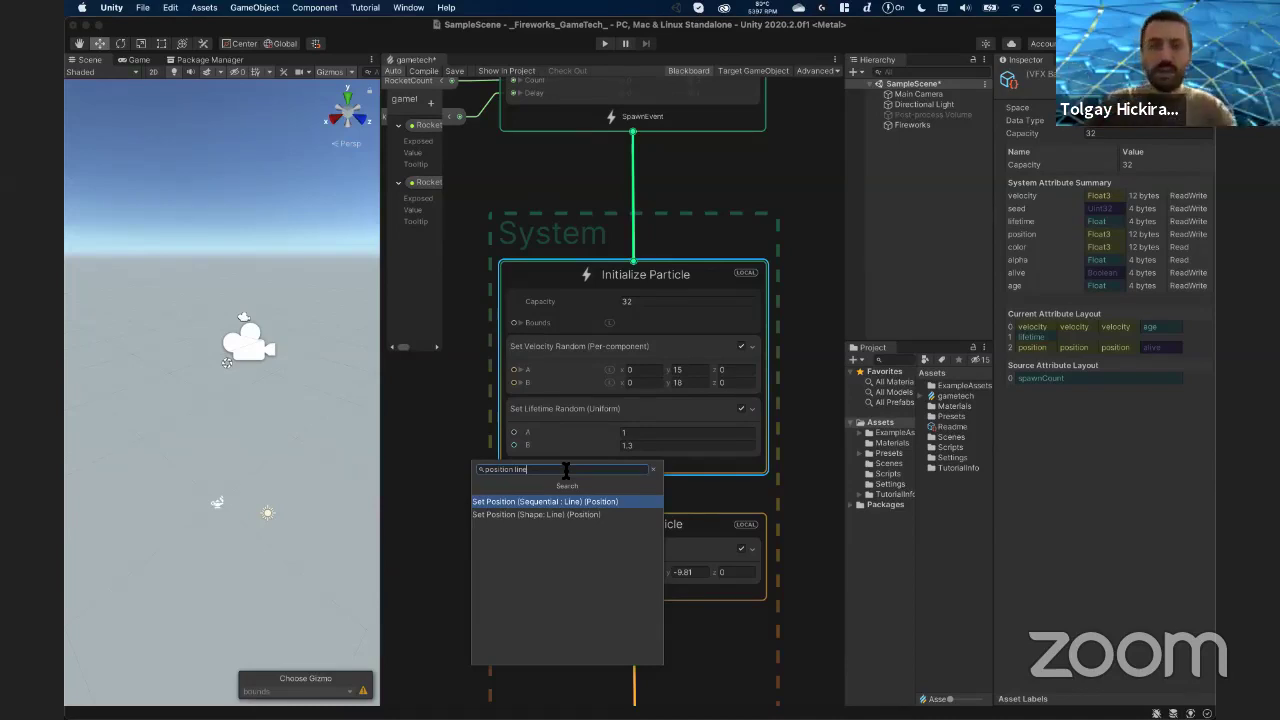
key("Return")
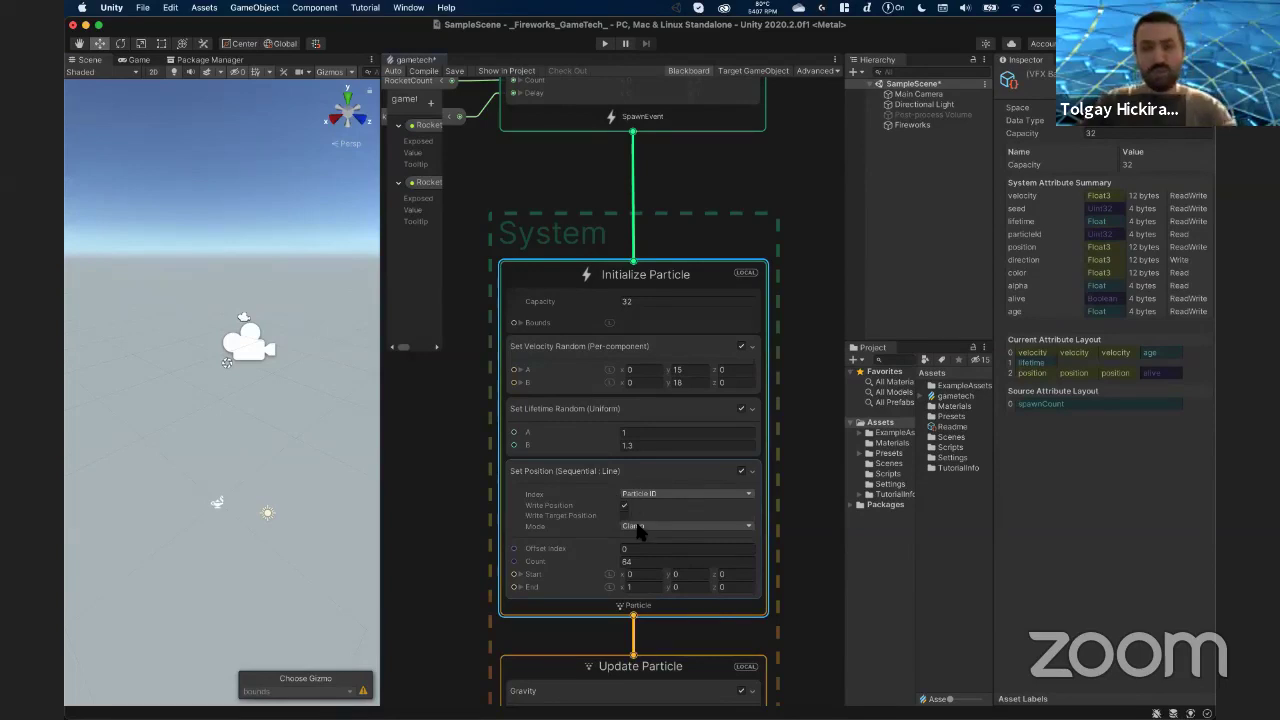
left_click(640, 575)
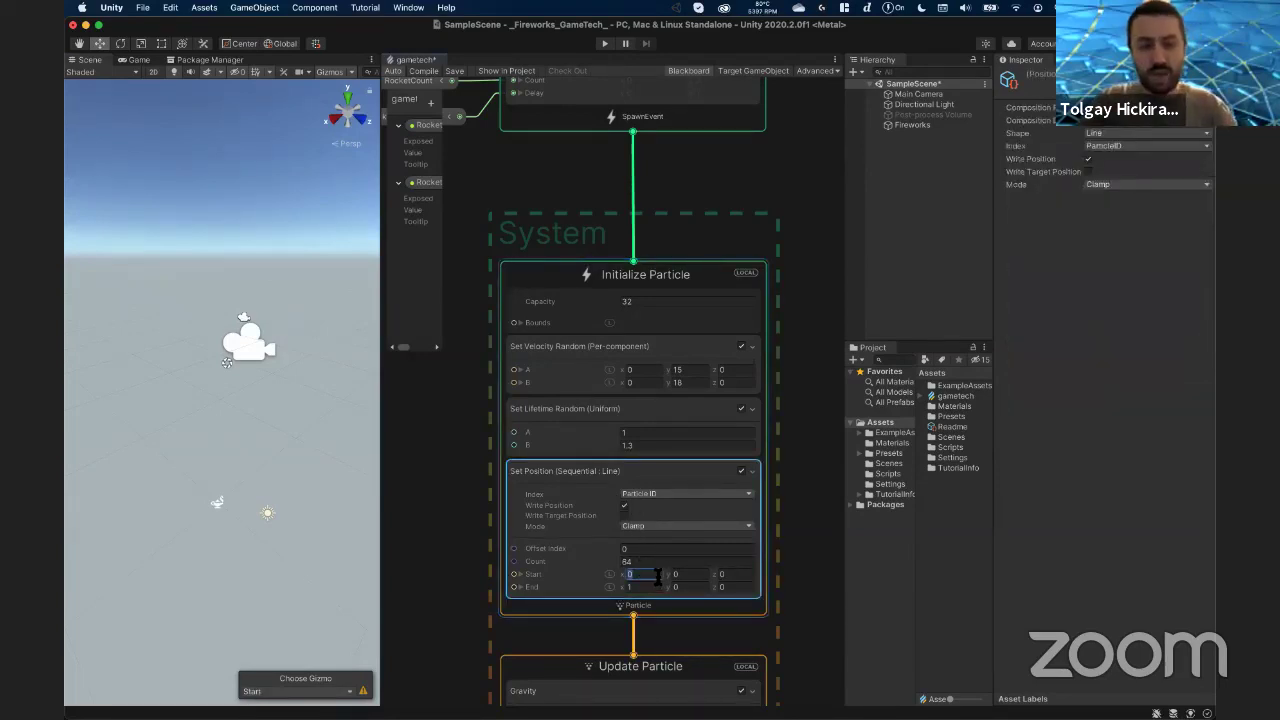
type("-15")
key("Tab")
key("Tab")
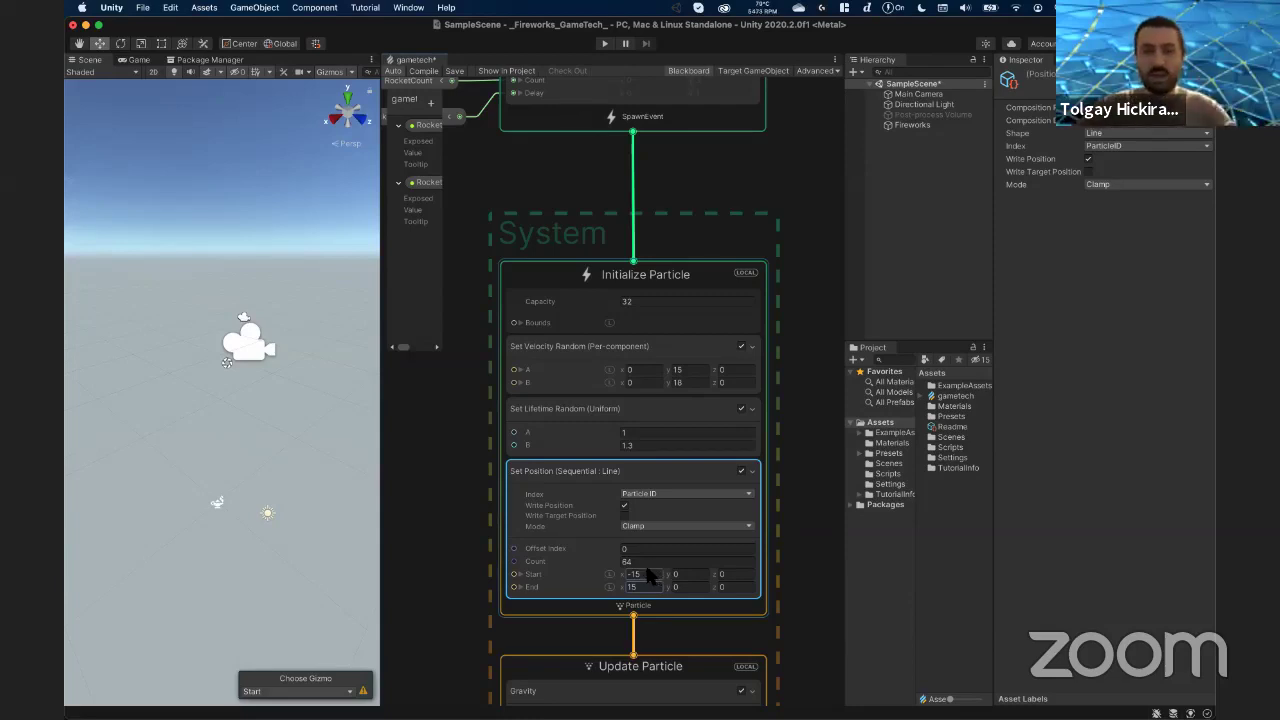
left_click(636, 527)
left_click(631, 540)
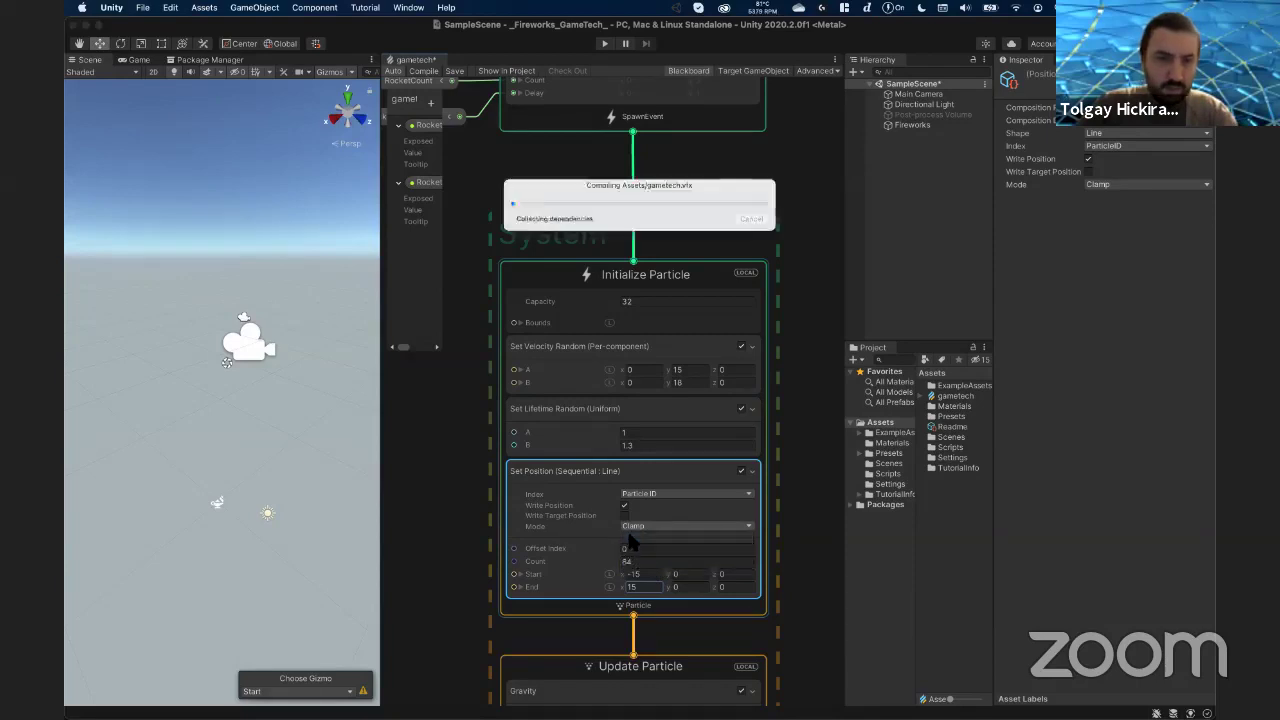
left_click(925, 94)
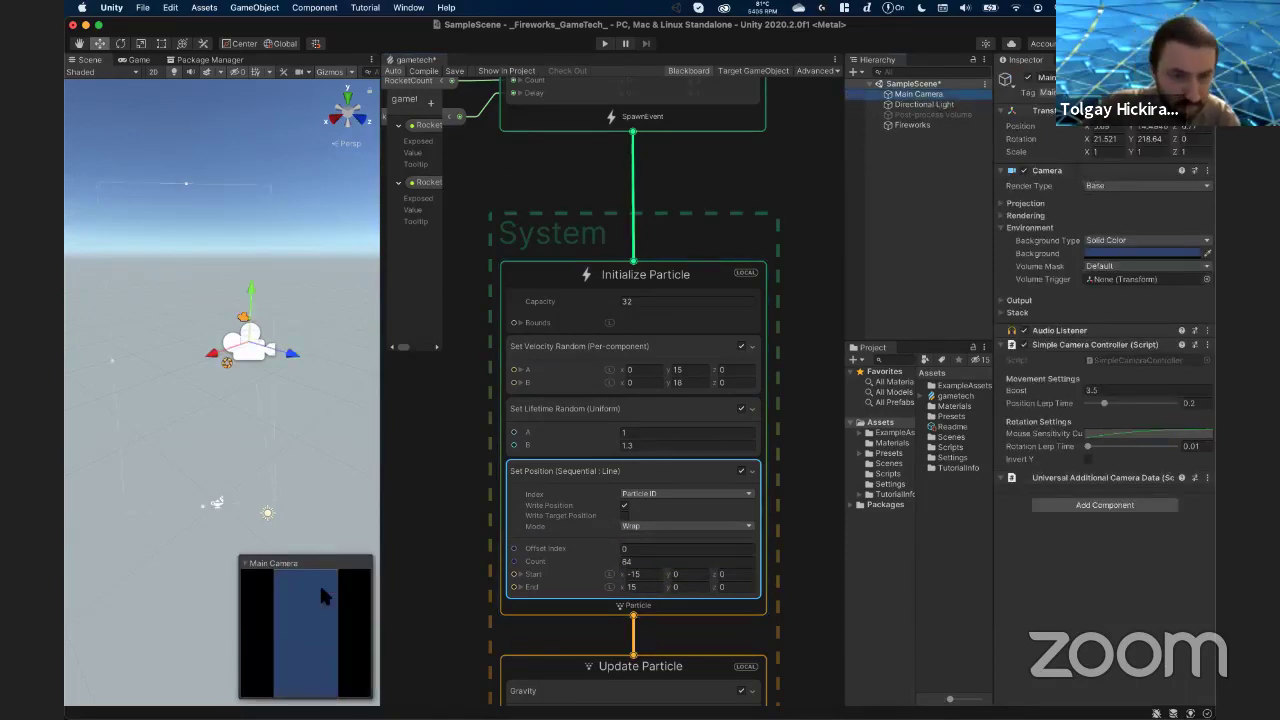
- Scroll down to the Output Particle Point context and delete it
left_click(140, 60)
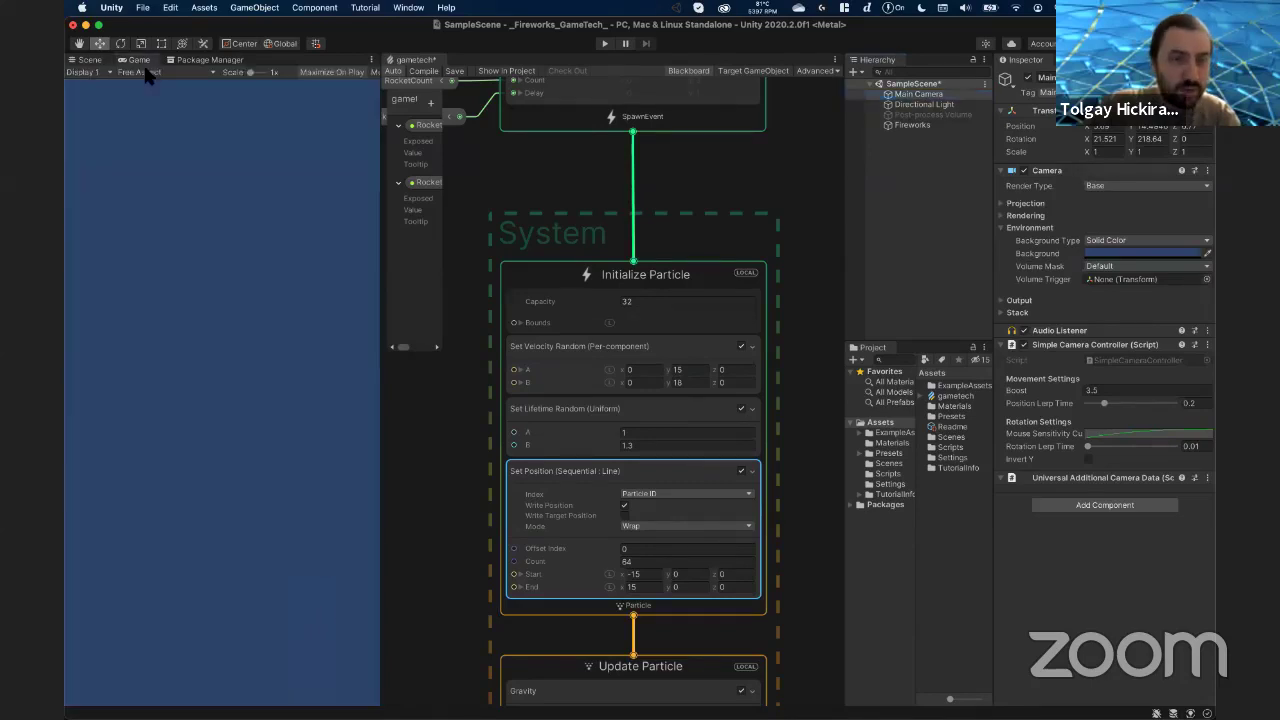
scroll(686, 600, "down", 2)
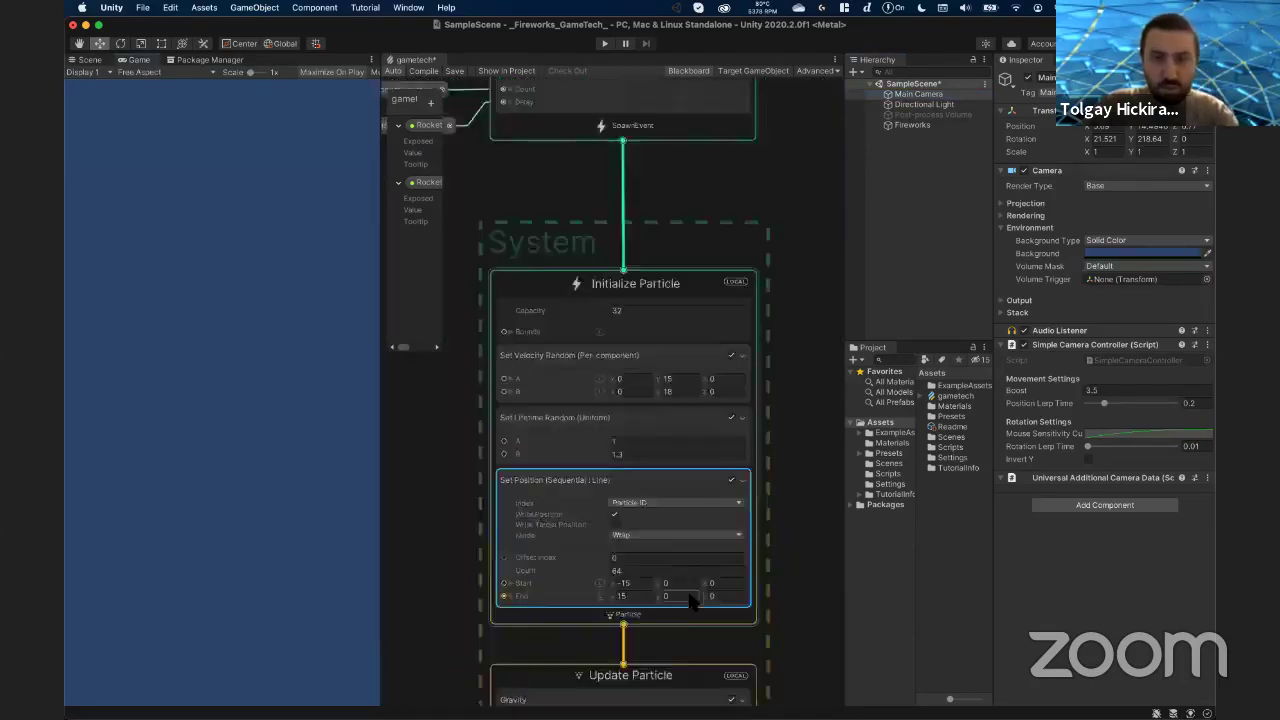
scroll(690, 580, "down", 3)
scroll(696, 566, "down", 1)
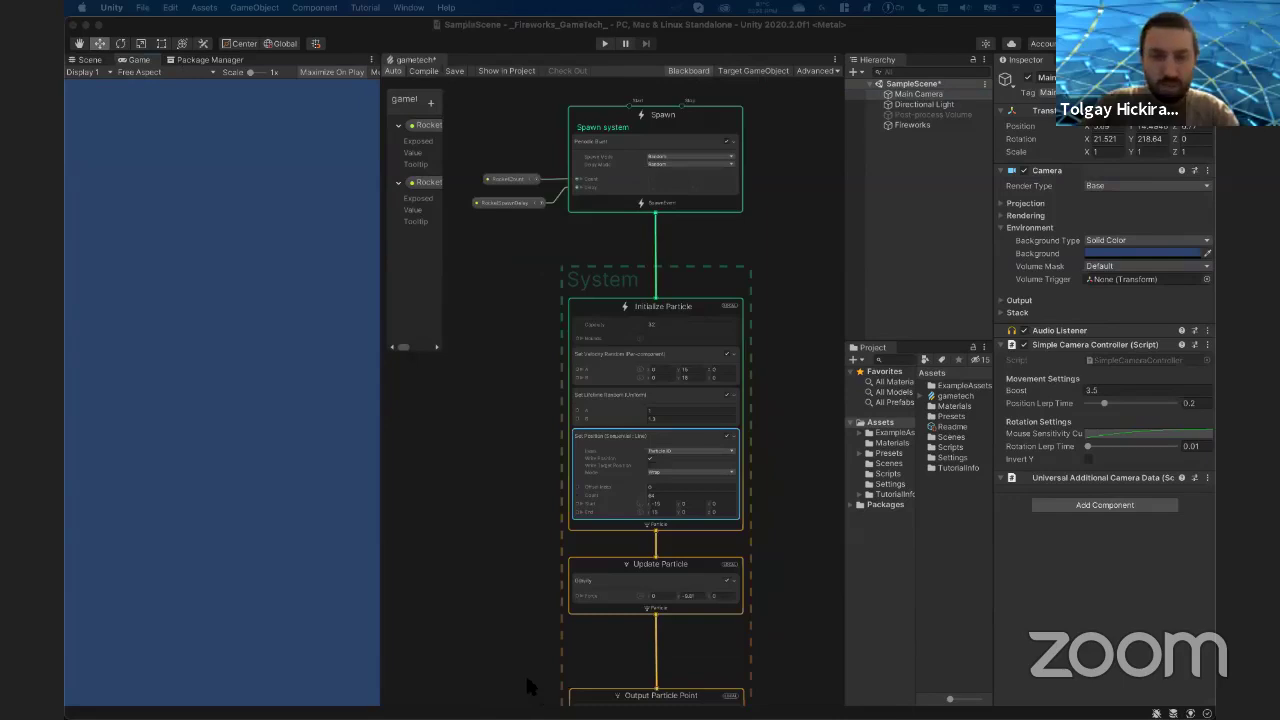
scroll(538, 640, "down", 2)
scroll(548, 518, "down", 3)
left_click(648, 468)
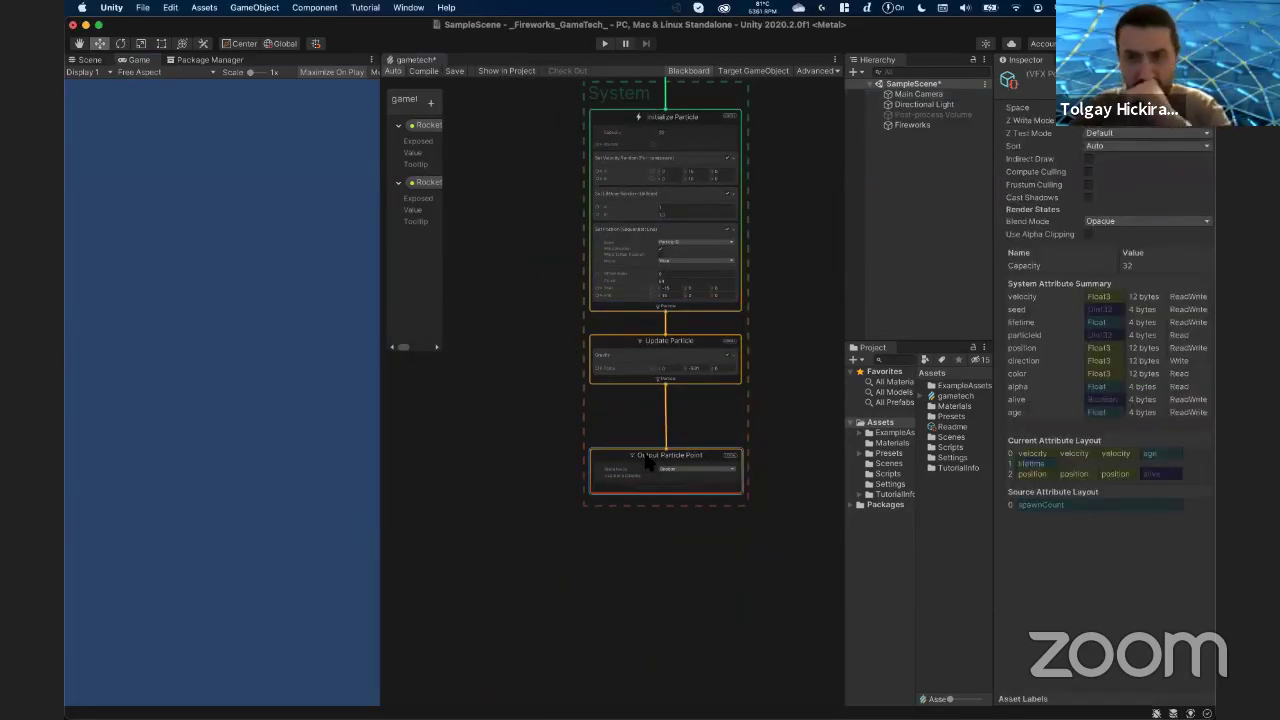
right_click(647, 462)
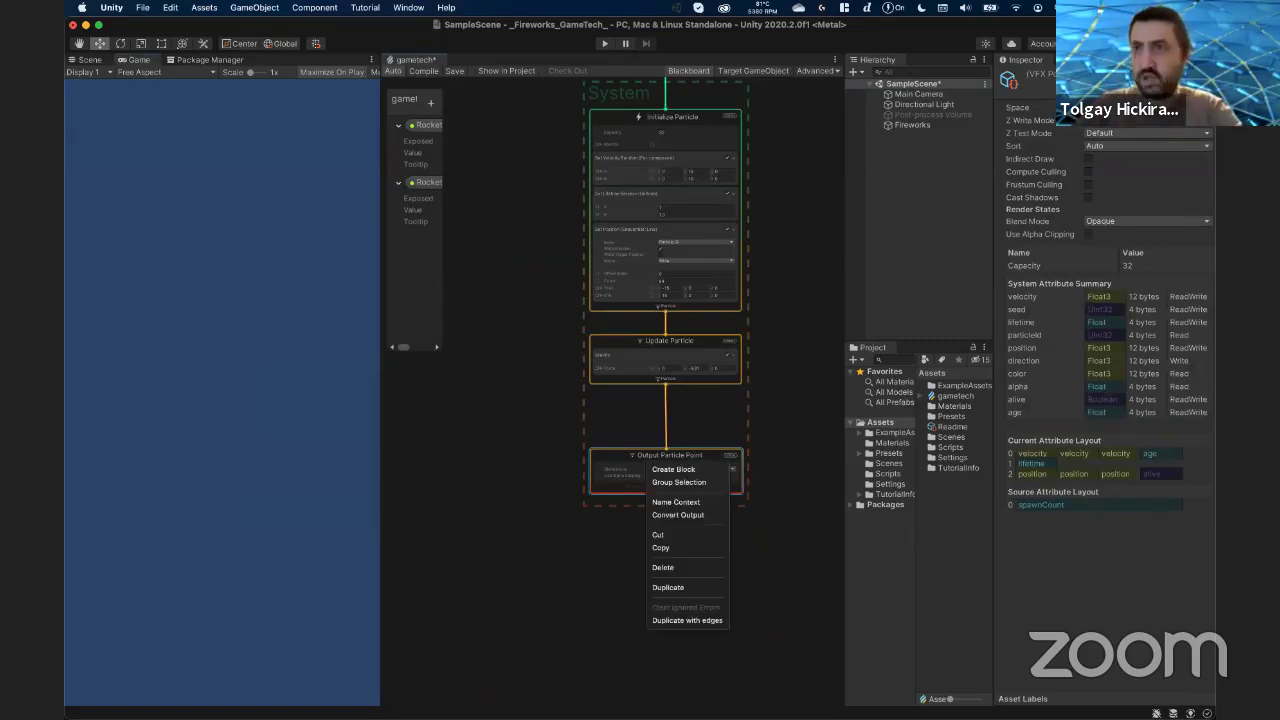
right_click(663, 455)
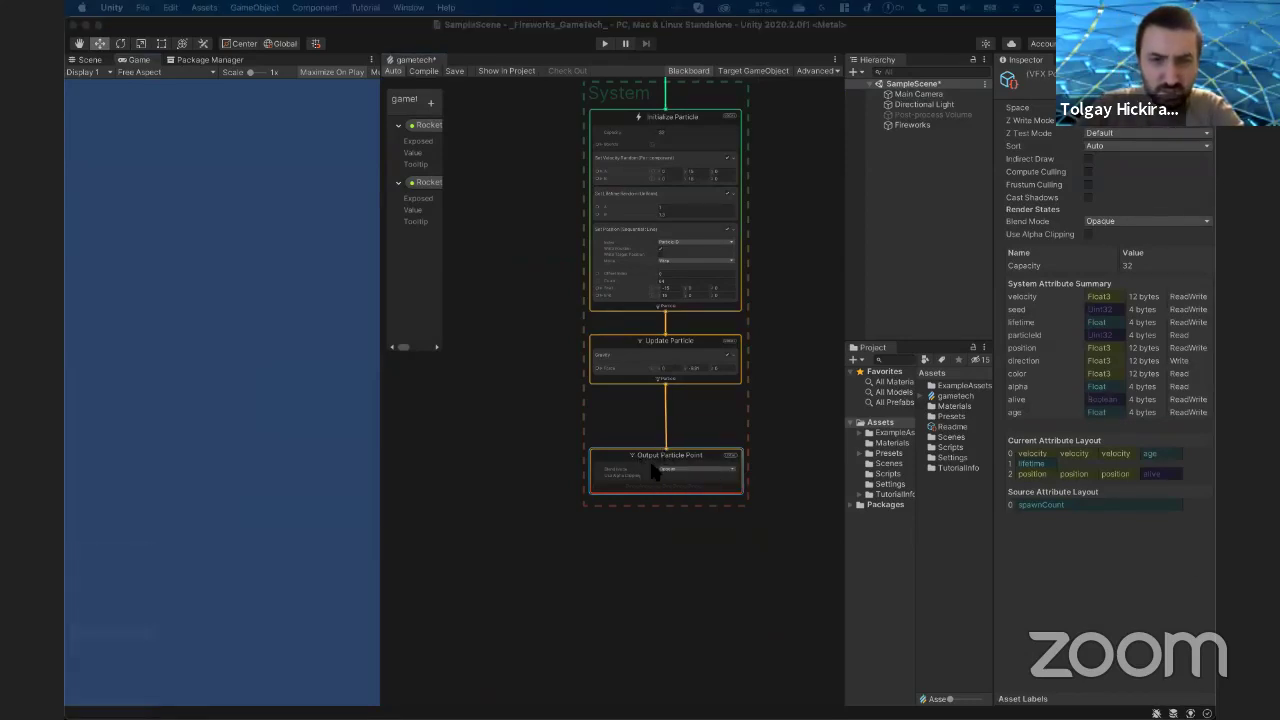
right_click(641, 468)
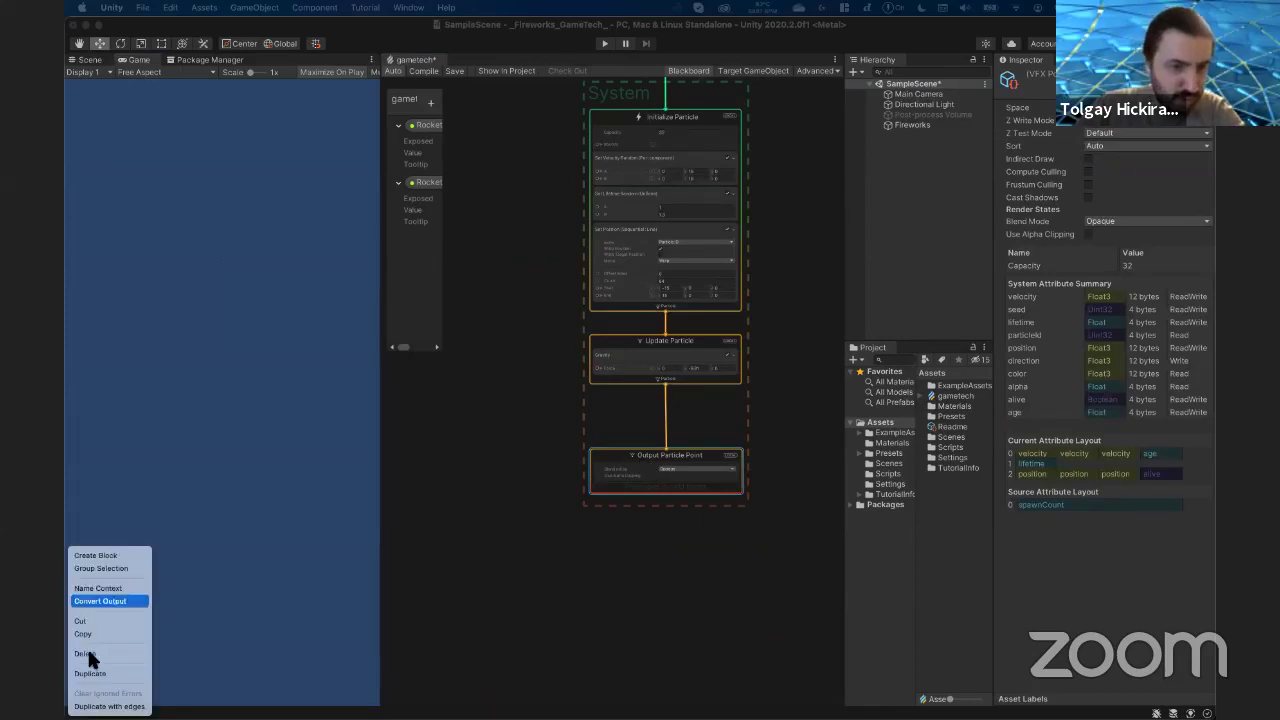
left_click(663, 480)
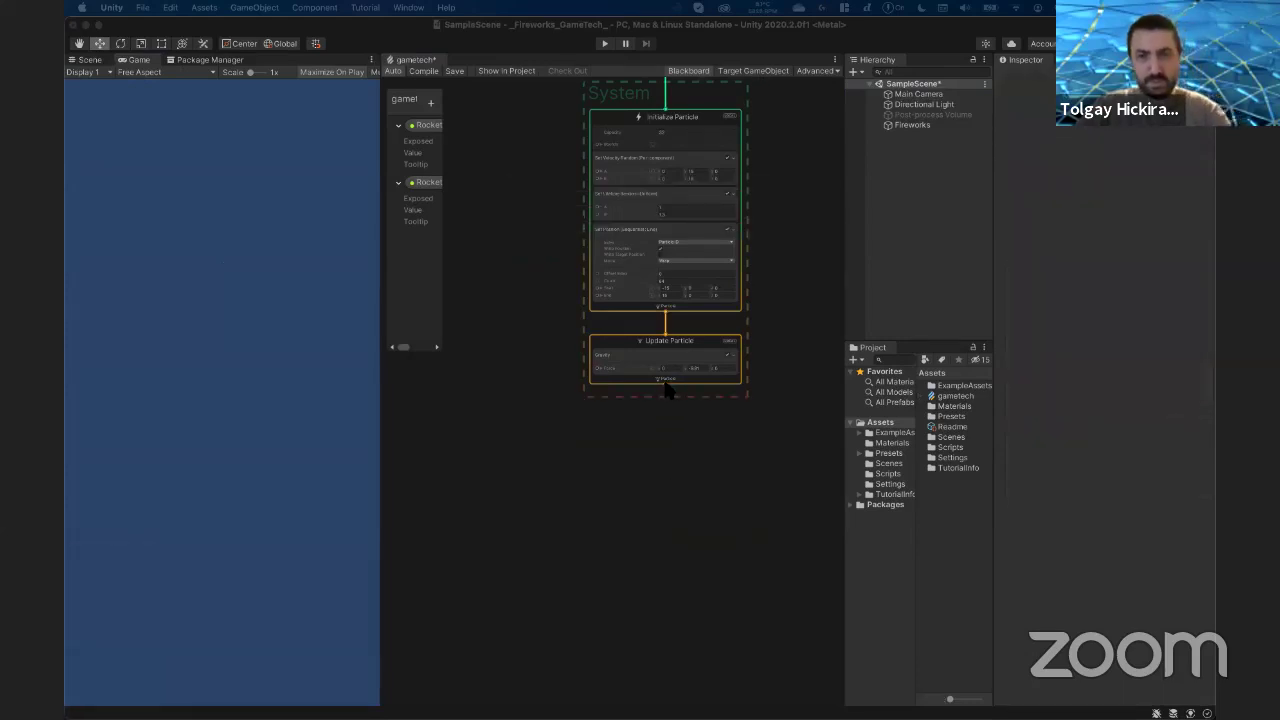
- Add an Output Particle Quad from Update Particle's output, placed directly beneath it
left_click_drag(665, 386, 665, 448)
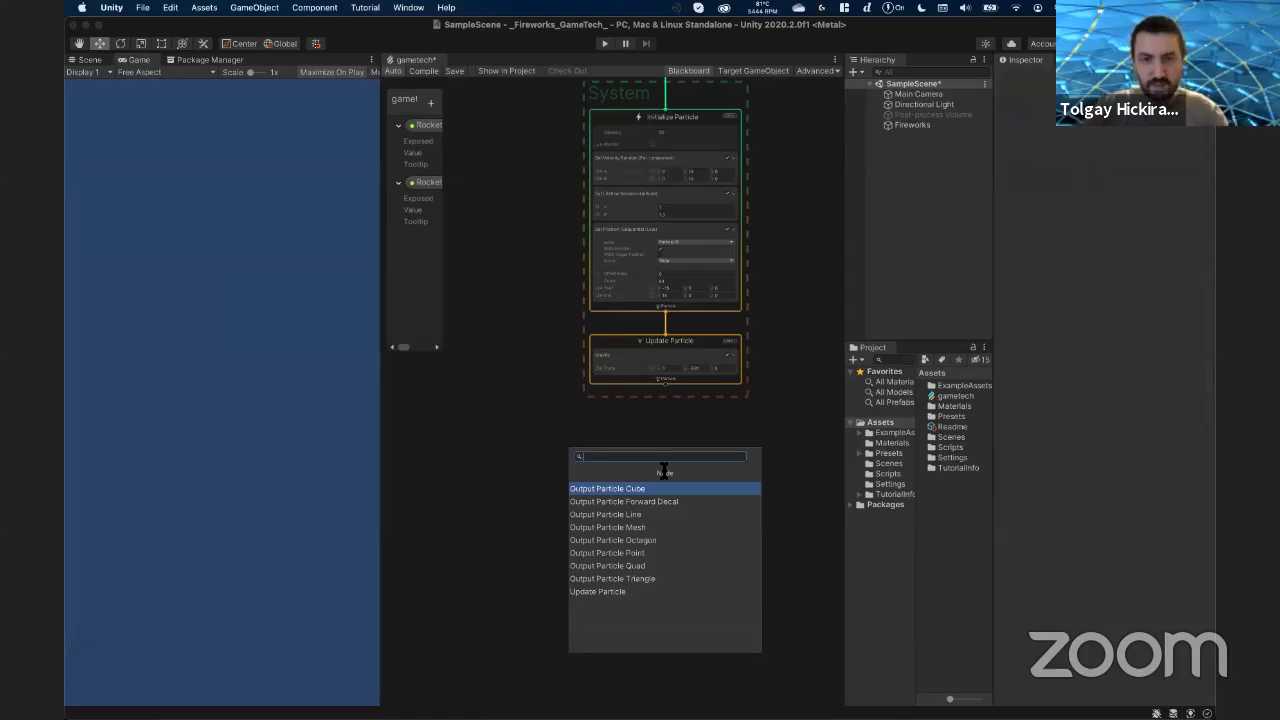
type("output")
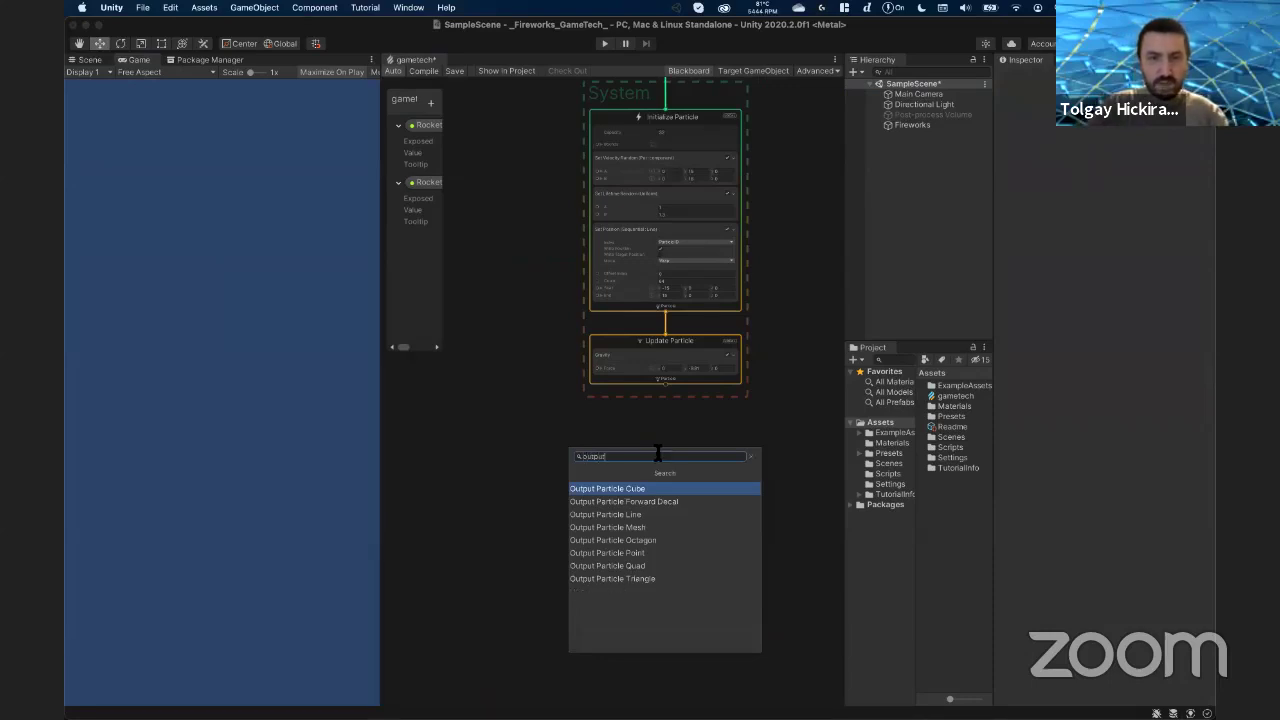
type(" quad")
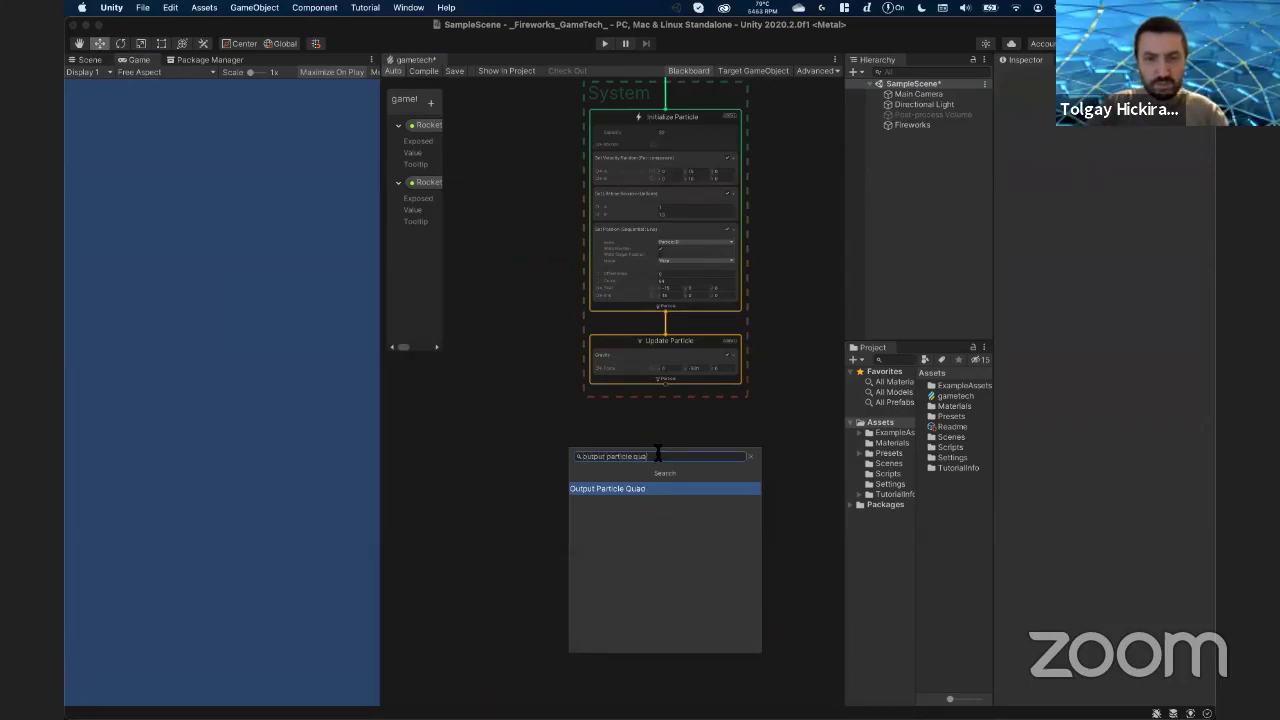
key("Return")
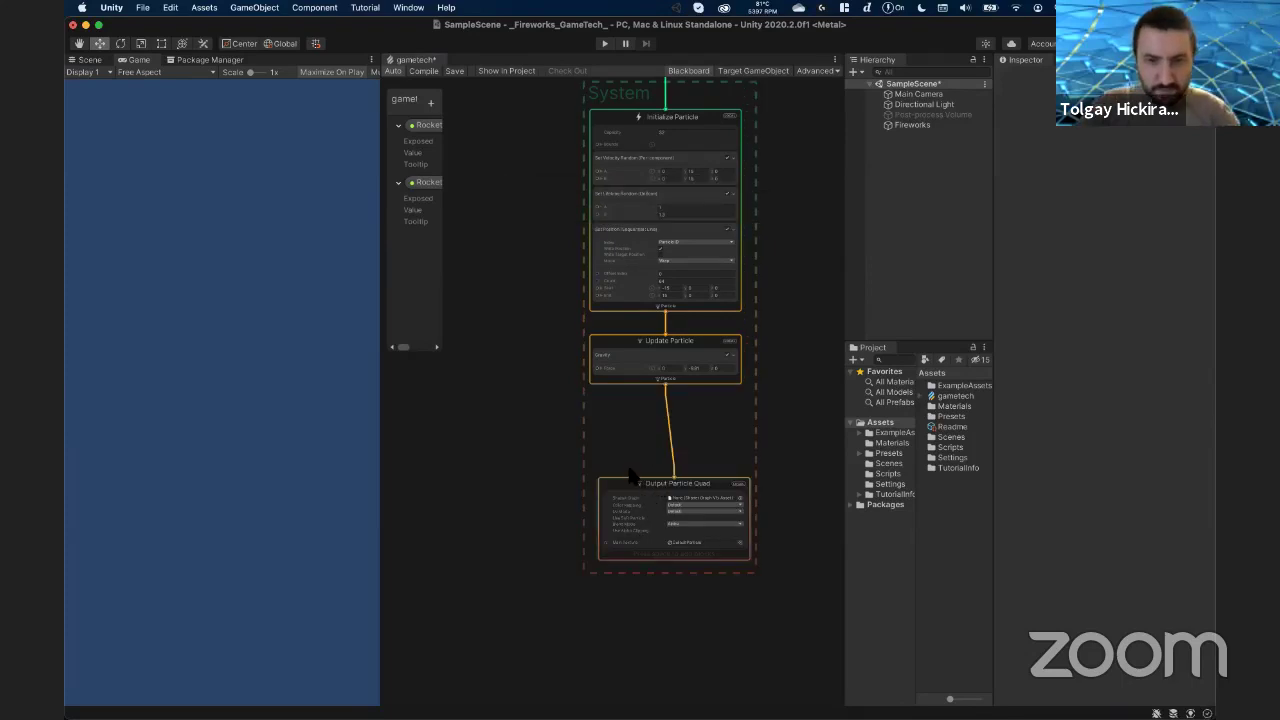
left_click_drag(628, 477, 619, 459)
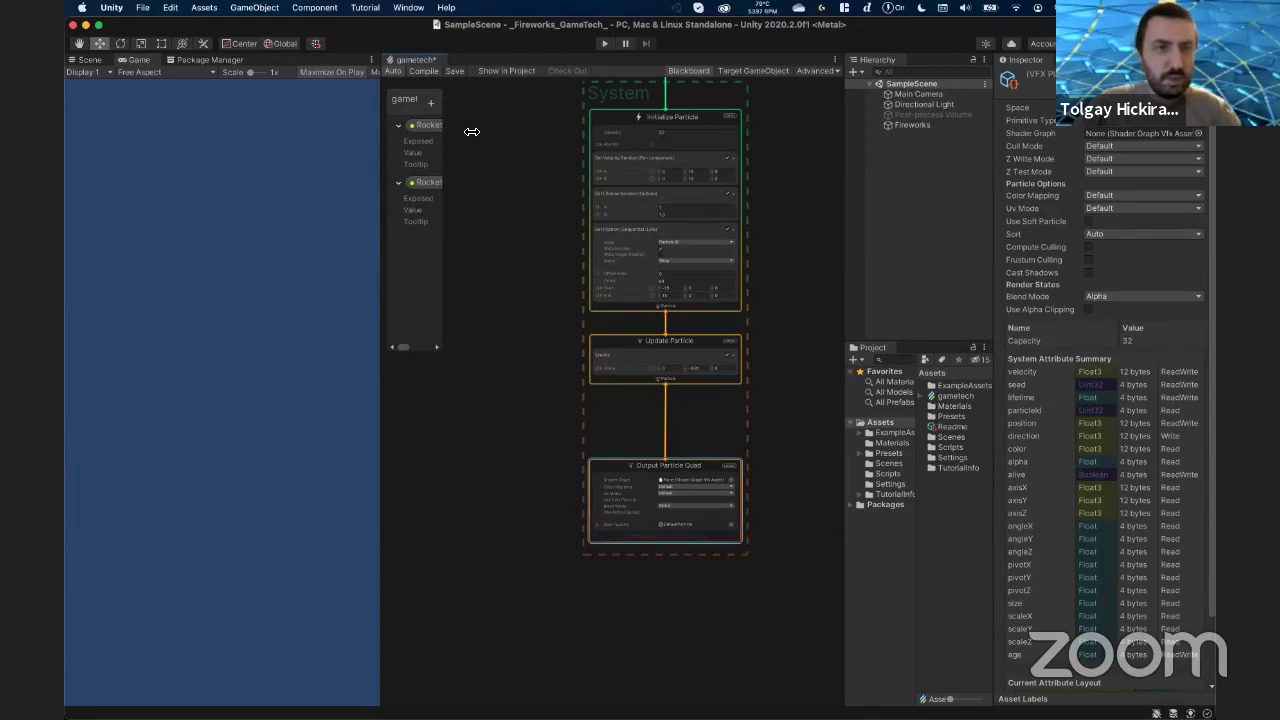
left_click_drag(471, 131, 497, 133)
left_click(88, 59)
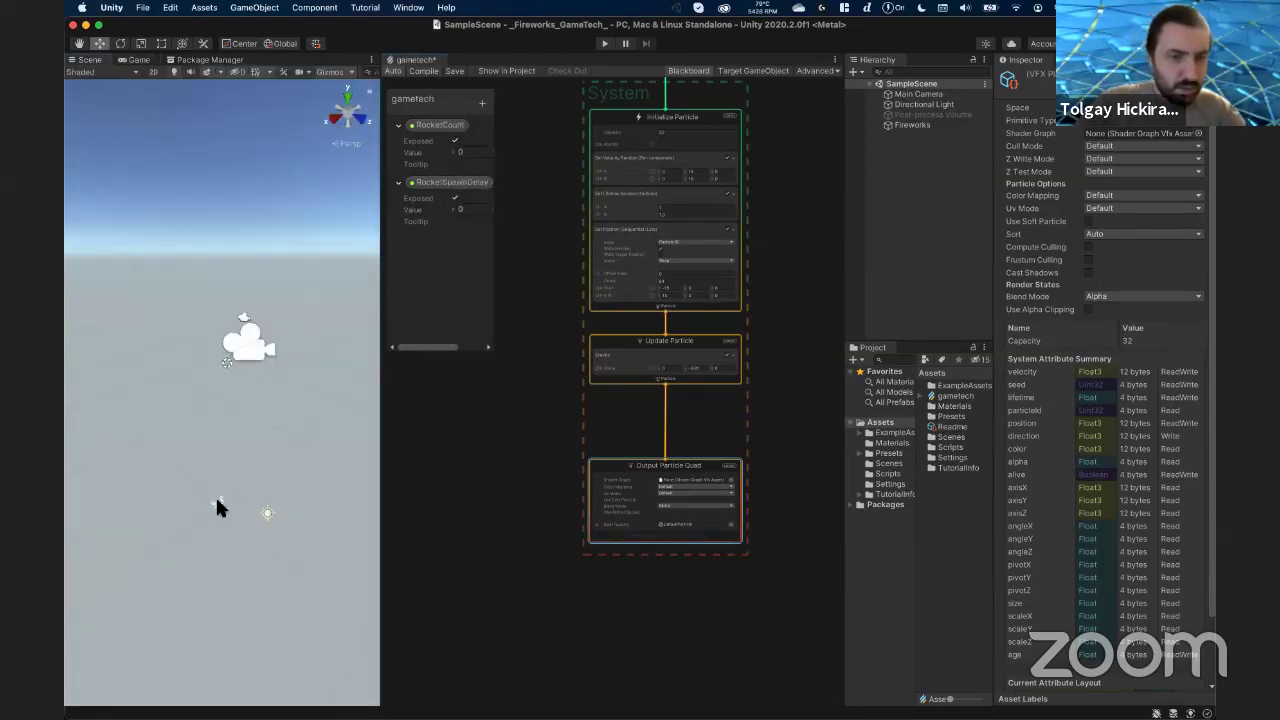
- Orbit the Scene view around Fireworks, then align the Main Camera to it with Ctrl+Shift+F
left_click(215, 494)
mouse_move(247, 470)
right_mouse_down()
mouse_move(289, 443)
mouse_move(273, 456)
mouse_move(126, 451)
right_mouse_up()
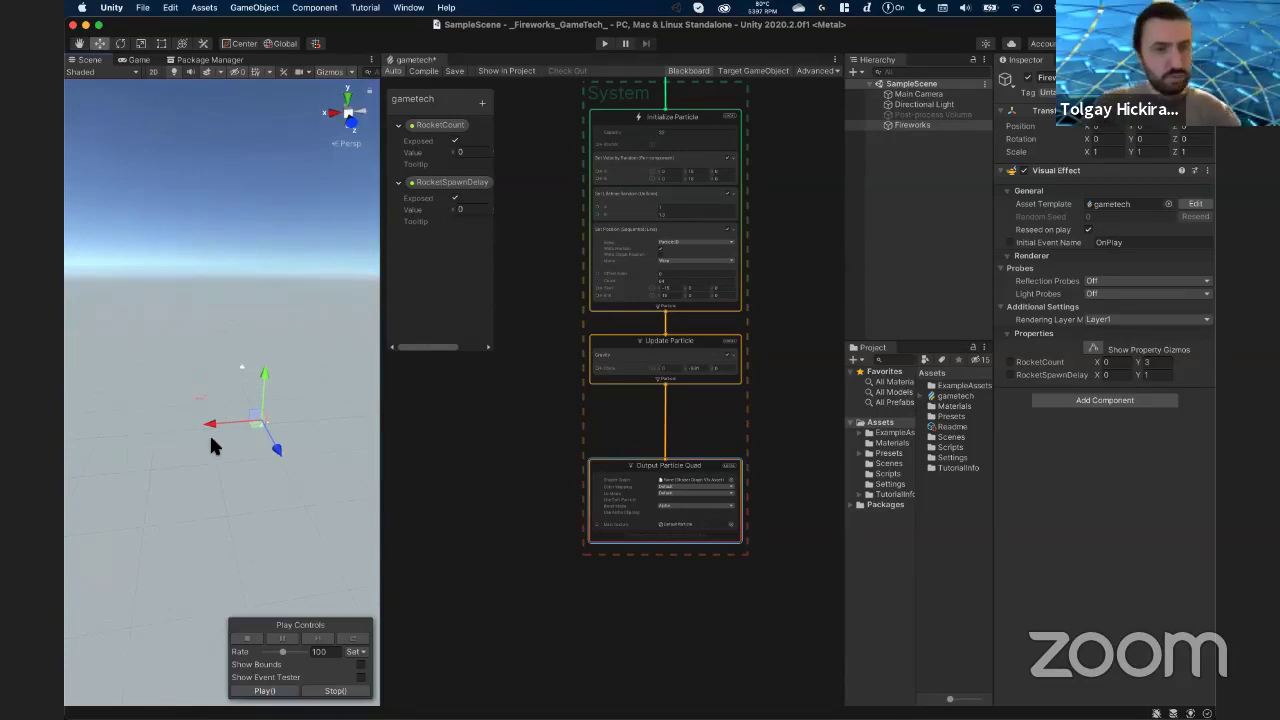
mouse_move(210, 440)
right_mouse_down()
mouse_move(297, 430)
mouse_move(340, 451)
right_mouse_up()
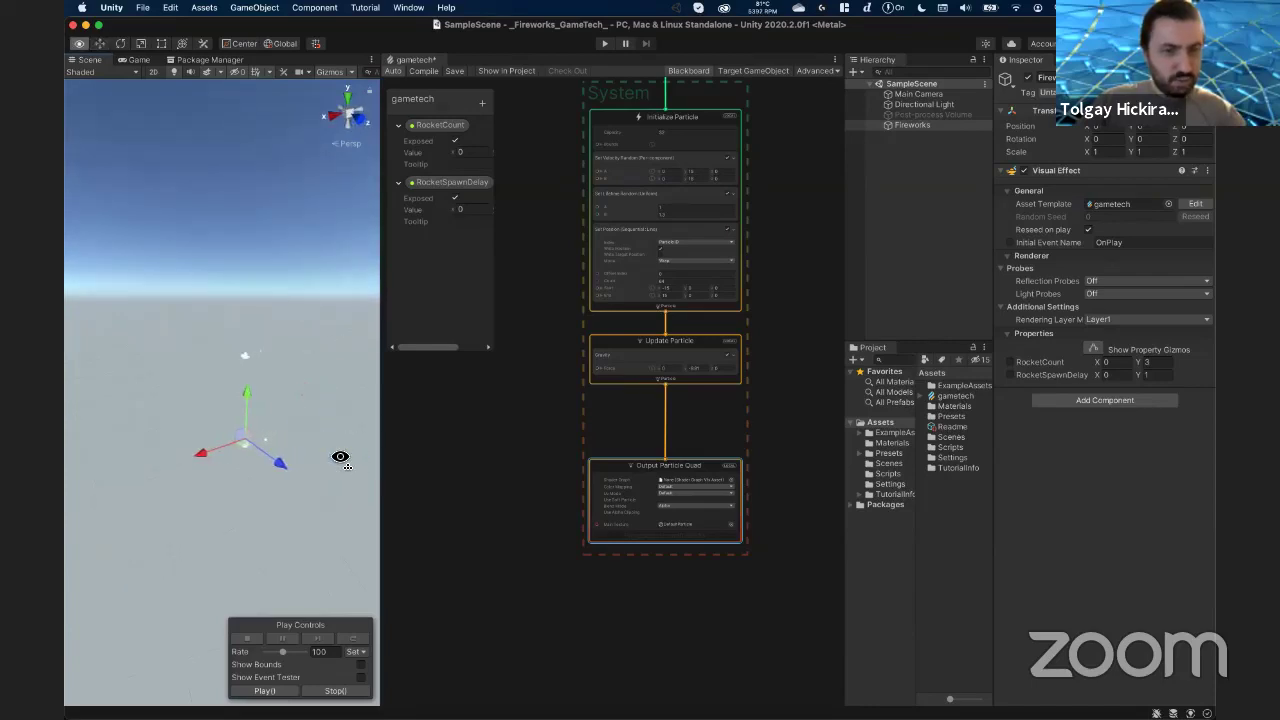
right_click_drag(224, 160, 226, 164)
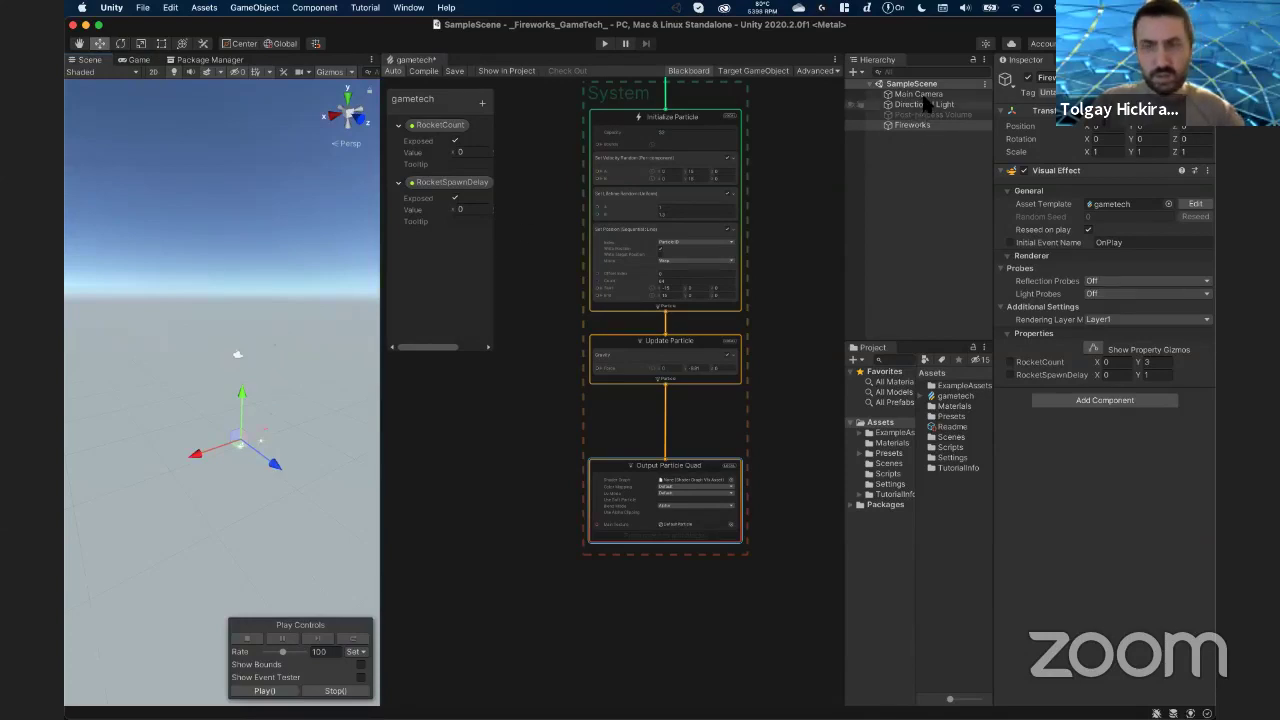
left_click(917, 94)
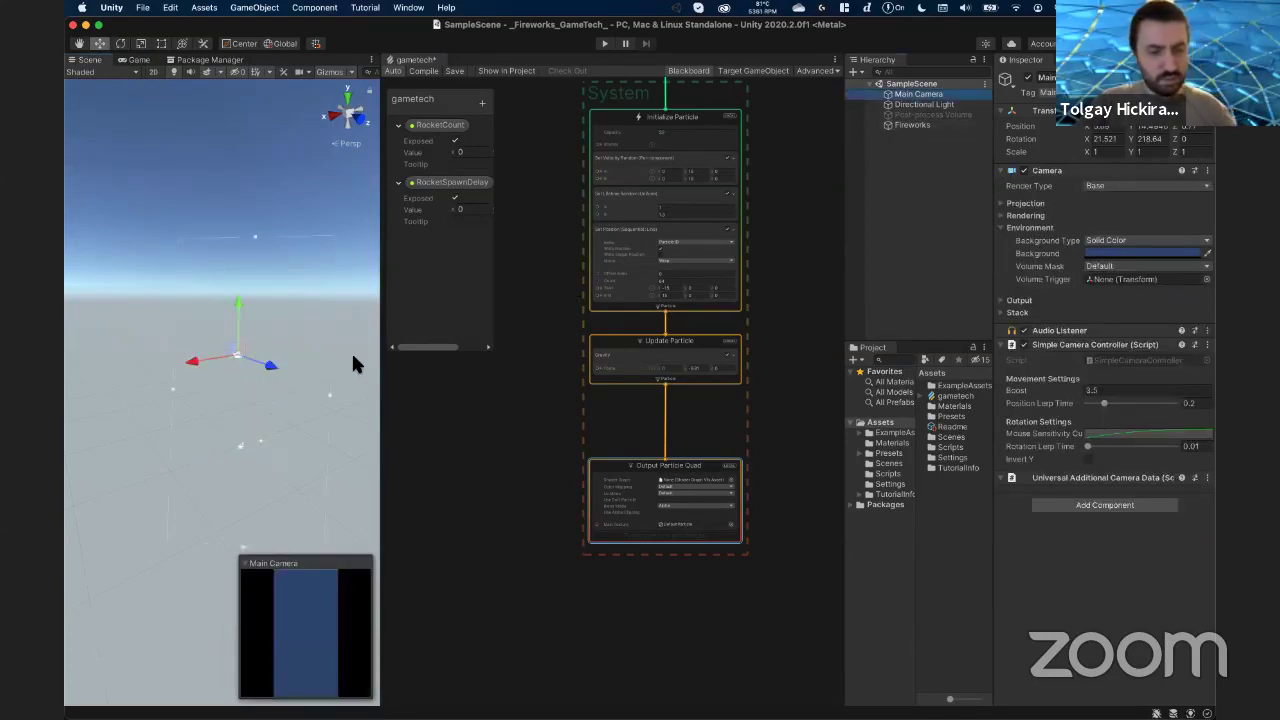
key("ctrl+shift+f")
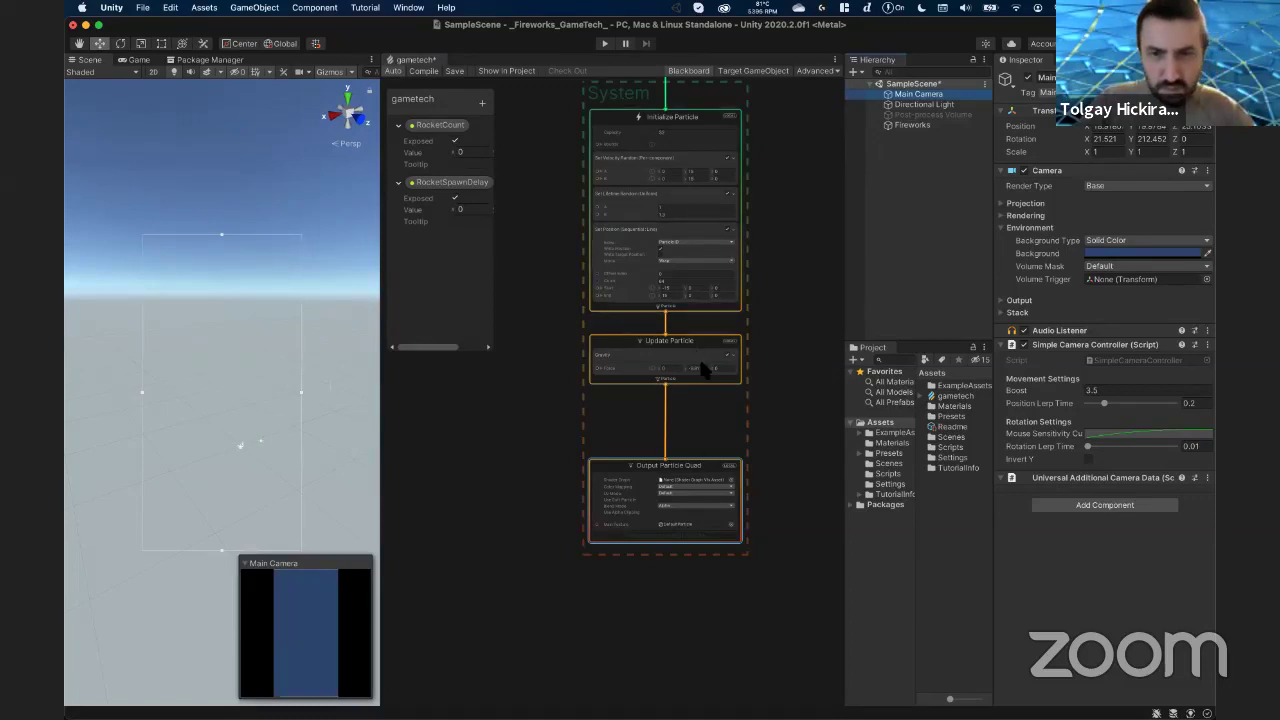
scroll(655, 480, "up", 5)
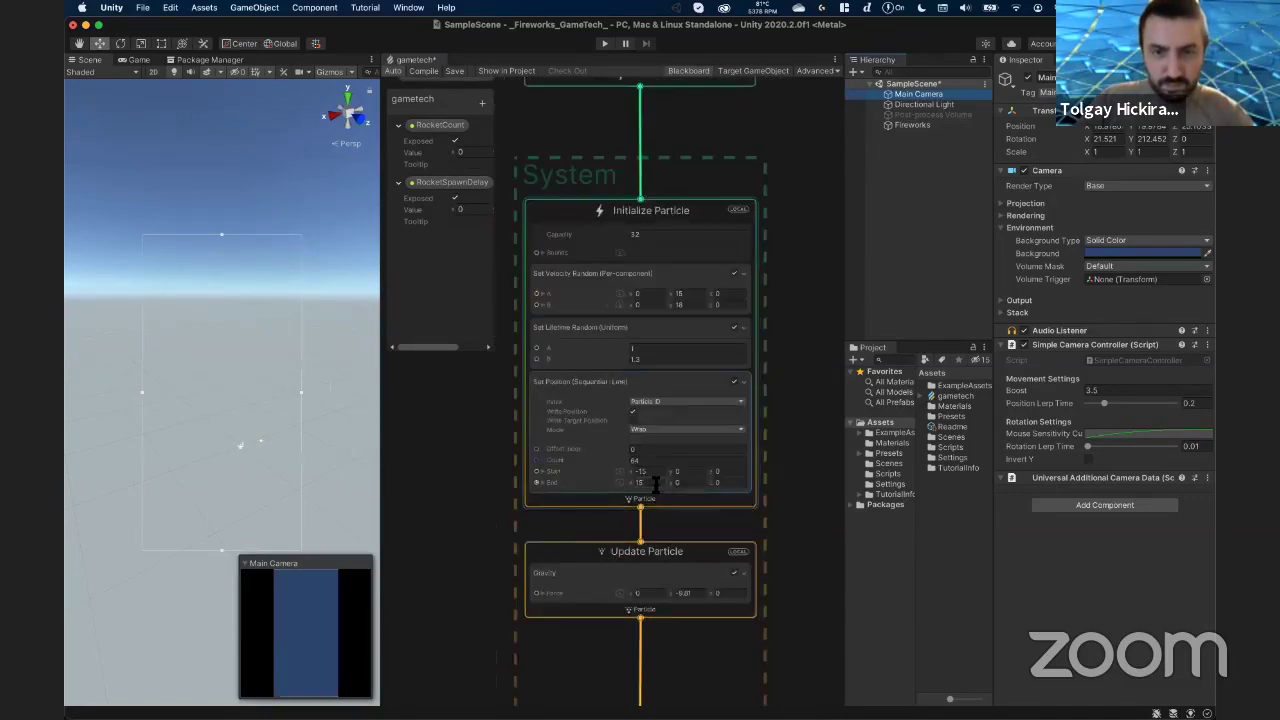
- Revisit the line's start x, then select Fireworks and switch the Scene view to Right, then Front
left_click(659, 471)
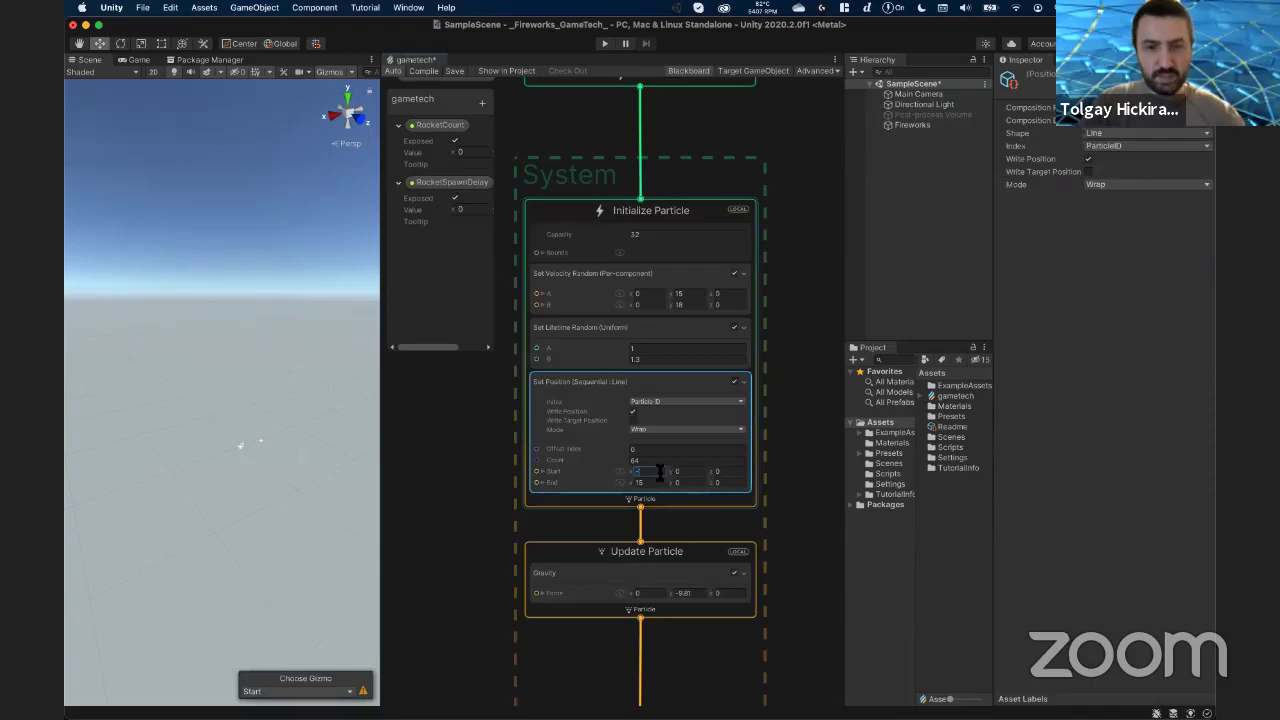
type("5")
key("Tab")
key("Tab")
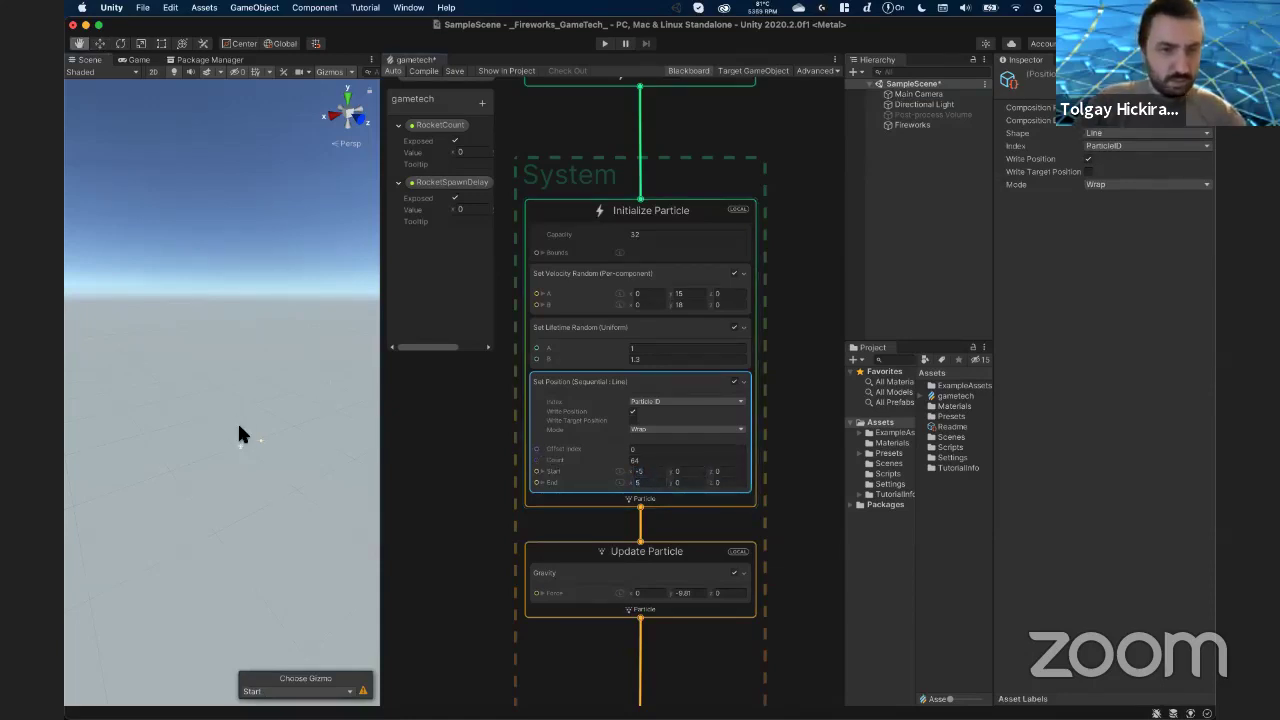
left_click(249, 448)
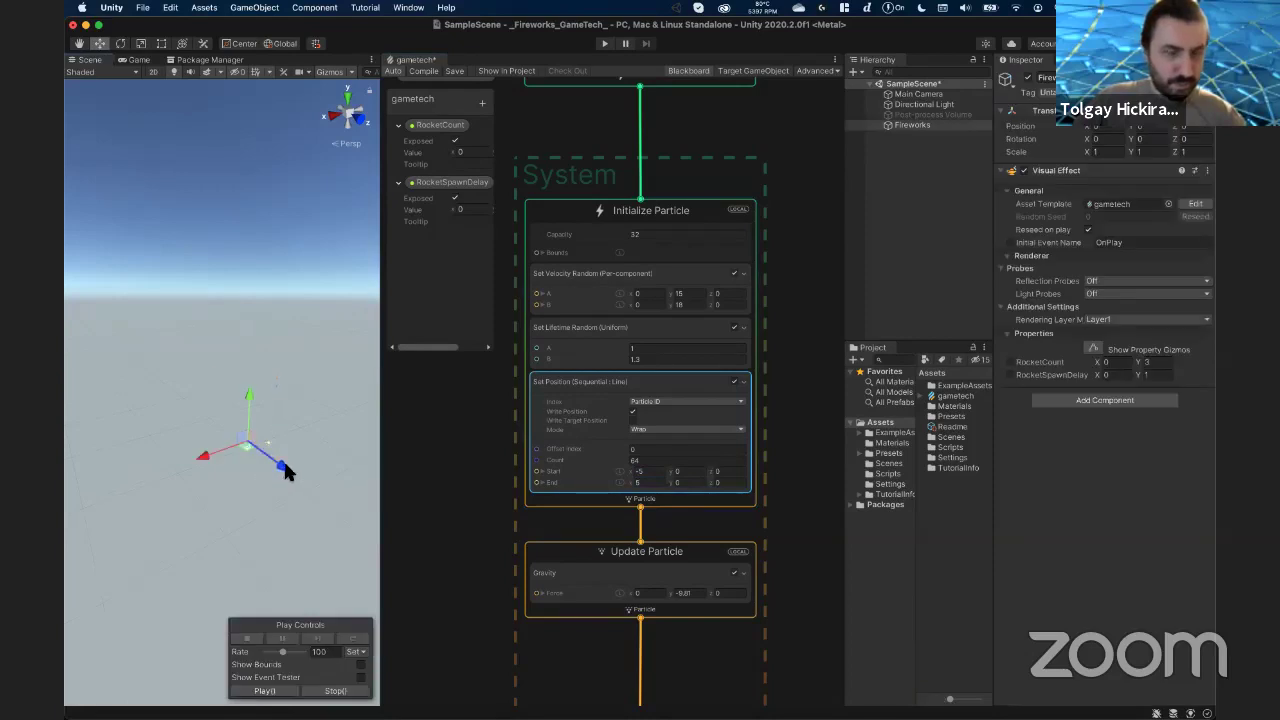
mouse_move(299, 446)
middle_mouse_down()
mouse_move(273, 459)
mouse_move(283, 466)
middle_mouse_up()
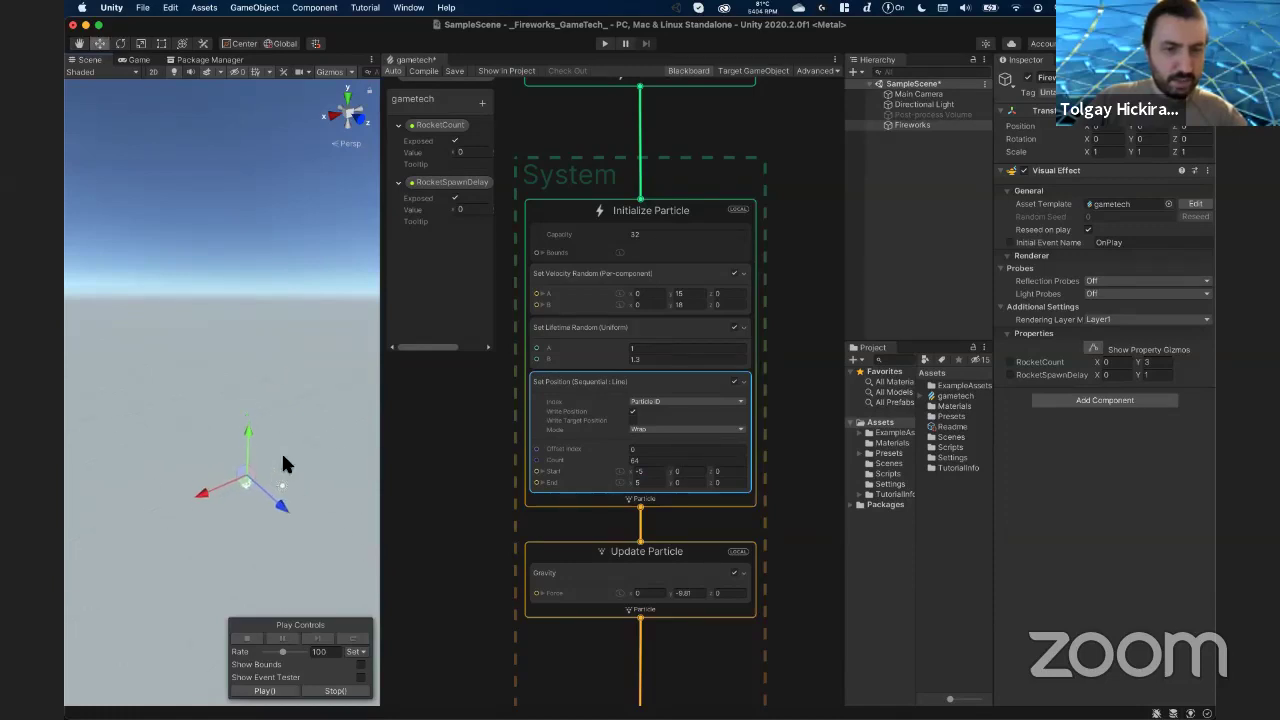
left_click(333, 118)
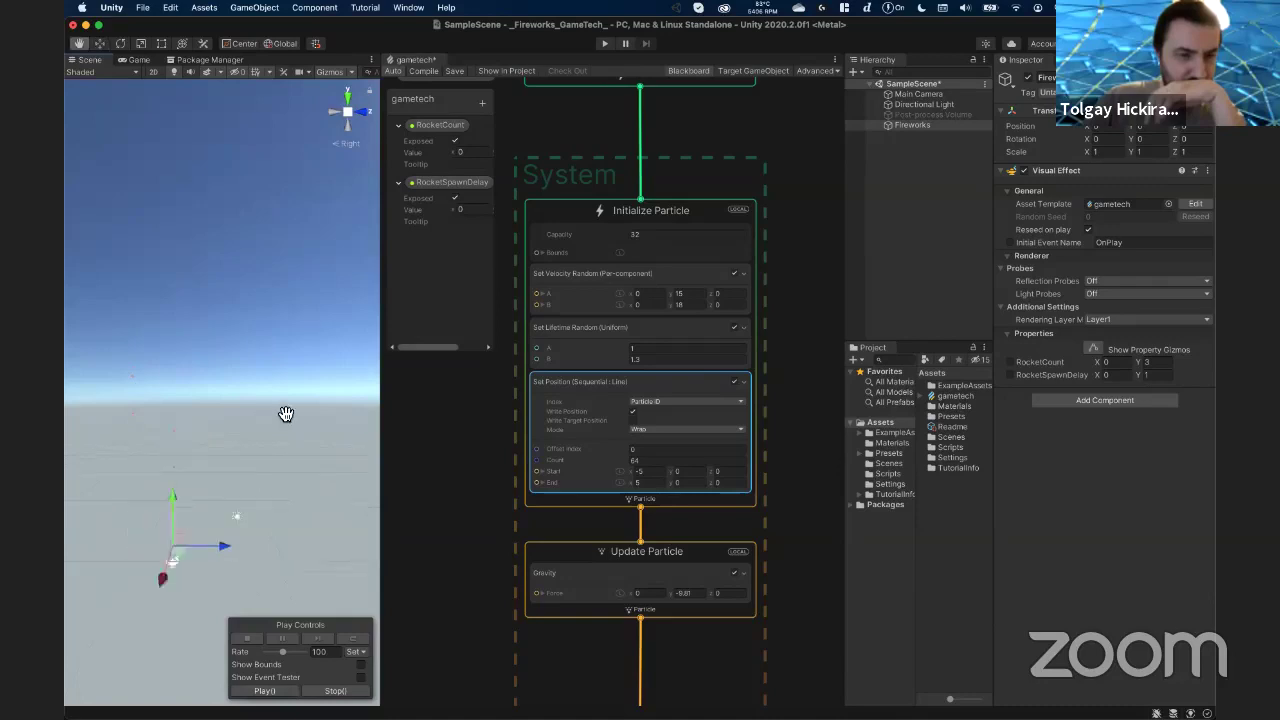
left_click(357, 106)
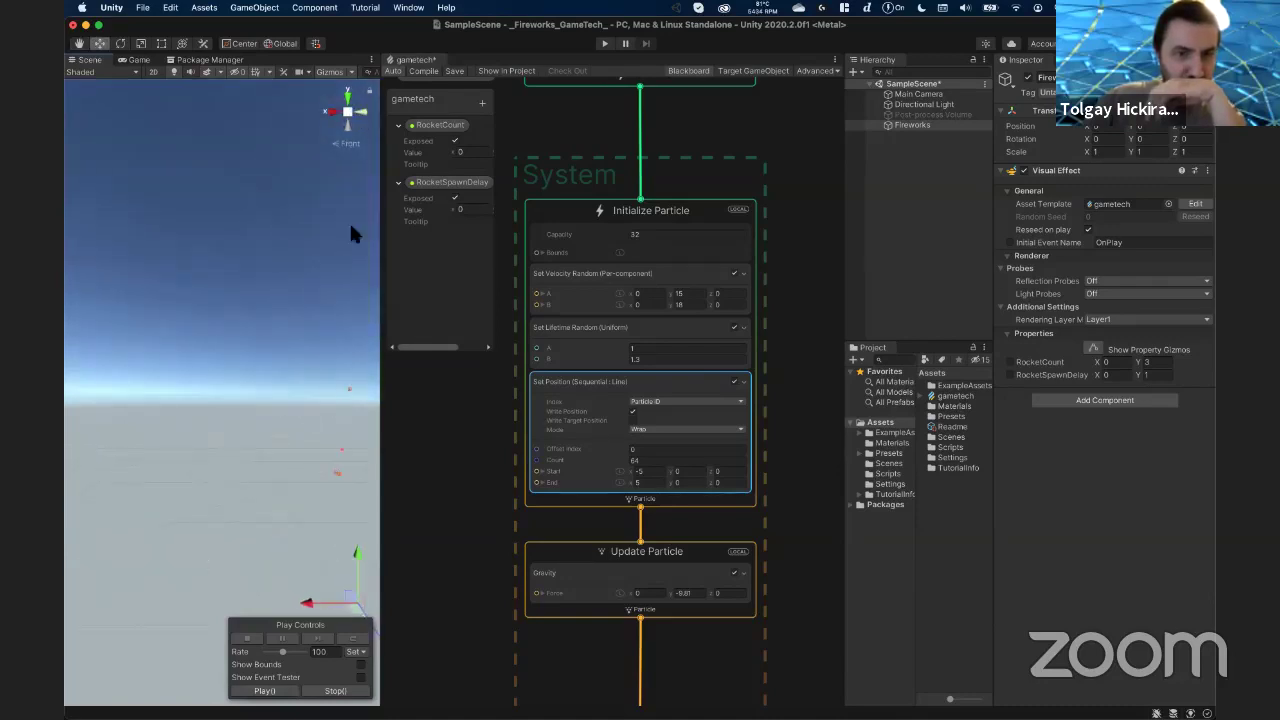
- Frame the effect in the Scene view, select Main Camera and show the Game view
middle_click_drag(296, 384, 157, 323)
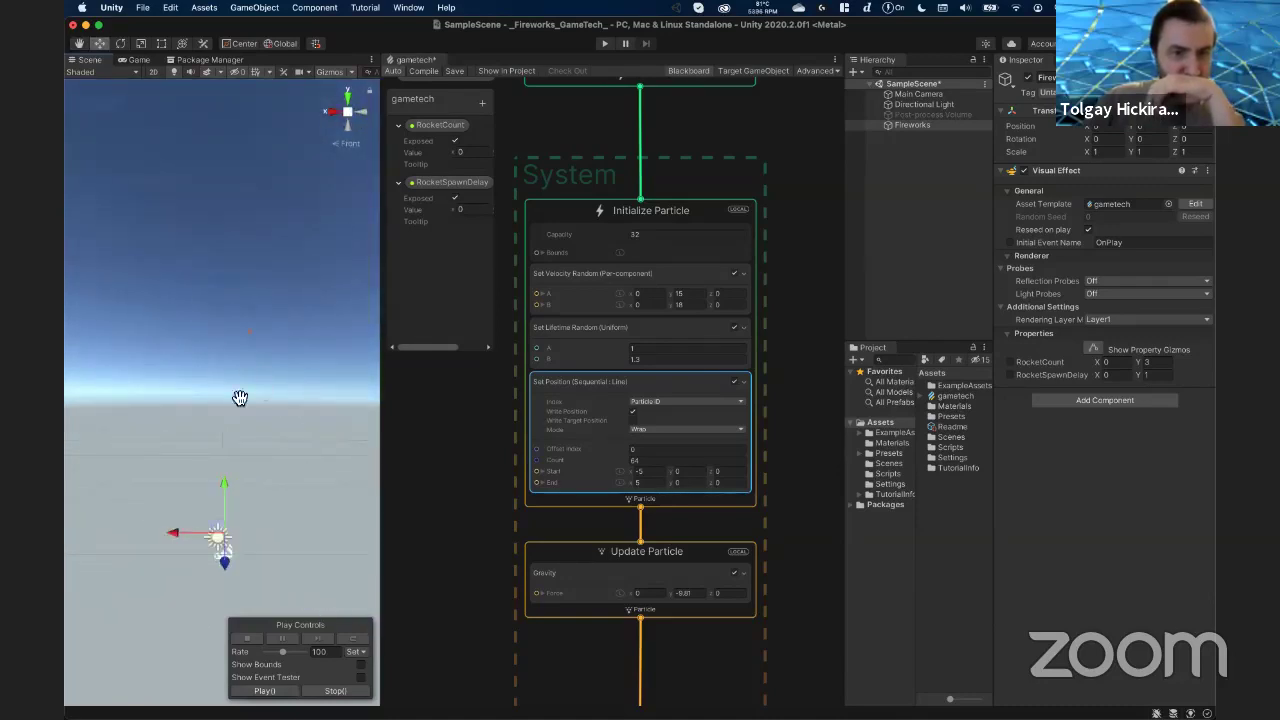
middle_click_drag(240, 400, 218, 396)
scroll(221, 433, "down", 5)
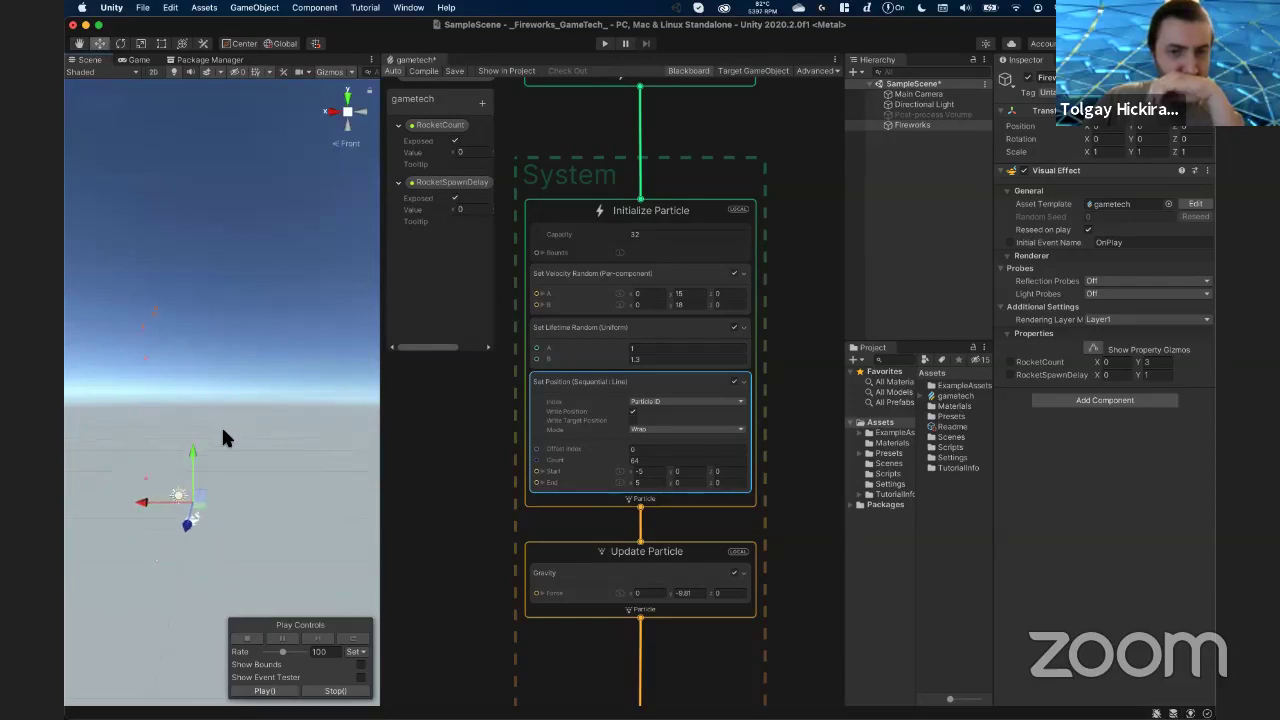
middle_click_drag(268, 464, 274, 471)
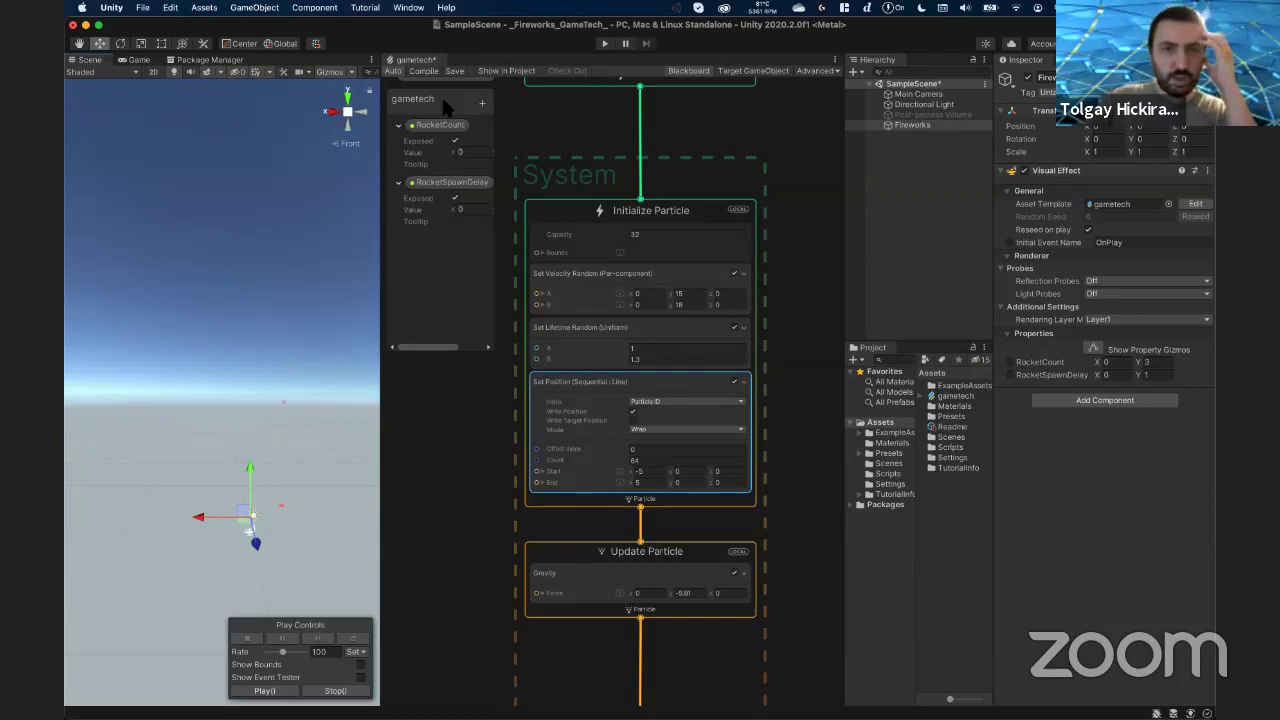
left_click(917, 94)
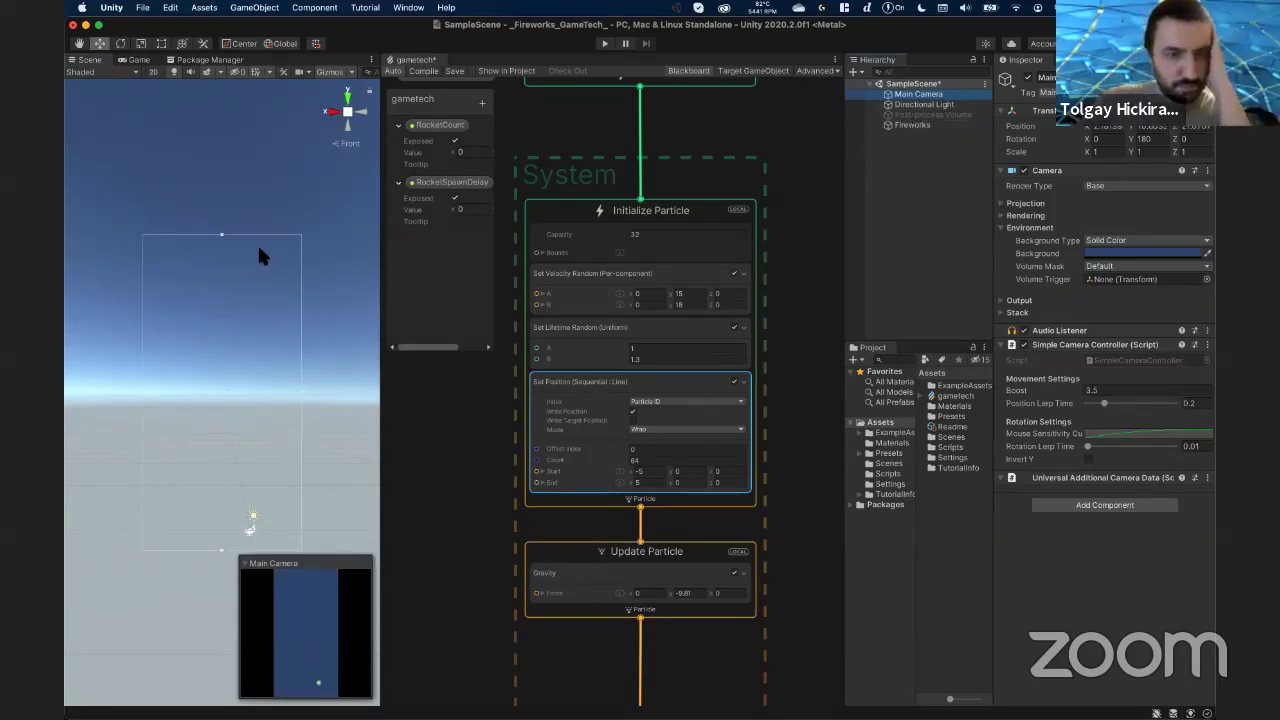
left_click(131, 60)
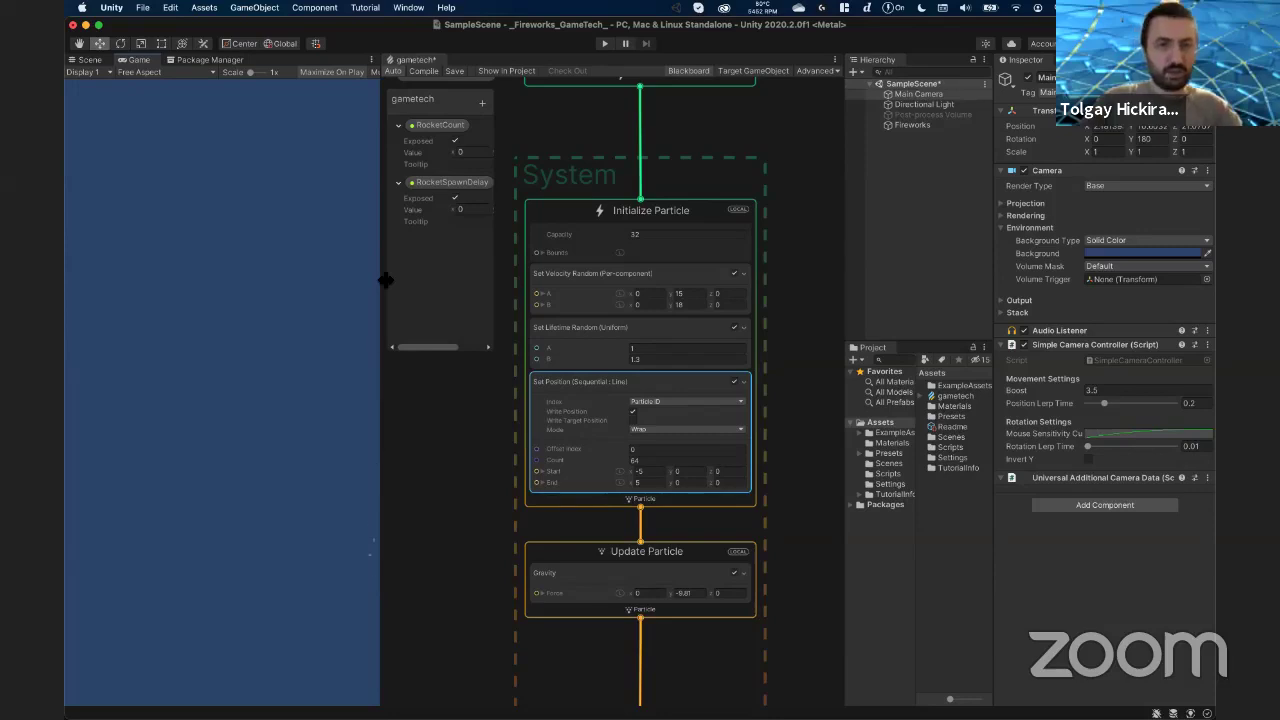
- Widen the VFX graph panel, return to the Scene view and select Output Particle Quad
mouse_move(385, 280)
left_mouse_down()
mouse_move(705, 280)
mouse_move(686, 286)
left_mouse_up()
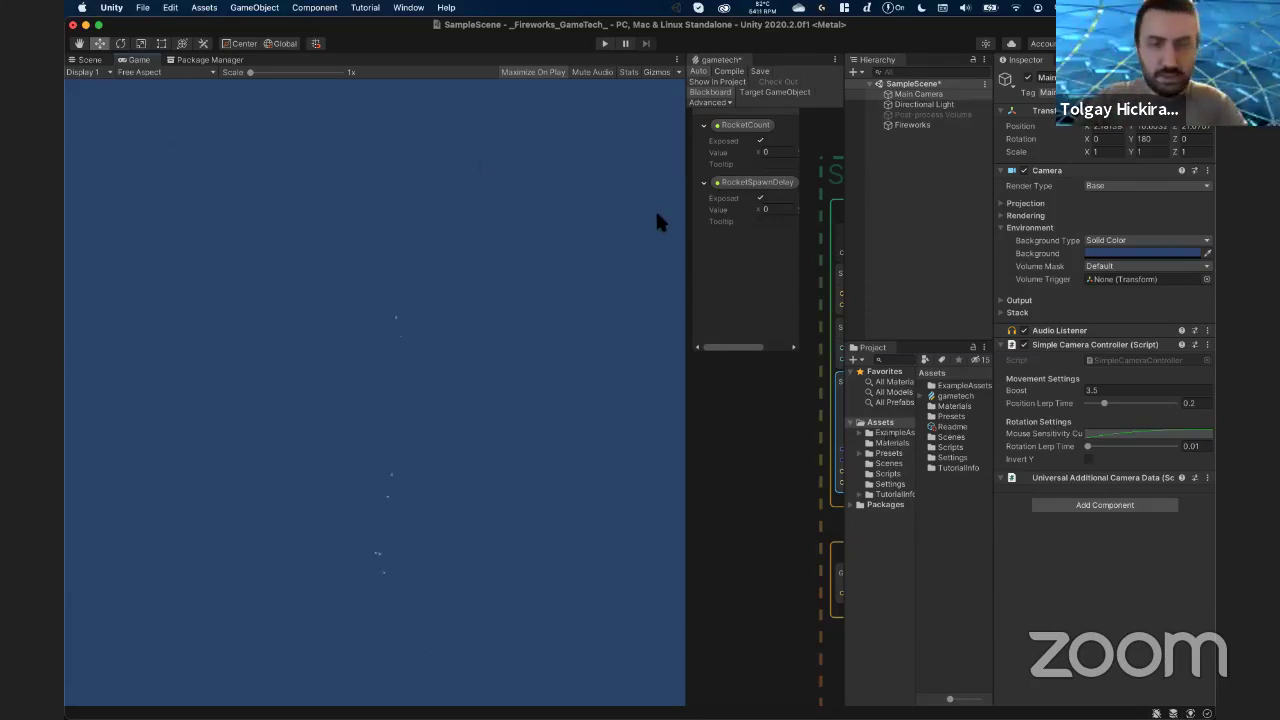
left_click_drag(686, 220, 311, 223)
left_click(88, 60)
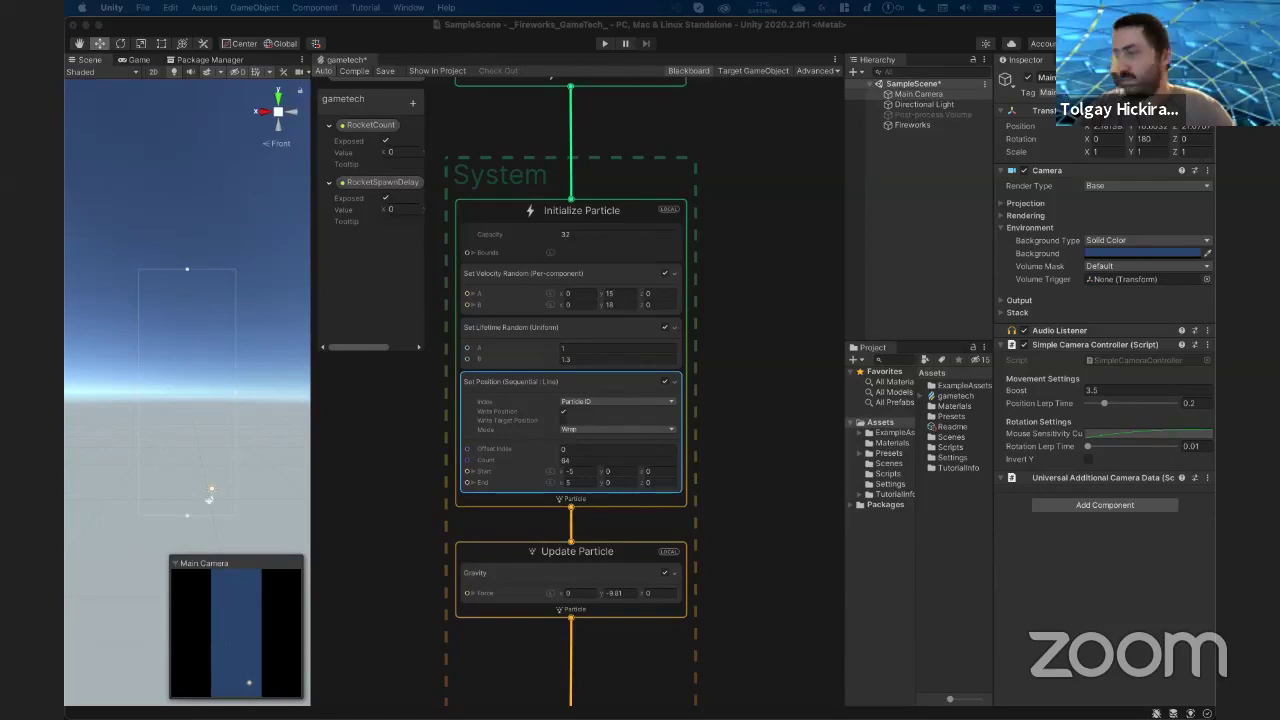
middle_click_drag(553, 620, 589, 386)
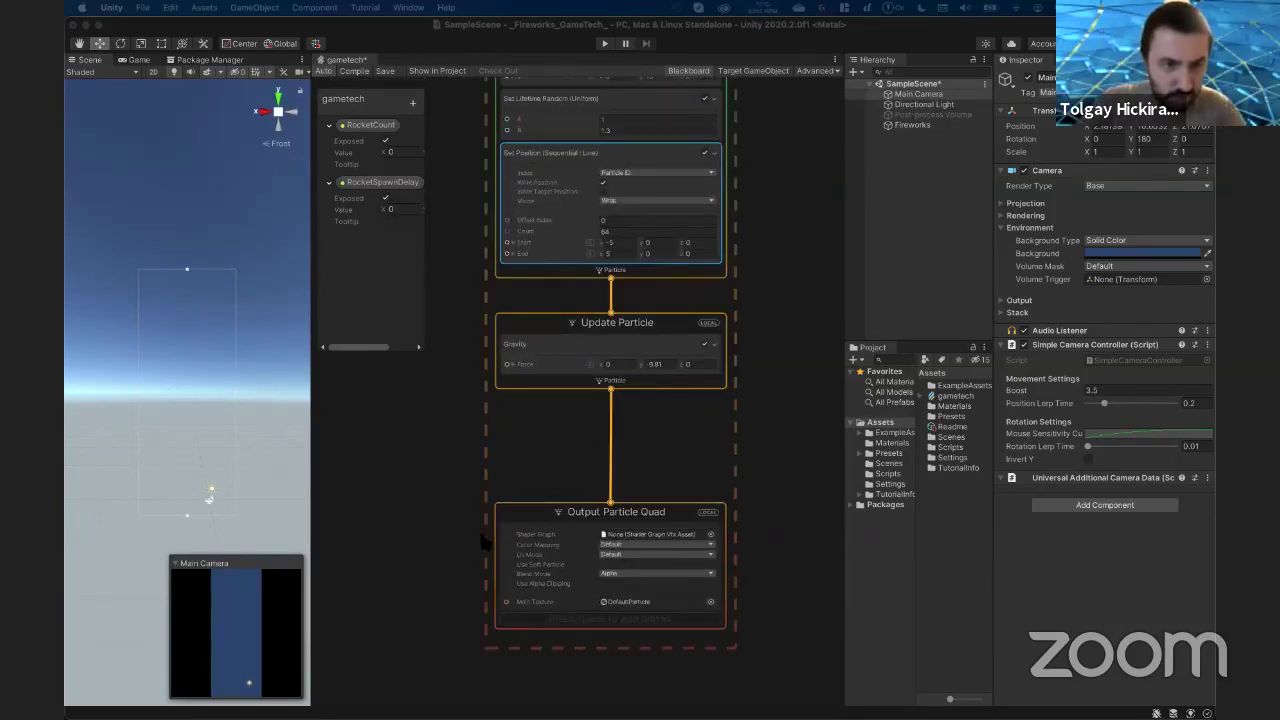
left_click(139, 60)
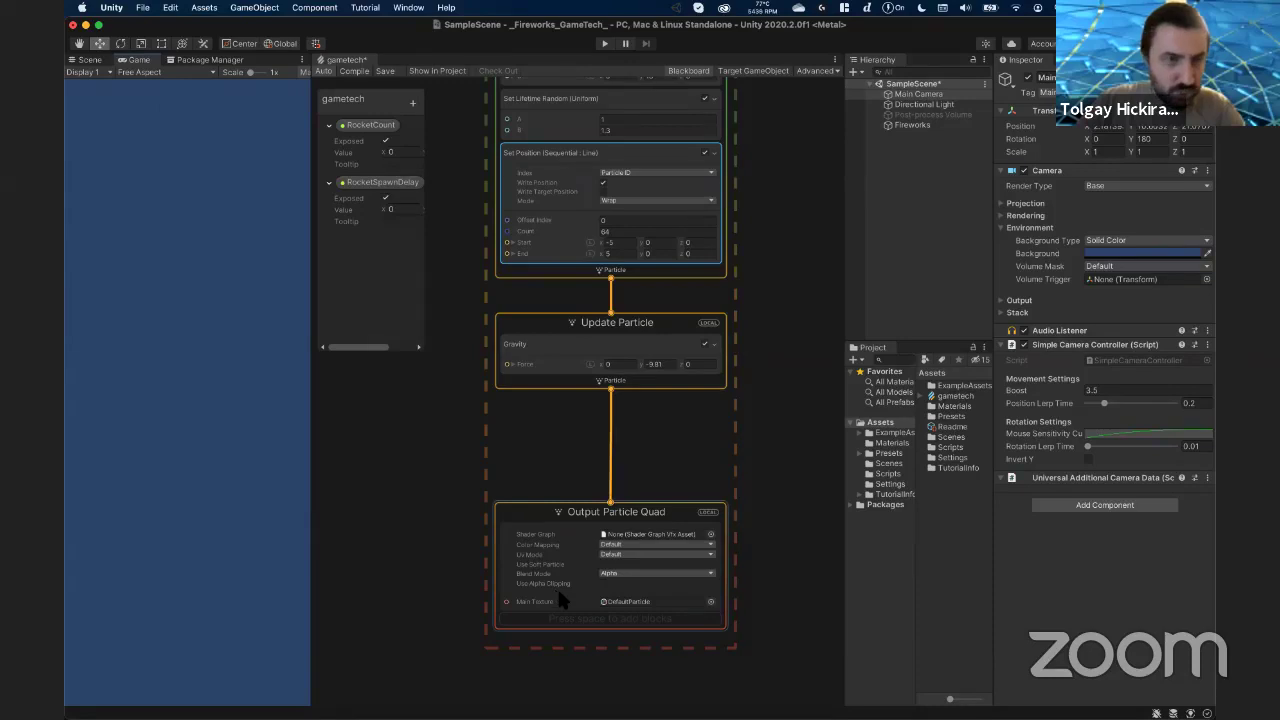
left_click(89, 61)
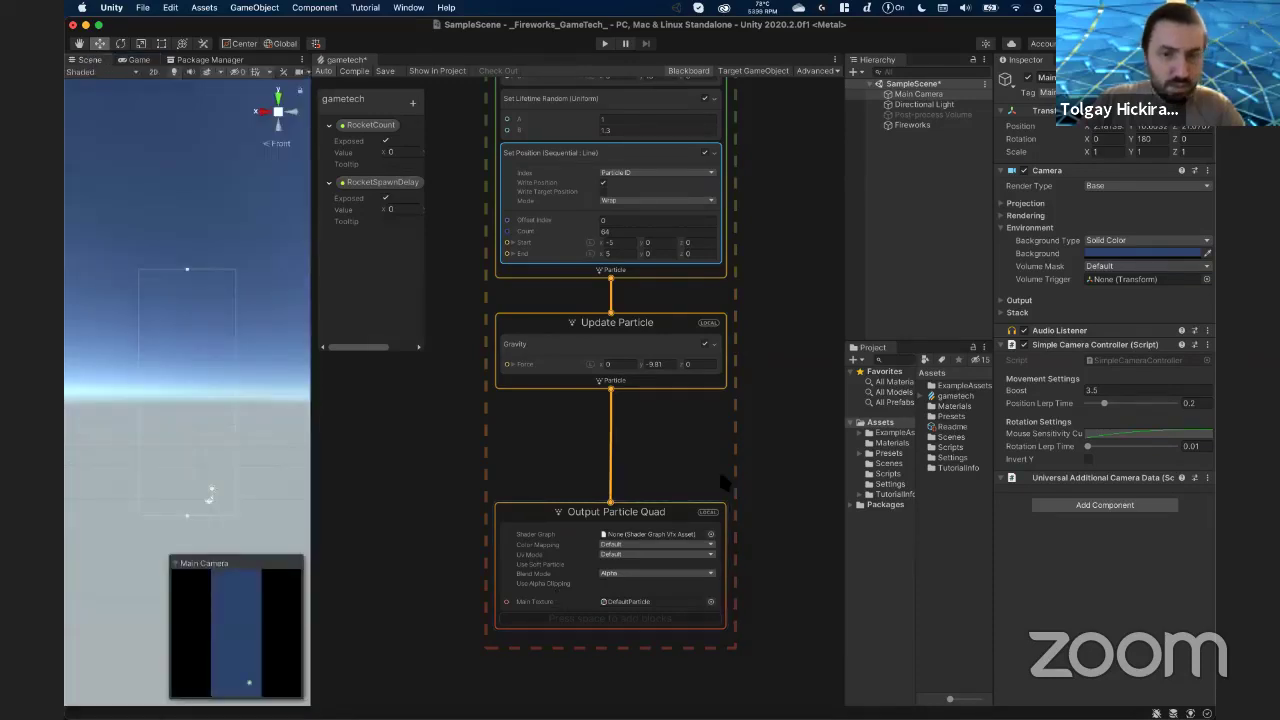
left_click(643, 583)
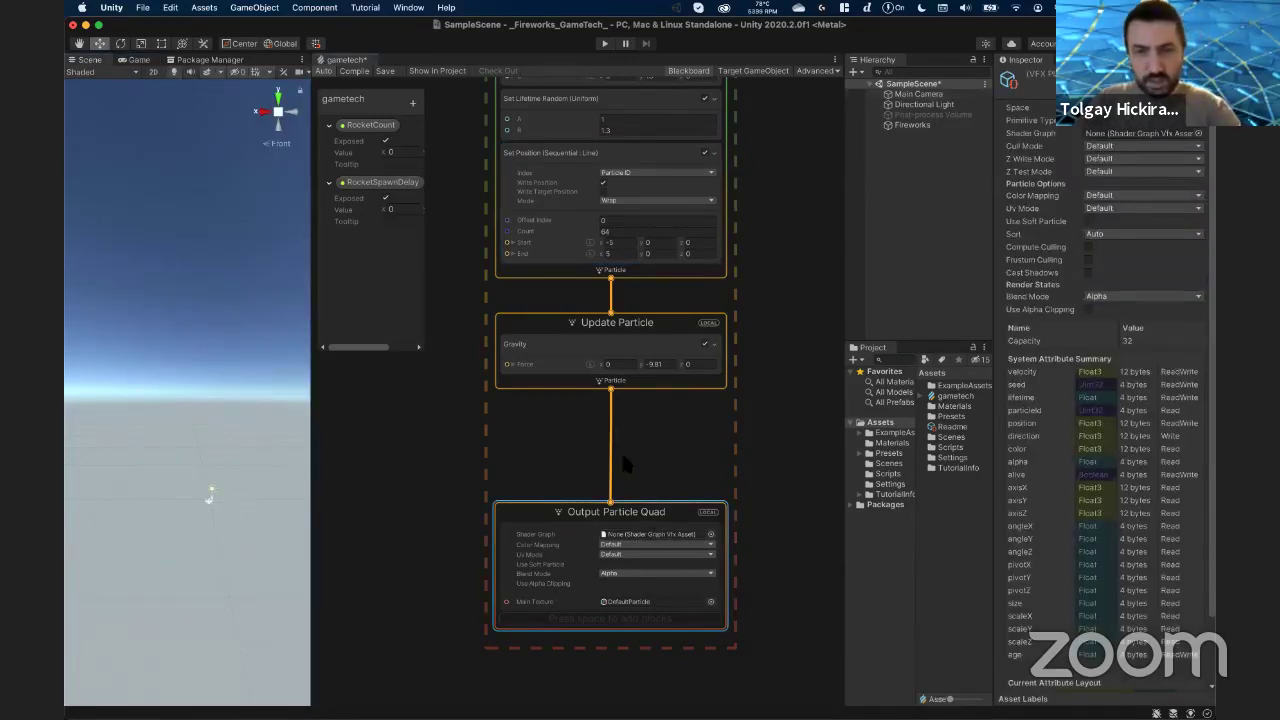
- Detach the quad output and create an Output Particle Point connected to Update Particle
left_click_drag(714, 527, 816, 525)
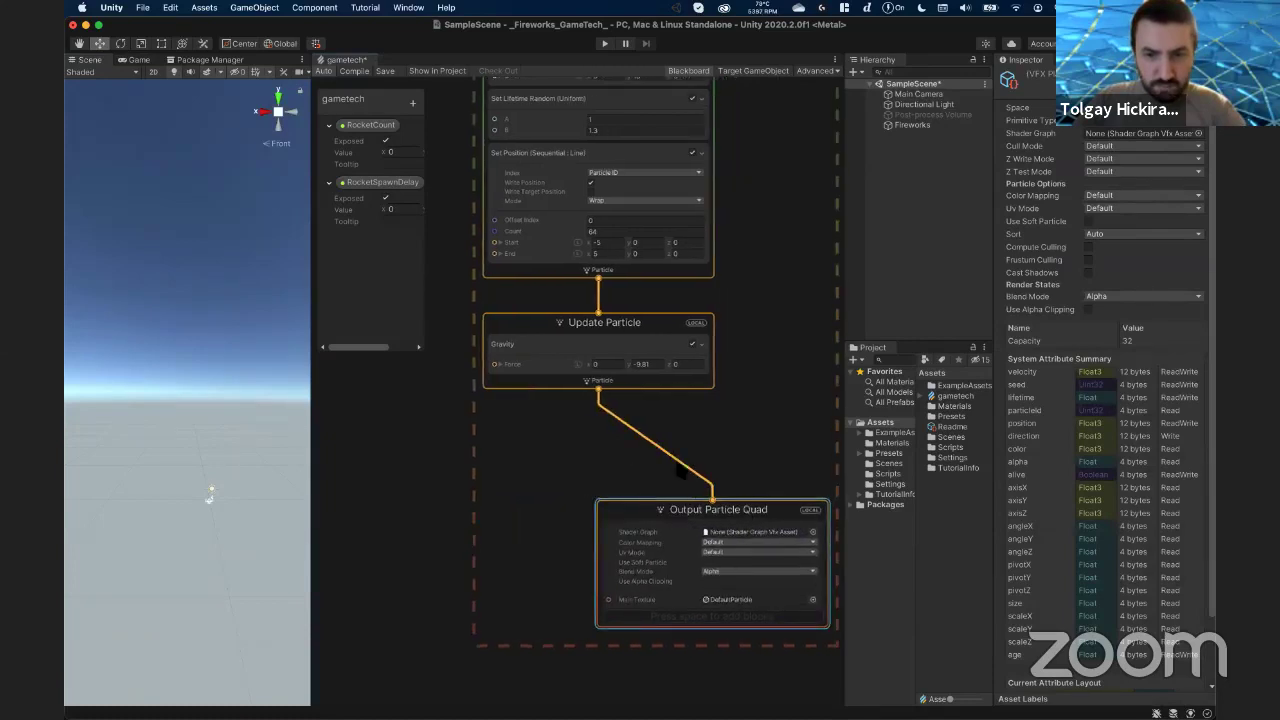
left_click(692, 472)
left_click_drag(676, 509, 390, 513)
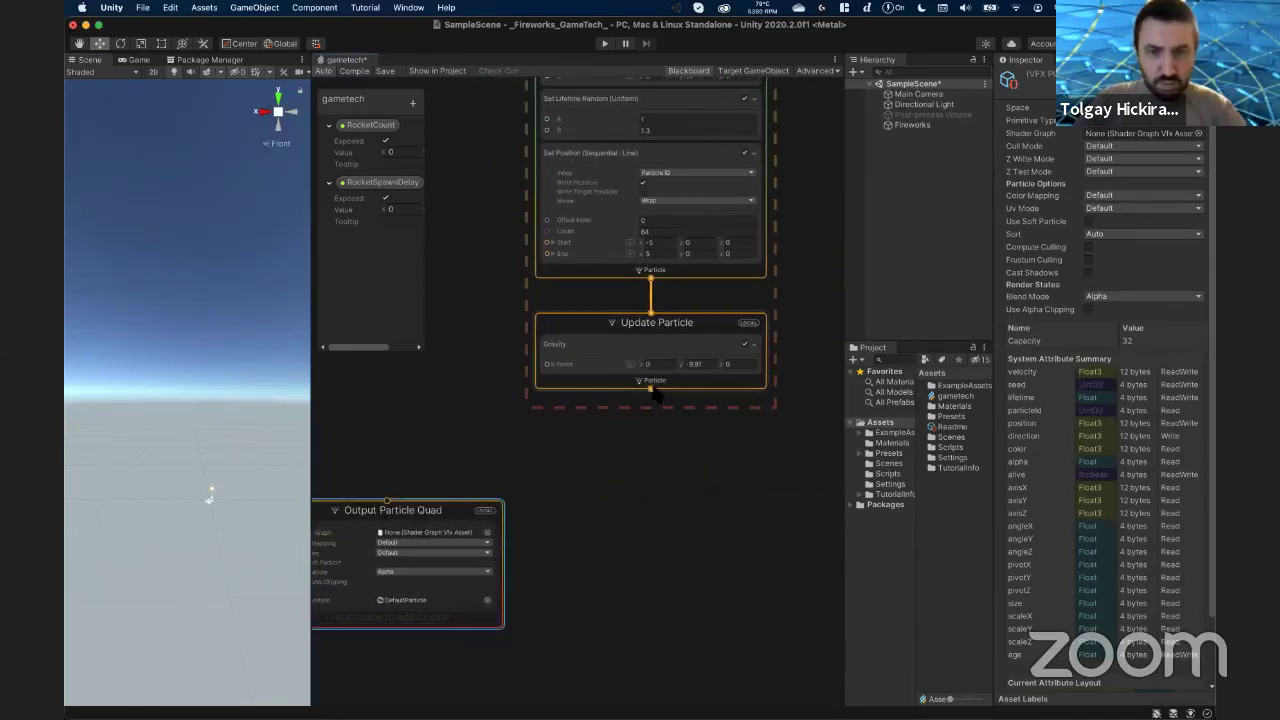
left_click_drag(651, 388, 650, 450)
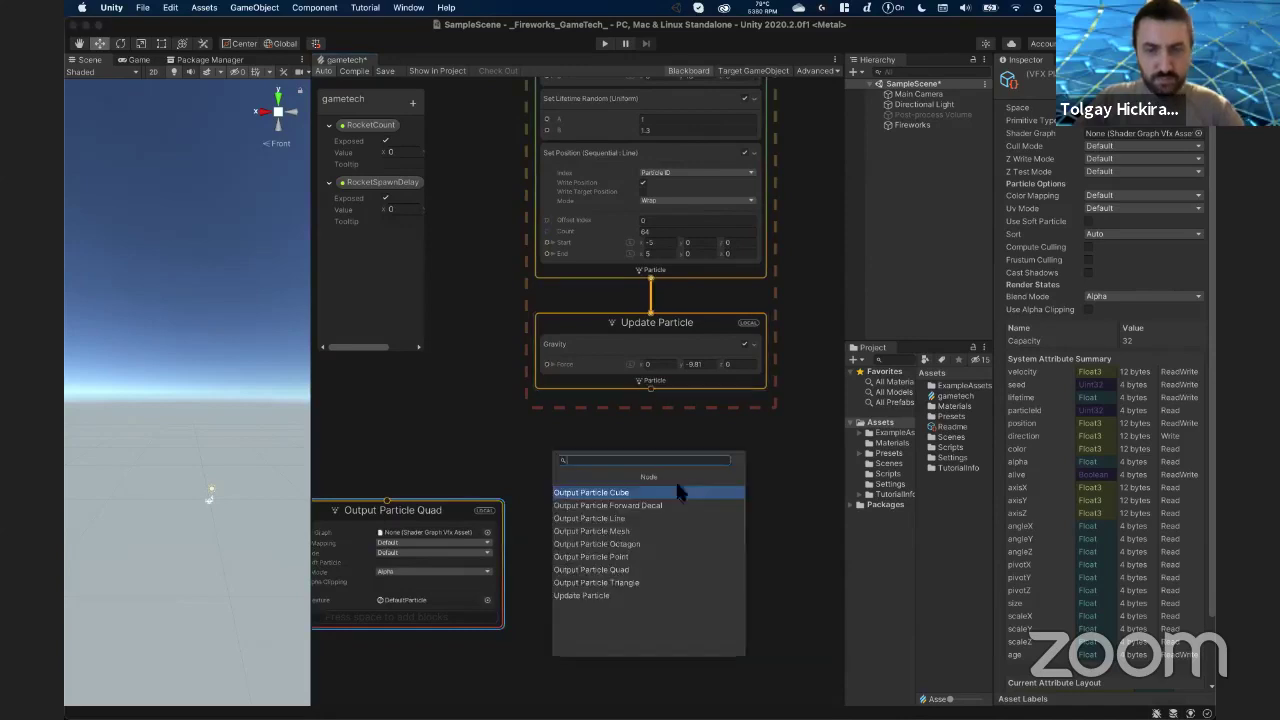
left_click(630, 557)
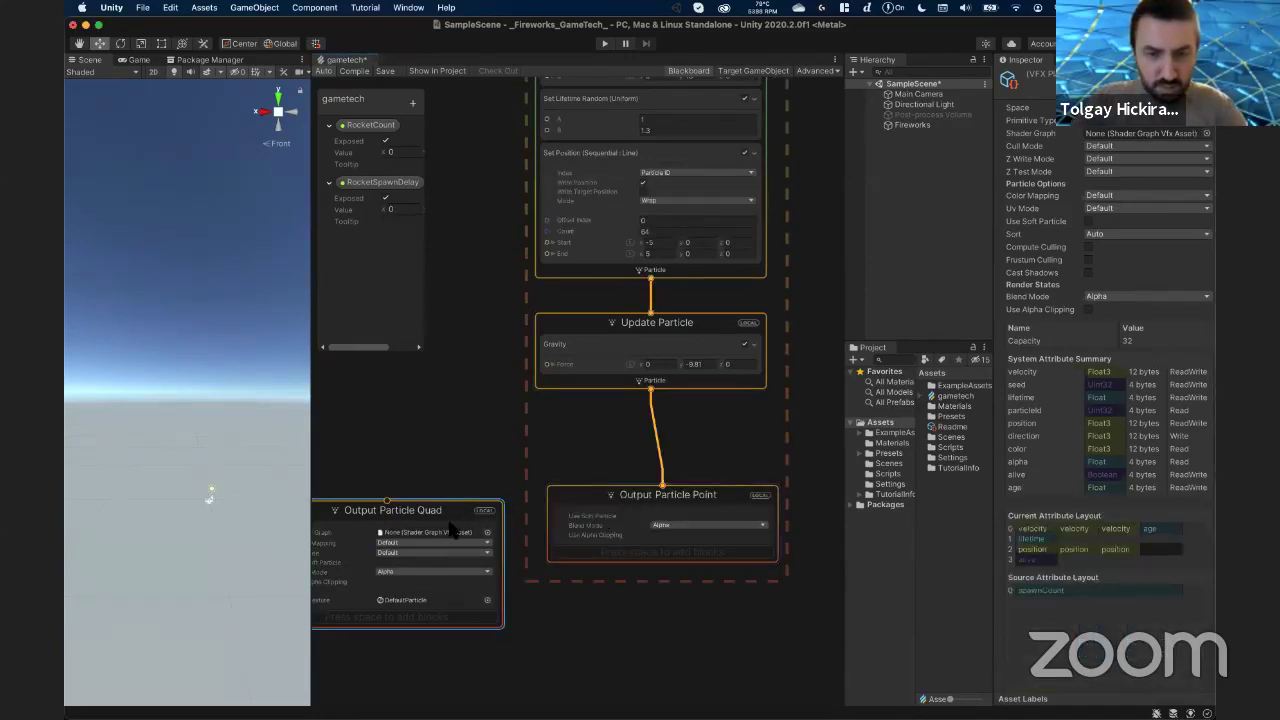
- Set the point output's Blend Mode to Opaque and add a Multiply Color block
left_click(680, 525)
left_click(686, 578)
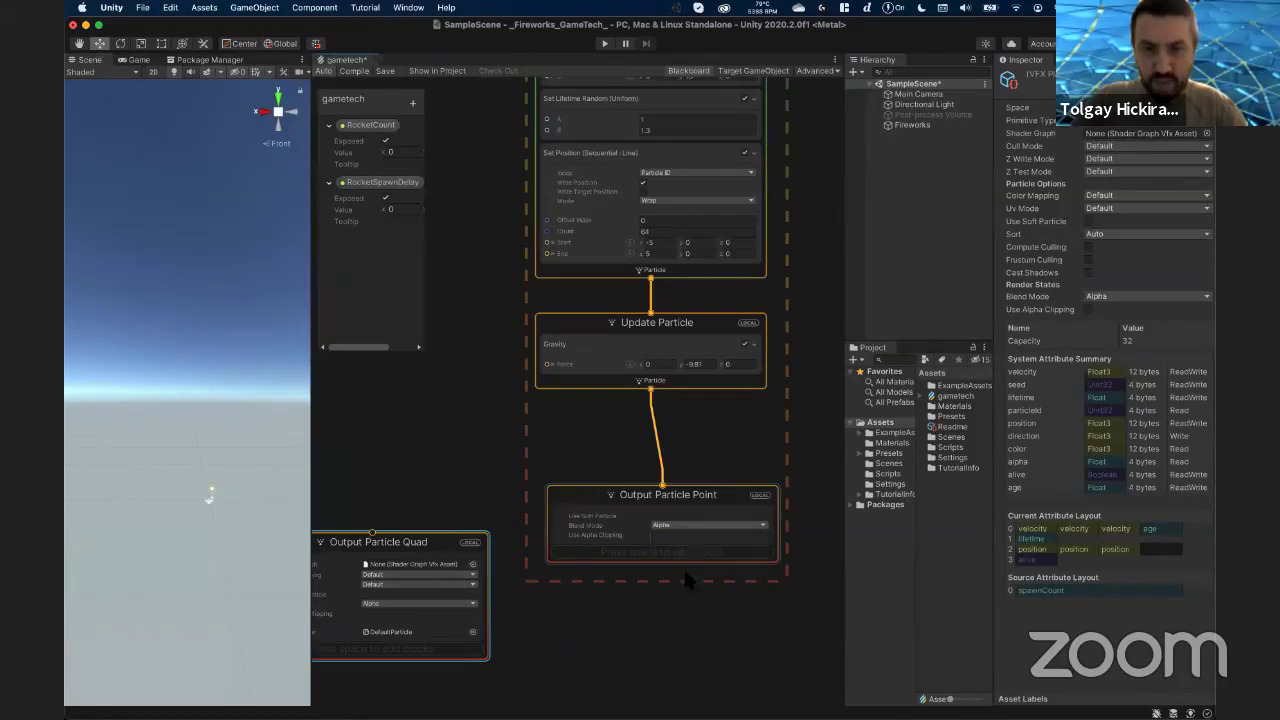
left_click(692, 510)
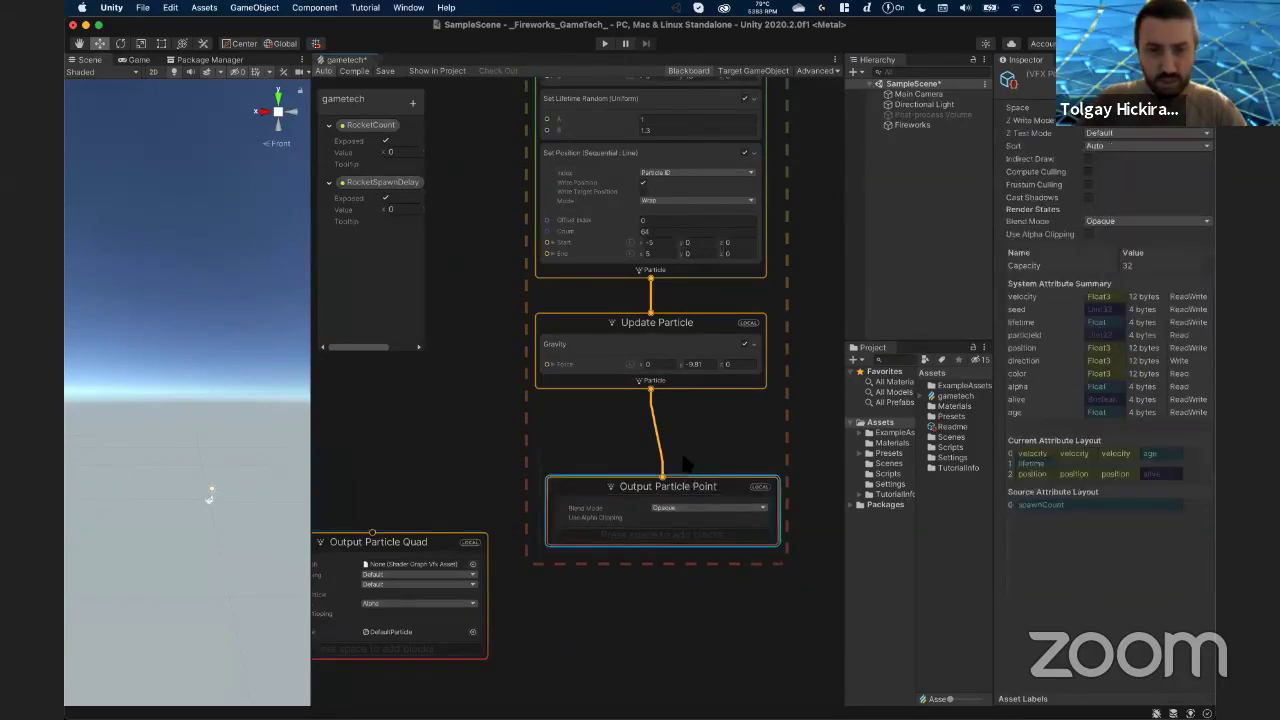
key("space")
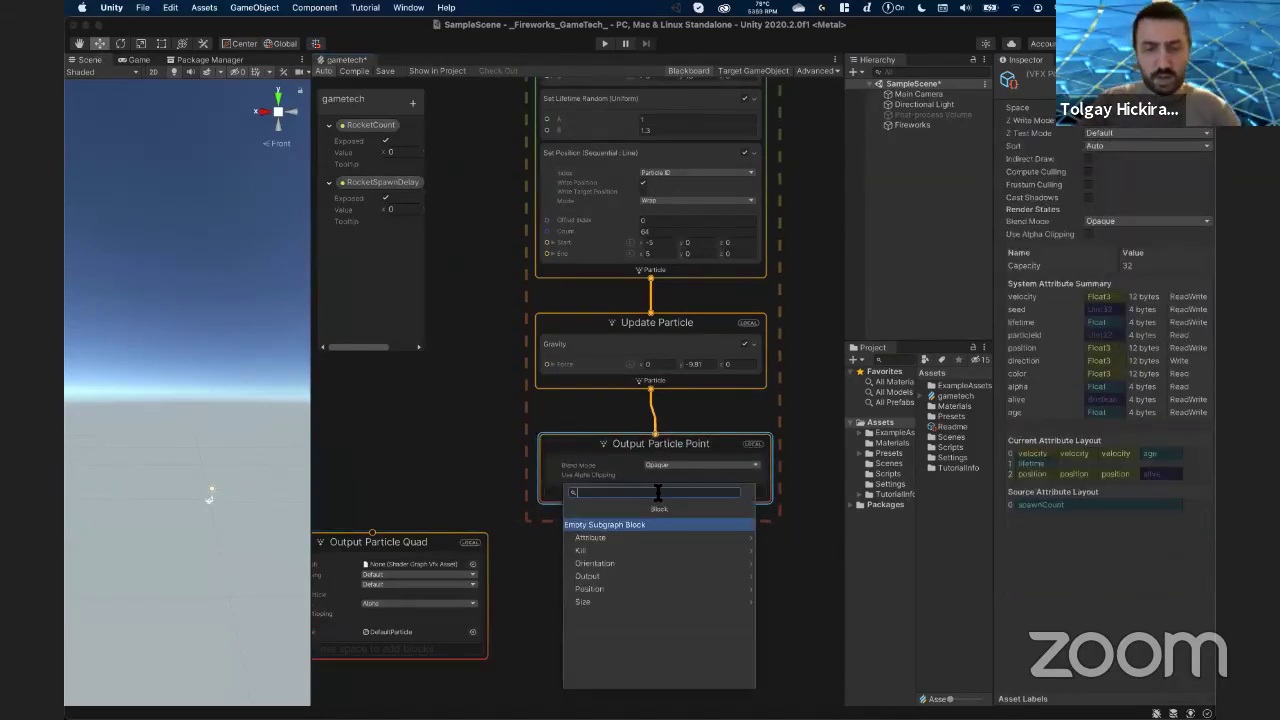
type("colou")
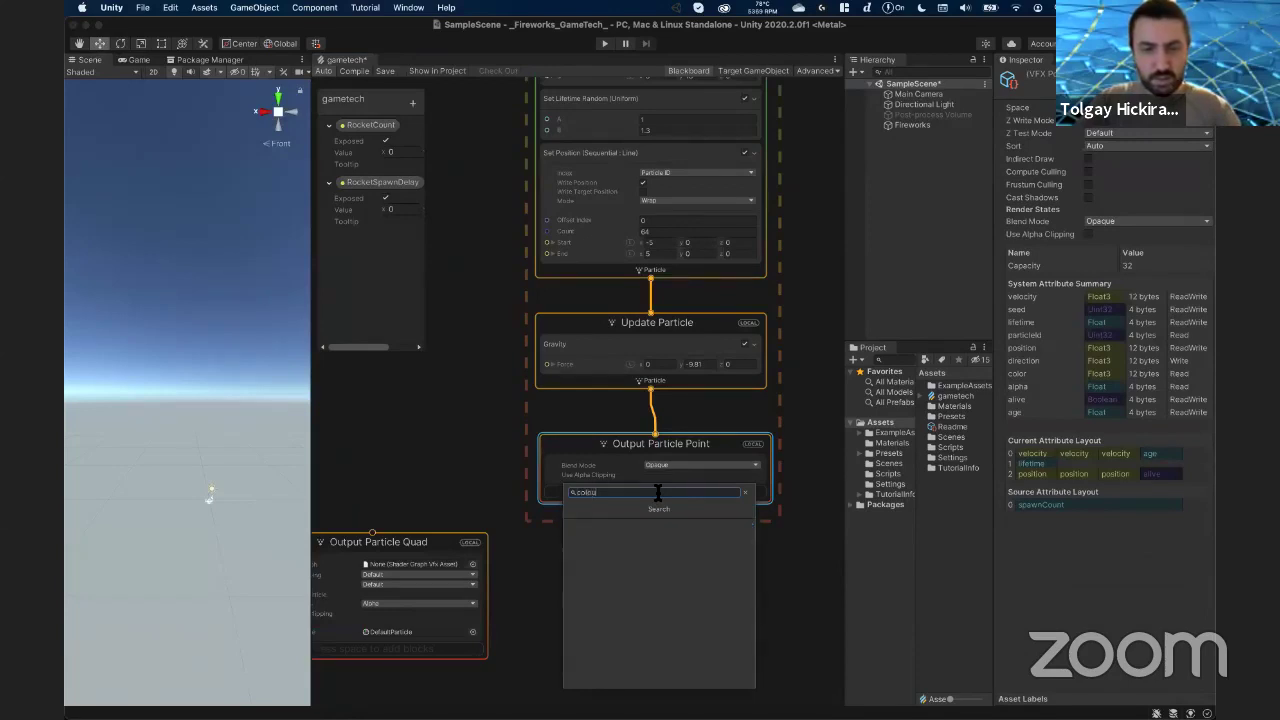
key("BackSpace")
type("r")
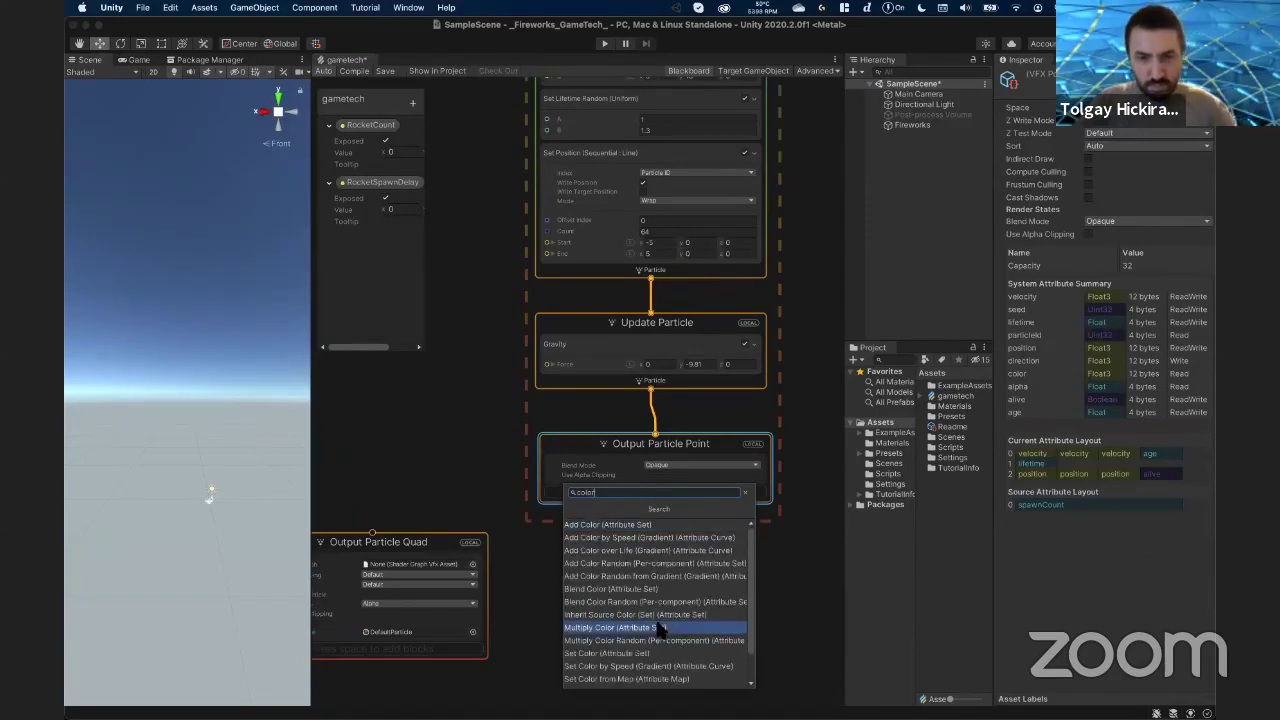
left_click(657, 629)
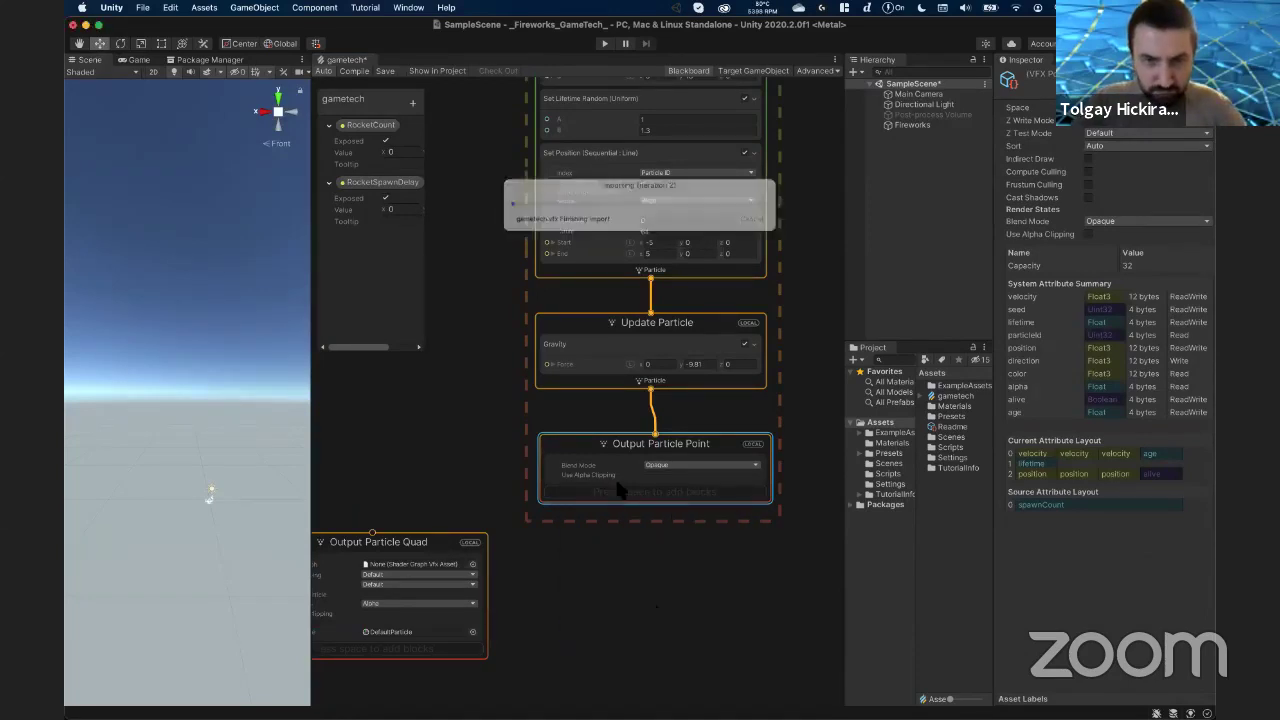
left_click_drag(447, 543, 447, 574)
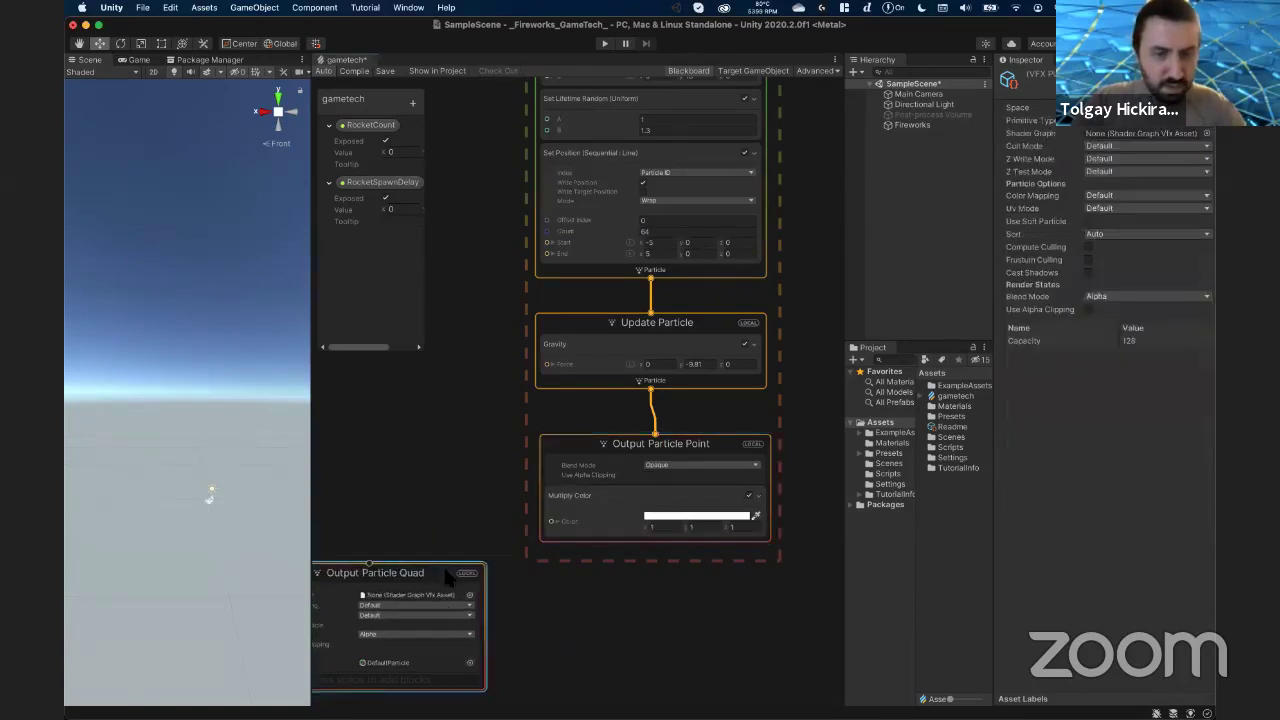
- Add a new Color property to the Blackboard and rename it 'Colour'
left_click(412, 103)
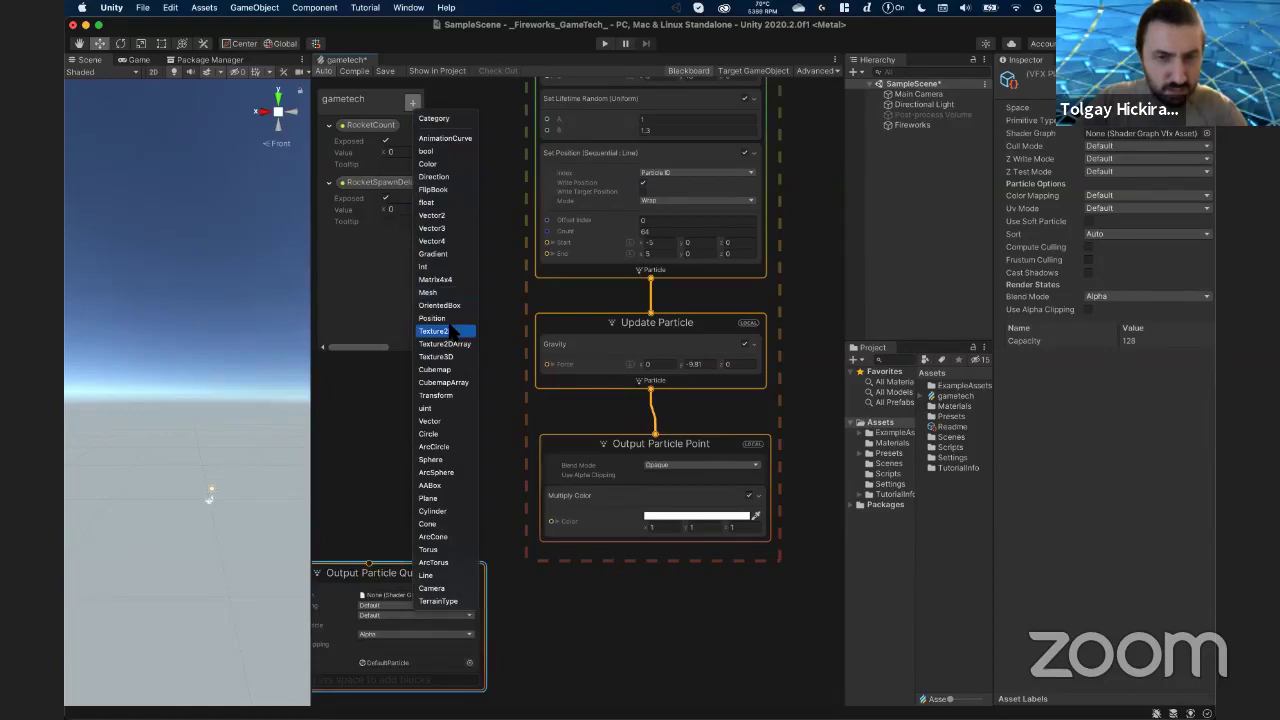
left_click(452, 164)
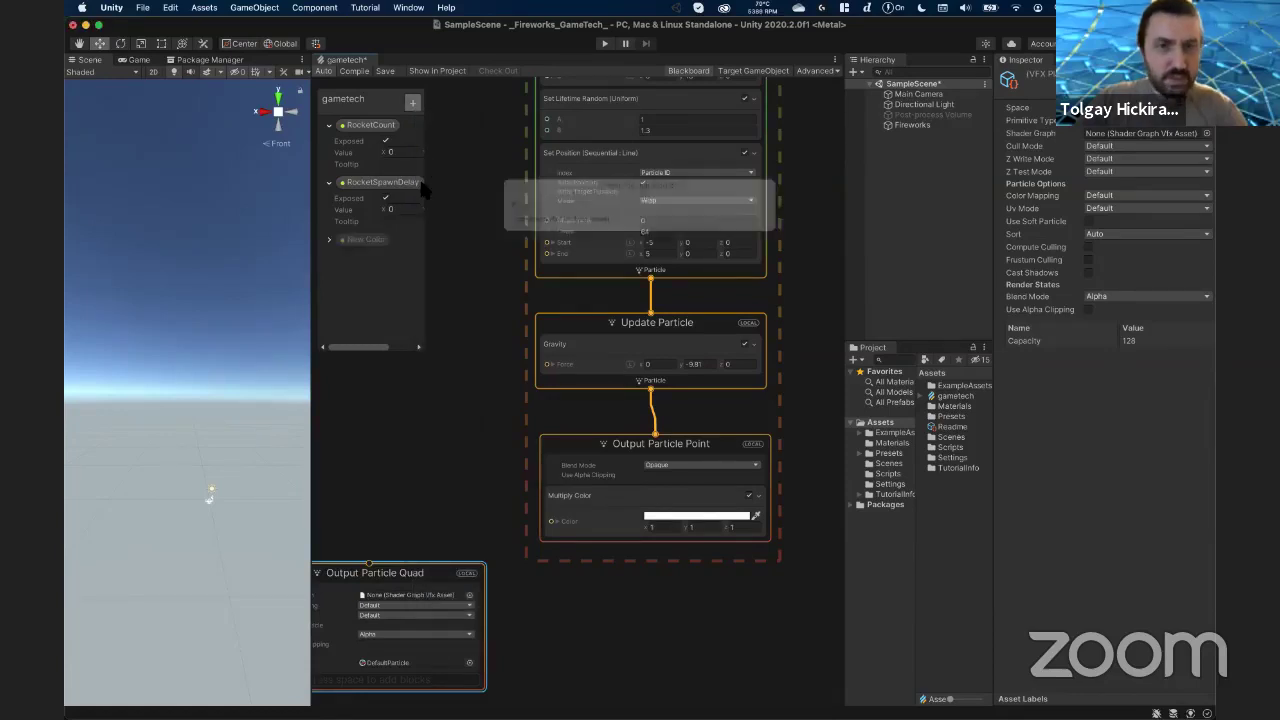
left_click_drag(424, 231, 475, 231)
left_click(364, 245)
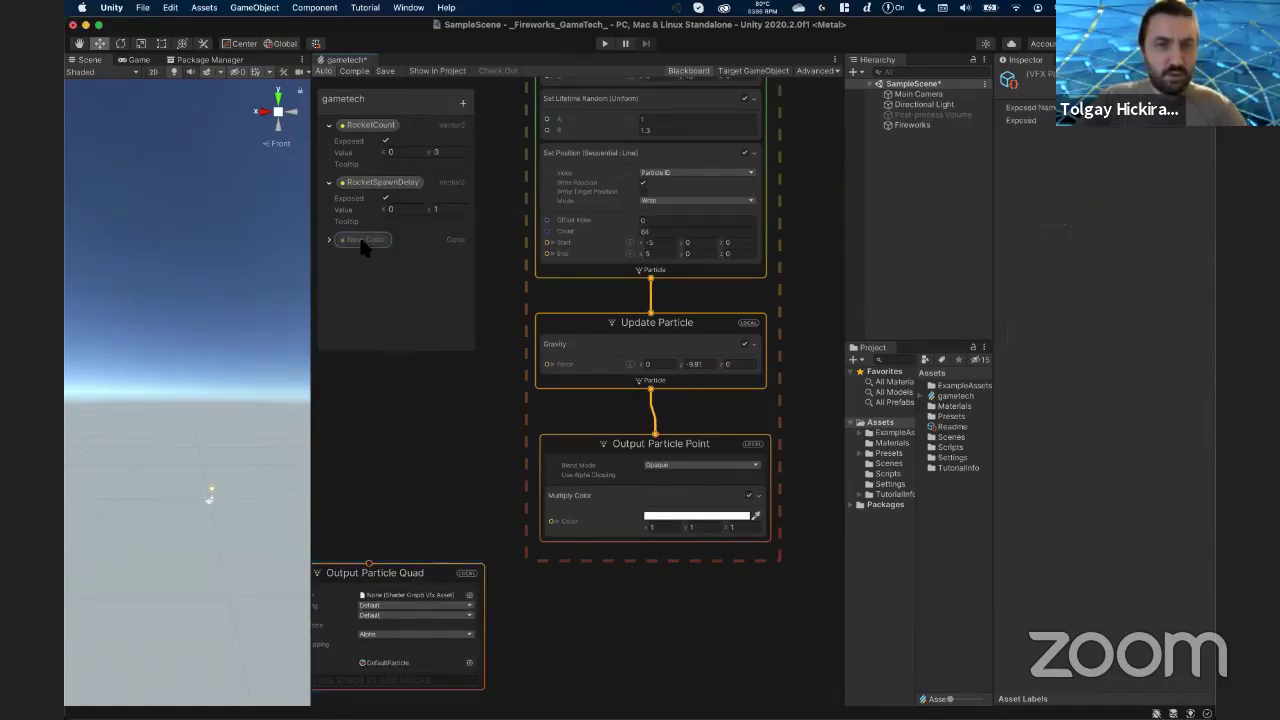
double_click(359, 242)
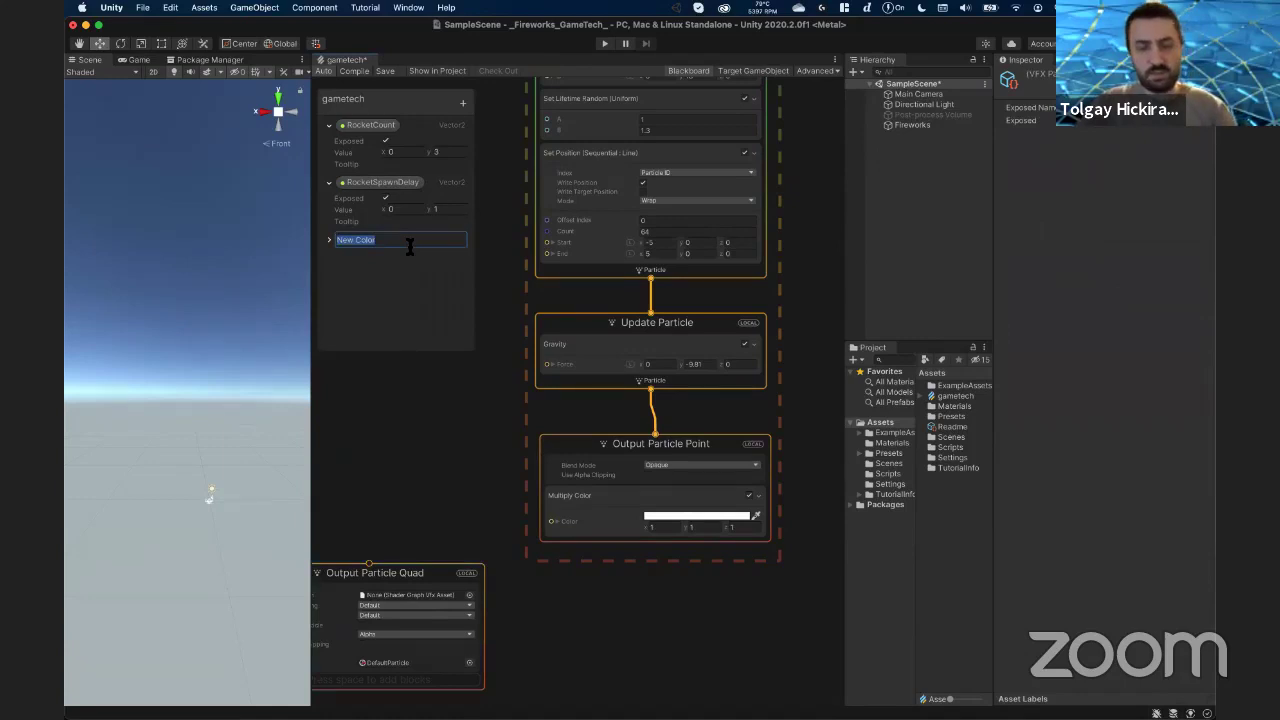
type("Colour")
key("Return")
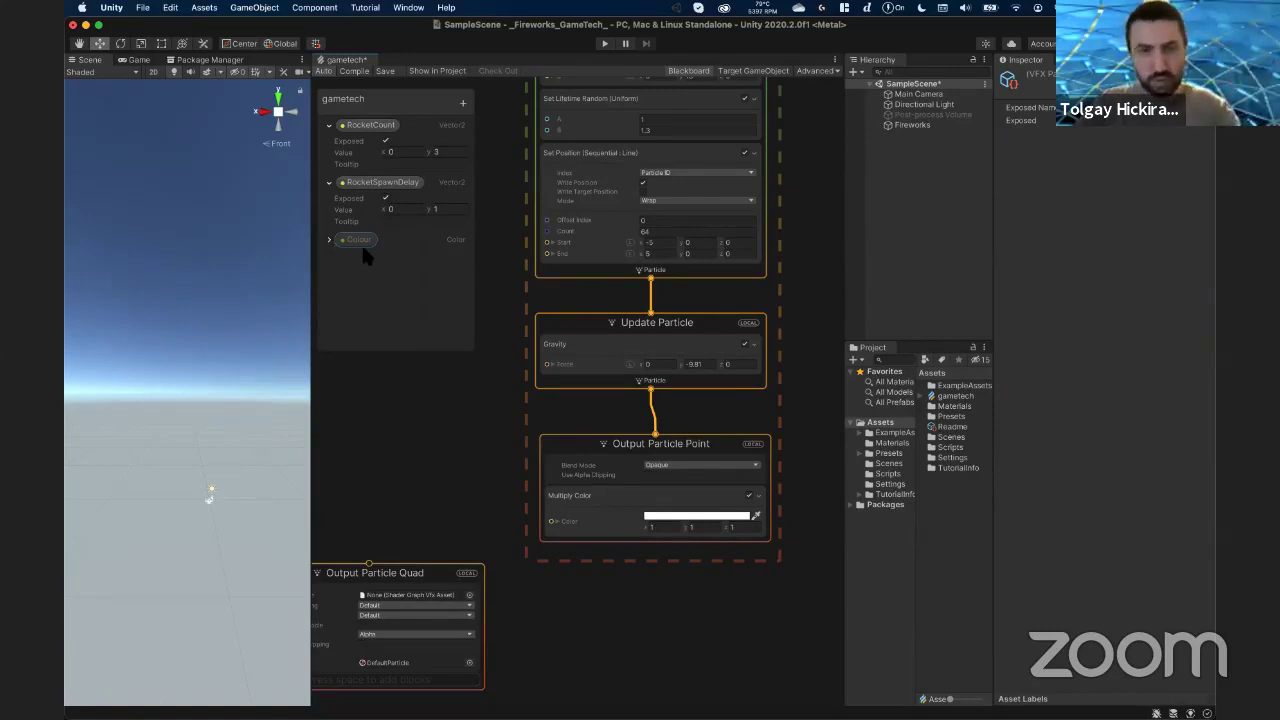
- Set Colour to HDR red at intensity 3 and connect it to Multiply Color's Color input
left_click(330, 241)
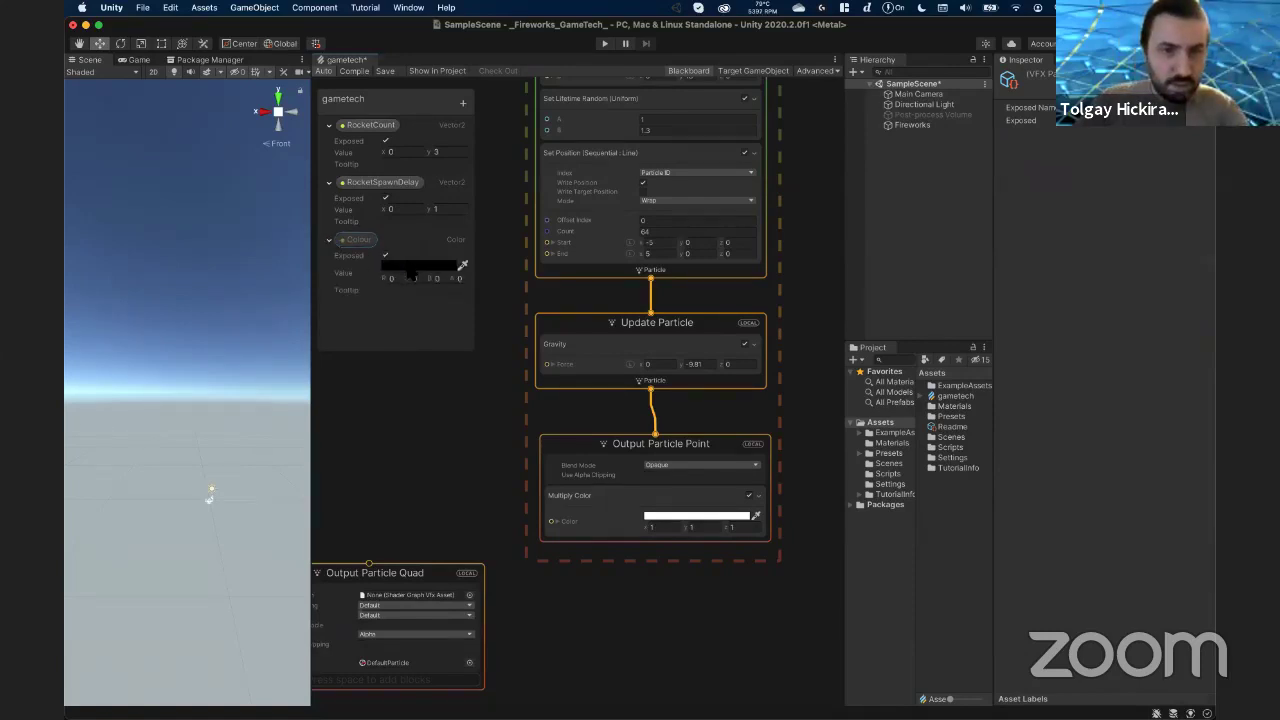
left_click(411, 271)
left_click_drag(503, 353, 518, 333)
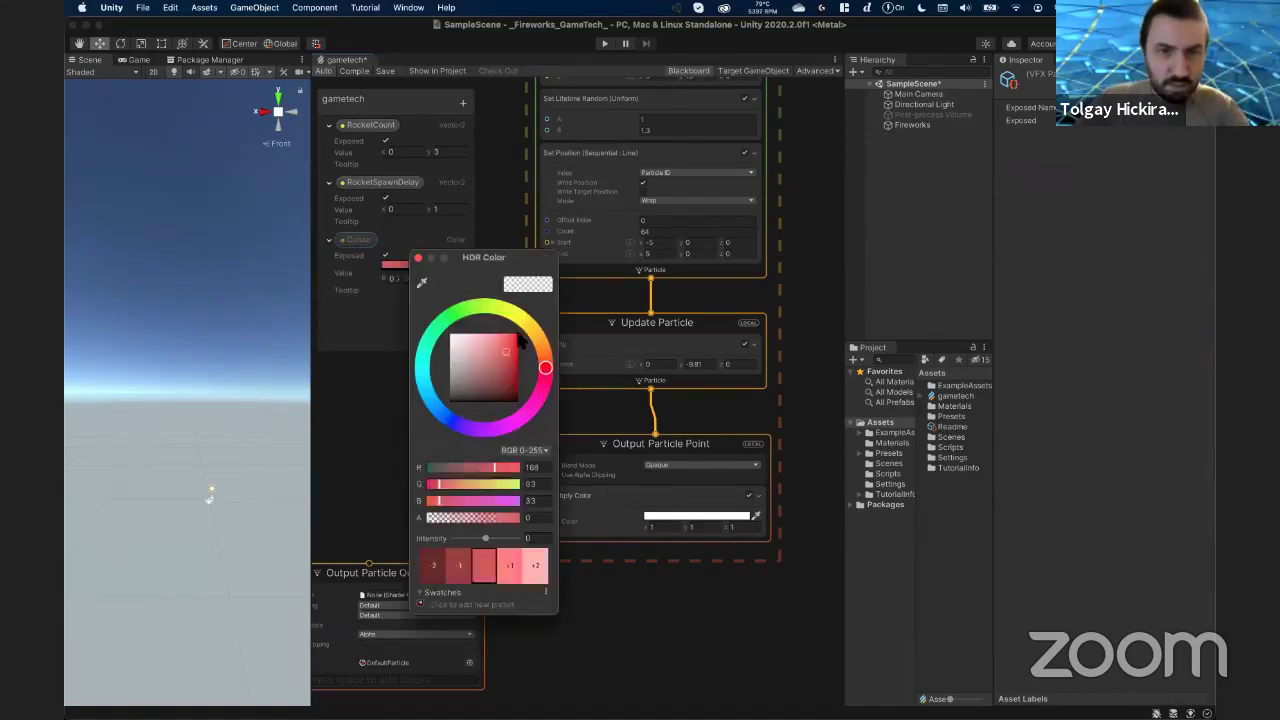
left_click(510, 566)
left_click(511, 567)
left_click(512, 568)
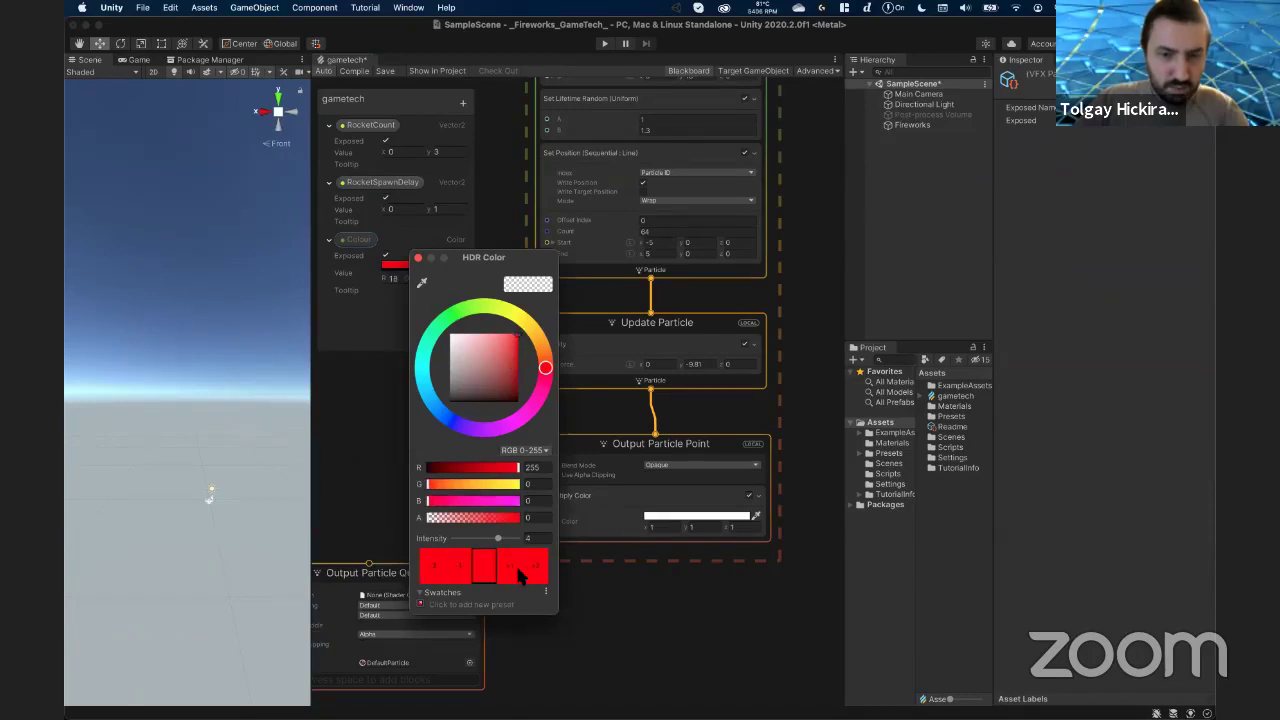
left_click(418, 258)
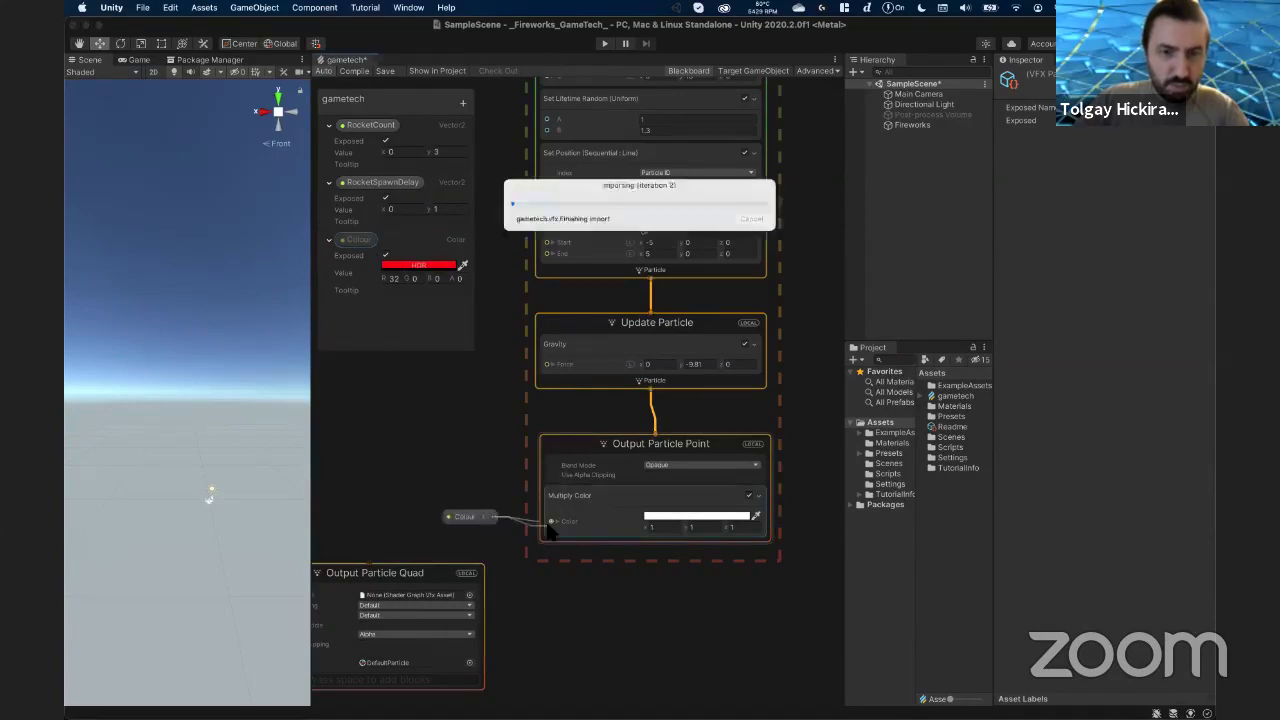
left_click_drag(491, 516, 549, 521)
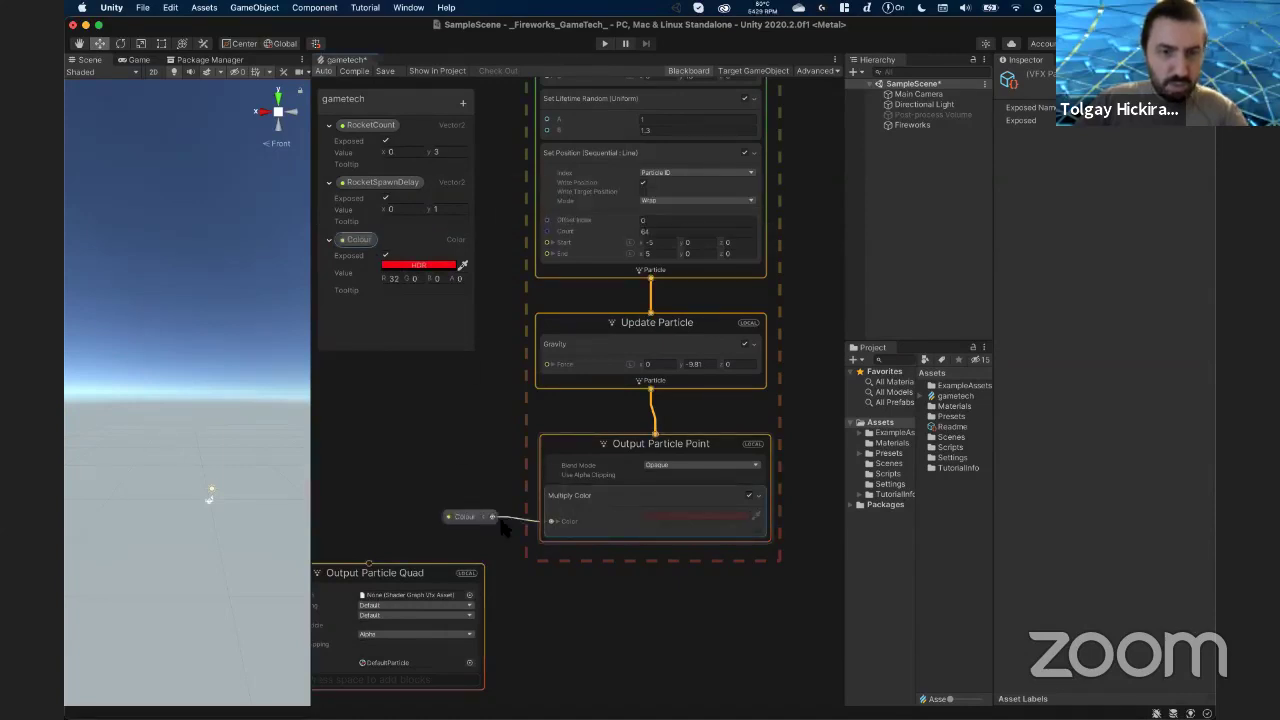
left_click(208, 495)
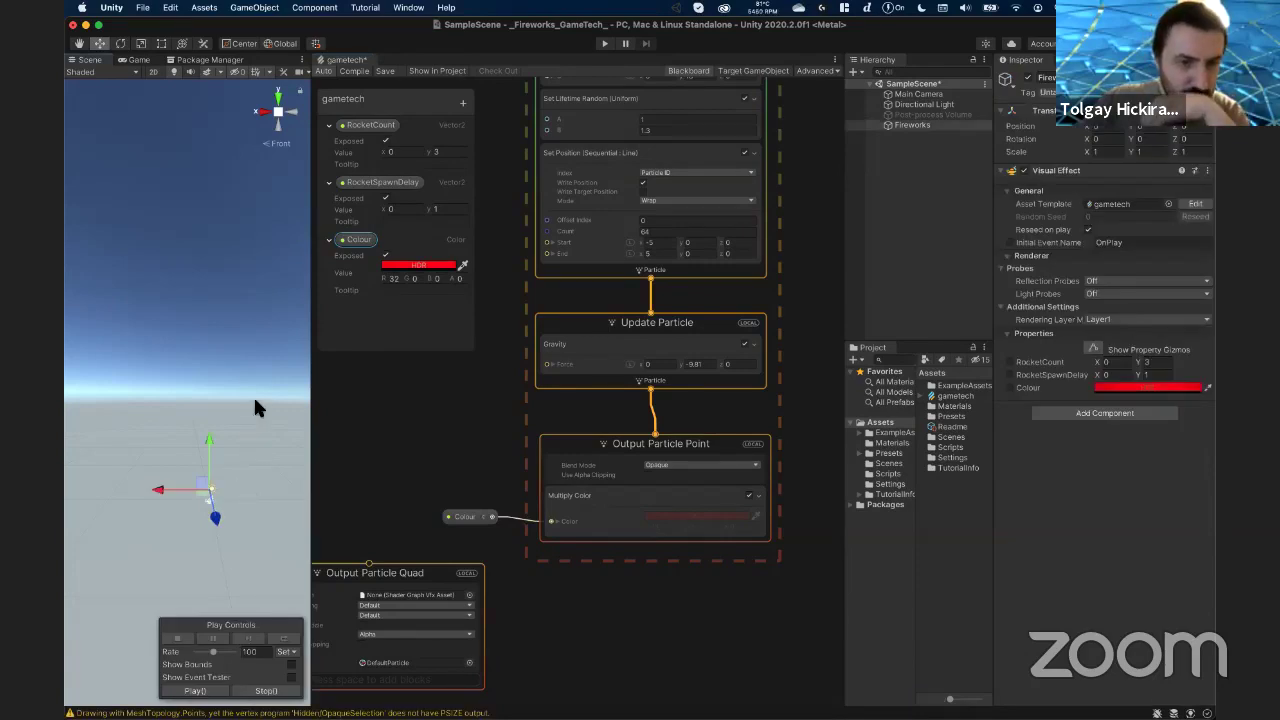
left_click(138, 60)
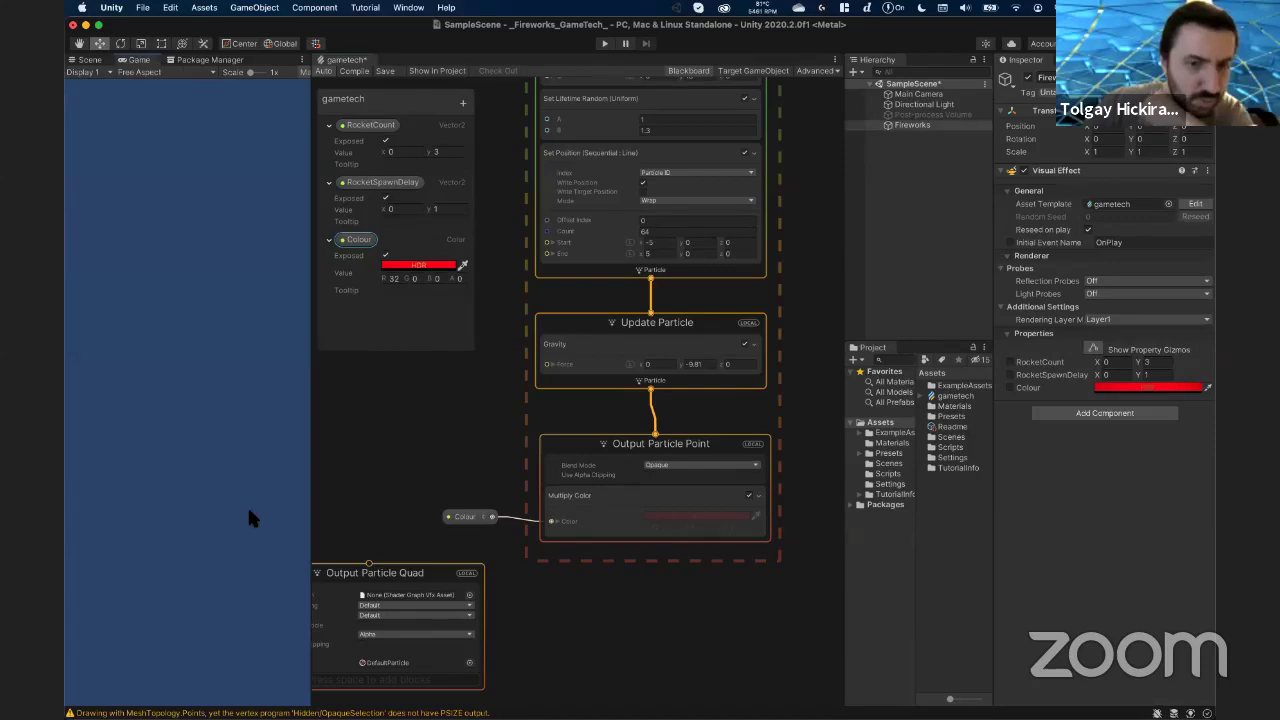
left_click(89, 60)
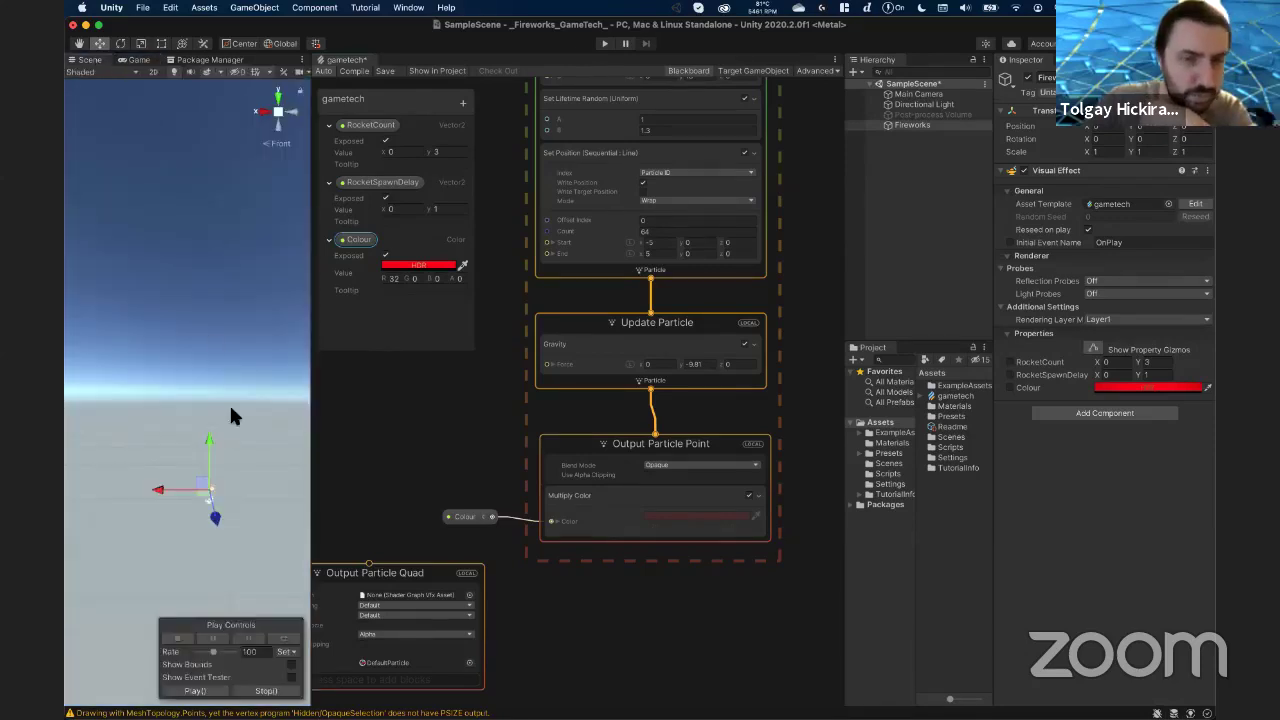
scroll(243, 461, "up", 3)
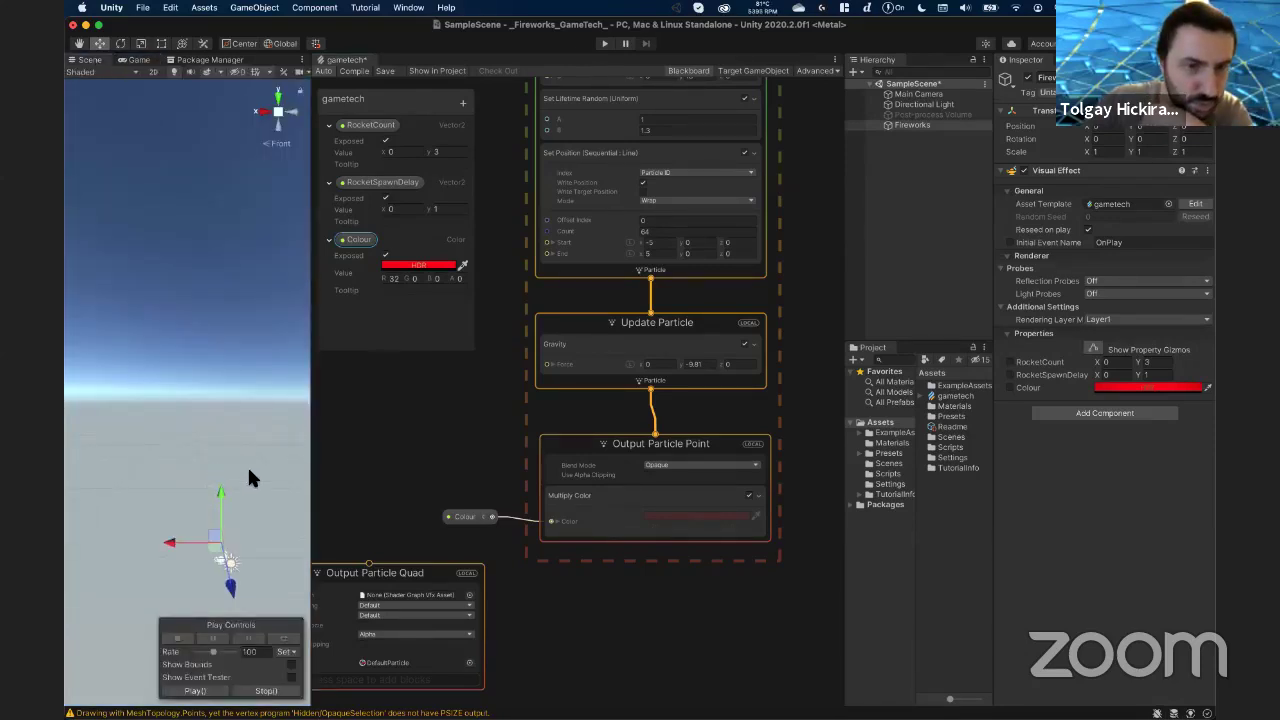
scroll(245, 470, "up", 2)
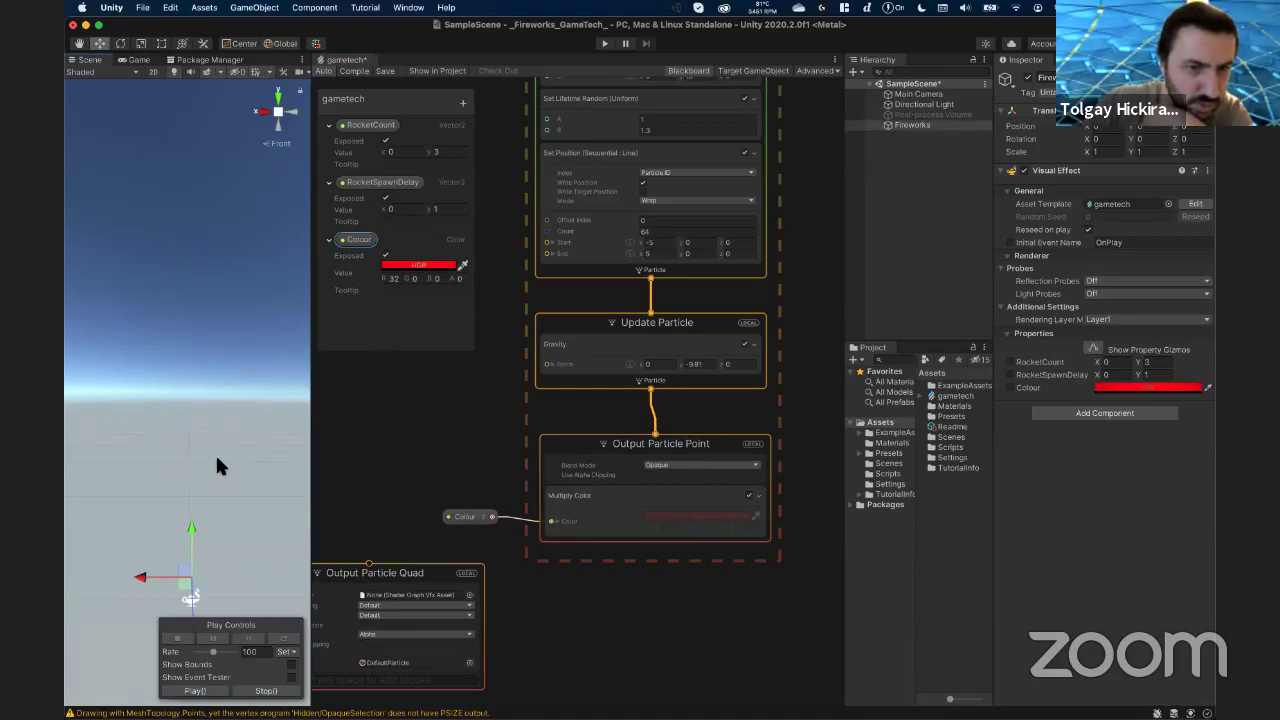
scroll(218, 465, "down", 1)
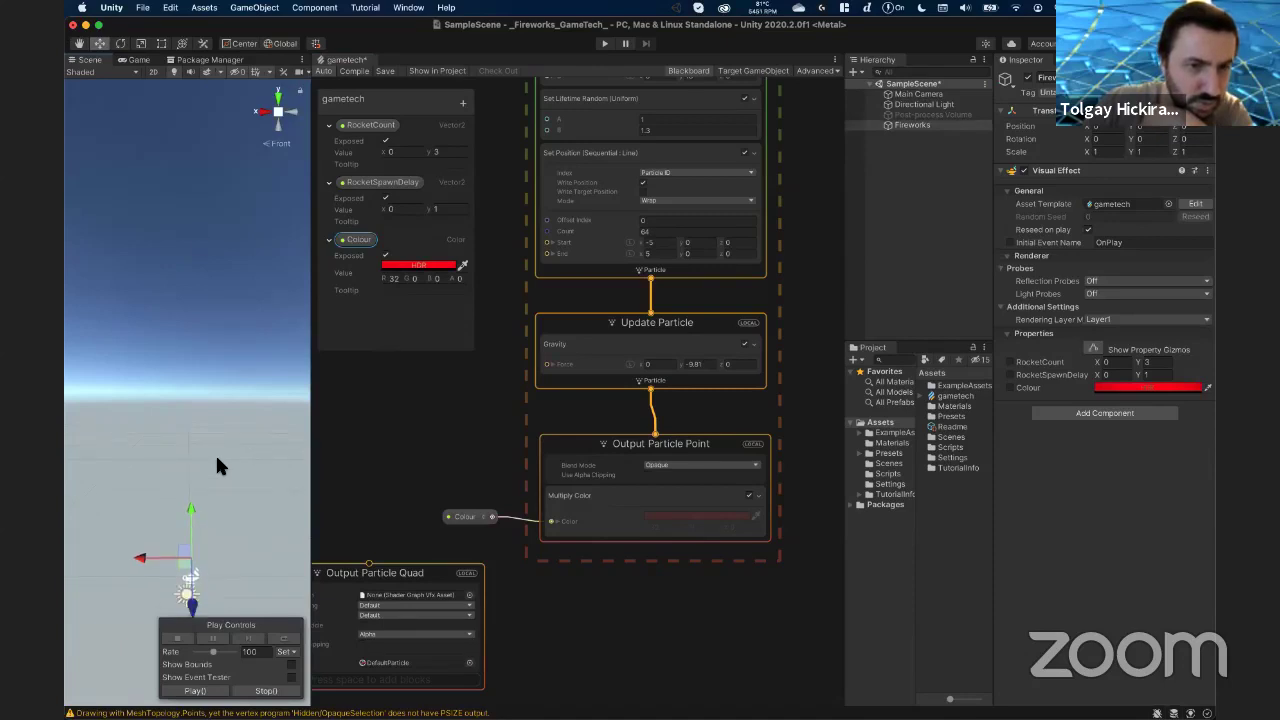
left_click(138, 61)
left_click(96, 61)
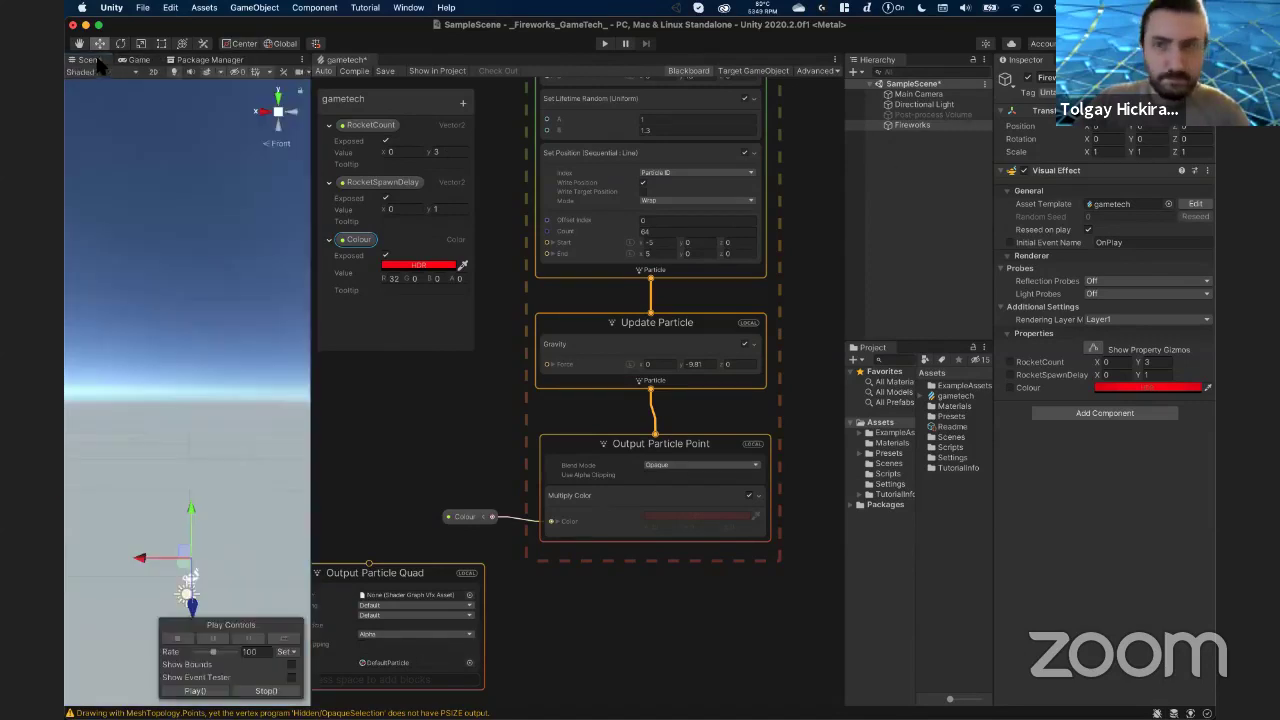
left_click(606, 468)
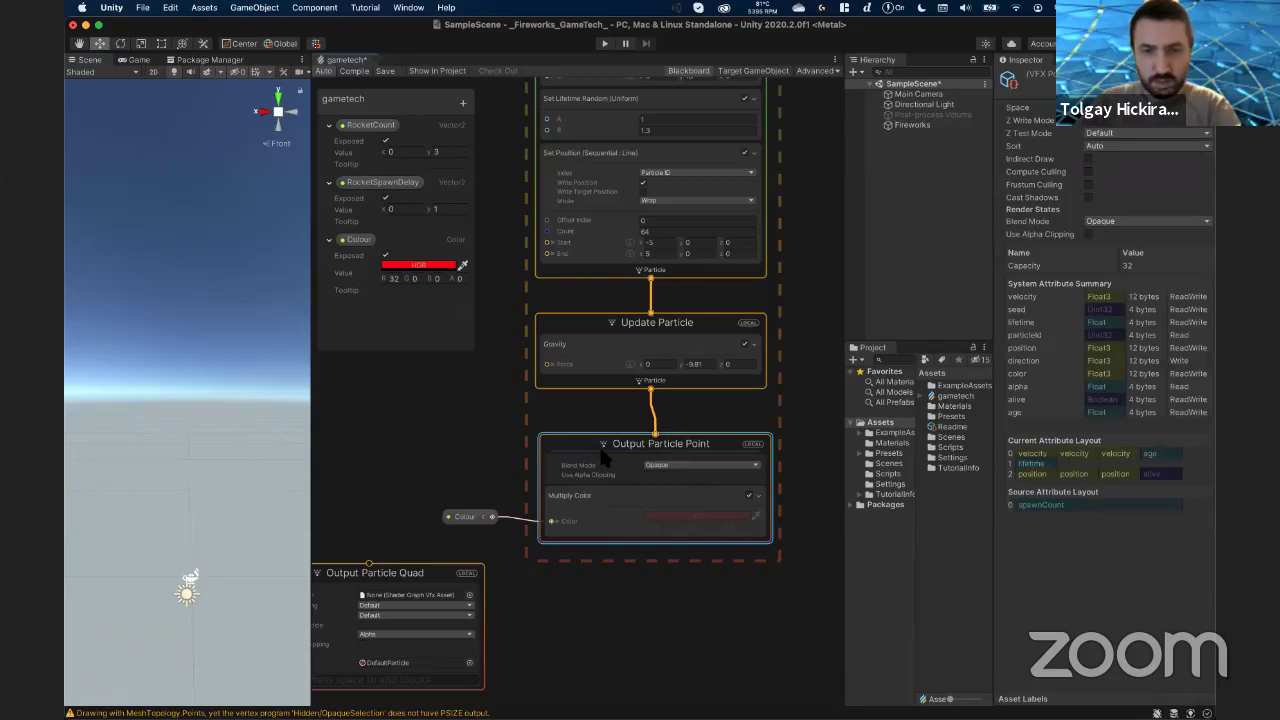
- Delete Output Particle Point and connect Update Particle to the Output Particle Quad
right_click(603, 458)
left_click(618, 563)
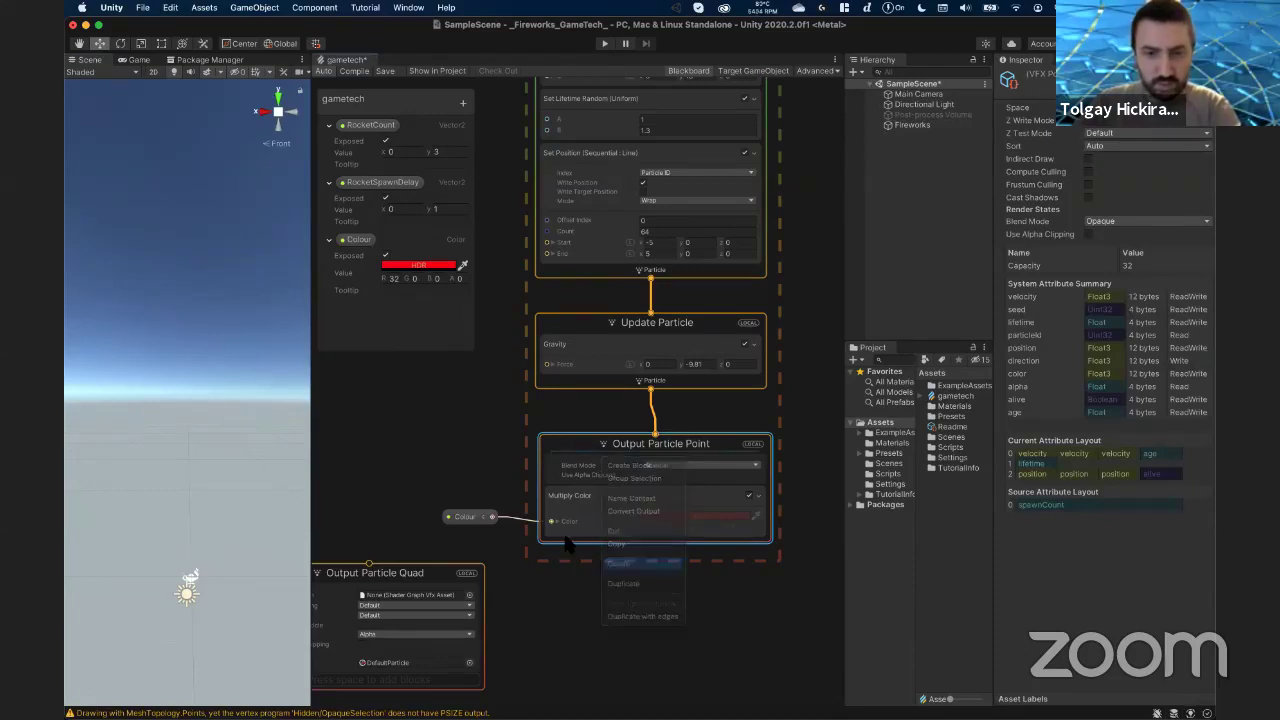
left_click_drag(412, 578, 693, 462)
mouse_move(651, 388)
left_mouse_down()
mouse_move(648, 449)
mouse_move(598, 456)
left_mouse_up()
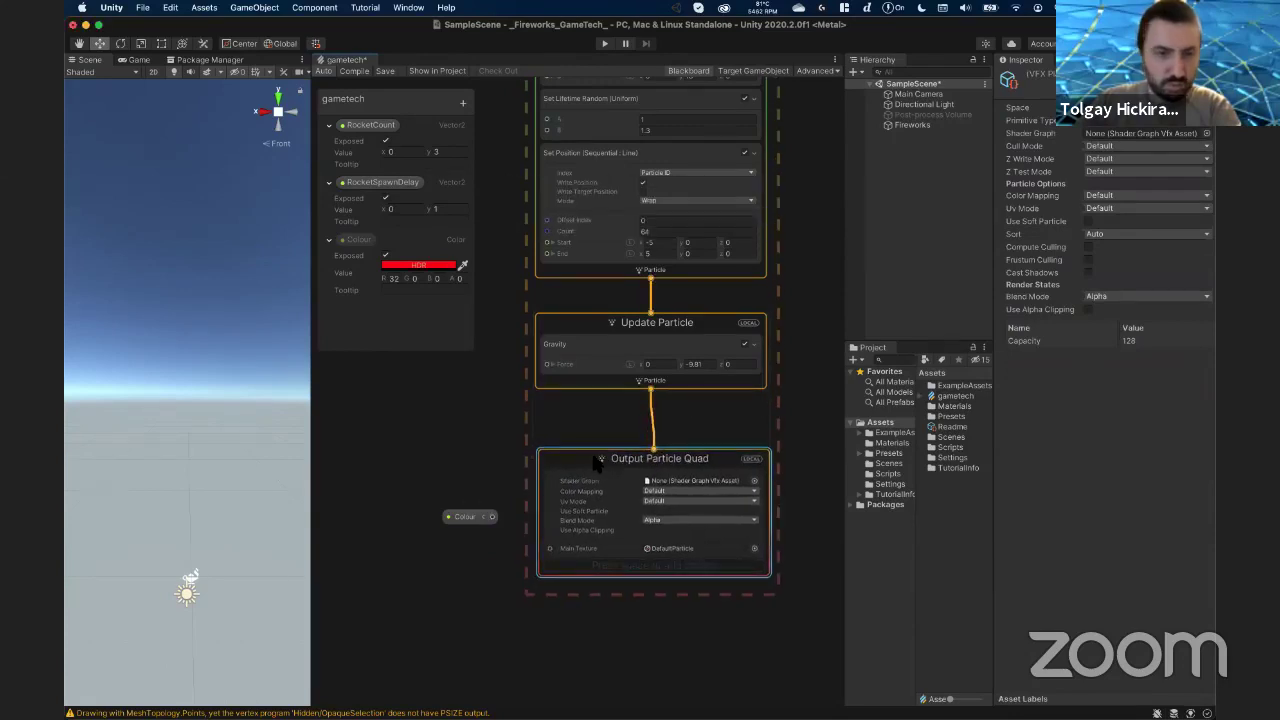
- Select Fireworks and watch the particles in the Game view
left_click(190, 585)
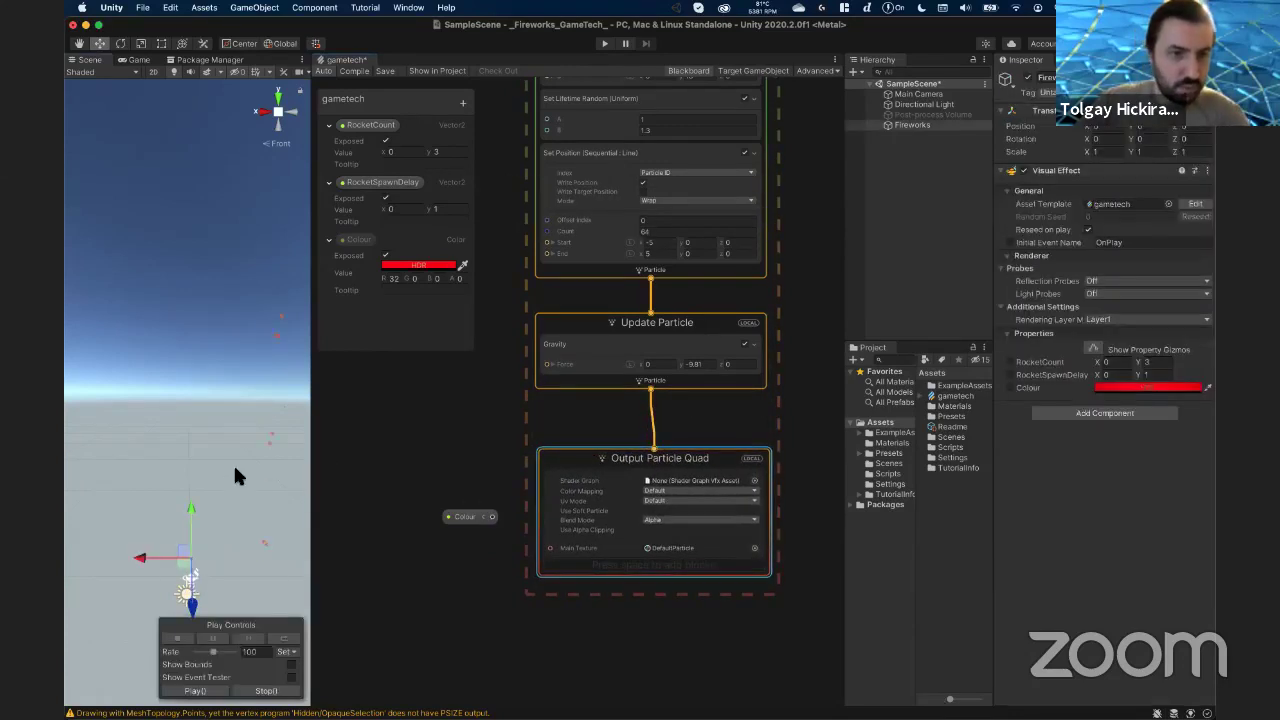
left_click(141, 60)
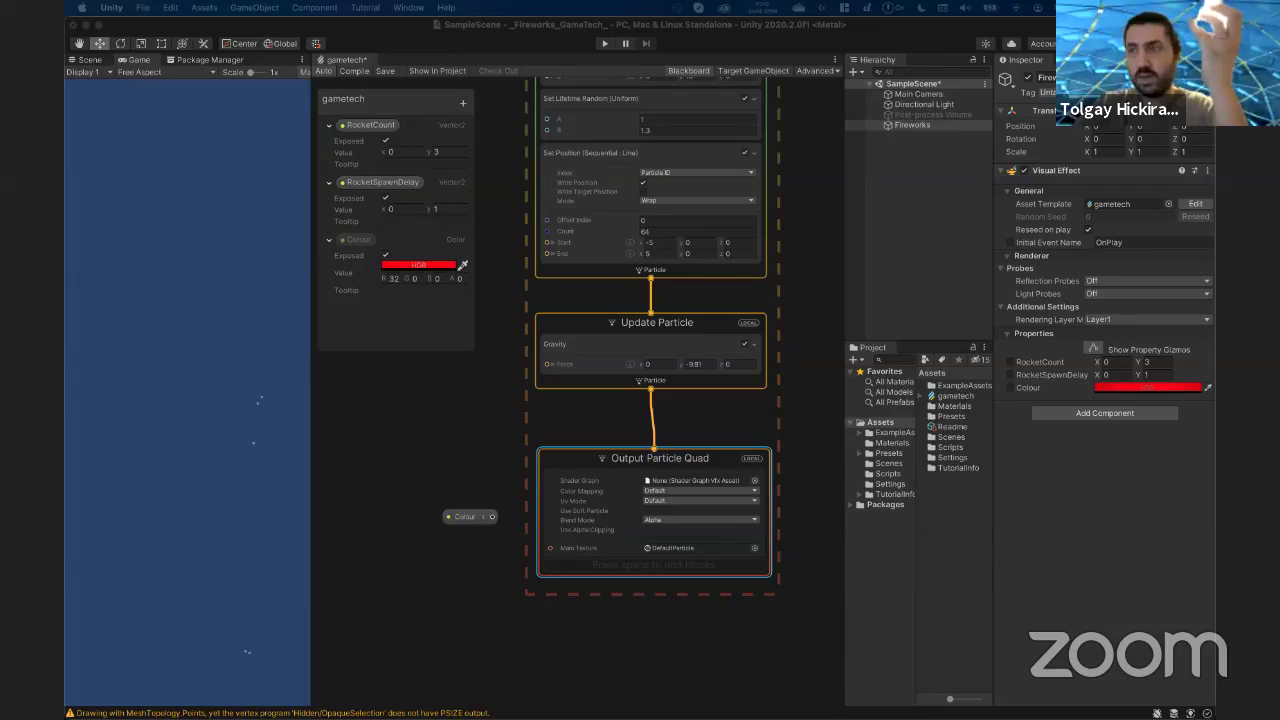
scroll(690, 335, "up", 2)
- Scroll up to Initialize Particle and start editing its Capacity, replacing 32 with 64
scroll(693, 356, "up", 2)
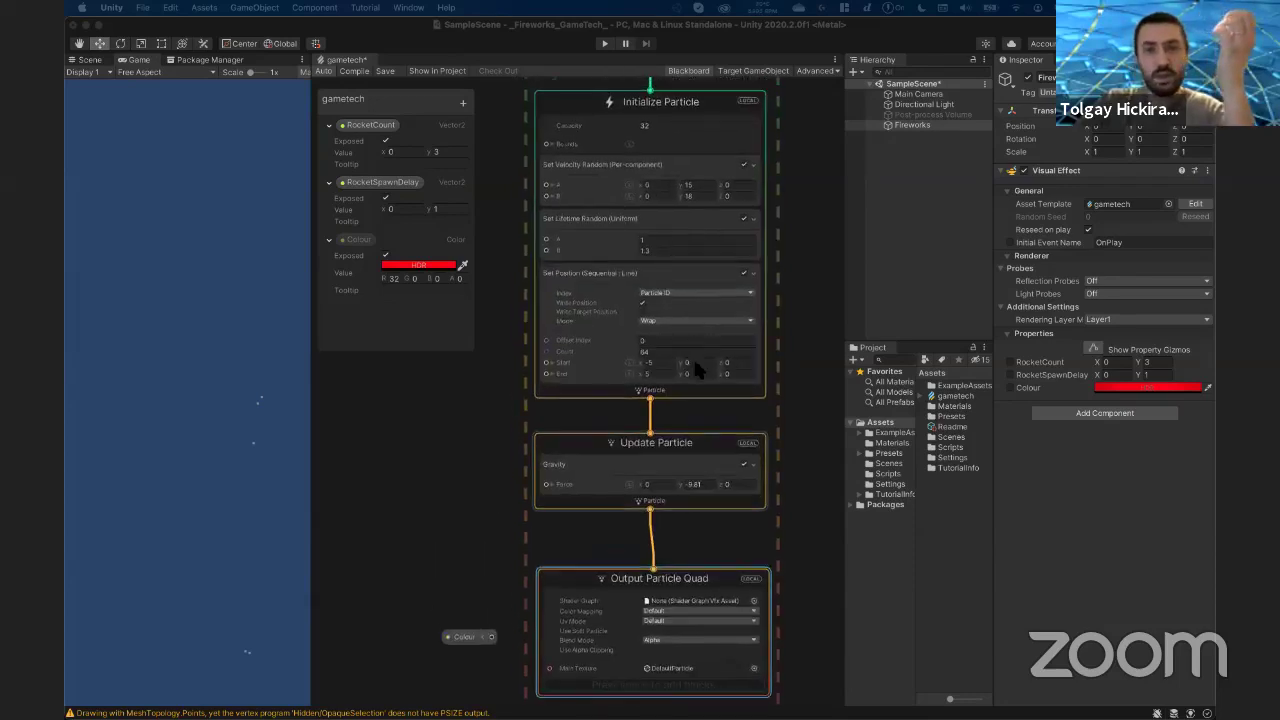
left_click(677, 333)
scroll(677, 333, "up", 1)
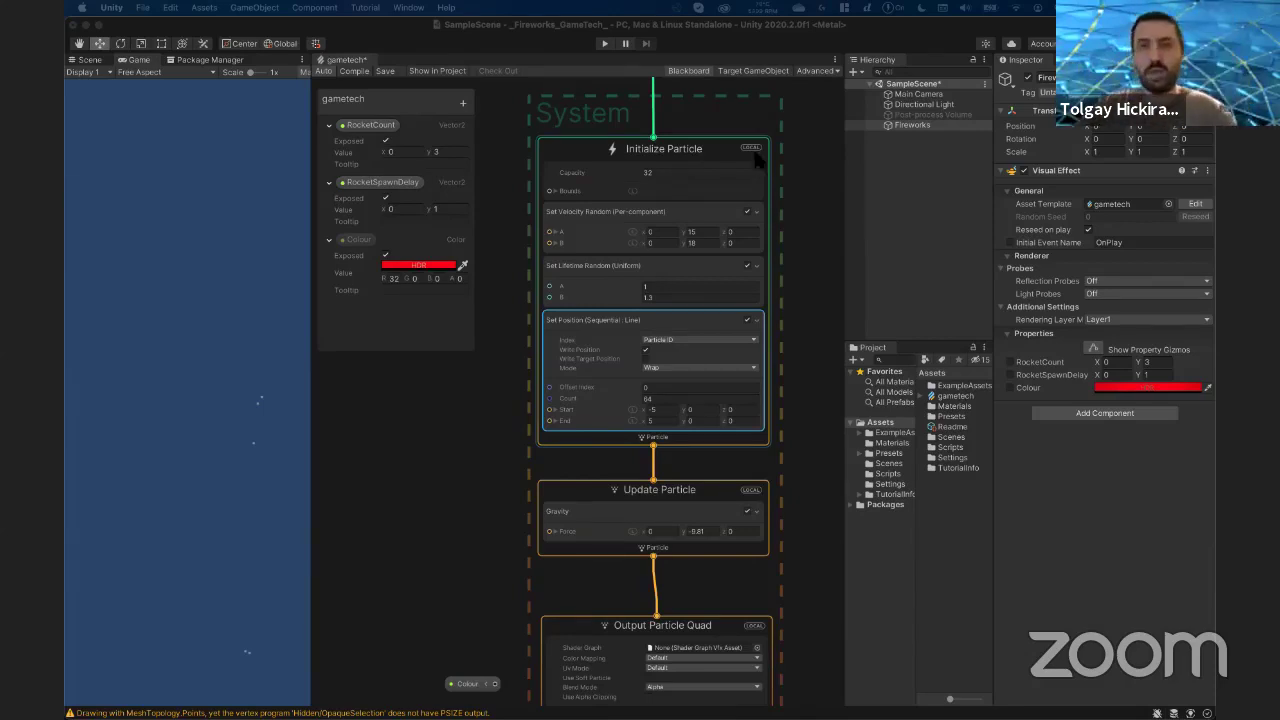
left_click(651, 173)
type("64")
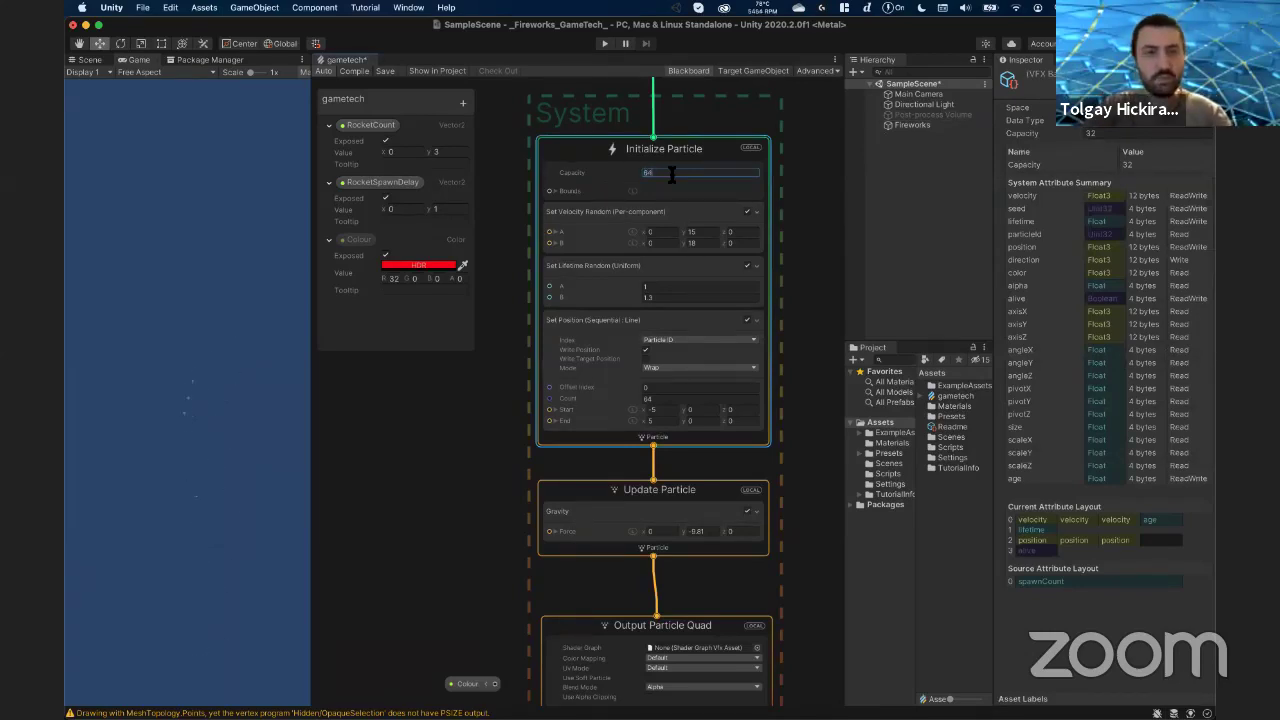
- Commit the Capacity of 64 and check the Set Position Mode tooltip
key("Return")
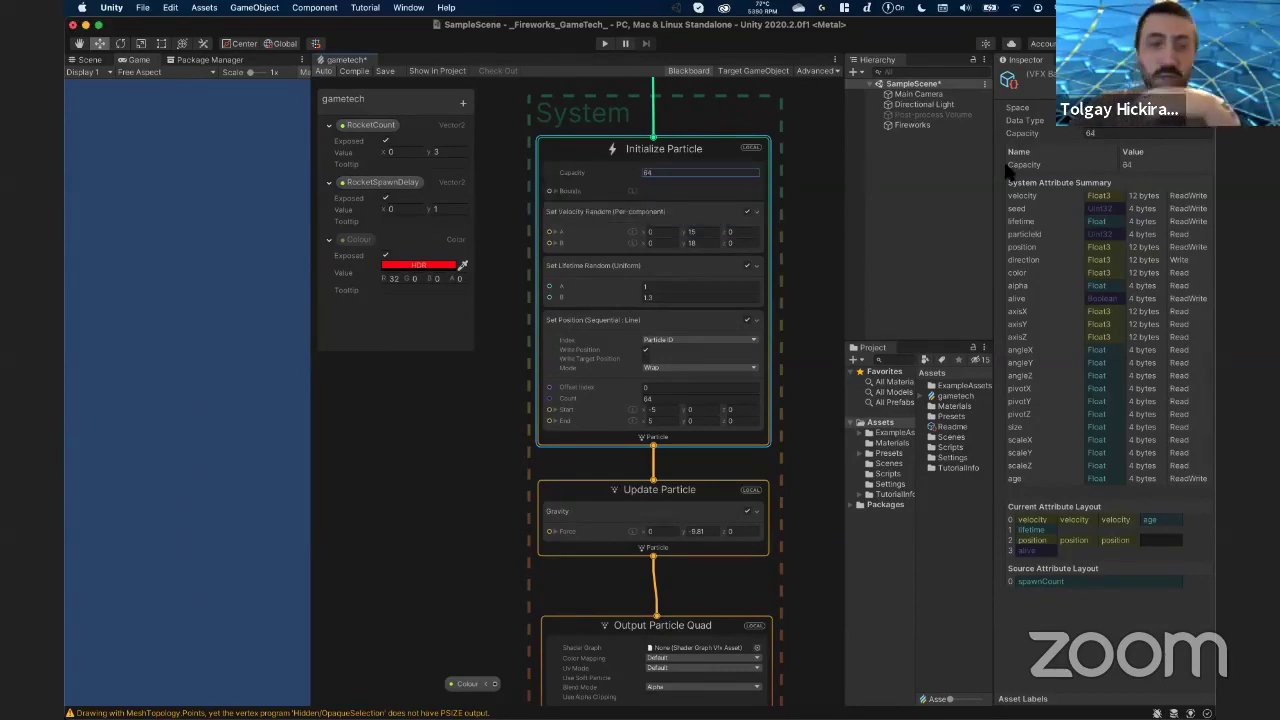
left_click(663, 175)
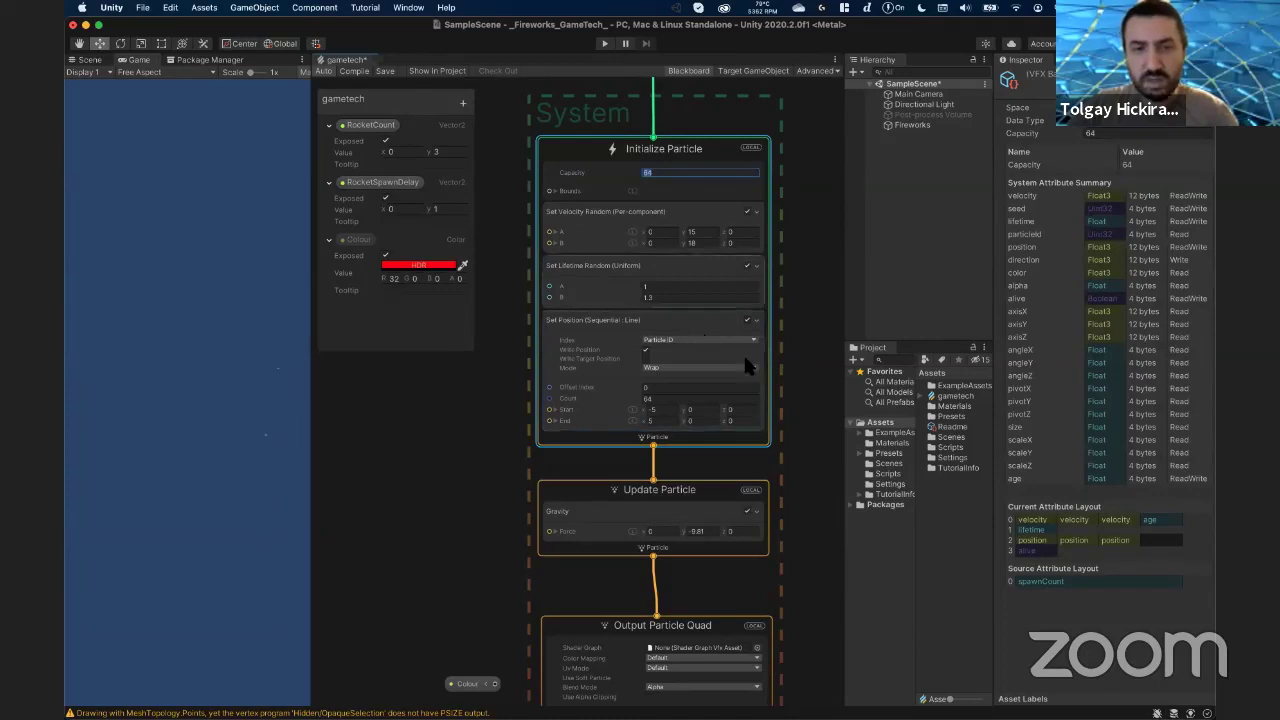
mouse_move(640, 368)
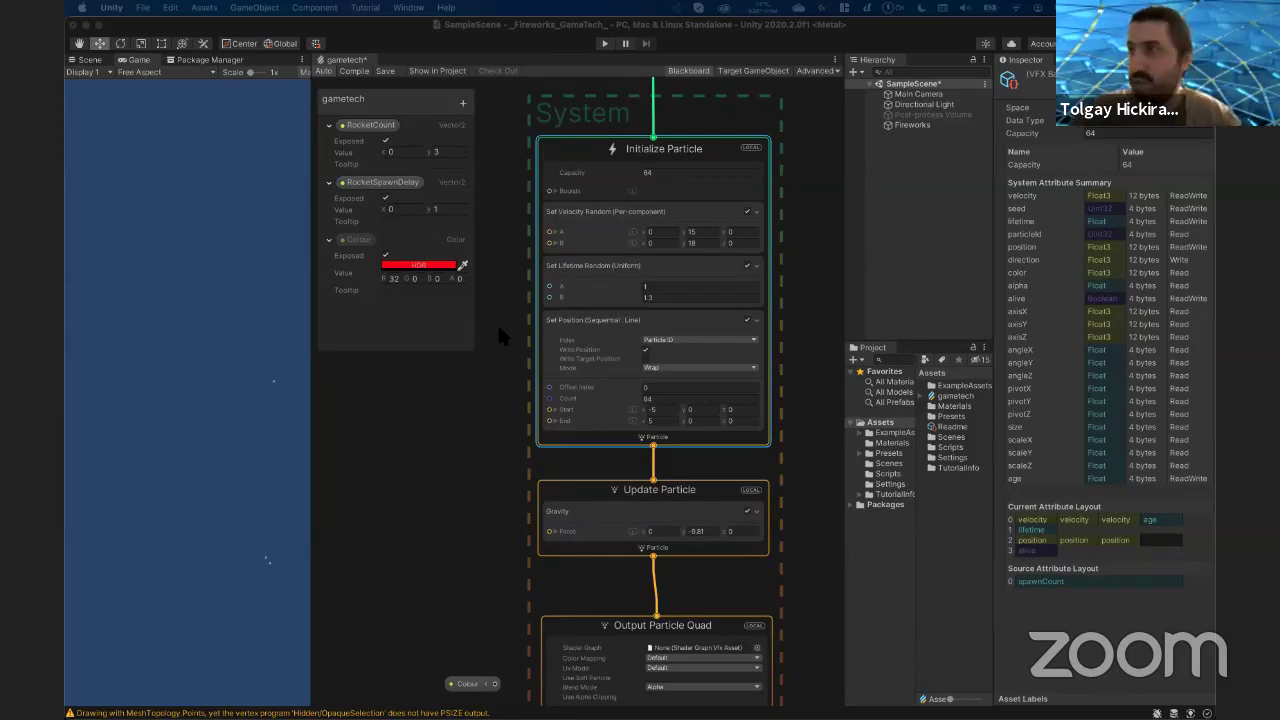
middle_click_drag(491, 364, 528, 372)
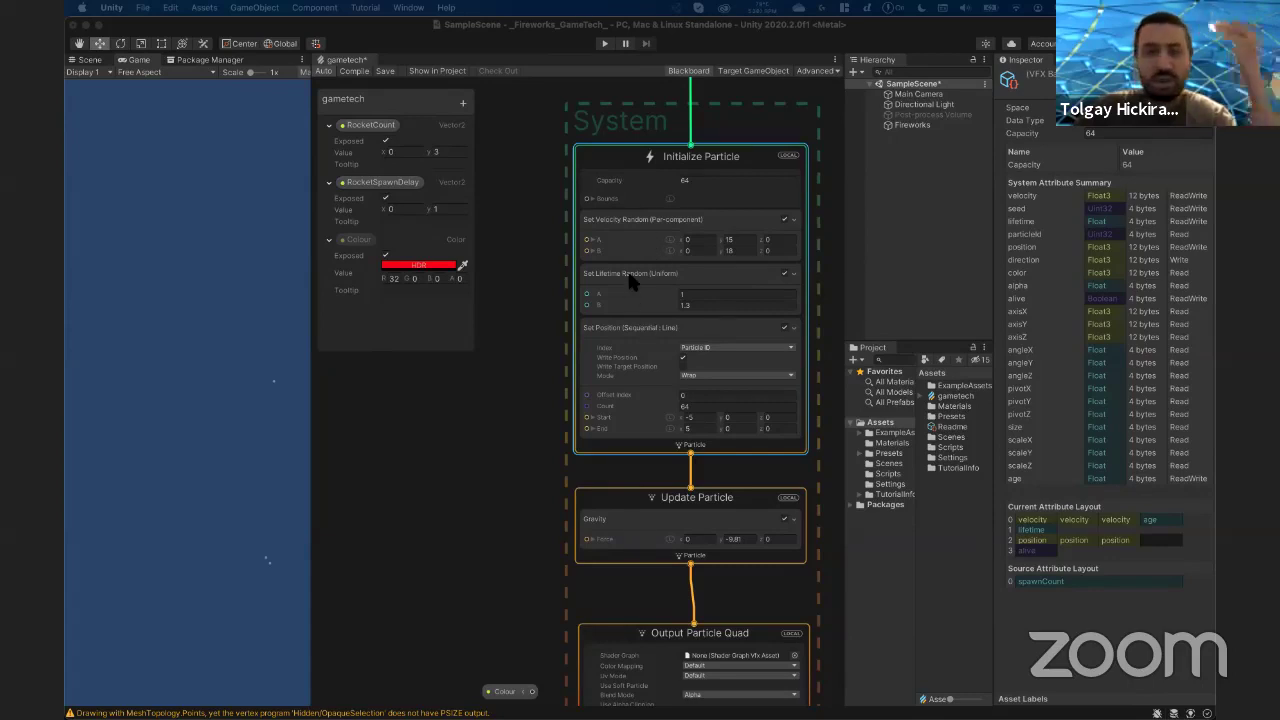
- Add a Multiply Velocity block to Initialize Particle and move it directly below Set Velocity Random
left_click(631, 272)
key("space")
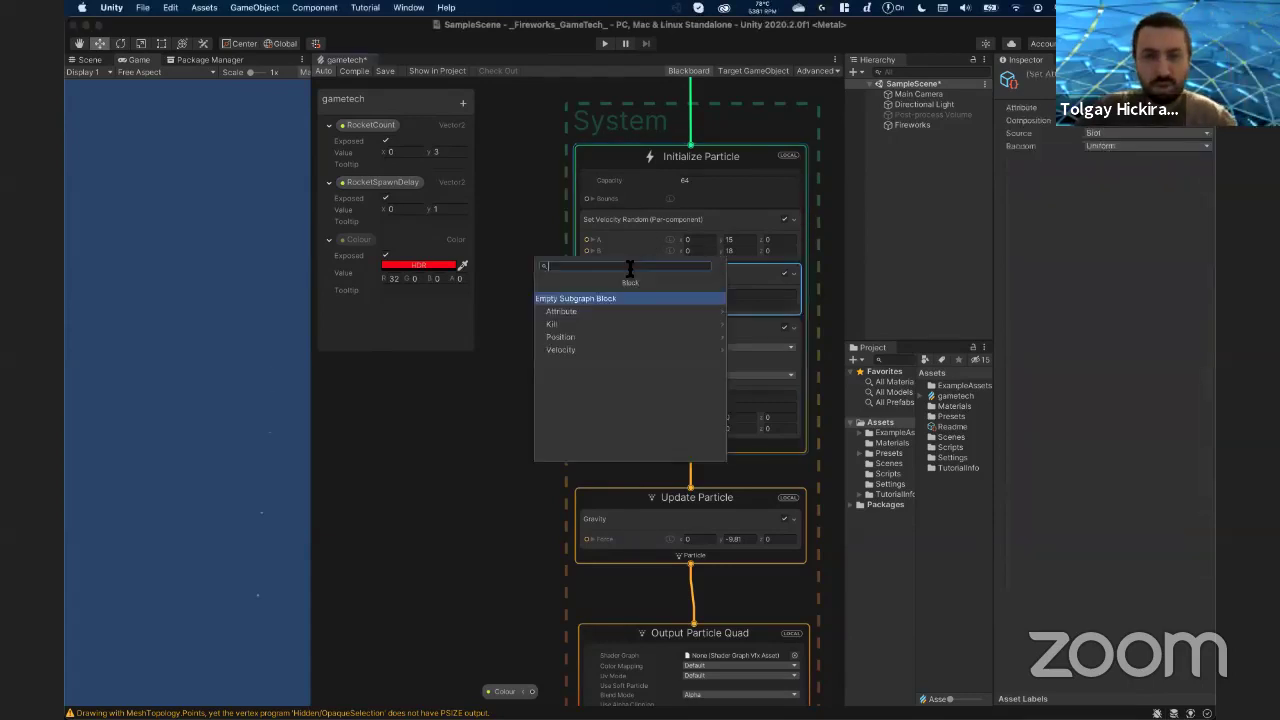
left_click(768, 165)
key("space")
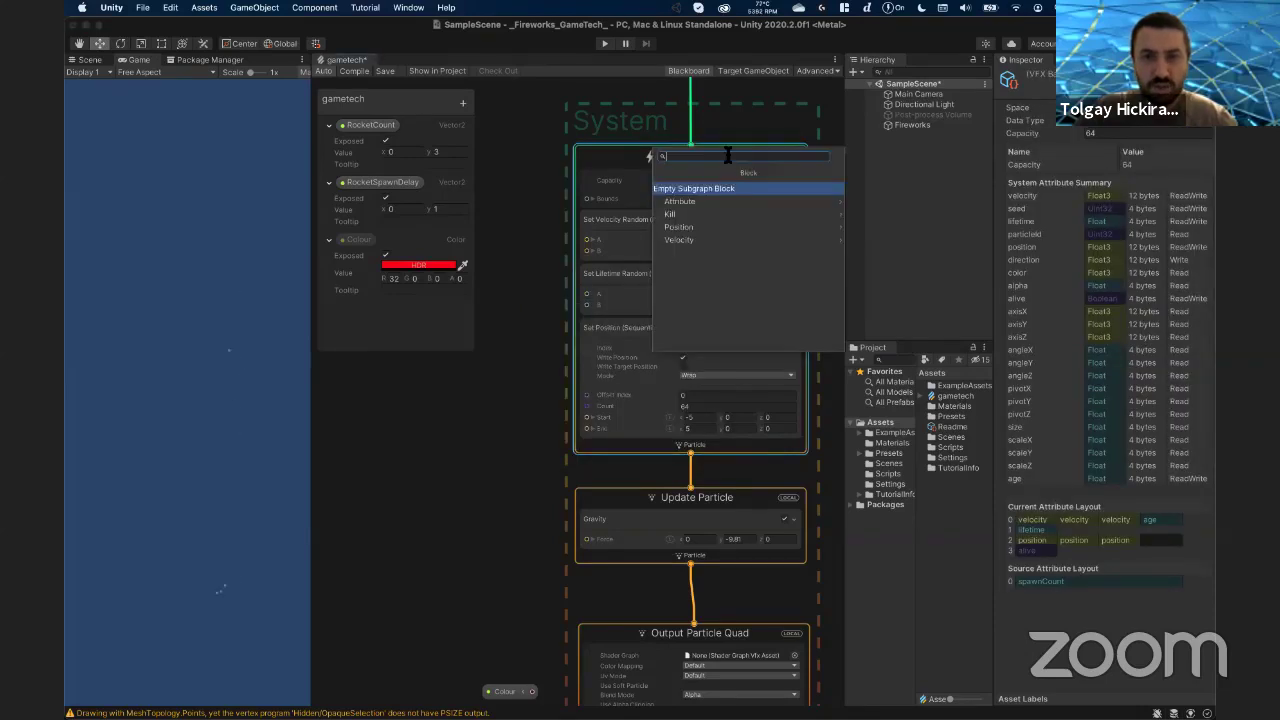
left_click(697, 238)
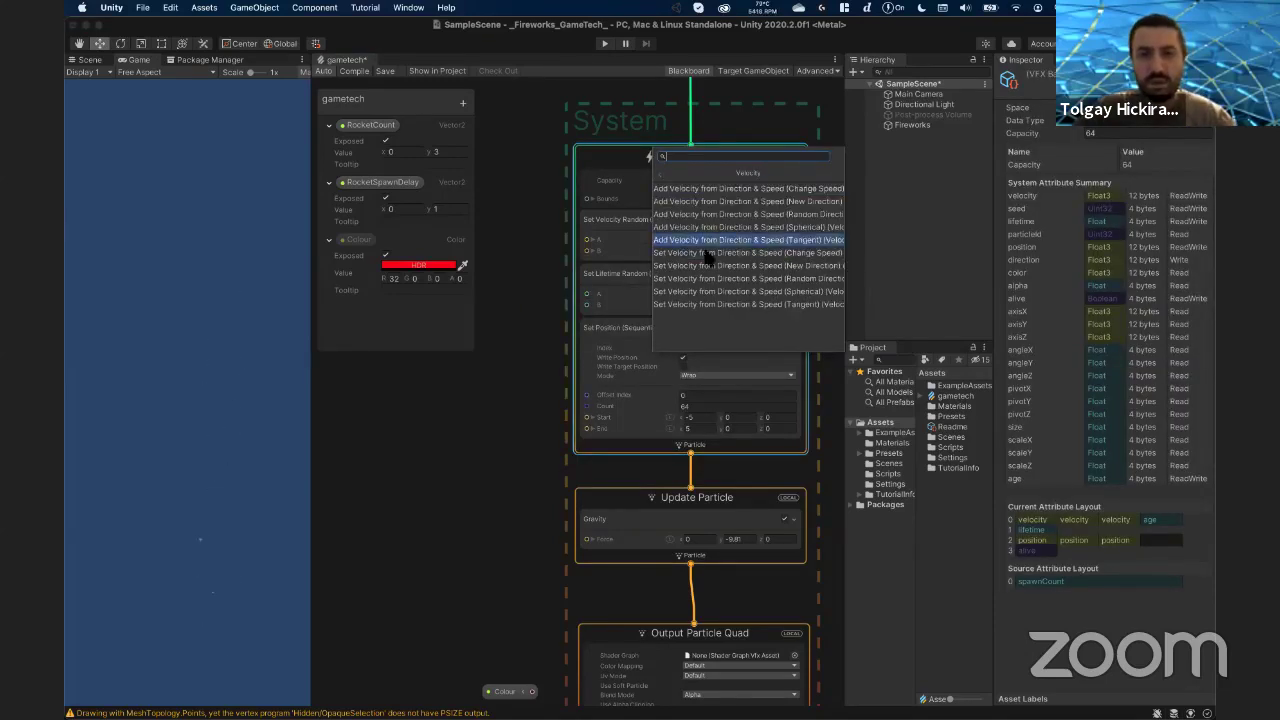
left_click(661, 173)
left_click(661, 173)
type("multiply")
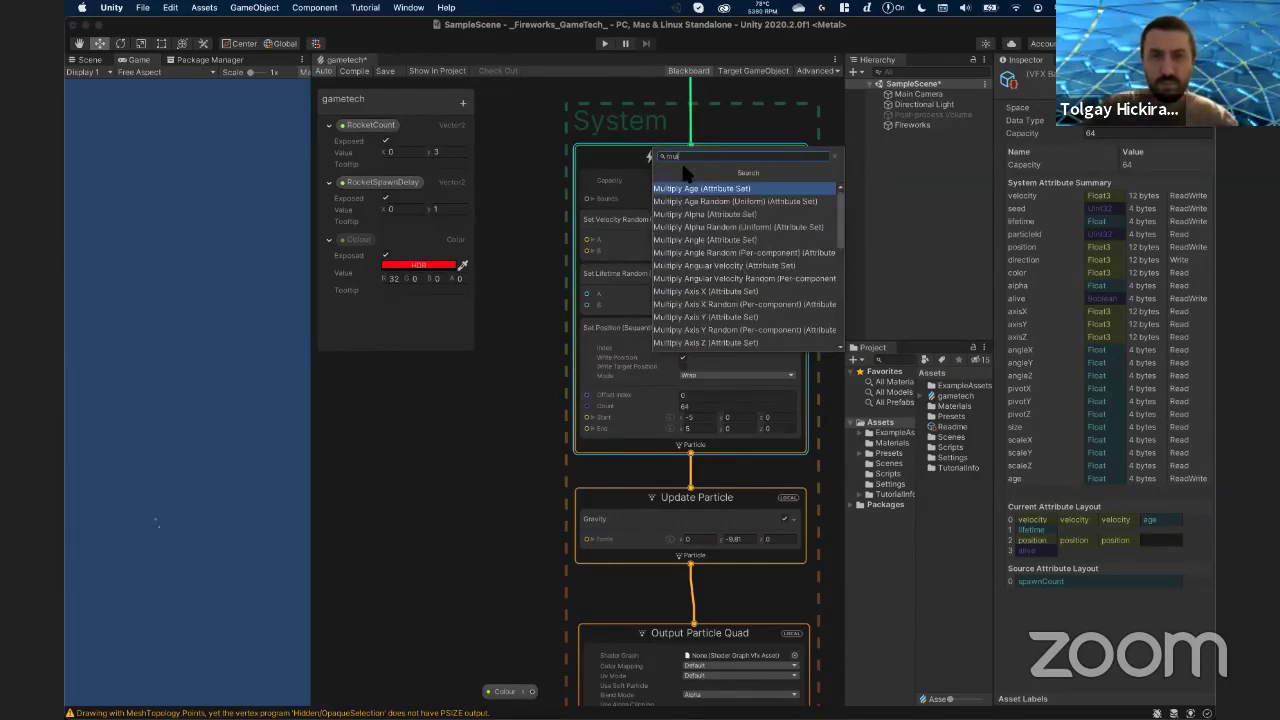
type(" velo")
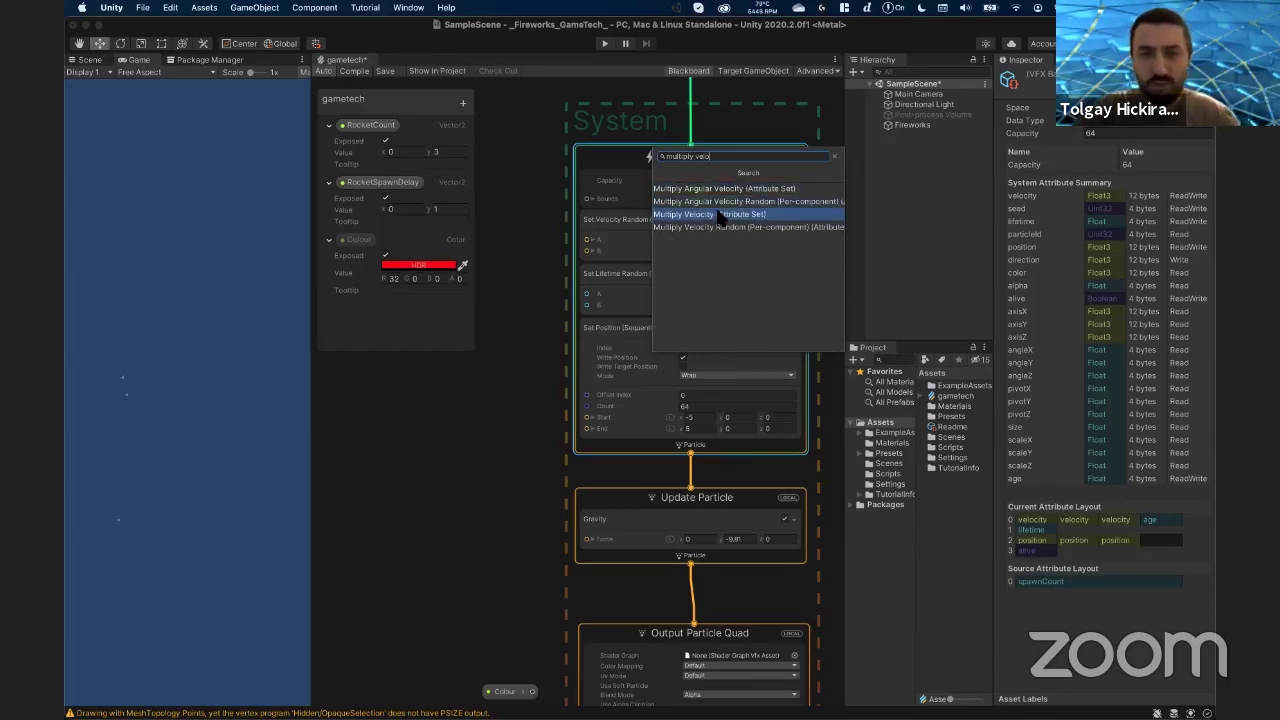
left_click(673, 216)
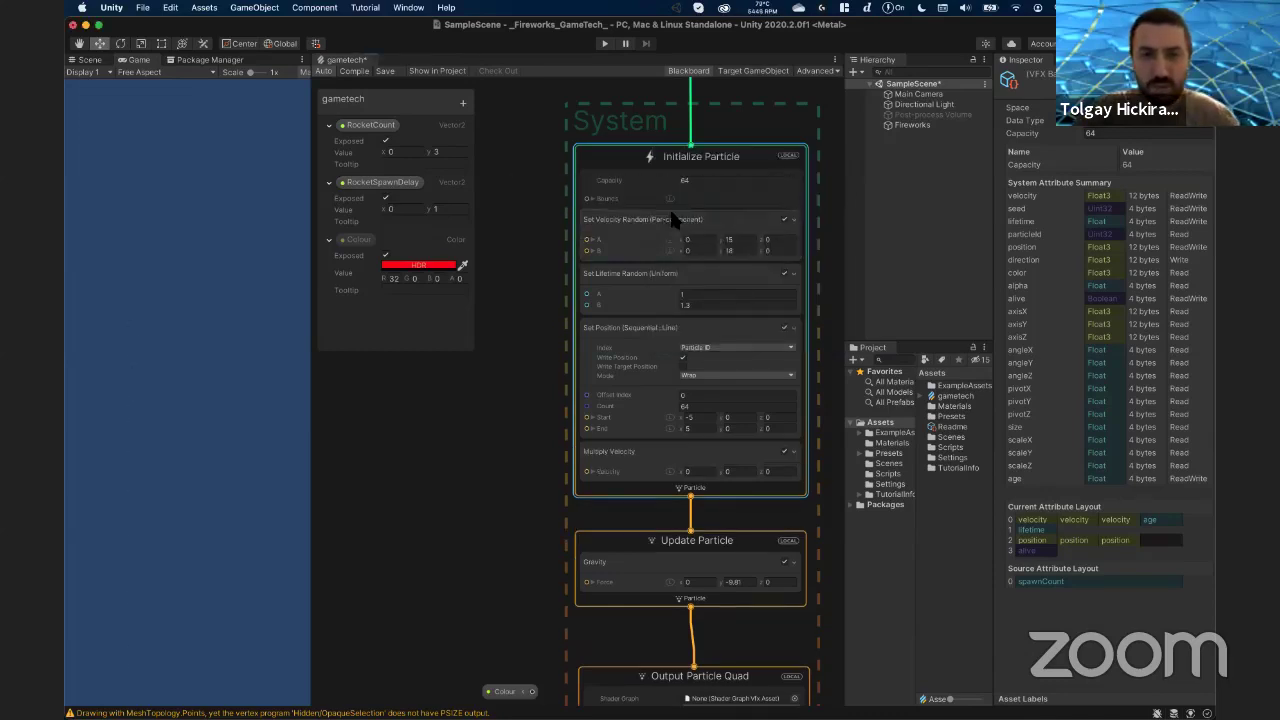
left_click(630, 453)
left_click_drag(629, 456, 634, 275)
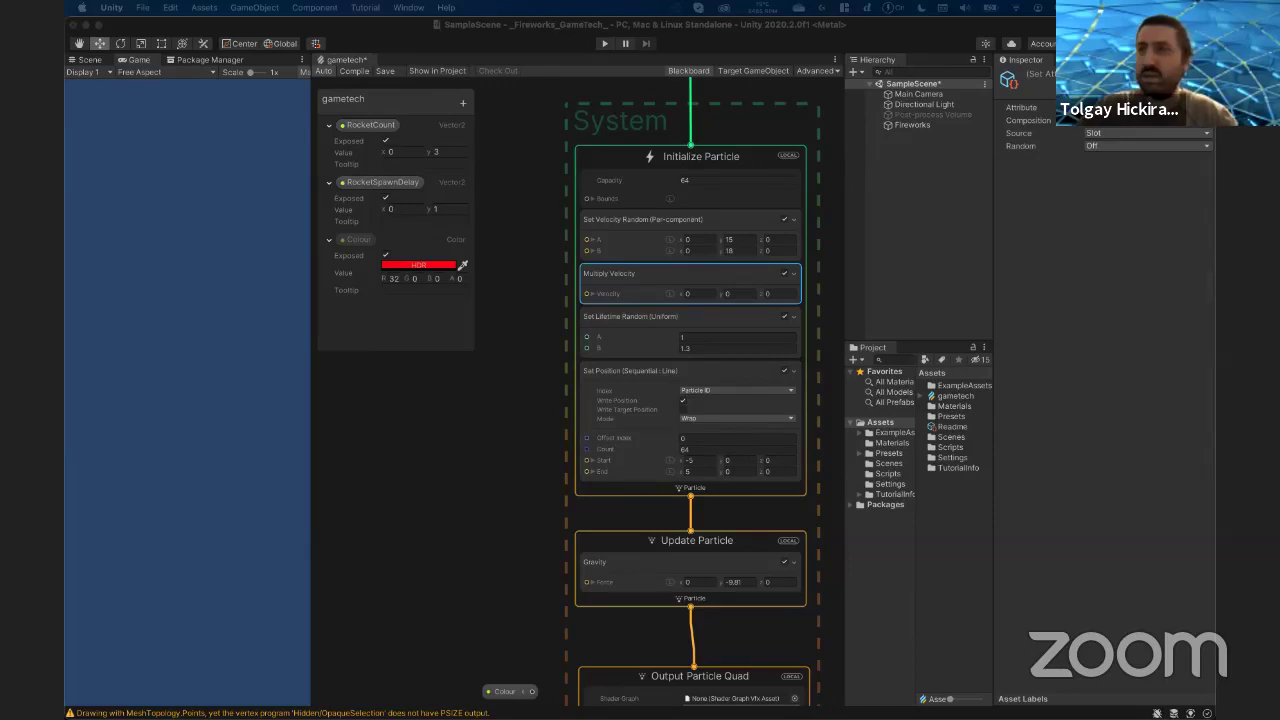
- Add a new float property to the Blackboard named RocketSpeed
left_click(462, 103)
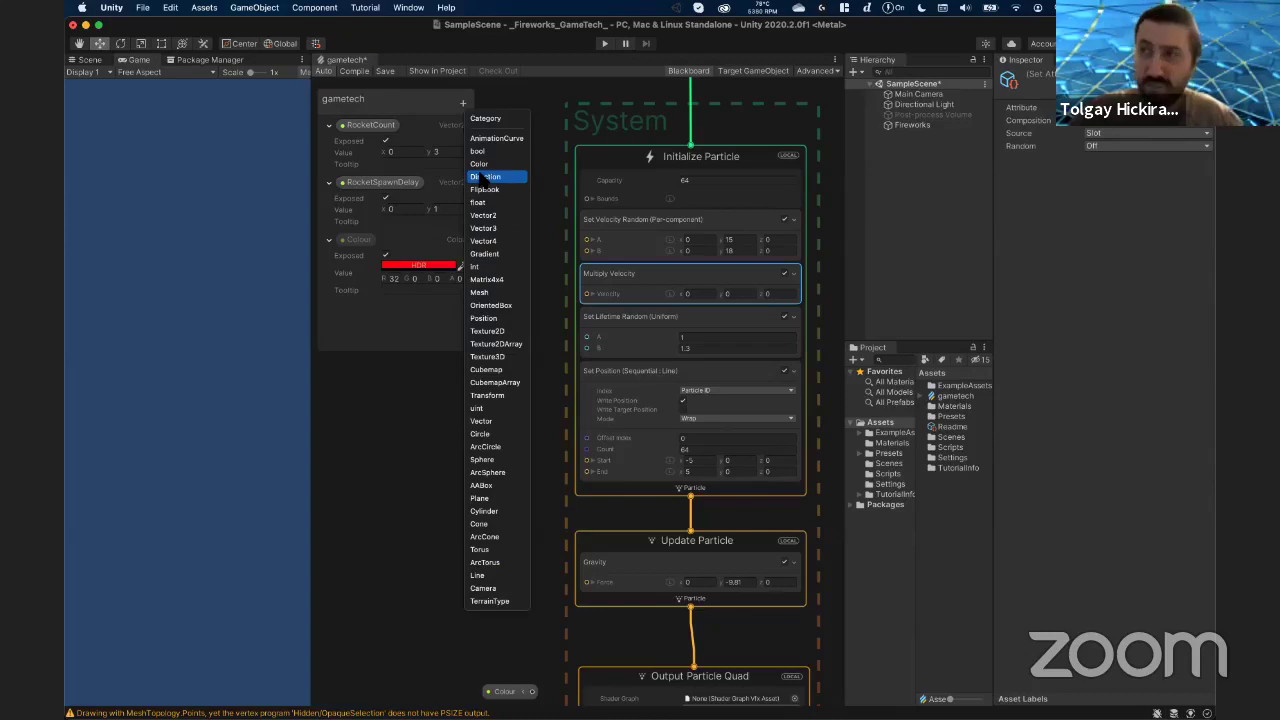
left_click(495, 204)
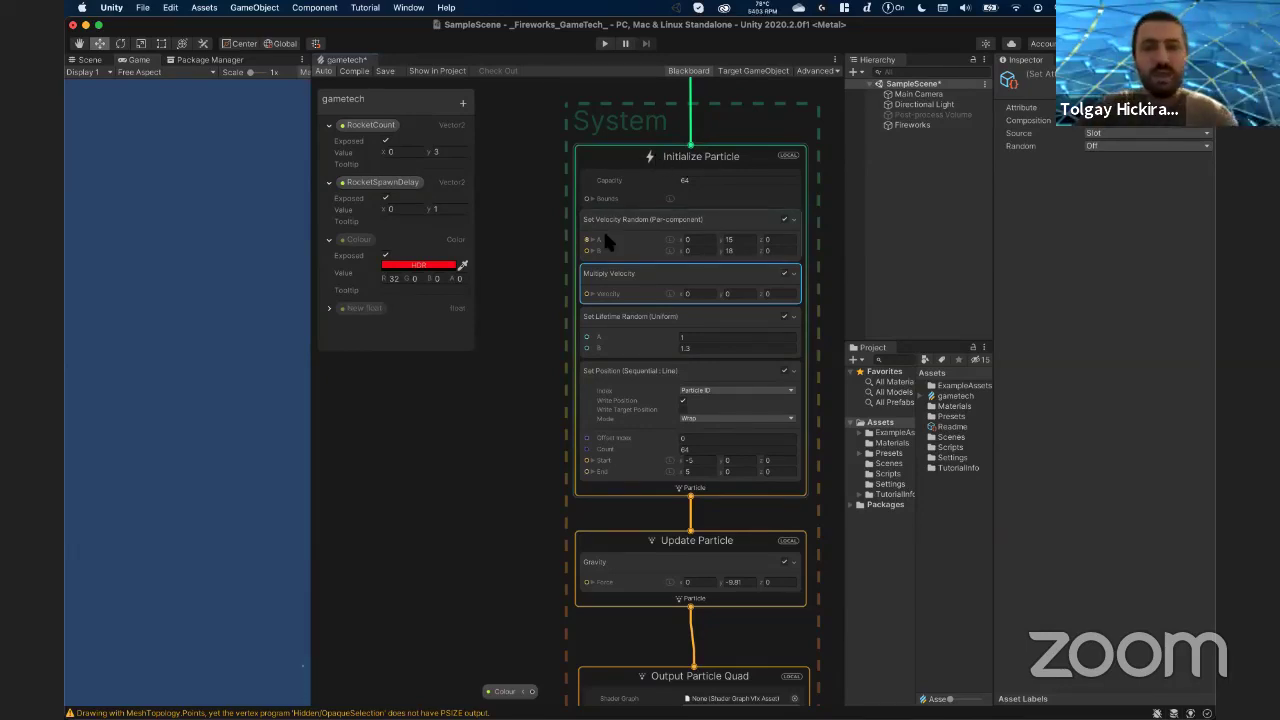
double_click(370, 308)
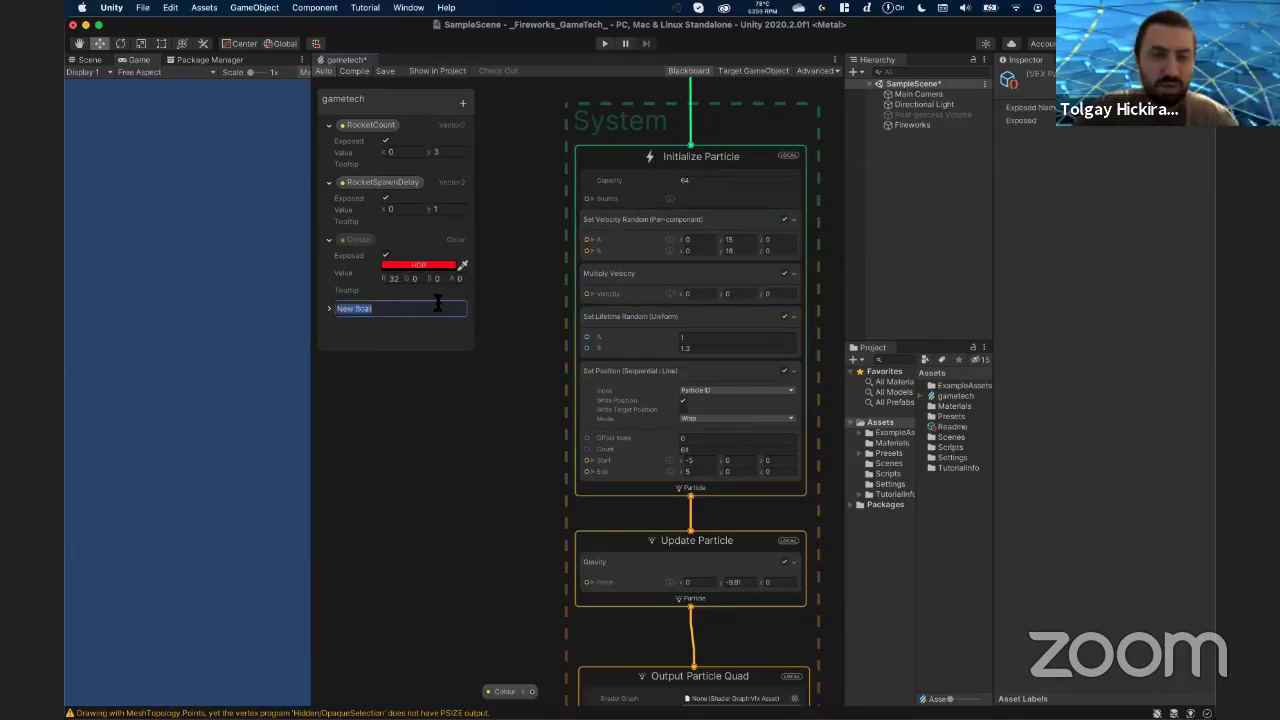
type("RocketVelo")
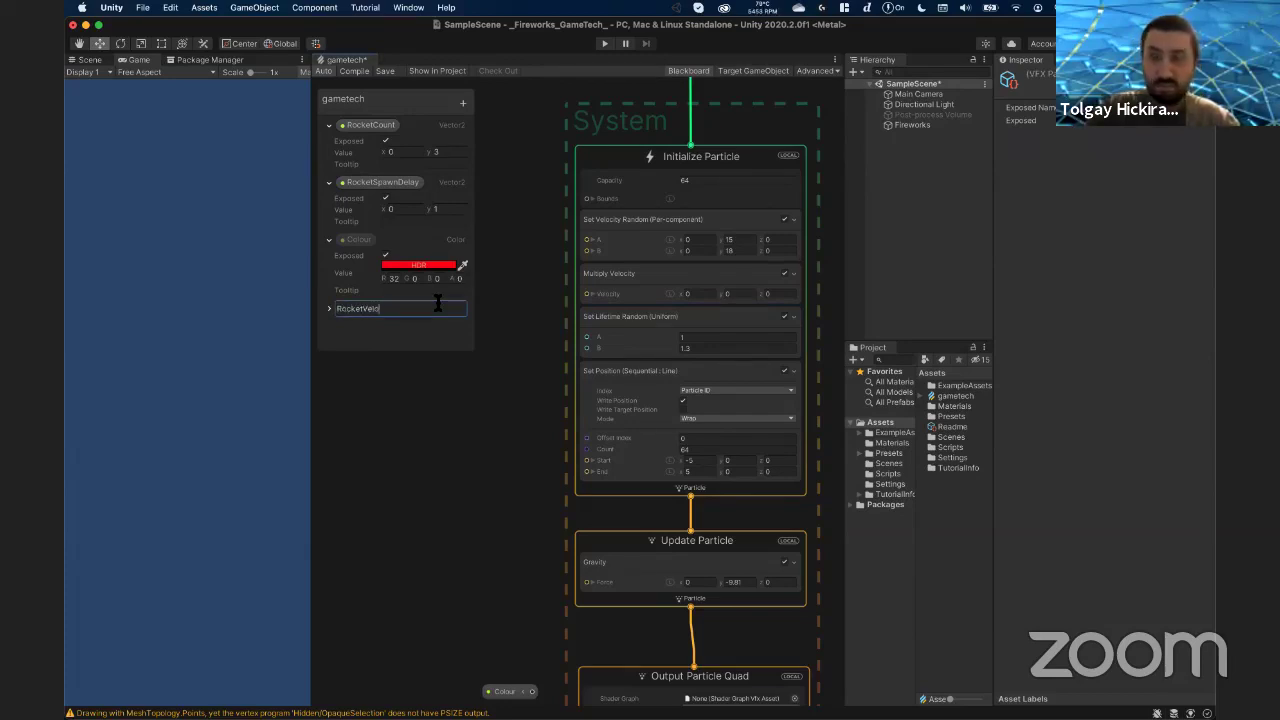
key("BackSpace")
key("BackSpace")
key("BackSpace")
key("BackSpace")
type("Speed")
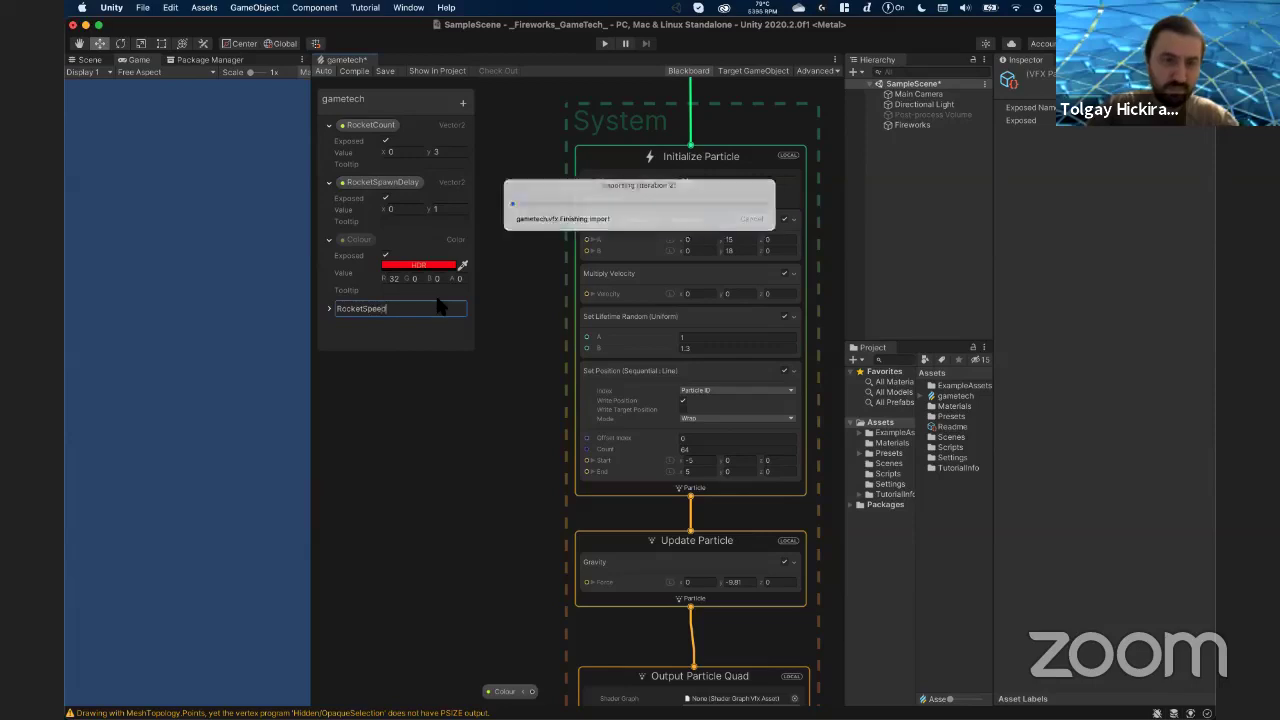
key("Return")
- Set RocketSpeed's value to 10 and plug it into Multiply Velocity's input
left_click(330, 308)
type("10")
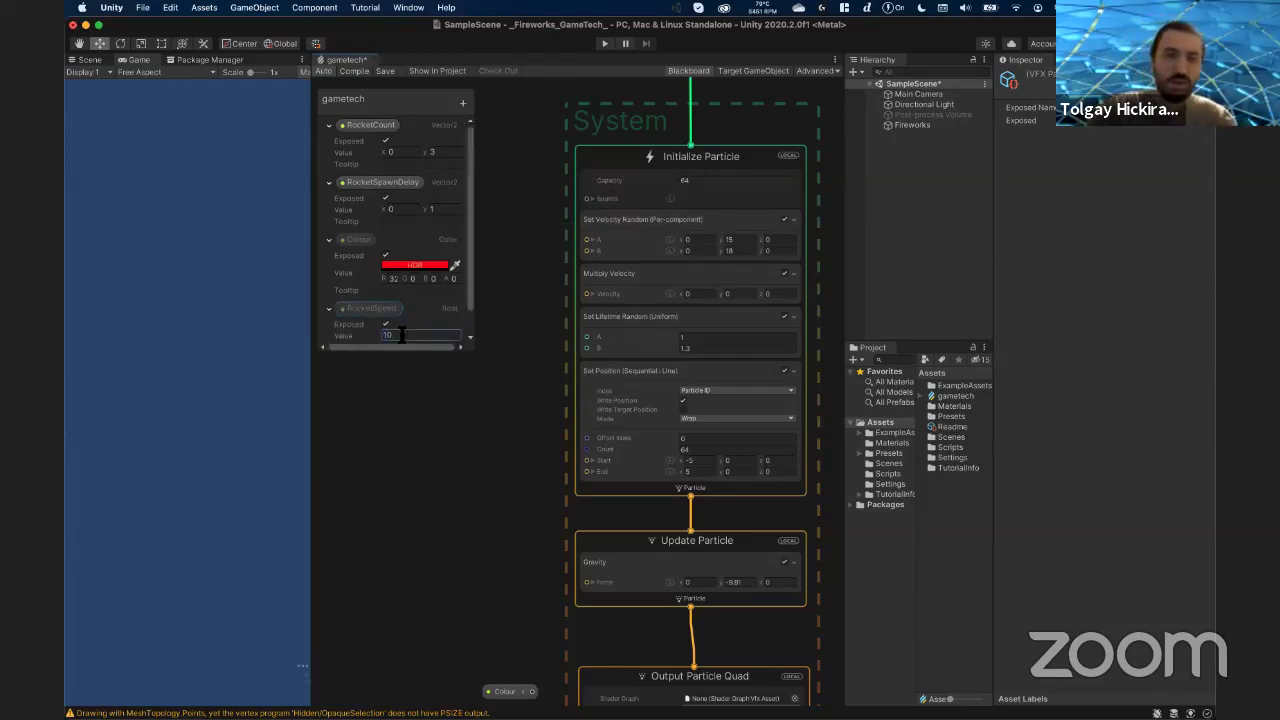
scroll(404, 318, "down", 1)
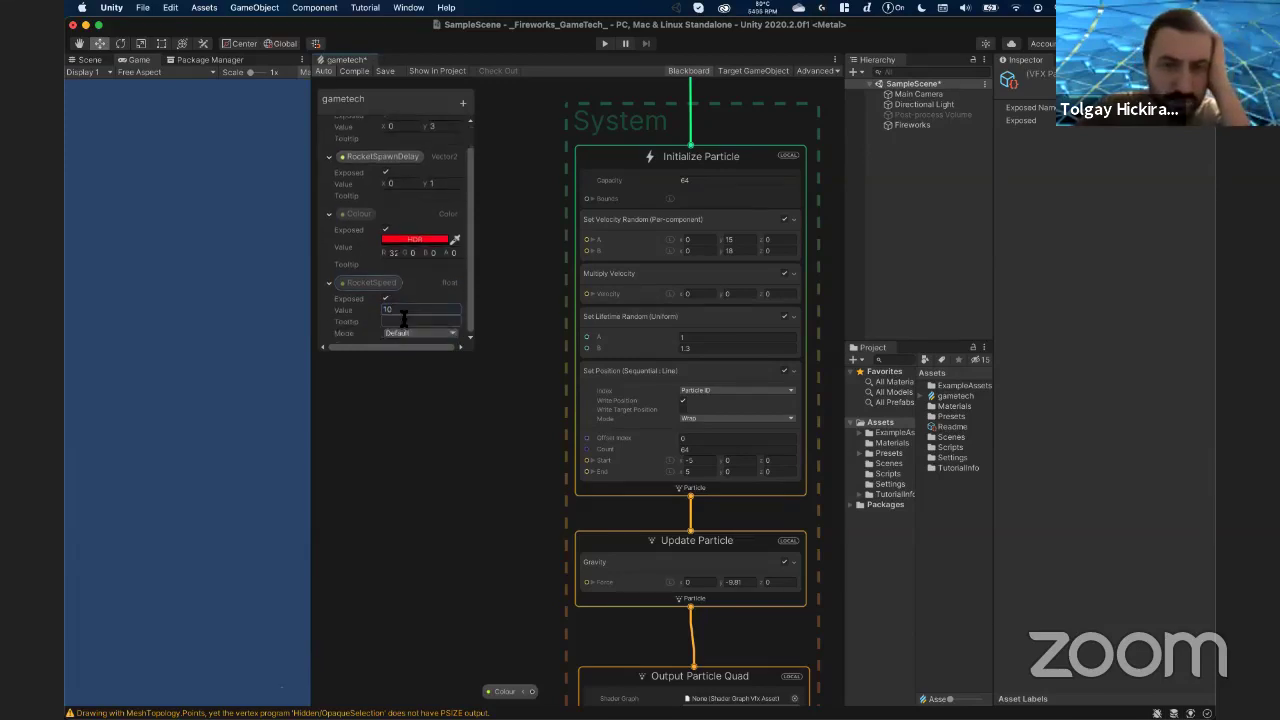
left_click(404, 316)
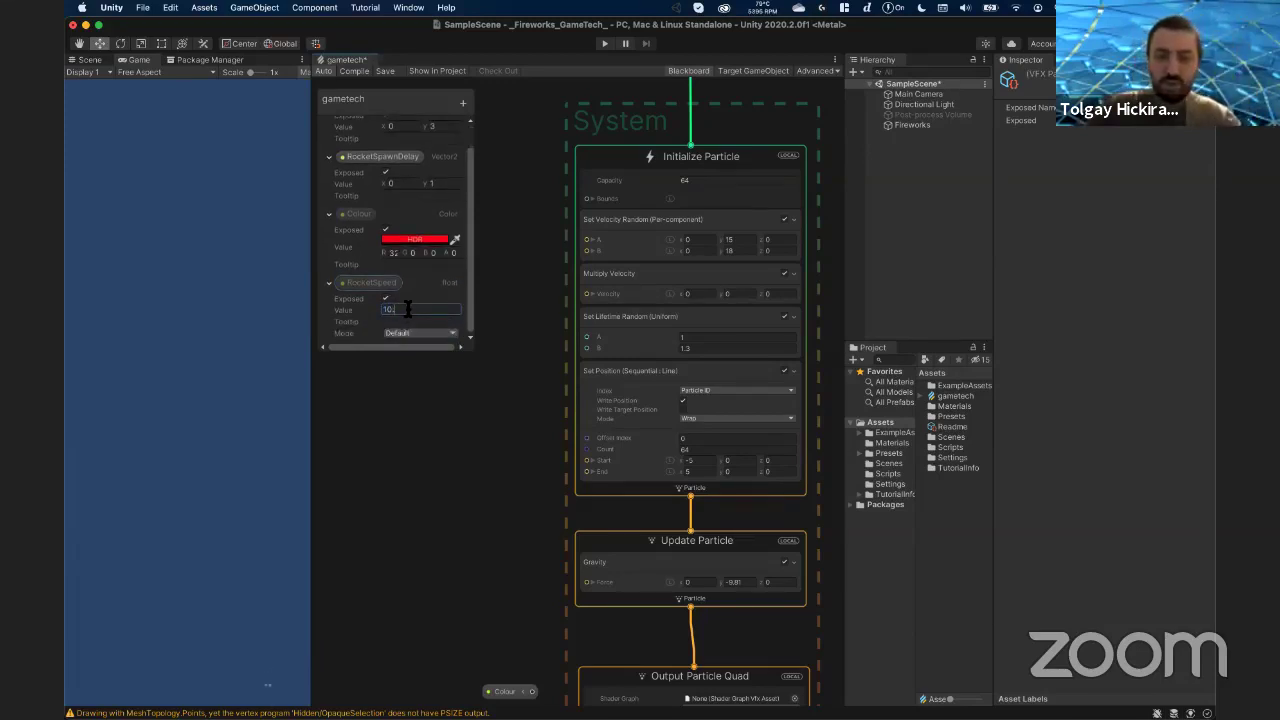
type("0")
key("Return")
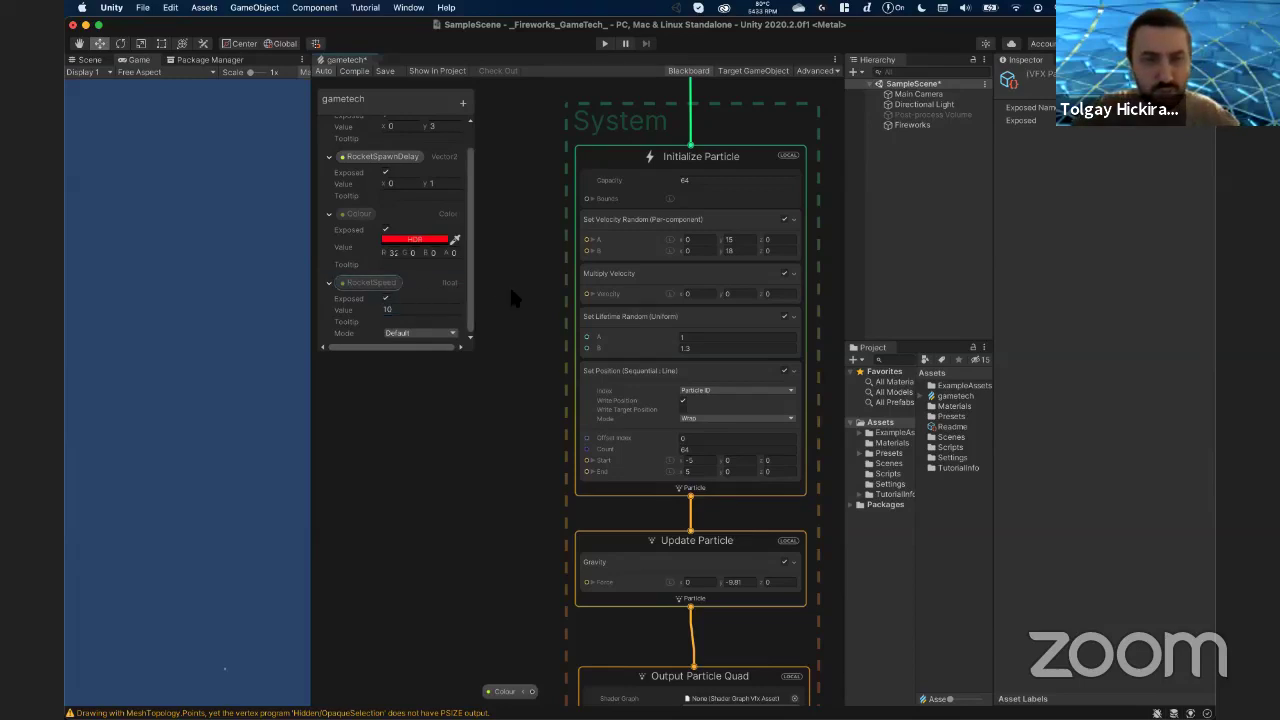
left_click_drag(371, 282, 587, 294)
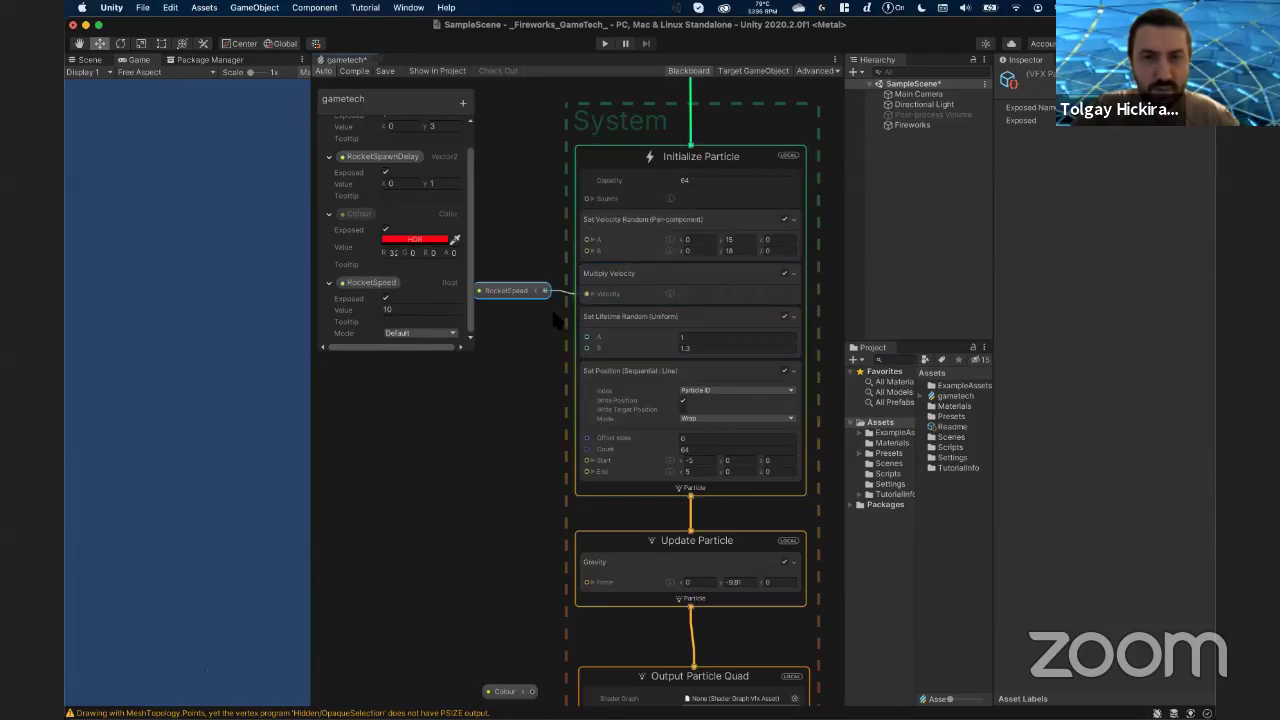
left_click_drag(550, 287, 550, 290)
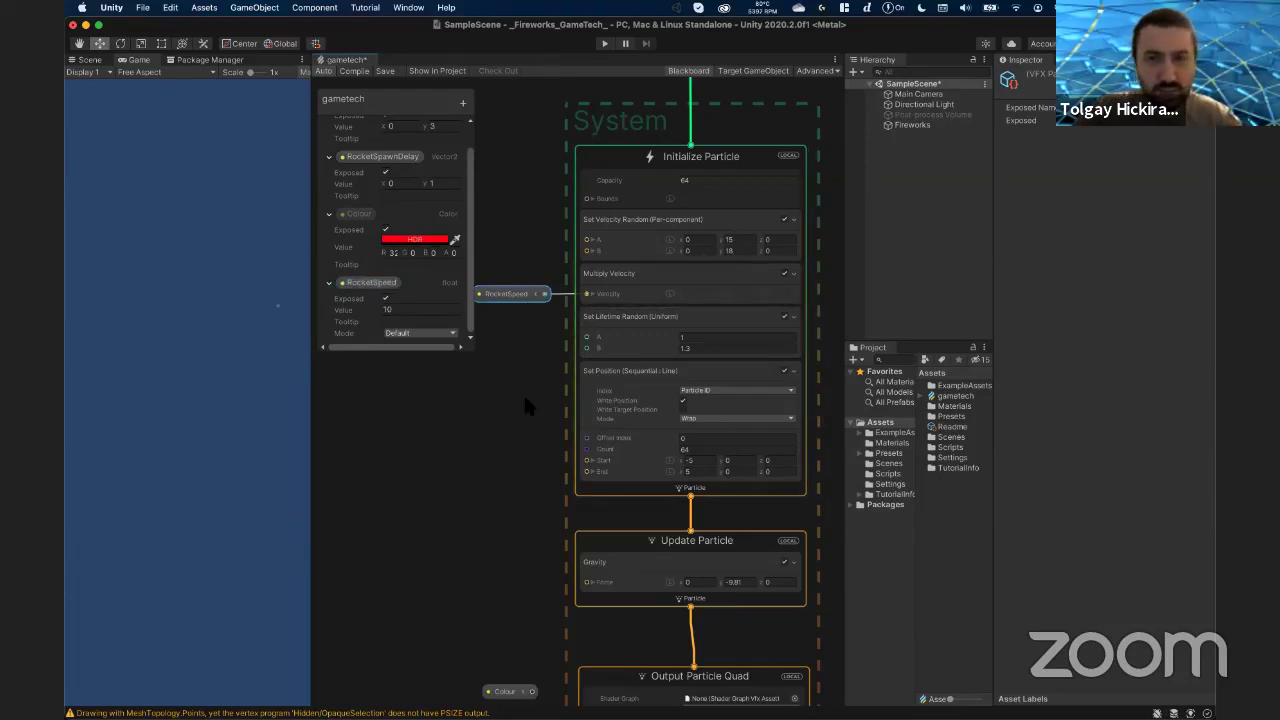
- Change Set Velocity Random's y range to A 1.5 and B 1.8, checking the Scene and Game views
left_click(96, 60)
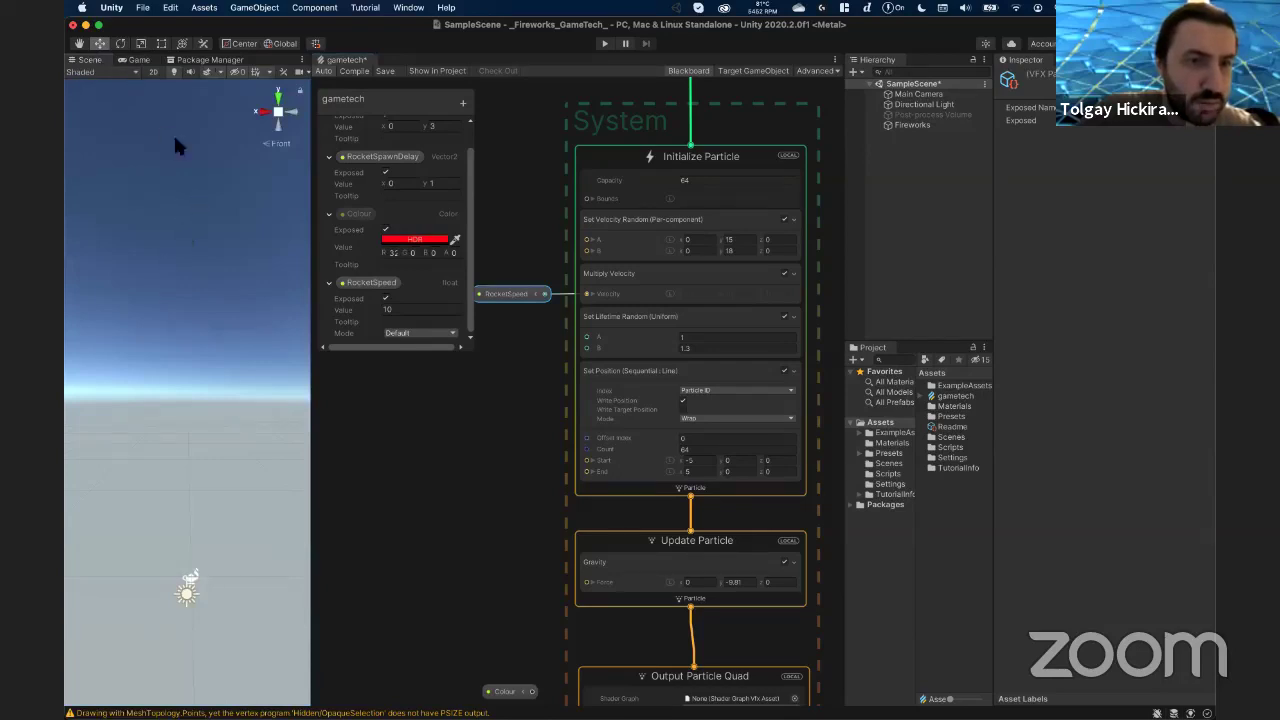
left_click(138, 60)
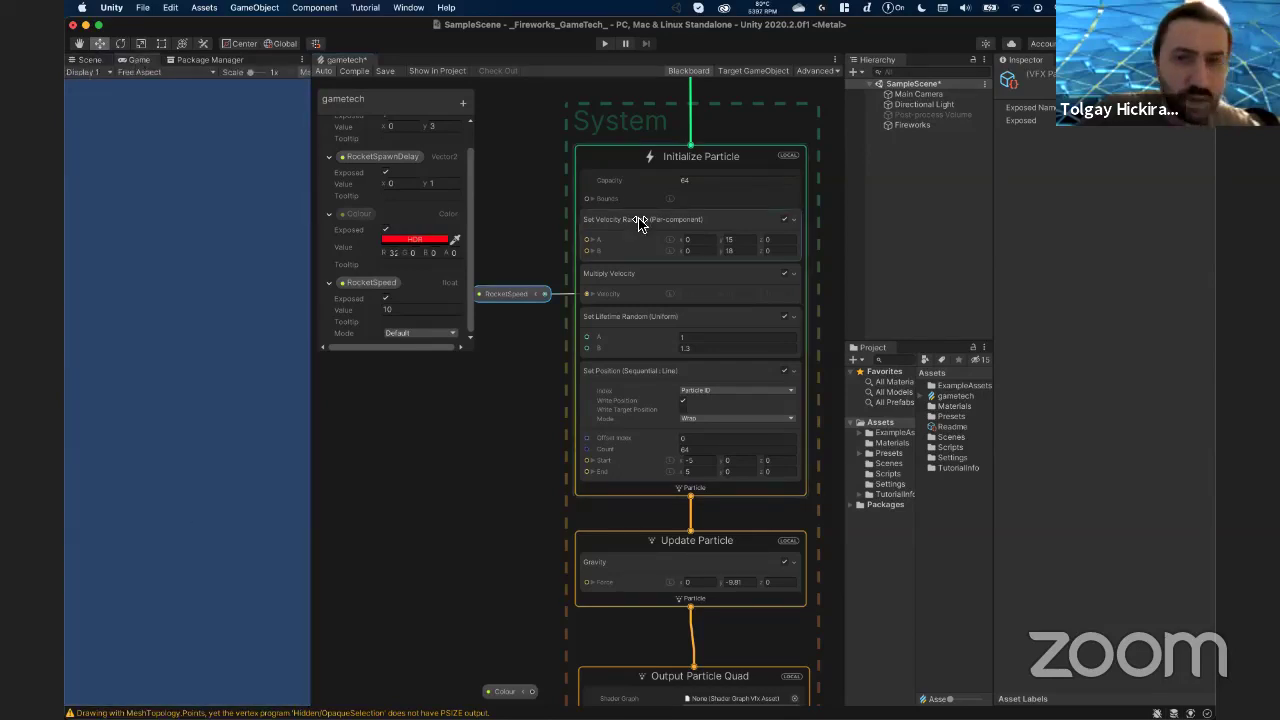
left_click(729, 240)
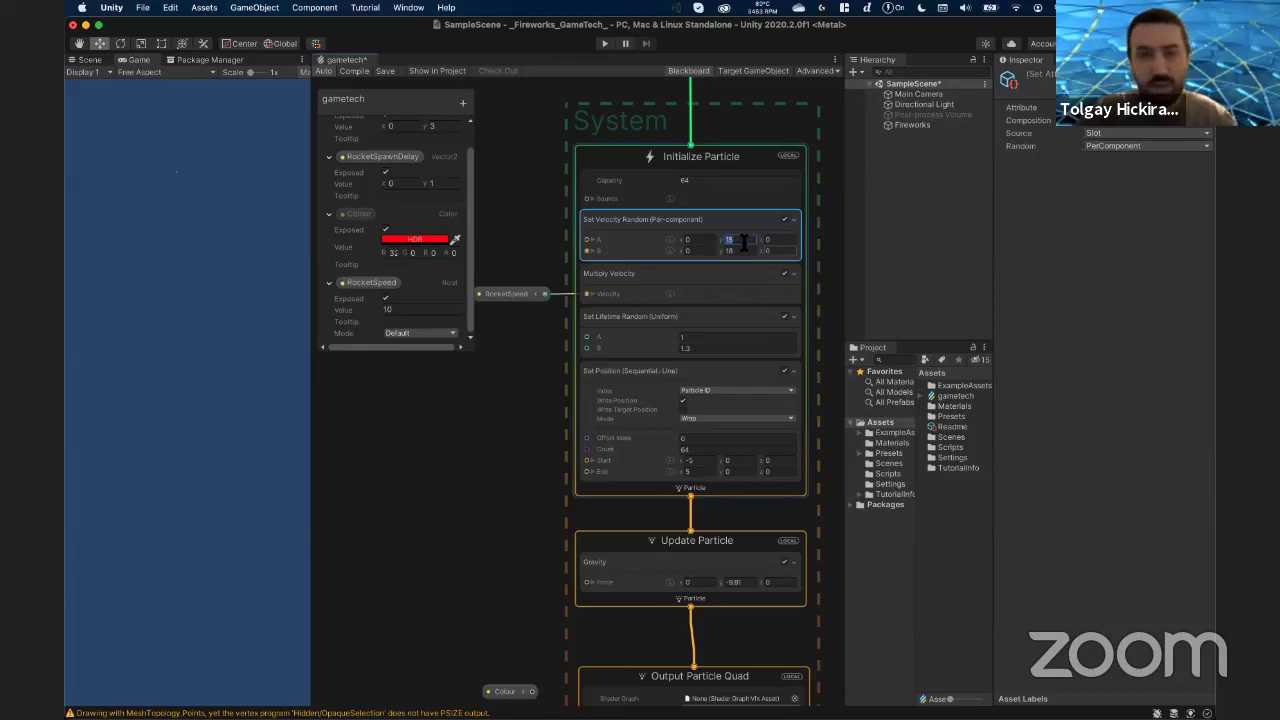
type("1")
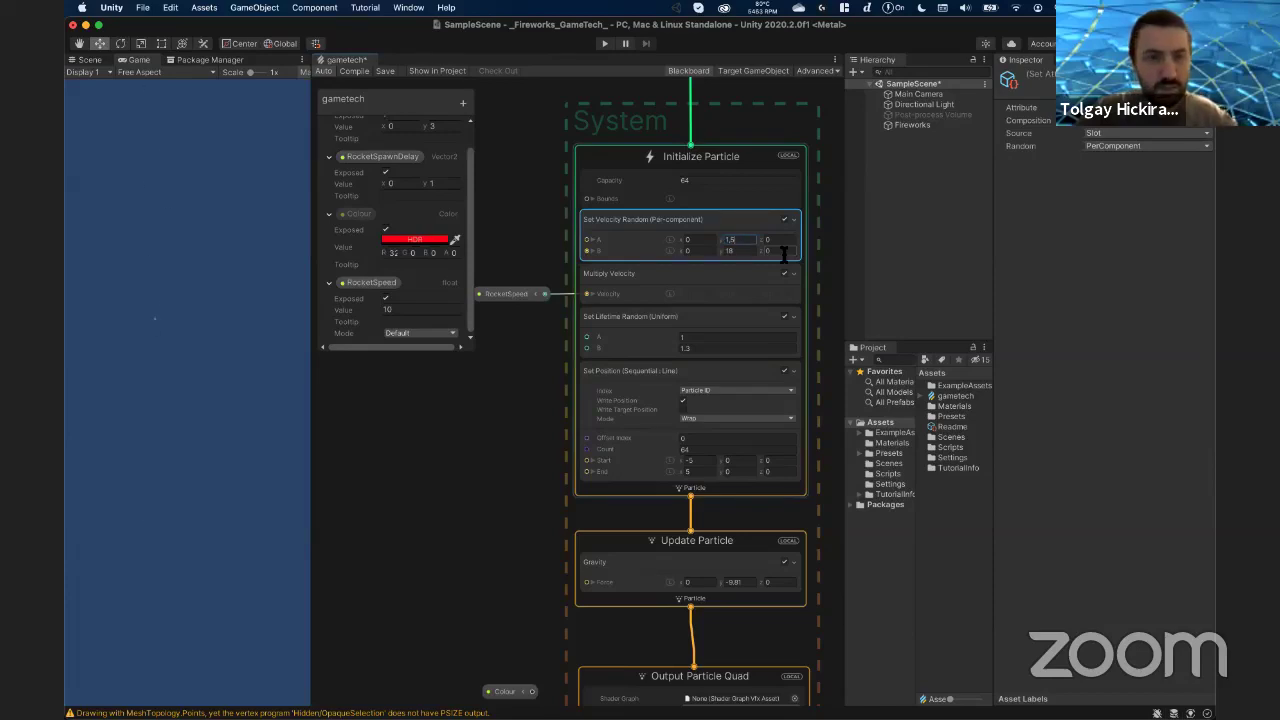
key("Tab")
key("Tab")
key("Tab")
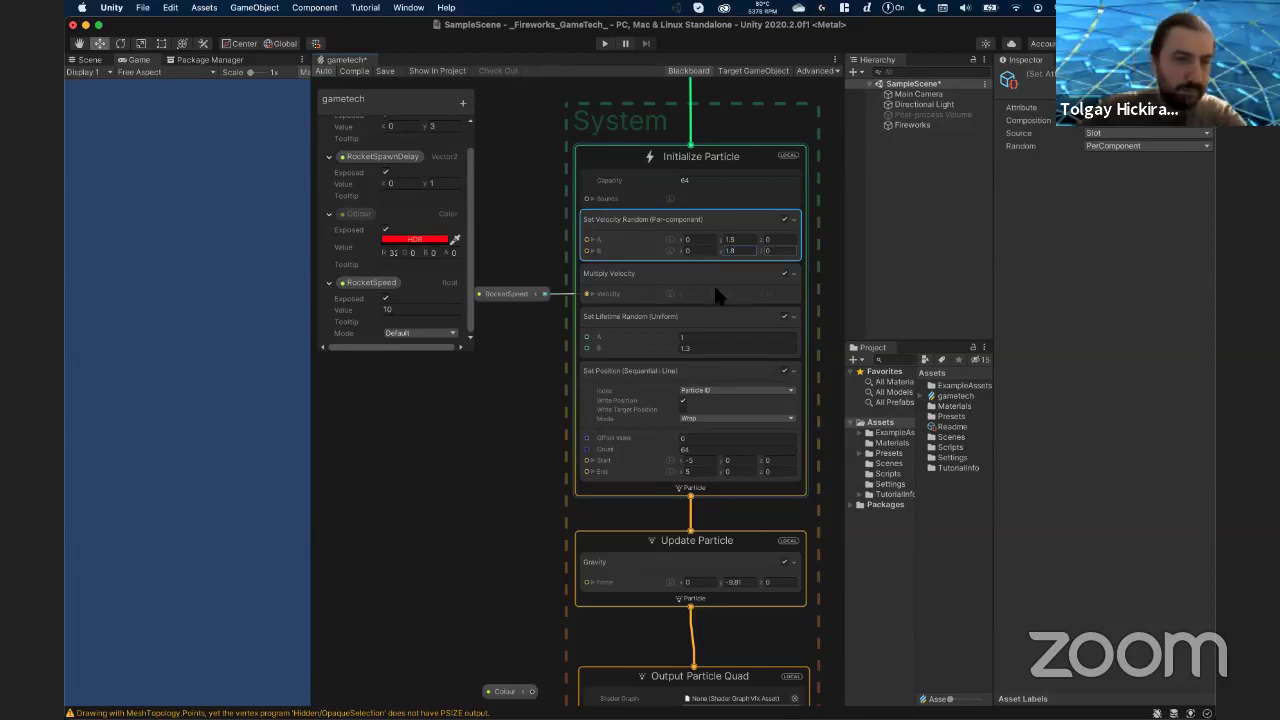
left_click(90, 60)
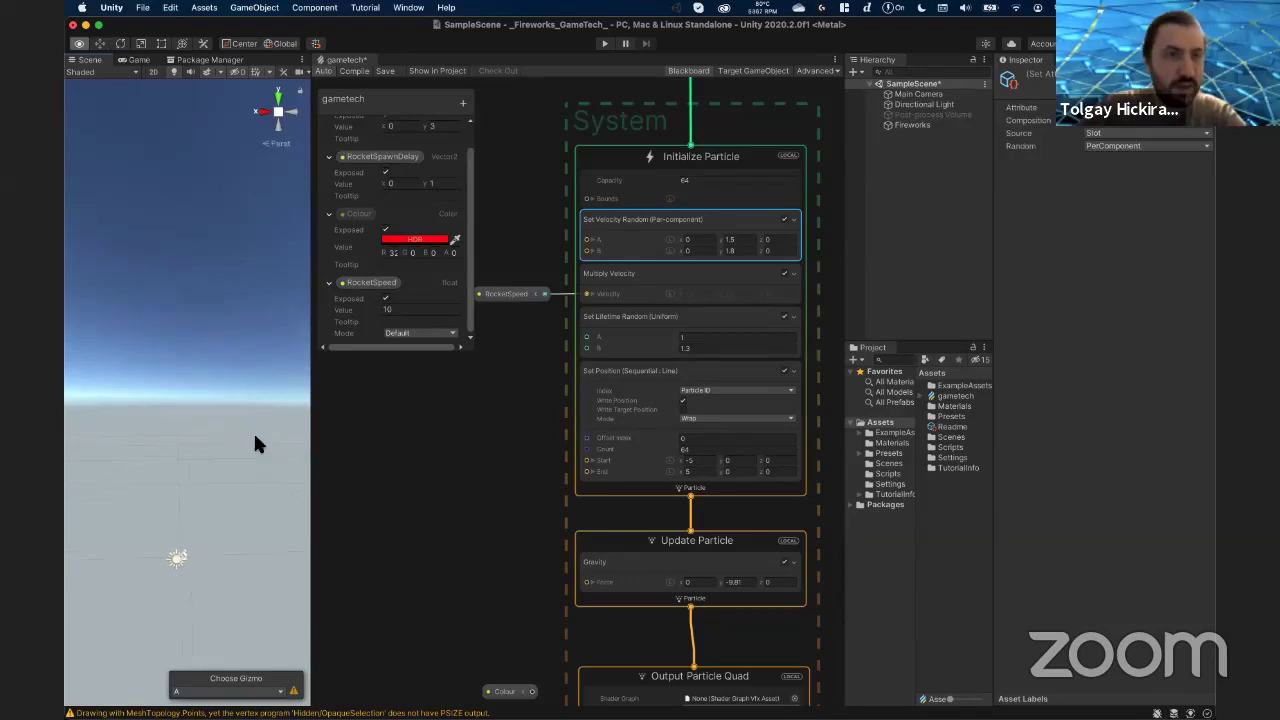
left_click(141, 61)
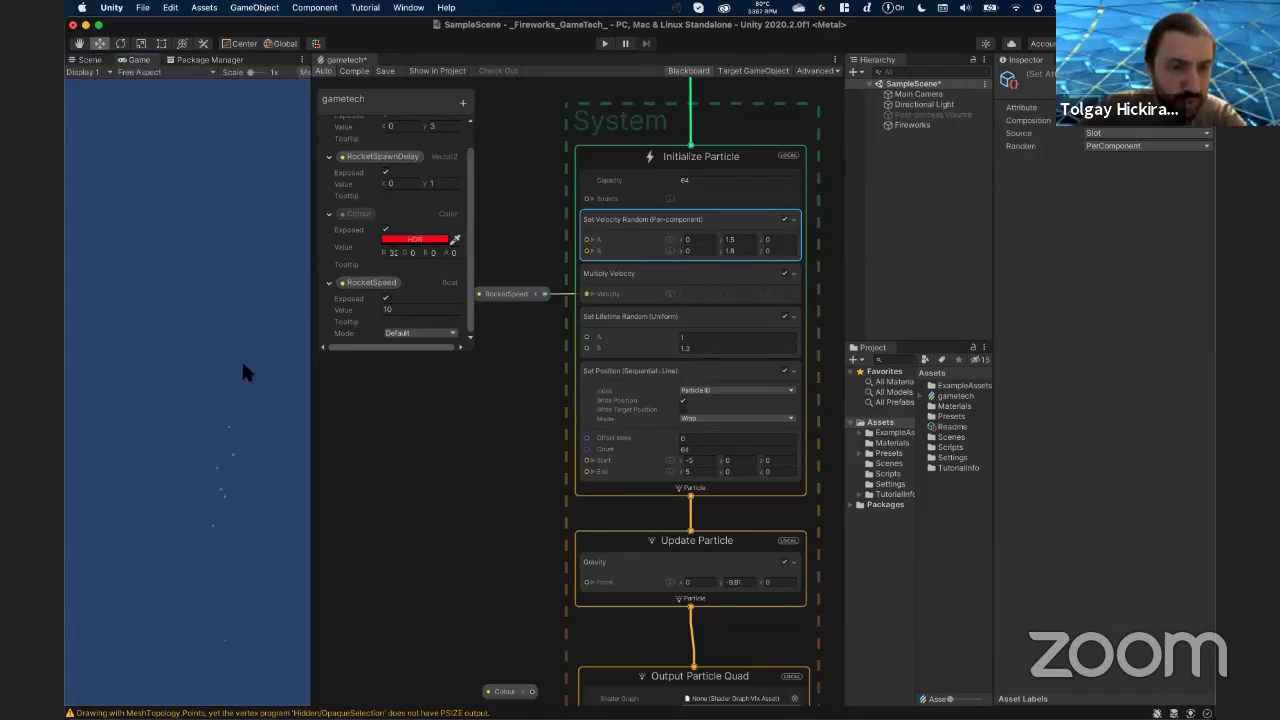
- Select the Fireworks effect and enable its RocketSpeed property override in the Inspector, keeping 10
left_click_drag(311, 372, 478, 380)
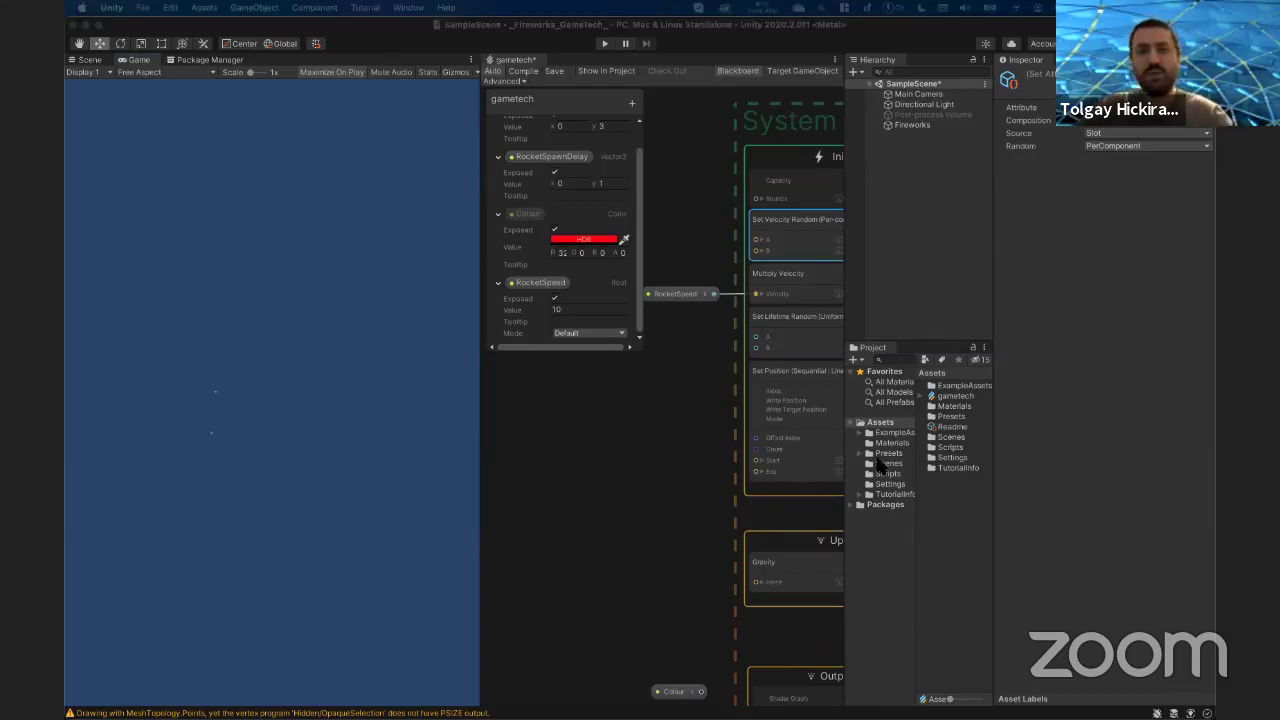
left_click(688, 300)
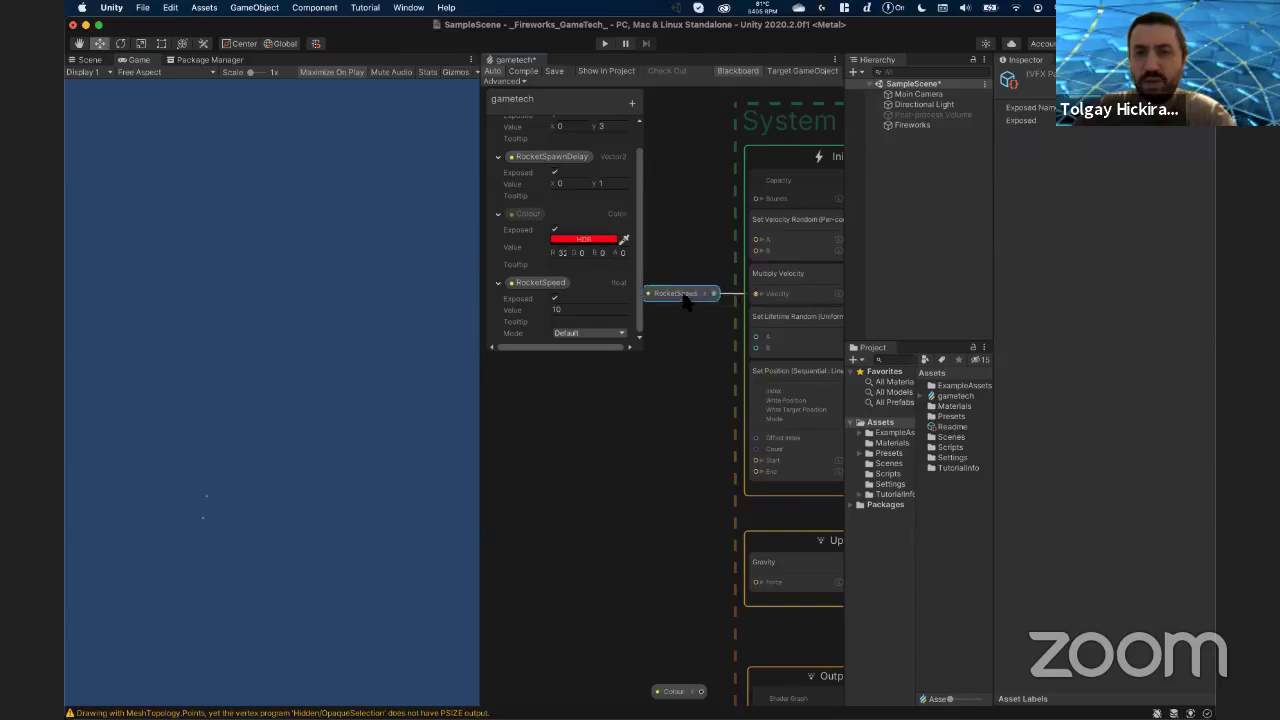
left_click(686, 303)
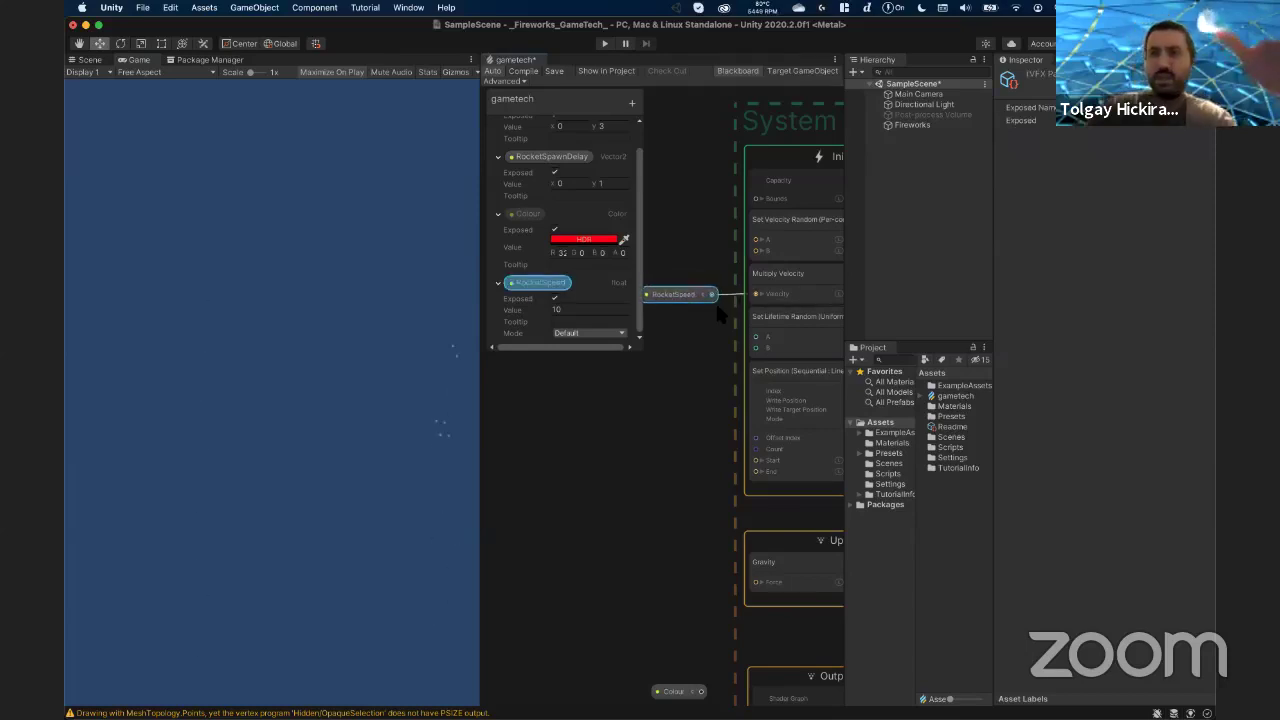
left_click(955, 123)
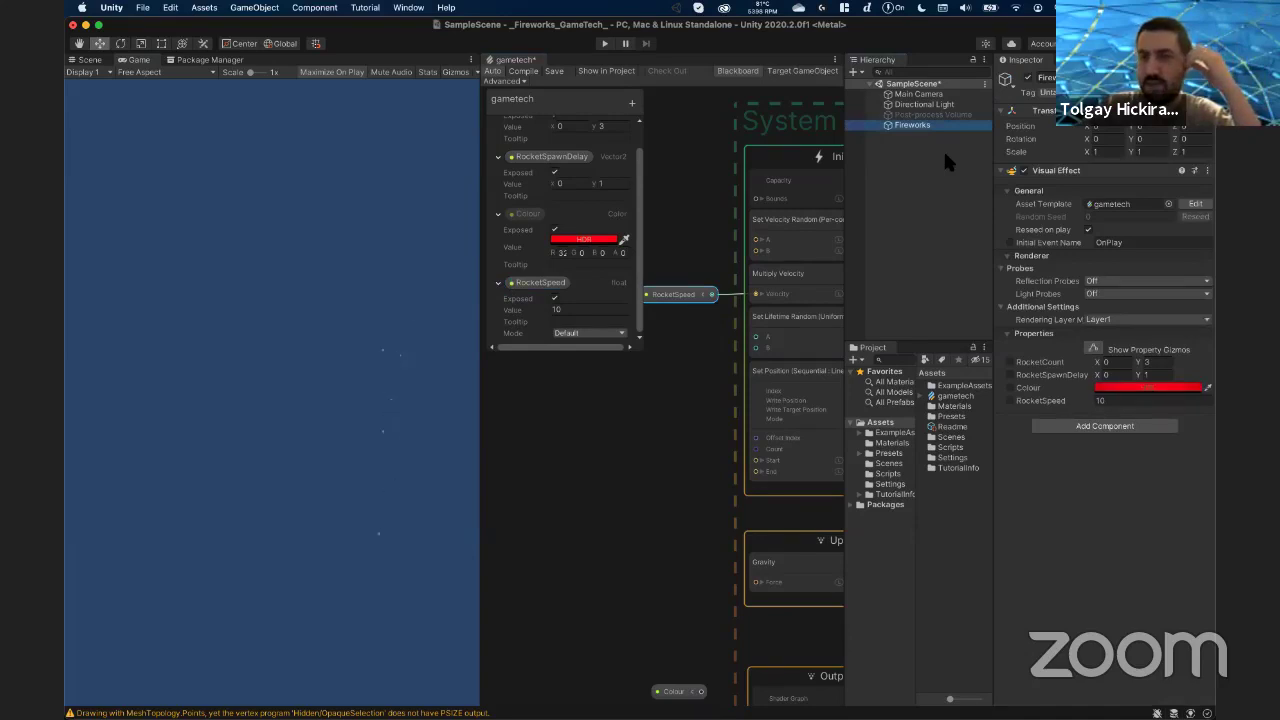
key("super+Tab")
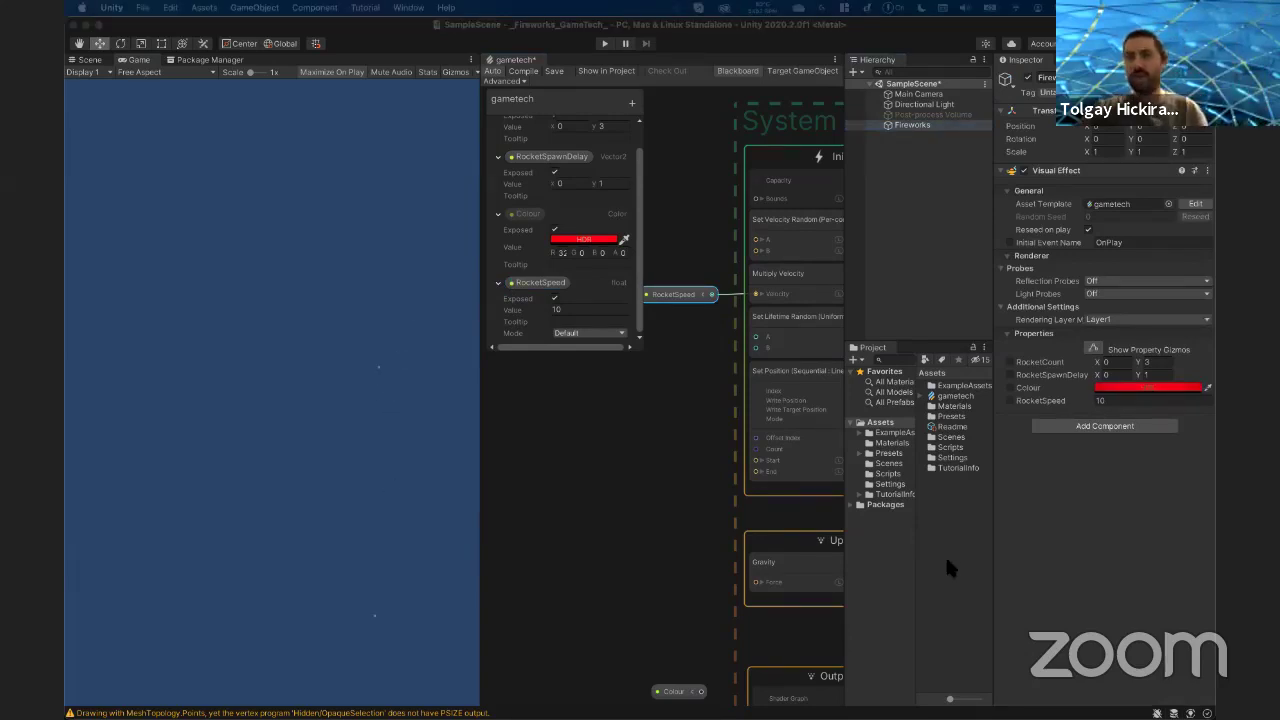
left_click(918, 126)
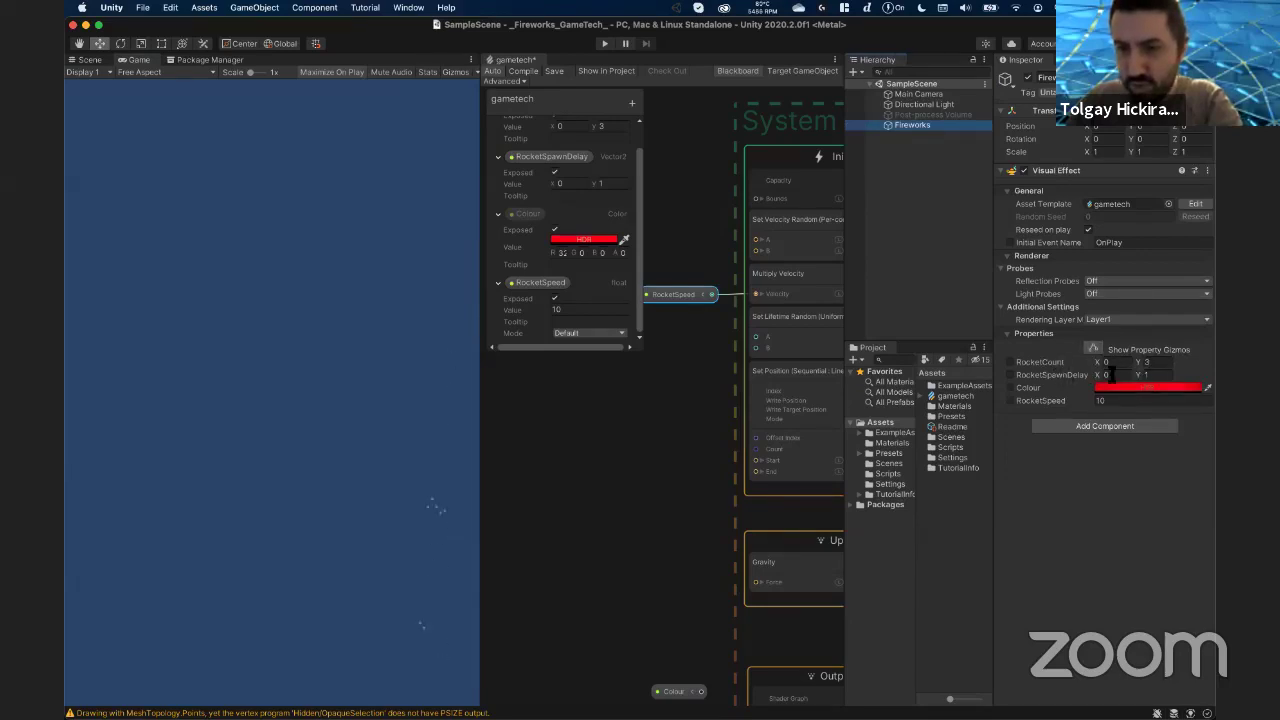
left_click(1112, 400)
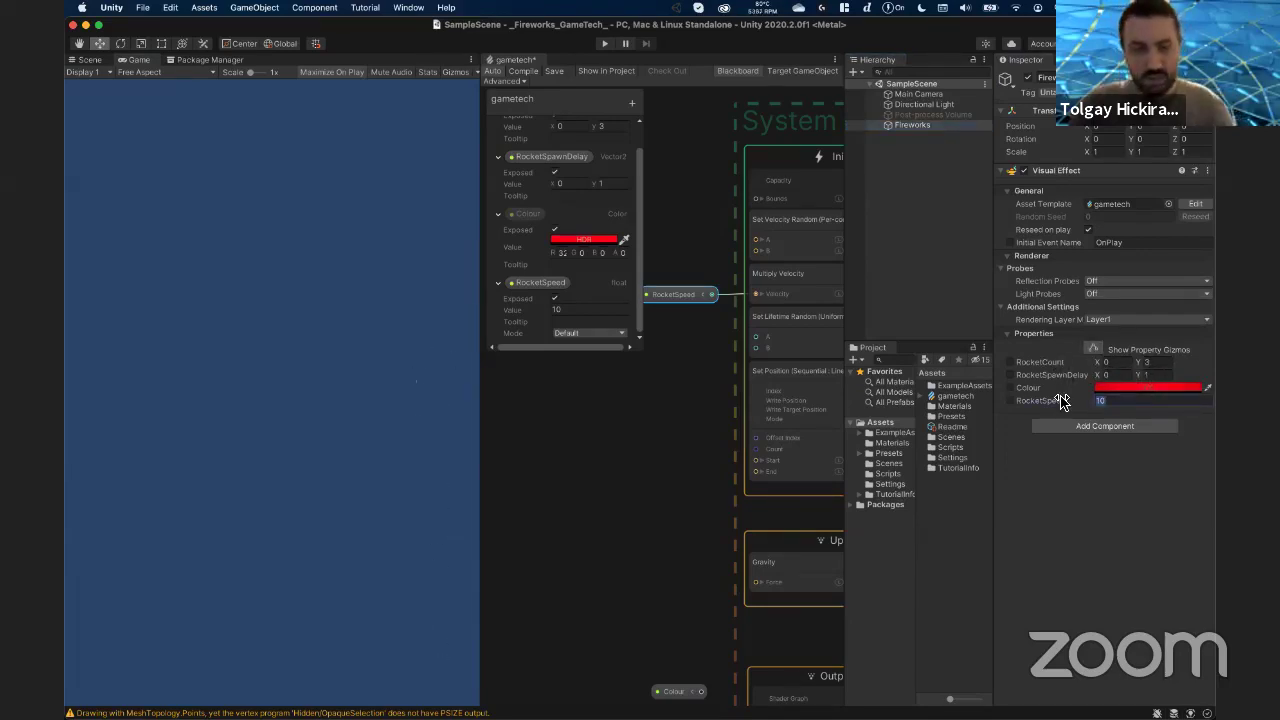
type("2")
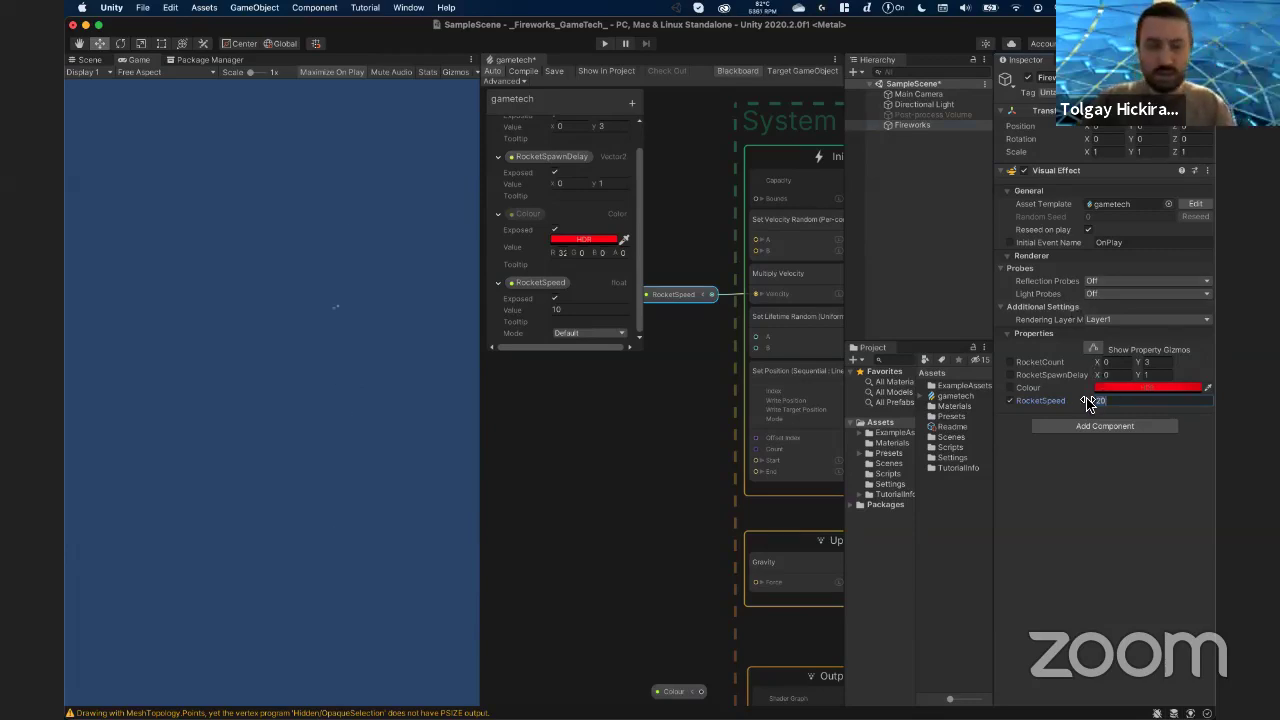
left_click_drag(1087, 403, 1082, 403)
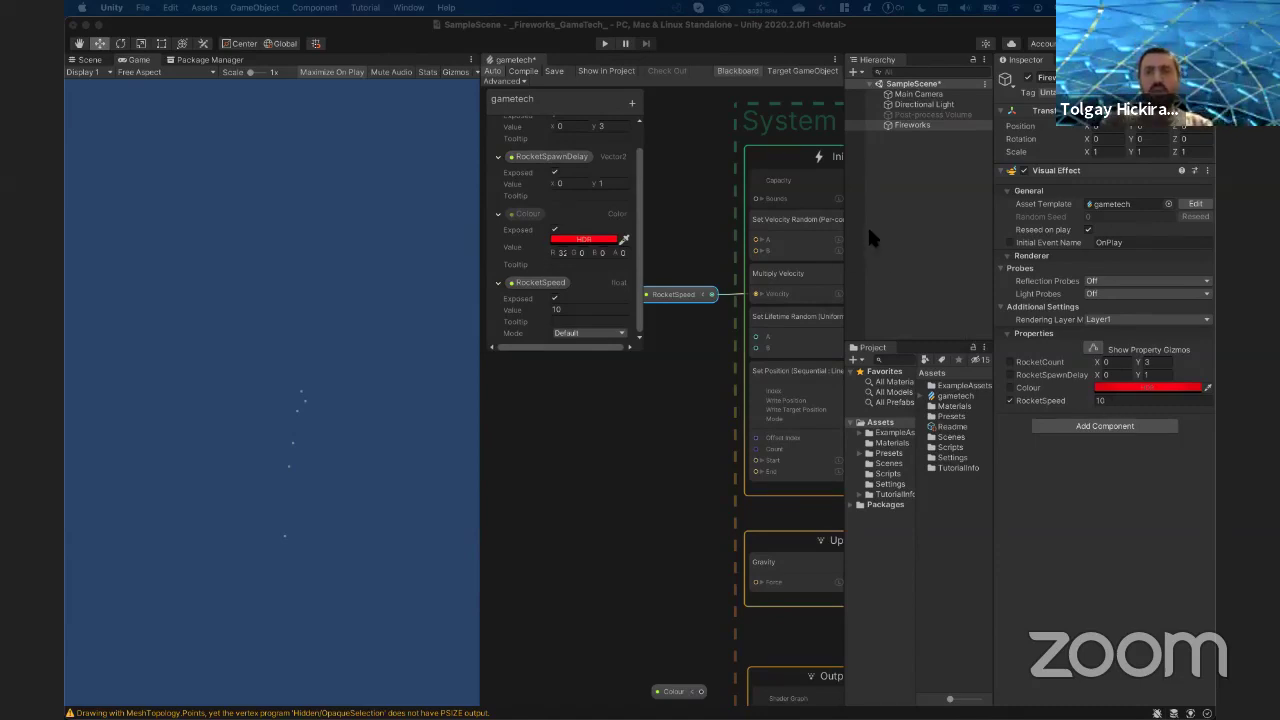
middle_click_drag(705, 412, 613, 398)
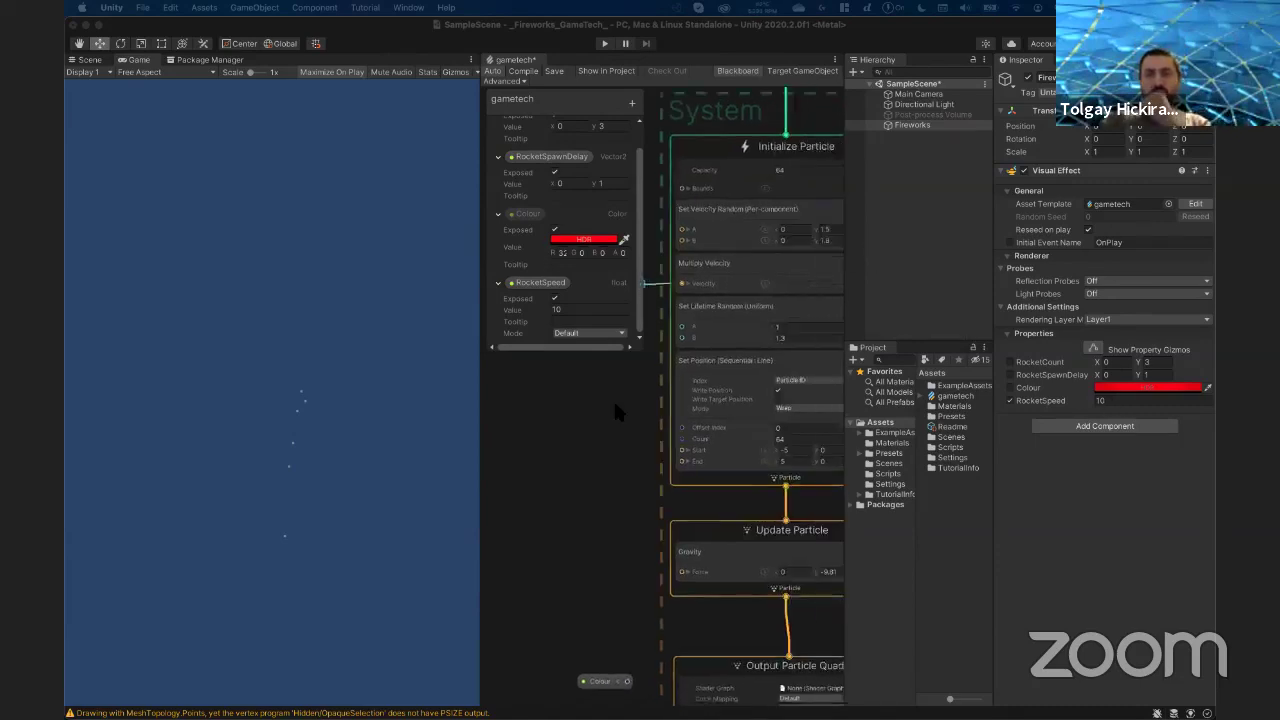
scroll(613, 405, "down", 2)
scroll(623, 449, "down", 2)
scroll(623, 460, "down", 2)
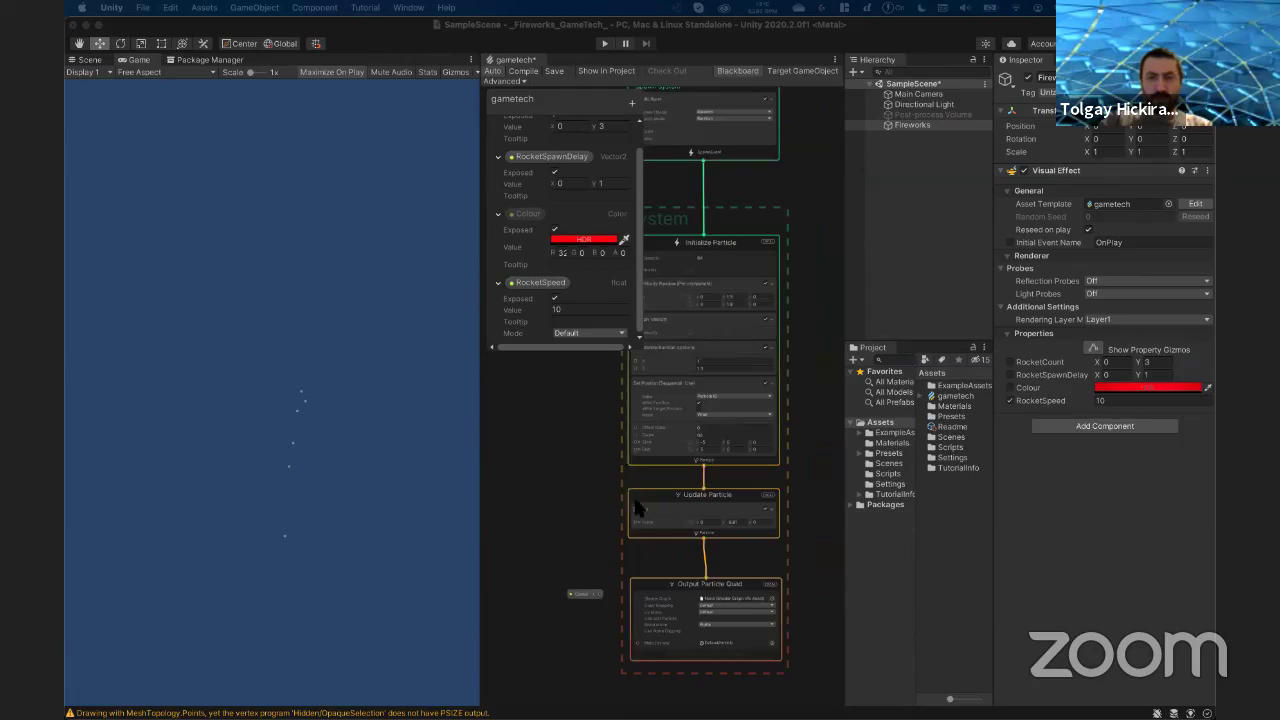
scroll(637, 508, "up", 2)
scroll(700, 520, "down", 2)
middle_click_drag(773, 539, 741, 528)
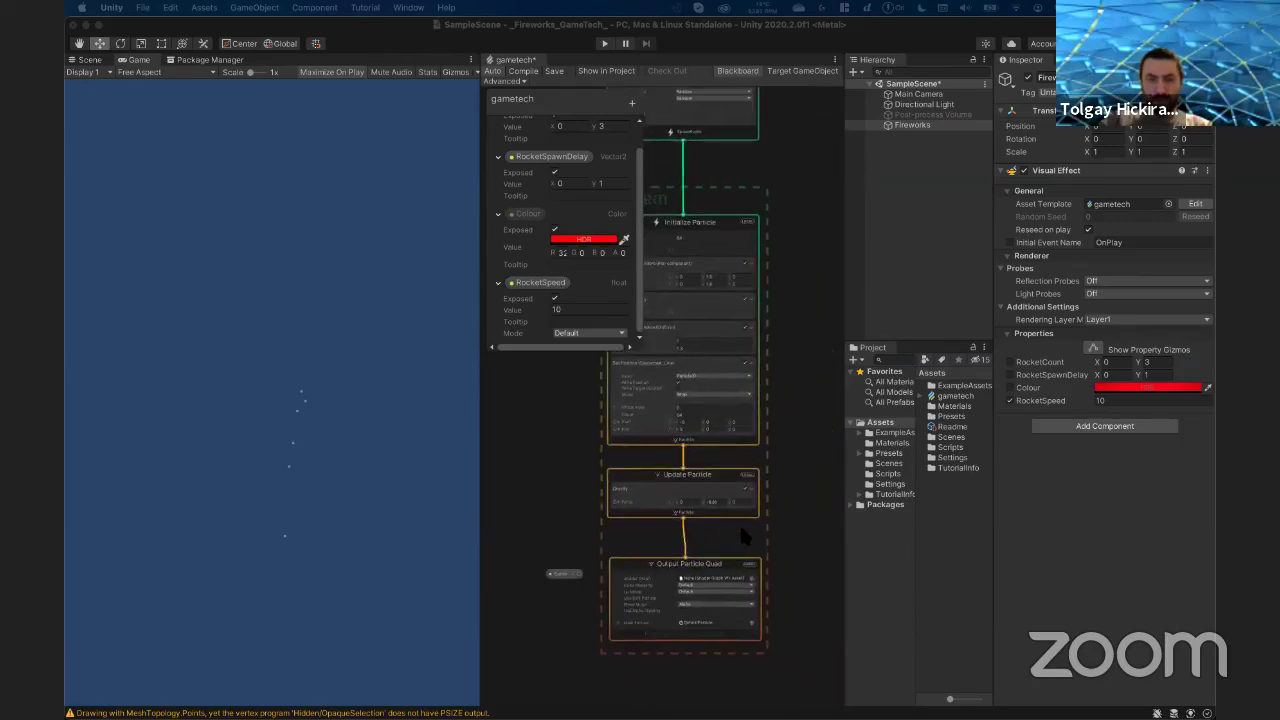
scroll(740, 527, "up", 1)
scroll(740, 524, "up", 1)
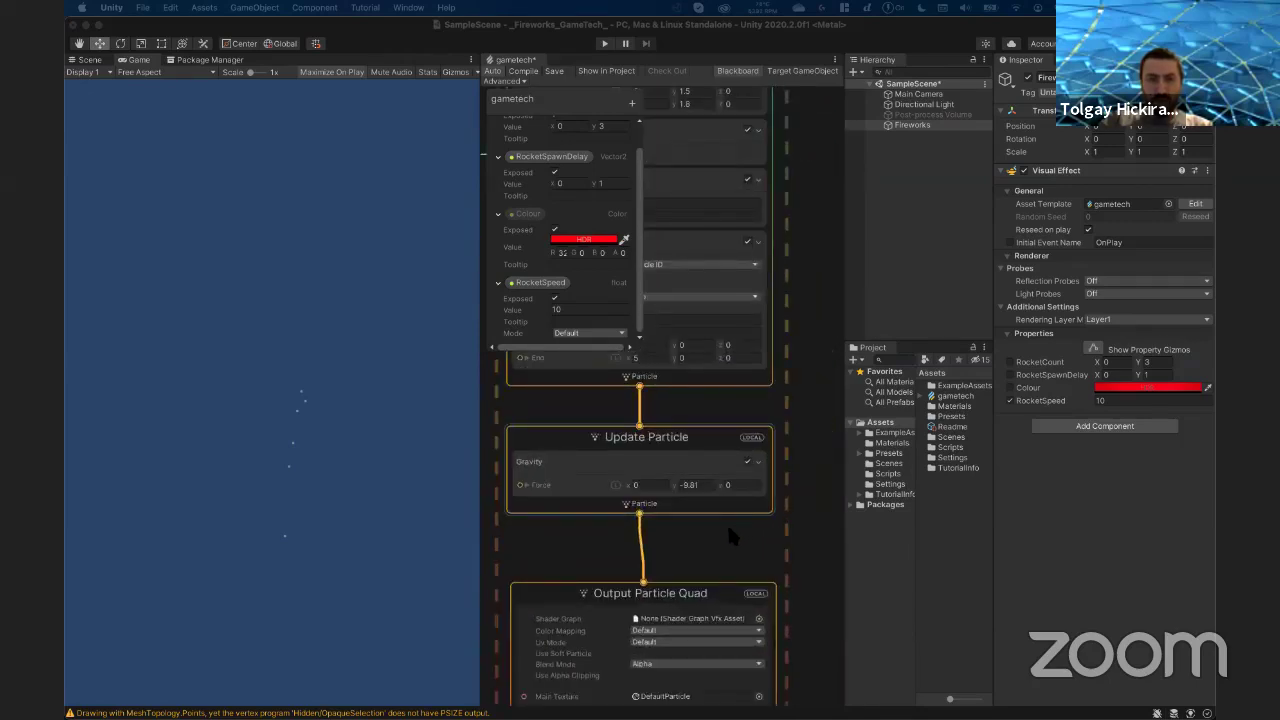
scroll(723, 534, "down", 1)
scroll(721, 520, "down", 1)
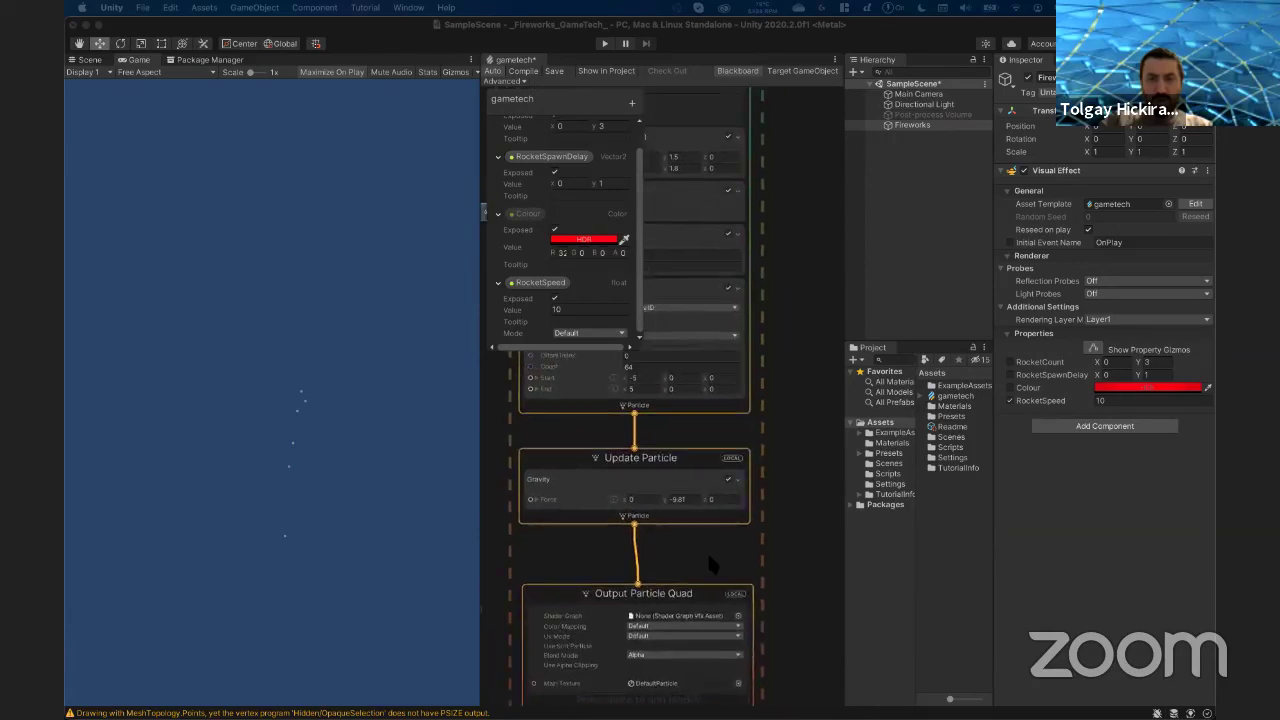
scroll(730, 510, "down", 1)
scroll(693, 570, "down", 1)
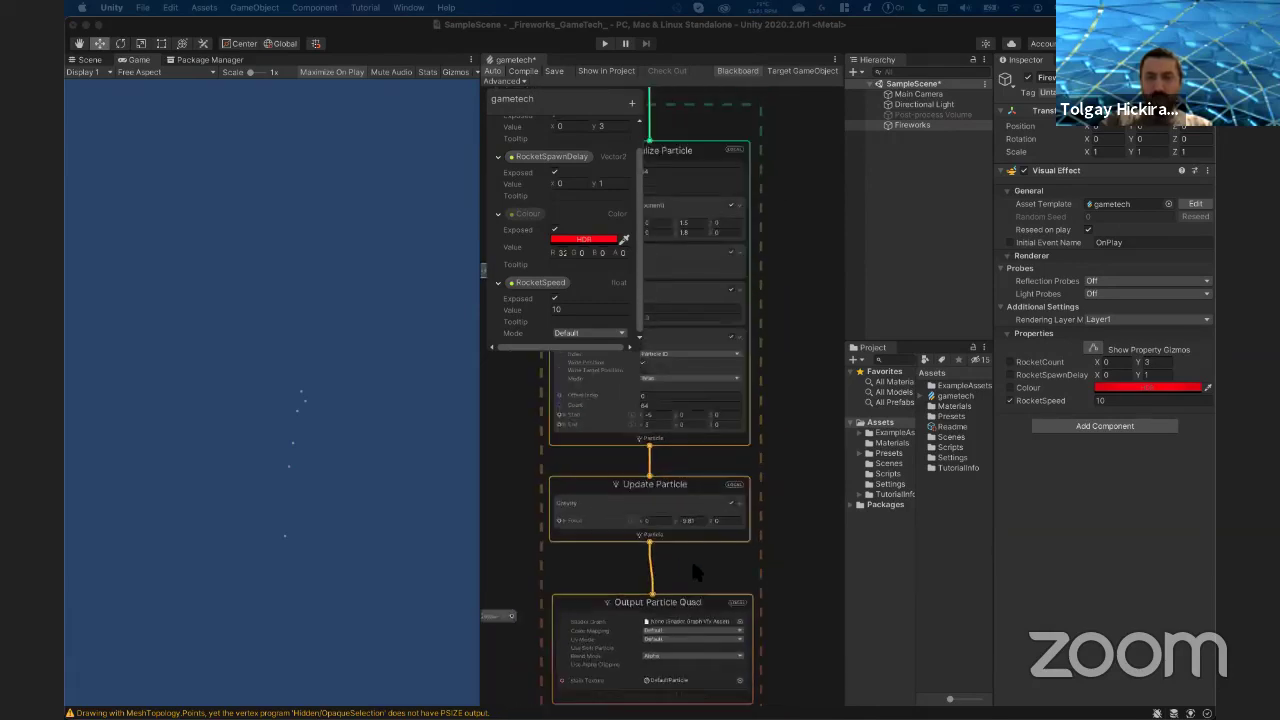
scroll(697, 585, "down", 1)
scroll(701, 598, "down", 2)
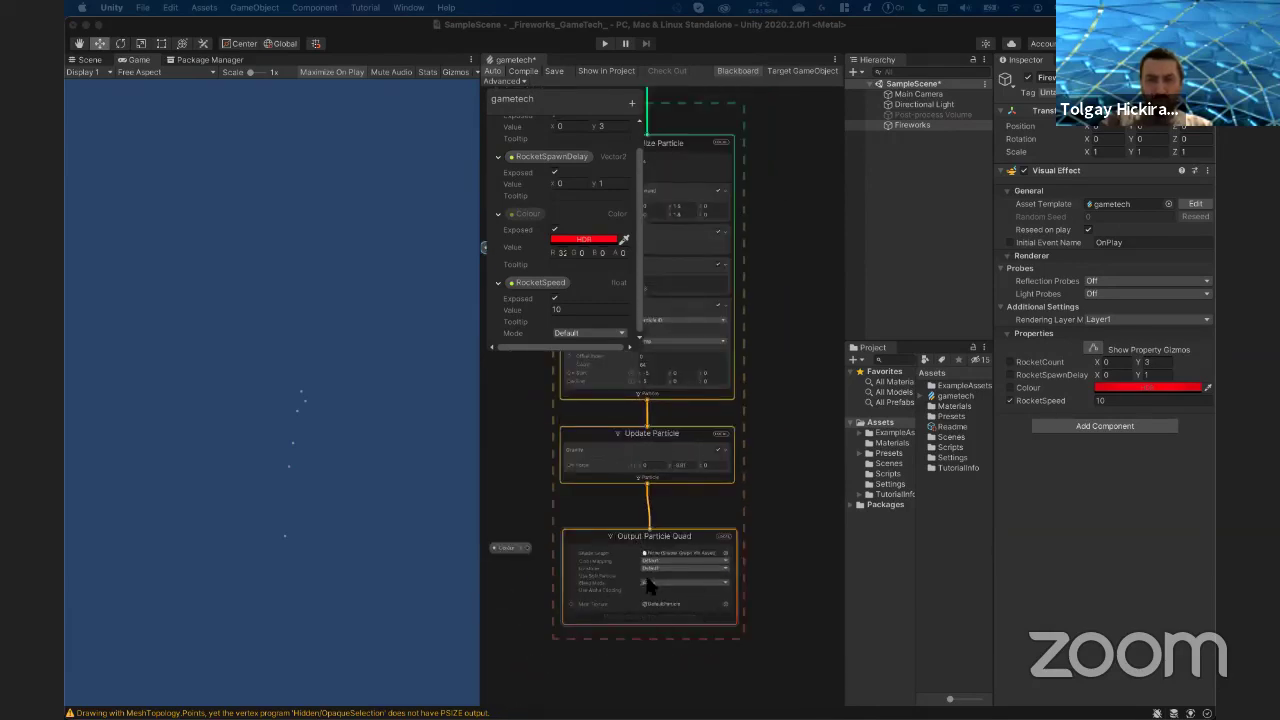
middle_click_drag(759, 498, 768, 522)
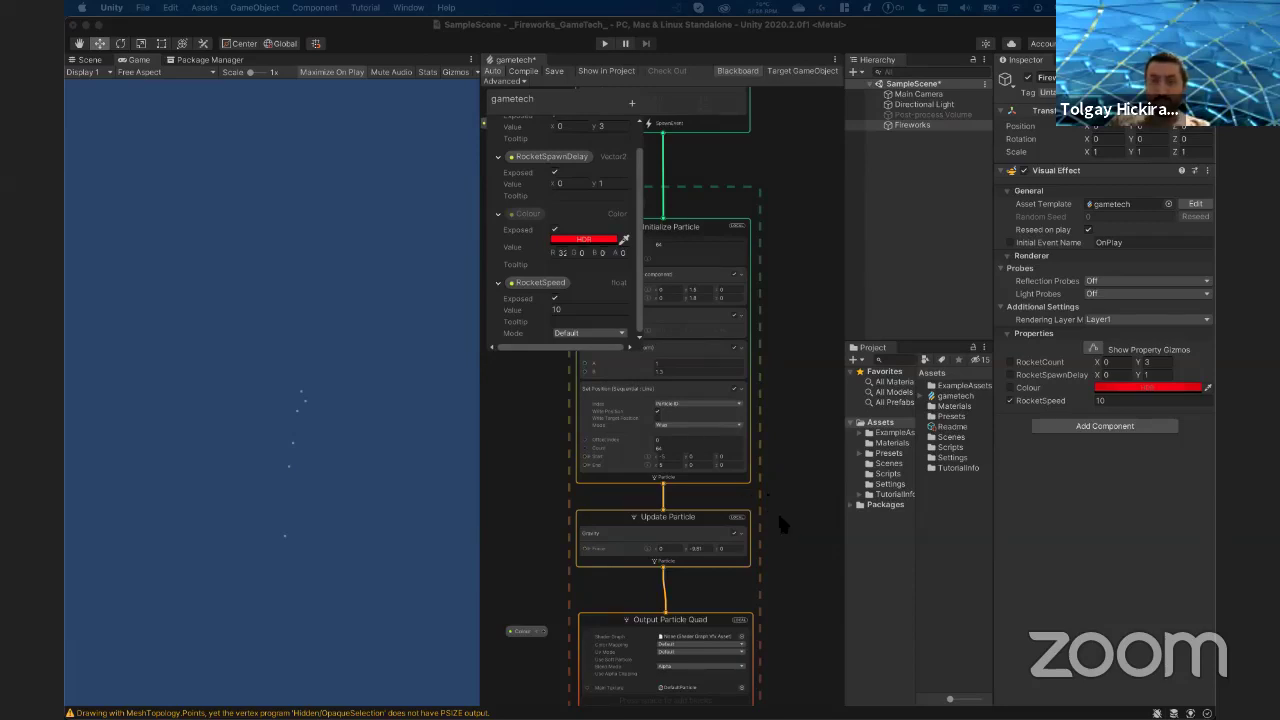
middle_click_drag(783, 512, 781, 498)
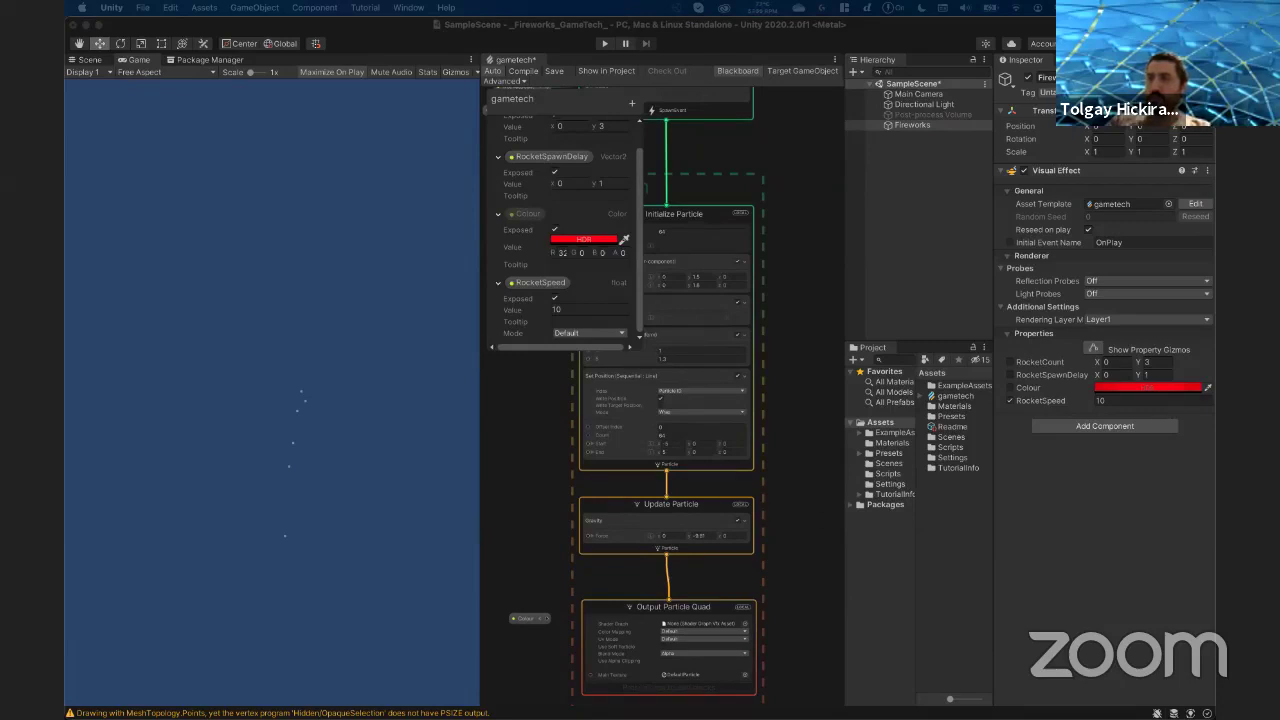
- Add a Trigger Event On Die block to the rockets' Update Particle context
left_click(622, 538)
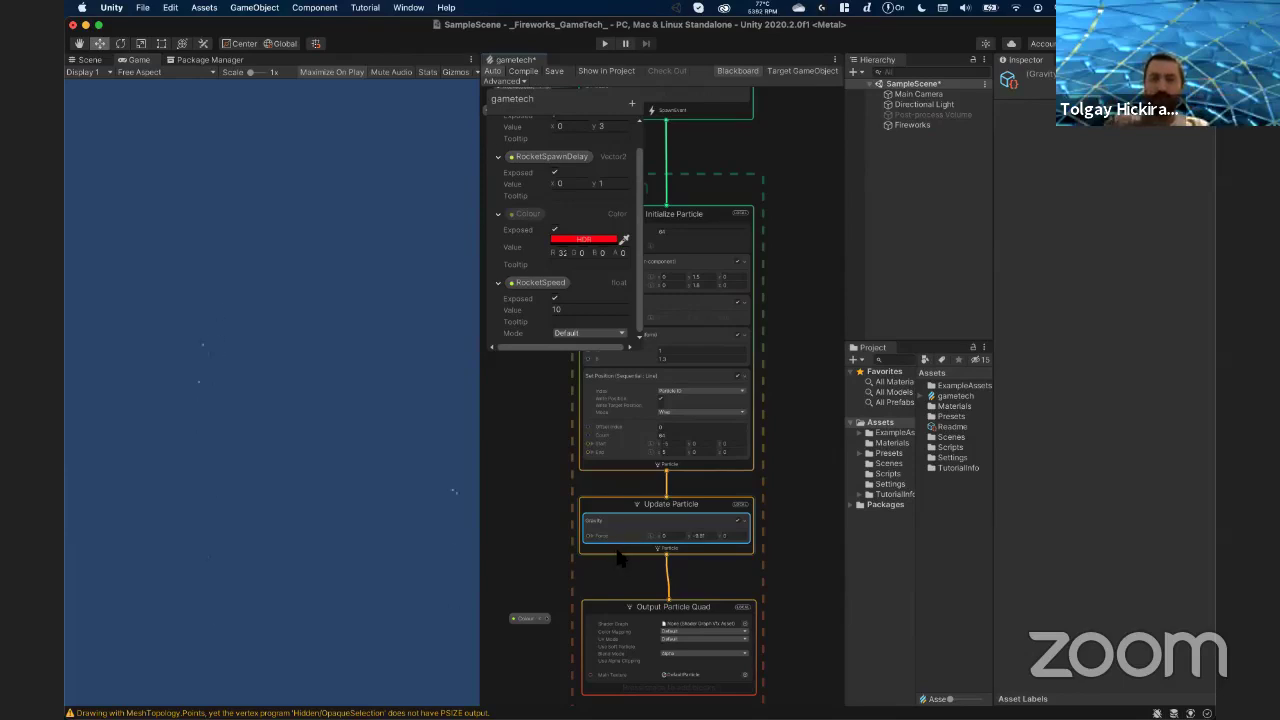
left_click(618, 556)
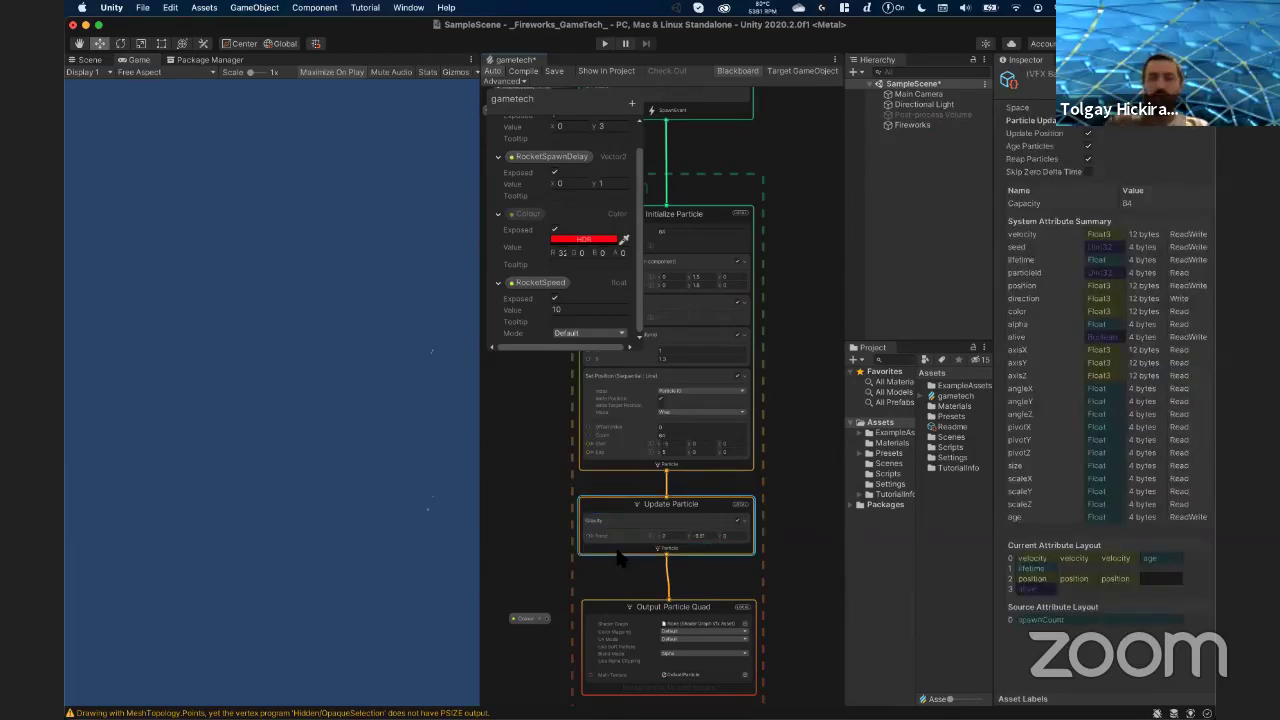
key("space")
type("trigger even")
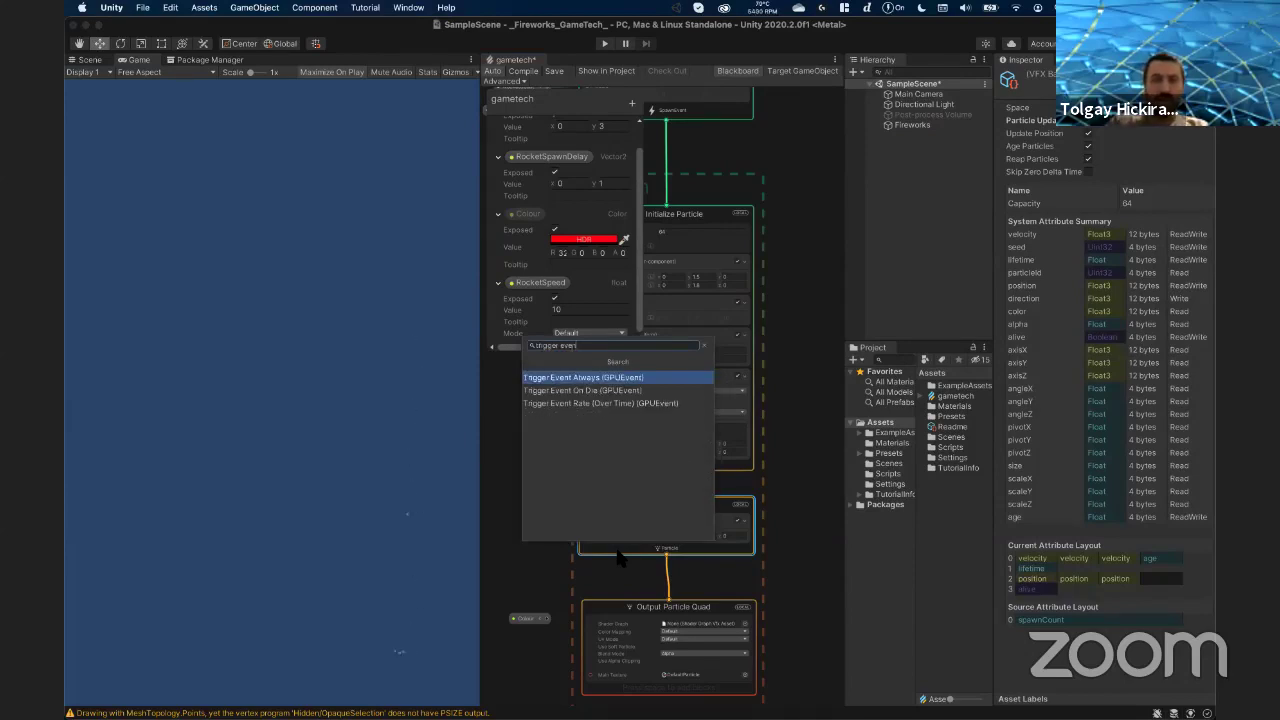
key("Down")
key("Return")
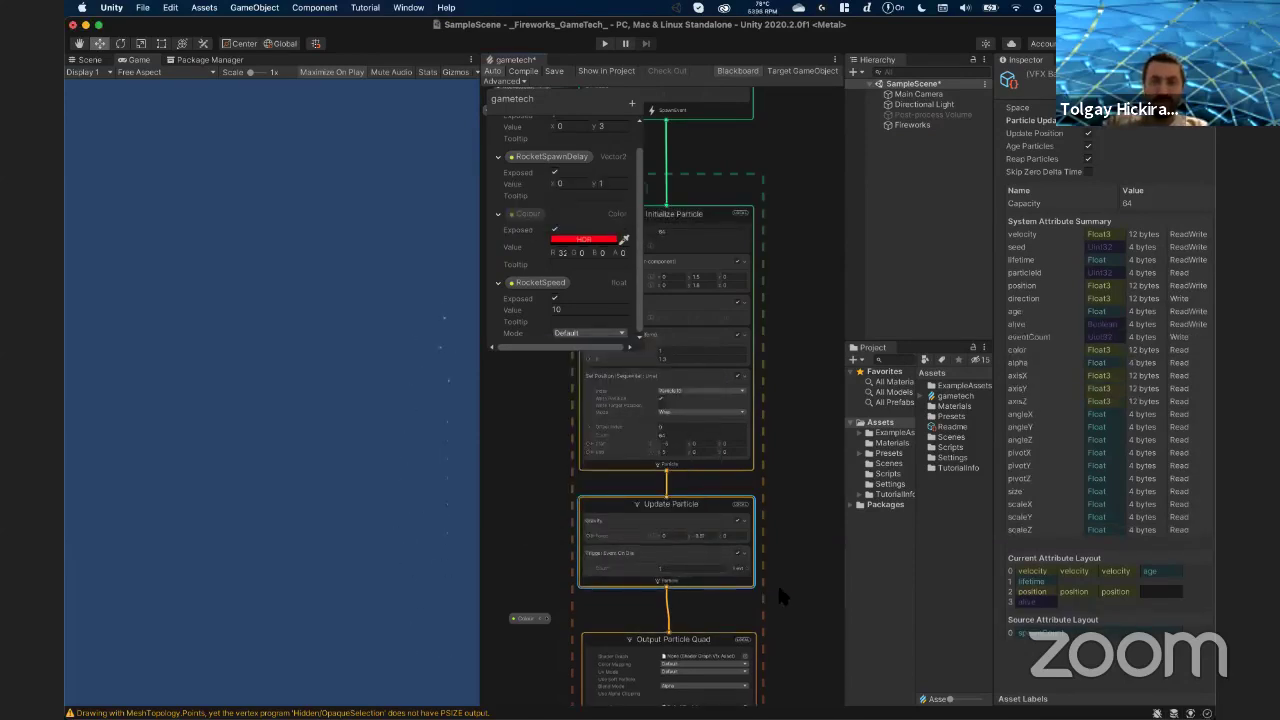
- Drag a new connection out from the Trigger Event On Die evt output
middle_click_drag(777, 582, 707, 550)
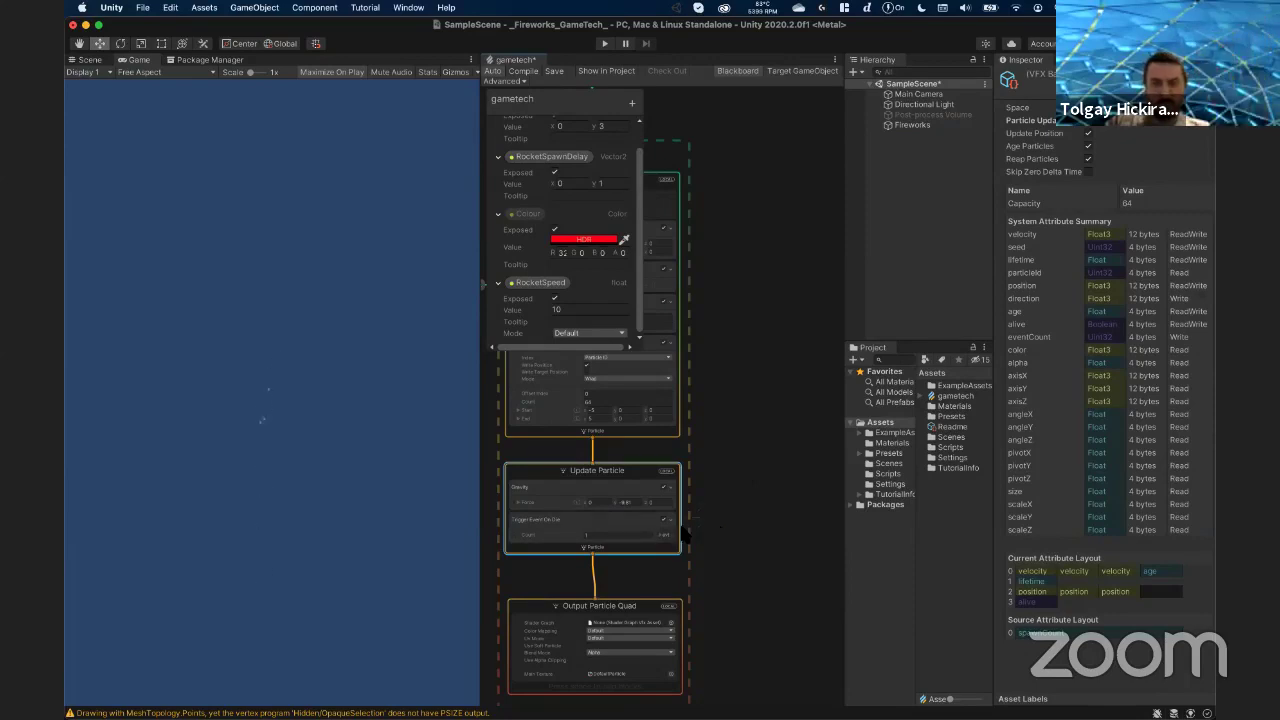
scroll(684, 536, "up", 1)
scroll(686, 537, "up", 2)
scroll(688, 538, "up", 2)
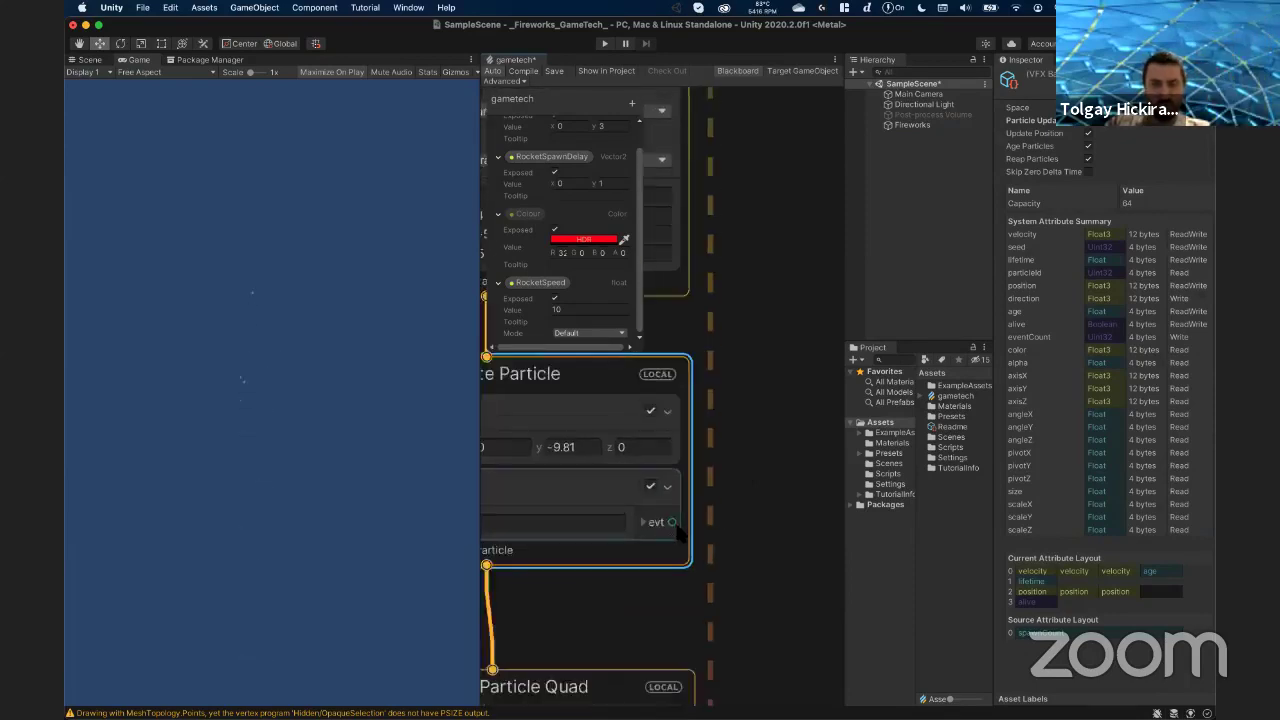
scroll(692, 540, "down", 3)
scroll(691, 538, "up", 2)
scroll(691, 538, "up", 1)
left_click_drag(648, 516, 760, 399)
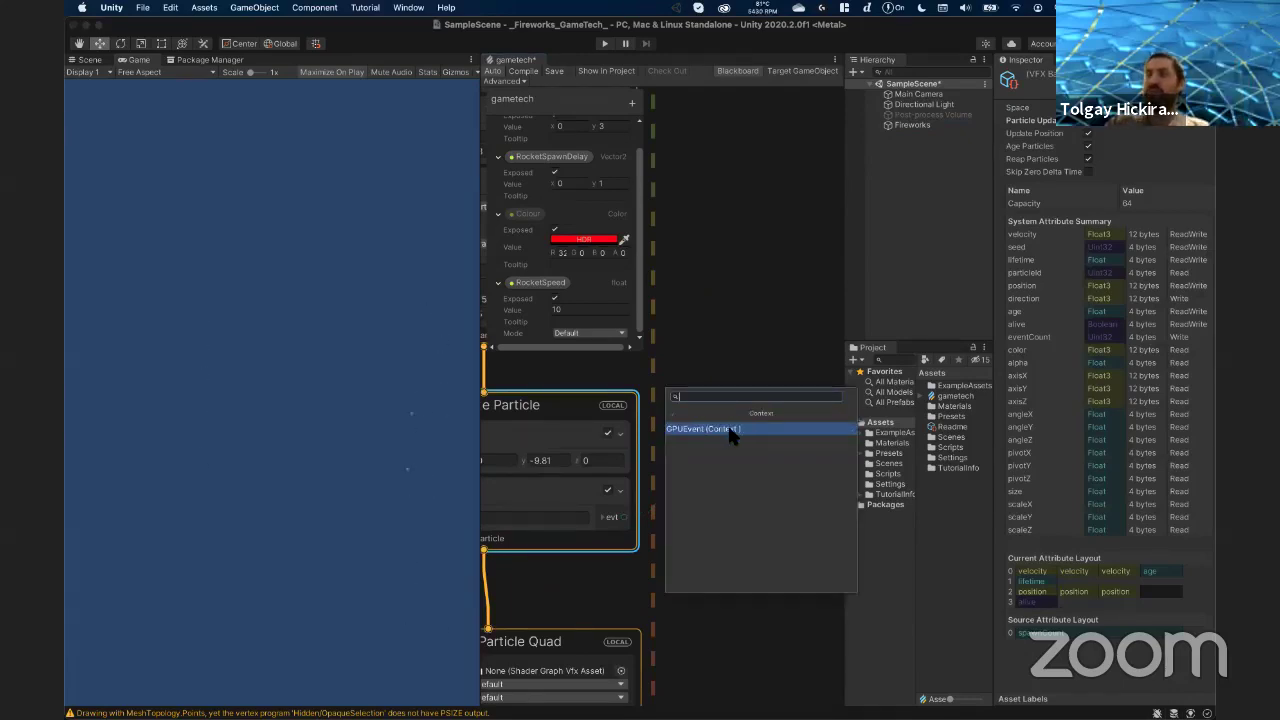
- Create a GPUEvent context from the trigger and pull a new connection from its SpawnEvent output
left_click(729, 429)
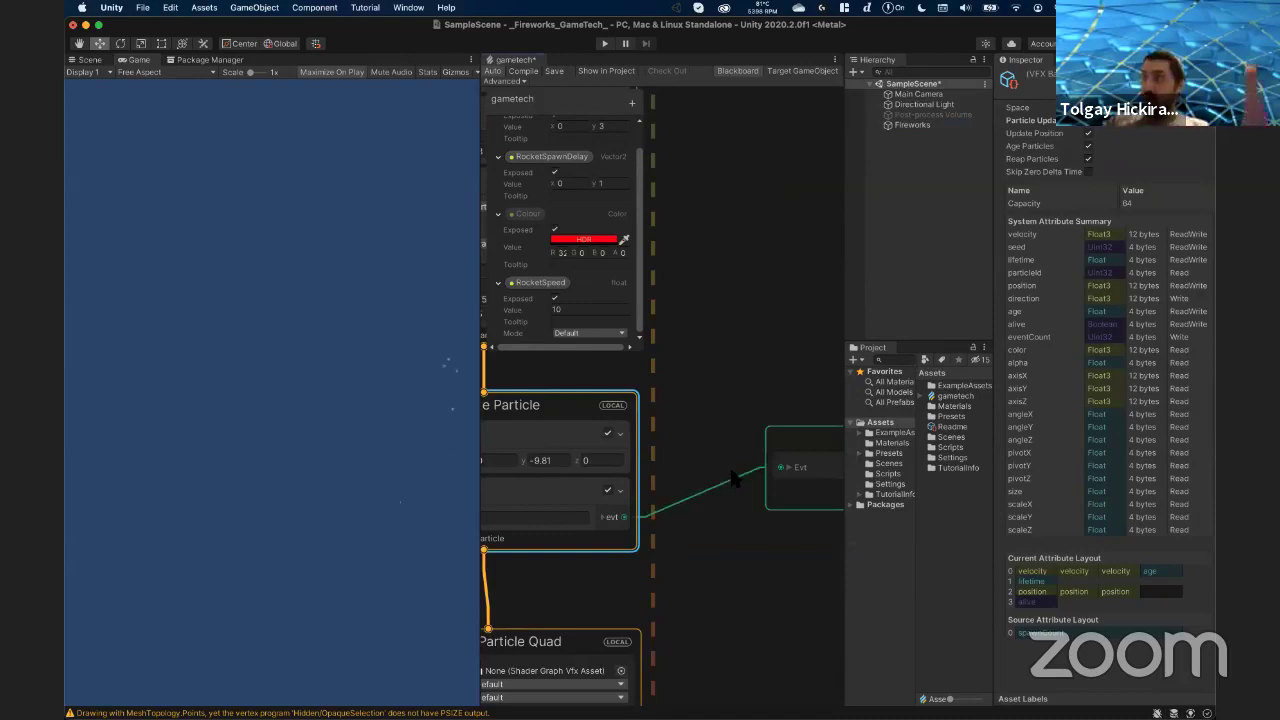
mouse_move(761, 538)
middle_mouse_down()
mouse_move(699, 512)
mouse_move(677, 527)
middle_mouse_up()
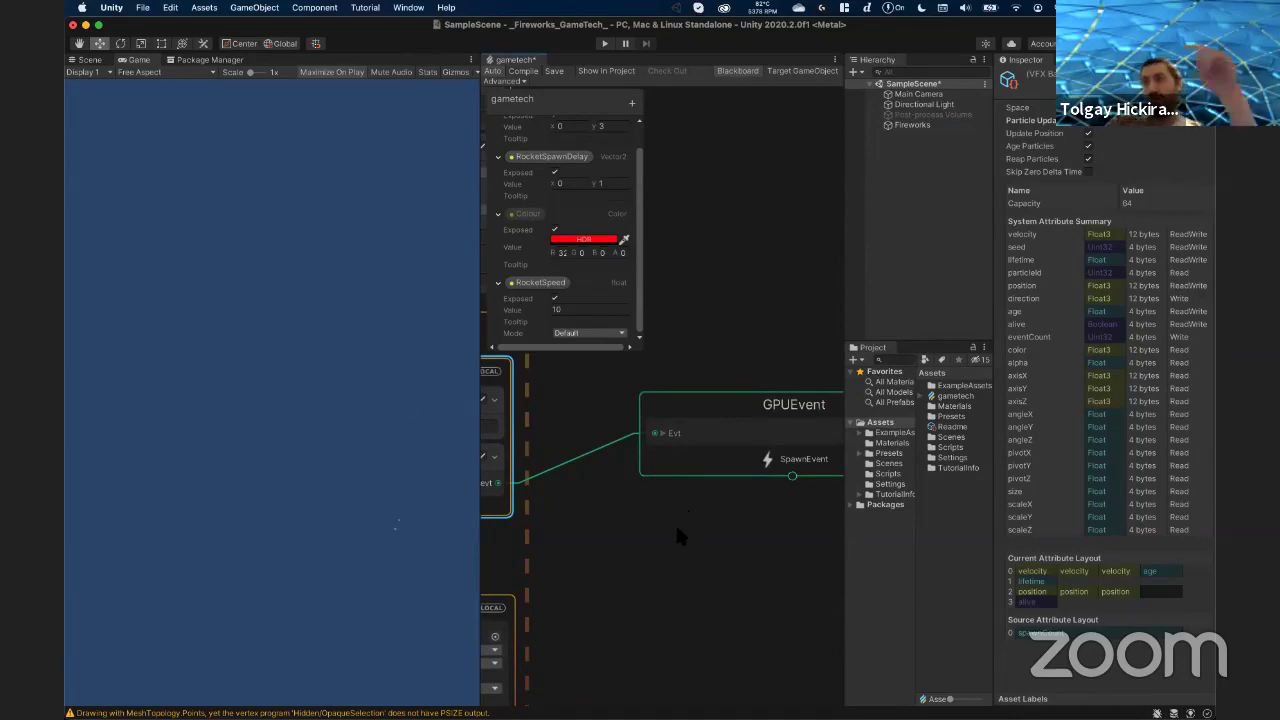
scroll(677, 528, "down", 2)
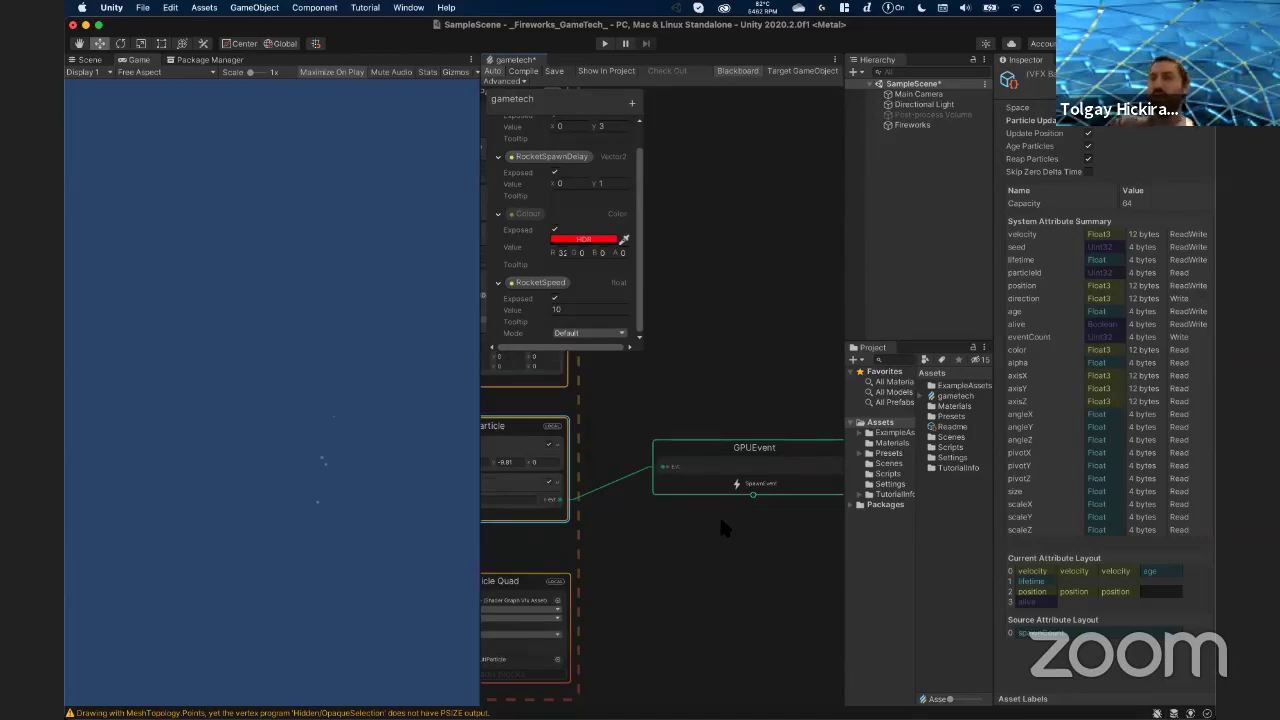
middle_click_drag(719, 514, 726, 552)
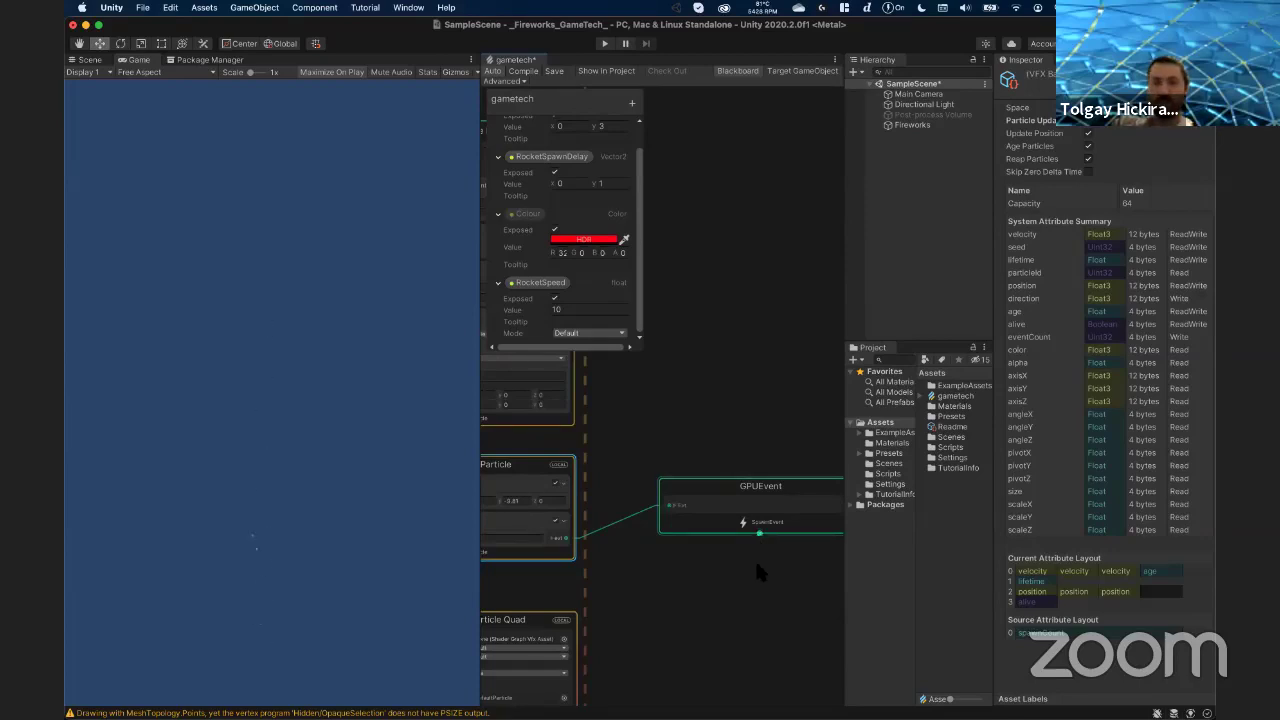
left_click_drag(765, 540, 757, 572)
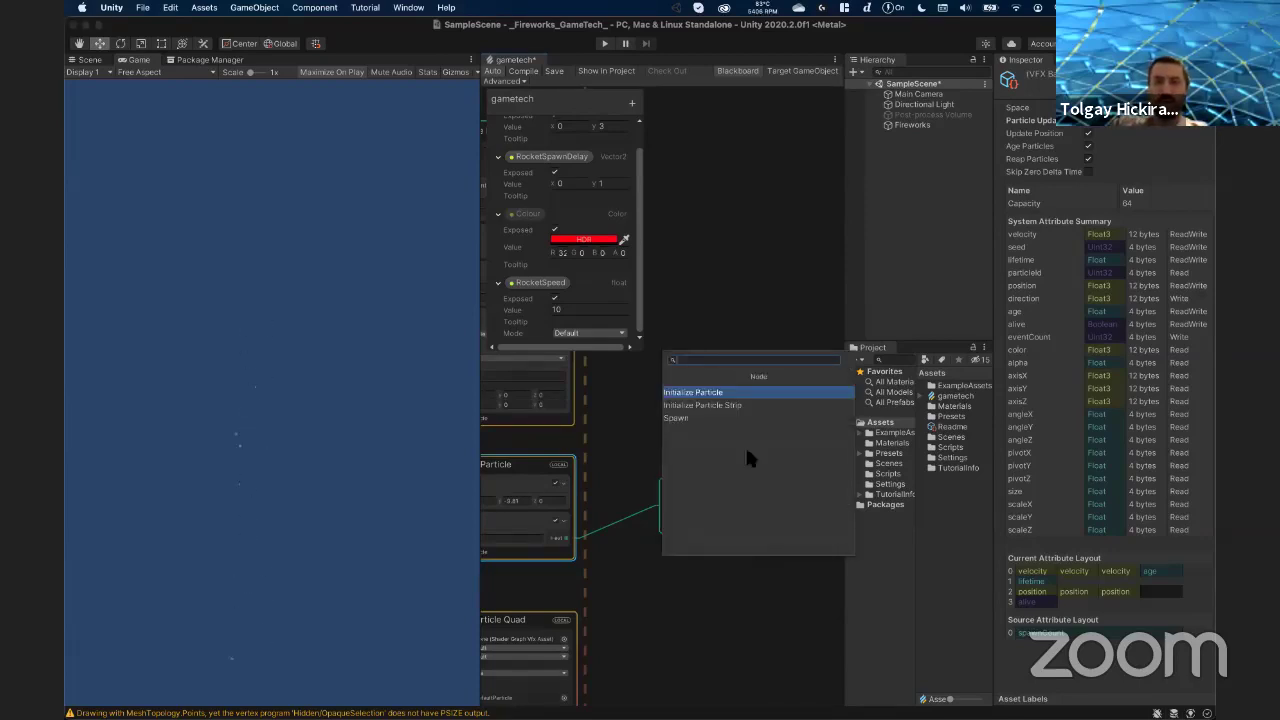
left_click(707, 392)
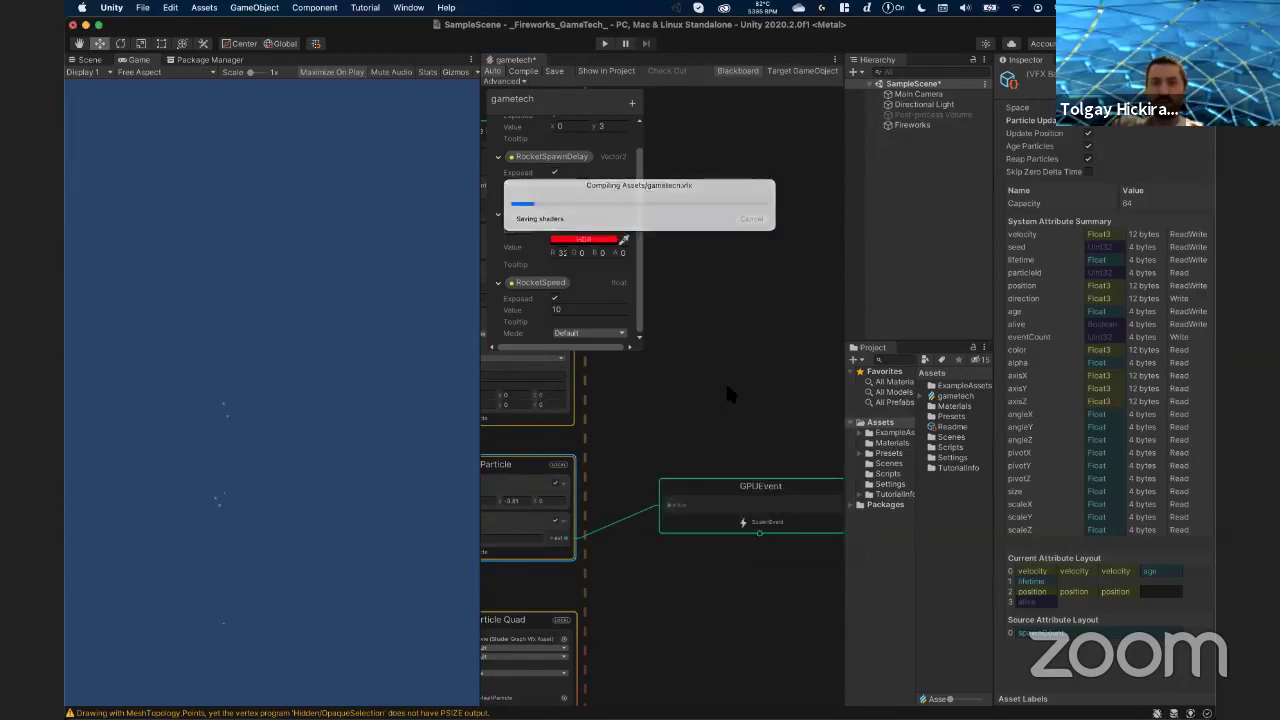
scroll(761, 540, "up", 3)
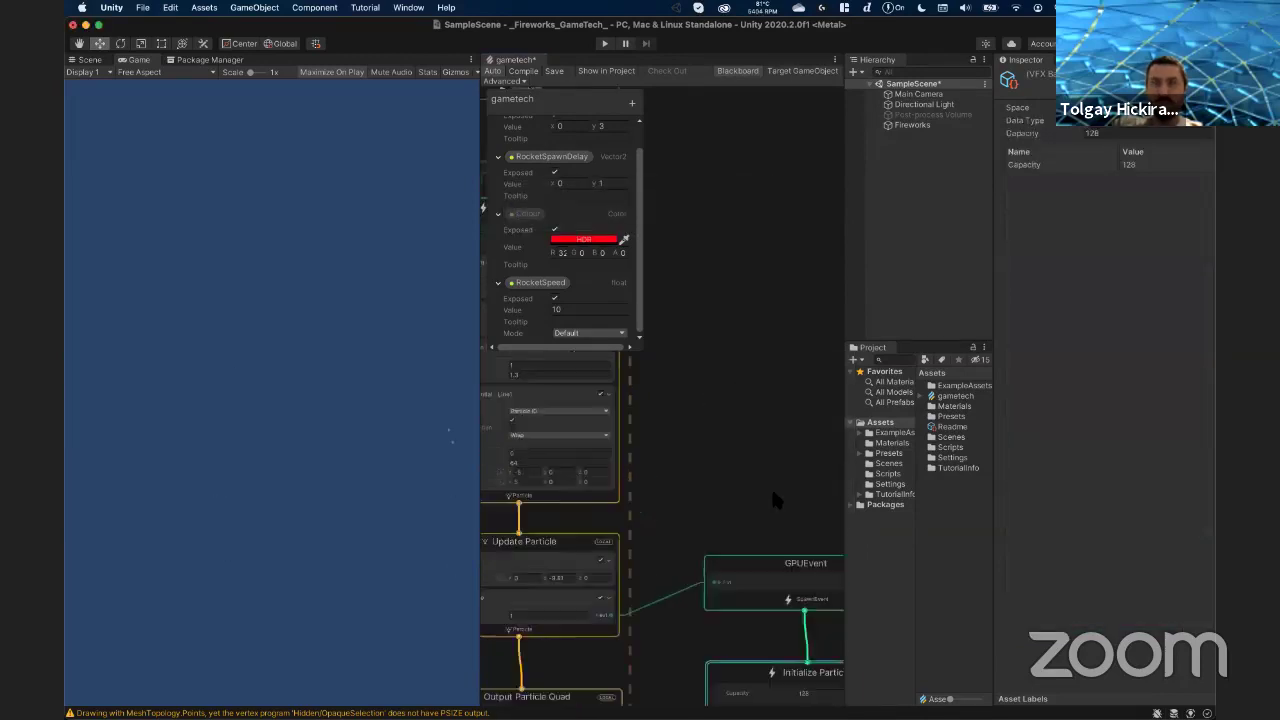
scroll(765, 450, "up", 3)
scroll(780, 430, "up", 5)
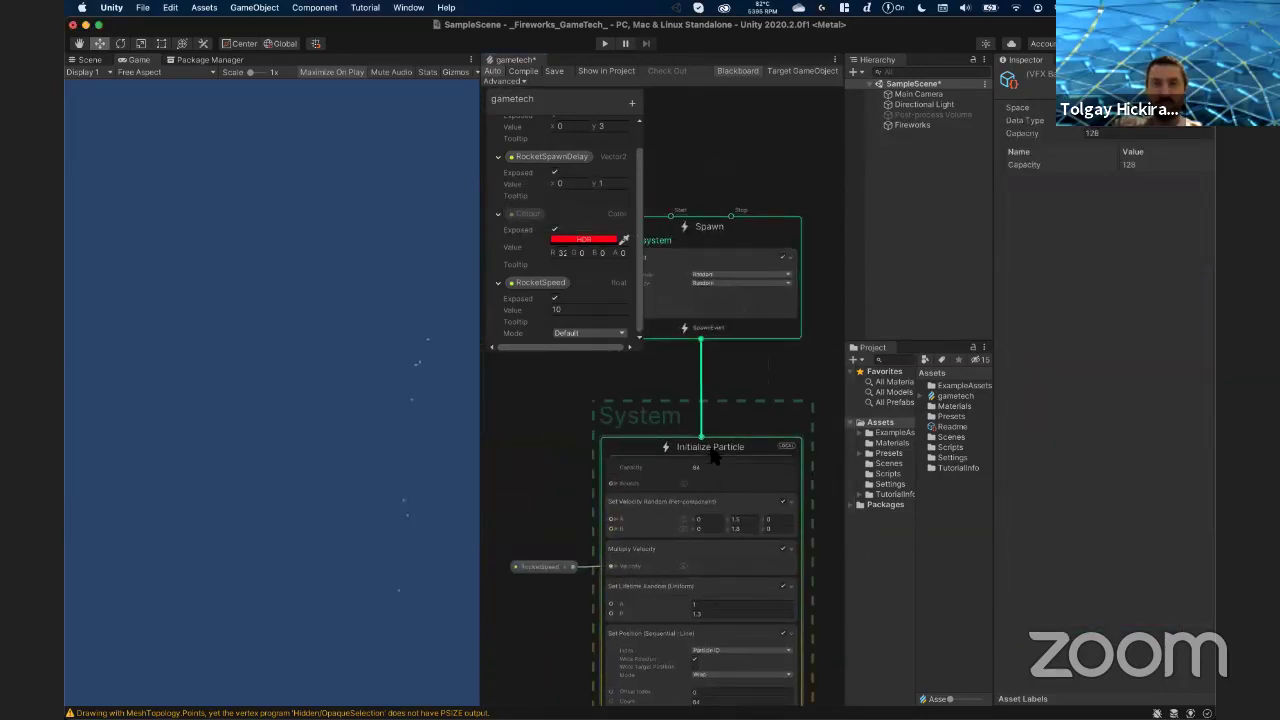
scroll(690, 462, "down", 2)
scroll(690, 462, "left", 2)
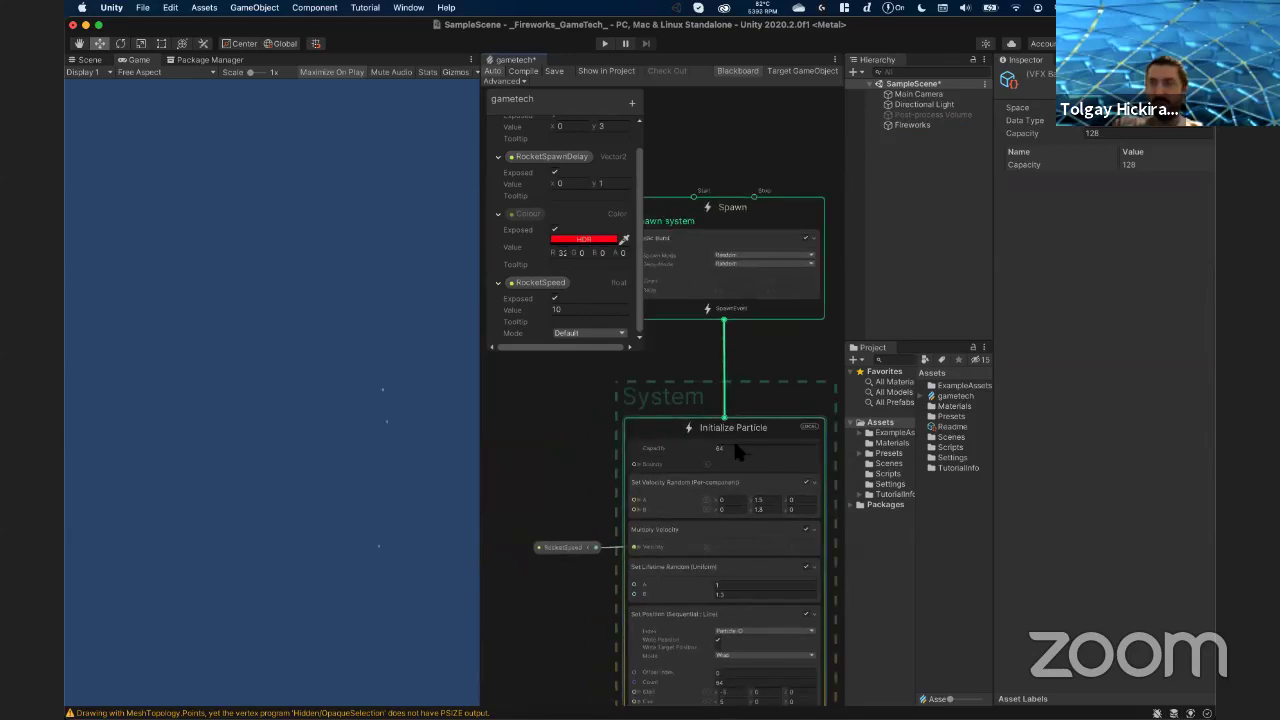
scroll(733, 450, "down", 5)
scroll(733, 504, "right", 5)
scroll(733, 480, "down", 2)
scroll(733, 480, "right", 1)
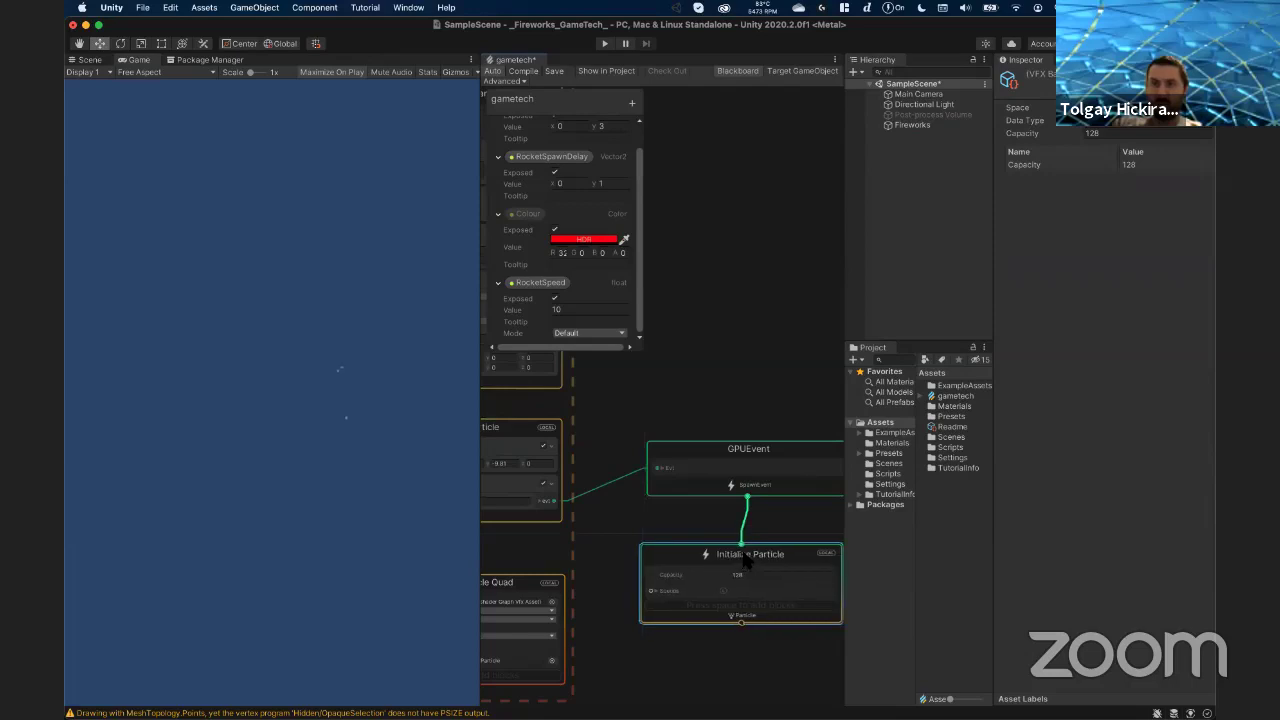
left_click_drag(748, 565, 755, 555)
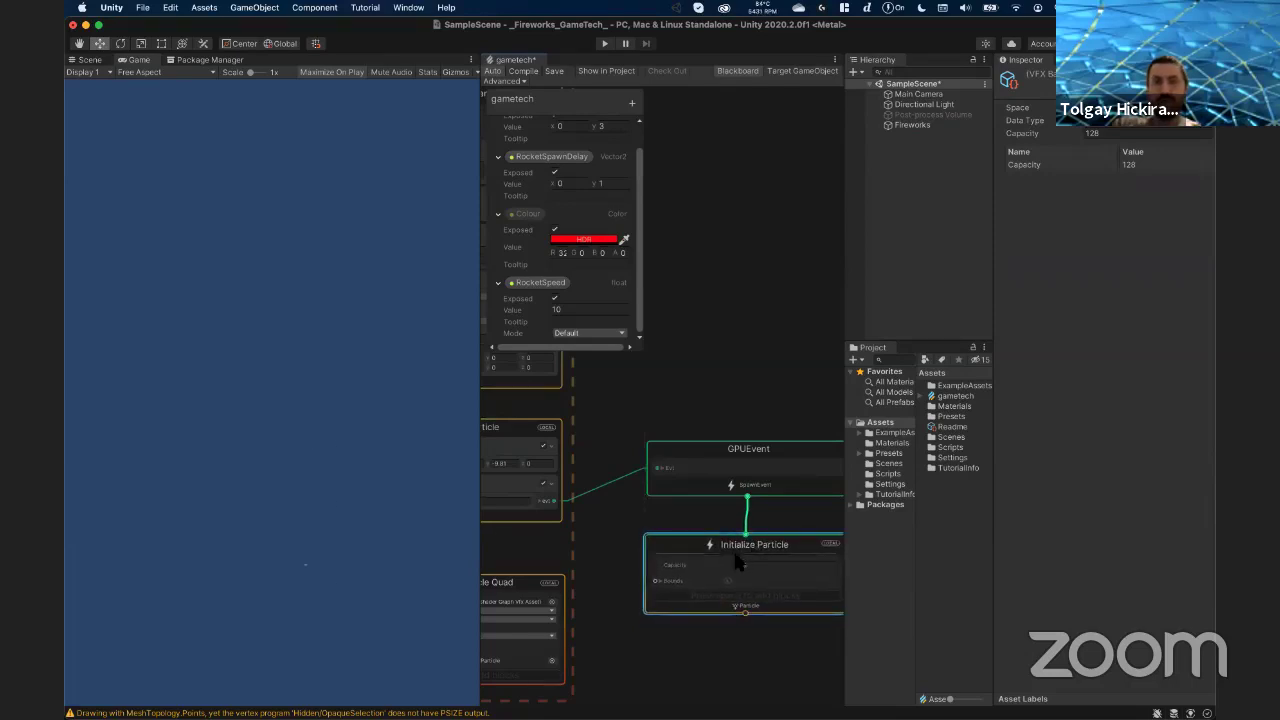
- Set the explosion system's Initialize Particle capacity to 256
left_click(767, 566)
type("256")
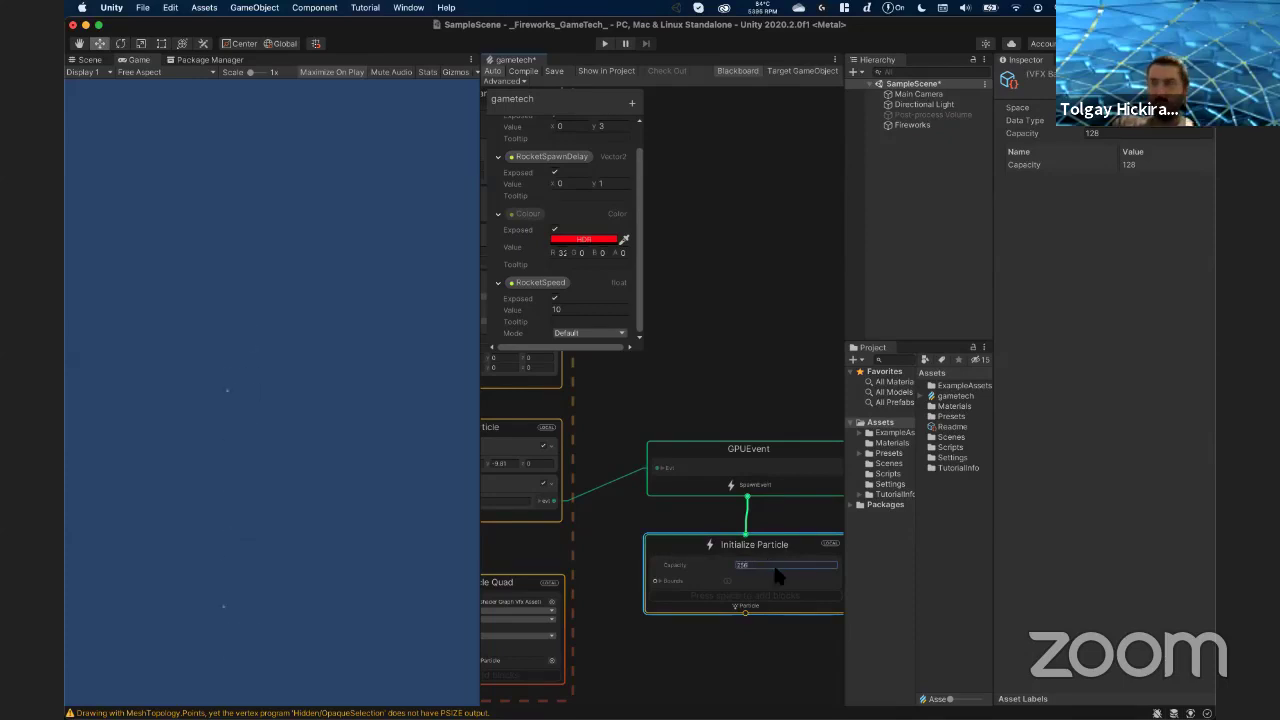
scroll(753, 585, "up", 5)
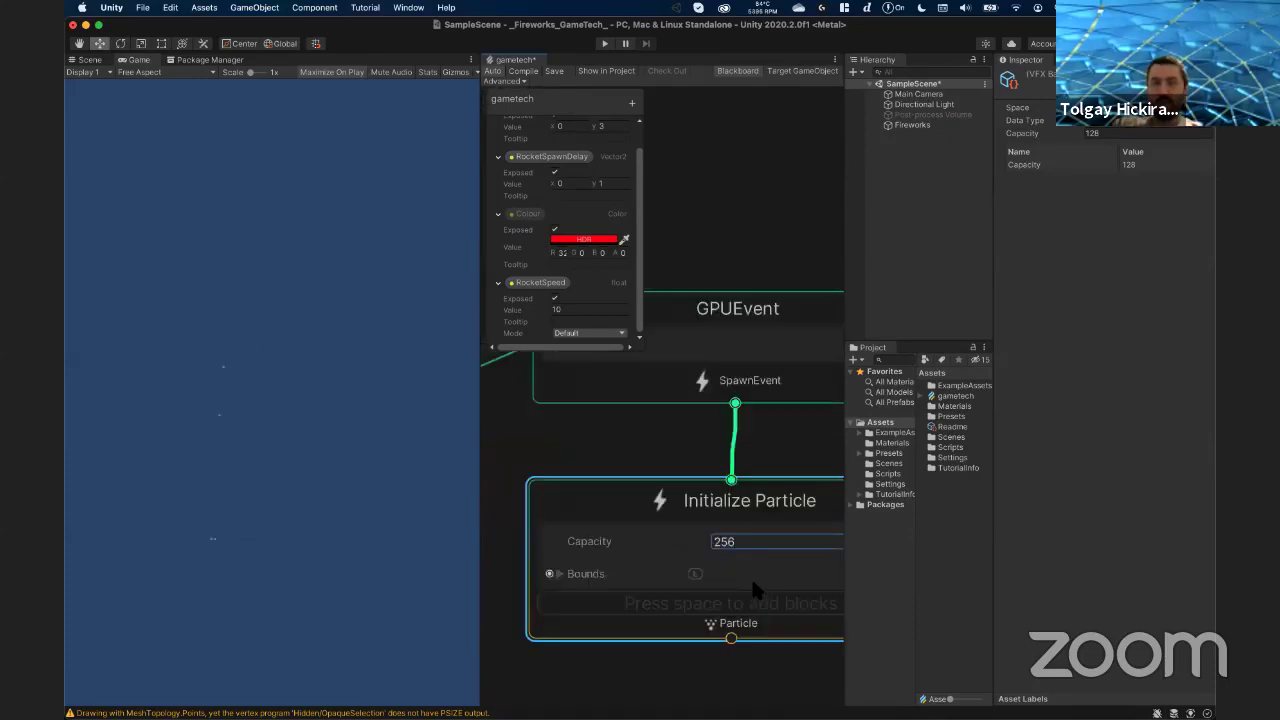
scroll(739, 553, "down", 1)
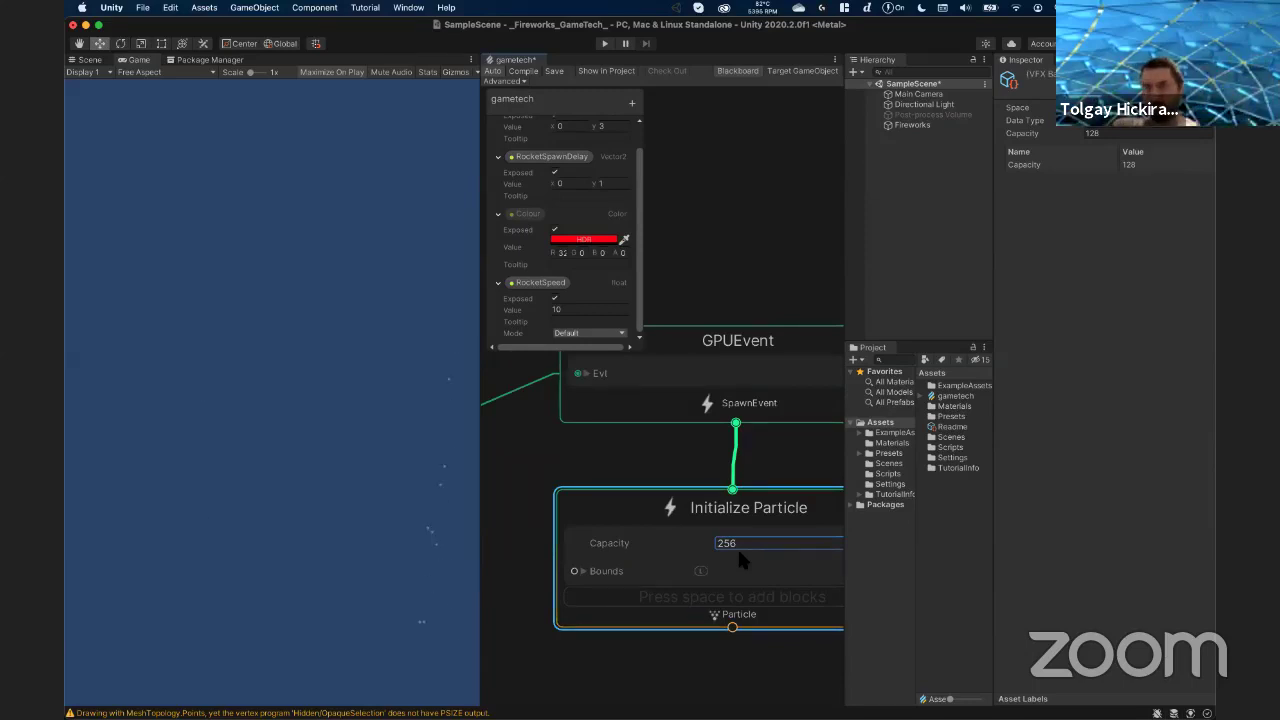
scroll(740, 556, "down", 2)
scroll(740, 556, "down", 3)
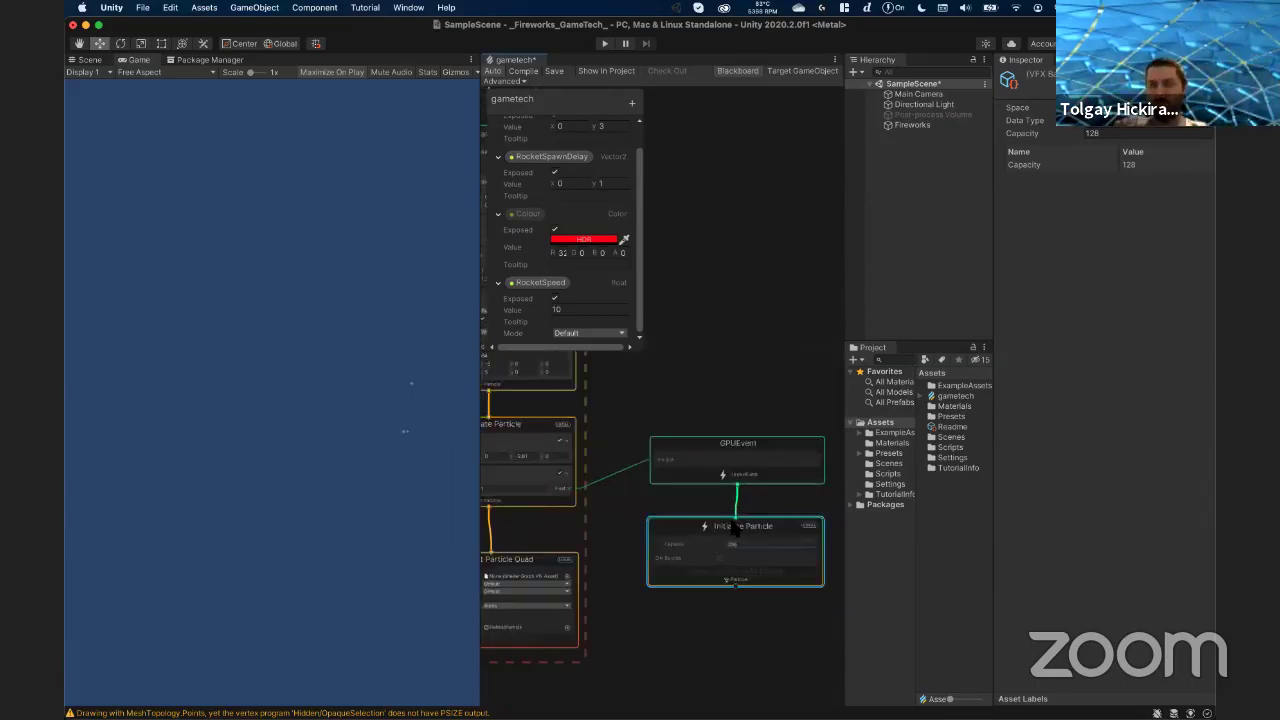
middle_click_drag(735, 478, 719, 452)
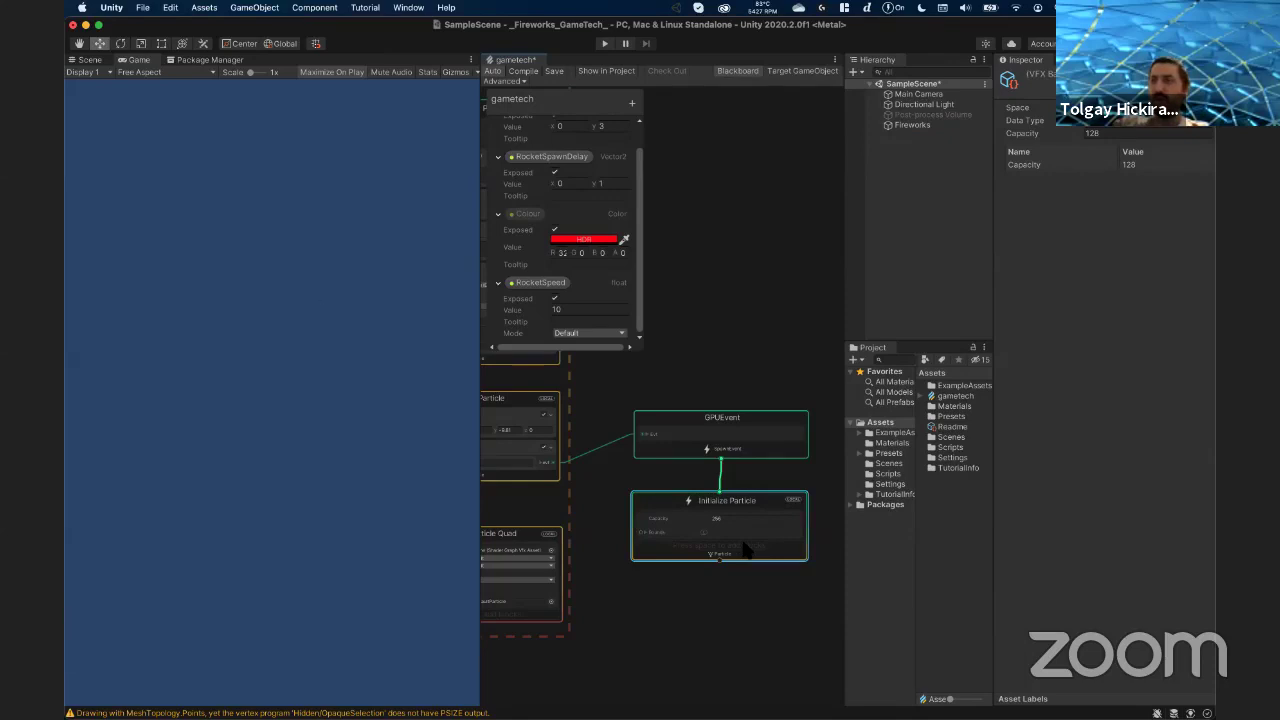
- Add Set Lifetime Random (Uniform) to the explosion's Initialize Particle with A 1.5 and B 2
key("space")
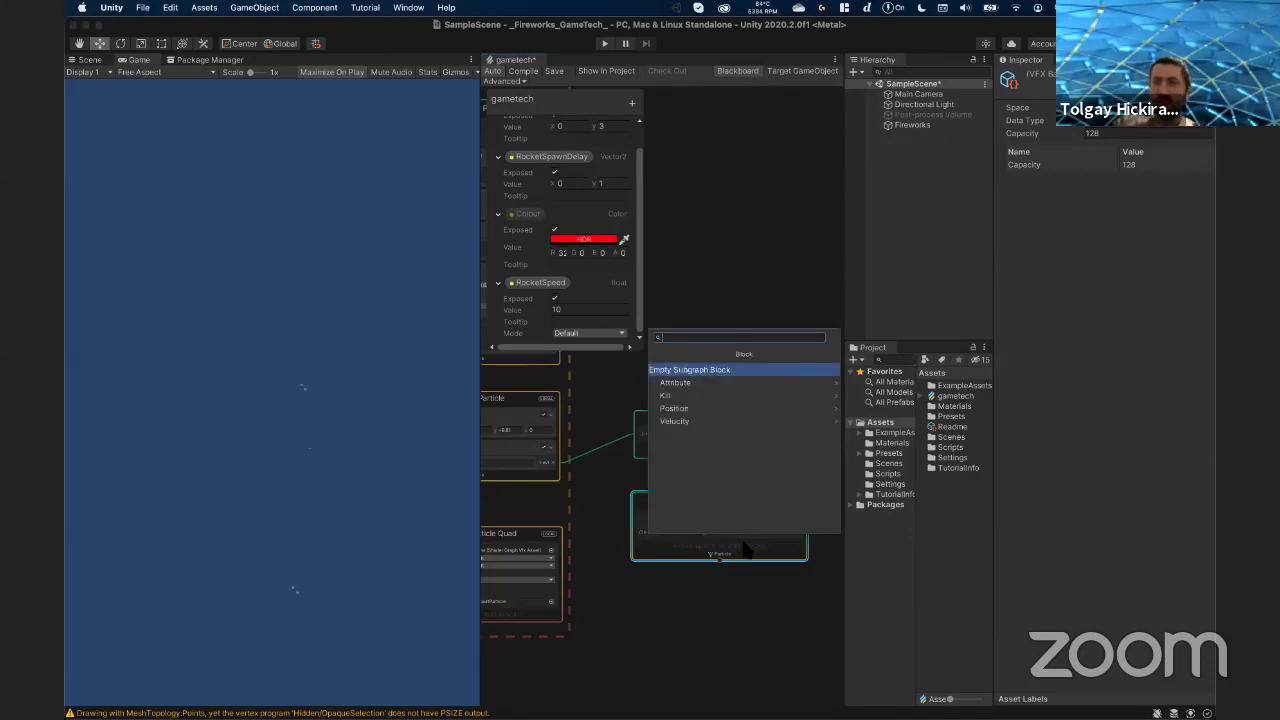
type("lifetime")
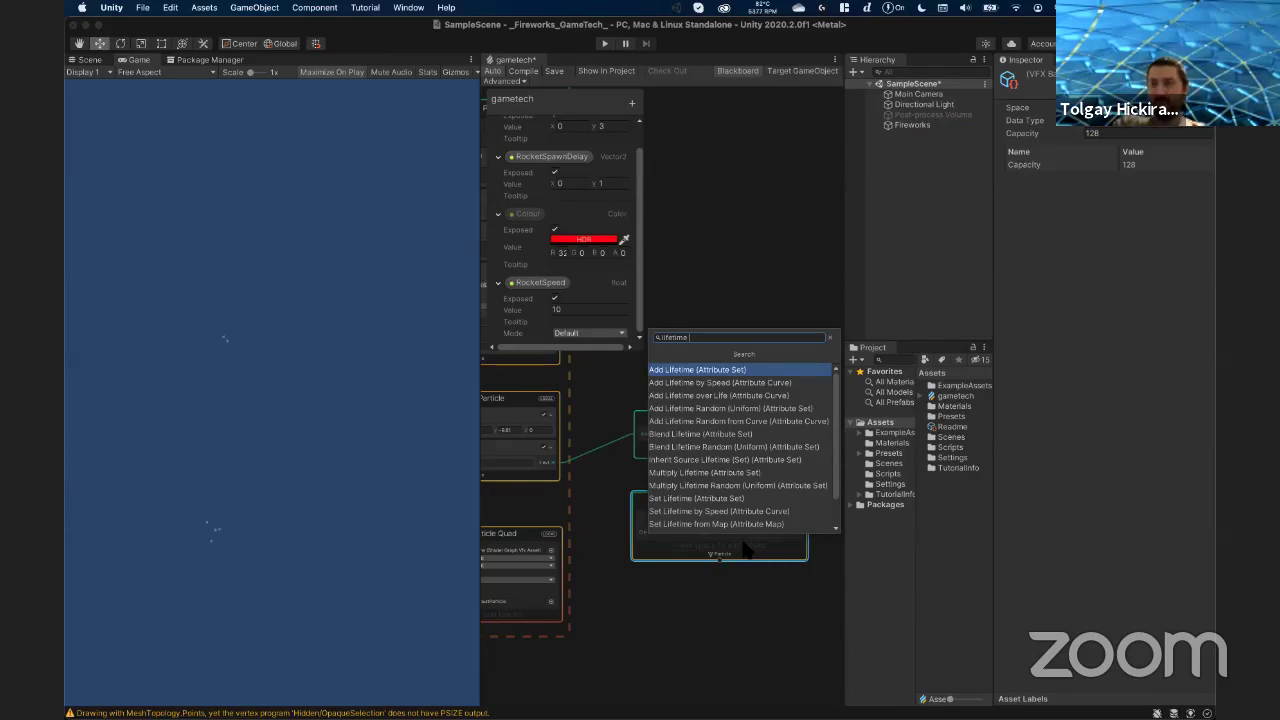
type("se")
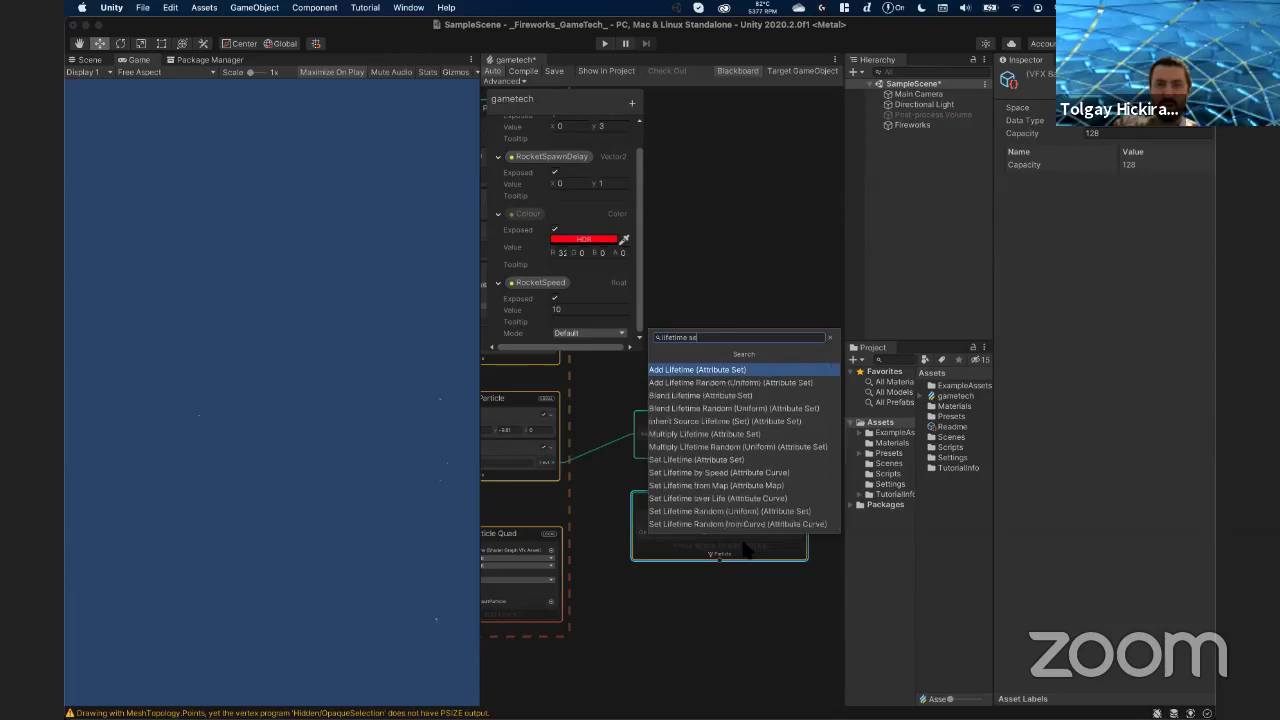
type("t ran")
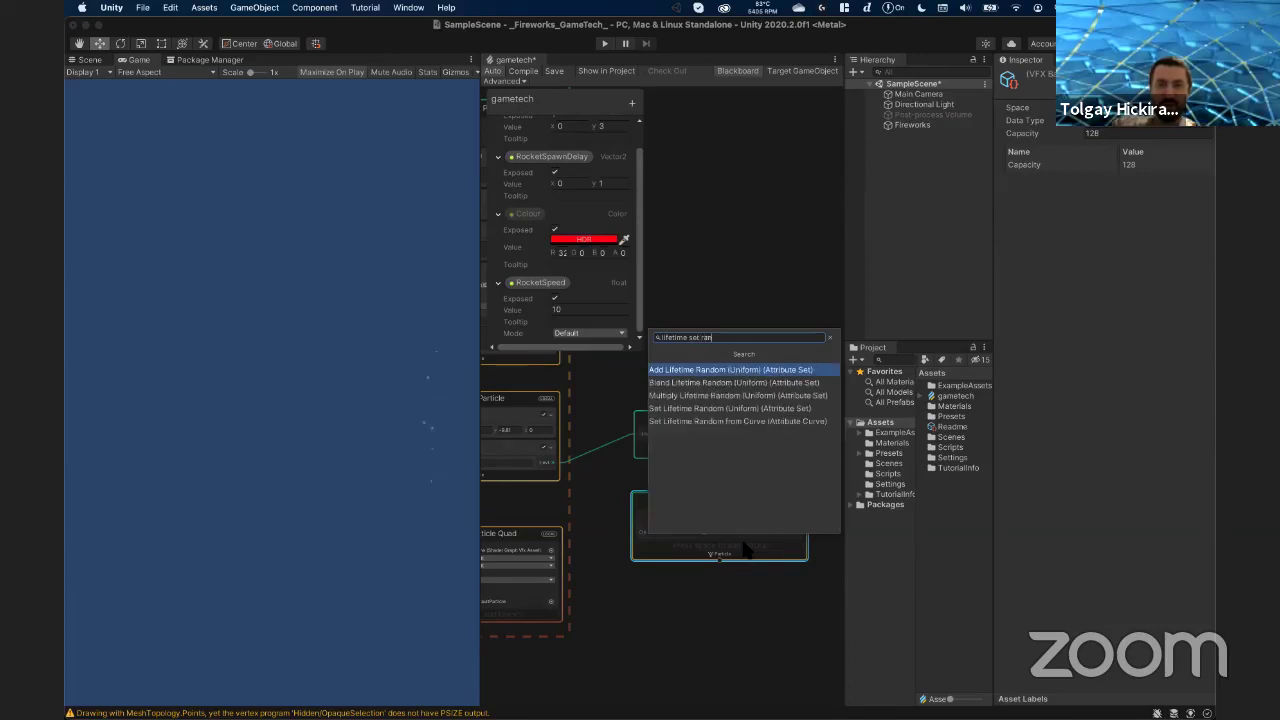
left_click(735, 409)
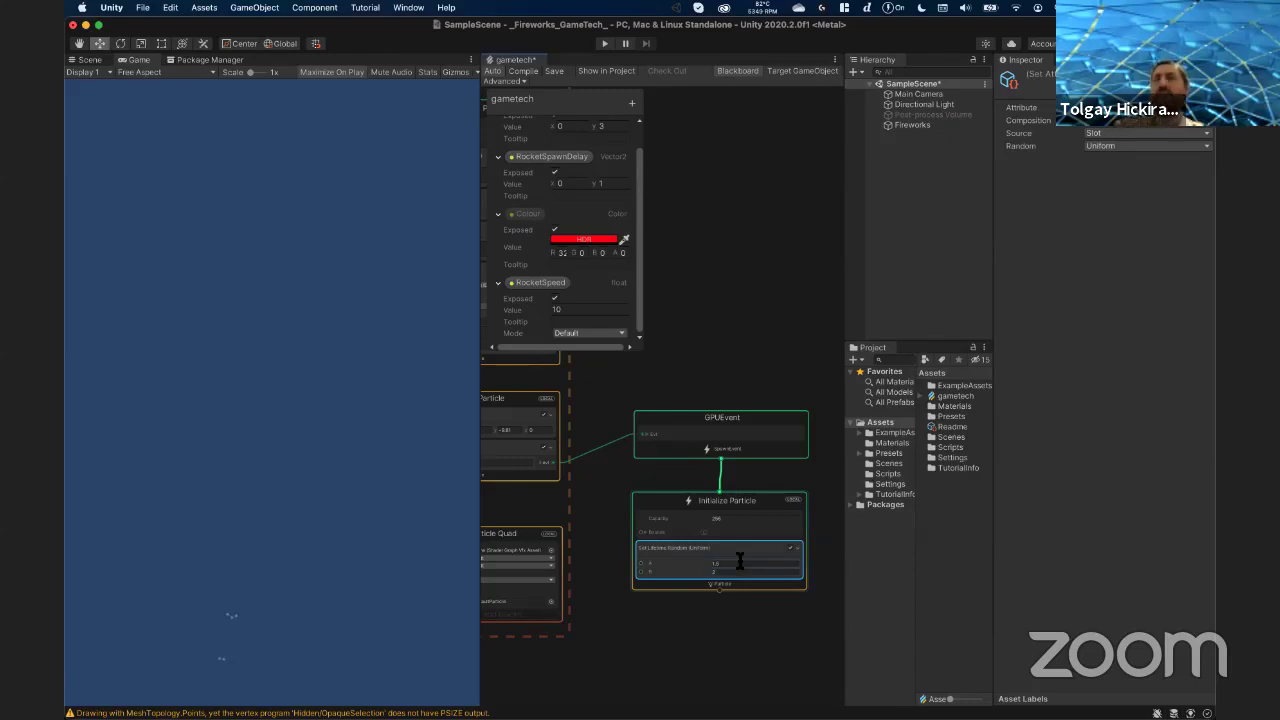
left_click(676, 590)
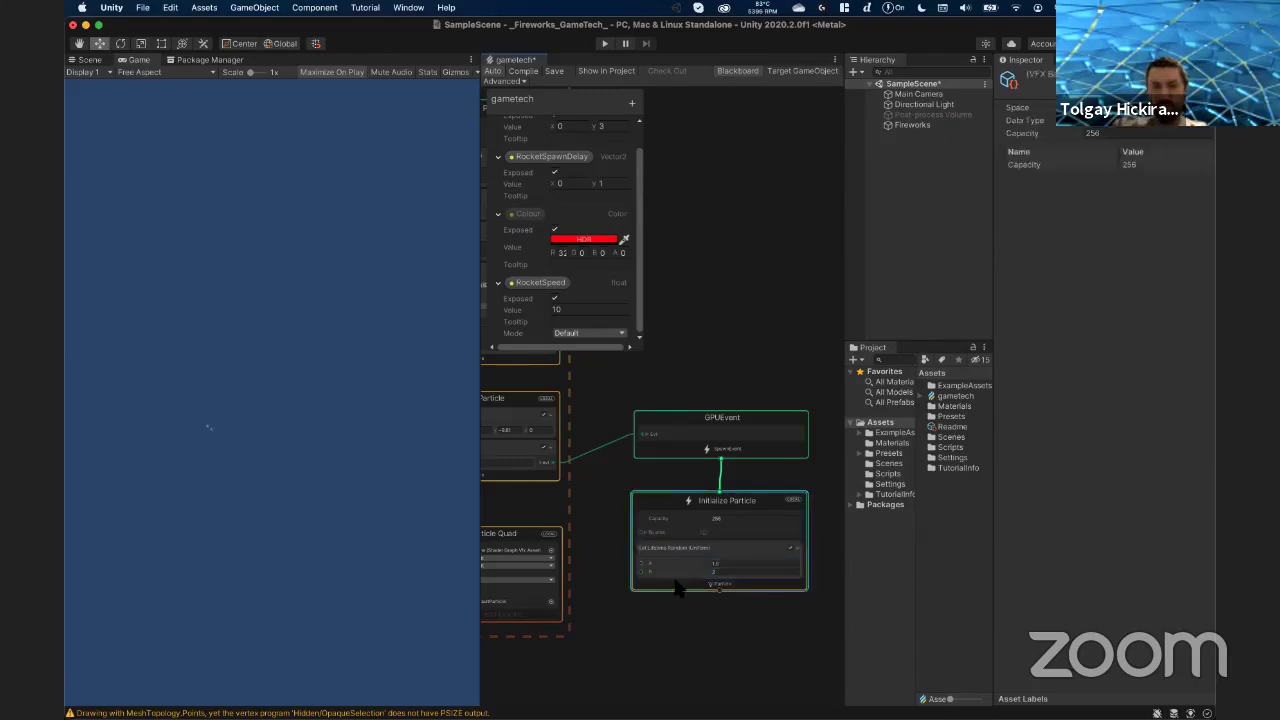
scroll(680, 588, "down", 3)
scroll(680, 588, "up", 5)
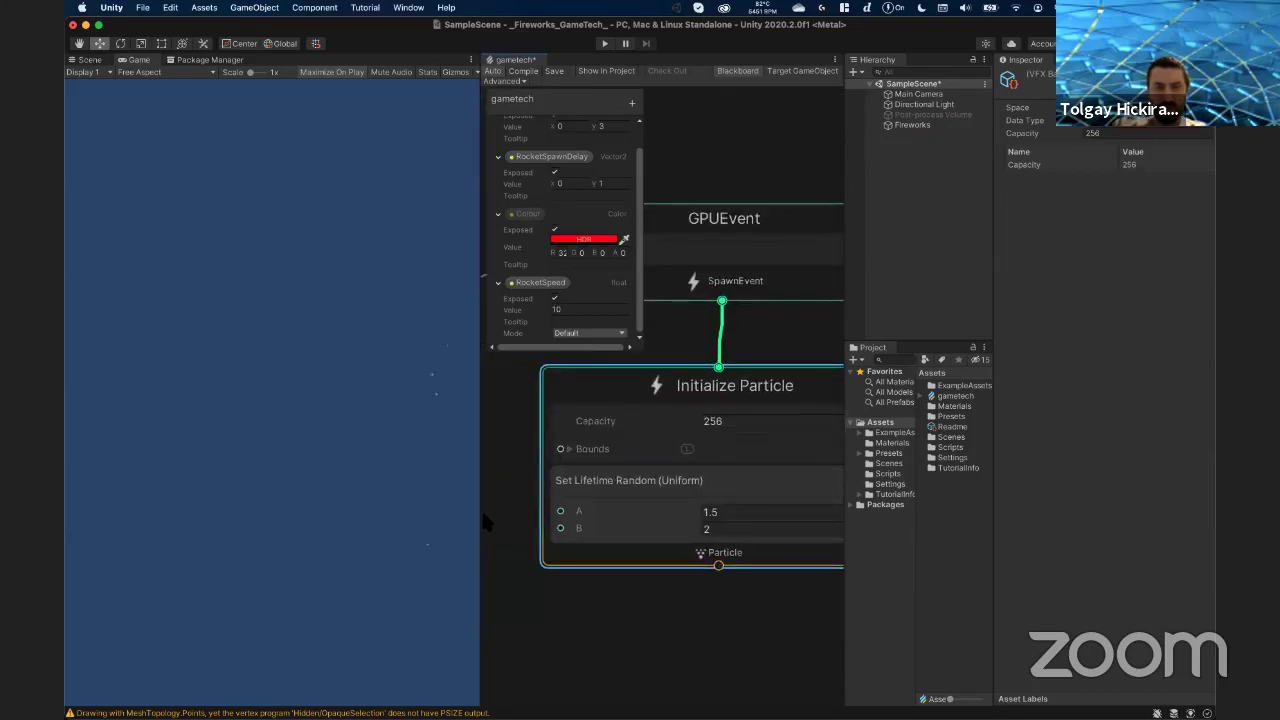
left_click_drag(485, 518, 360, 505)
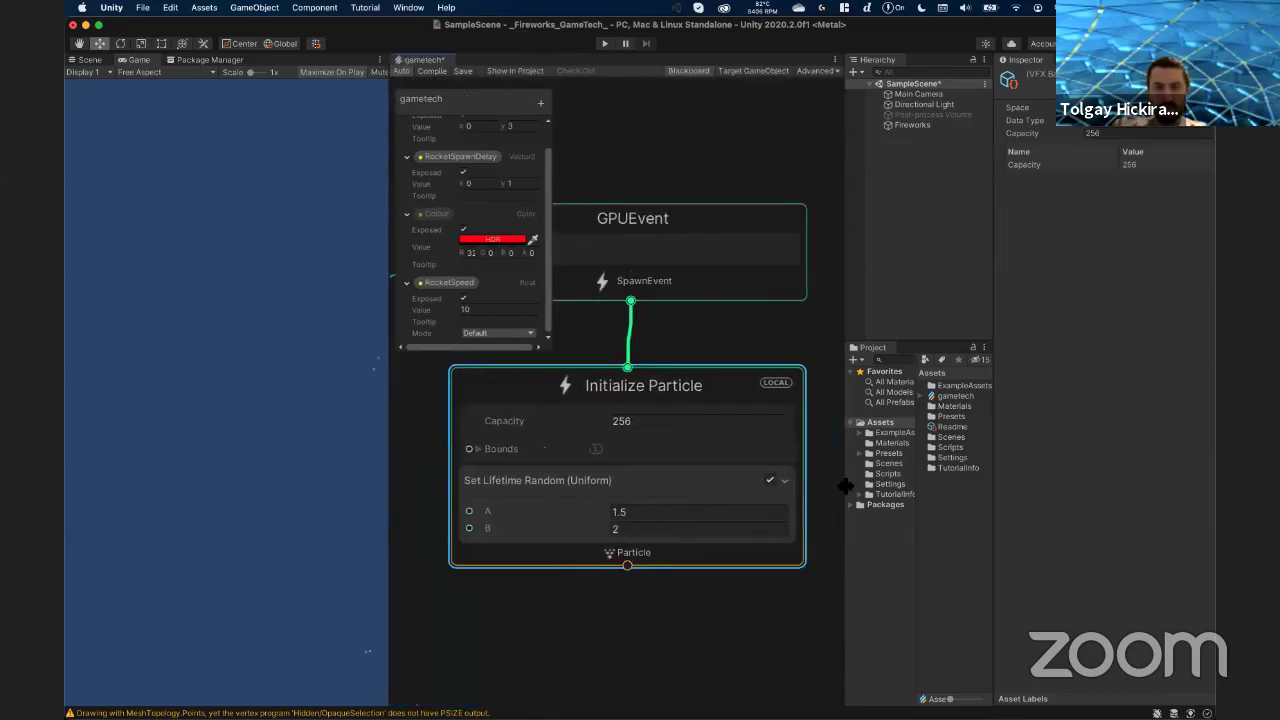
left_click_drag(845, 486, 890, 486)
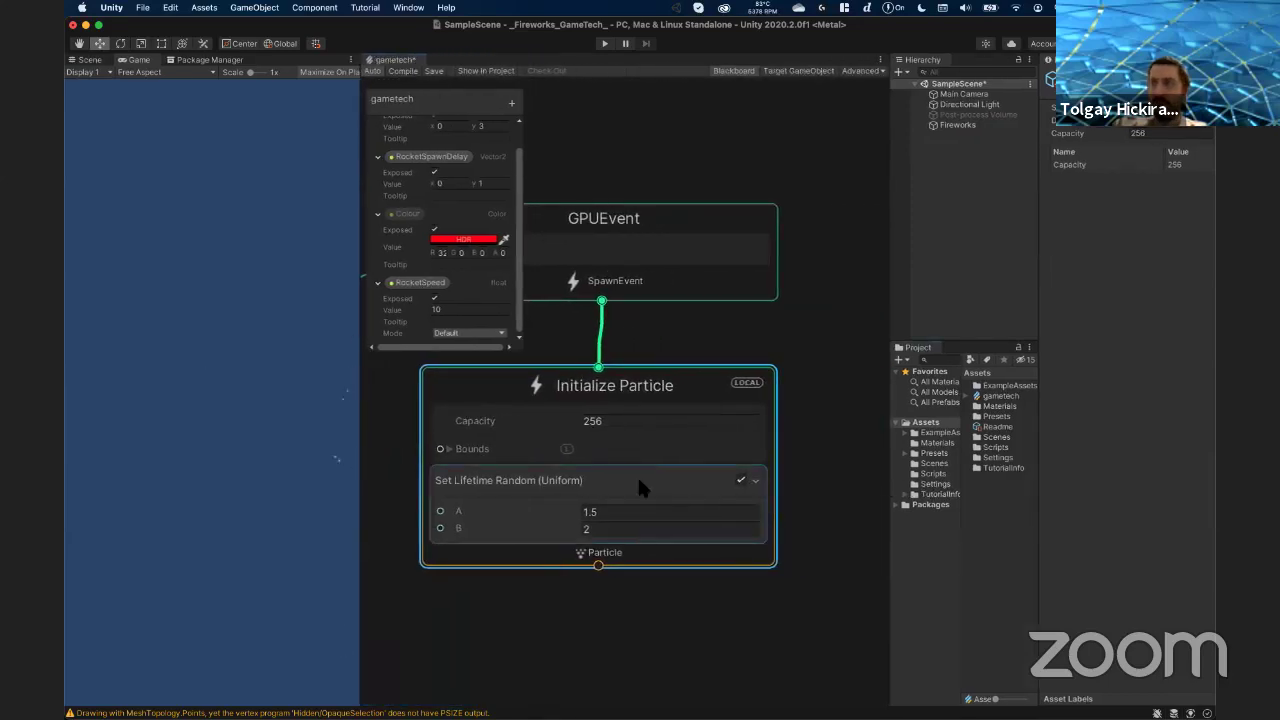
left_click_drag(660, 390, 678, 380)
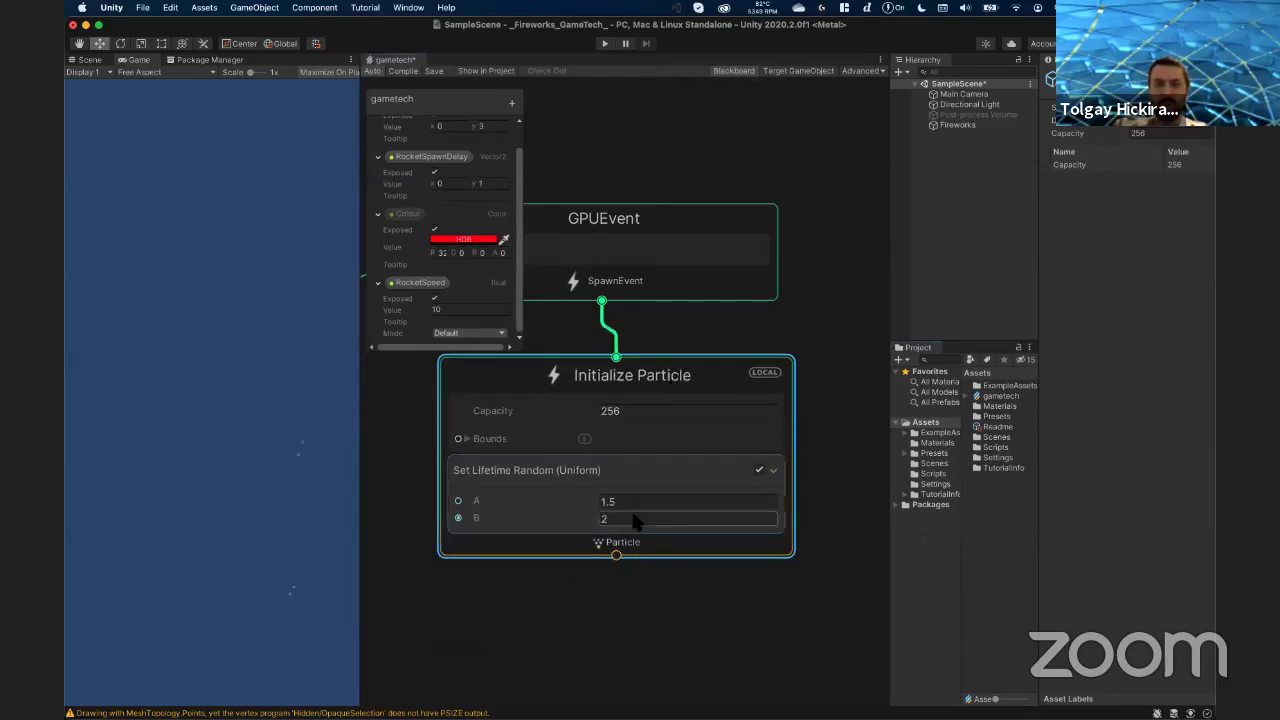
- Add a Set Velocity Random (Per-component) block to the explosion's Initialize Particle
key("space")
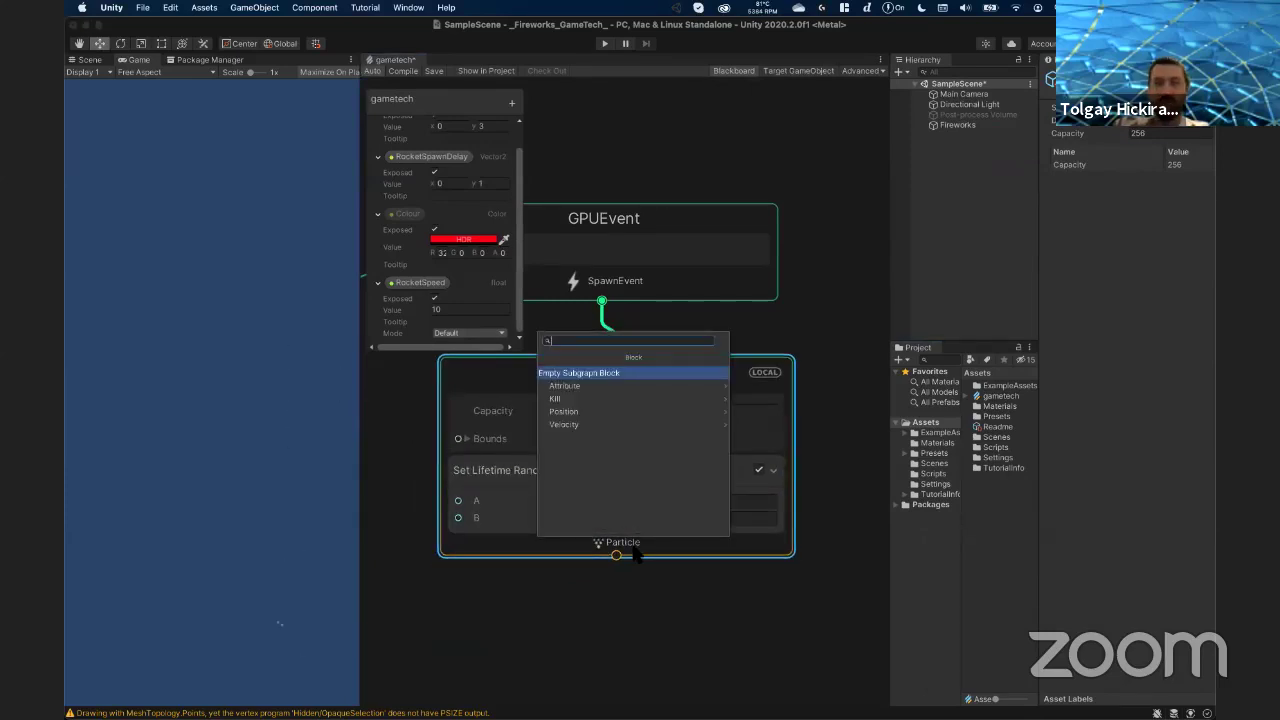
type("set")
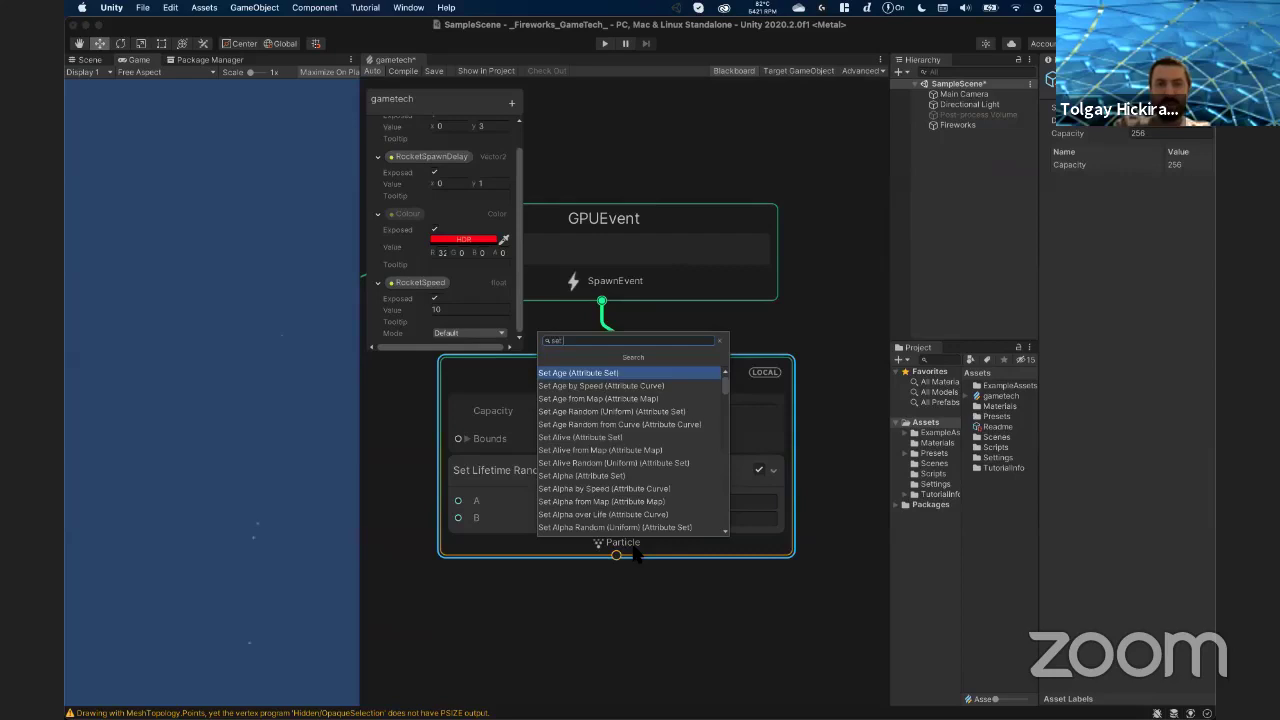
type(" velocity ")
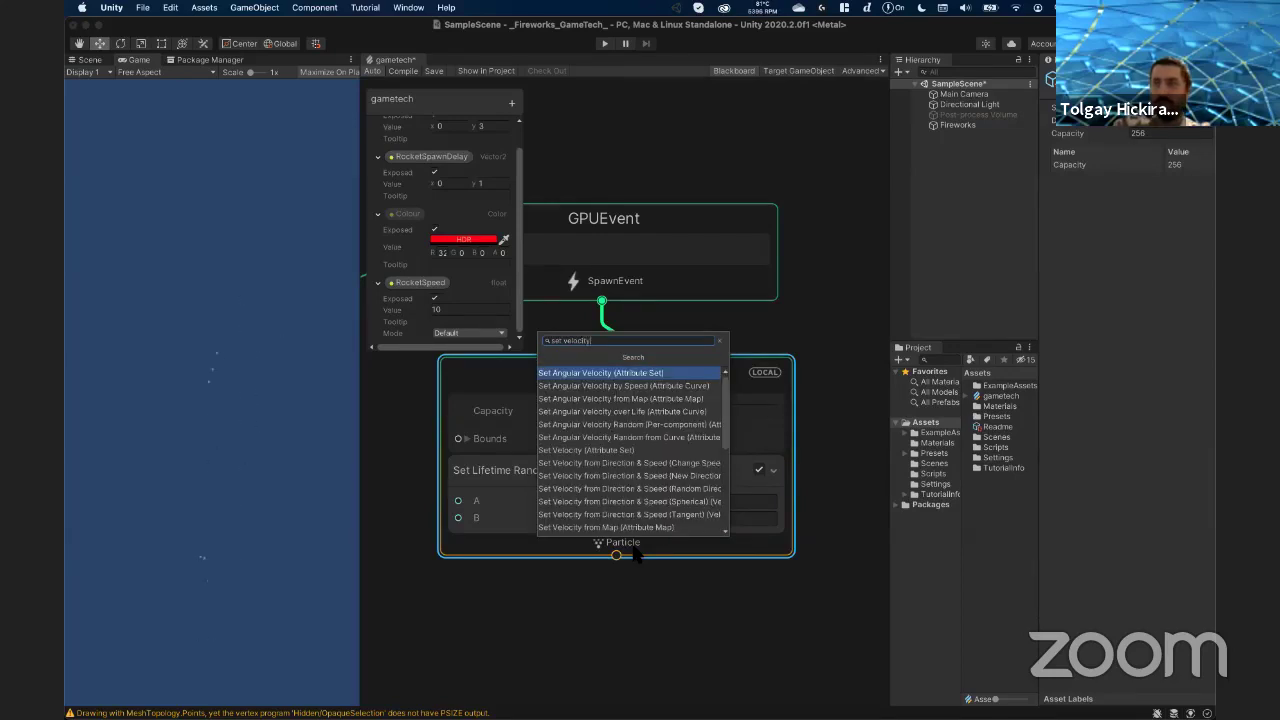
type("random")
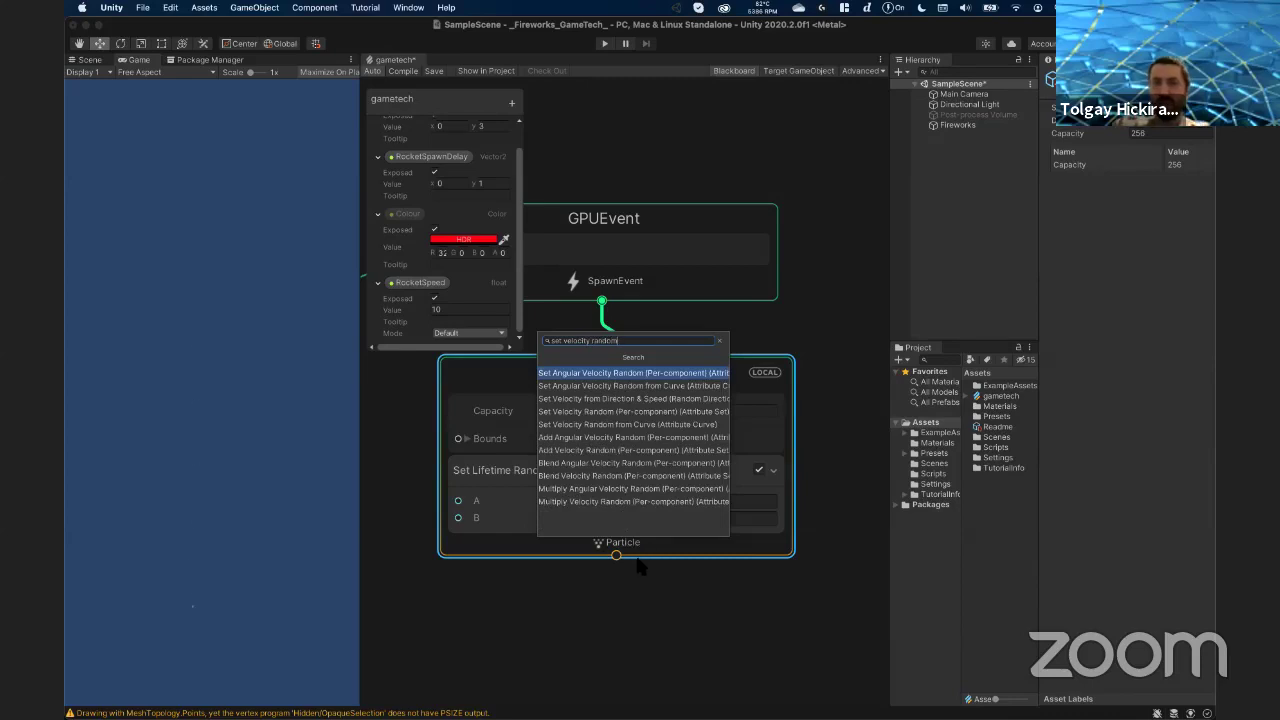
left_click(632, 412)
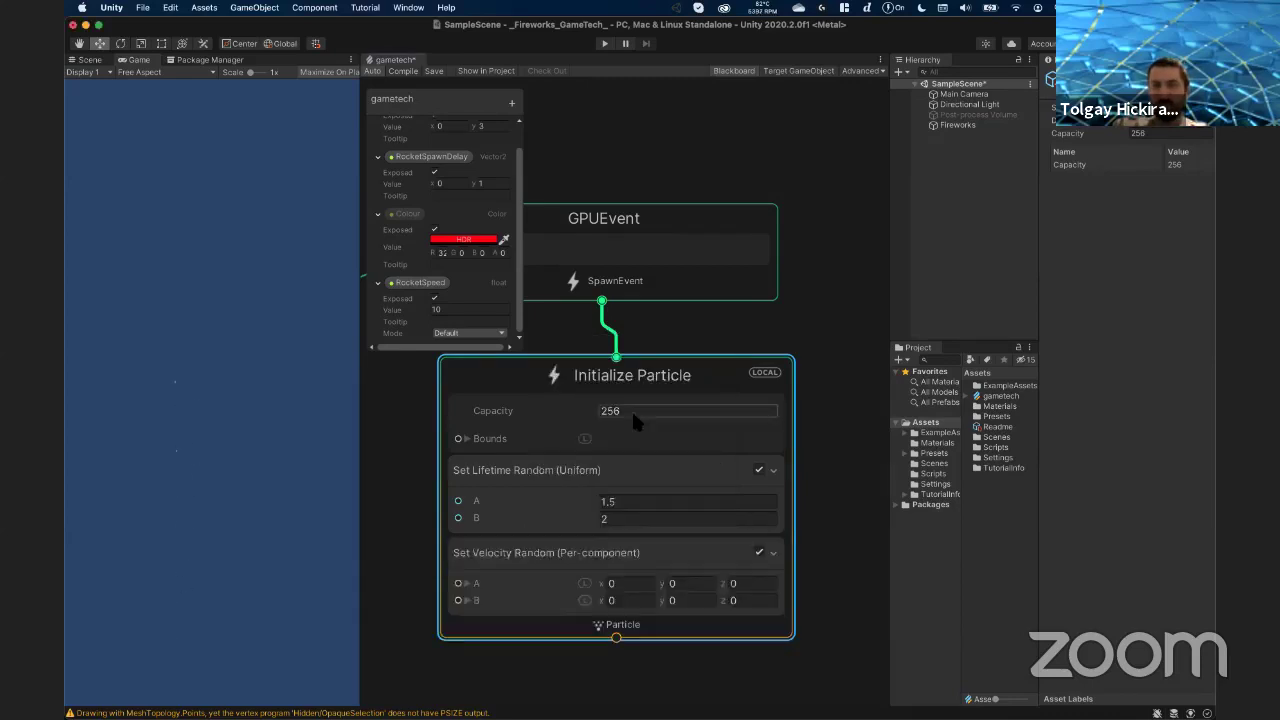
- Set the random velocity range to A (-1, -1, -1) and B (1, 1, 1)
left_click(628, 584)
type("-1")
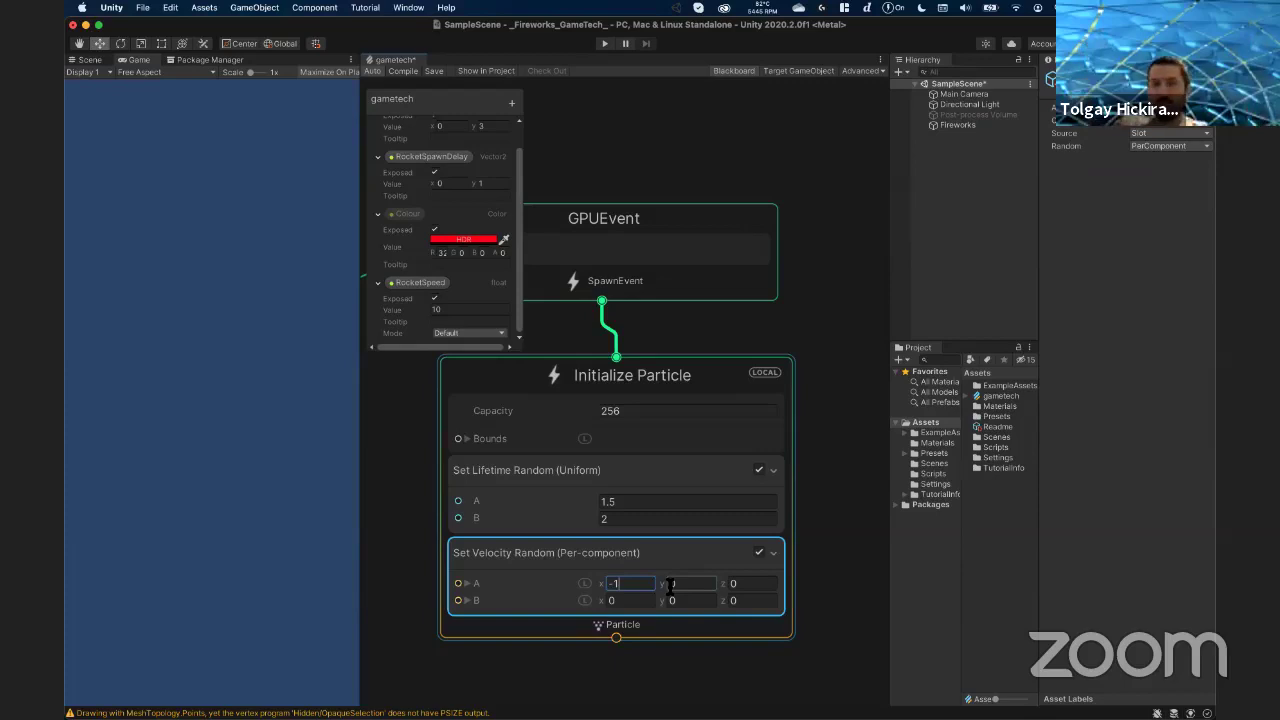
left_click(671, 586)
type("2")
key("Tab")
type("-")
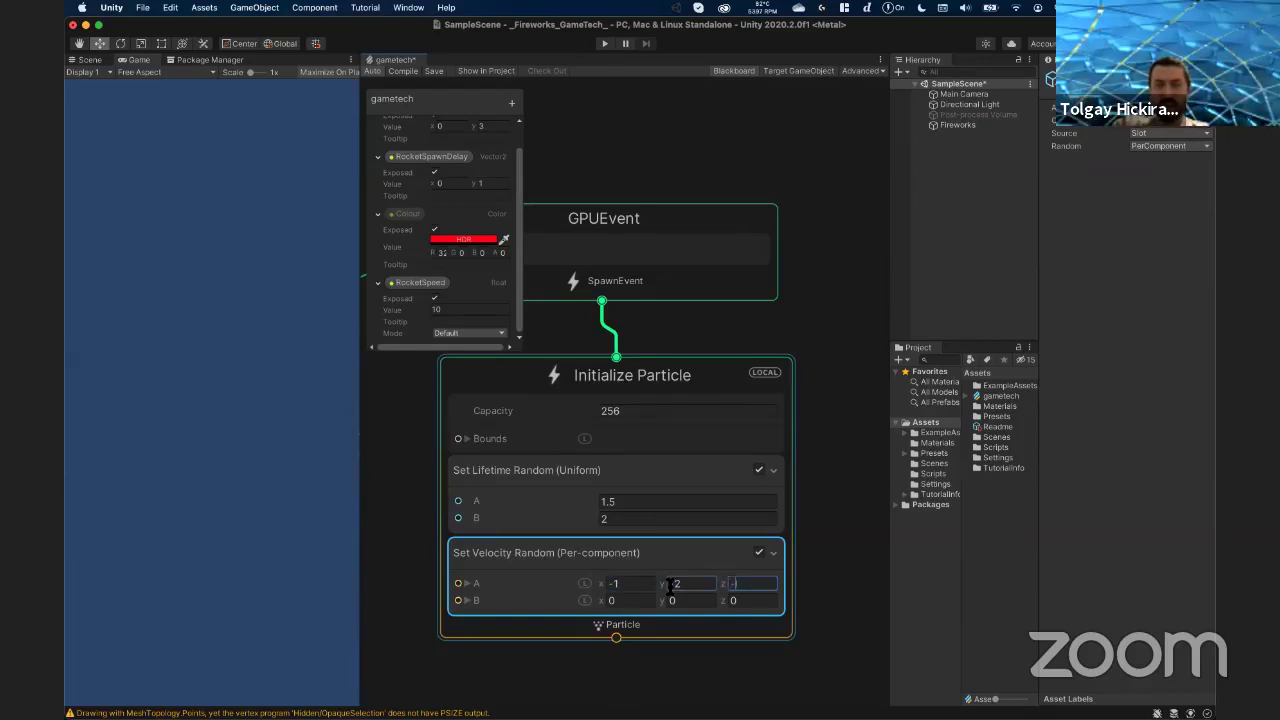
left_click(702, 587)
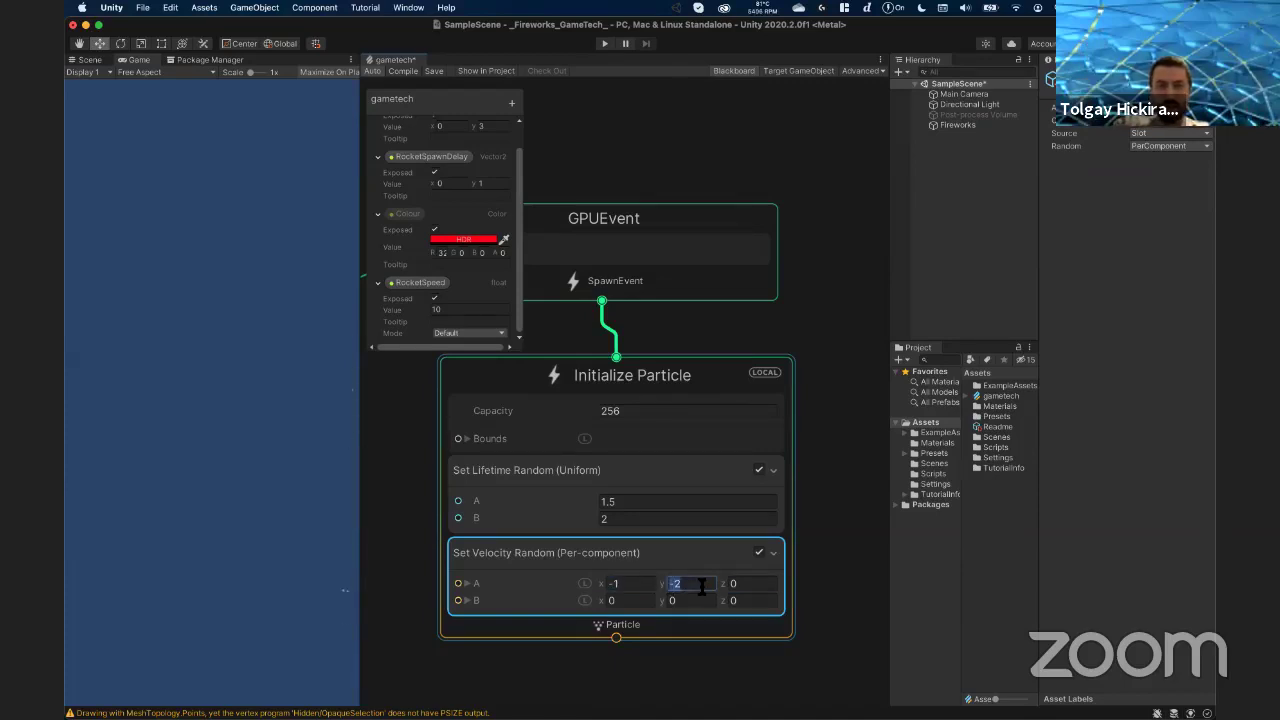
type("-1")
key("Tab")
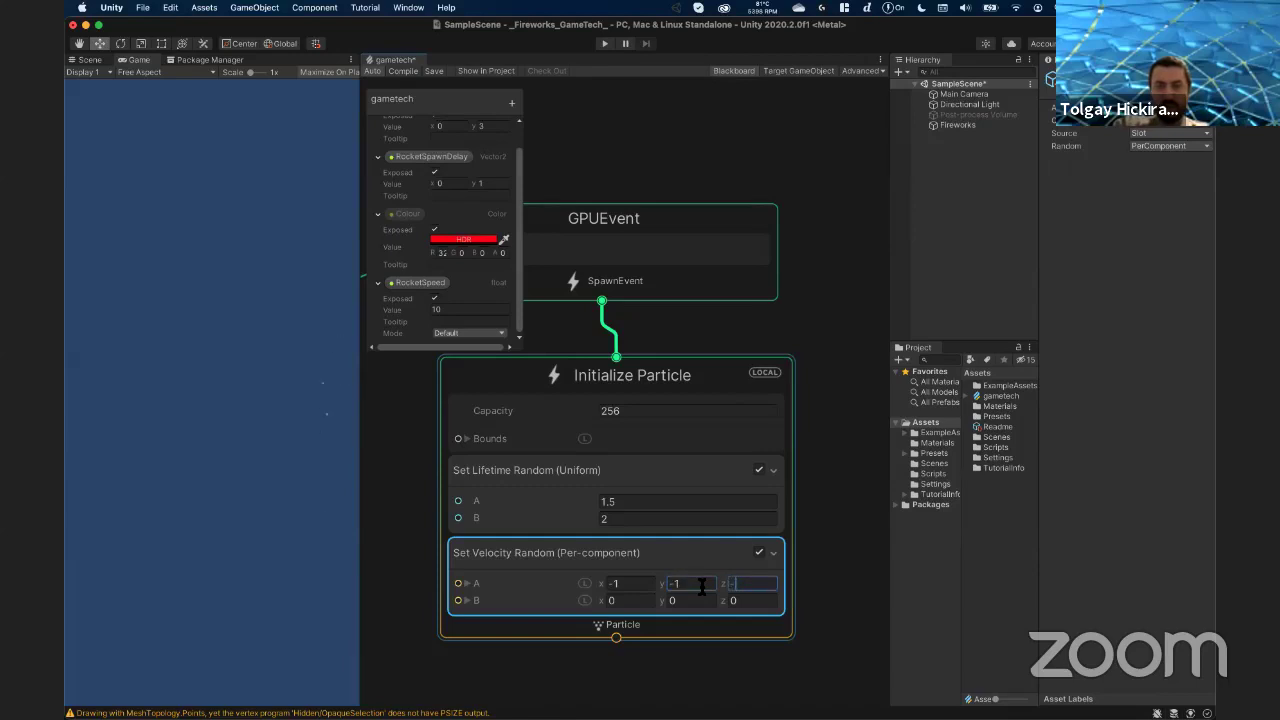
type("1")
key("Tab")
key("Tab")
type("1")
key("Tab")
type("1")
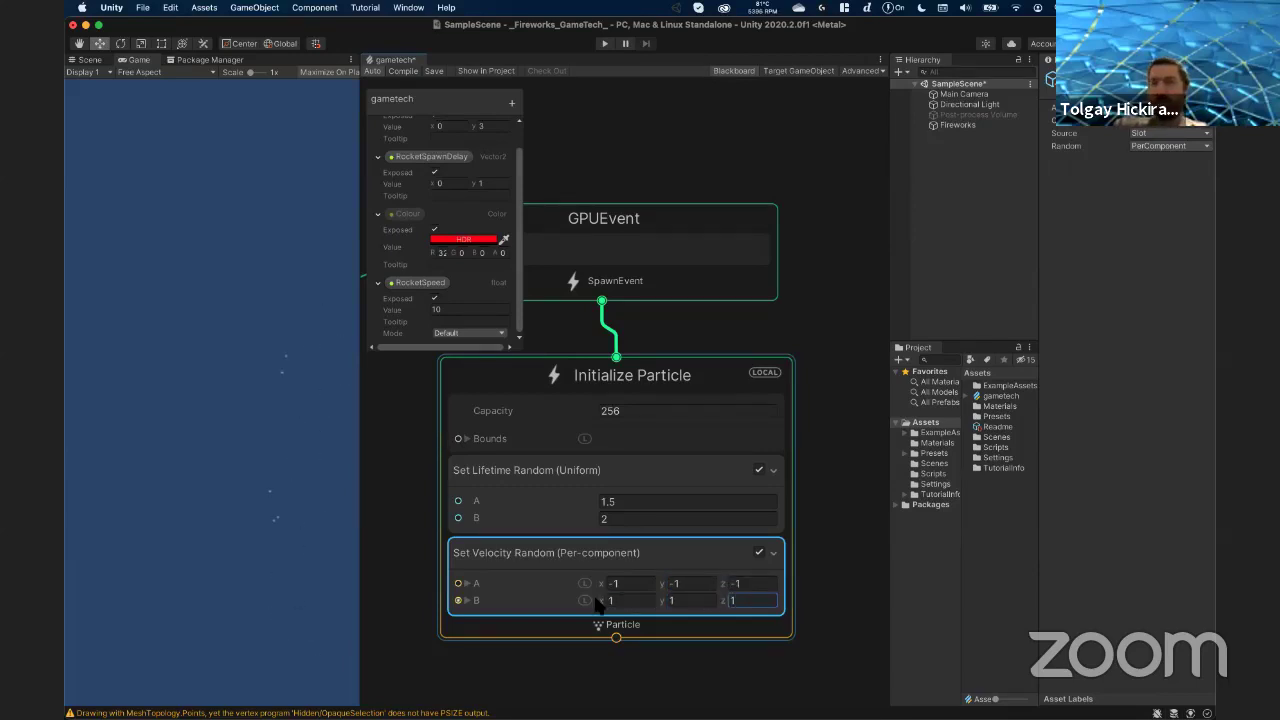
key("super+Tab")
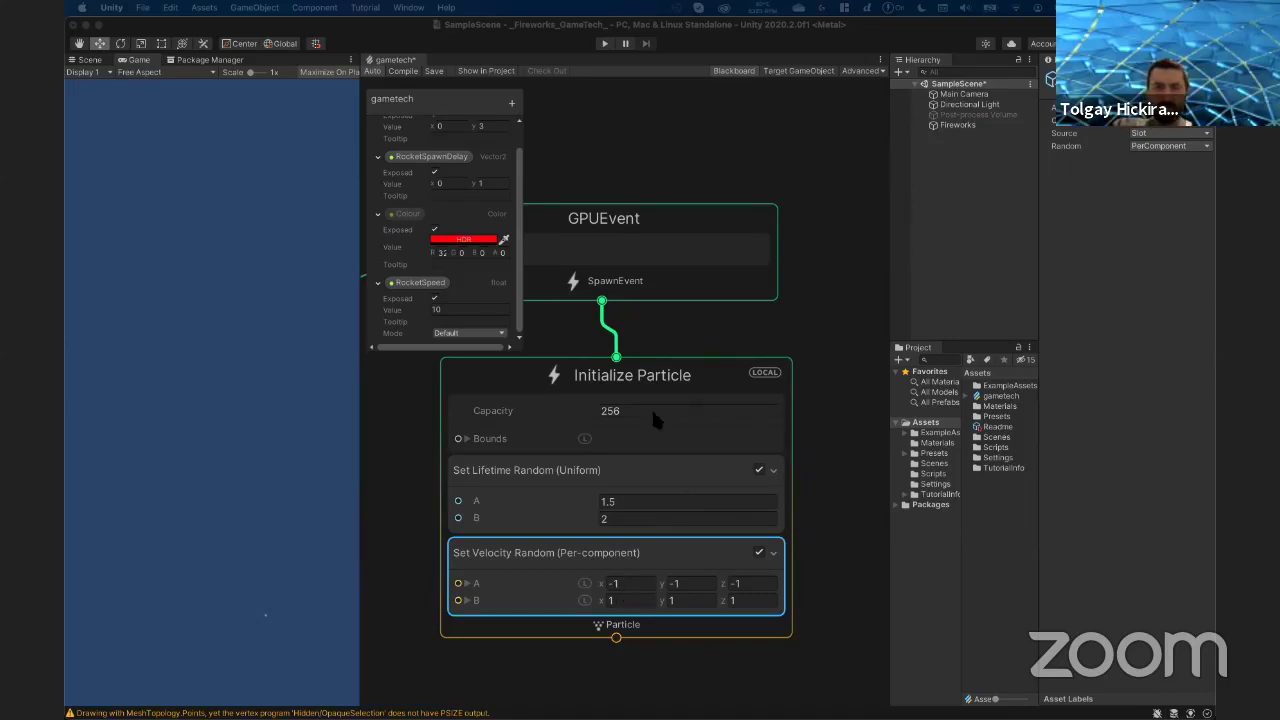
- Create an Update Particle context from Initialize Particle's Particle output and align it beneath
scroll(725, 565, "down", 3)
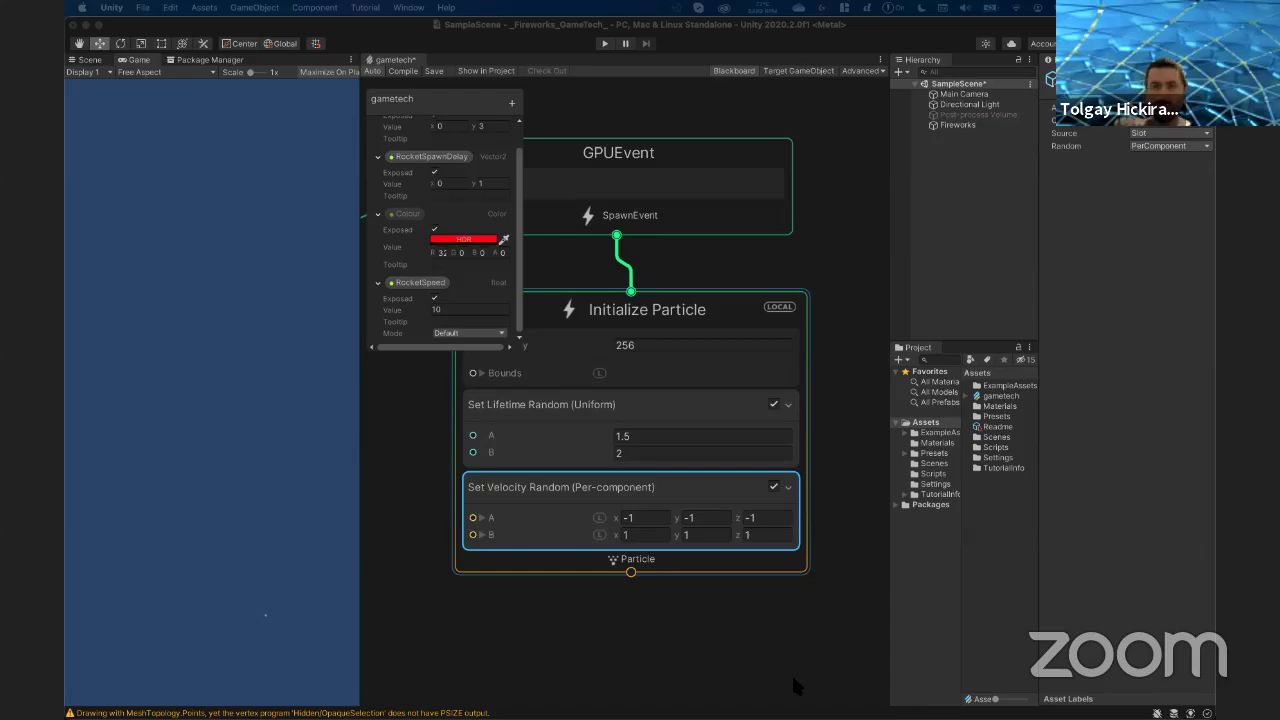
middle_click_drag(759, 646, 759, 570)
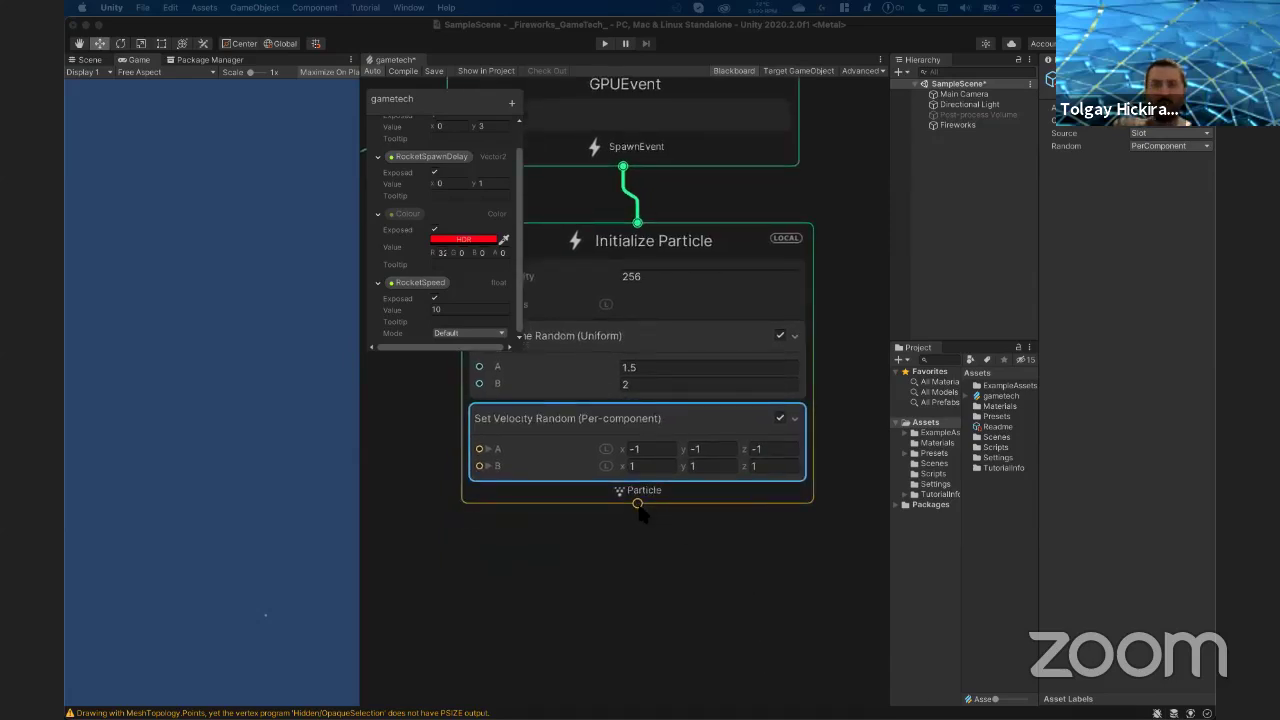
left_click_drag(637, 505, 641, 576)
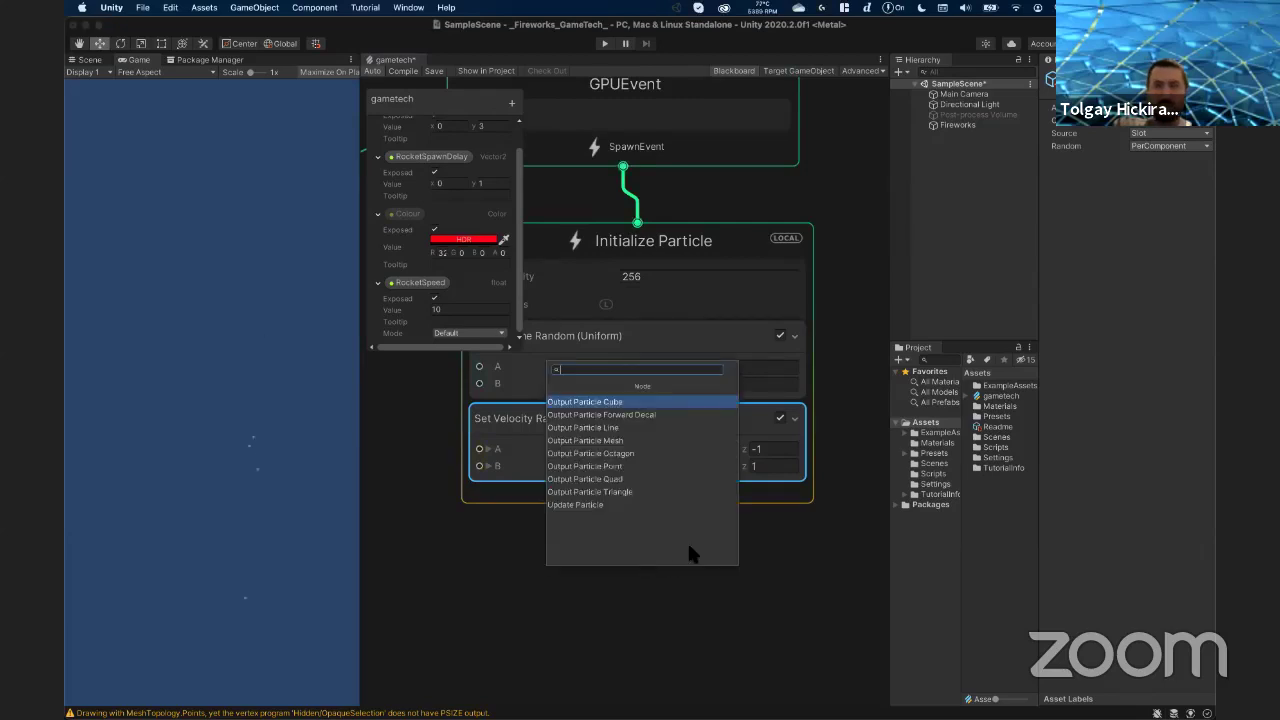
type("pdate")
key("Return")
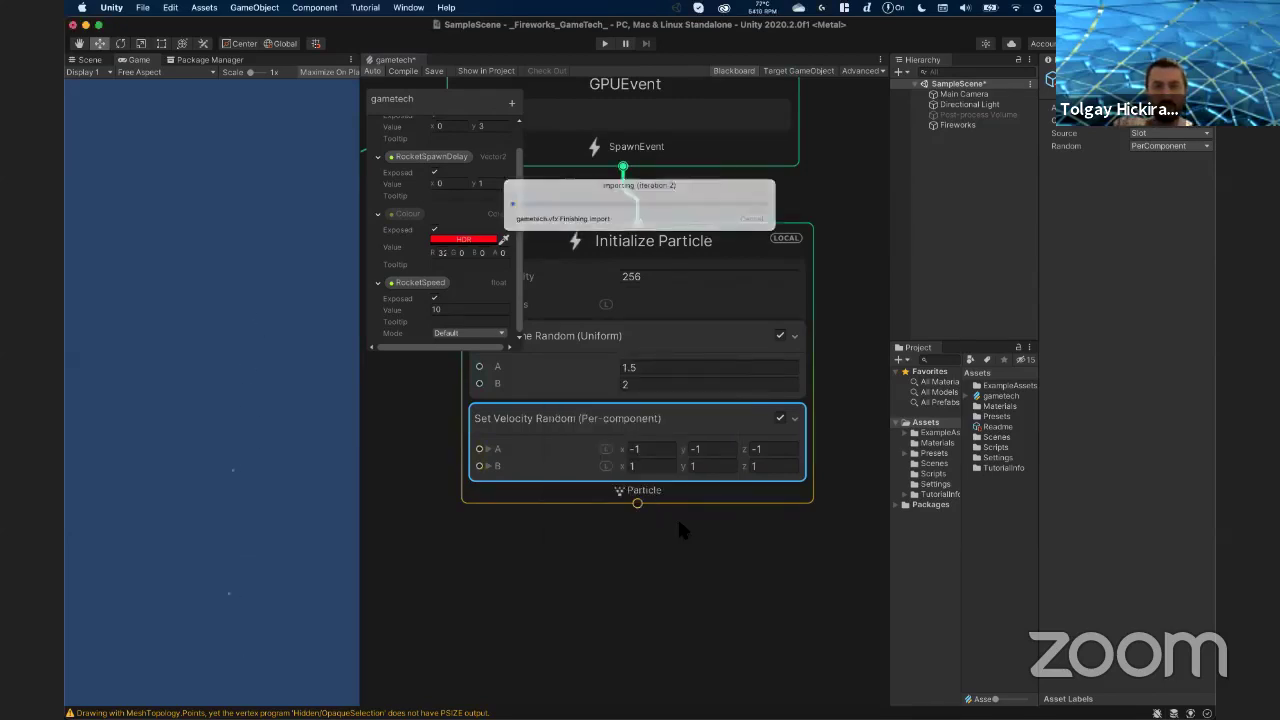
left_click_drag(680, 622, 672, 572)
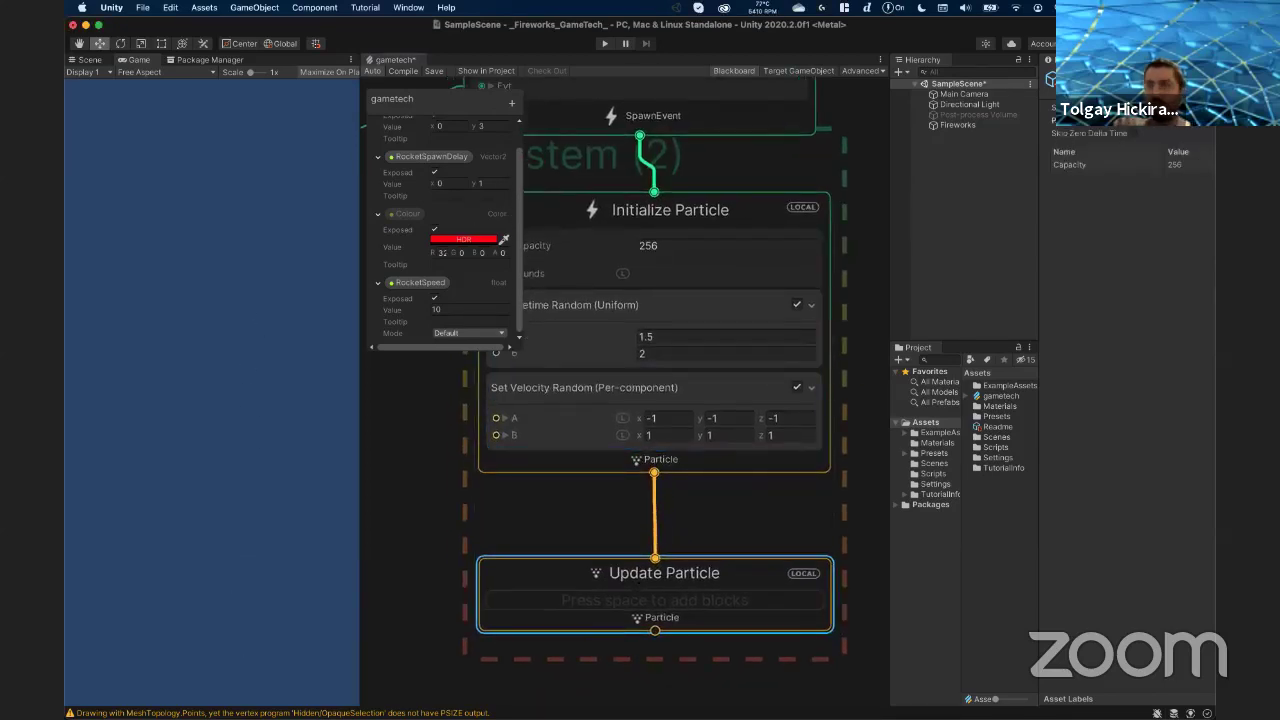
- Pan and zoom the graph to compare the explosion system with the rocket system
scroll(667, 504, "down", 5)
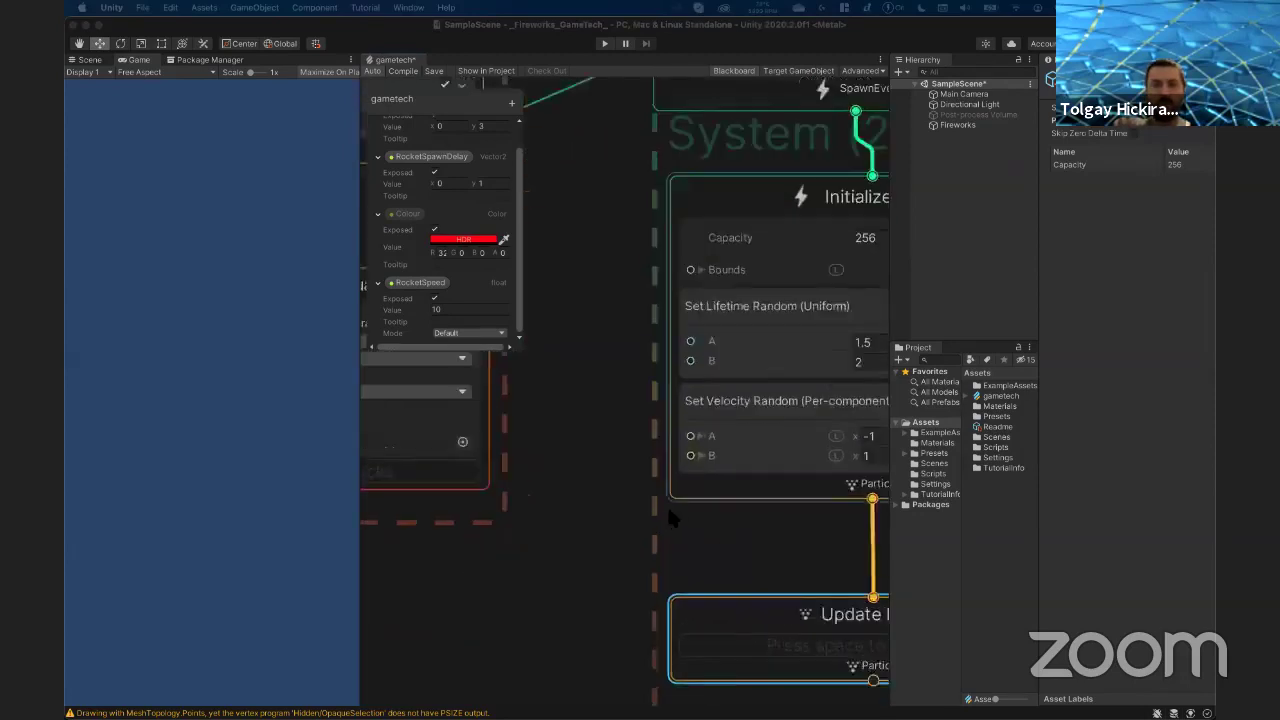
middle_click_drag(635, 432, 729, 530)
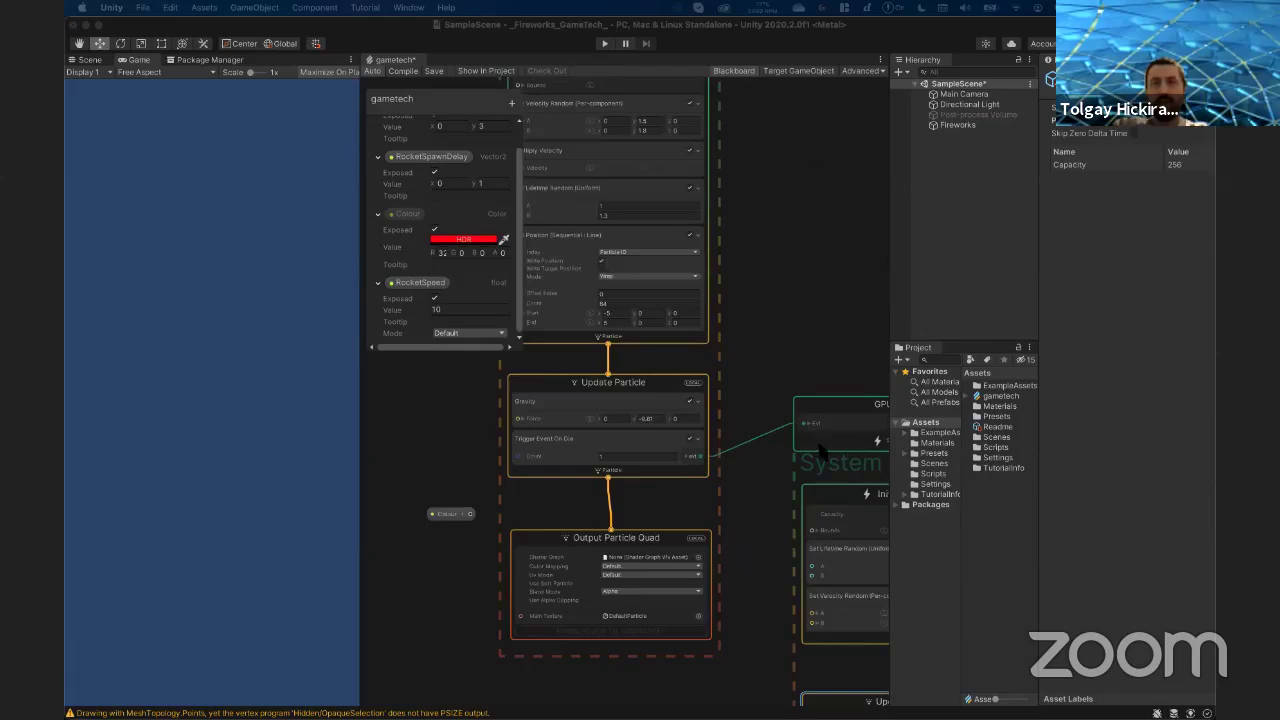
scroll(745, 374, "up", 3)
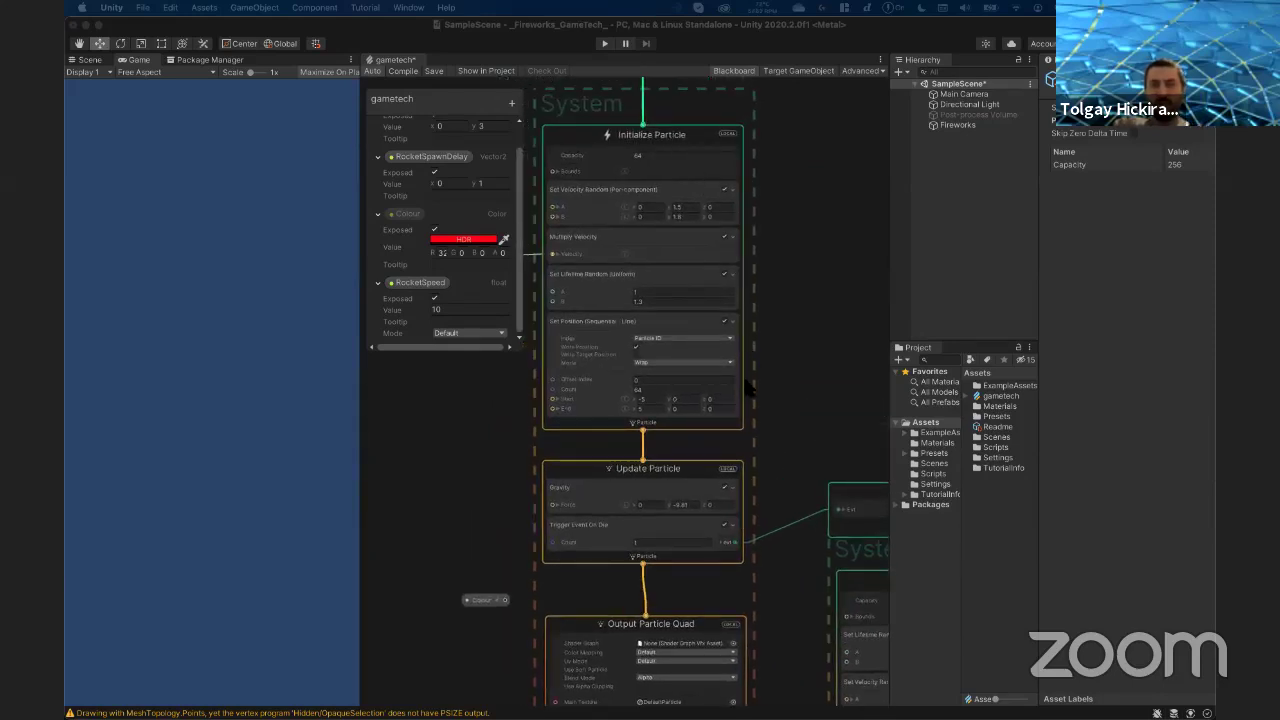
scroll(750, 389, "down", 5)
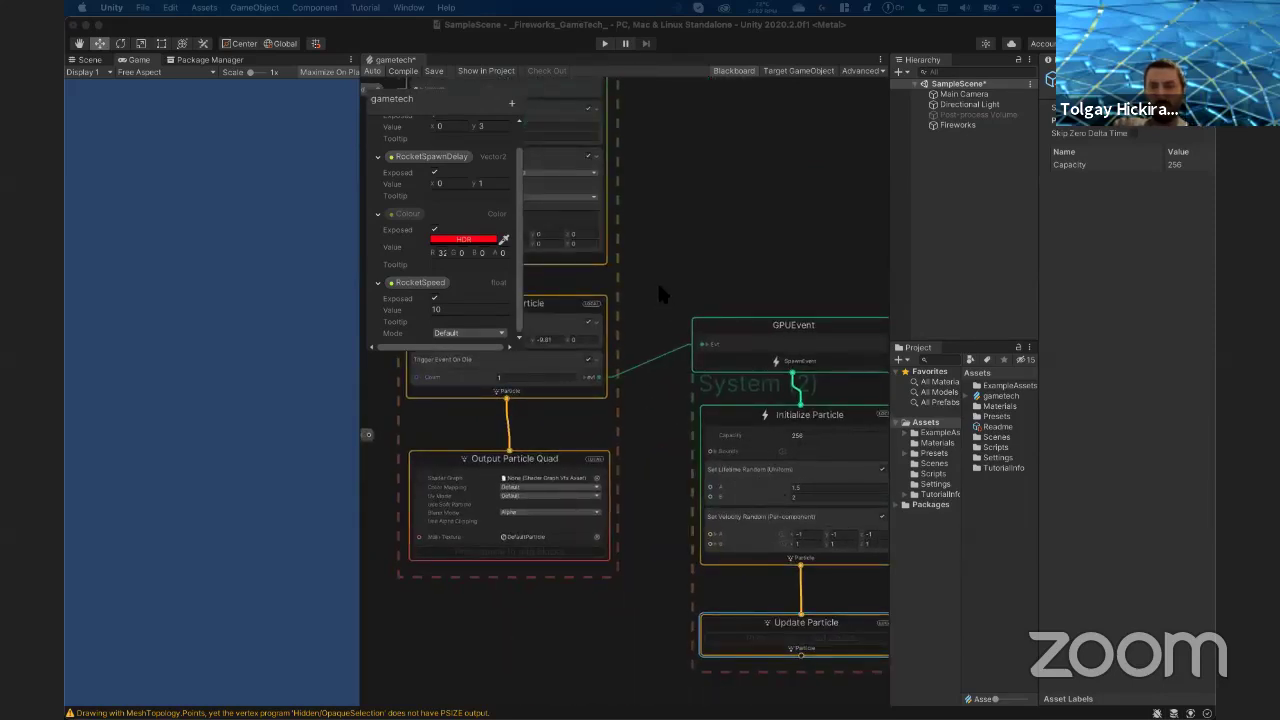
scroll(659, 292, "left", 5)
scroll(659, 292, "up", 3)
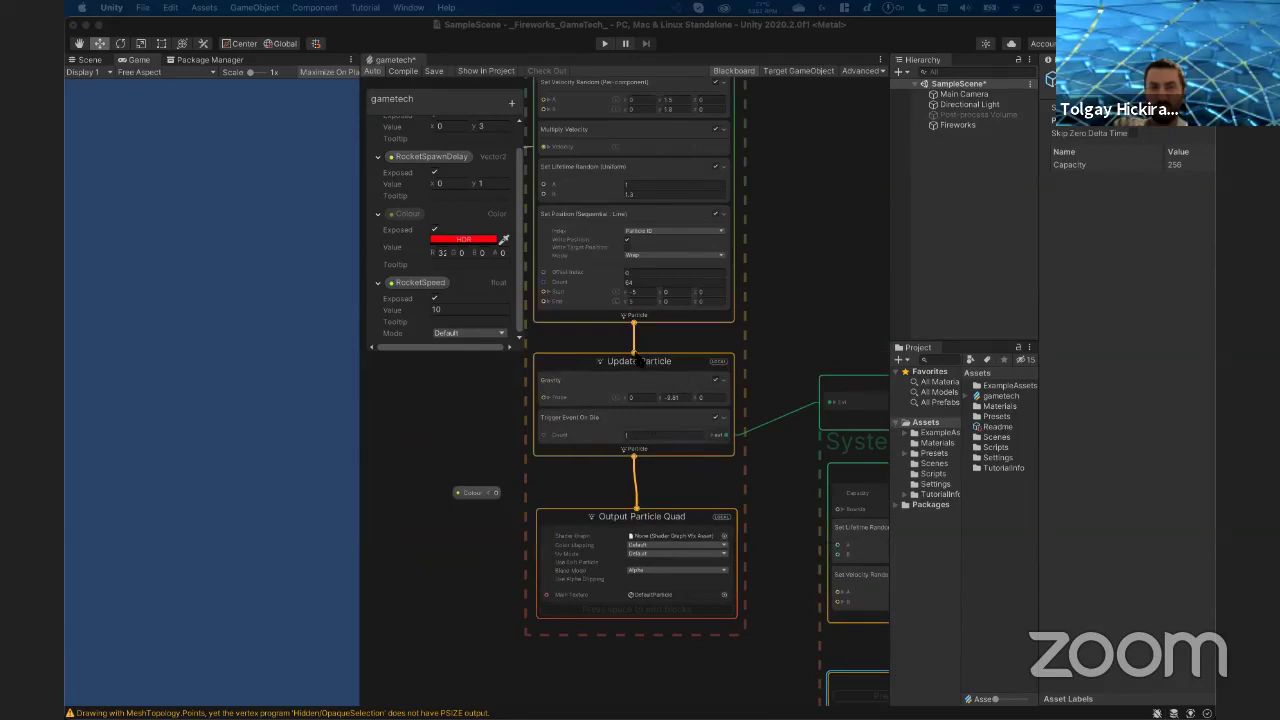
scroll(700, 500, "down", 5)
scroll(700, 500, "right", 5)
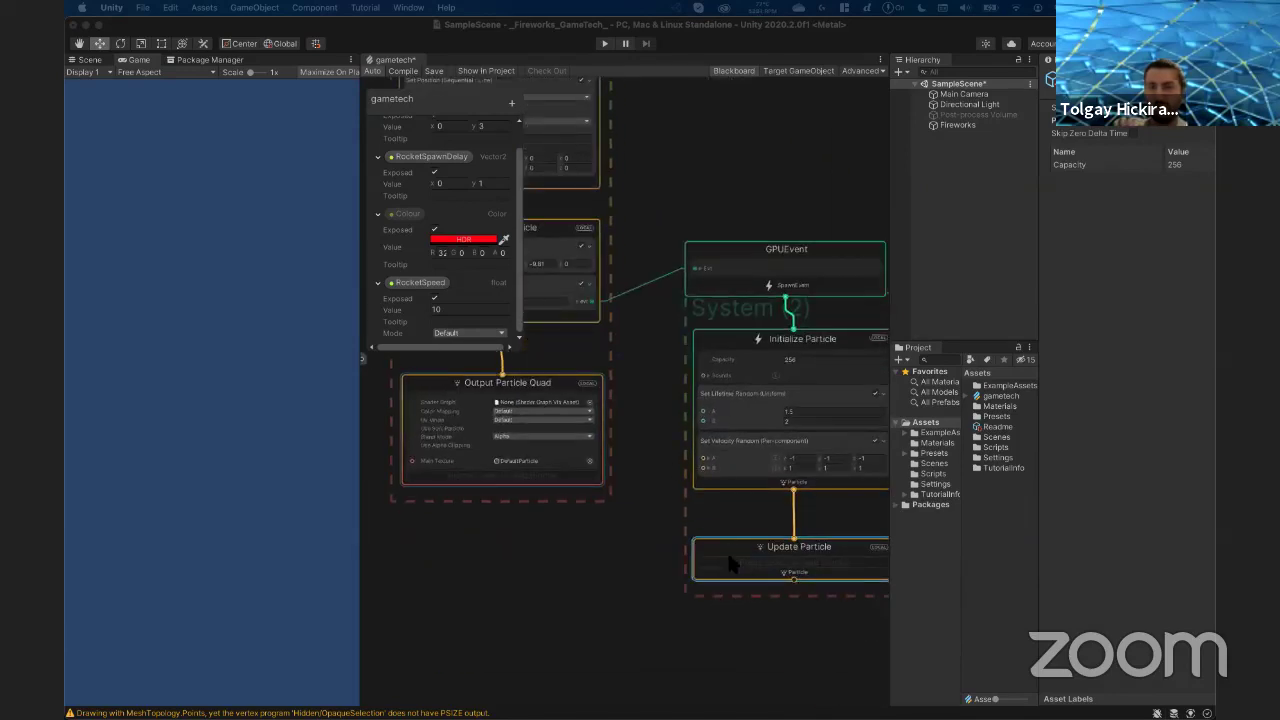
scroll(580, 445, "left", 5)
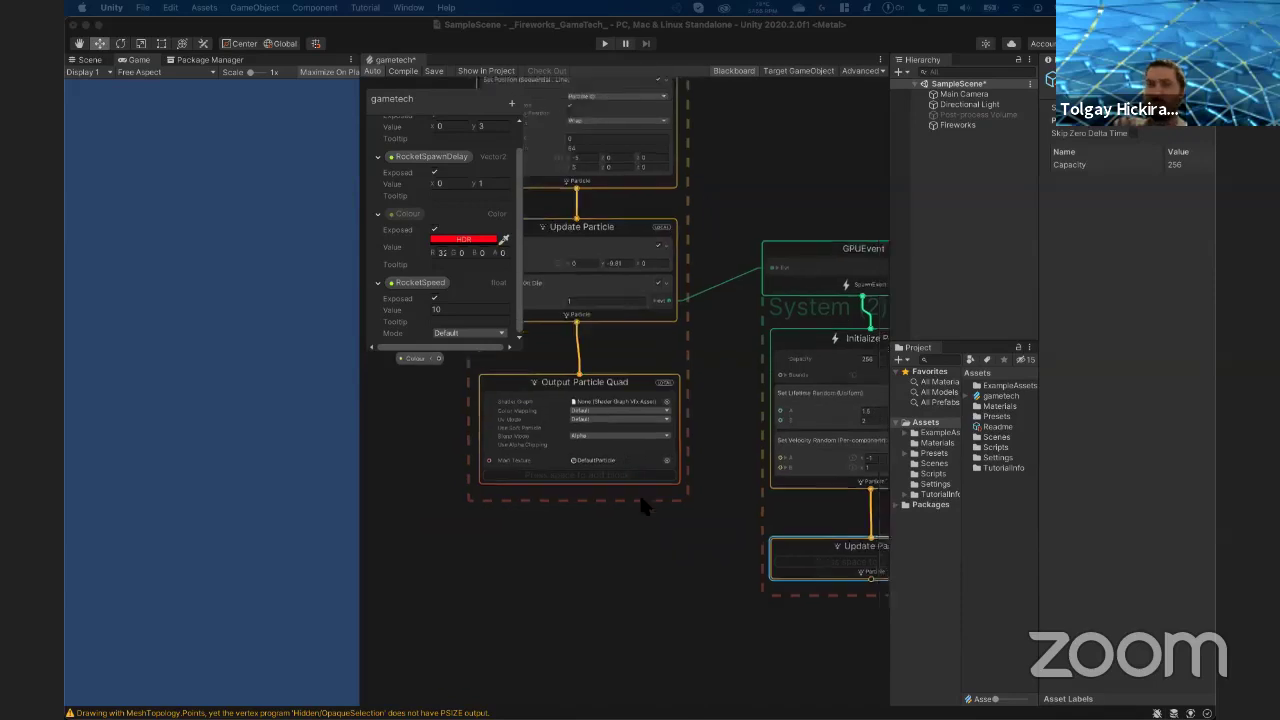
scroll(625, 500, "down", 5)
scroll(625, 500, "right", 3)
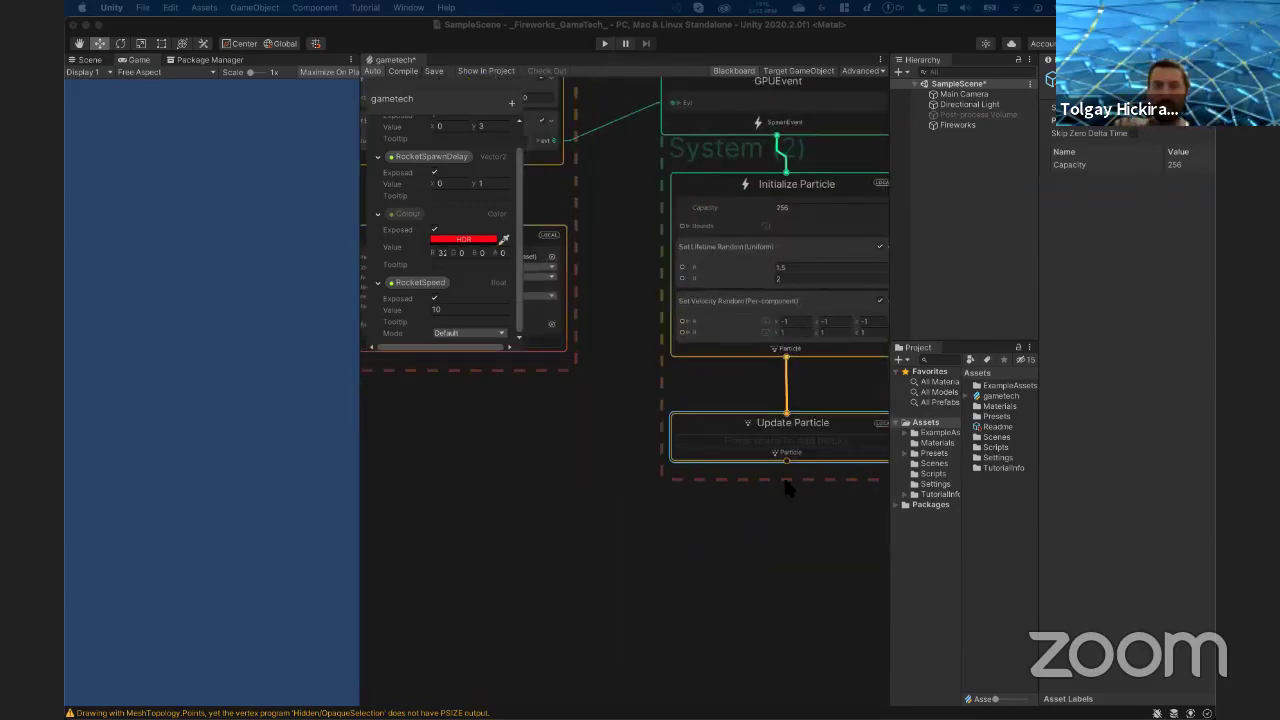
- Add an Output Particle Quad wired from the explosion's Update Particle and place it underneath
left_click_drag(786, 460, 786, 510)
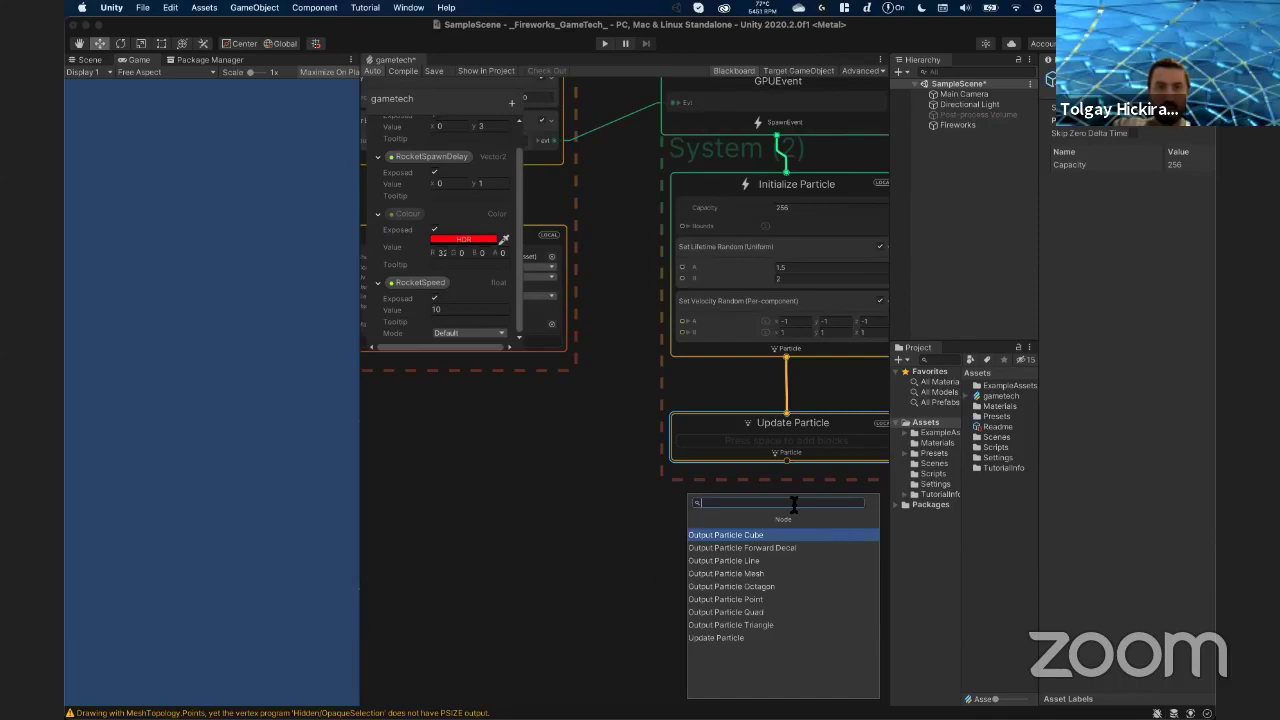
type("outpu")
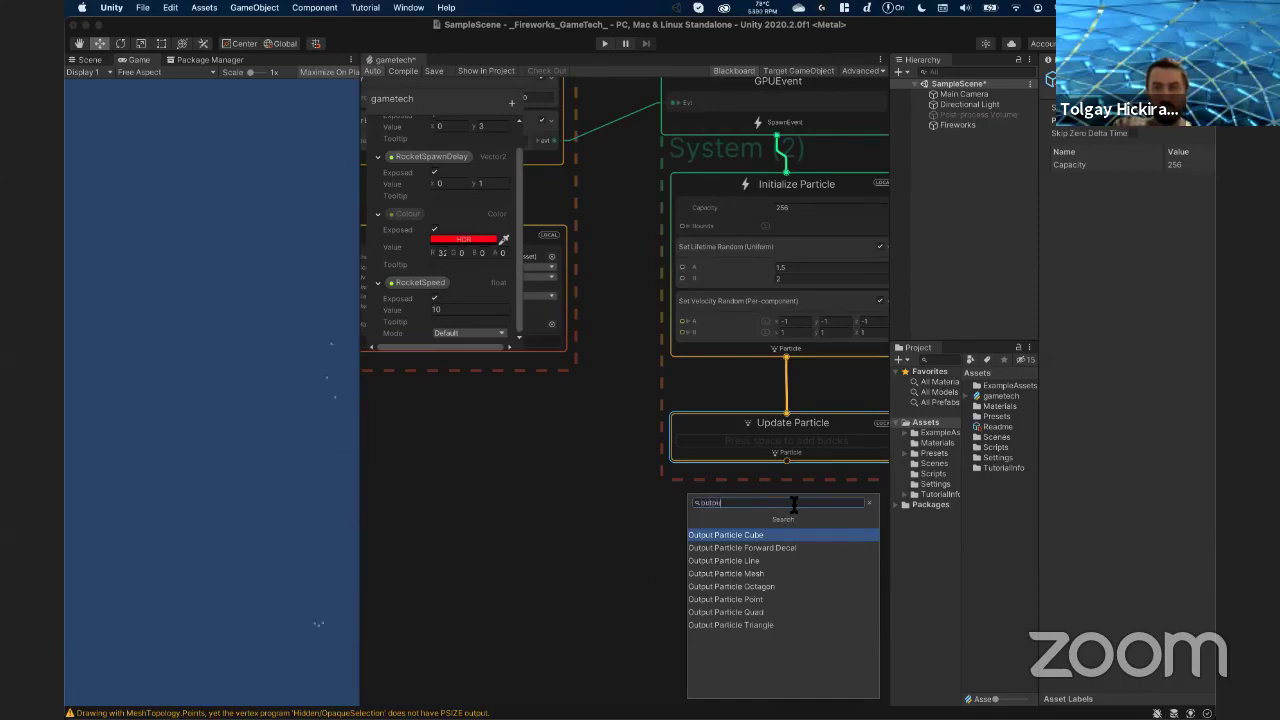
key("Down")
key("Down")
key("Down")
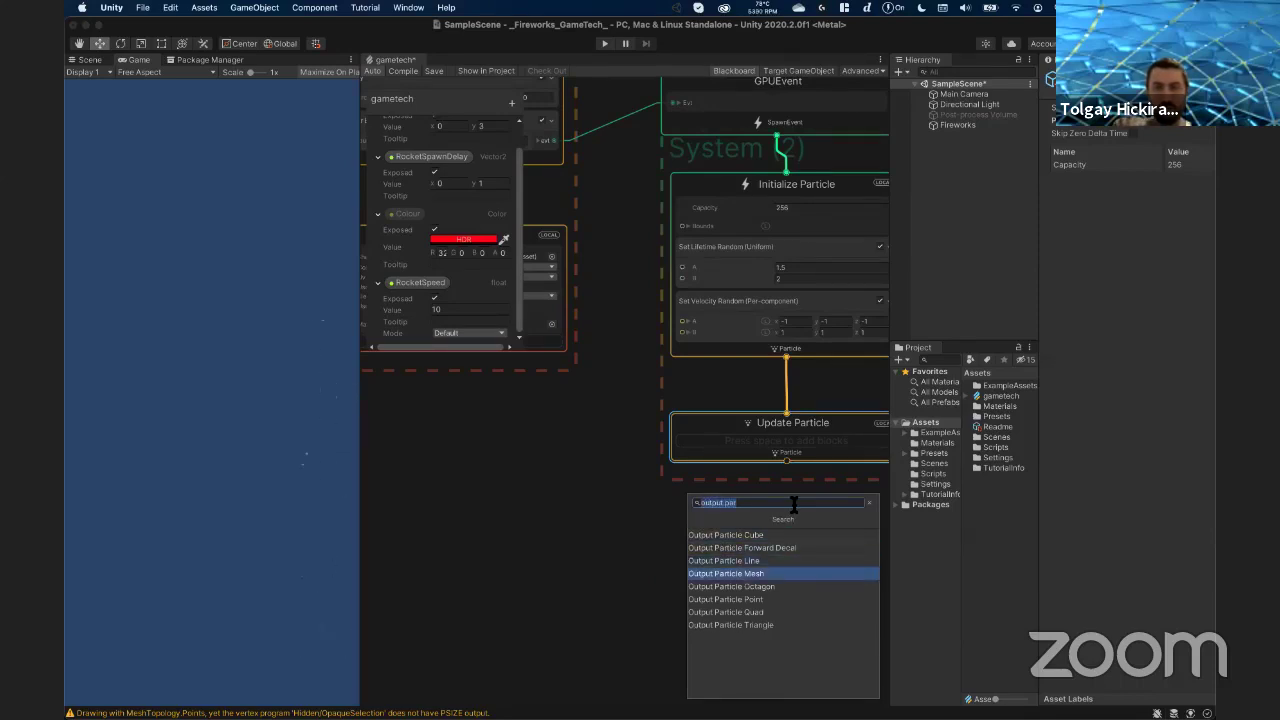
key("Down")
key("Down")
key("Down")
key("Return")
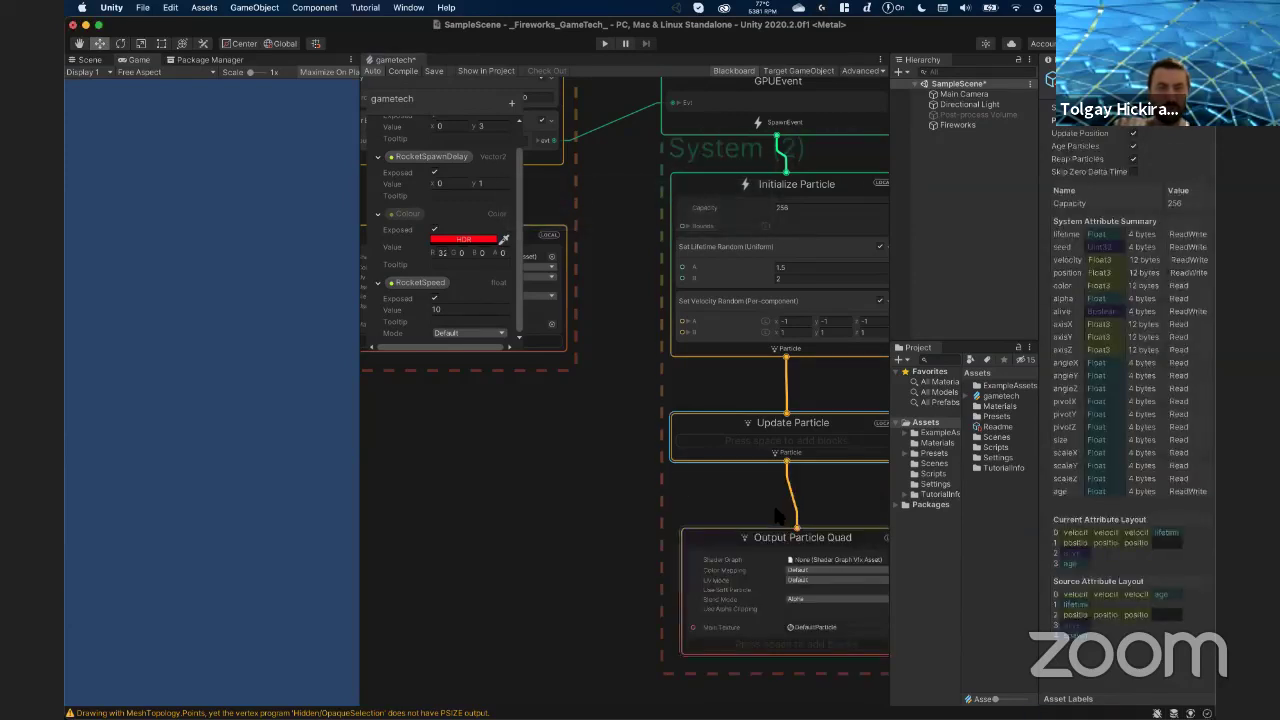
left_click_drag(766, 546, 743, 534)
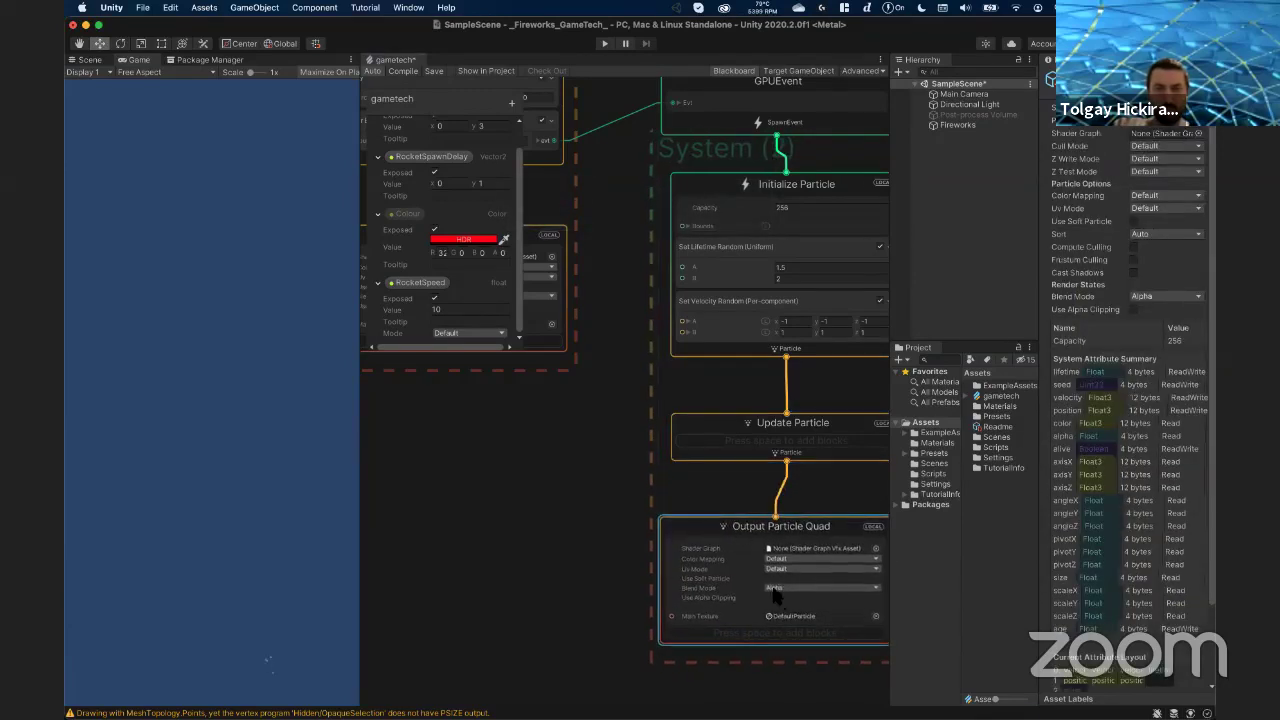
mouse_move(583, 496)
middle_mouse_down()
mouse_move(659, 576)
mouse_move(651, 534)
middle_mouse_up()
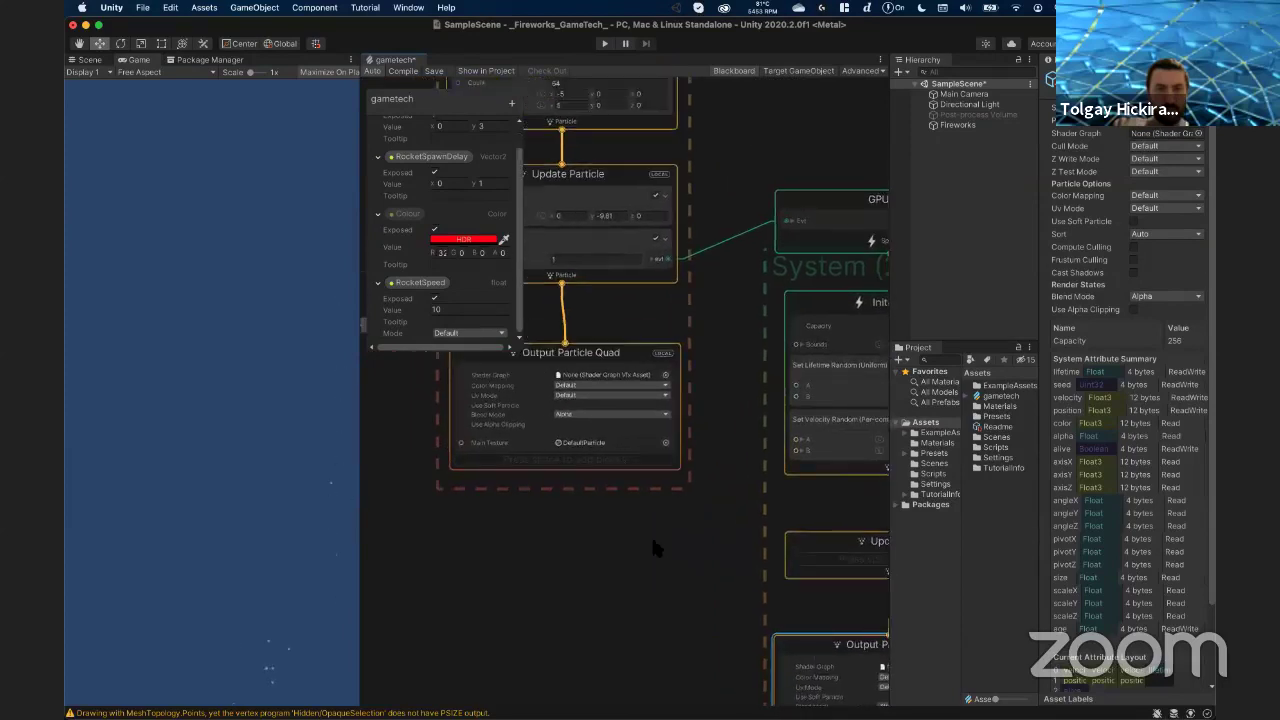
middle_click_drag(671, 592, 580, 508)
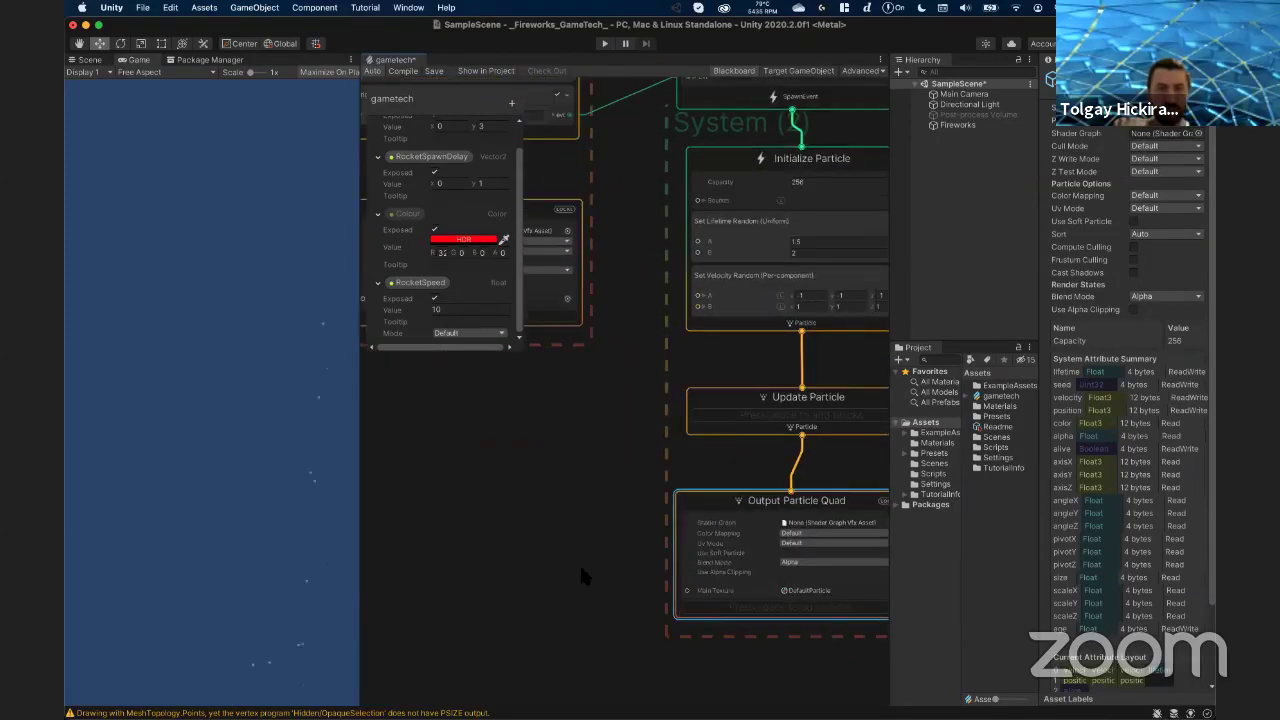
middle_click_drag(545, 560, 511, 558)
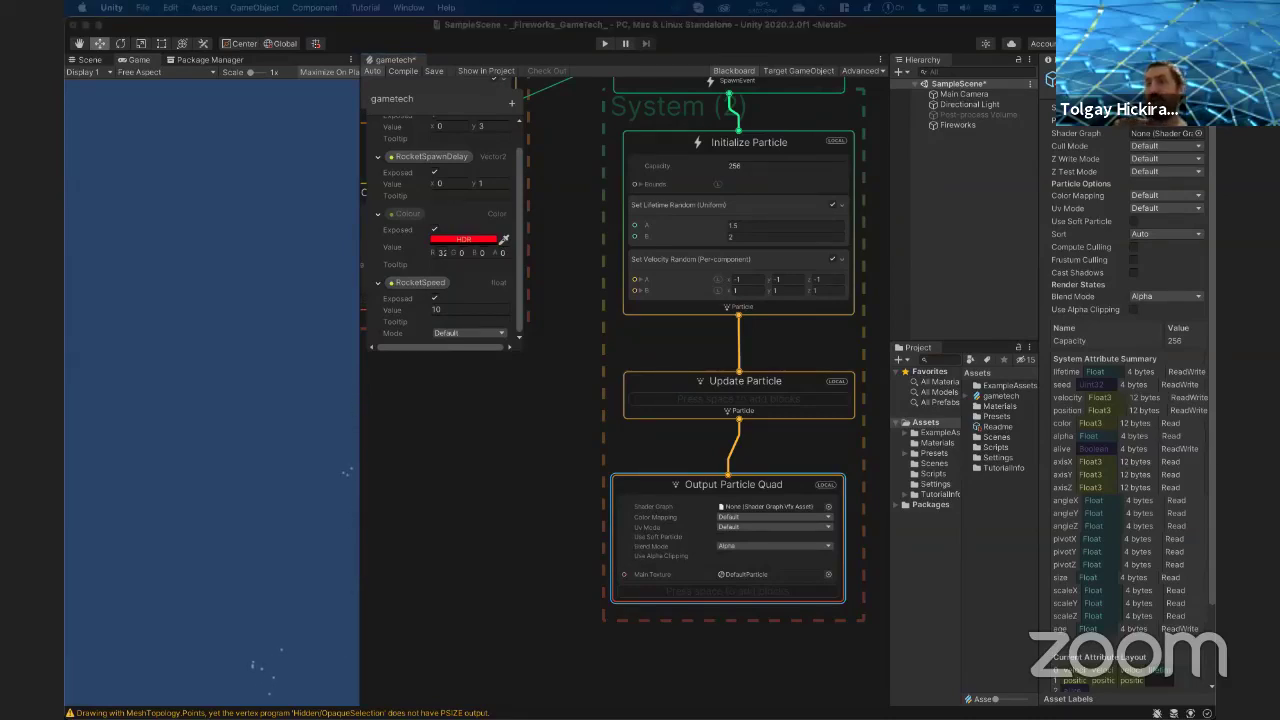
left_click(82, 60)
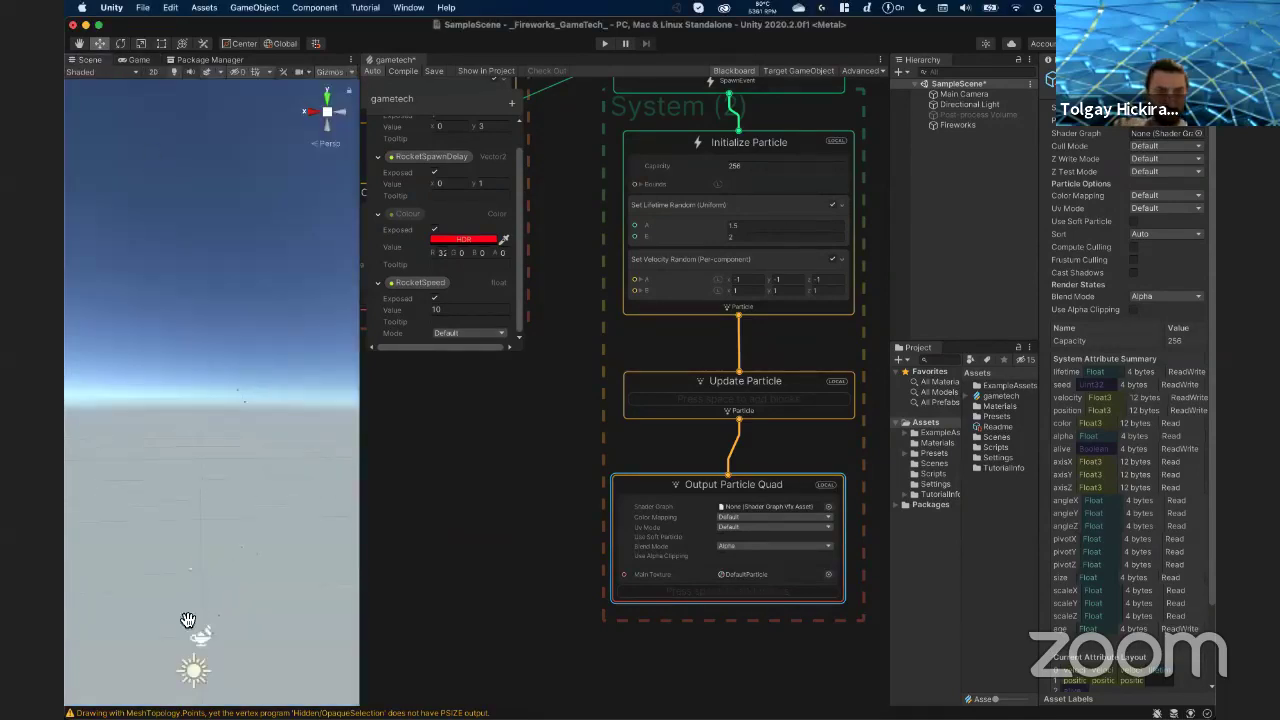
mouse_move(183, 613)
middle_mouse_down()
mouse_move(252, 592)
mouse_move(216, 500)
mouse_move(257, 652)
middle_mouse_up()
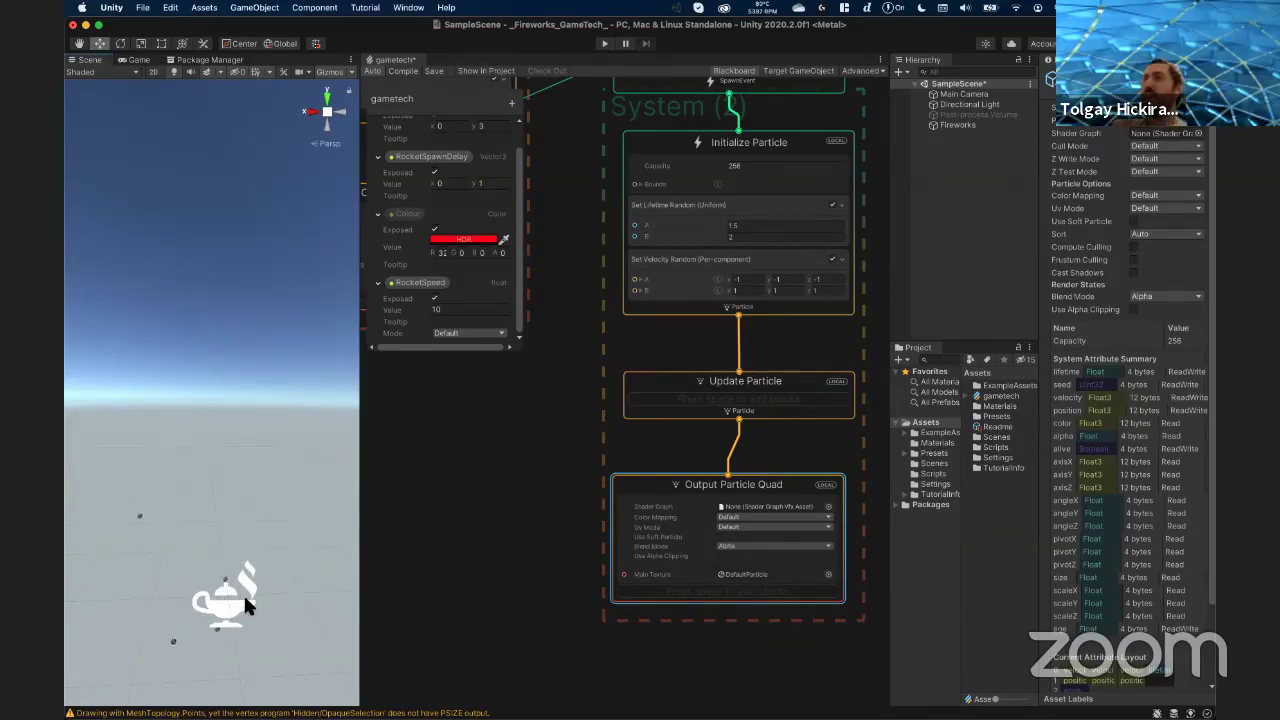
scroll(225, 508, "up", 5)
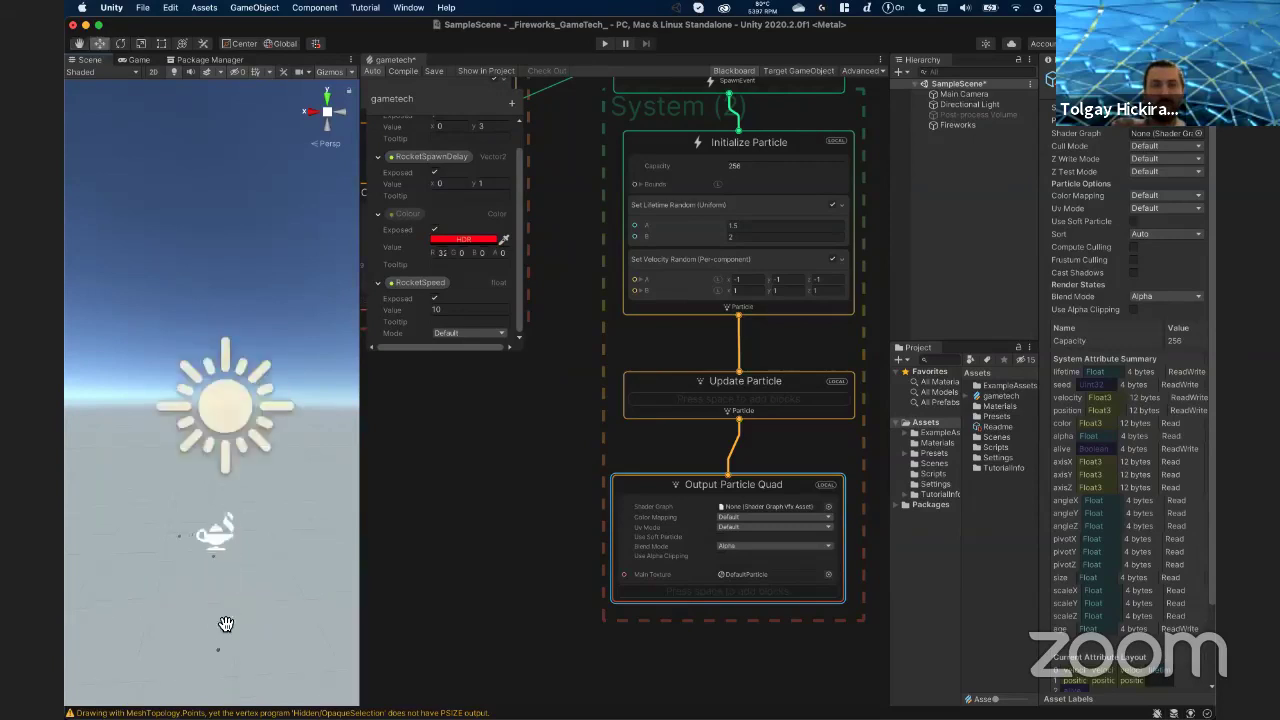
scroll(215, 520, "down", 2)
scroll(263, 400, "up", 5)
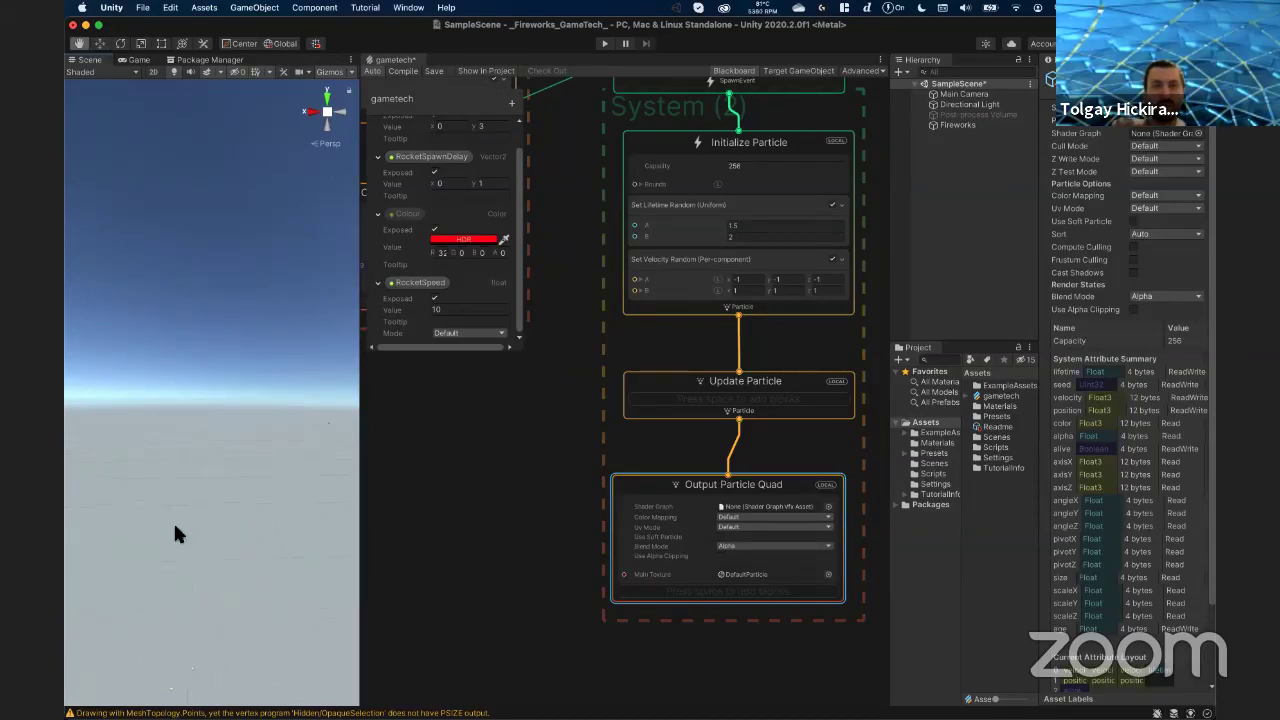
scroll(199, 514, "down", 5)
left_click(139, 60)
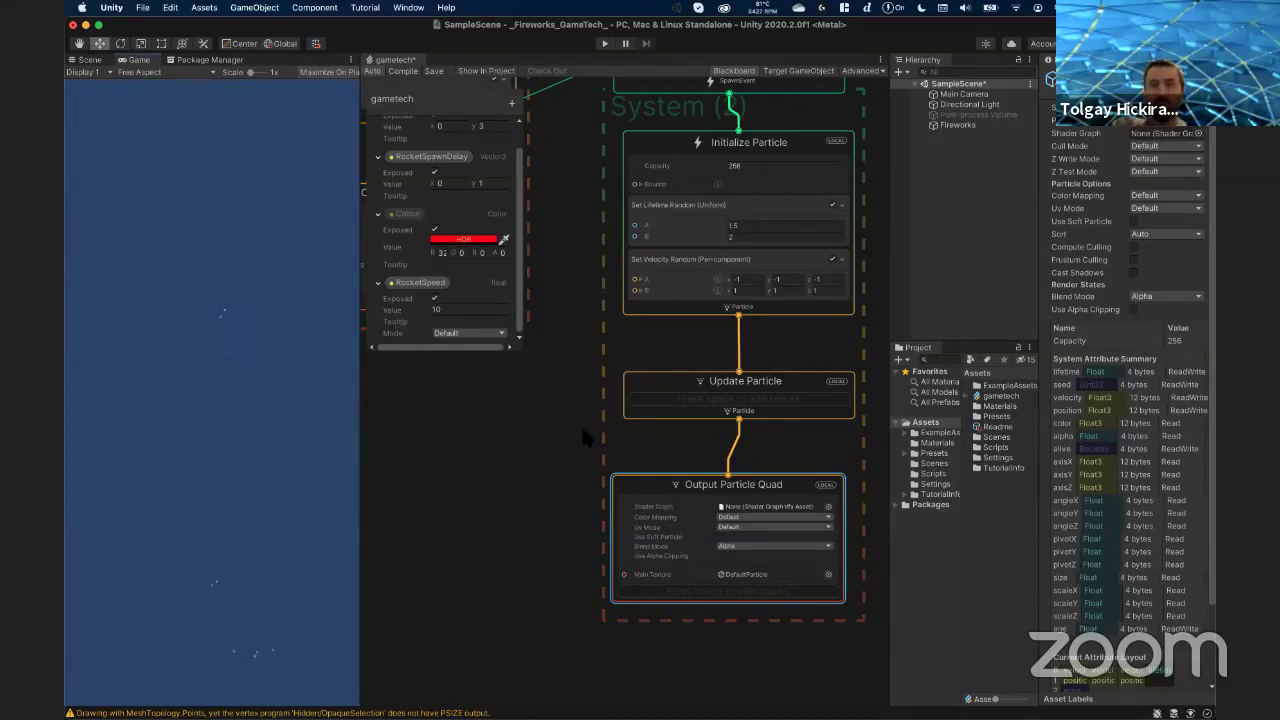
key("a")
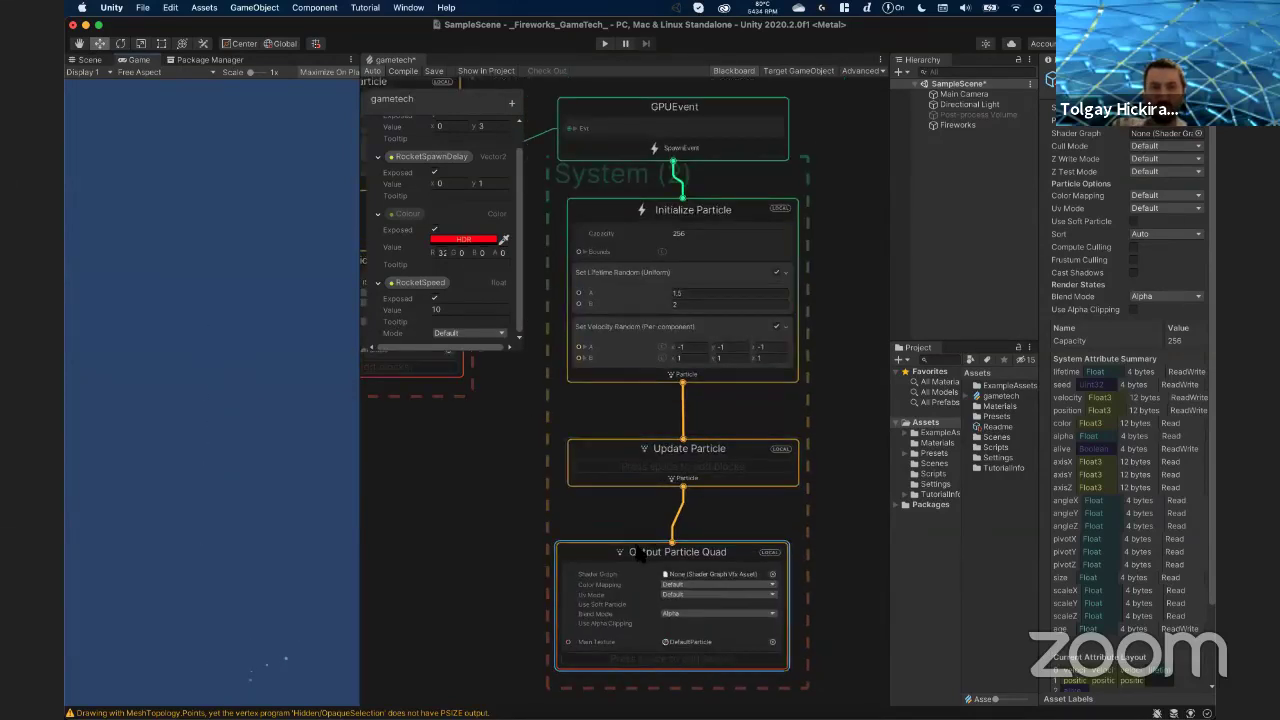
left_click(650, 553)
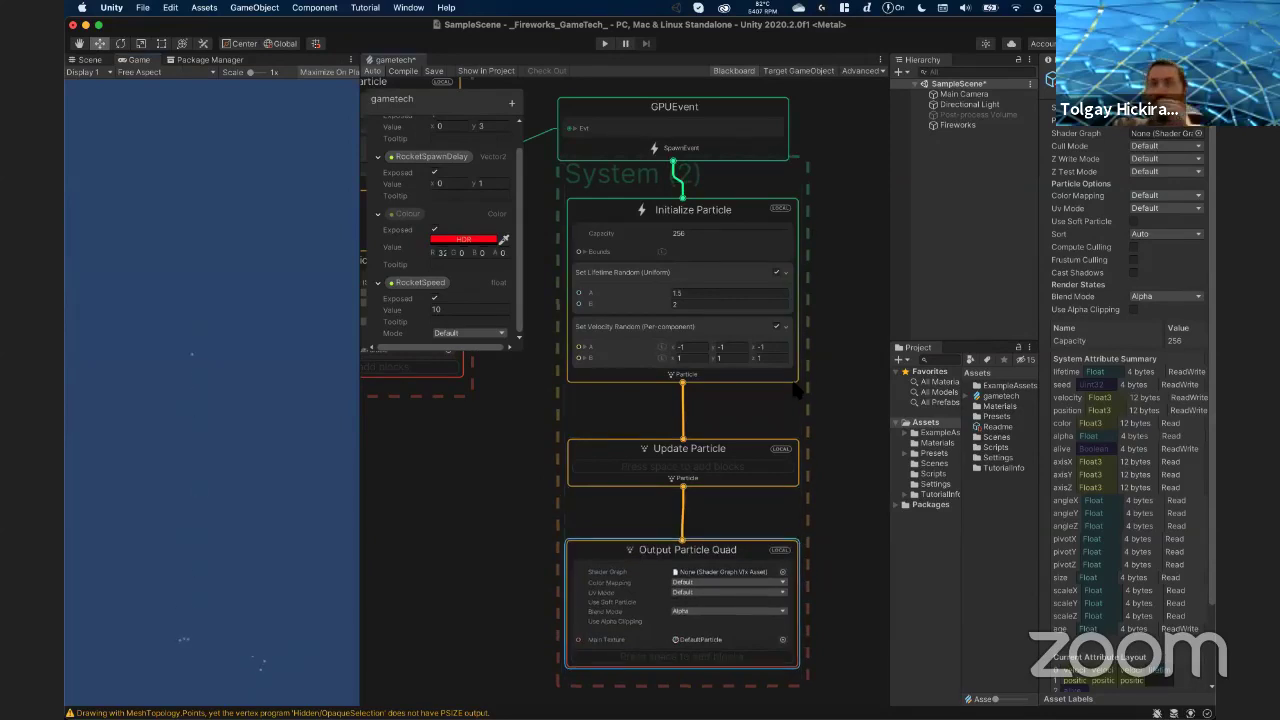
left_click(628, 378)
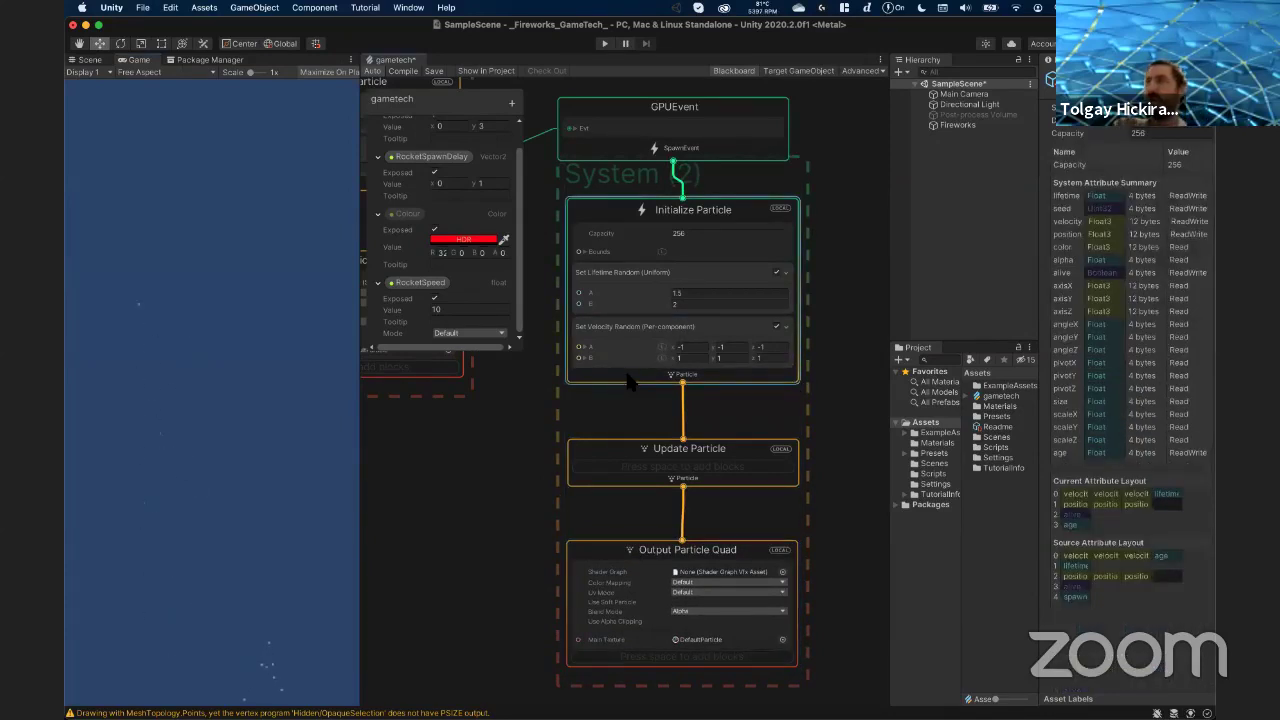
key("space")
type("Inherit")
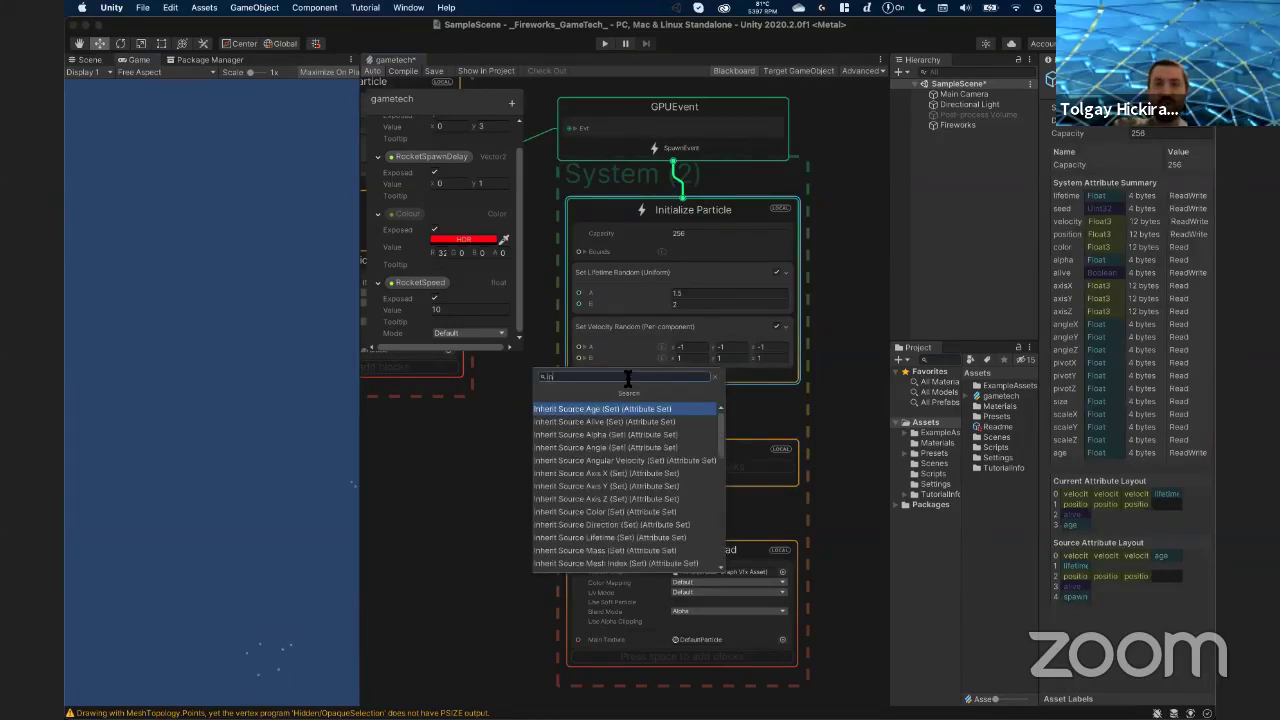
type(" positi")
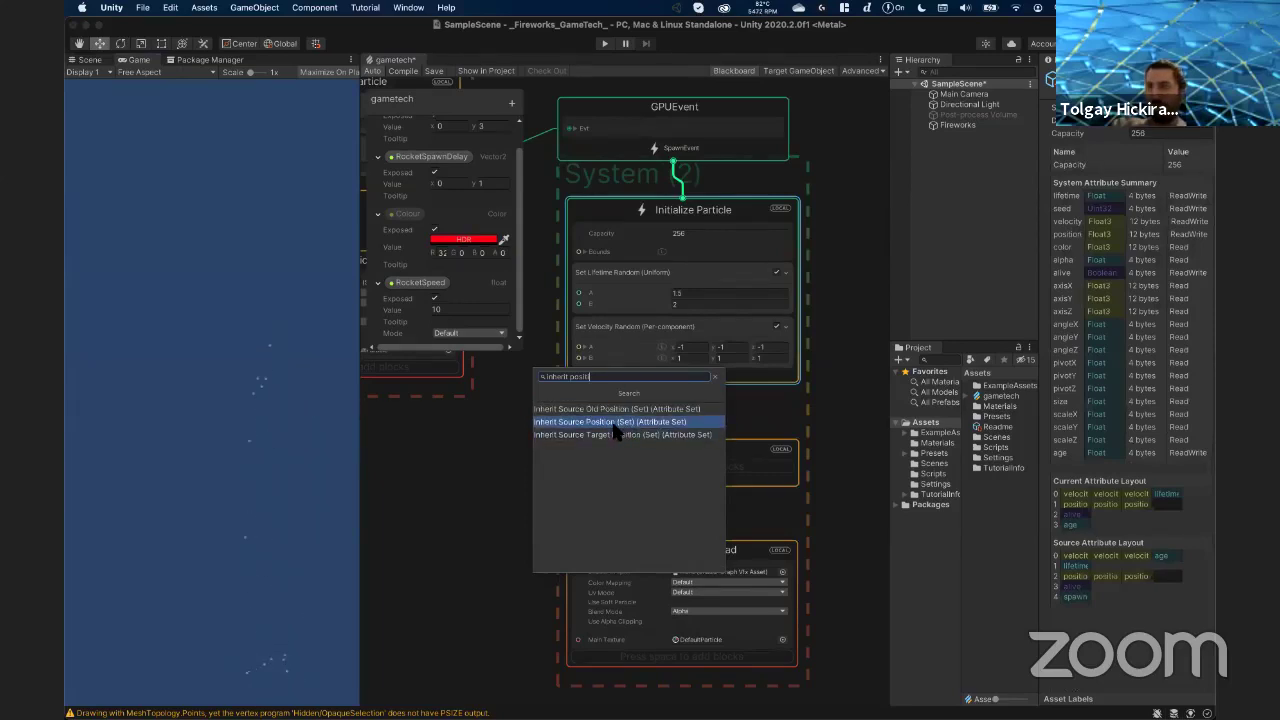
key("Escape")
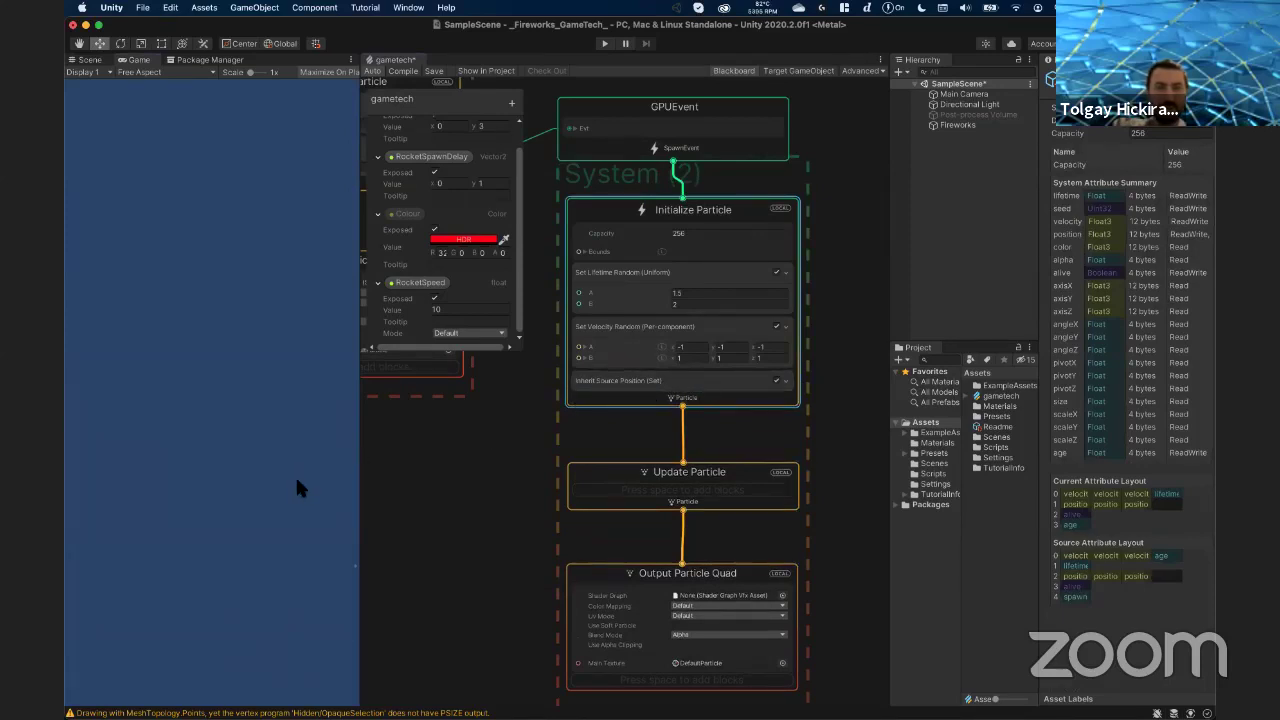
mouse_move(712, 653)
middle_mouse_down()
mouse_move(829, 557)
mouse_move(754, 687)
middle_mouse_up()
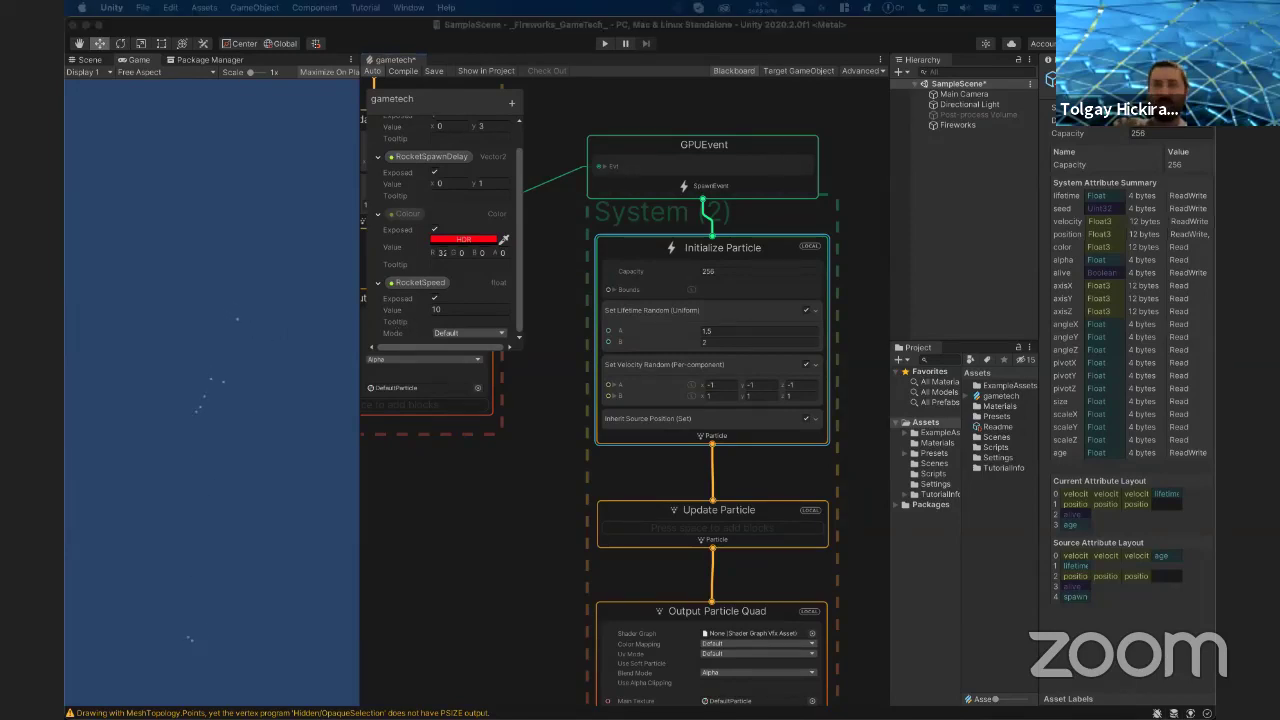
left_click(223, 369)
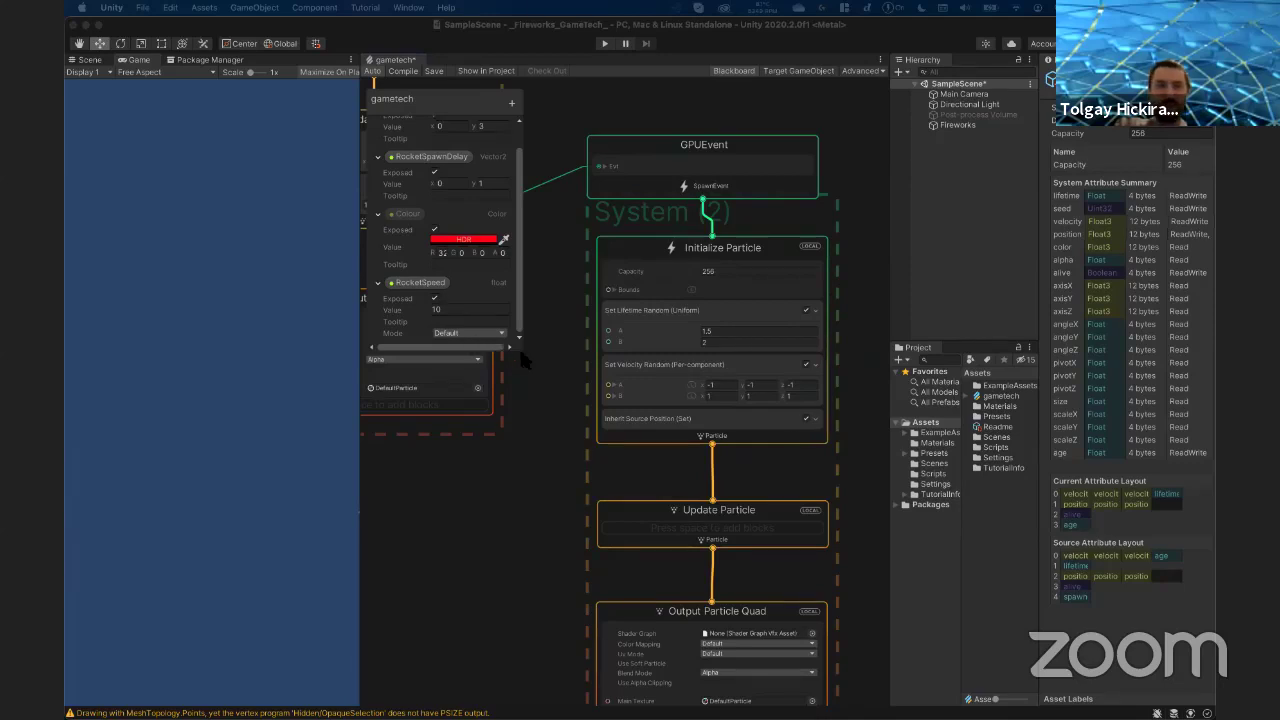
- Add a new float property to the Blackboard and rename it FlowerSpeed
left_click_drag(521, 192, 517, 110)
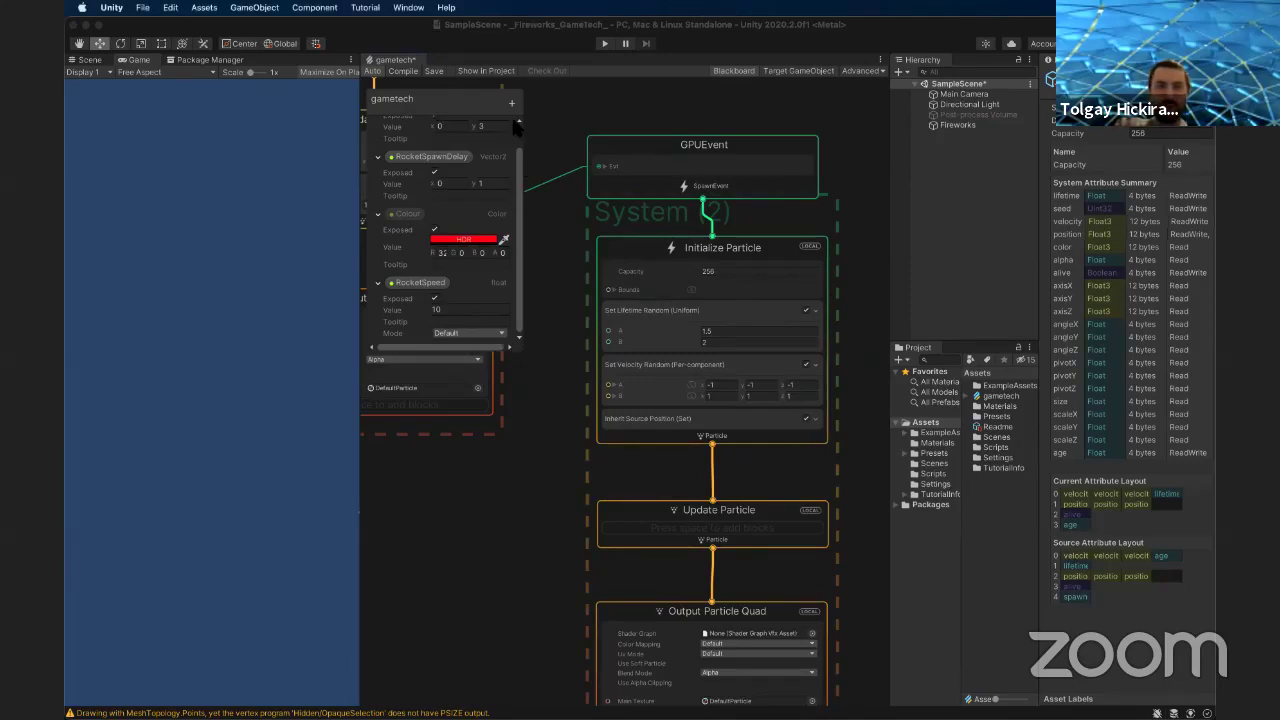
left_click(512, 104)
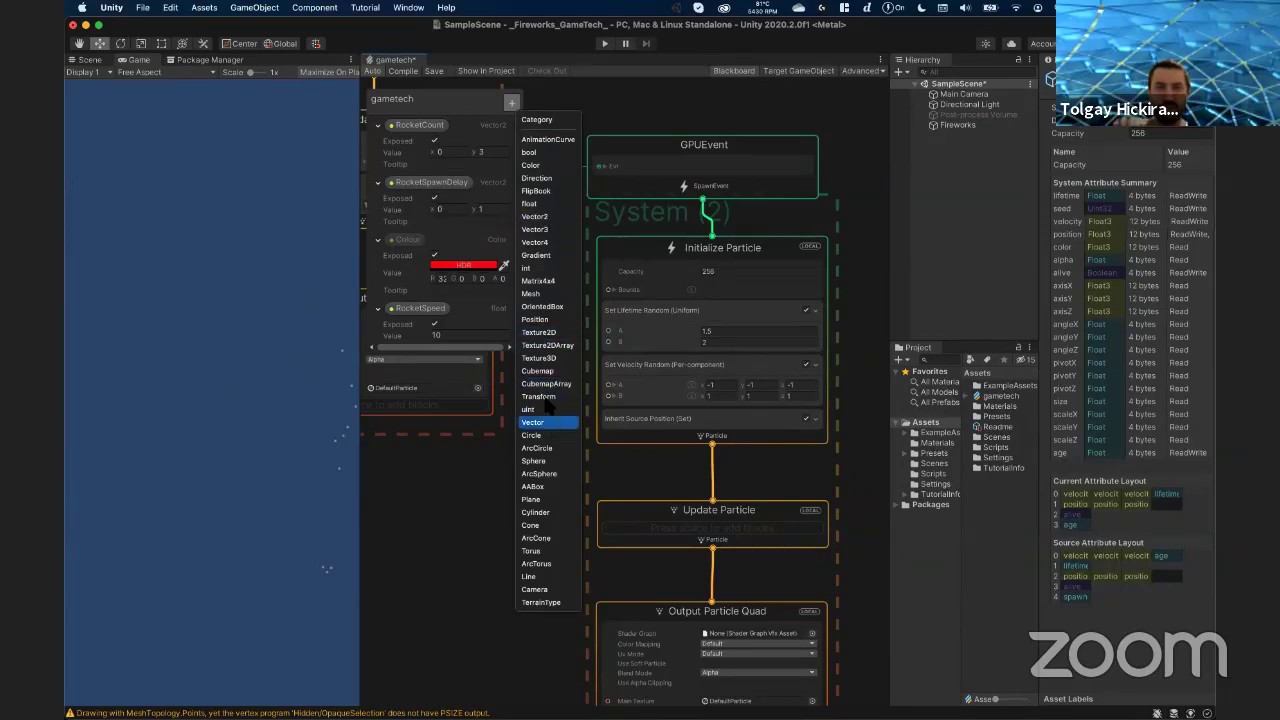
left_click(531, 204)
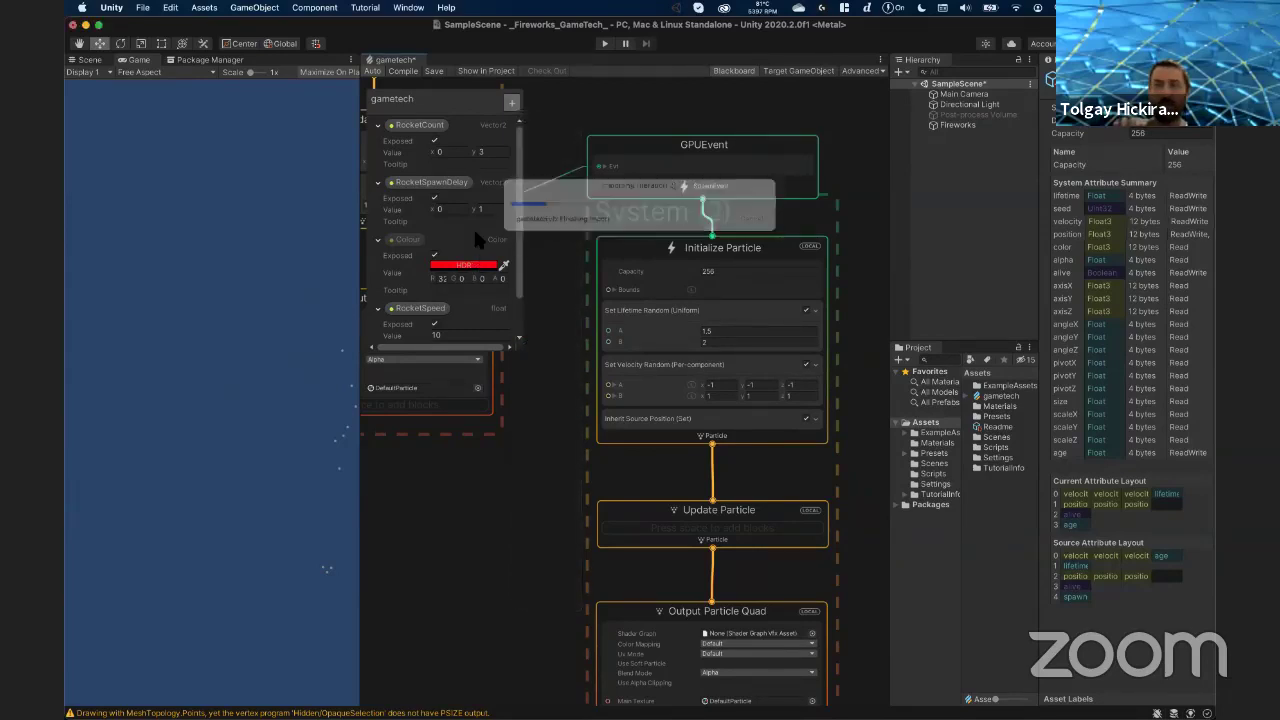
scroll(430, 330, "down", 2)
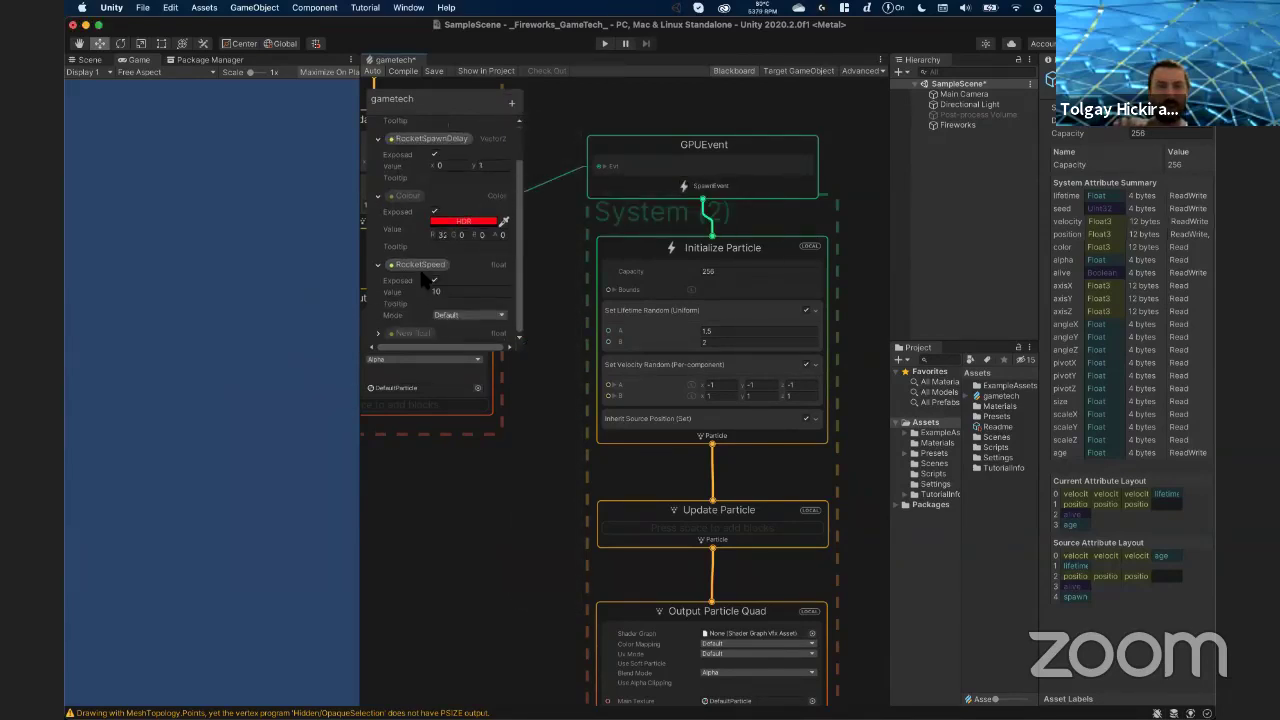
double_click(421, 336)
type("FlowerSpeed")
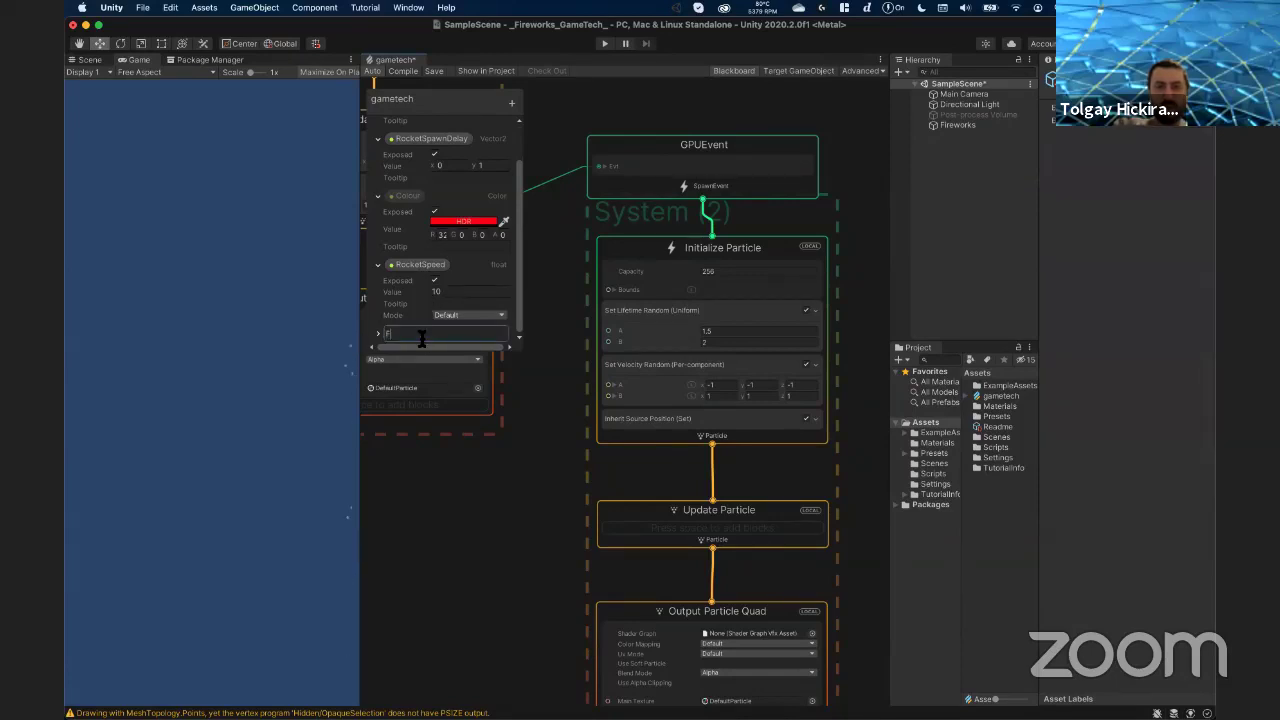
key("Return")
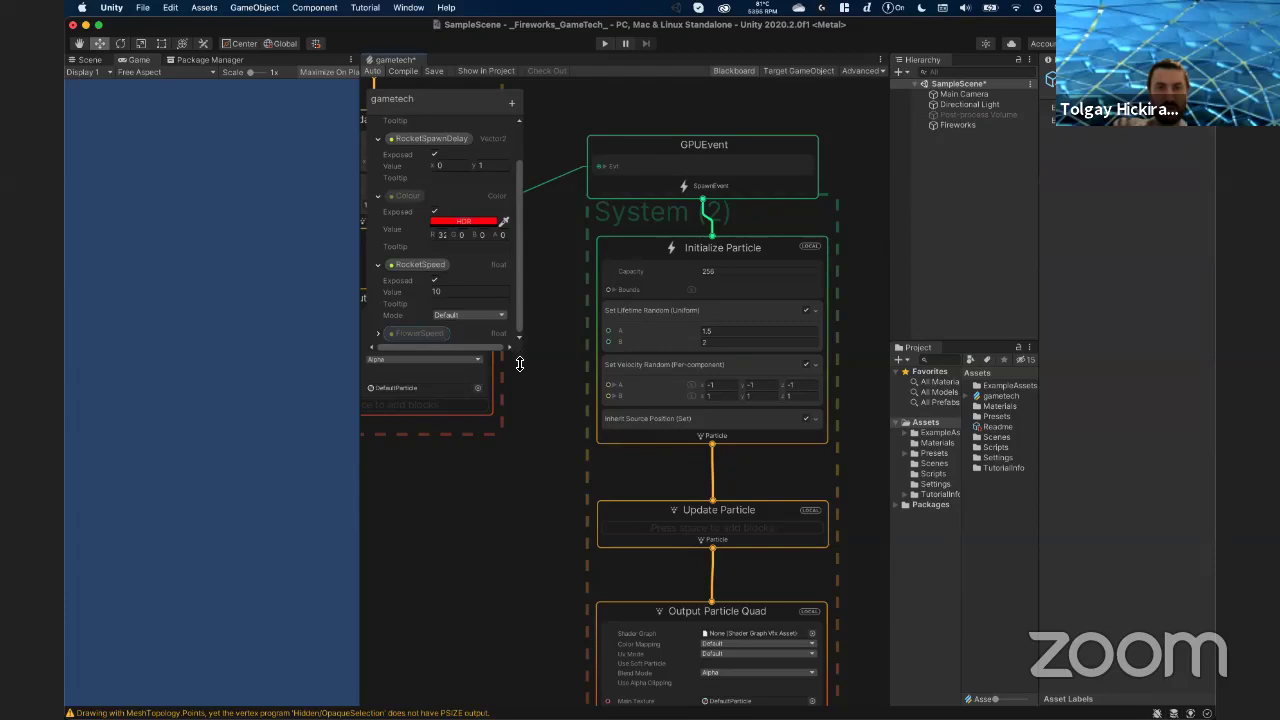
- Expand FlowerSpeed's settings and set its value to 5
left_click_drag(521, 353, 522, 394)
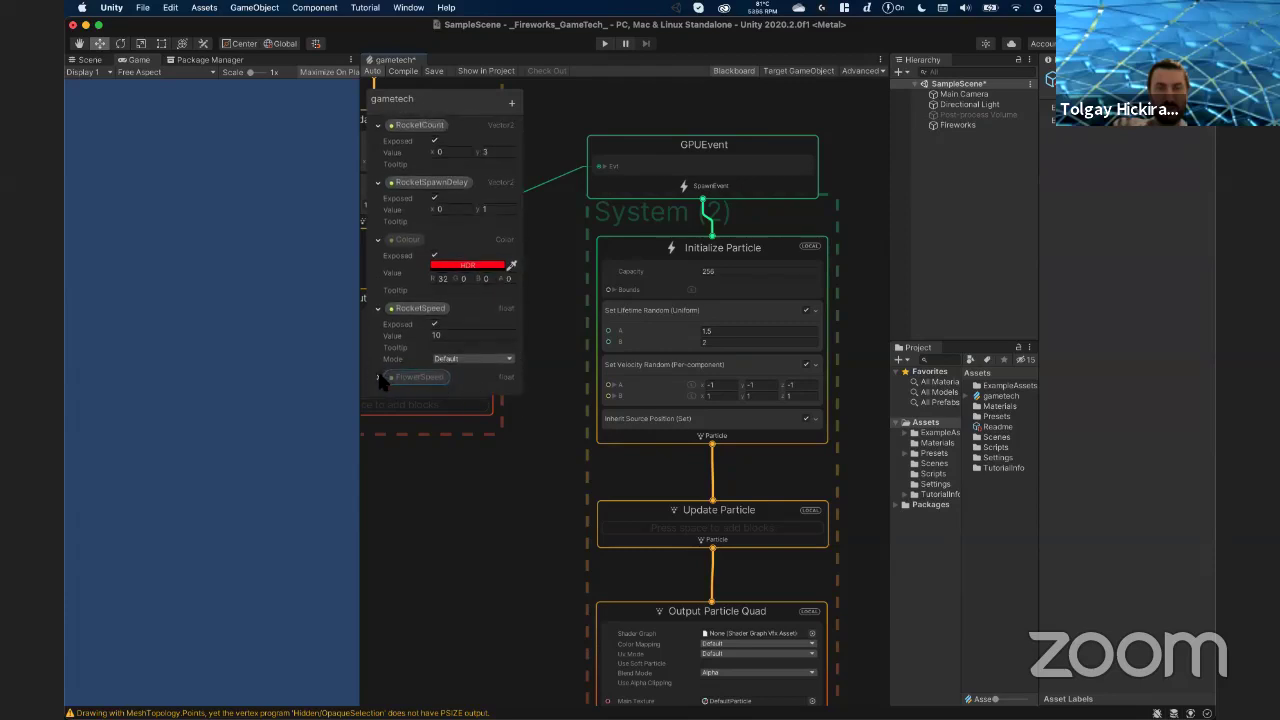
left_click(379, 378)
left_click(471, 355)
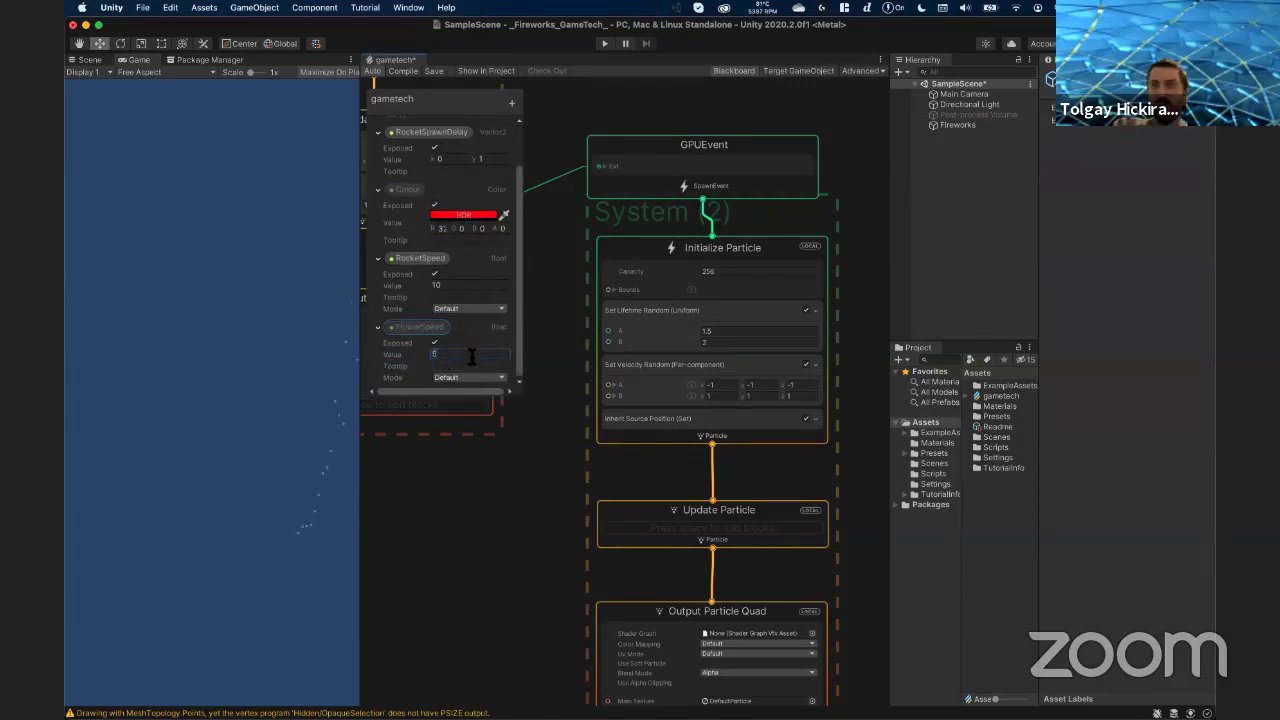
type("5")
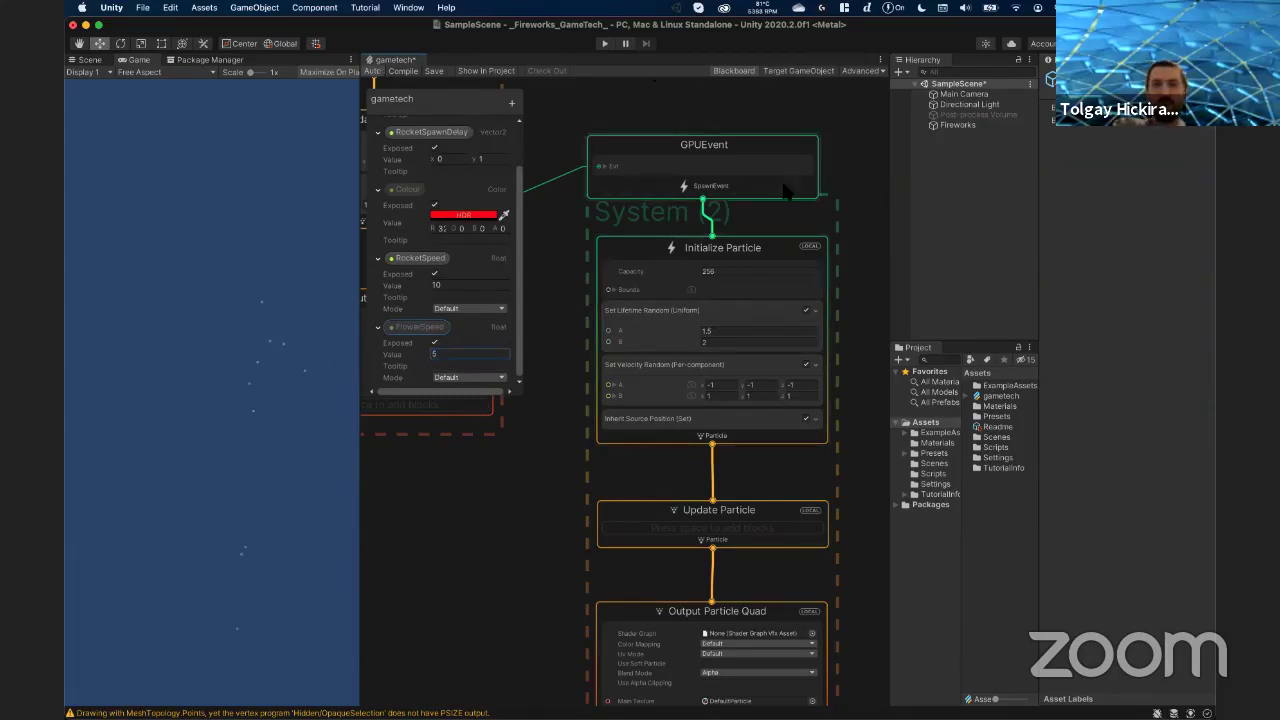
left_click(760, 380)
mouse_move(876, 481)
middle_mouse_down()
mouse_move(743, 380)
mouse_move(969, 464)
middle_mouse_up()
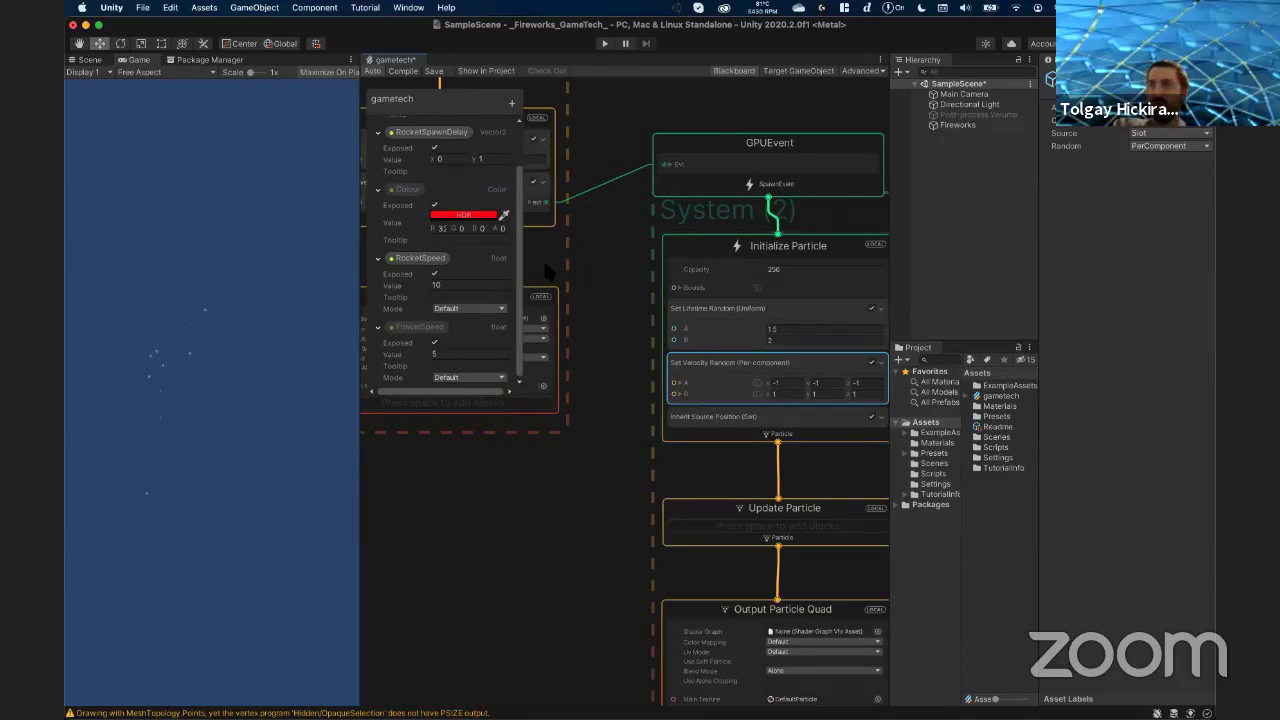
- Raise Initialize Particle capacity from 256 to 1500 and move Inherit Source Position above Set Velocity Random
left_click(778, 270)
left_click(778, 270)
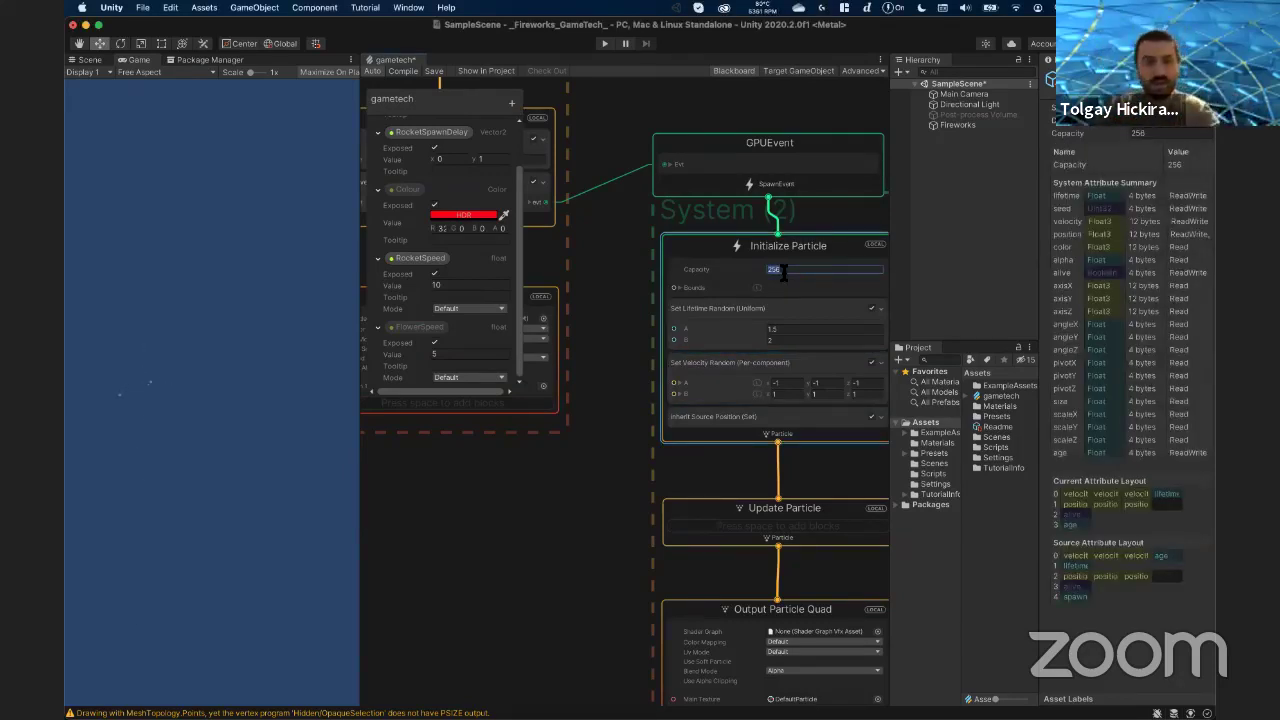
type("1500")
key("Return")
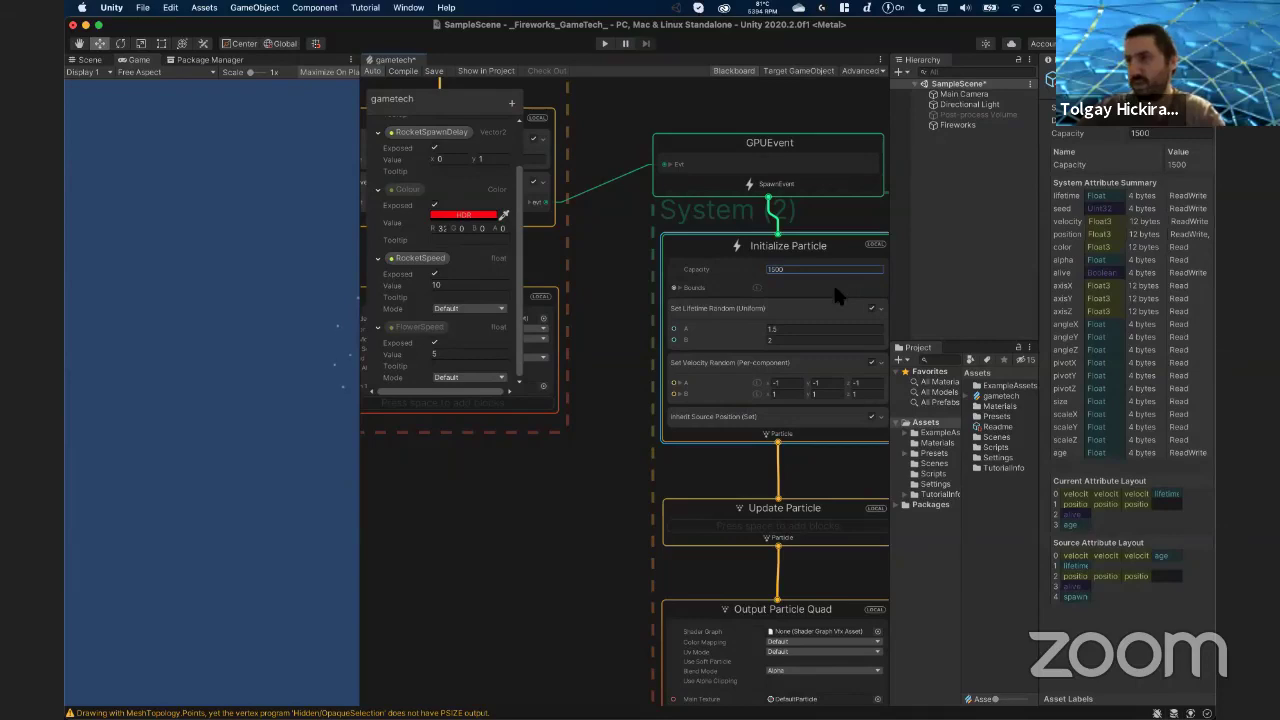
left_click(712, 418)
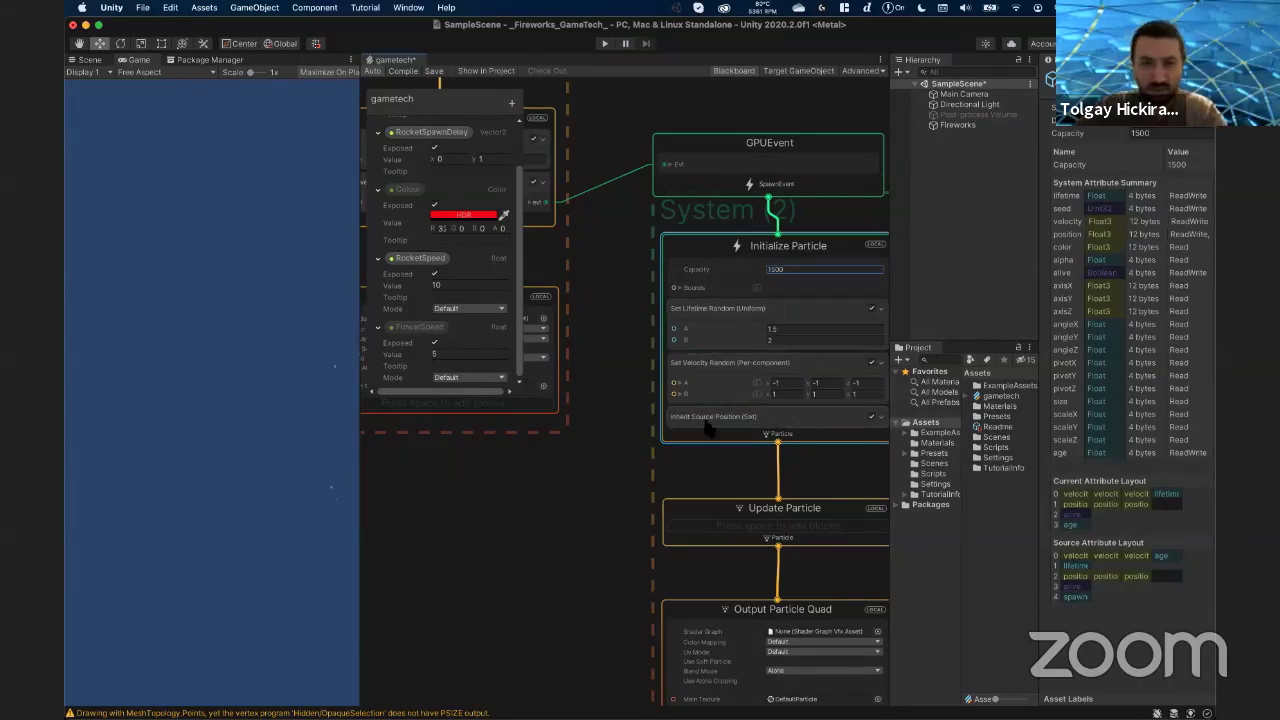
left_click_drag(718, 397, 706, 370)
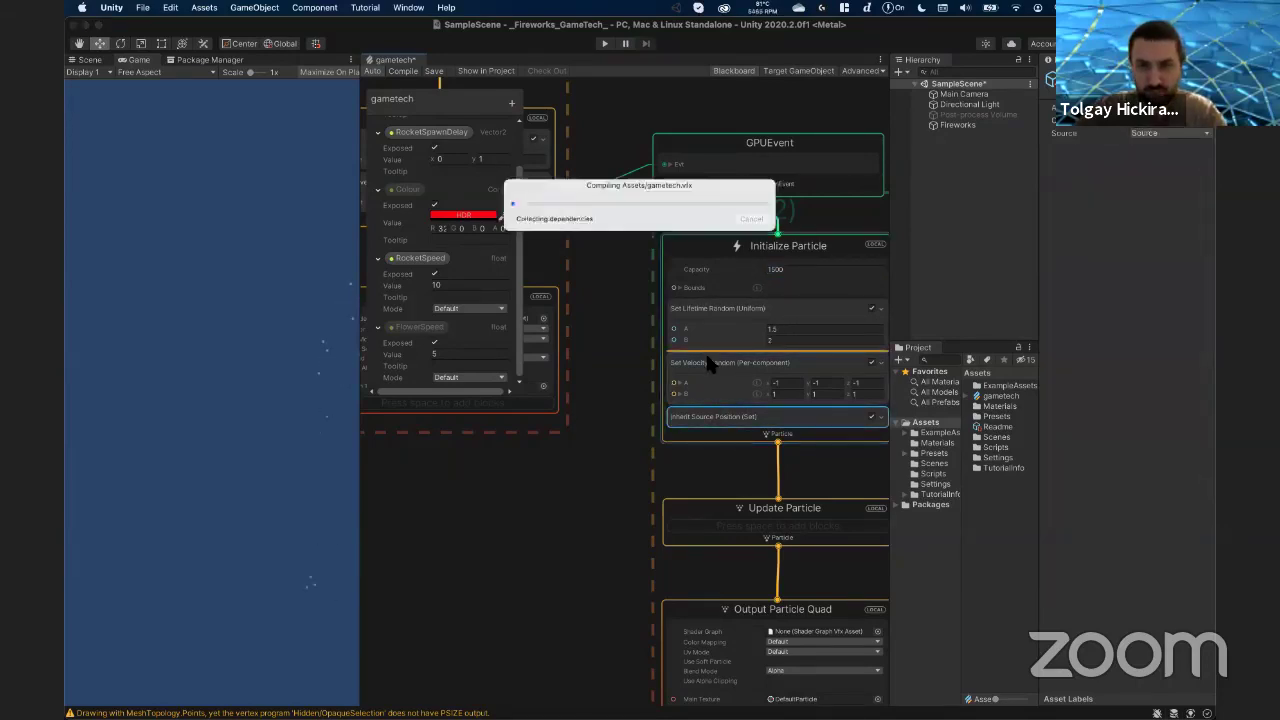
- Add a Multiply Velocity block to the explosion's Initialize Particle context
left_click(726, 441)
key("space")
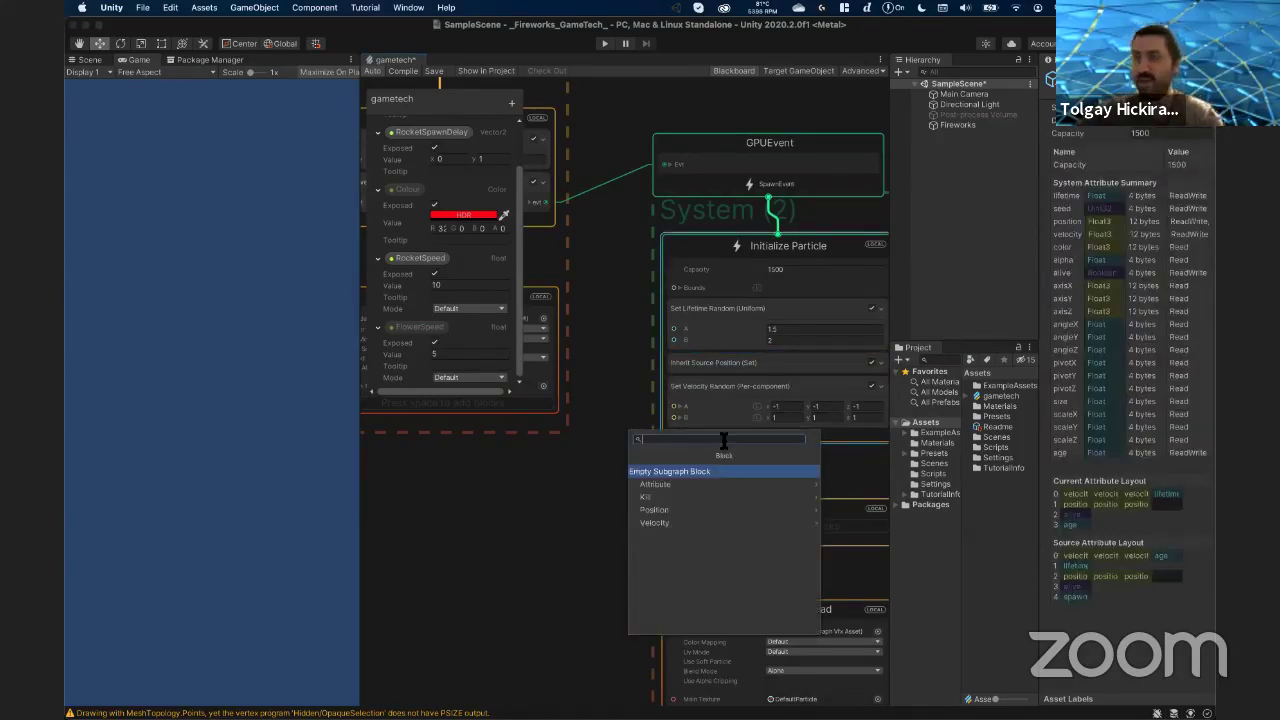
type("multip")
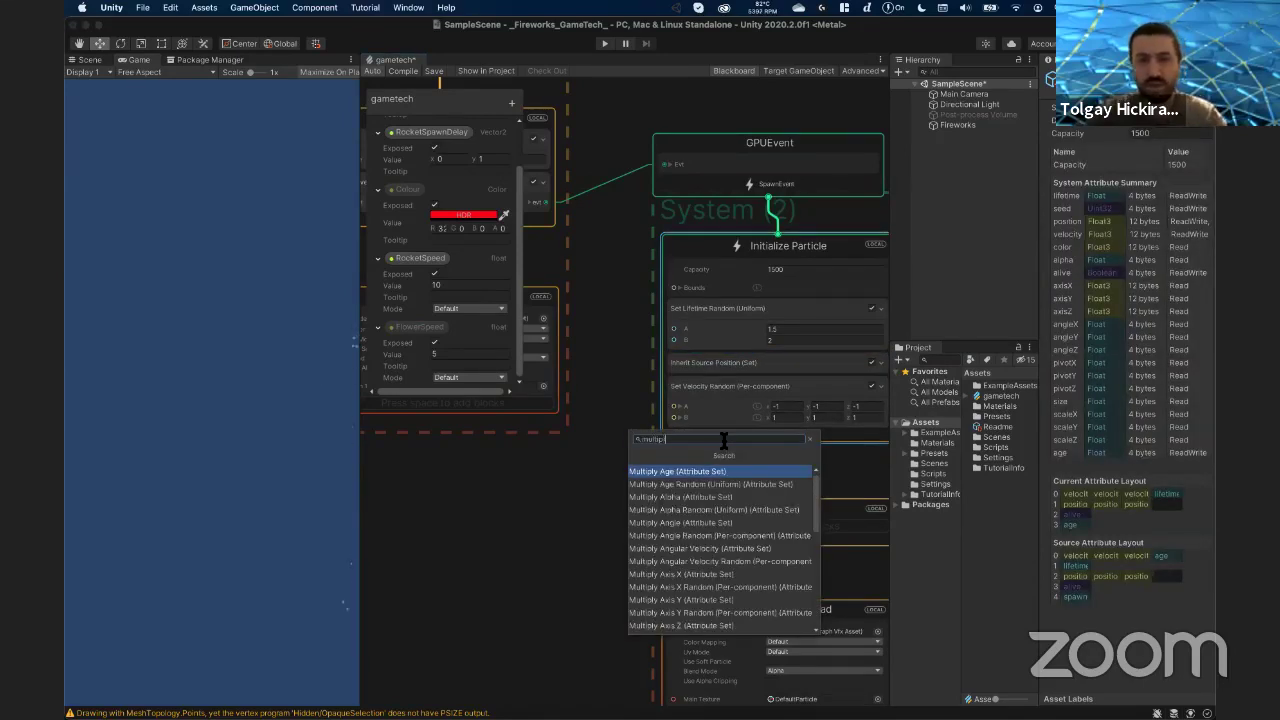
type("ly ve")
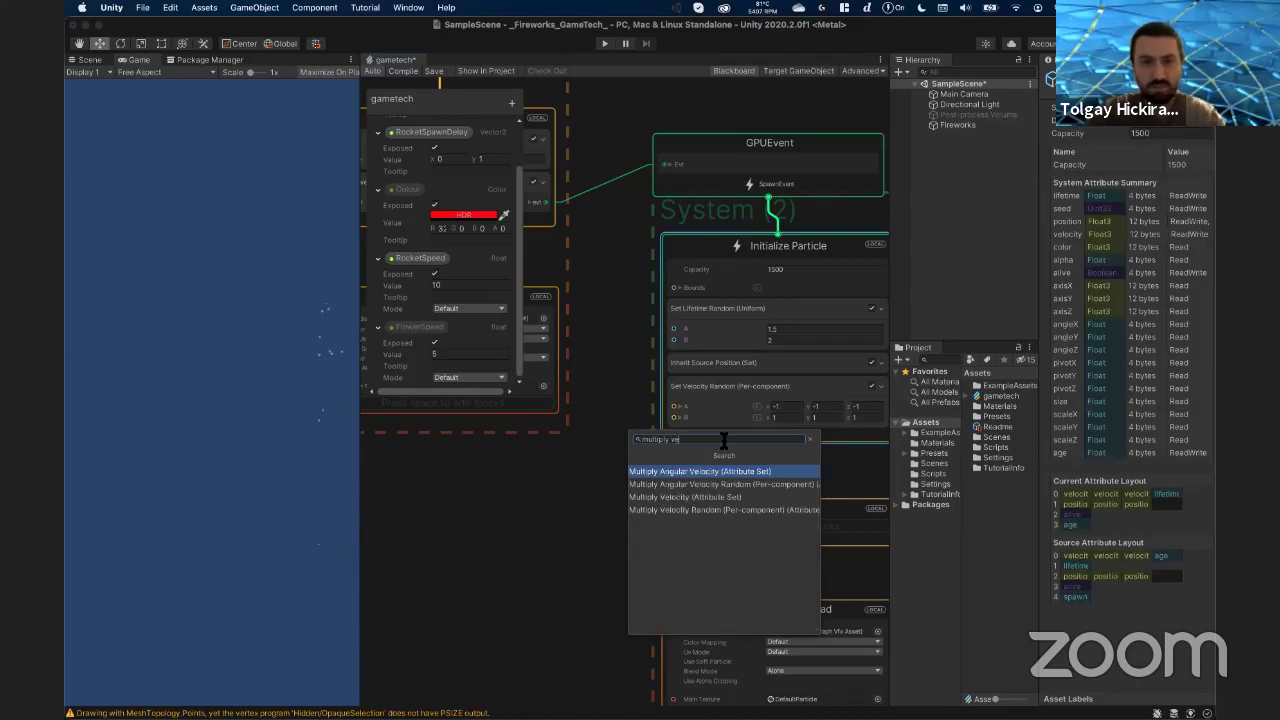
key("Down")
key("Down")
key("Return")
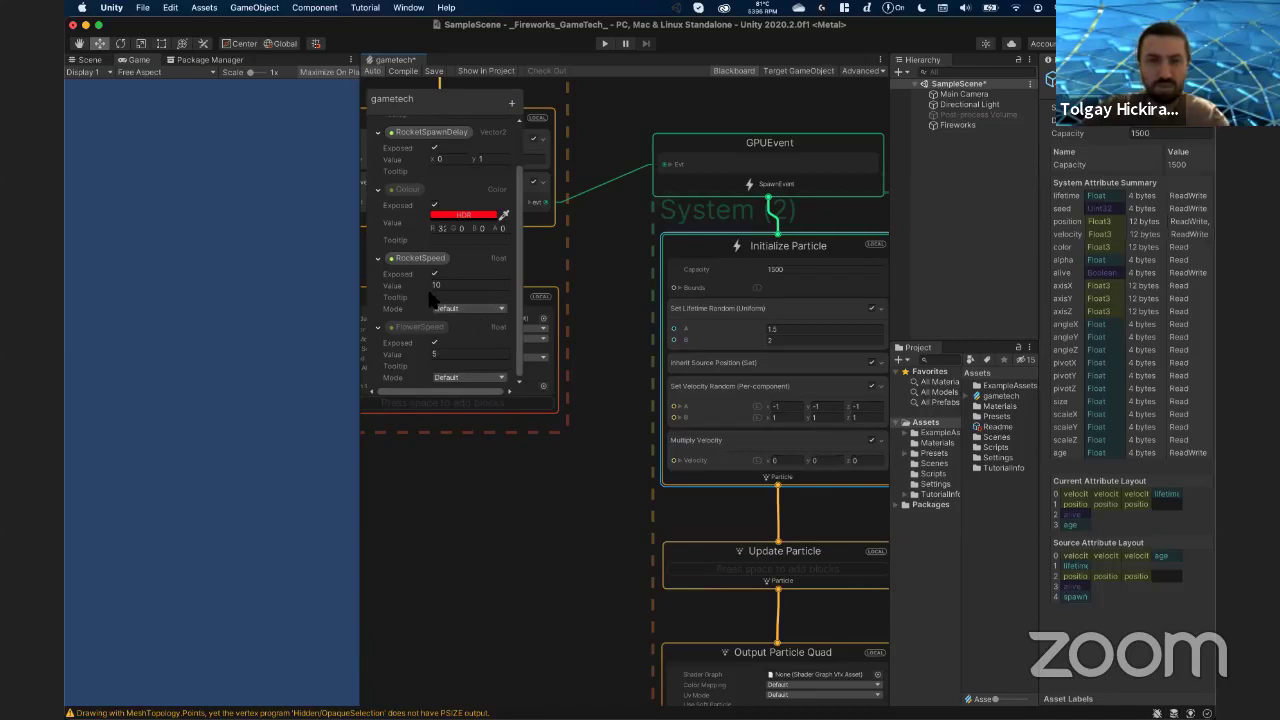
- Wire a FlowerSpeed node into Multiply Velocity's Velocity input and edit FlowerSpeed's value
left_click(545, 456)
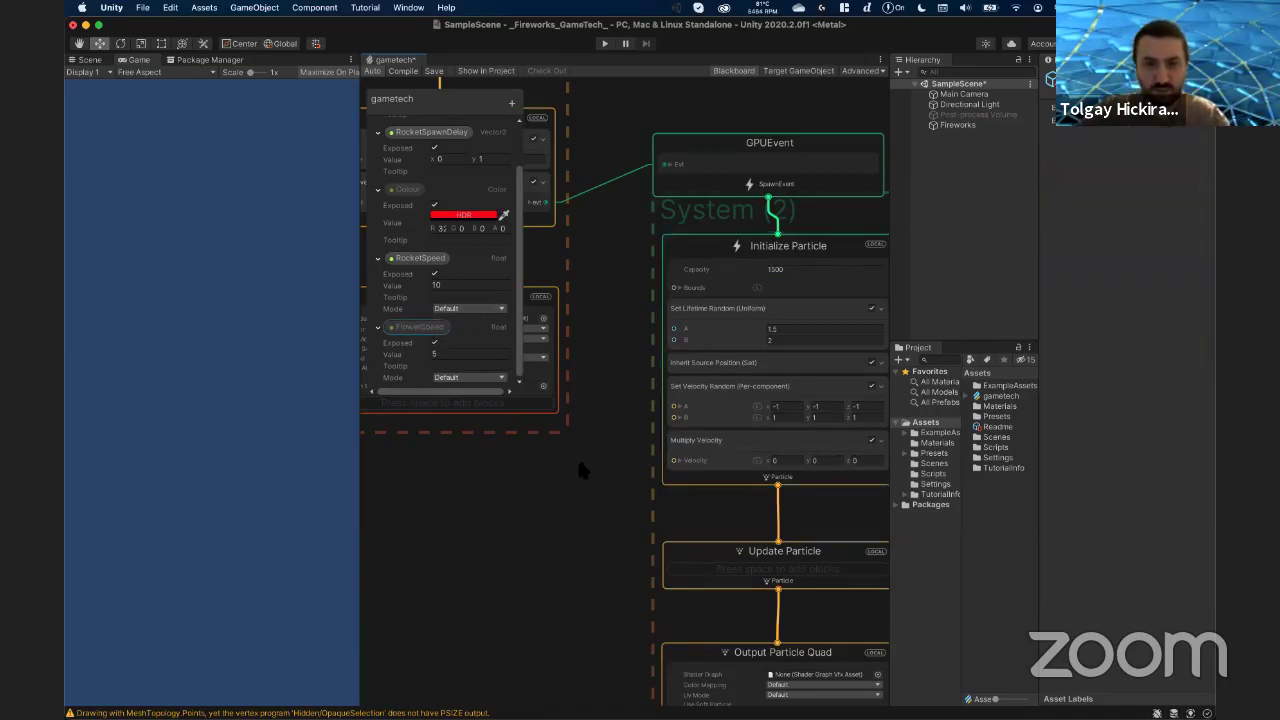
left_click_drag(577, 456, 571, 470)
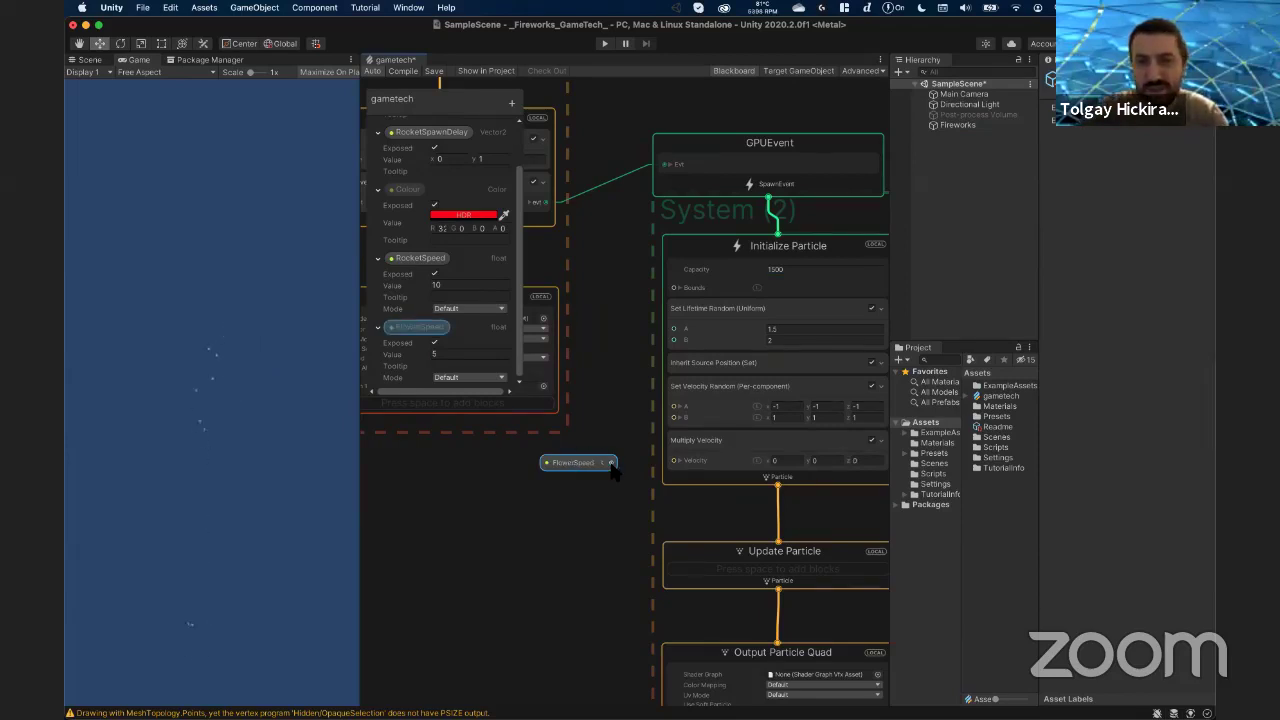
left_click_drag(611, 463, 674, 460)
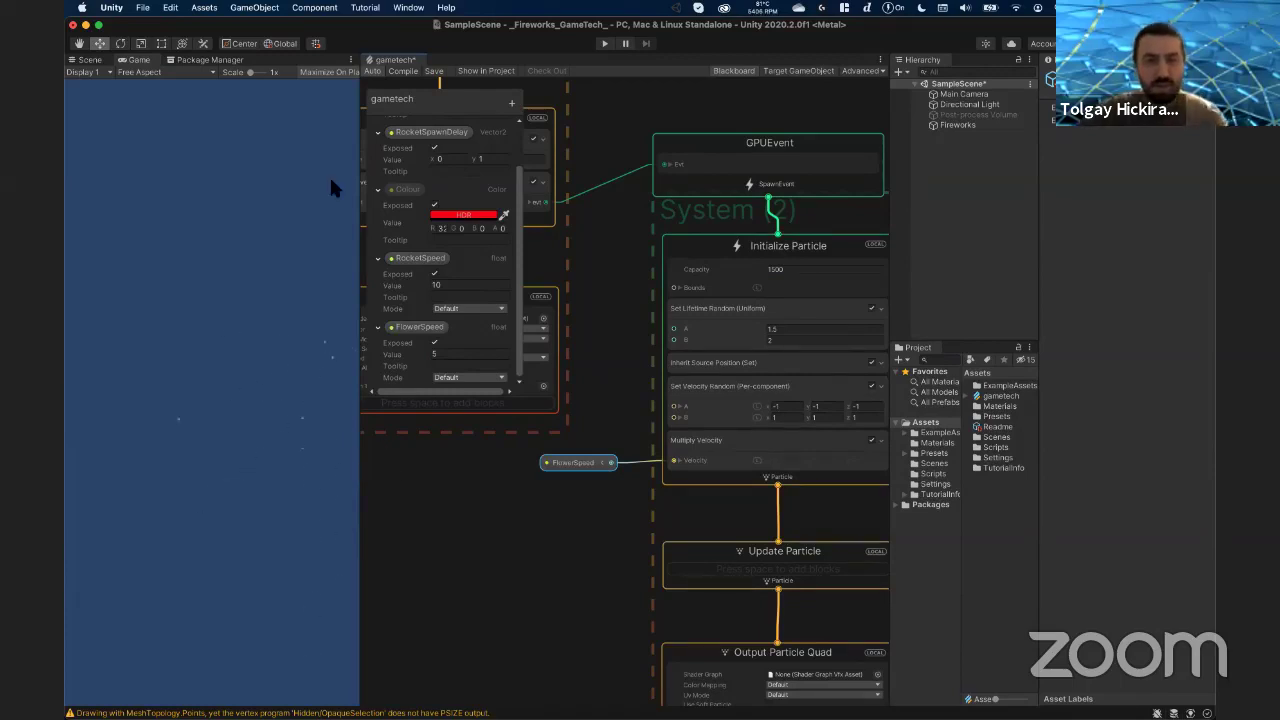
left_click(448, 358)
type("15")
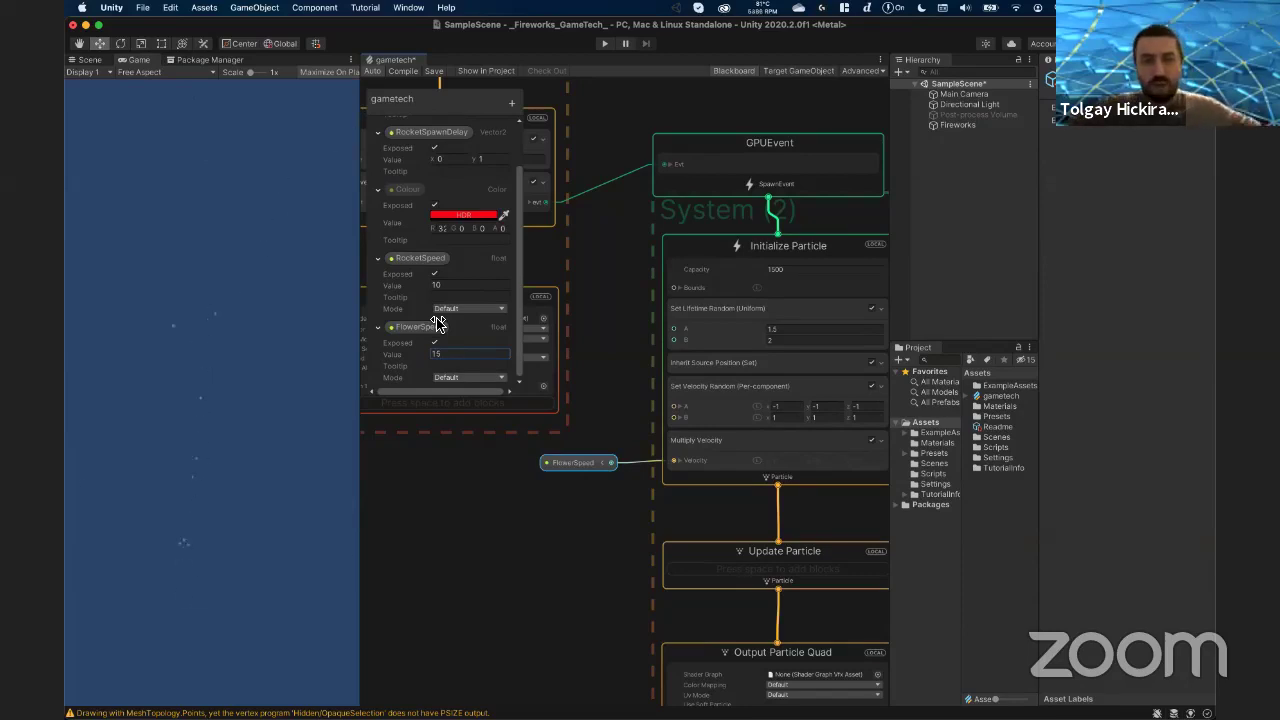
left_click(465, 358)
type("5")
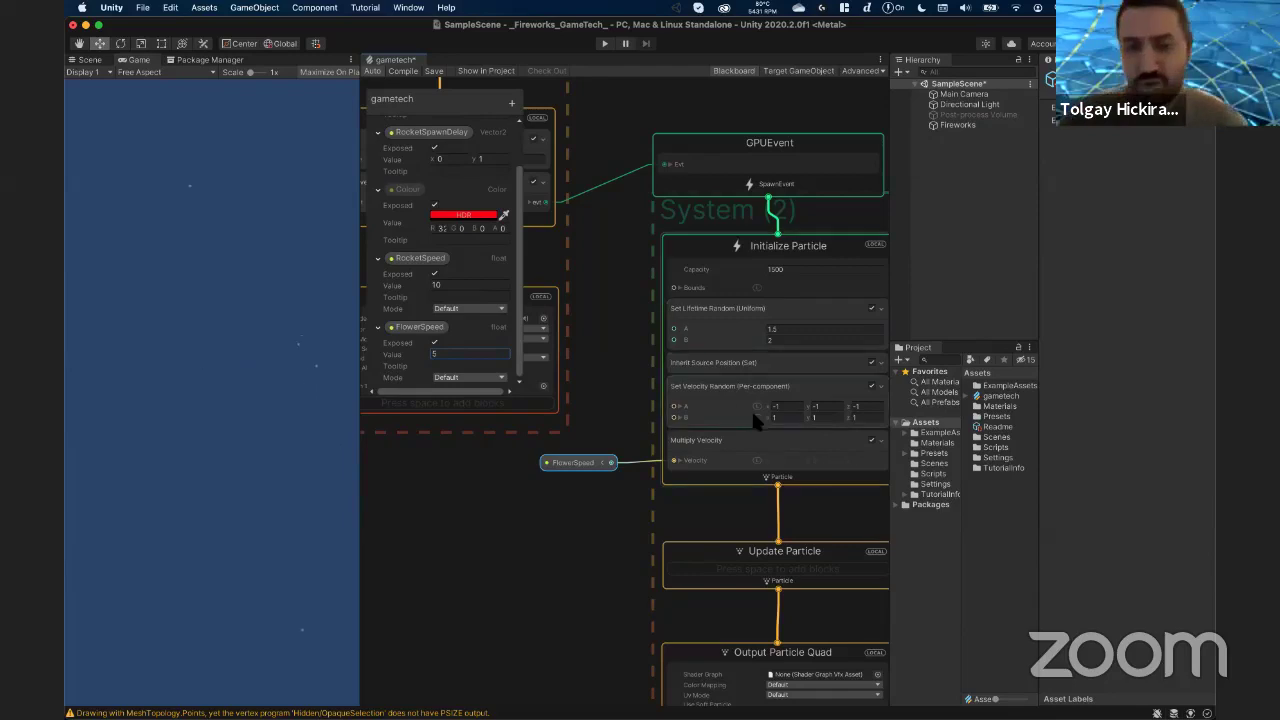
- Find the rockets' Trigger Event On Die block and start changing its count, typing 20
left_click(758, 440)
scroll(765, 430, "down", 3)
scroll(765, 425, "up", 2)
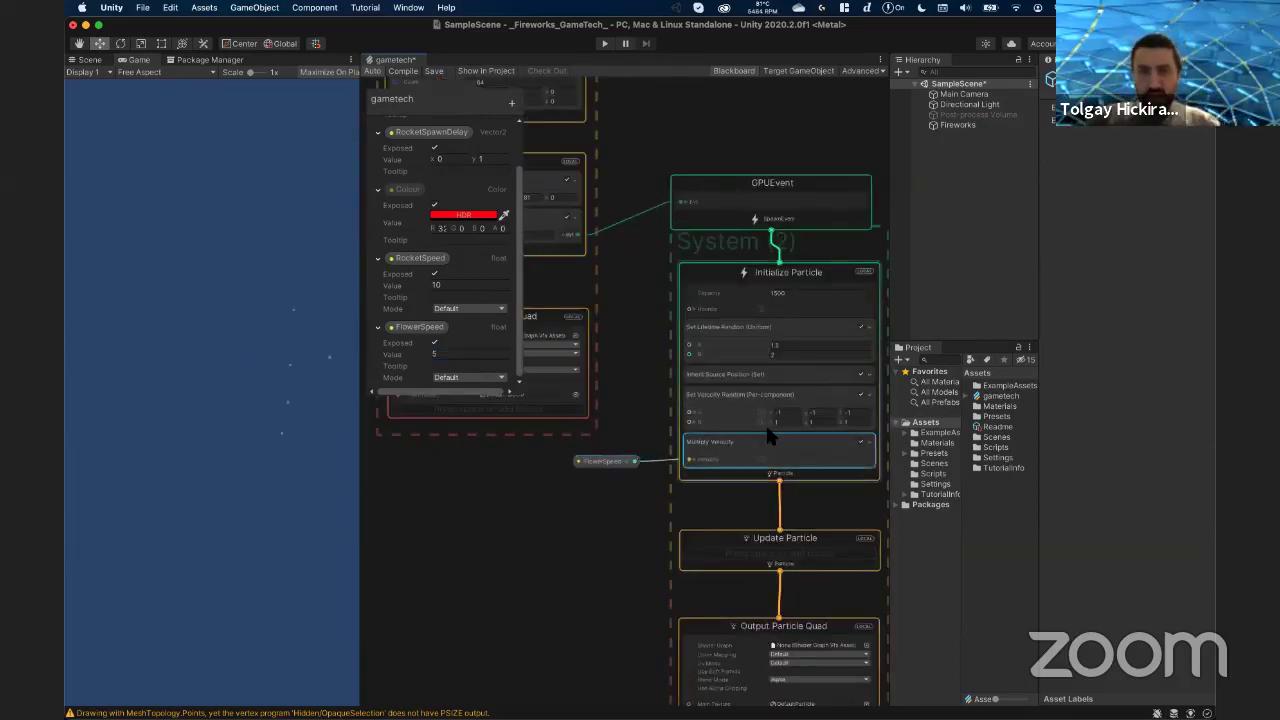
middle_click_drag(768, 432, 726, 422)
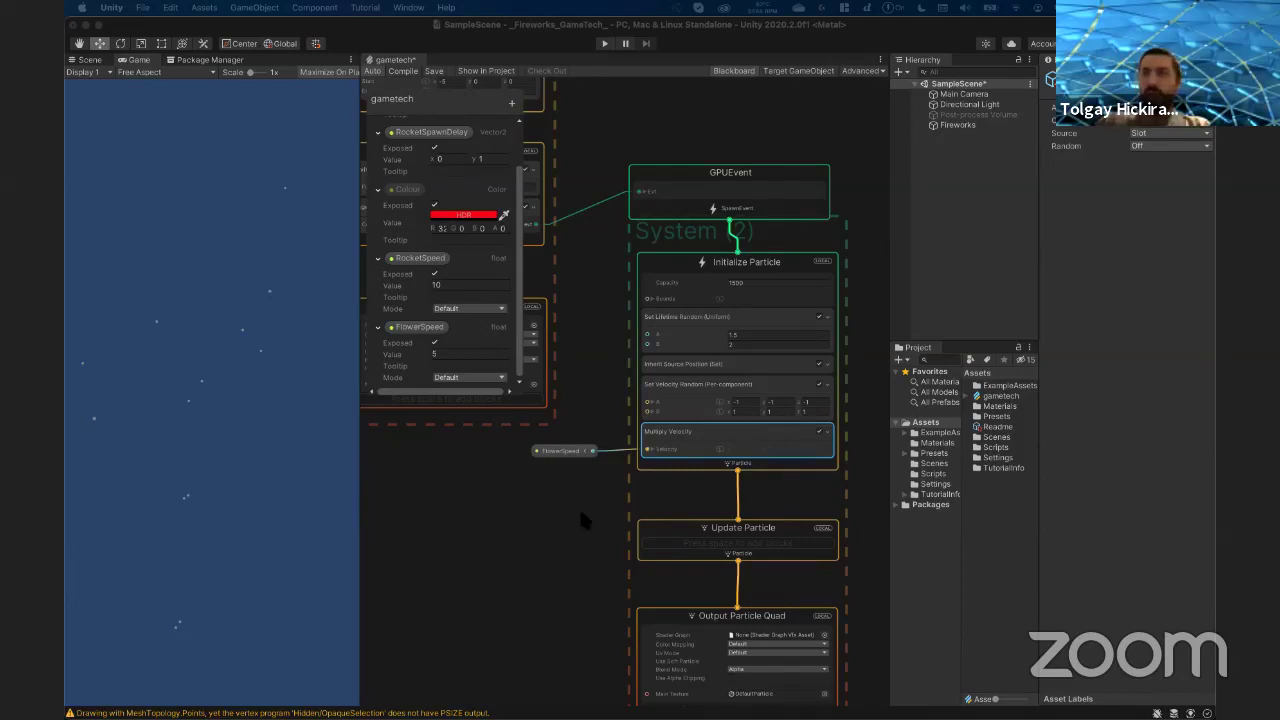
scroll(579, 506, "up", 3)
scroll(530, 514, "left", 5)
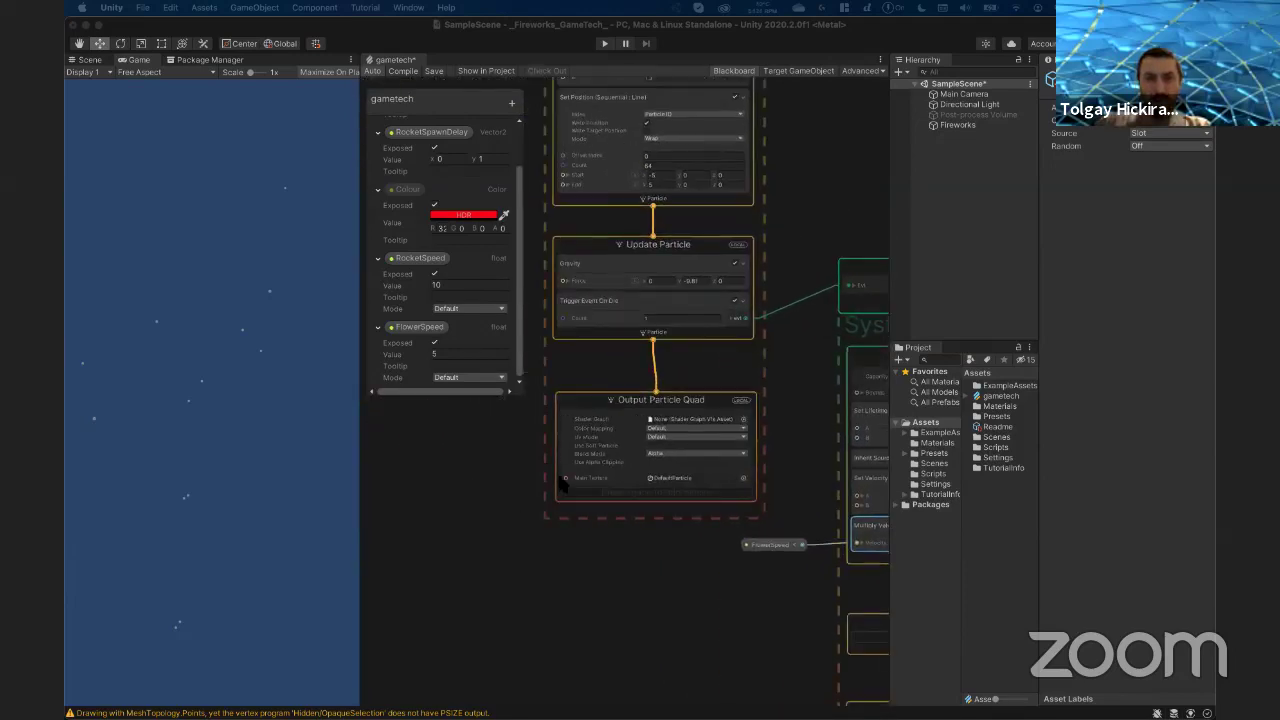
left_click(665, 318)
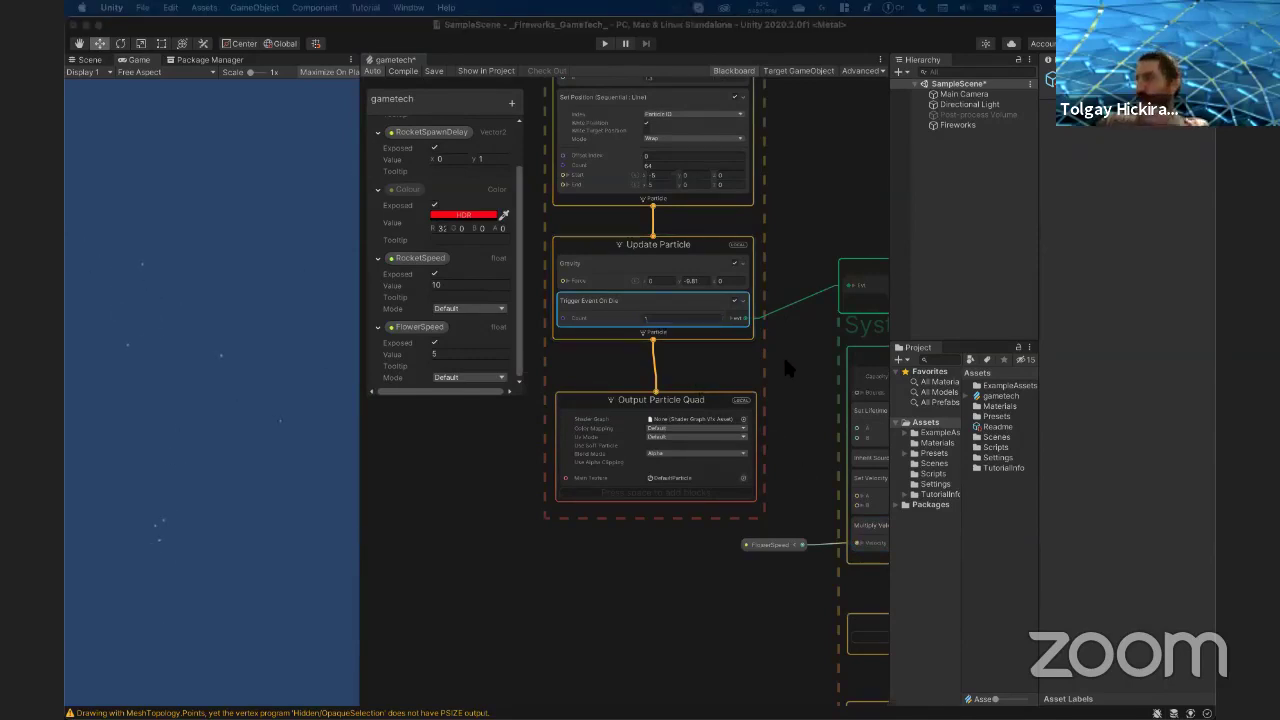
left_click(665, 318)
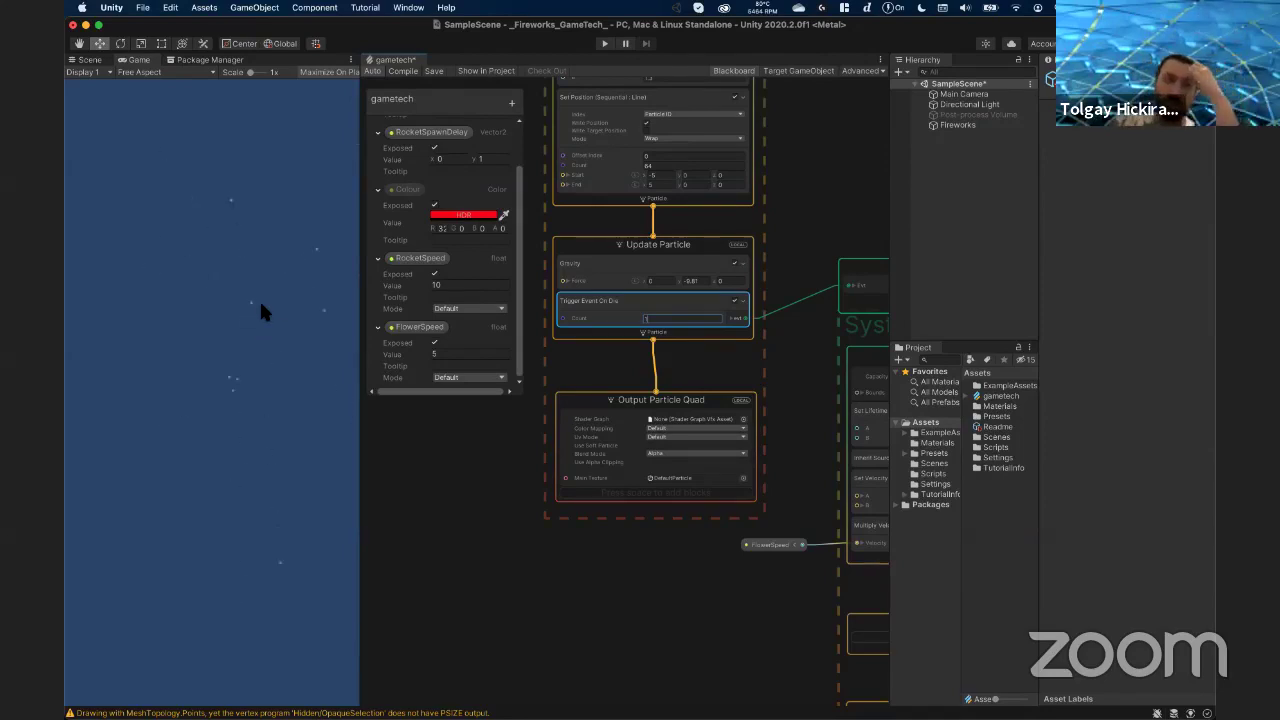
left_click(643, 318)
type("5")
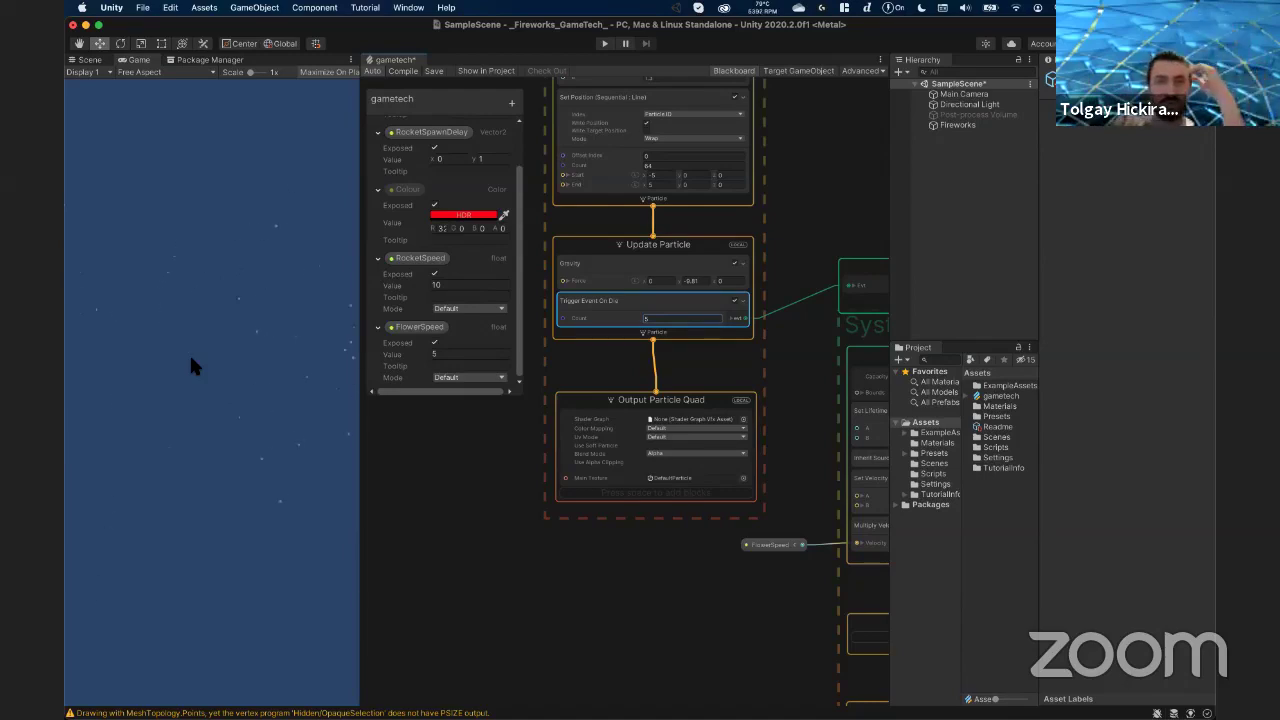
left_click(669, 320)
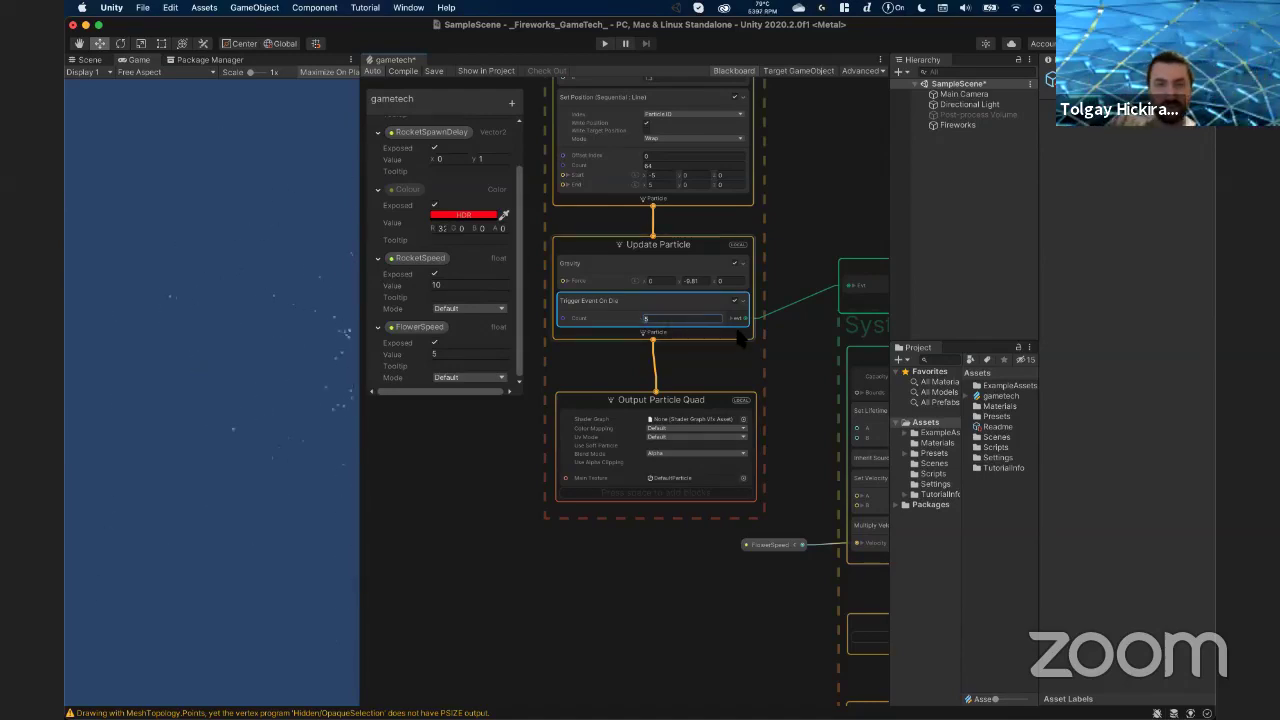
type("20")
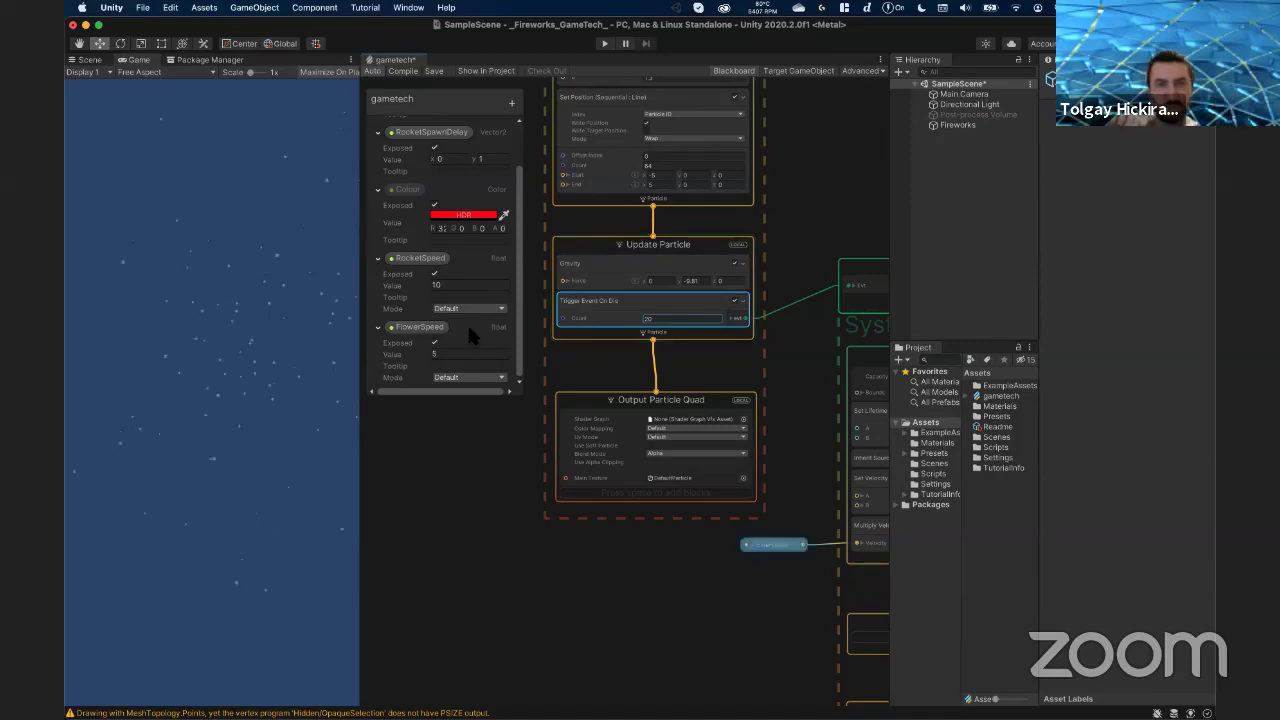
- Change FlowerSpeed to 4 and set the Trigger Event On Die count to 200
left_click(446, 353)
type("4")
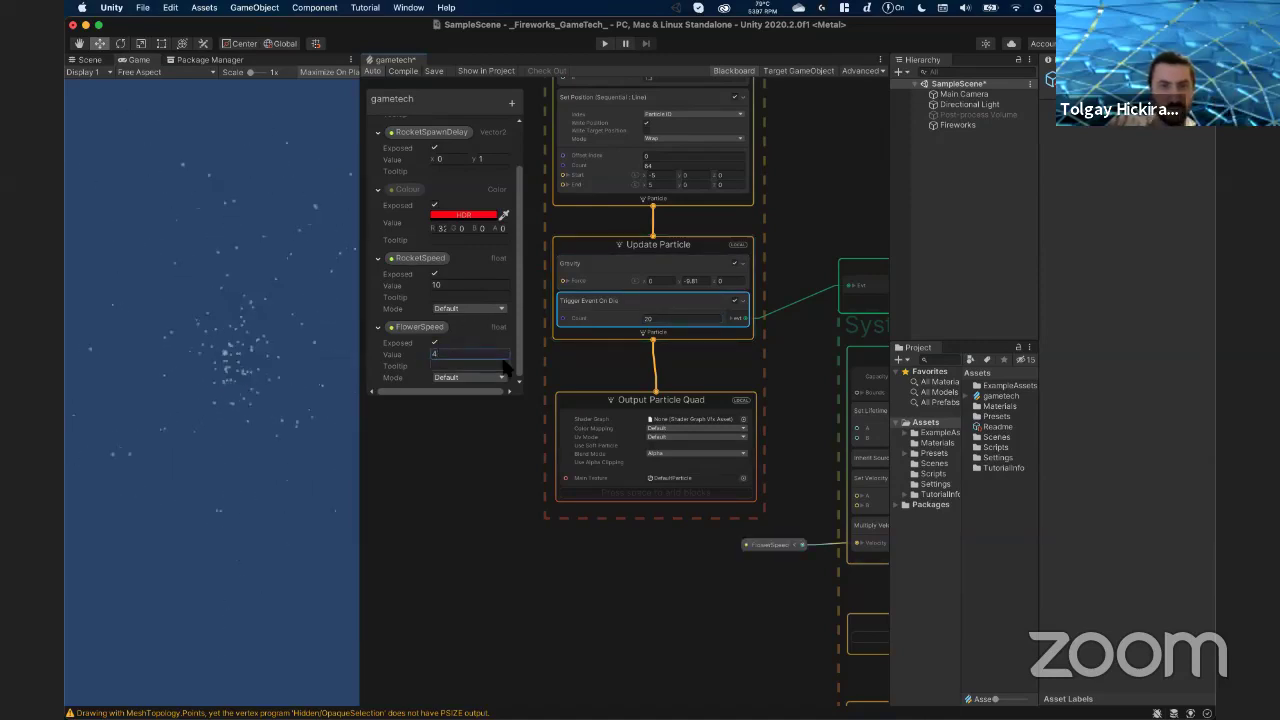
left_click(676, 319)
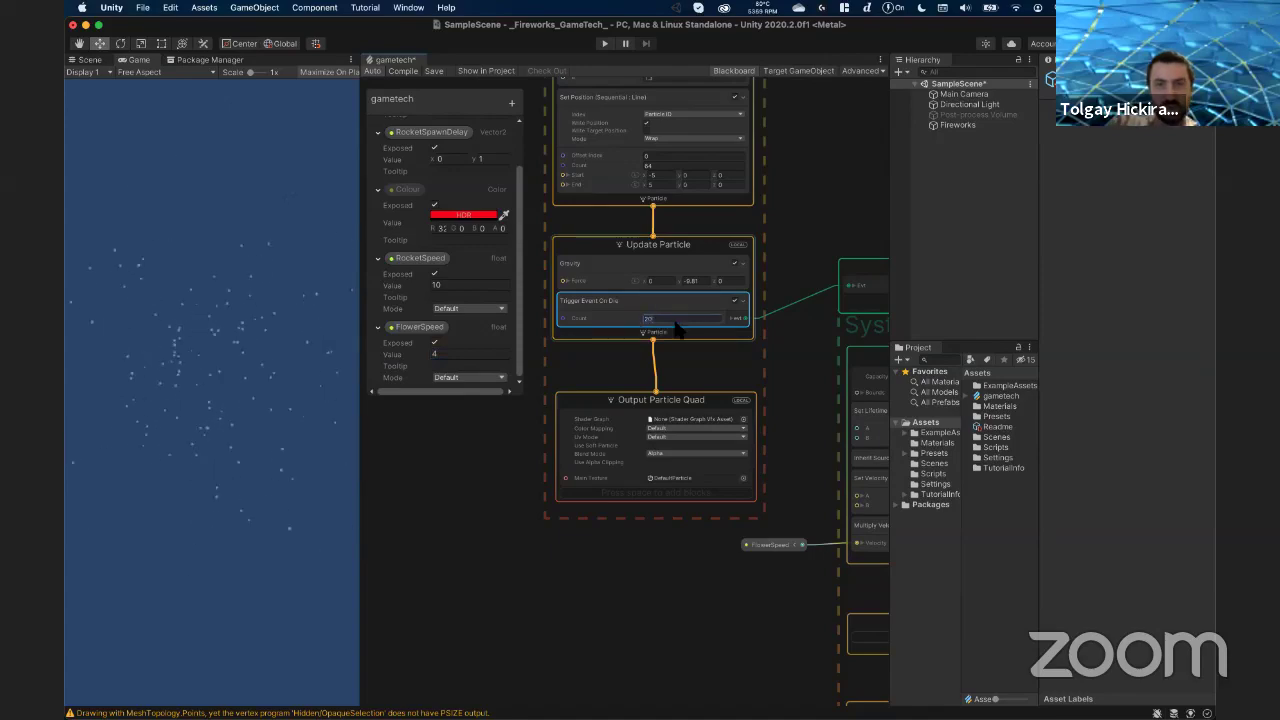
type("200")
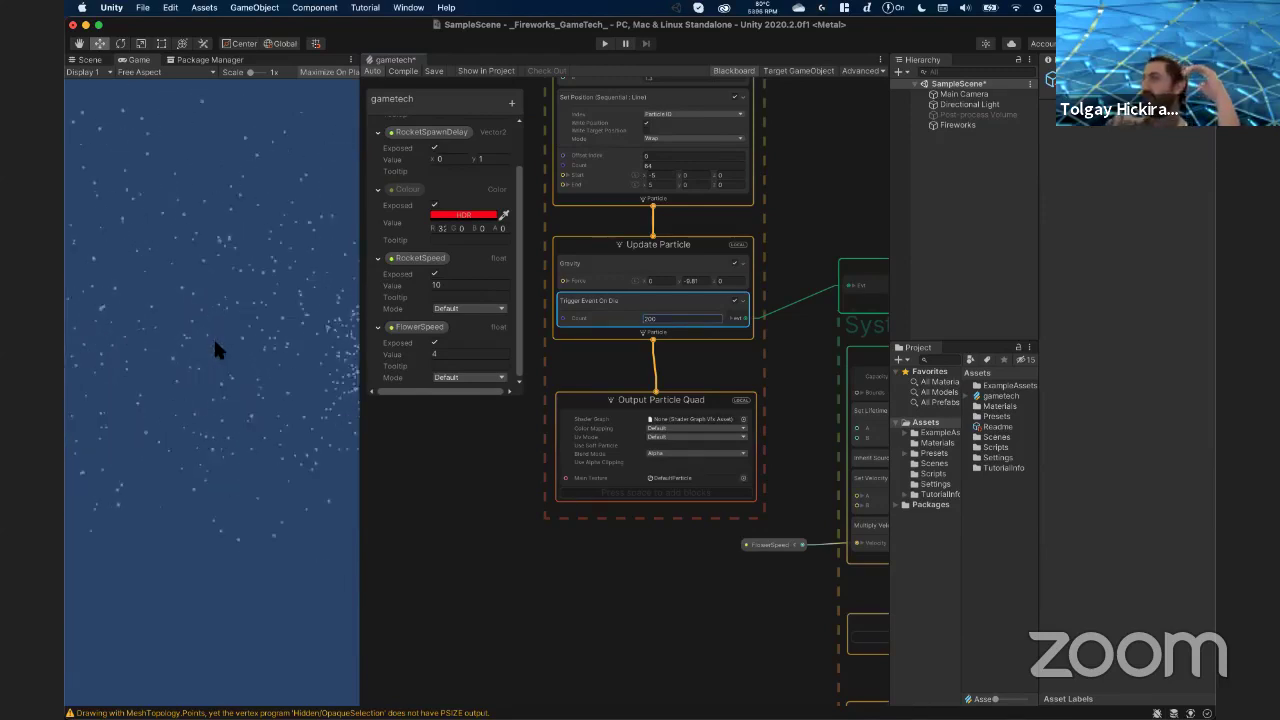
- Switch to the Scene view and orbit the camera toward the particles
left_click(88, 60)
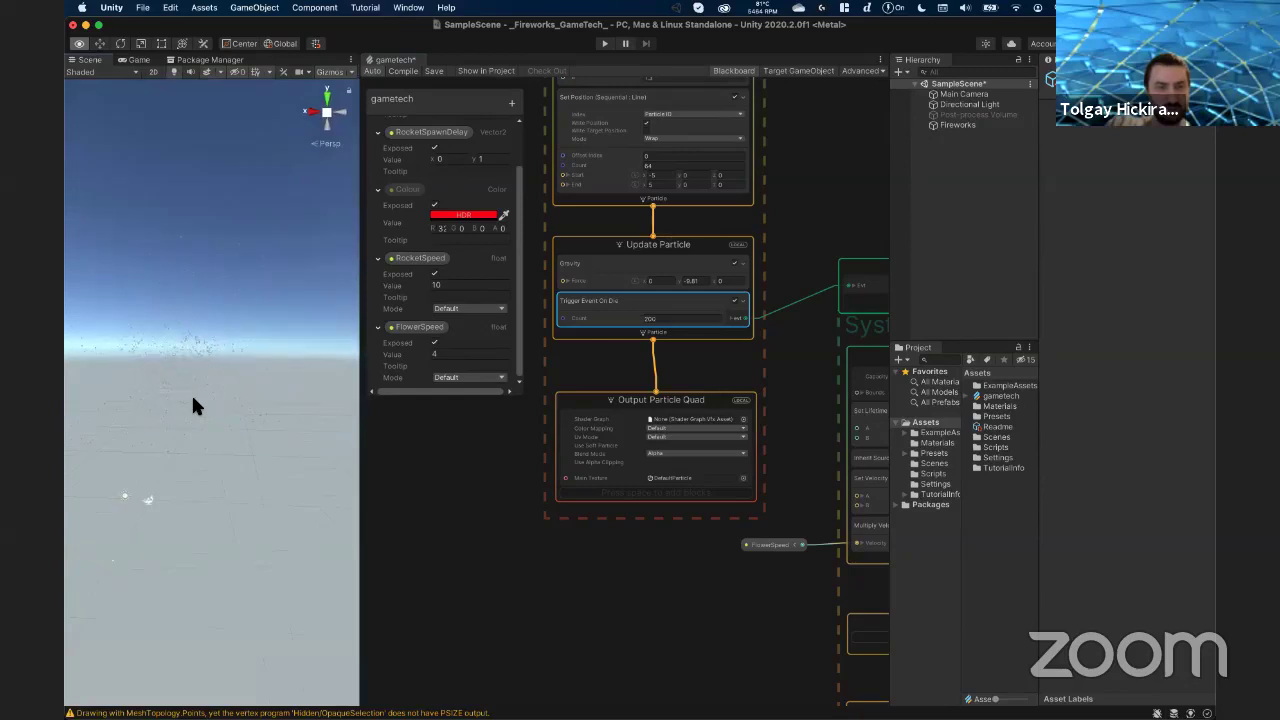
left_click_drag(193, 405, 265, 415, "alt")
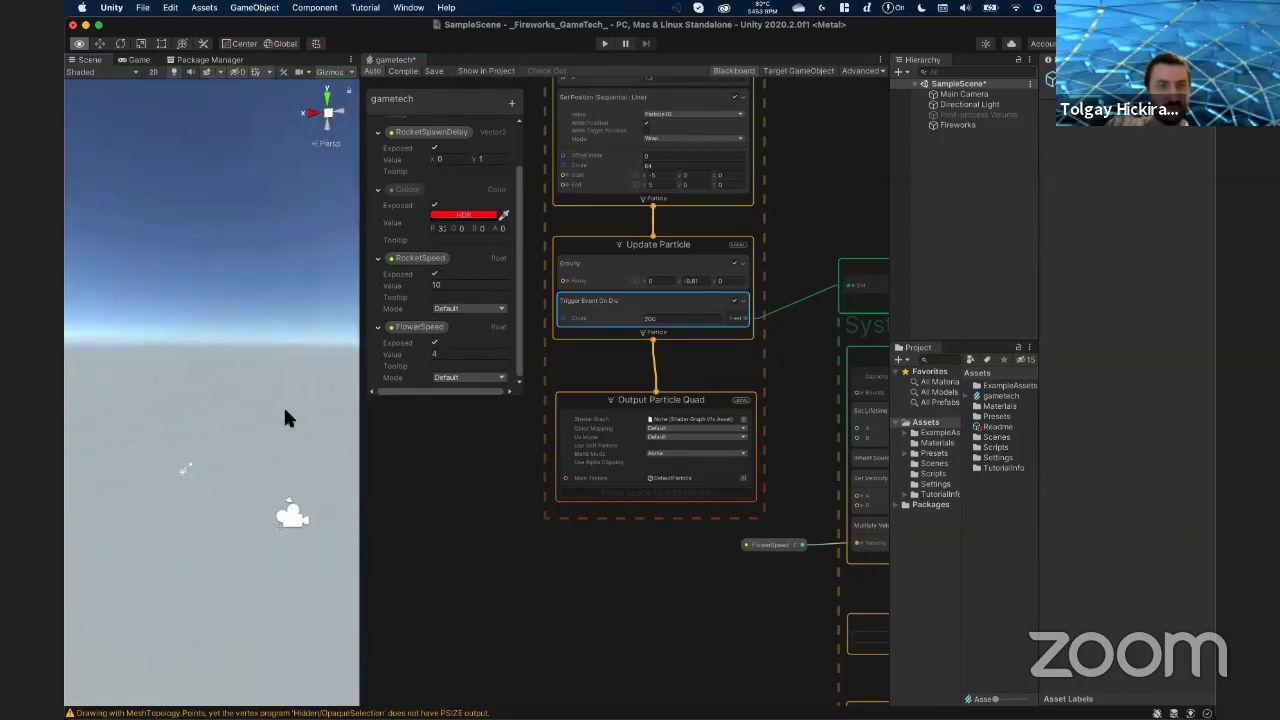
left_click_drag(283, 410, 367, 402, "alt")
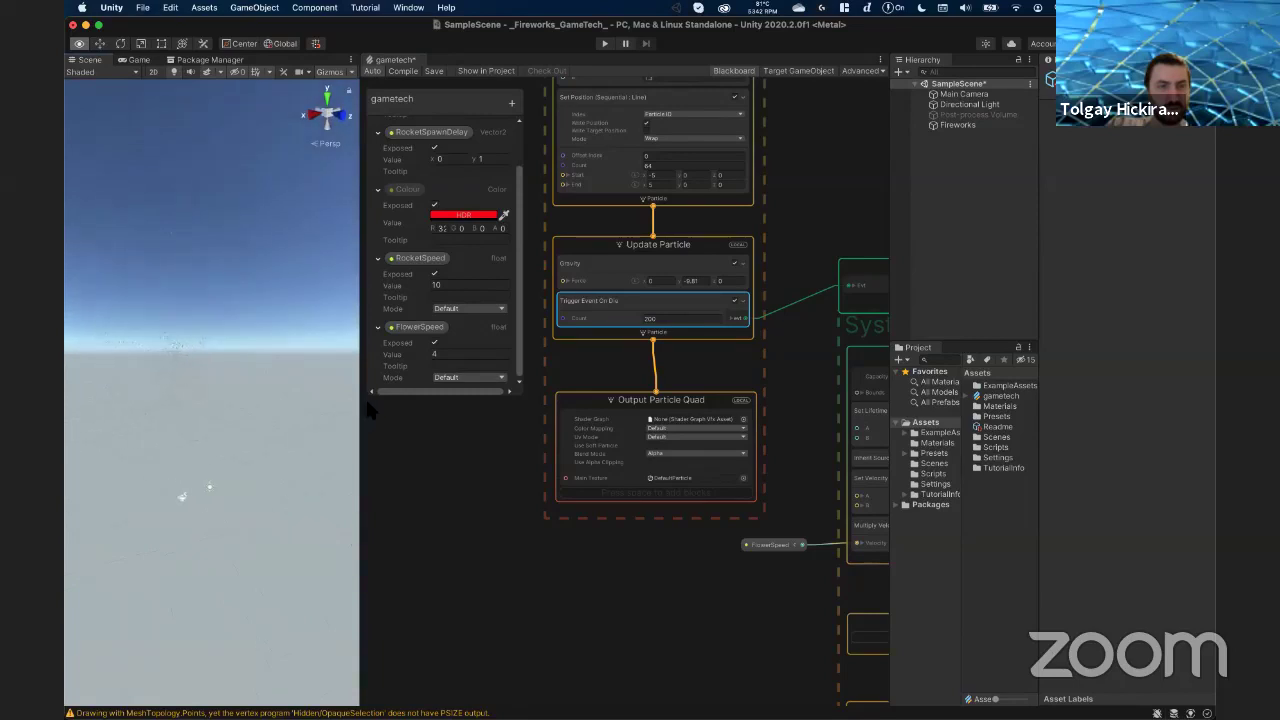
scroll(801, 266, "up", 10)
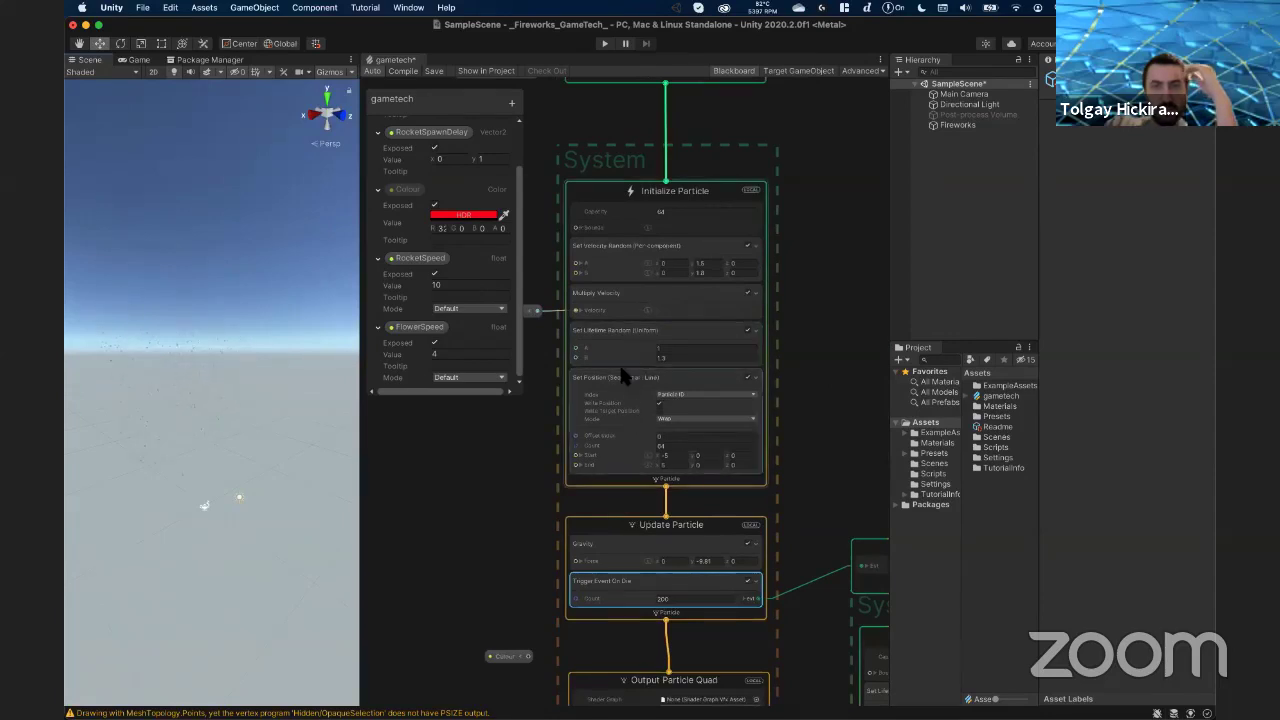
- Set the Sequential Line spawn Start to (-10,0,0) and End to (10,0,0), then recompile
left_click(638, 386)
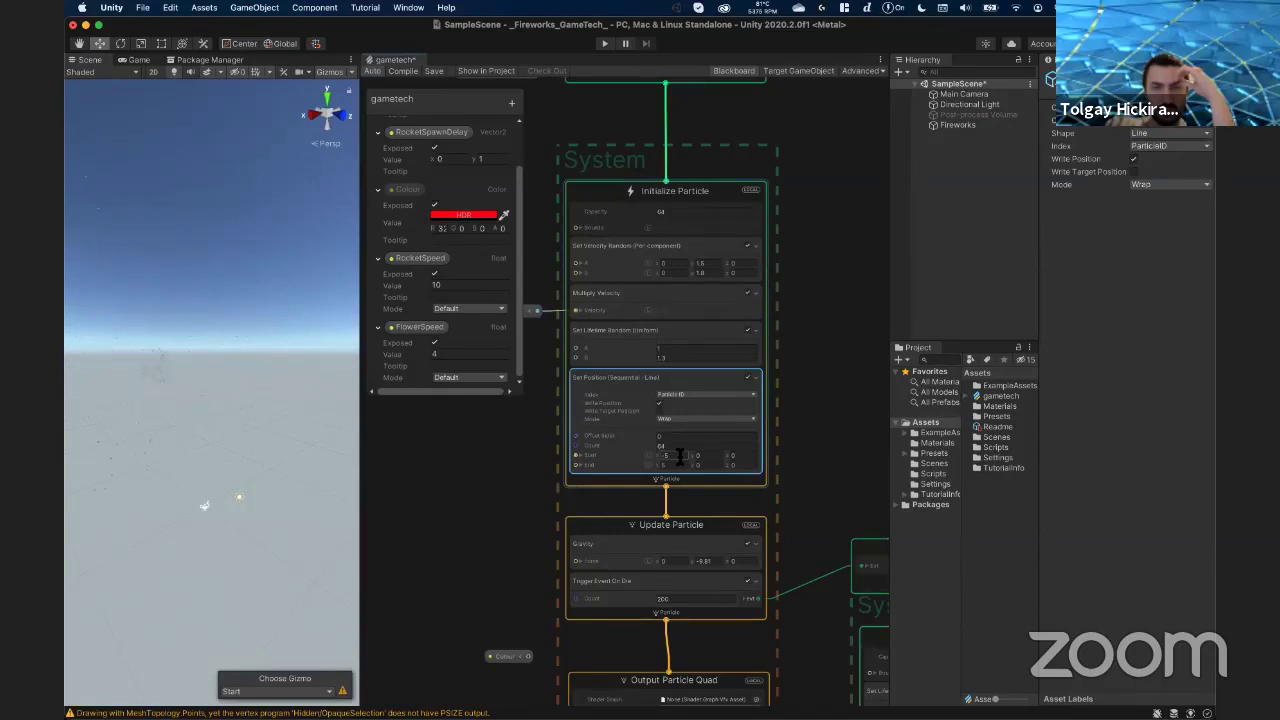
double_click(680, 459)
type("0")
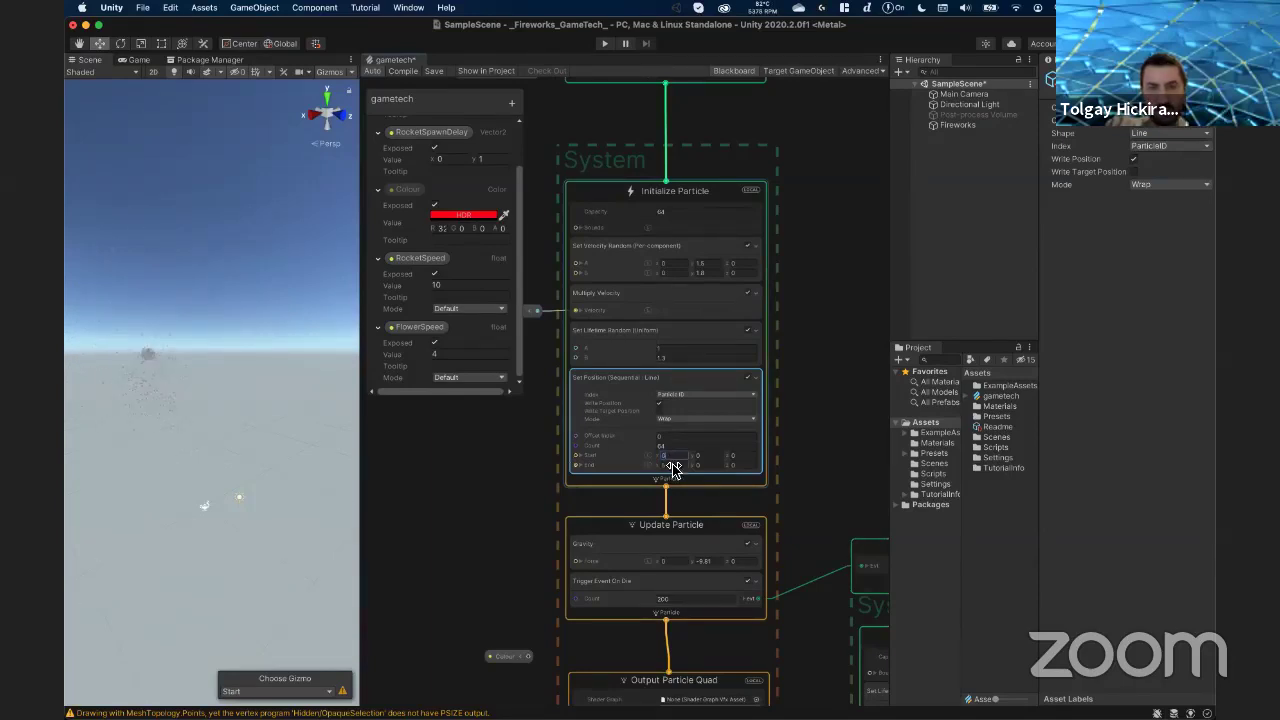
key("Return")
double_click(736, 456)
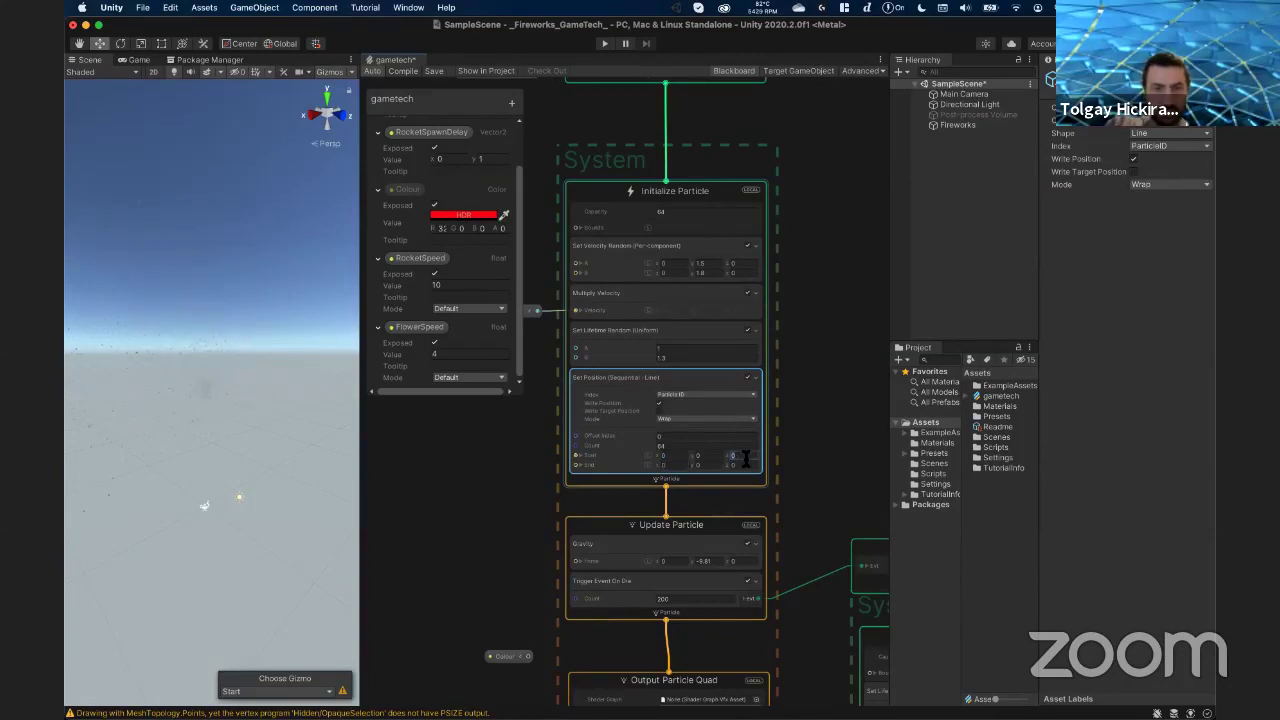
type("-5")
key("Tab")
key("Tab")
key("Tab")
left_click(745, 458)
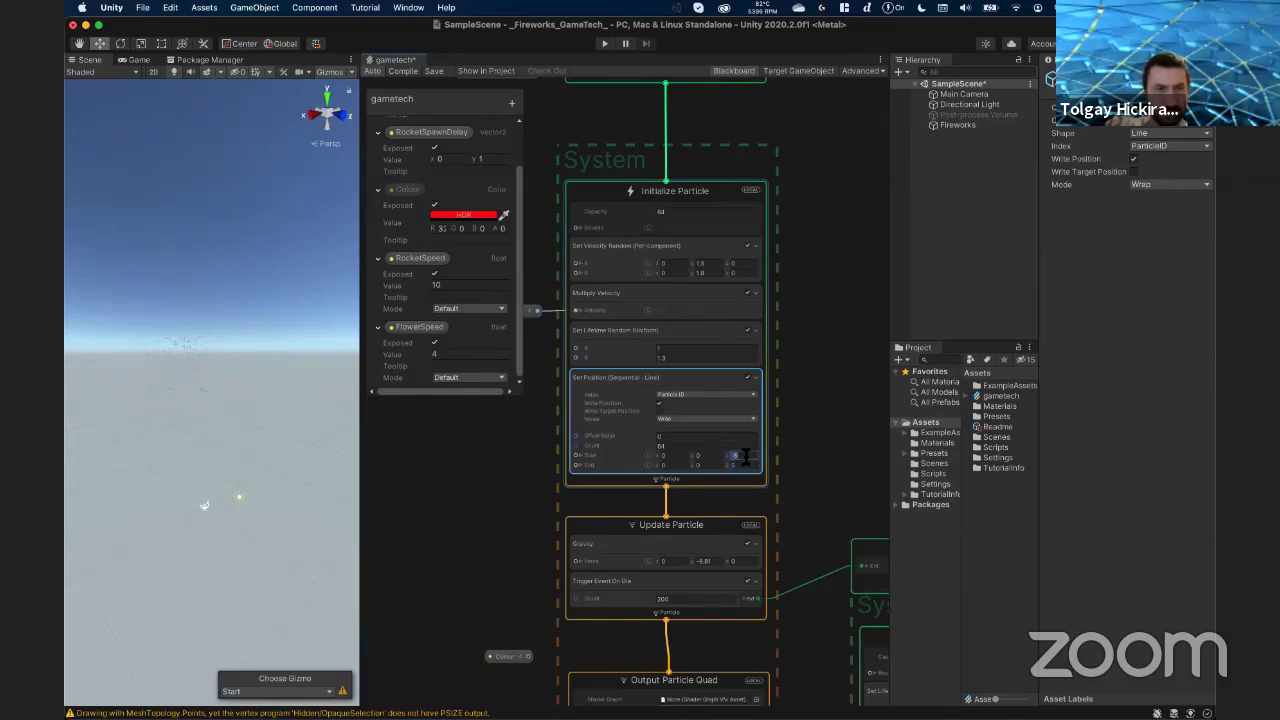
mouse_move(200, 490)
left_mouse_down("alt")
mouse_move(210, 483)
mouse_move(166, 481)
mouse_move(456, 481)
mouse_move(324, 463)
mouse_move(154, 479)
left_mouse_up("alt")
left_click(688, 455)
type("-10")
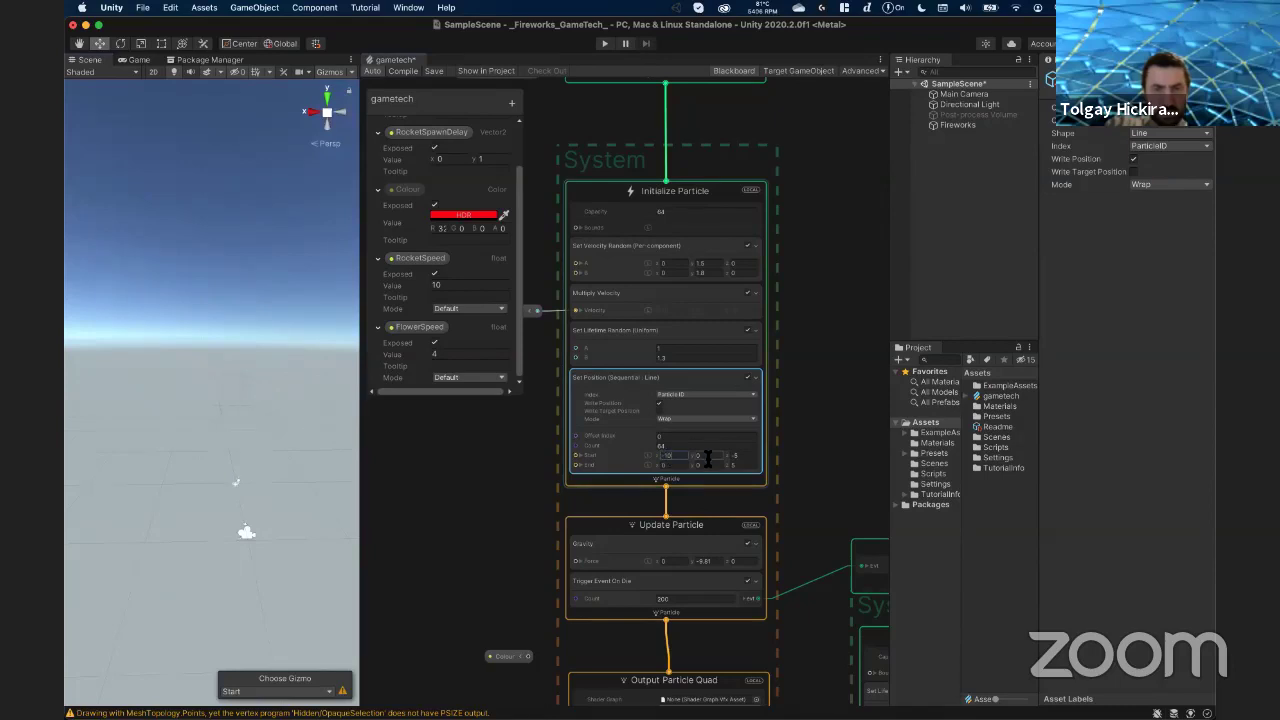
key("Tab")
type("0")
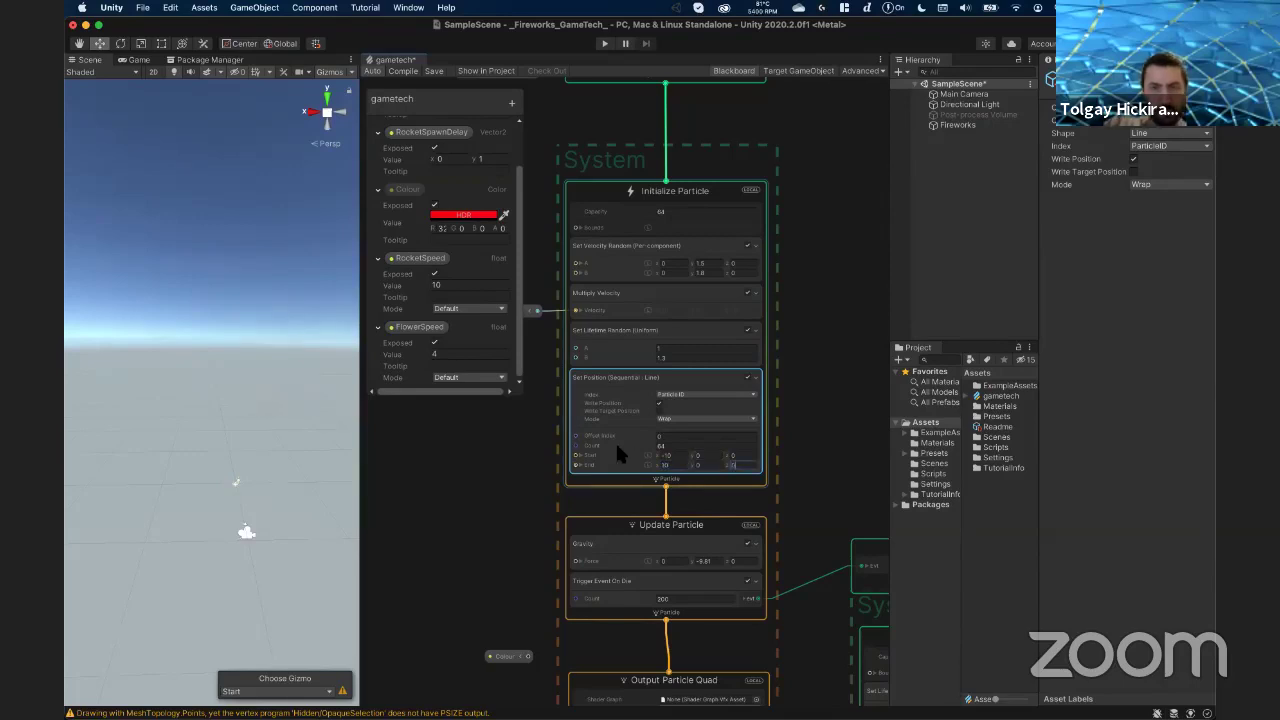
left_click(412, 72)
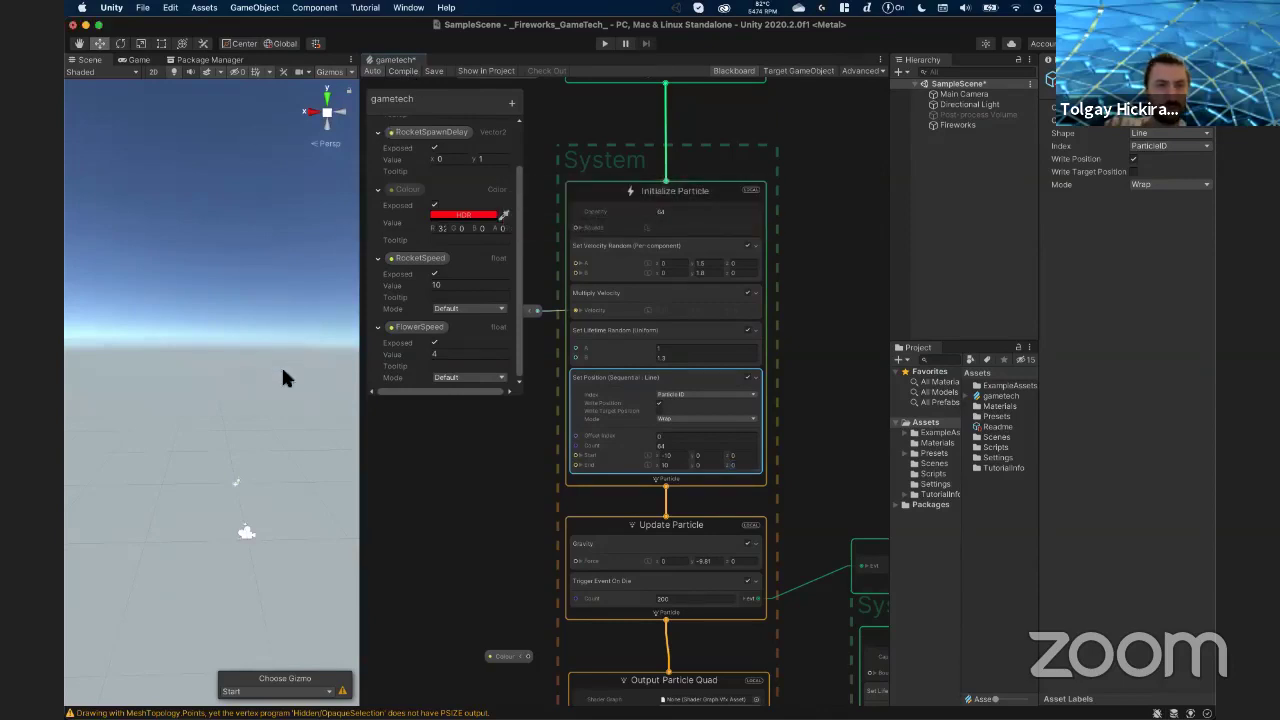
left_click_drag(283, 463, 327, 463, "alt")
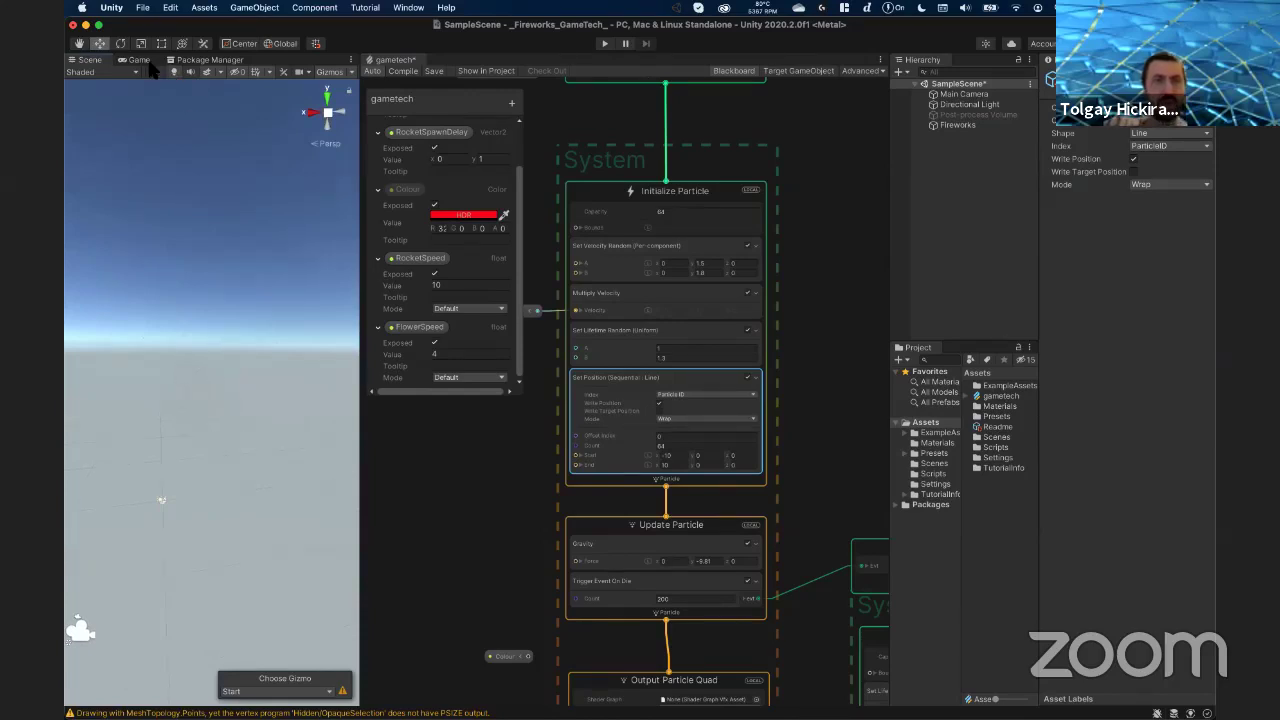
- Save the fireworks VFX graph with Cmd+S and play the scene in the Game view
left_click(139, 60)
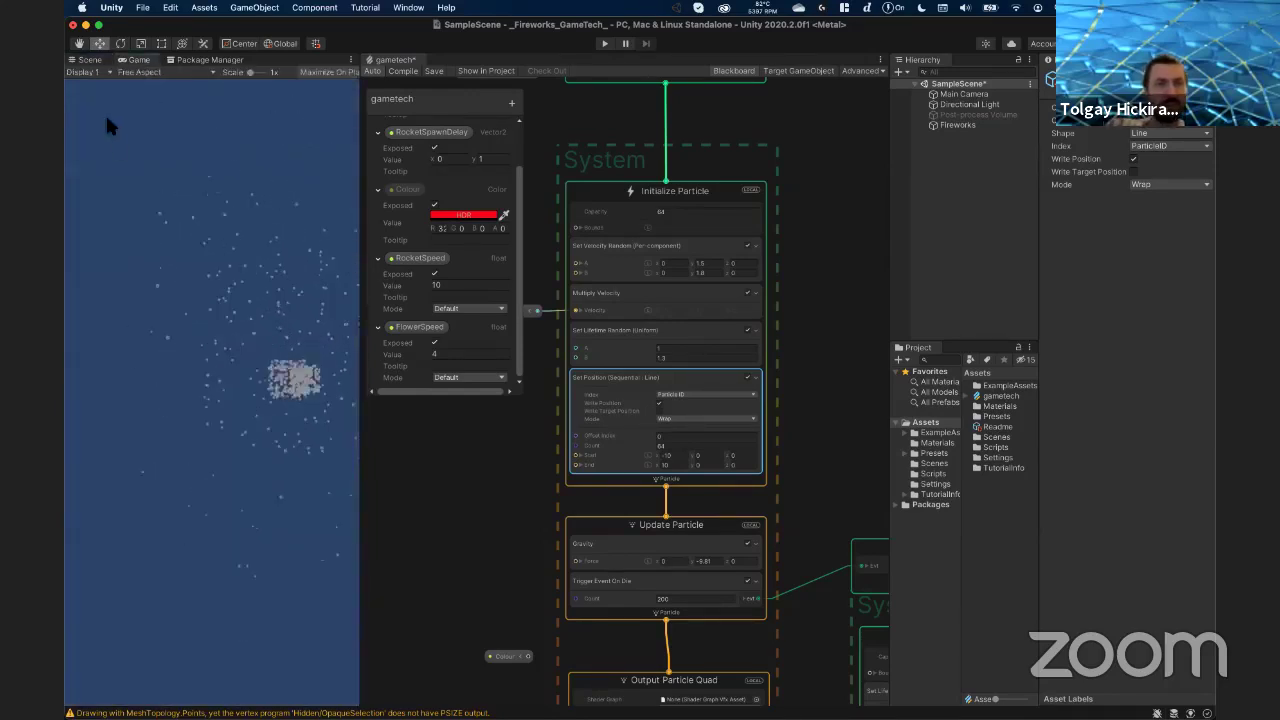
left_click(89, 60)
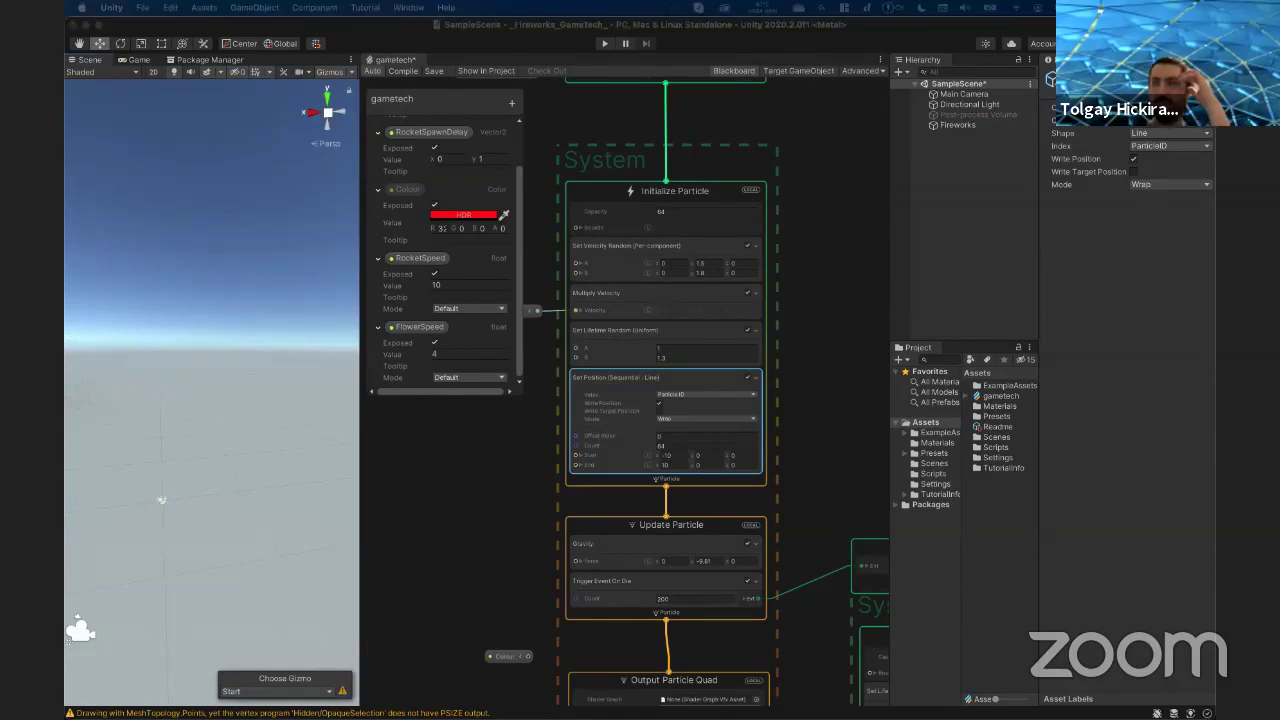
left_click(138, 60)
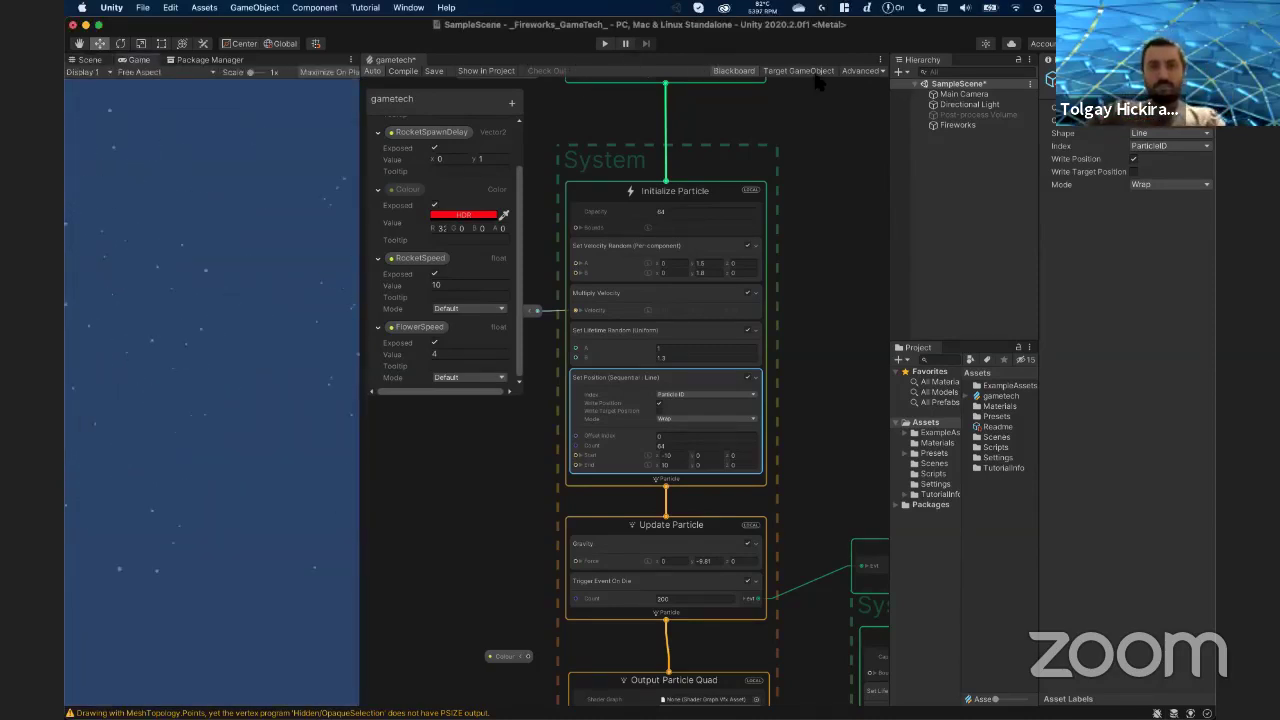
key("super+s")
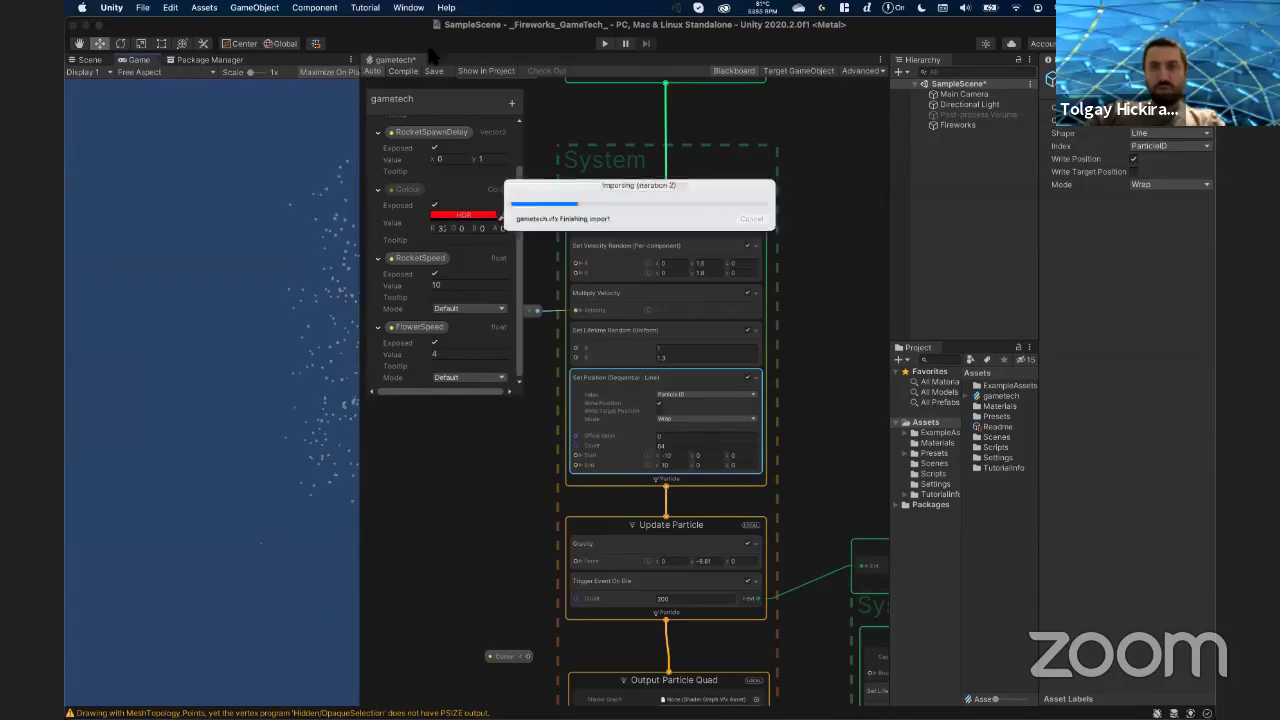
left_click(604, 43)
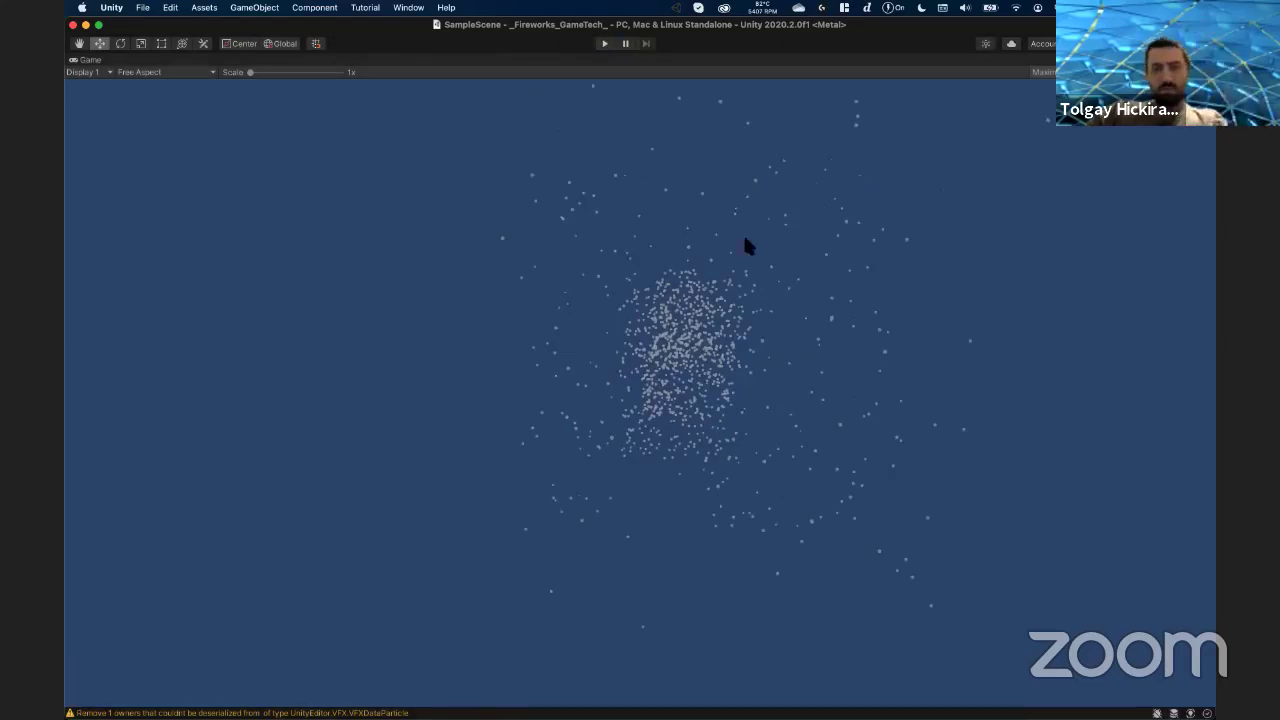
- Exit Play mode, select the explosion's Set Lifetime Random block, and play the scene again
key("super+p")
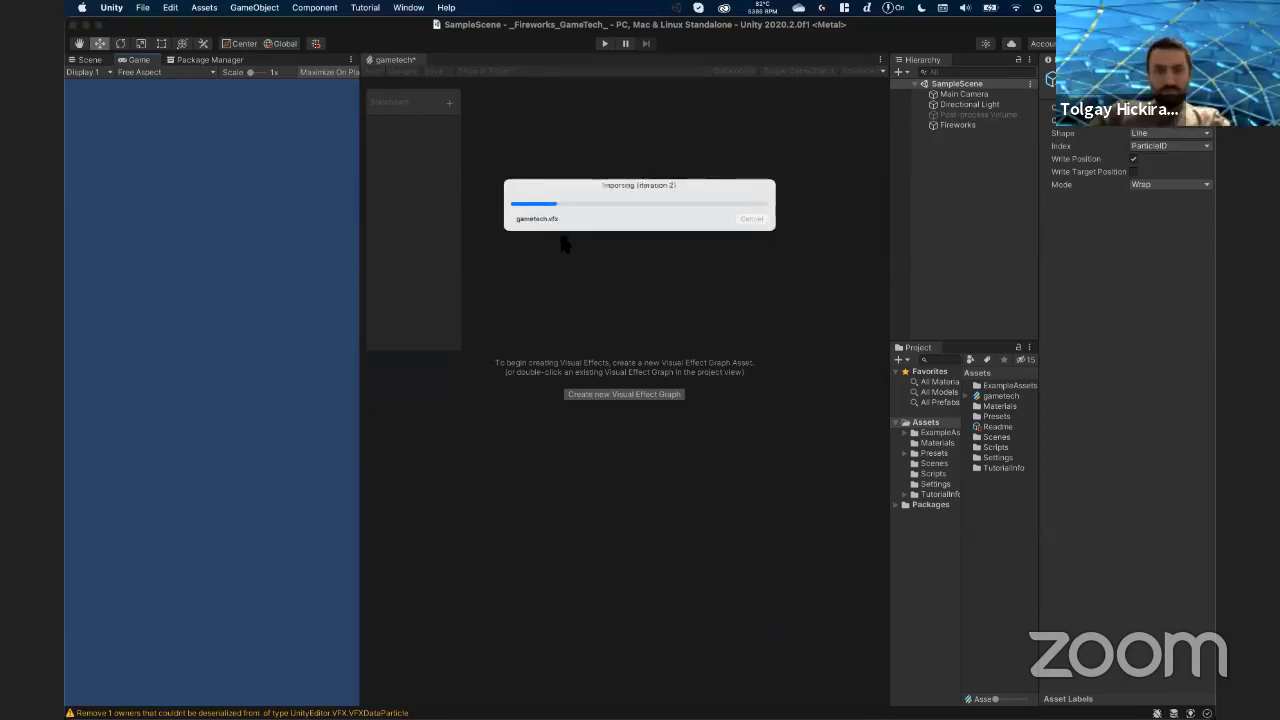
scroll(700, 400, "down", 3)
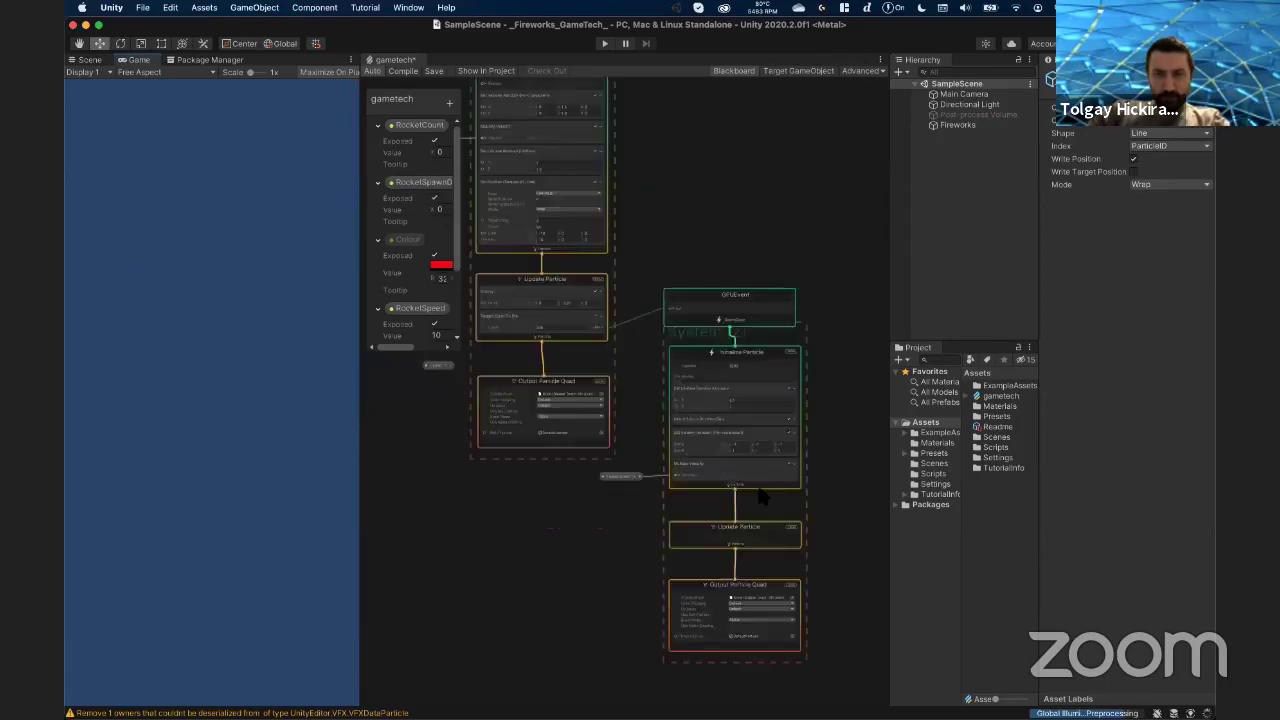
scroll(689, 298, "up", 10)
scroll(689, 298, "down", 1)
left_click(693, 190)
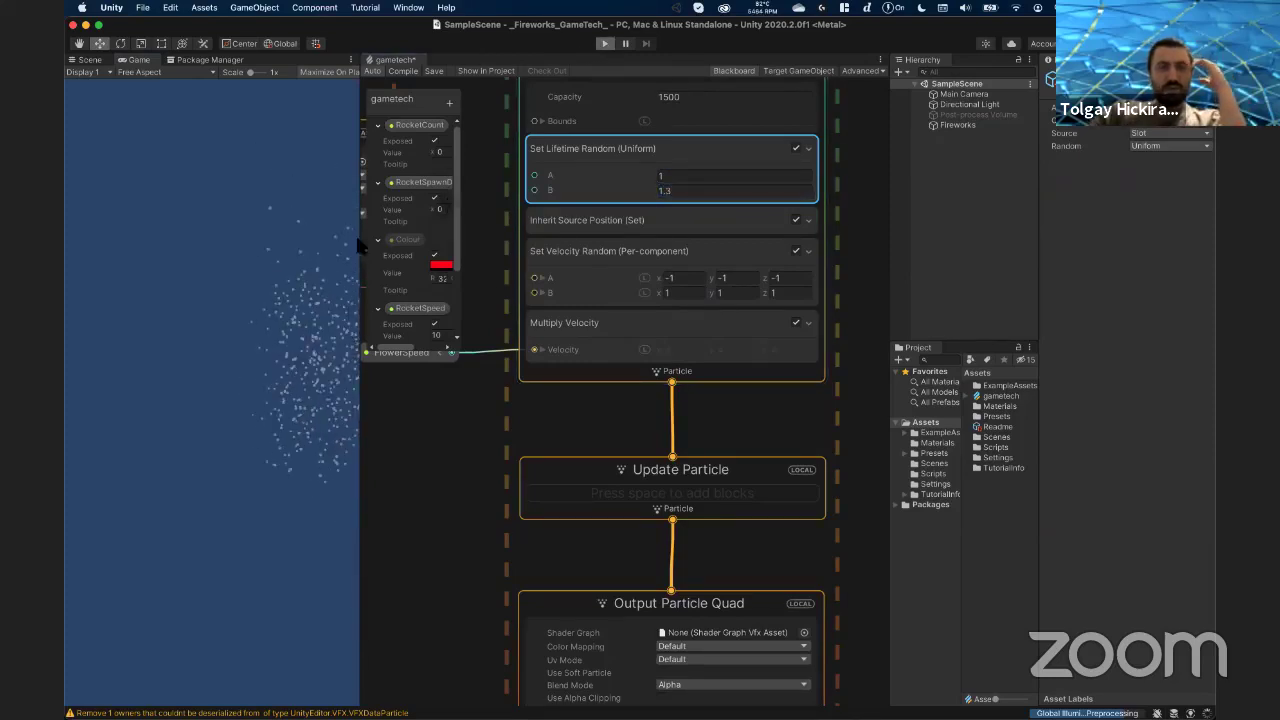
left_click(265, 282)
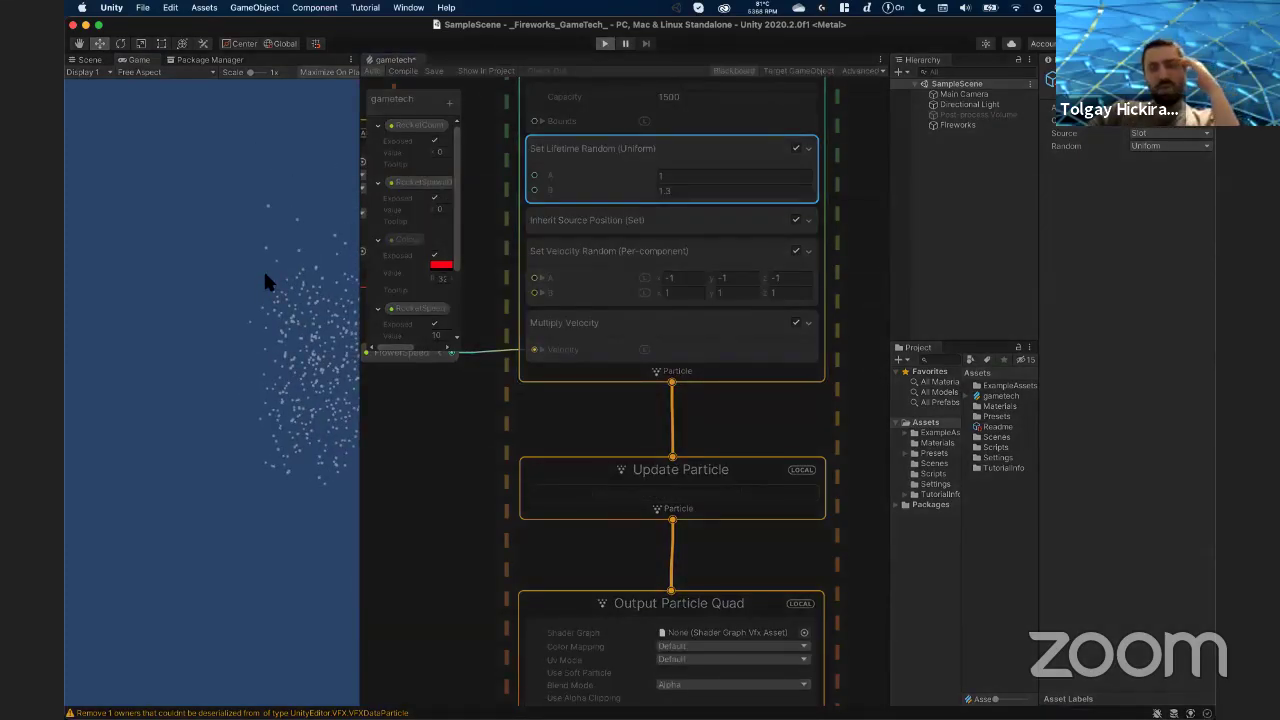
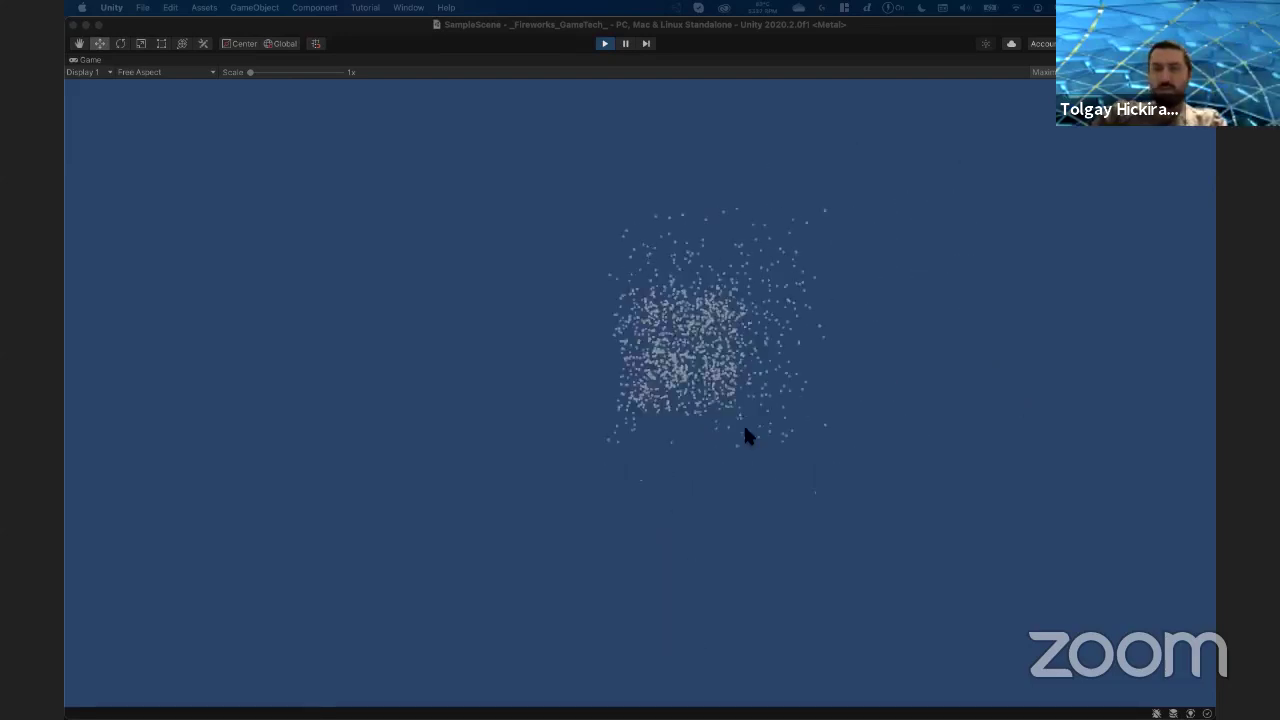
- Exit play mode with Cmd+P so the editor shows the gametech effect graph again
left_click(683, 145)
key("super+p")
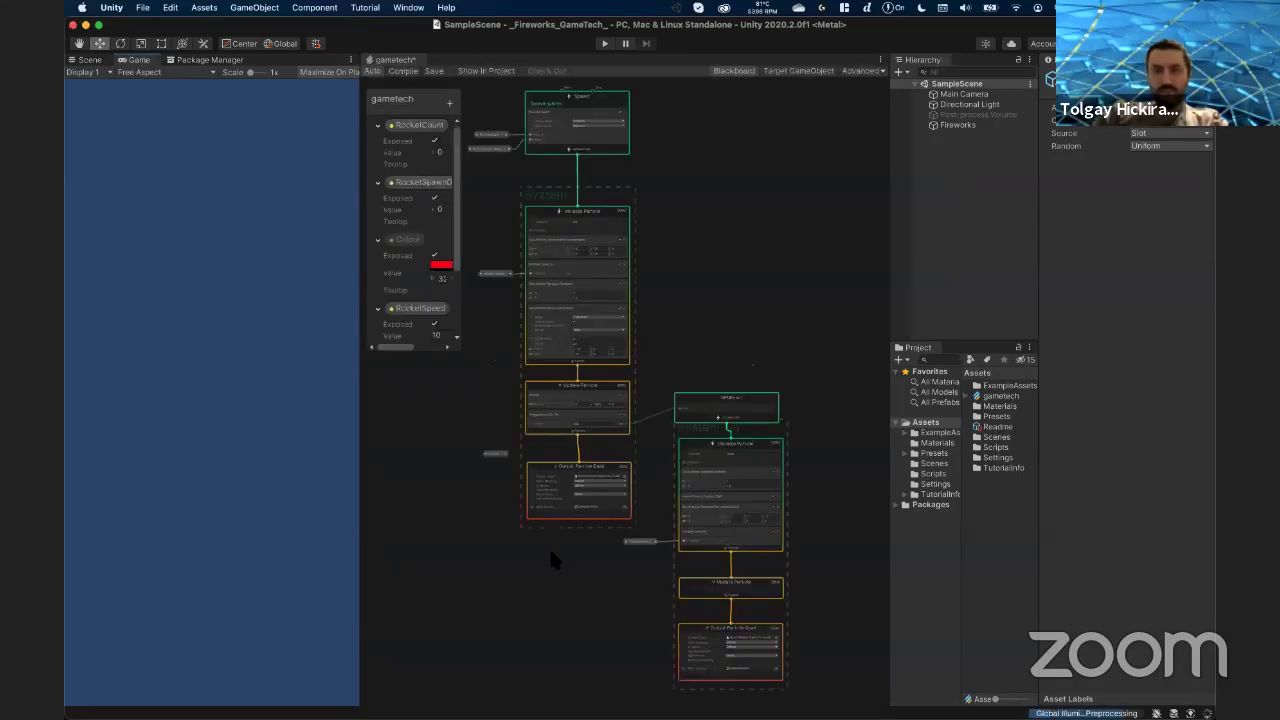
- Select the Output Particle Quad node, open the DefaultParticle texture's import settings, and widen the panels
scroll(760, 528, "up", 3)
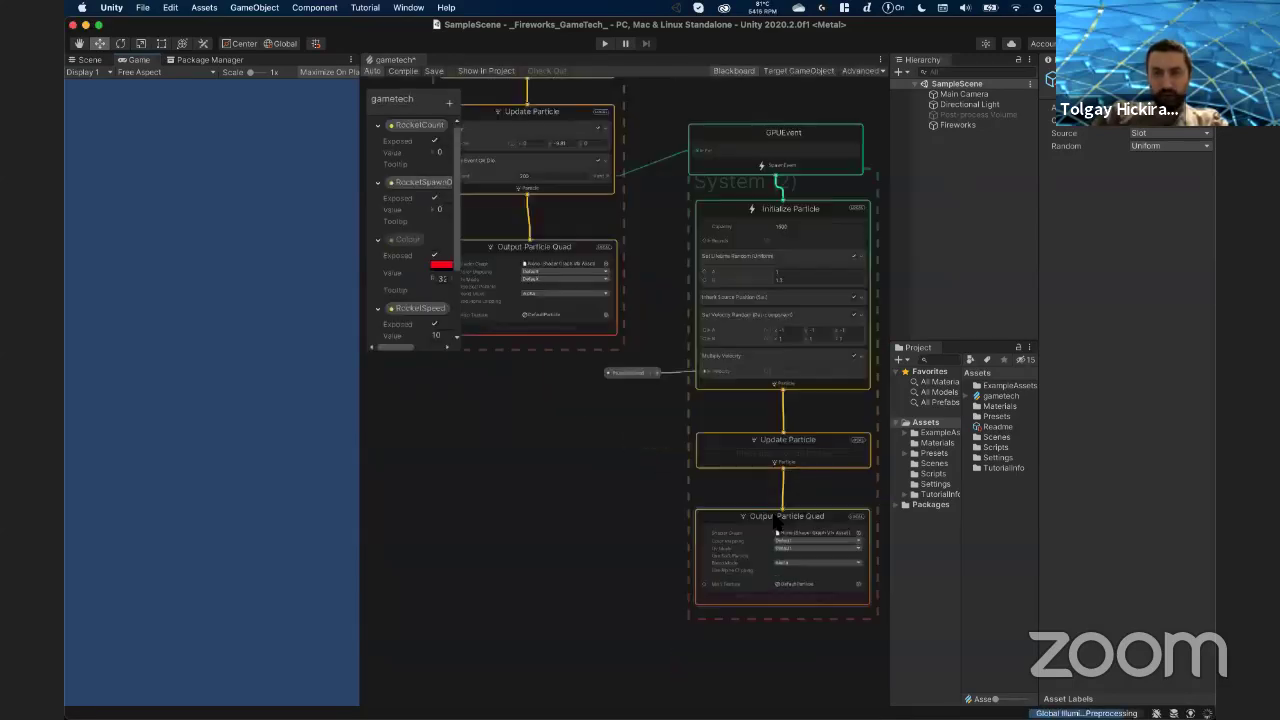
scroll(740, 518, "up", 3)
scroll(710, 505, "up", 3)
scroll(710, 470, "down", 2)
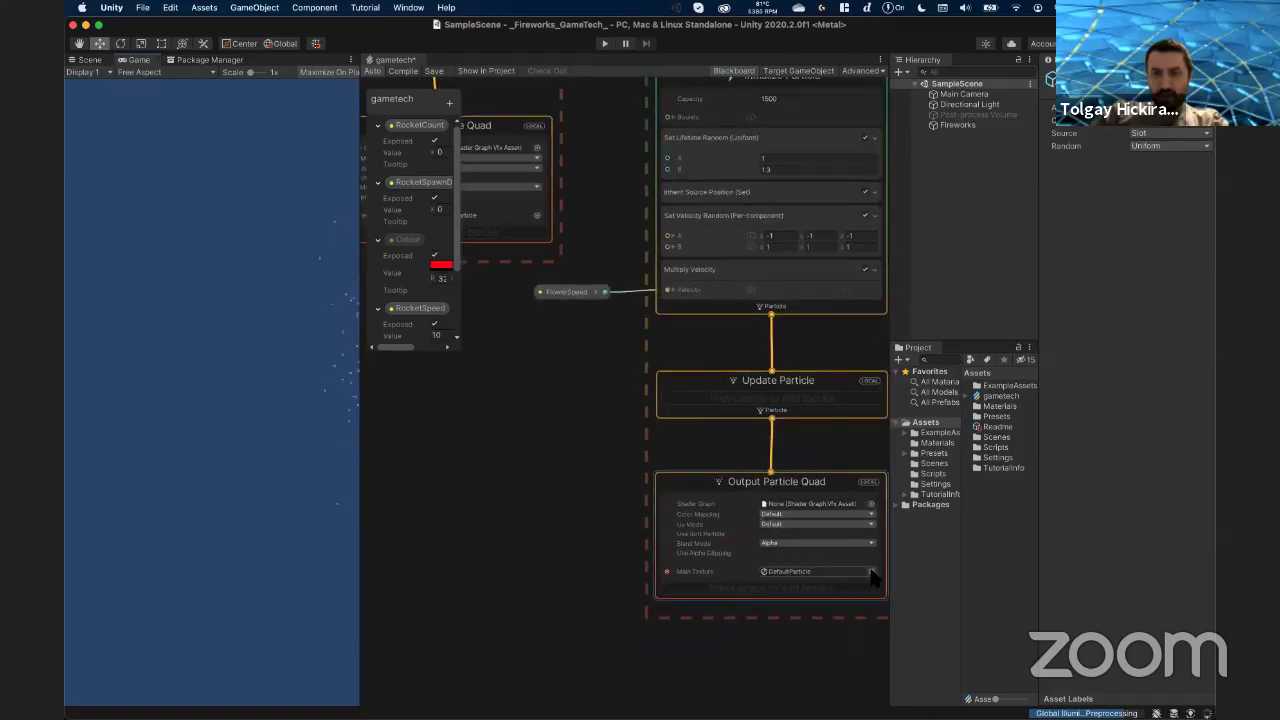
left_click(808, 575)
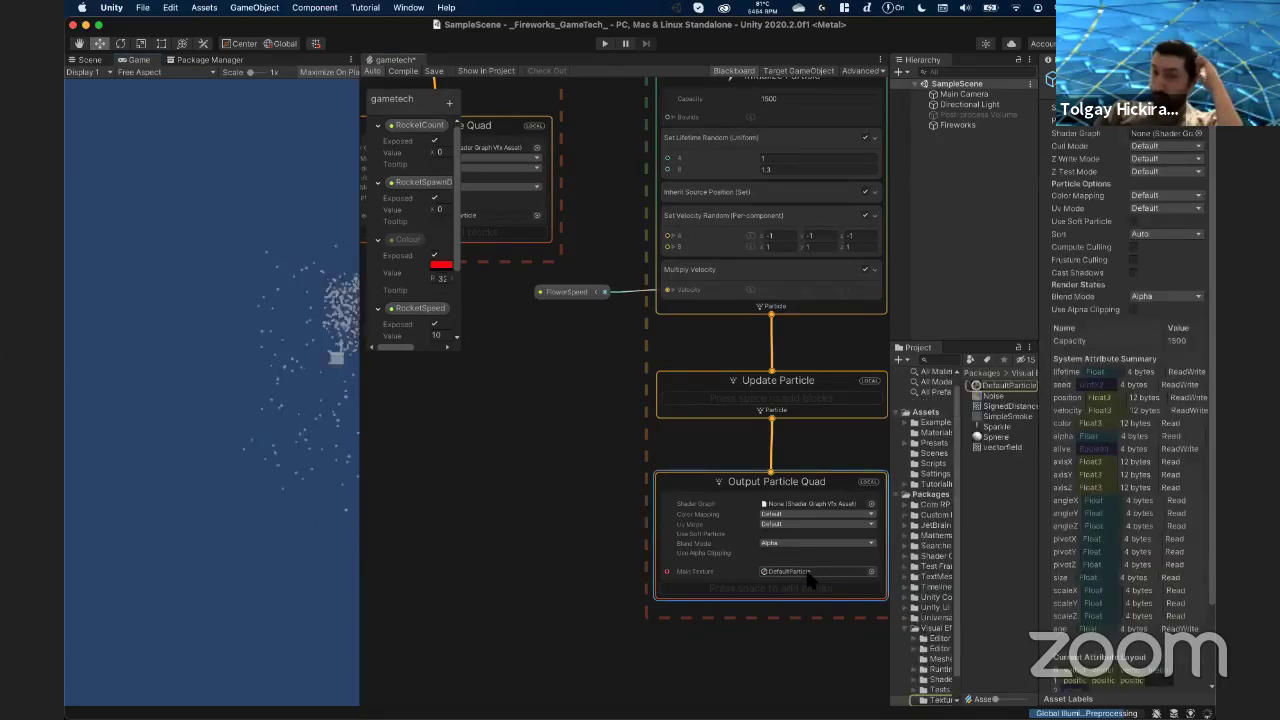
left_click(1000, 388)
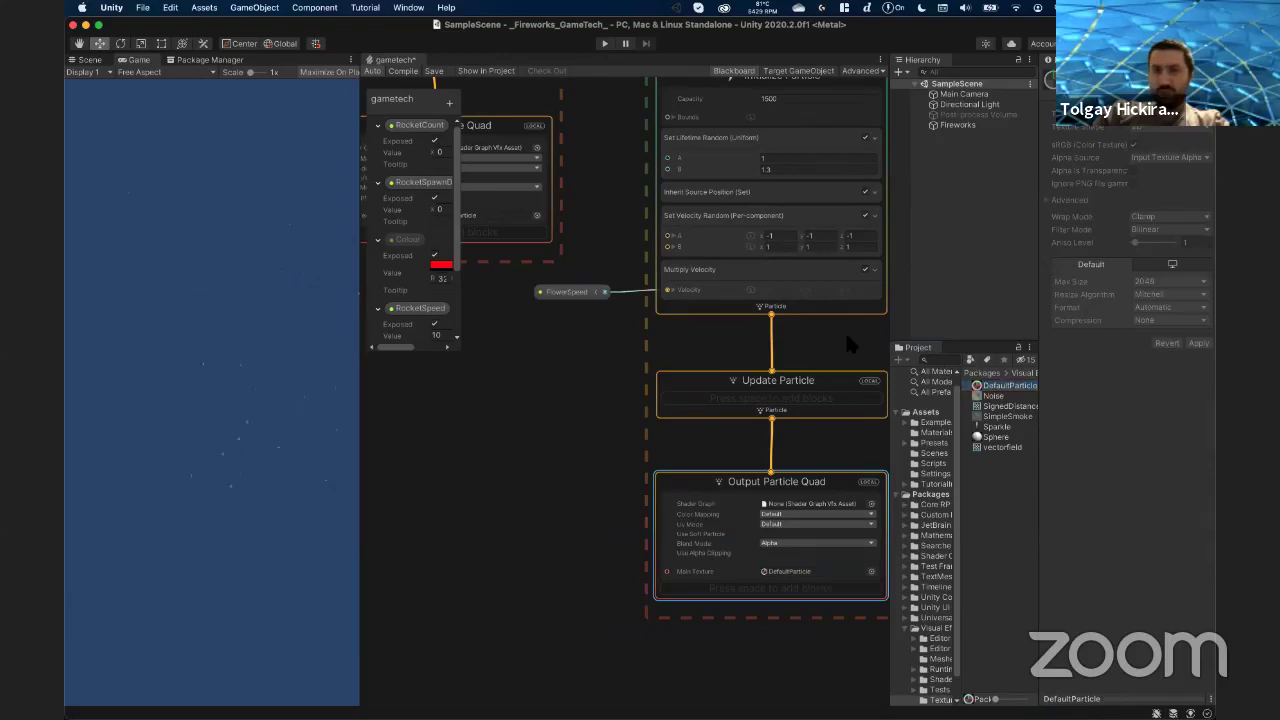
left_click_drag(889, 340, 319, 344)
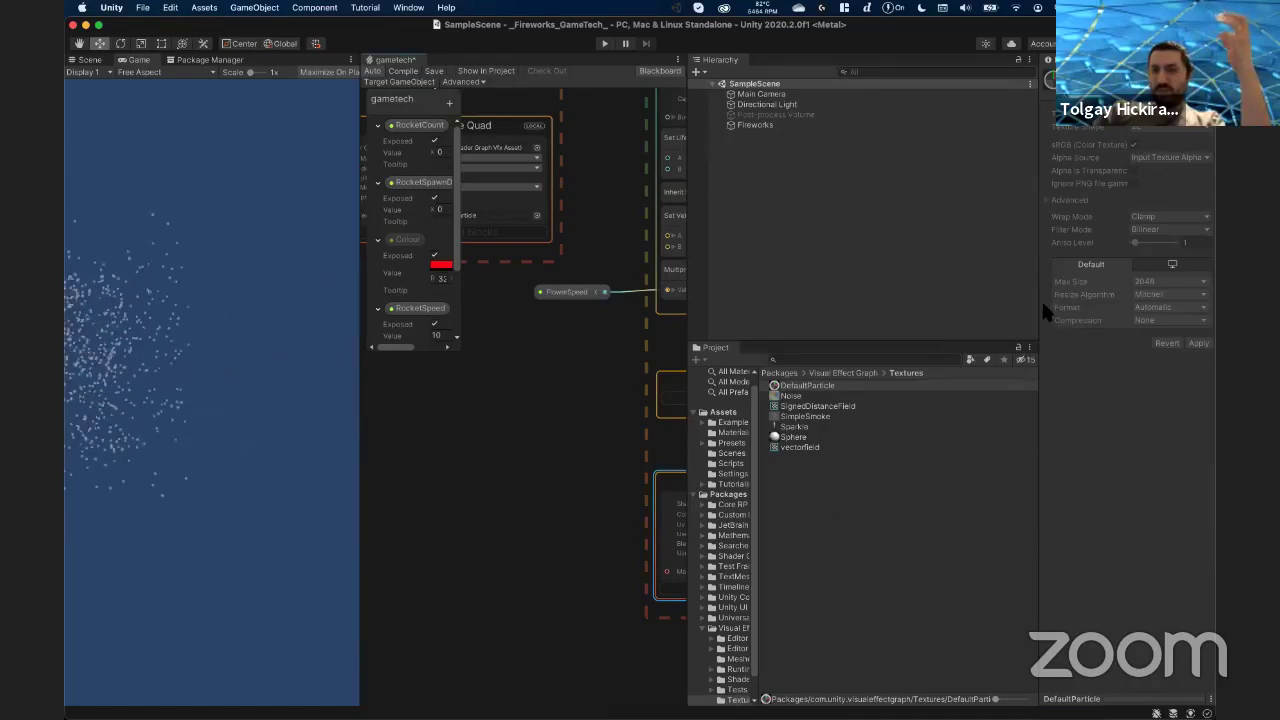
- Widen the Inspector and reselect DefaultParticle to review its import settings
left_click_drag(1042, 312, 973, 339)
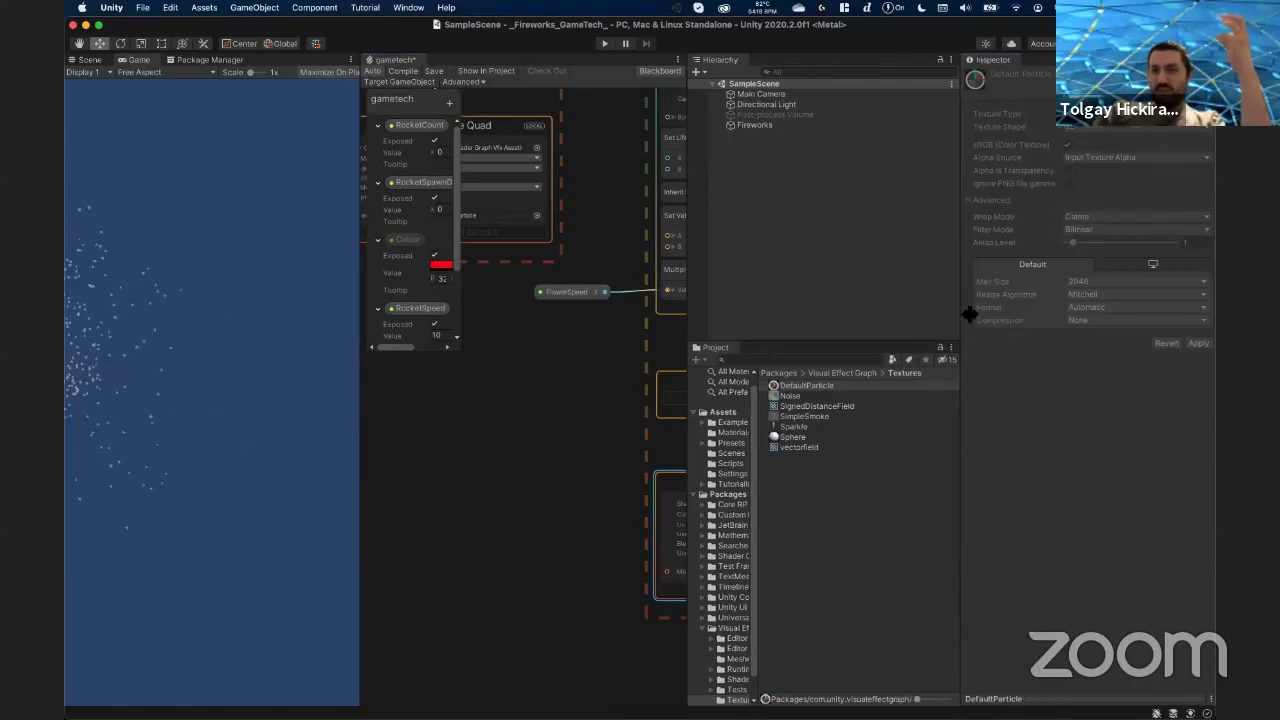
right_click(989, 379)
left_click(807, 498)
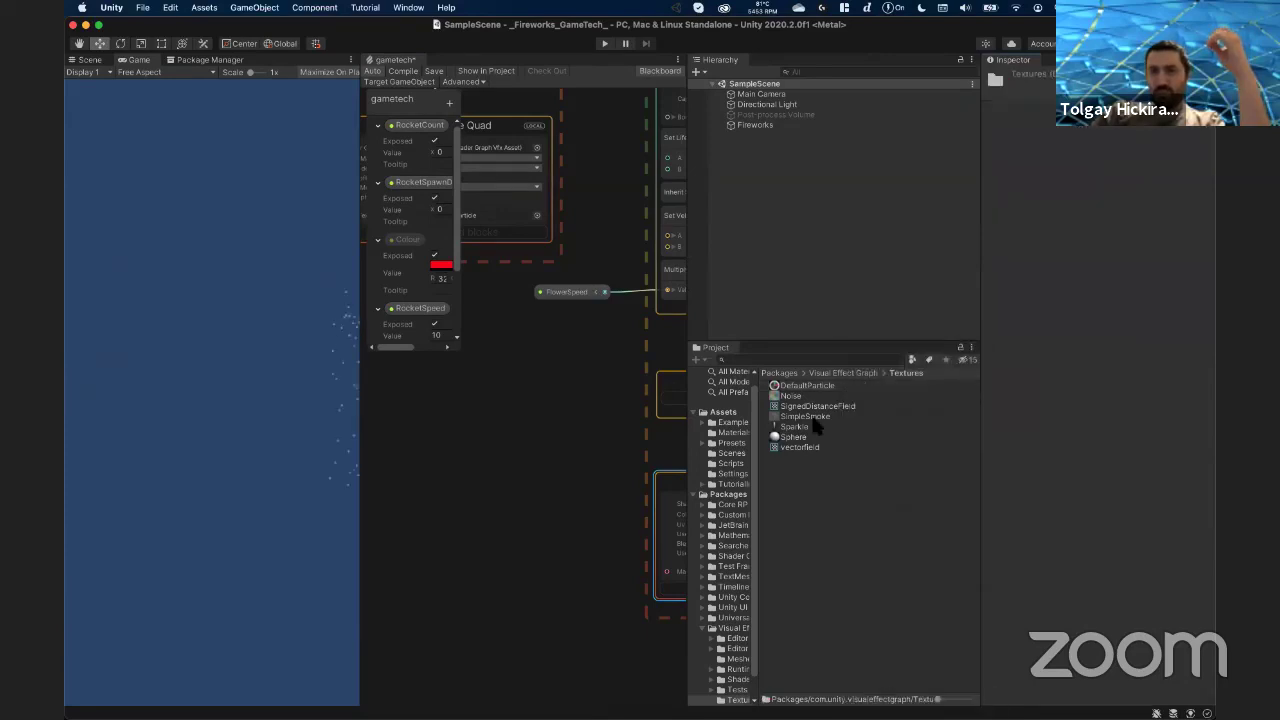
left_click(778, 388)
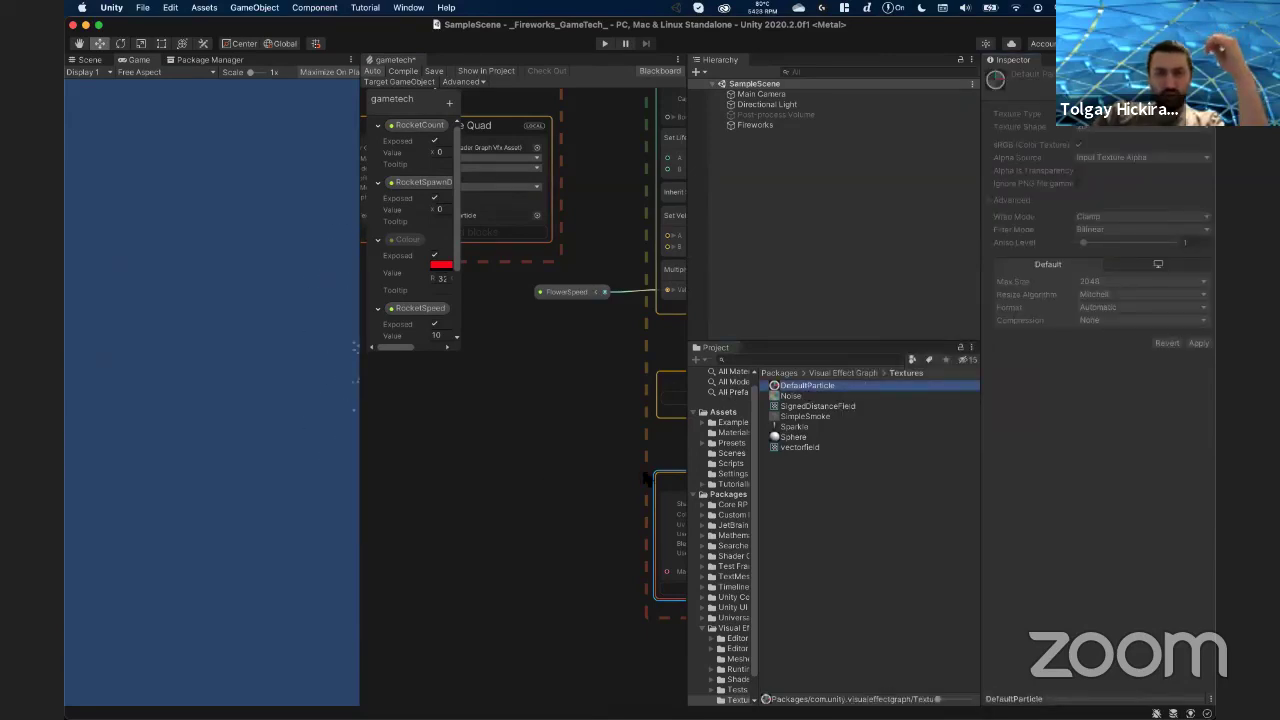
left_click_drag(673, 487, 513, 491)
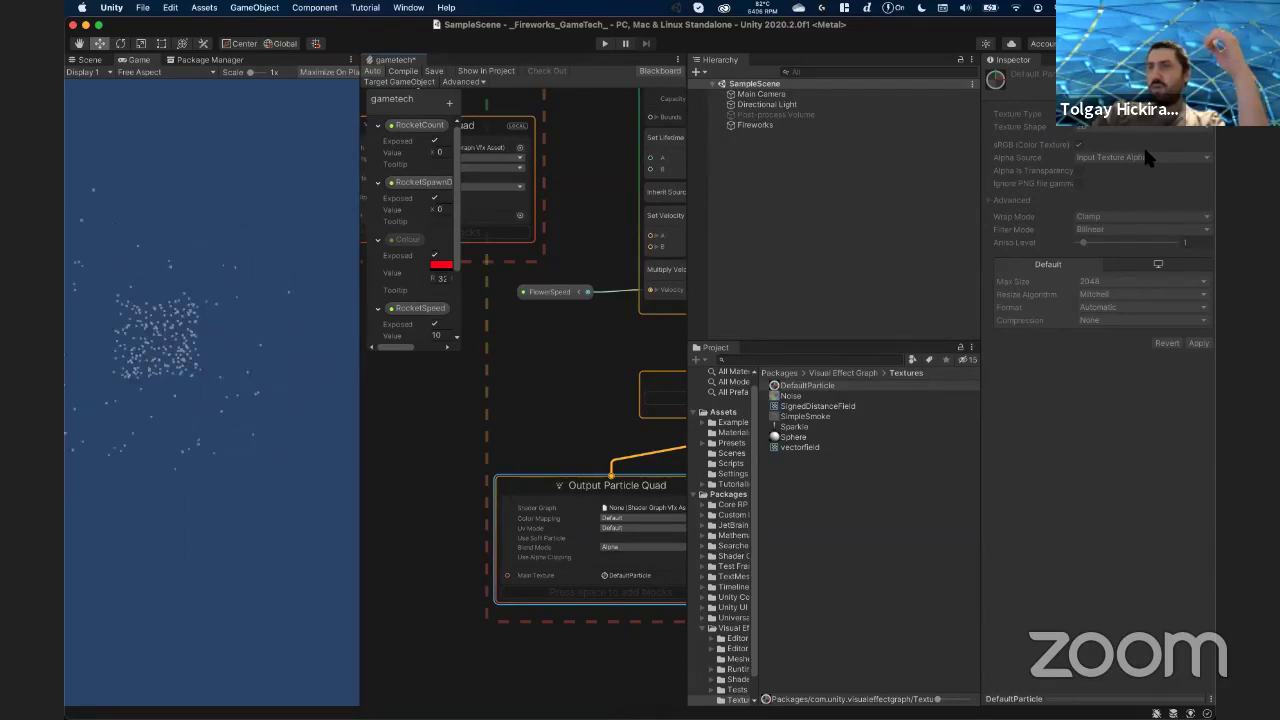
- Assign the Sphere texture as Output Particle Quad's Main Texture and widen the Game and graph views
left_click(794, 437)
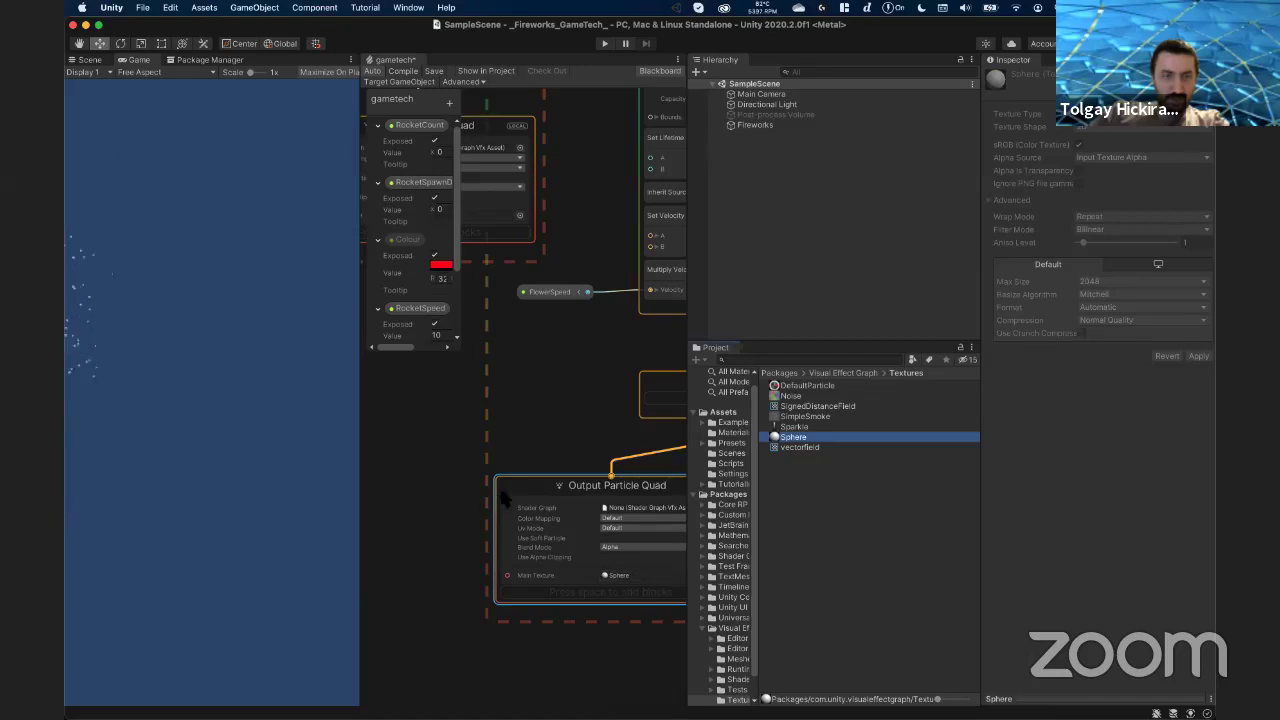
scroll(597, 472, "down", 2)
scroll(586, 451, "down", 2)
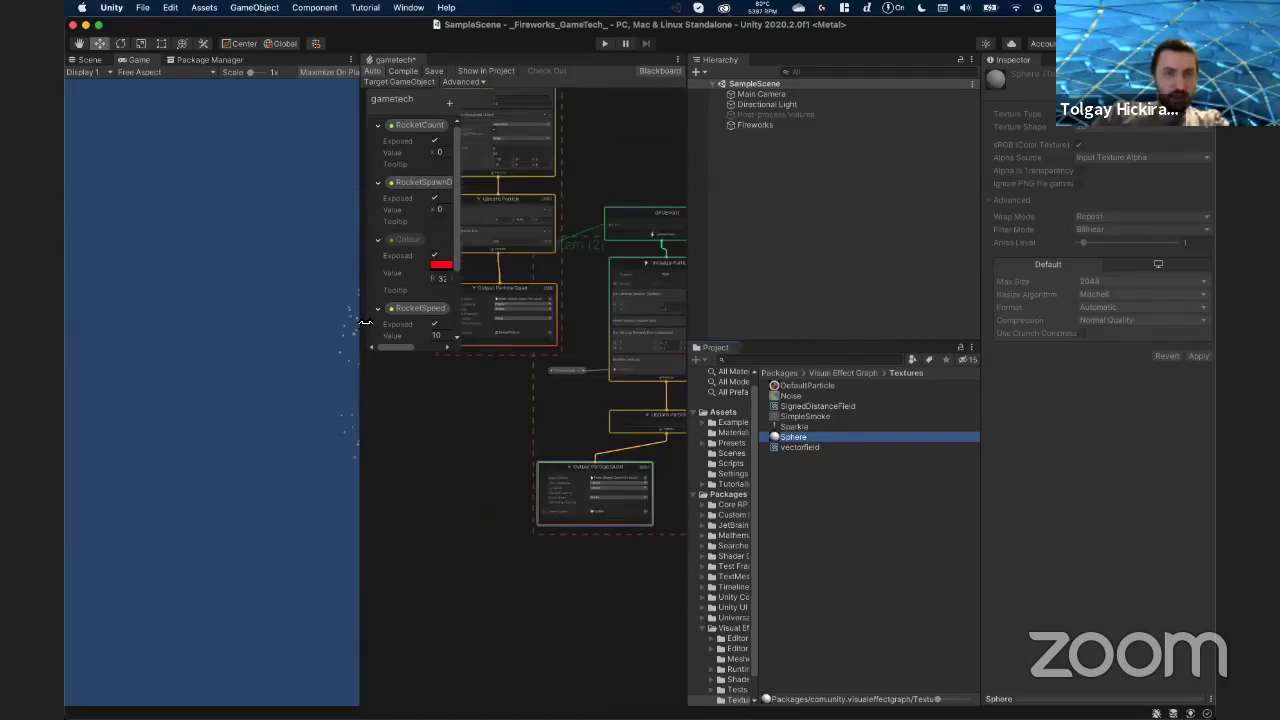
left_click_drag(365, 322, 563, 329)
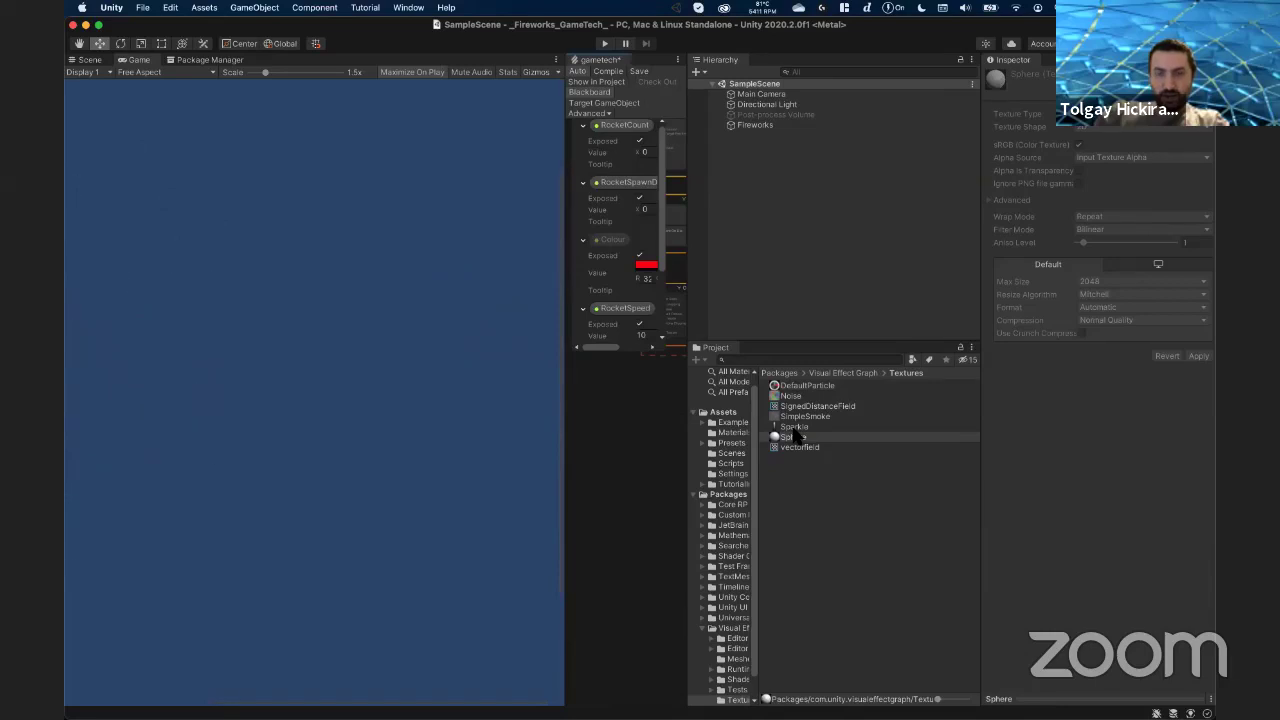
left_click_drag(813, 436, 599, 427)
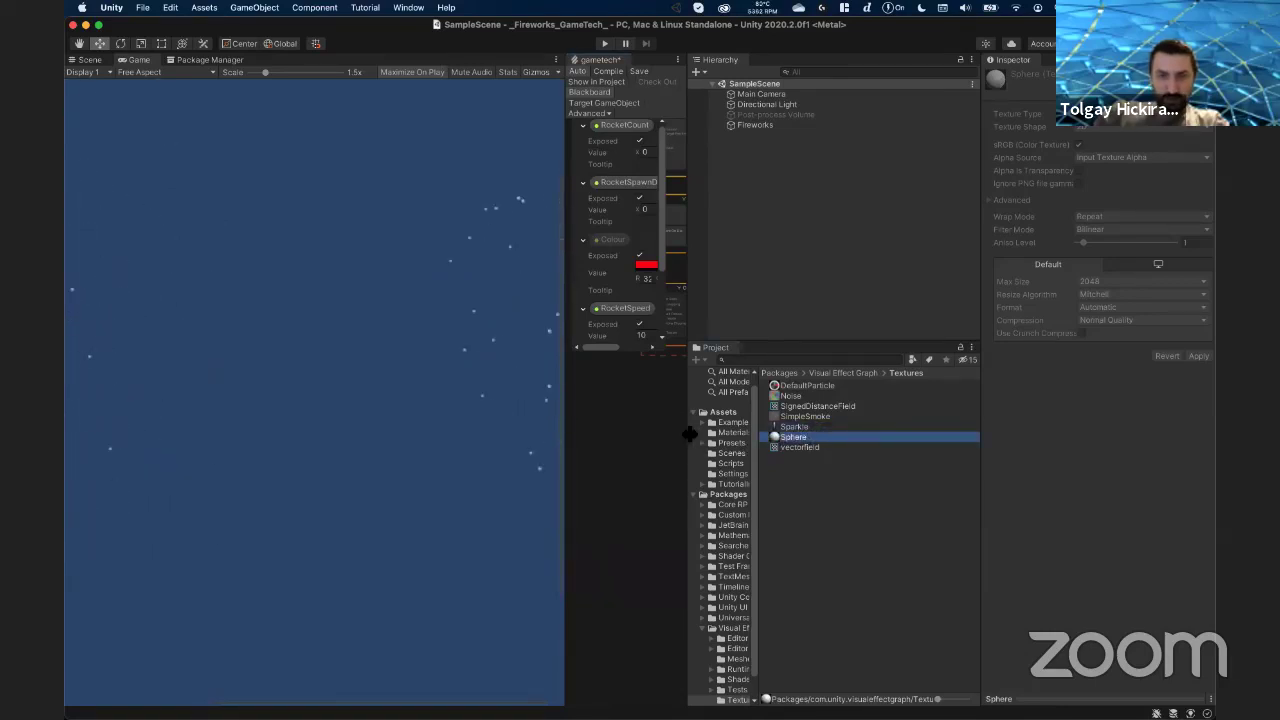
left_click_drag(690, 433, 864, 433)
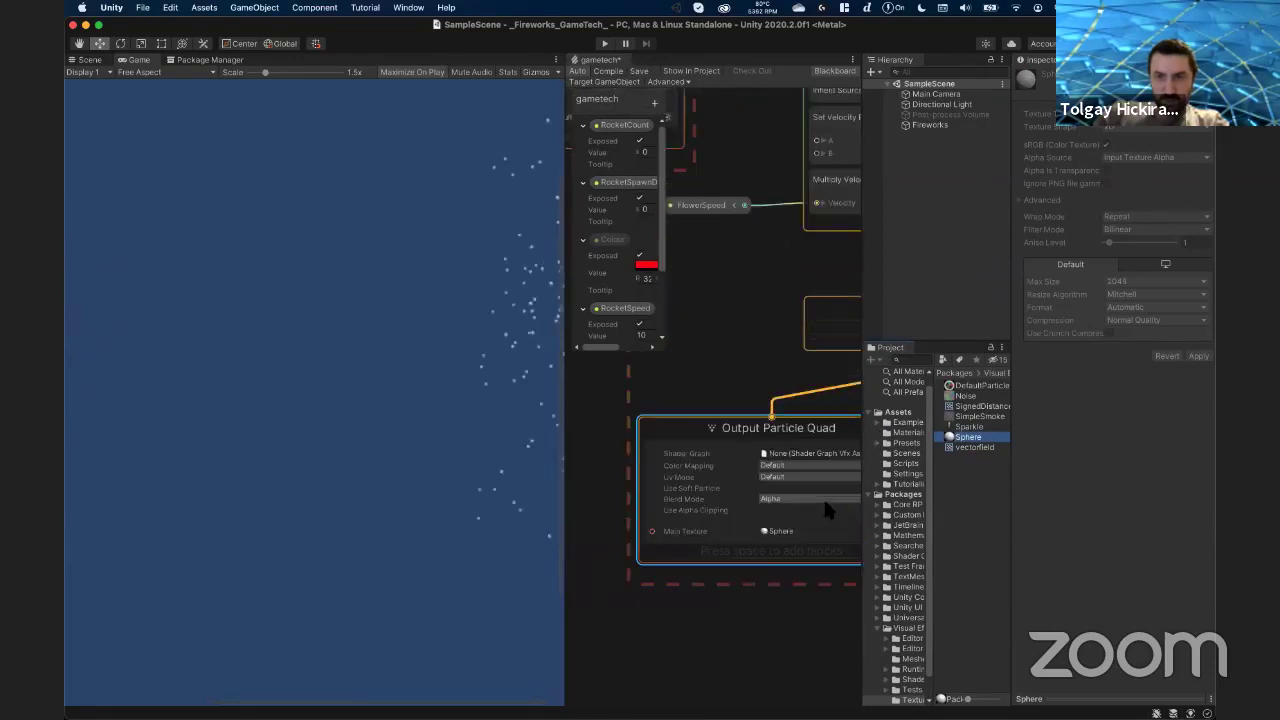
middle_click_drag(762, 567, 706, 531)
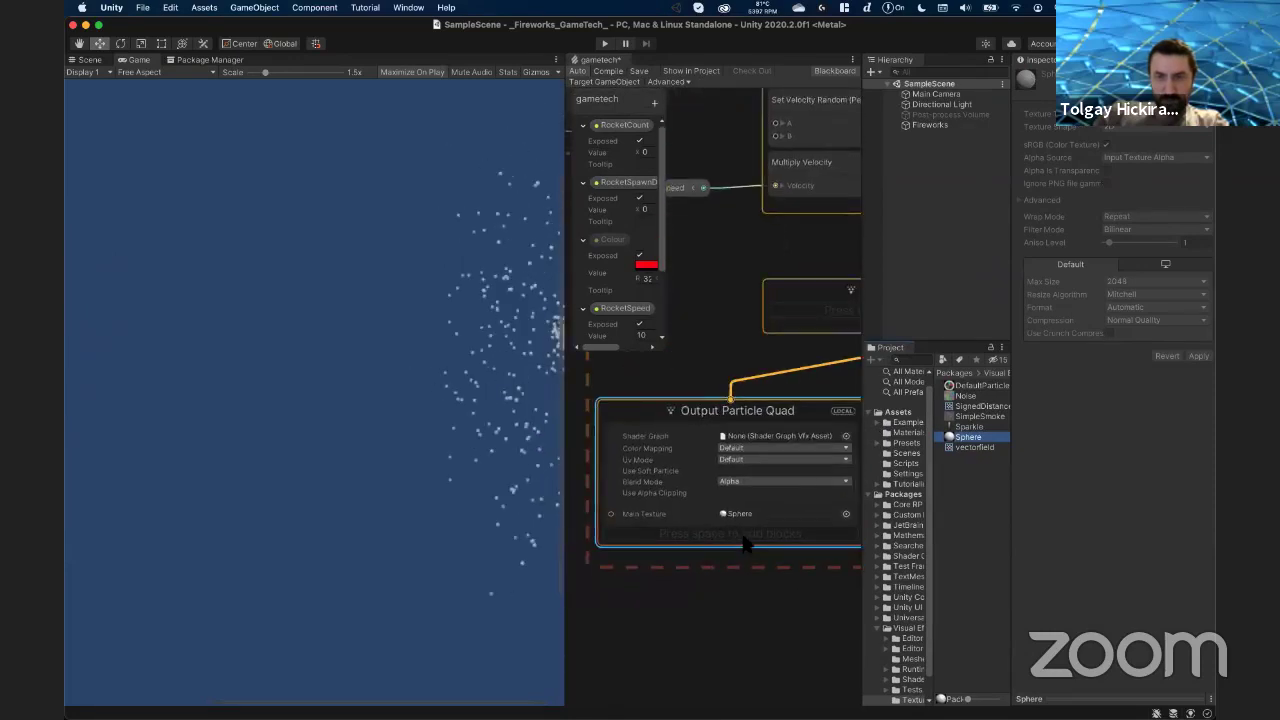
left_click(831, 495)
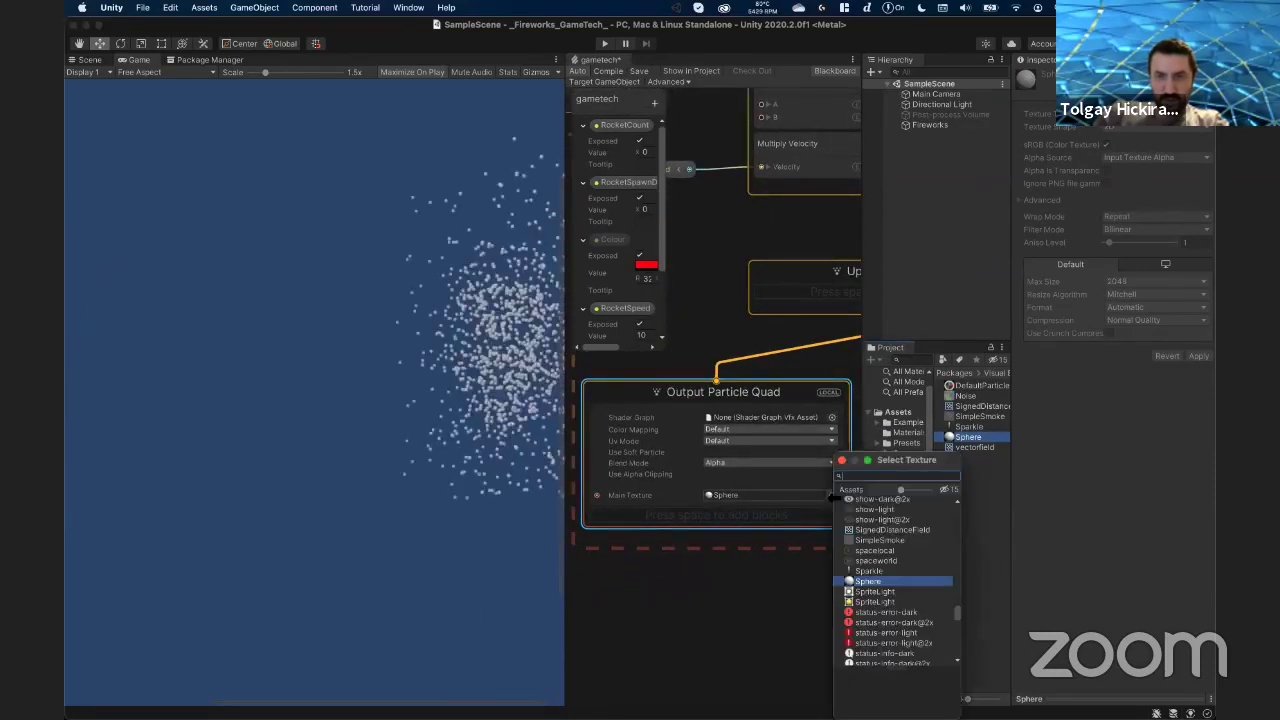
left_click(868, 571)
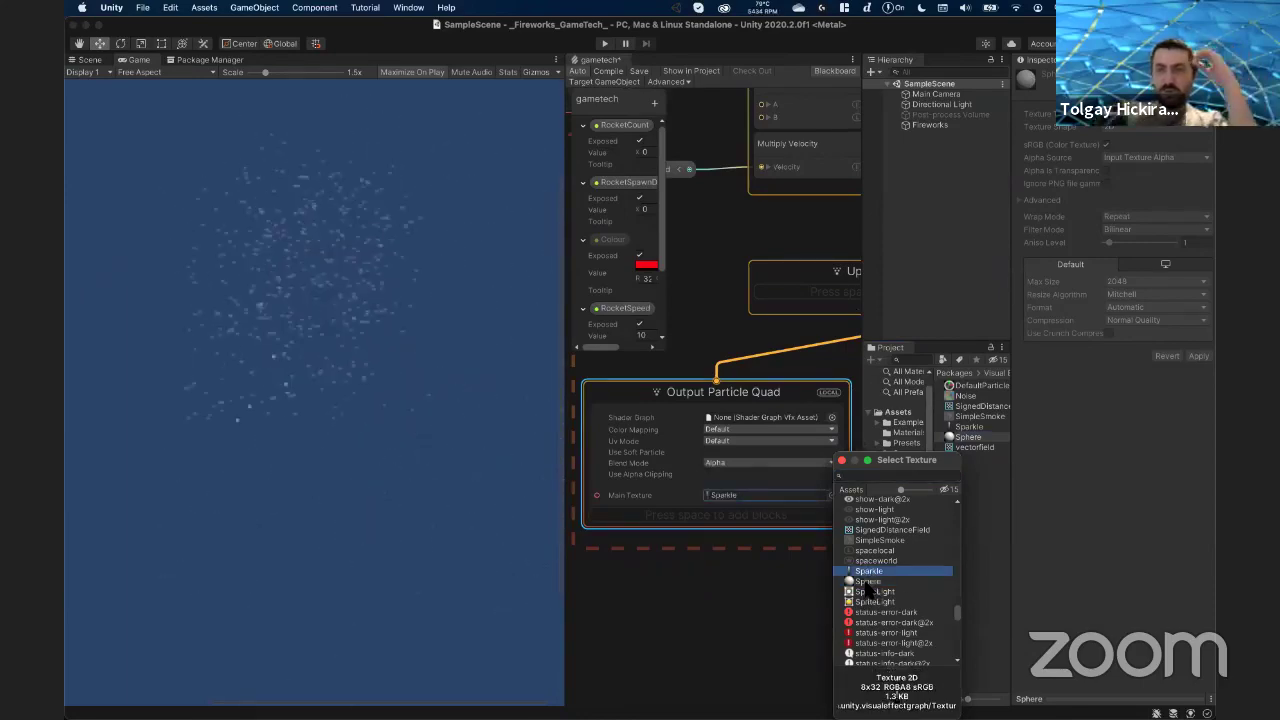
left_click(868, 581)
left_click(875, 540)
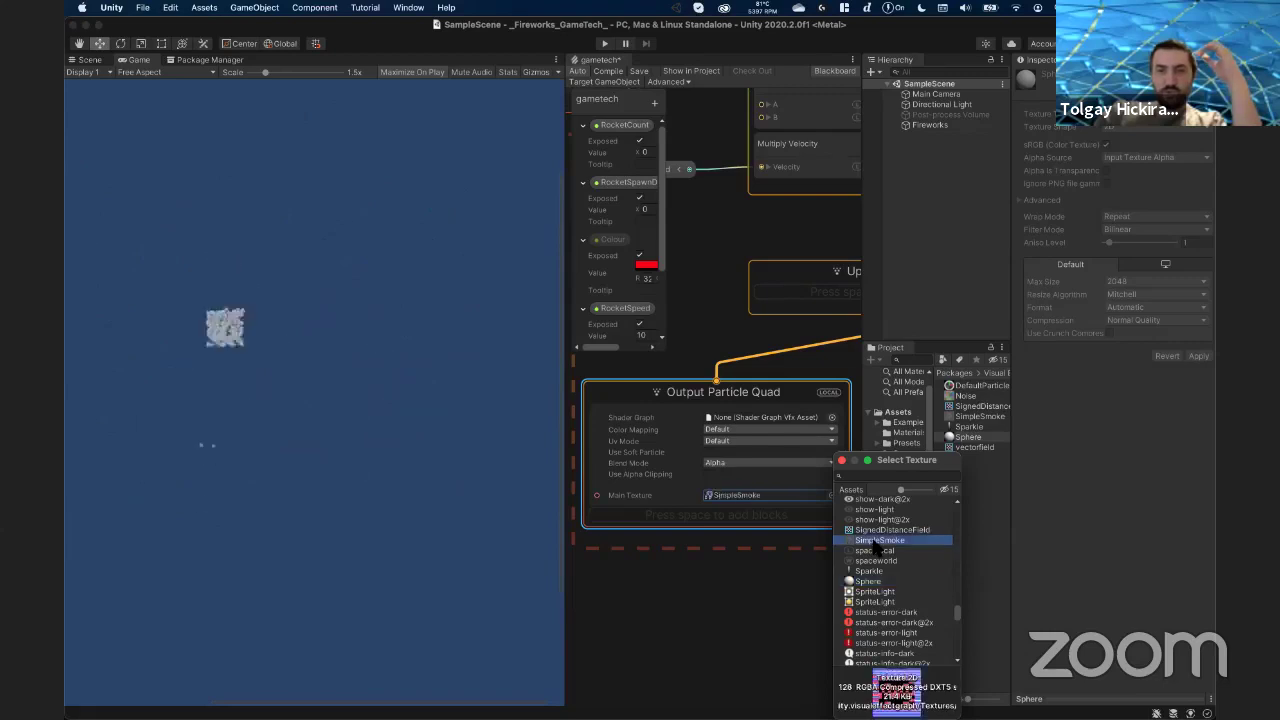
left_click(884, 551)
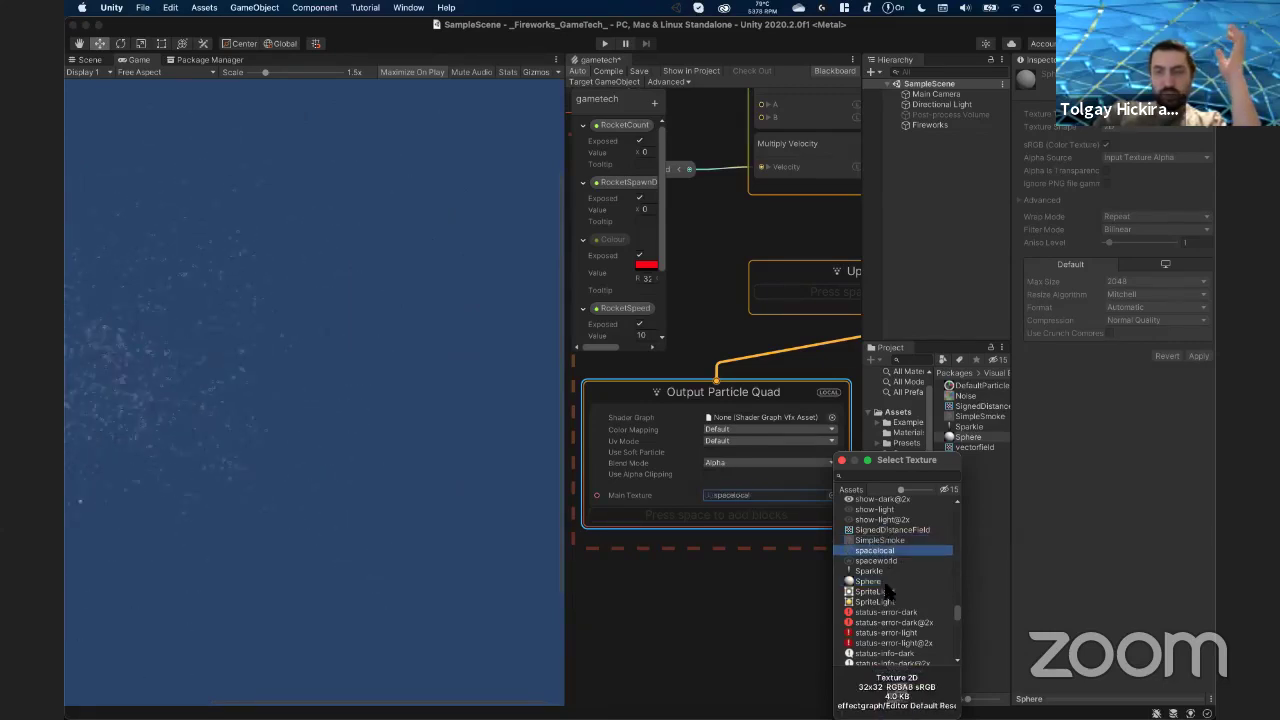
scroll(888, 625, "down", 3)
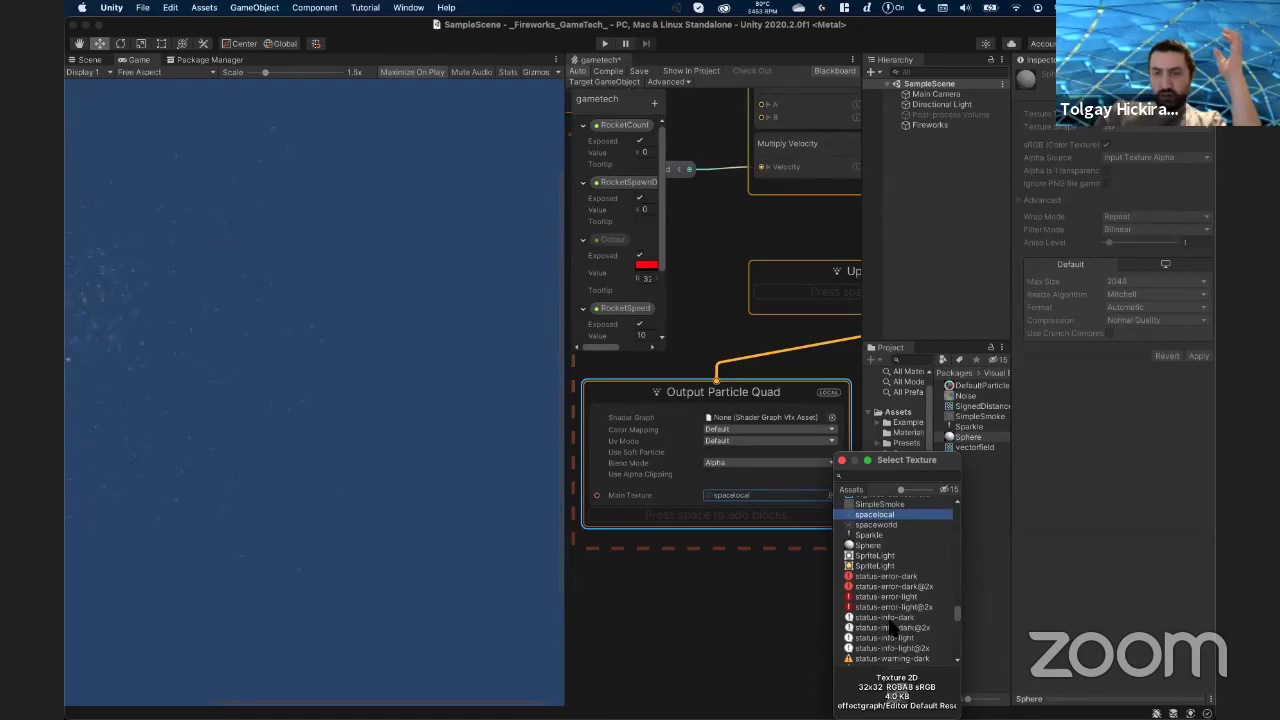
left_click(876, 571)
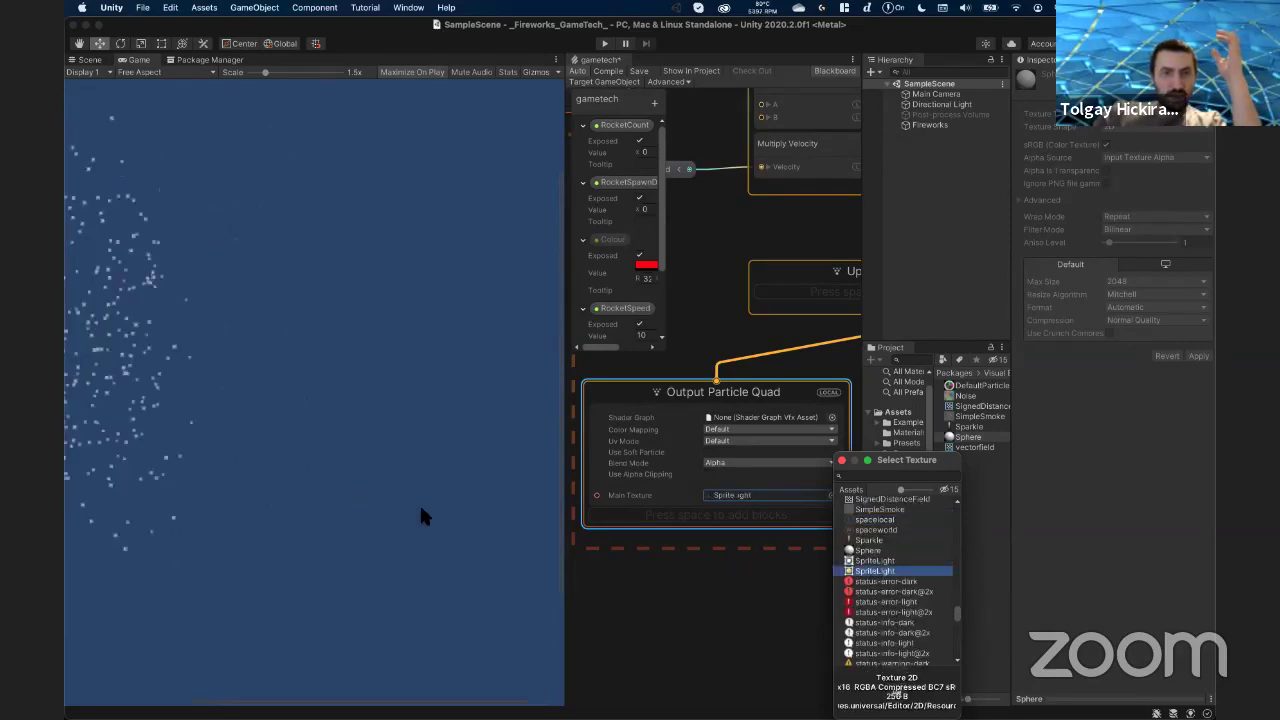
left_click(880, 561)
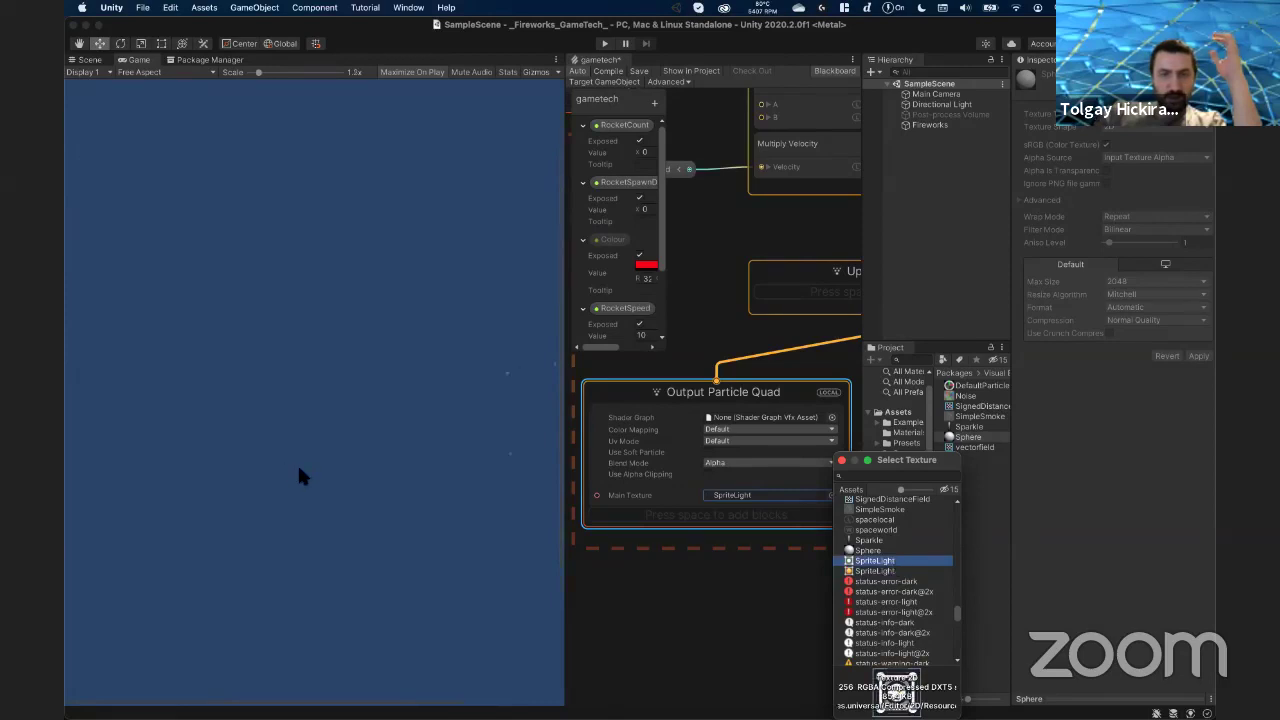
scroll(280, 455, "down", 2)
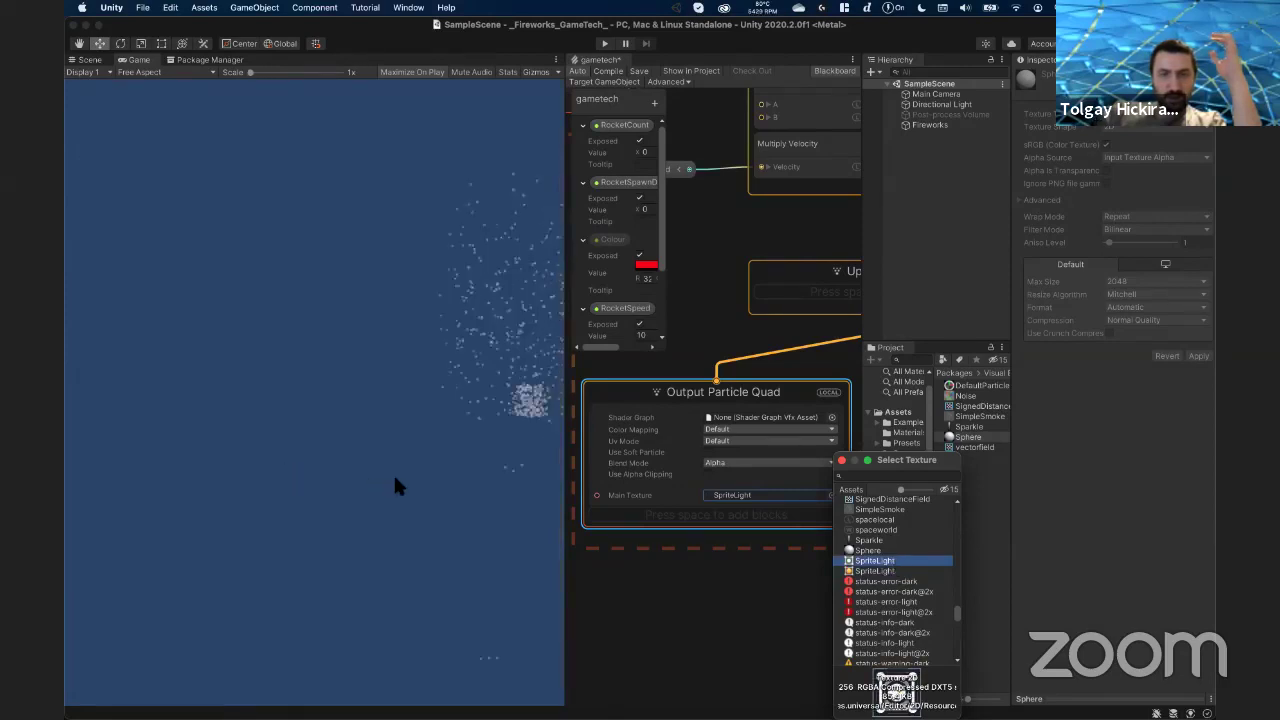
left_click(872, 550)
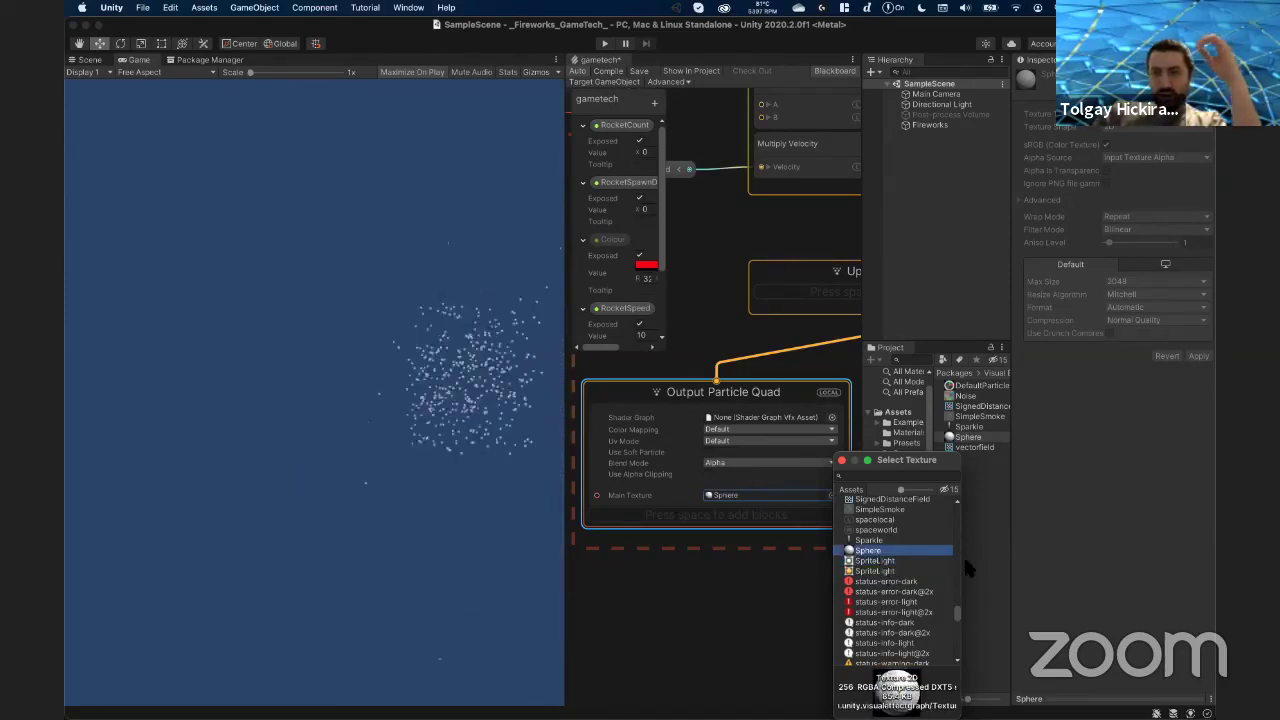
left_click(769, 490)
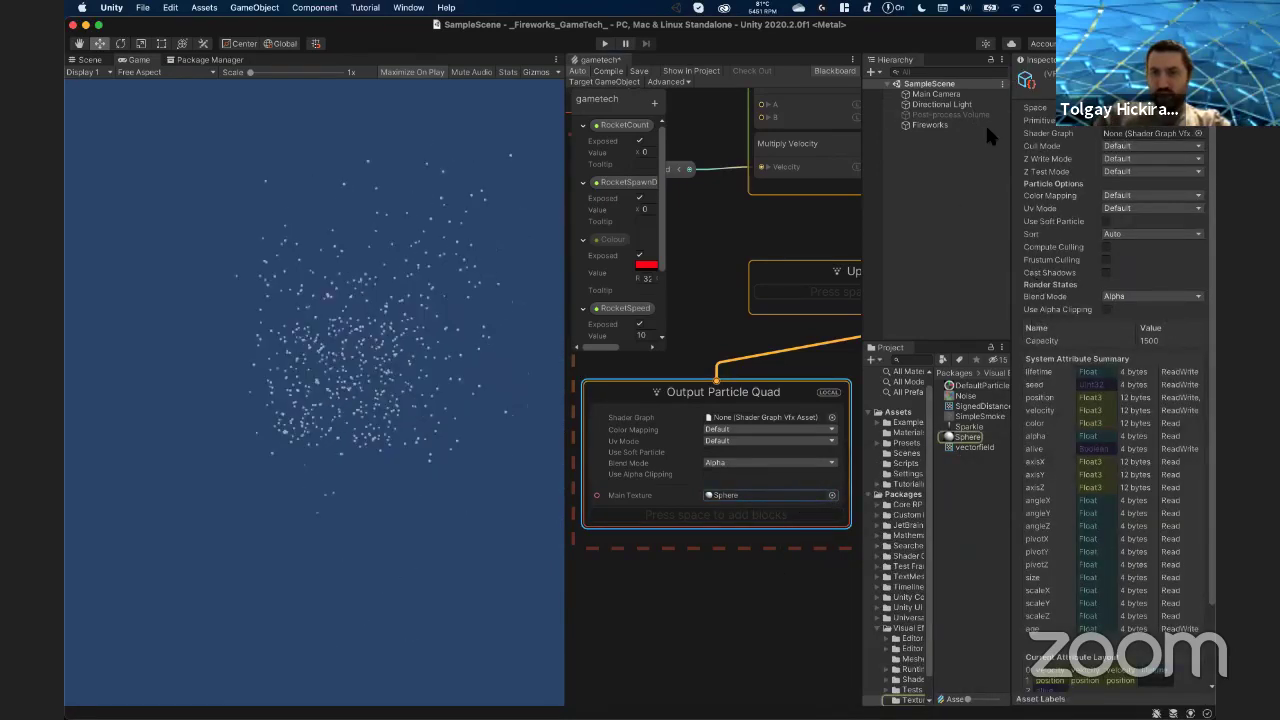
- Check the Sphere texture settings and change Output Particle Quad's Blend Mode from Alpha to Opaque
left_click(967, 438)
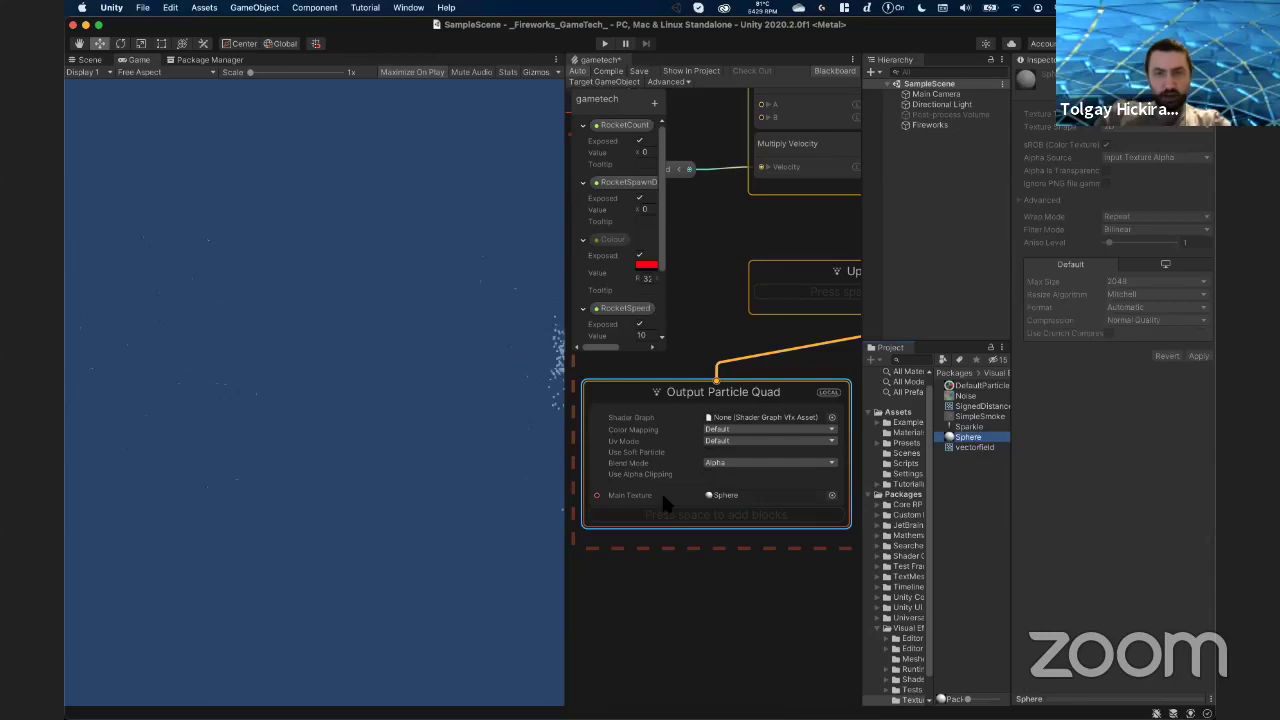
left_click(738, 464)
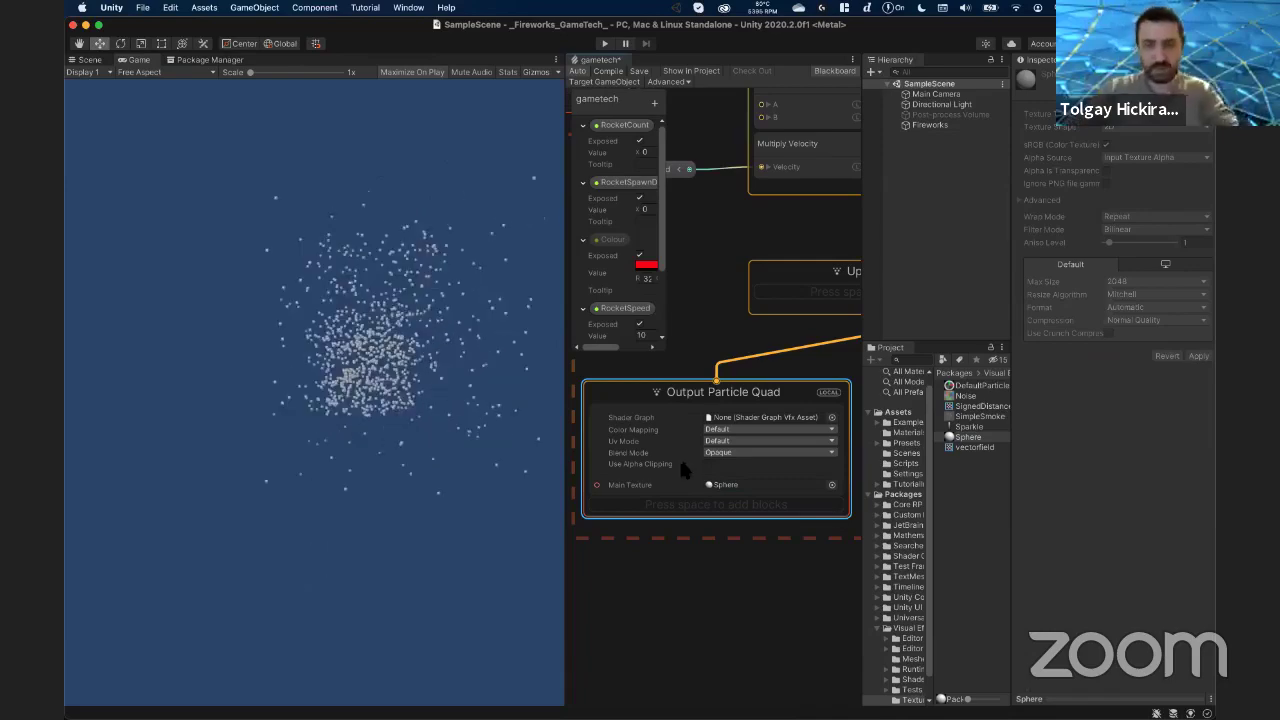
- Add a Set Color block to Output Particle Quad by searching 'color'
key("space")
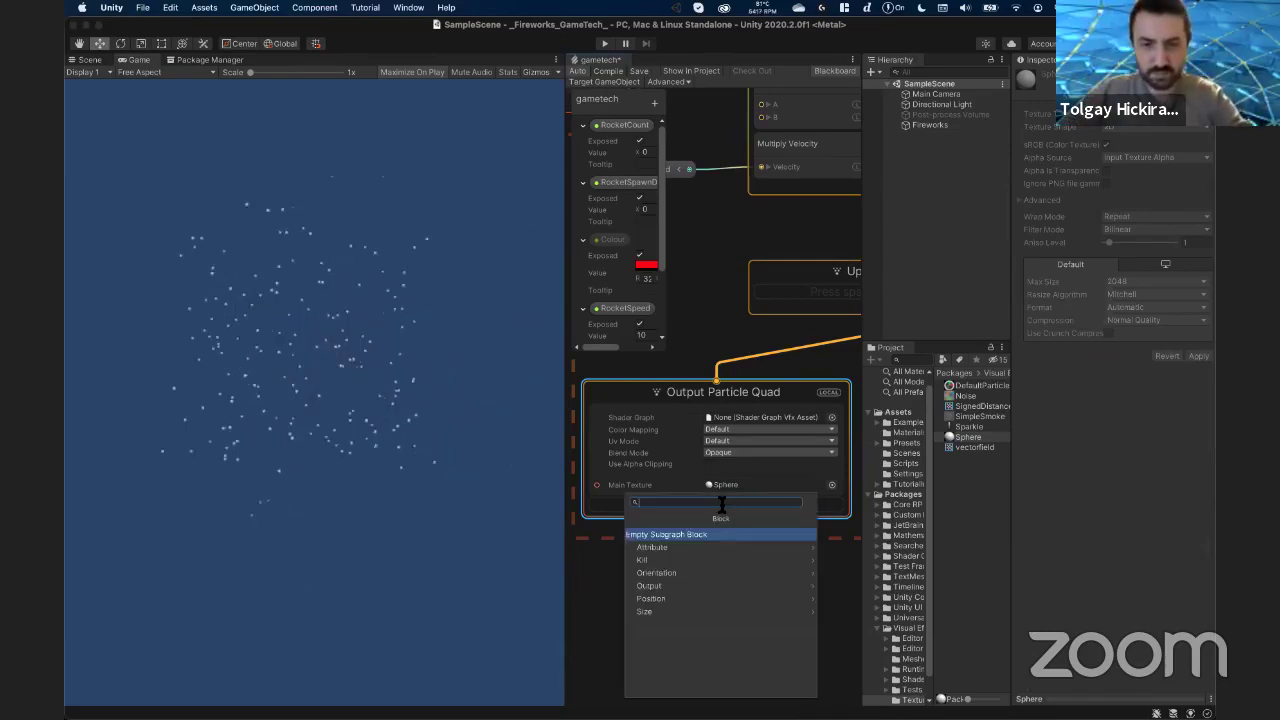
type("color")
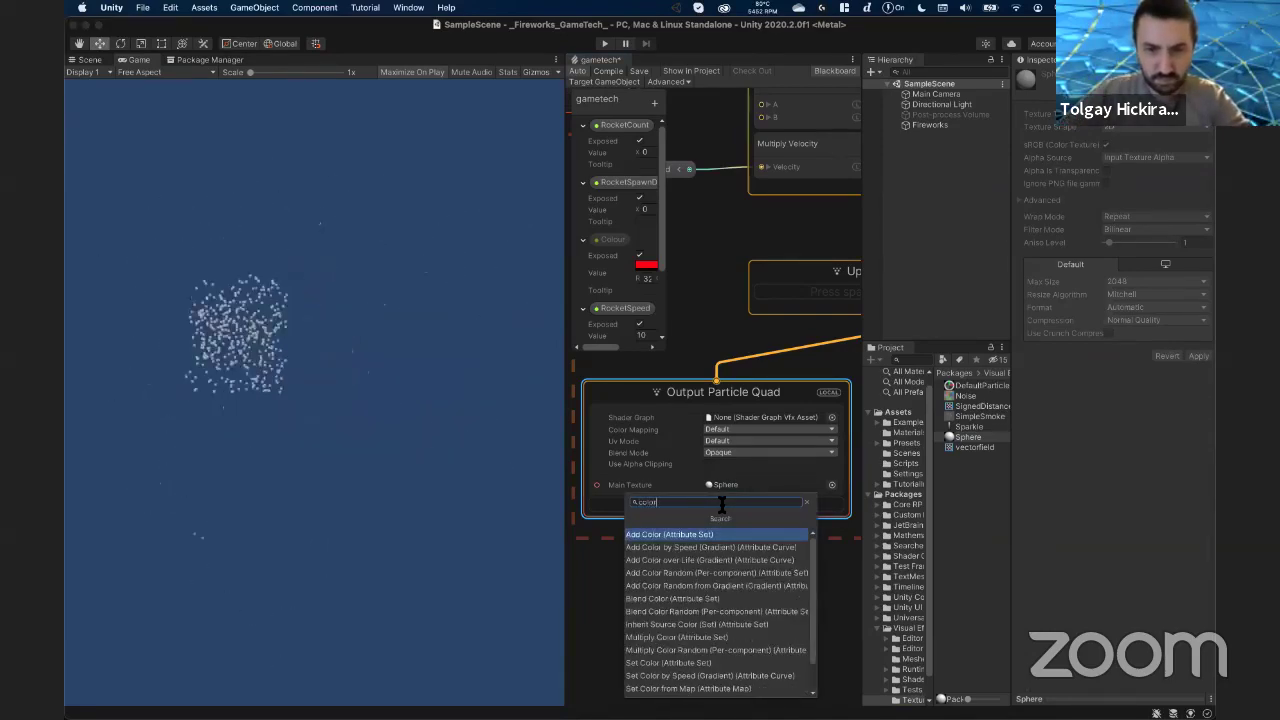
key("Down")
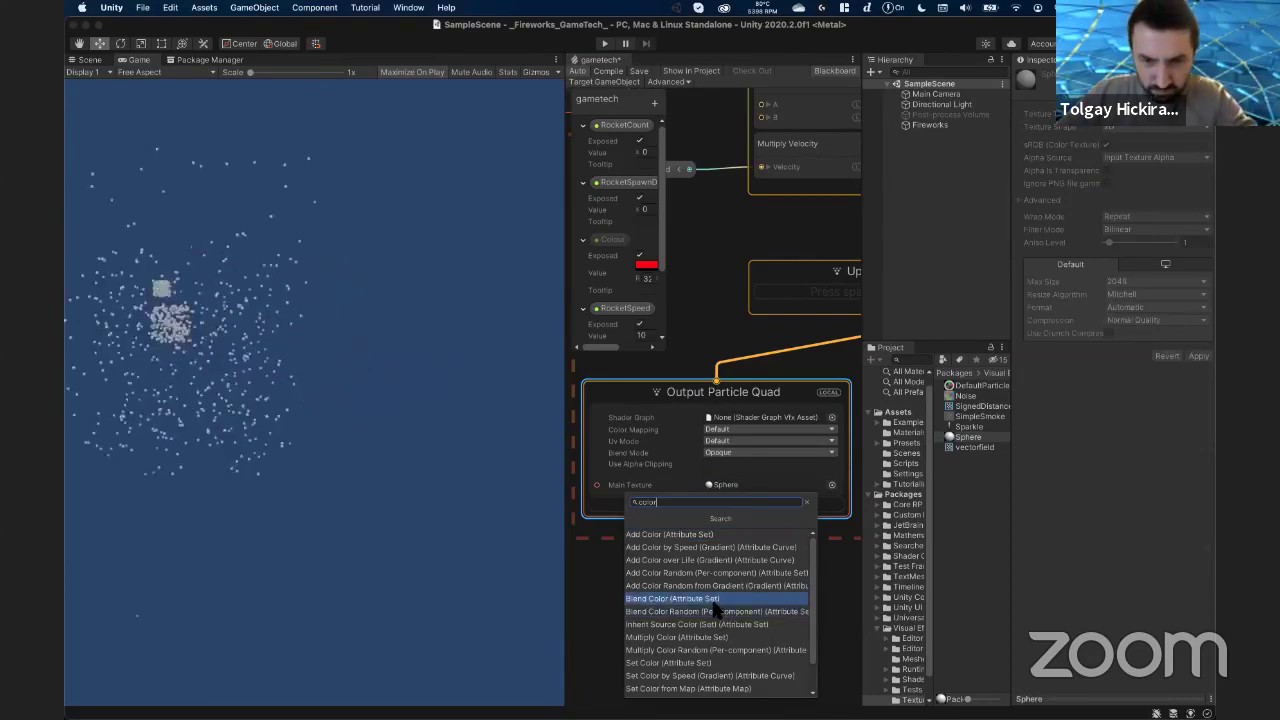
key("Down")
key("Down")
key("Down")
key("Return")
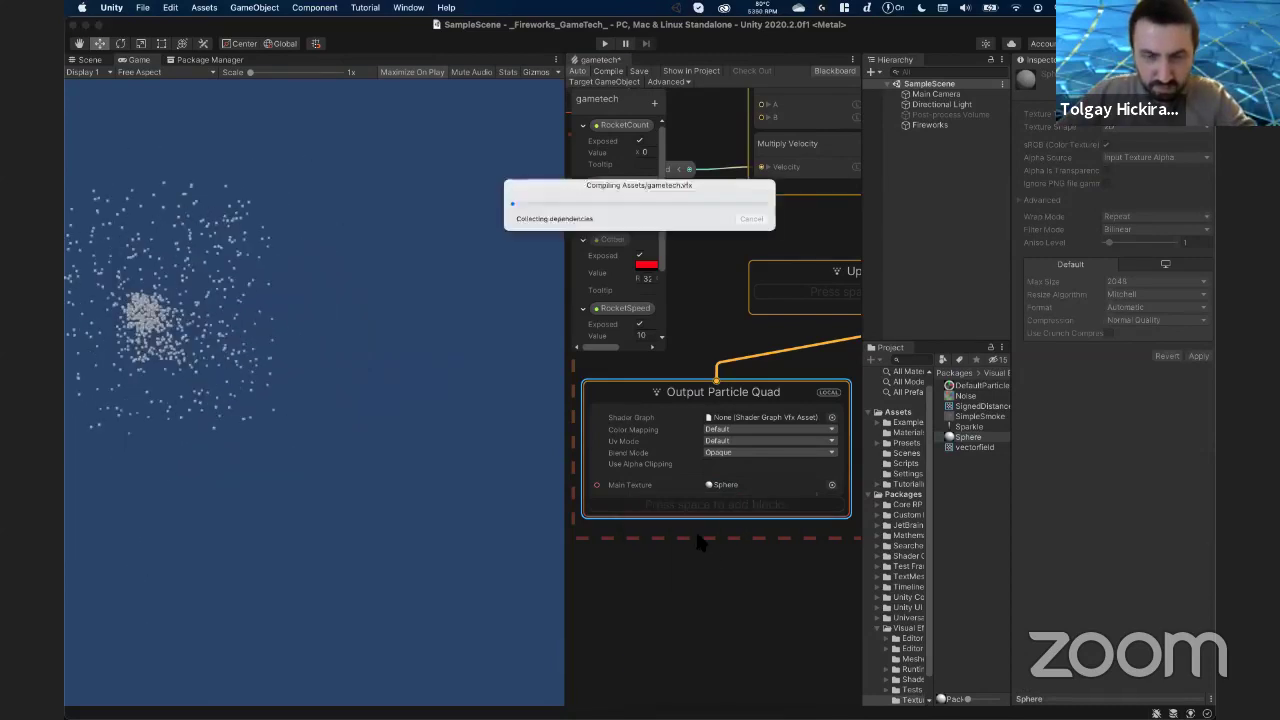
scroll(655, 572, "up", 2)
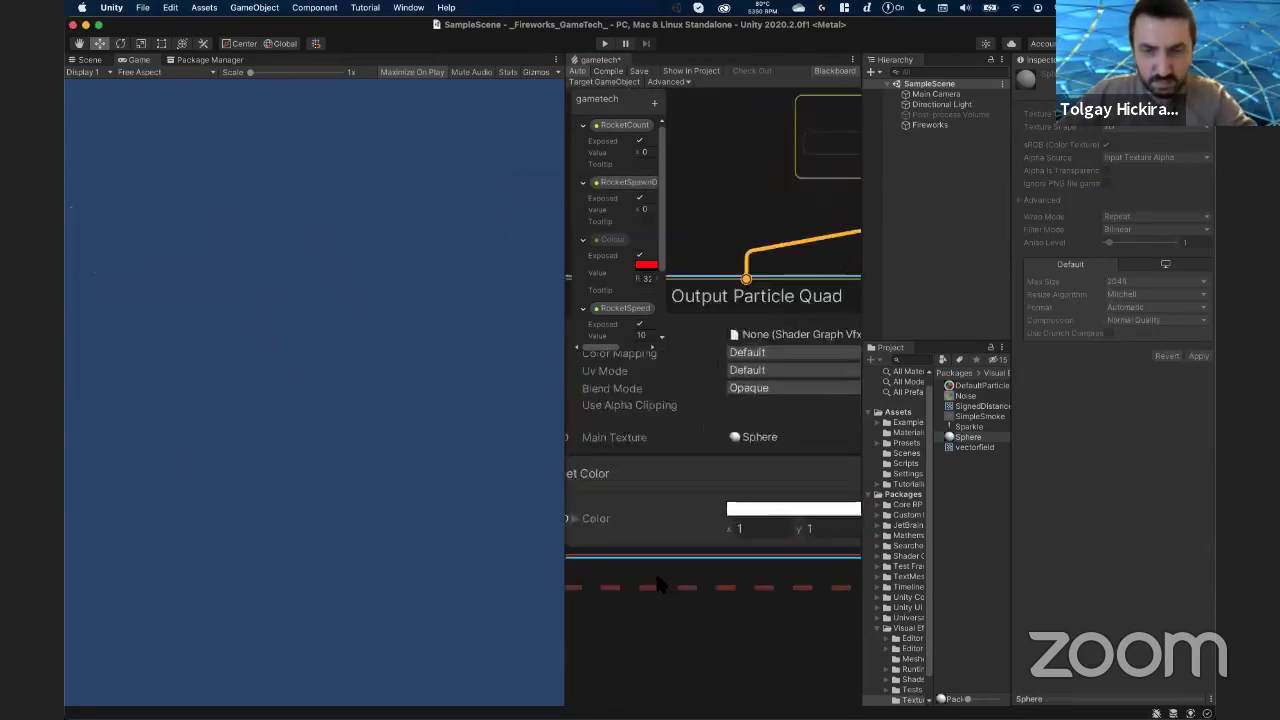
scroll(655, 574, "down", 2)
- Set the Set Color block's colour to pink-magenta in the HDR picker
left_click(737, 512)
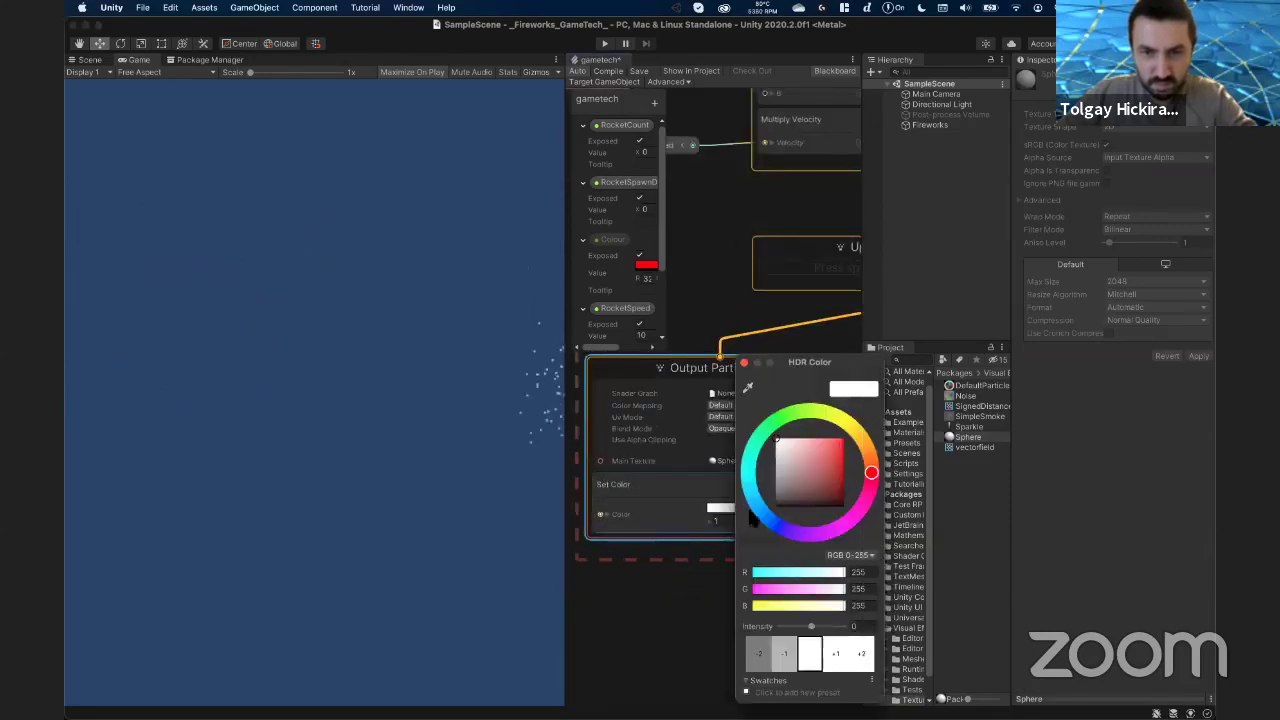
left_click_drag(818, 487, 845, 440)
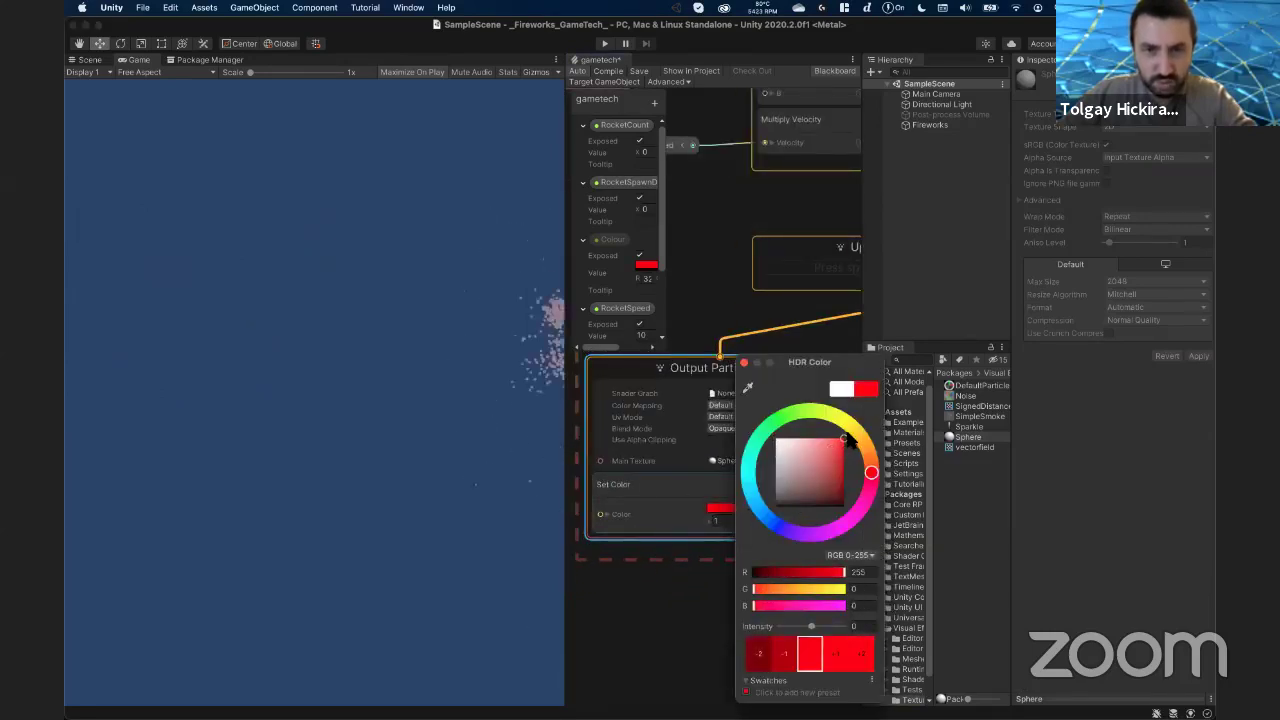
mouse_move(860, 505)
left_mouse_down()
mouse_move(850, 528)
mouse_move(856, 515)
left_mouse_up()
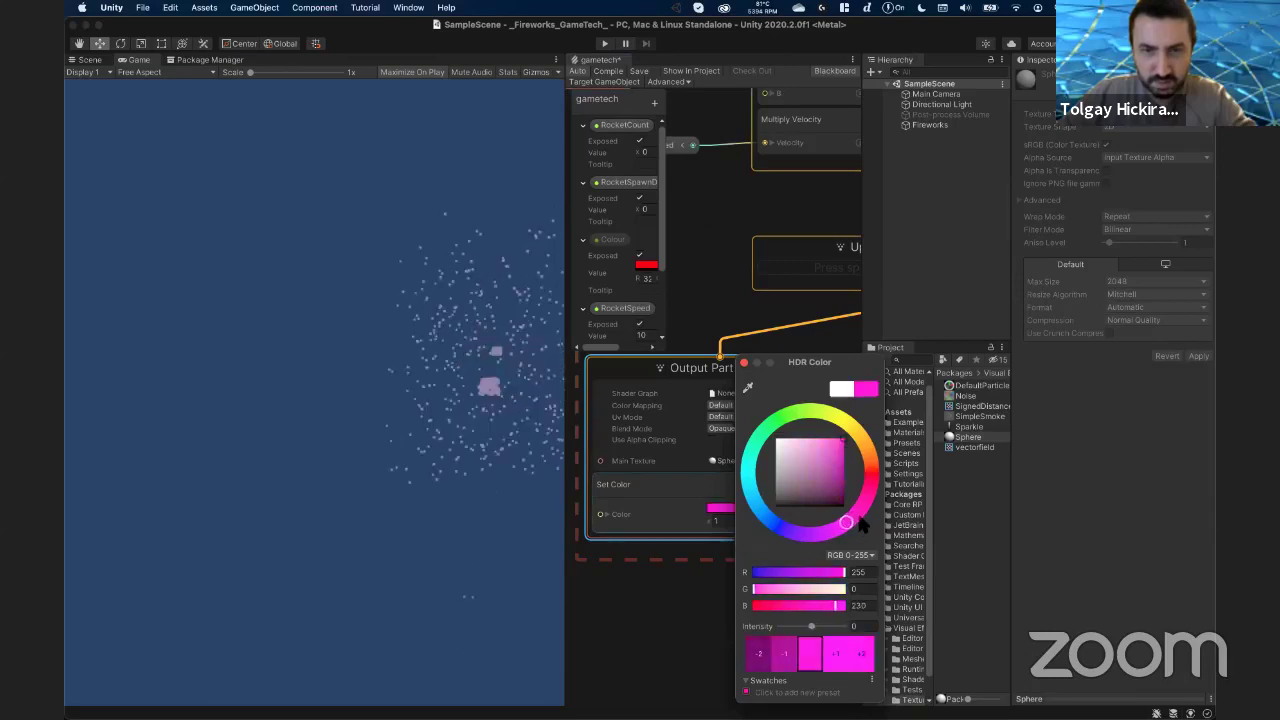
left_click(745, 364)
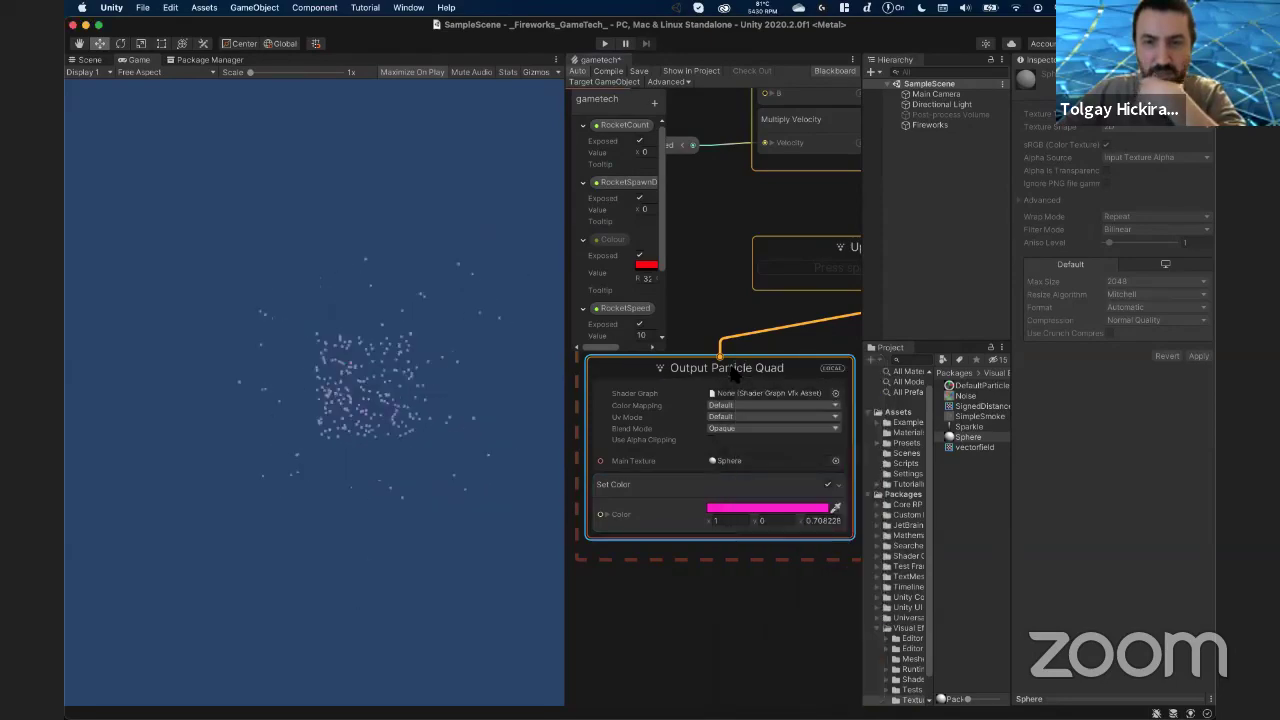
scroll(743, 420, "up", 2)
scroll(739, 410, "down", 3)
scroll(739, 410, "down", 3)
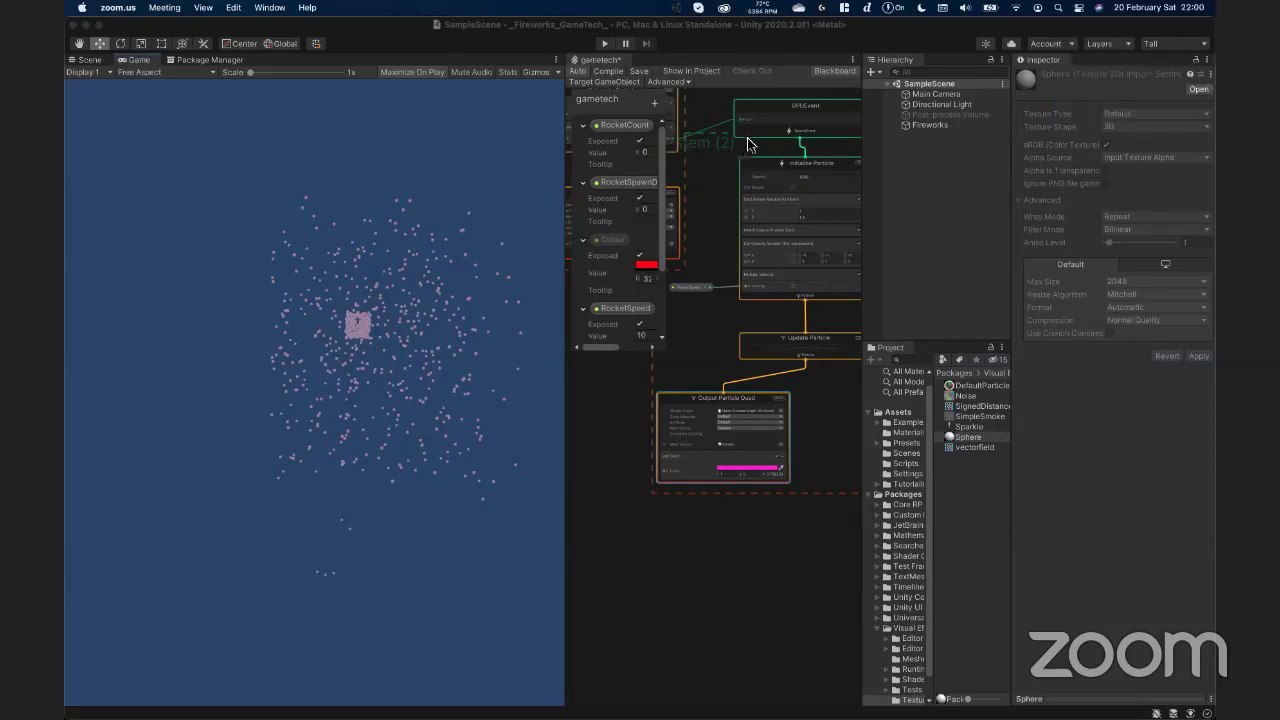
left_click(943, 106)
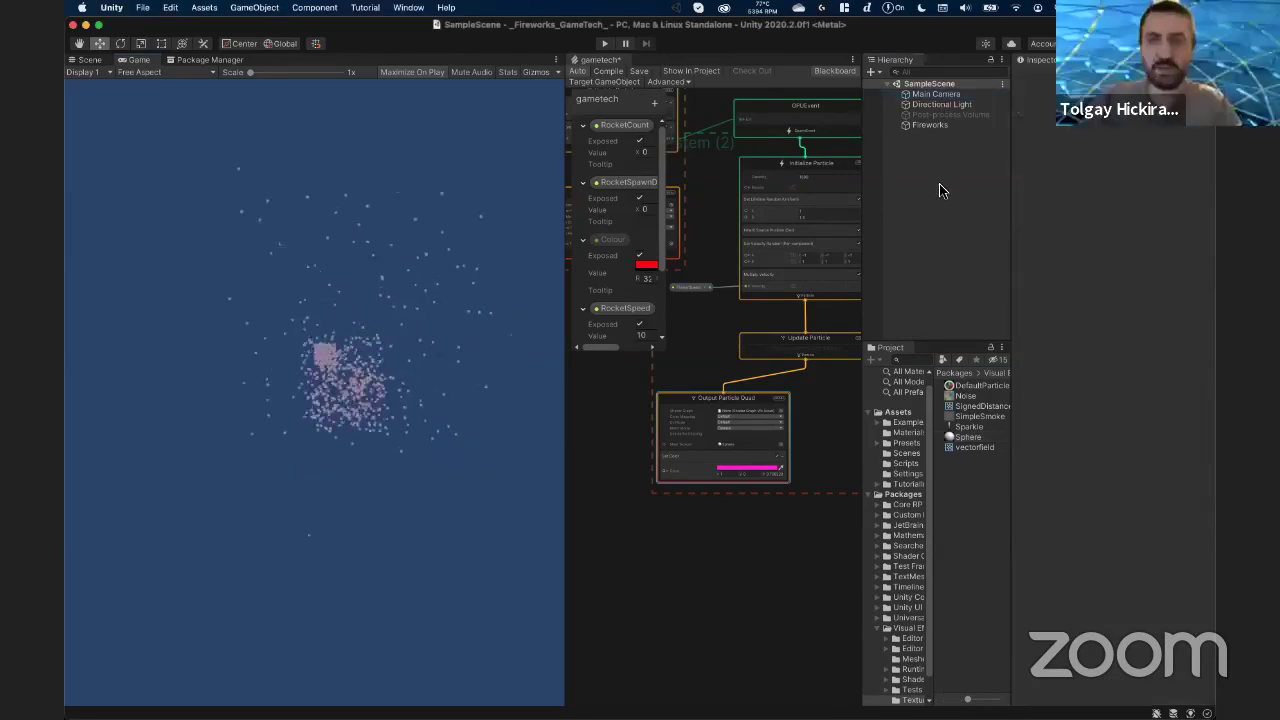
- Add a Cube to the scene from the Hierarchy's 3D Object menu
right_click(941, 183)
mouse_move(990, 361)
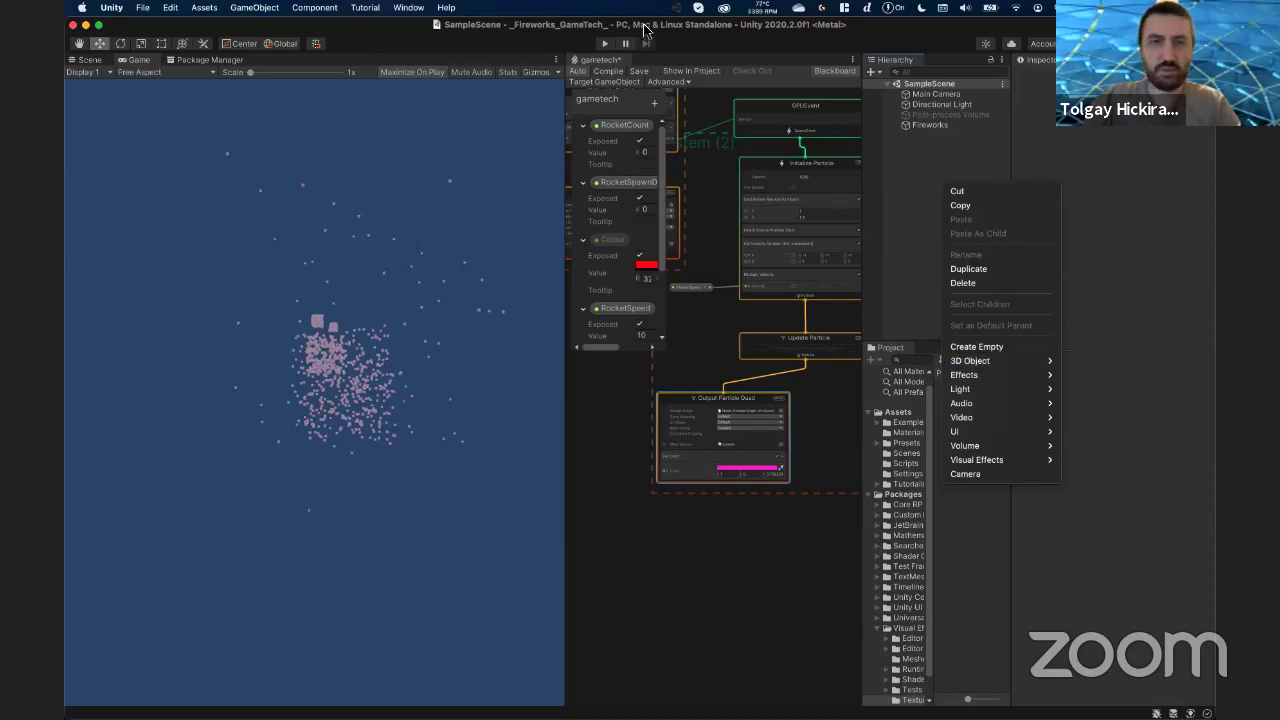
left_click(1077, 361)
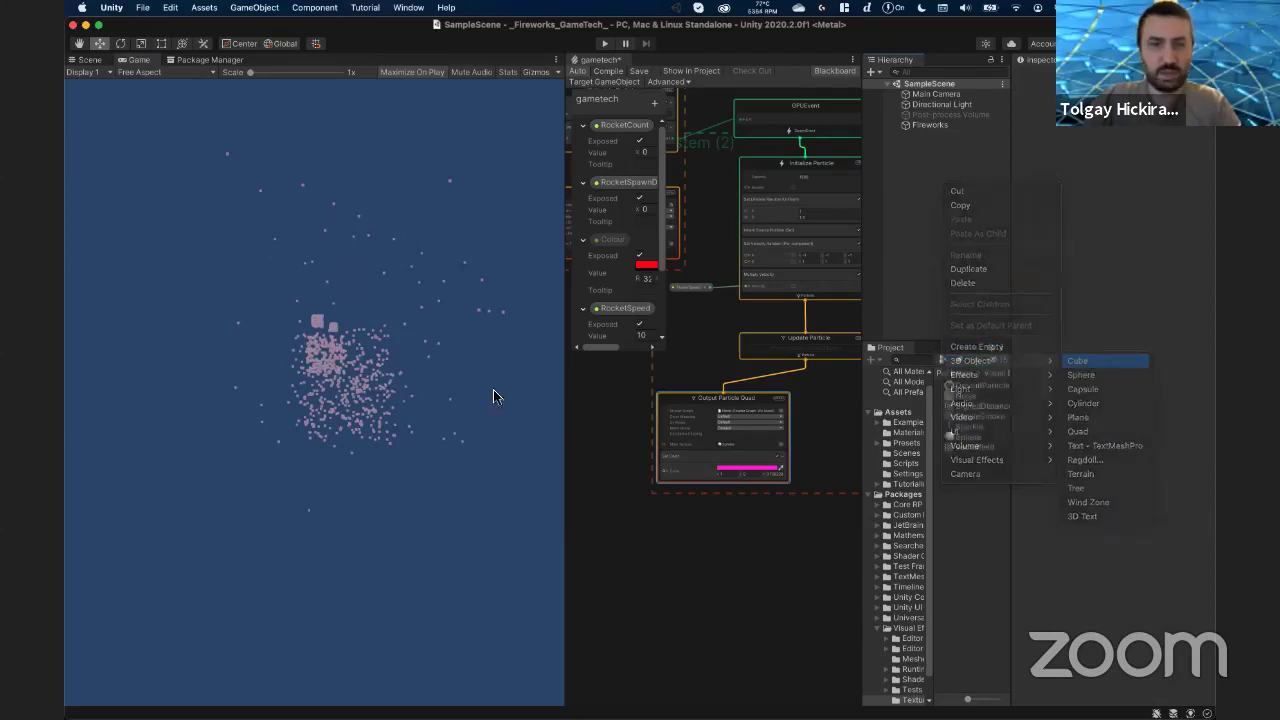
- Move the cube in front of the camera in the Scene view and rotate it to 49.12 on Y
left_click(89, 59)
mouse_move(340, 426)
left_mouse_down()
mouse_move(391, 472)
mouse_move(474, 503)
mouse_move(420, 460)
left_mouse_up()
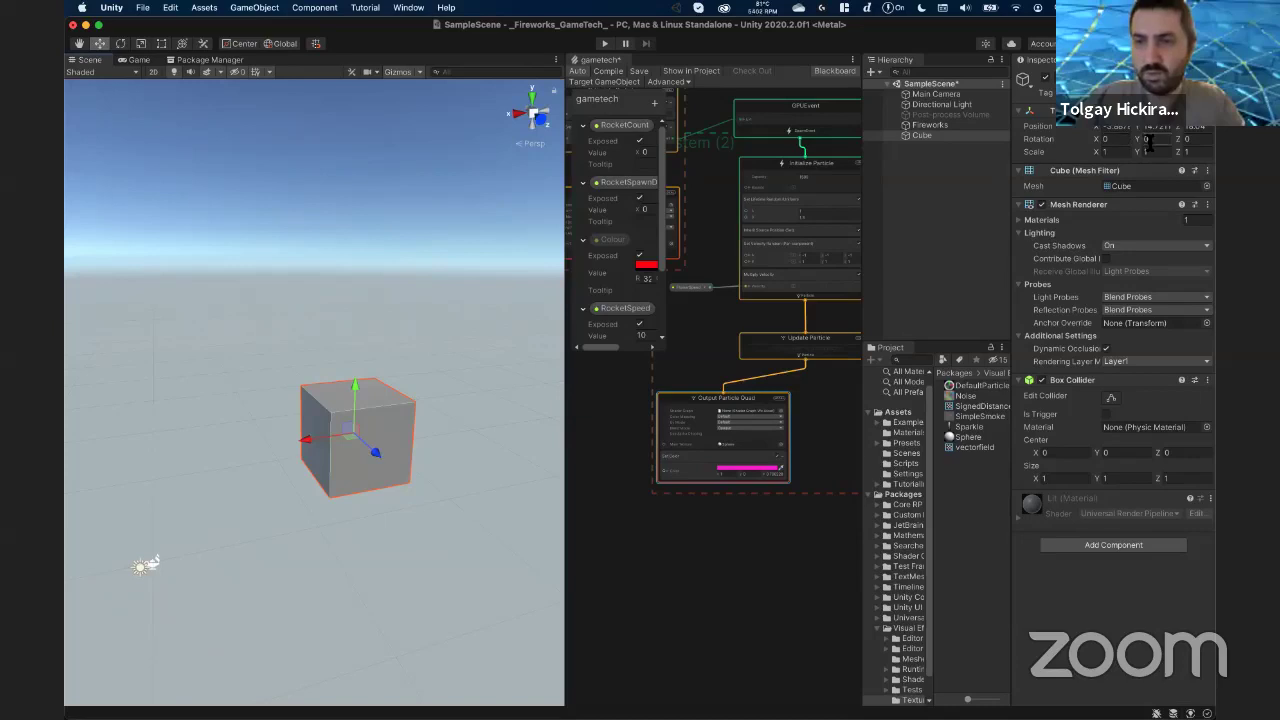
left_click_drag(1146, 143, 1192, 143)
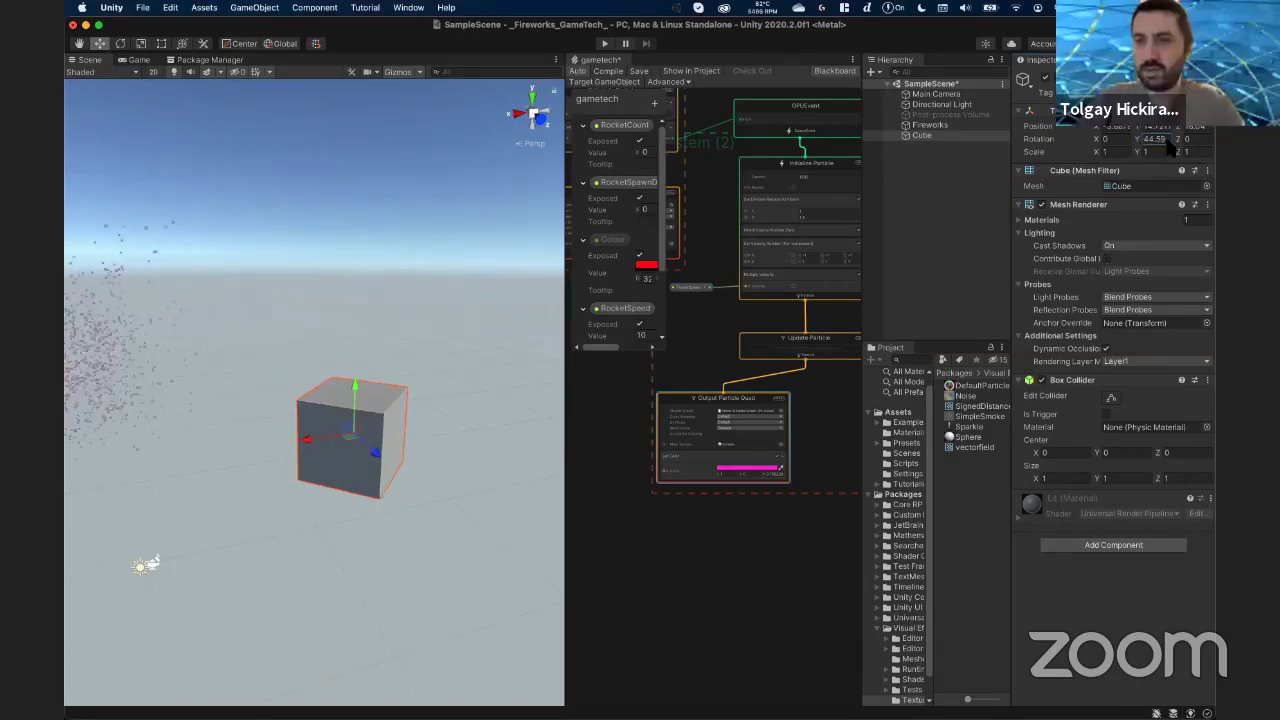
left_click_drag(1137, 139, 1142, 139)
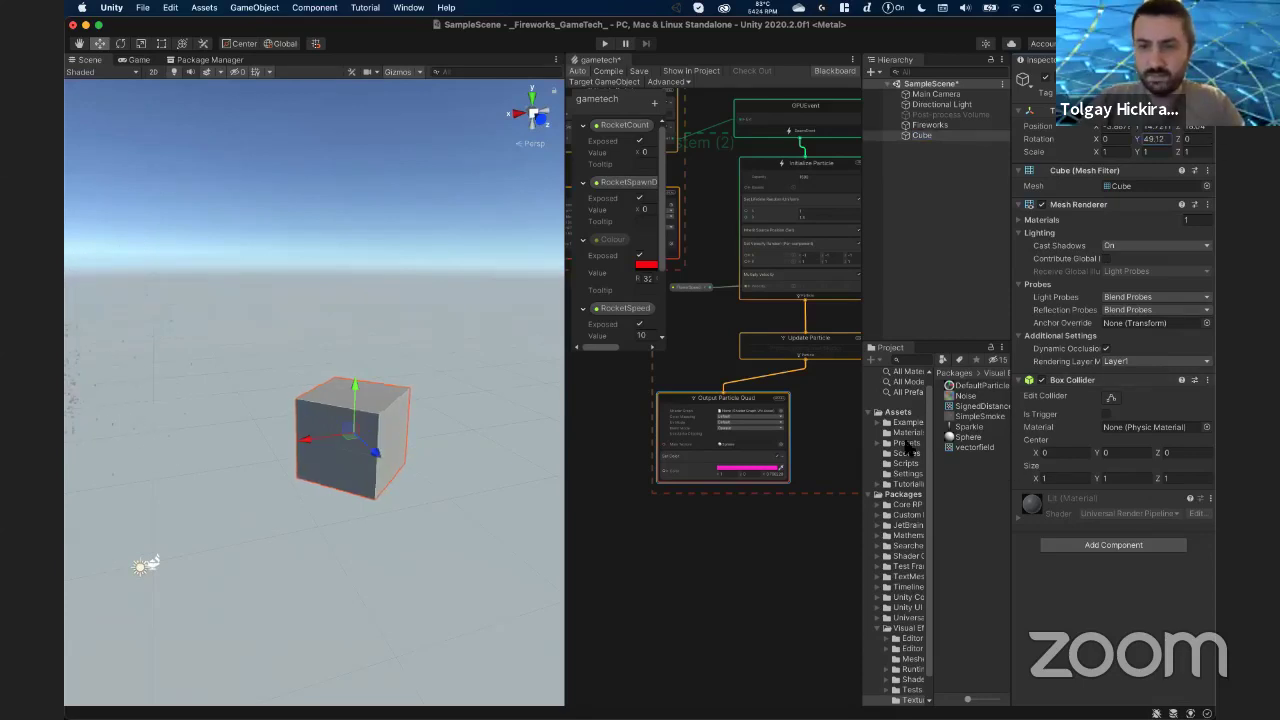
right_click(955, 468)
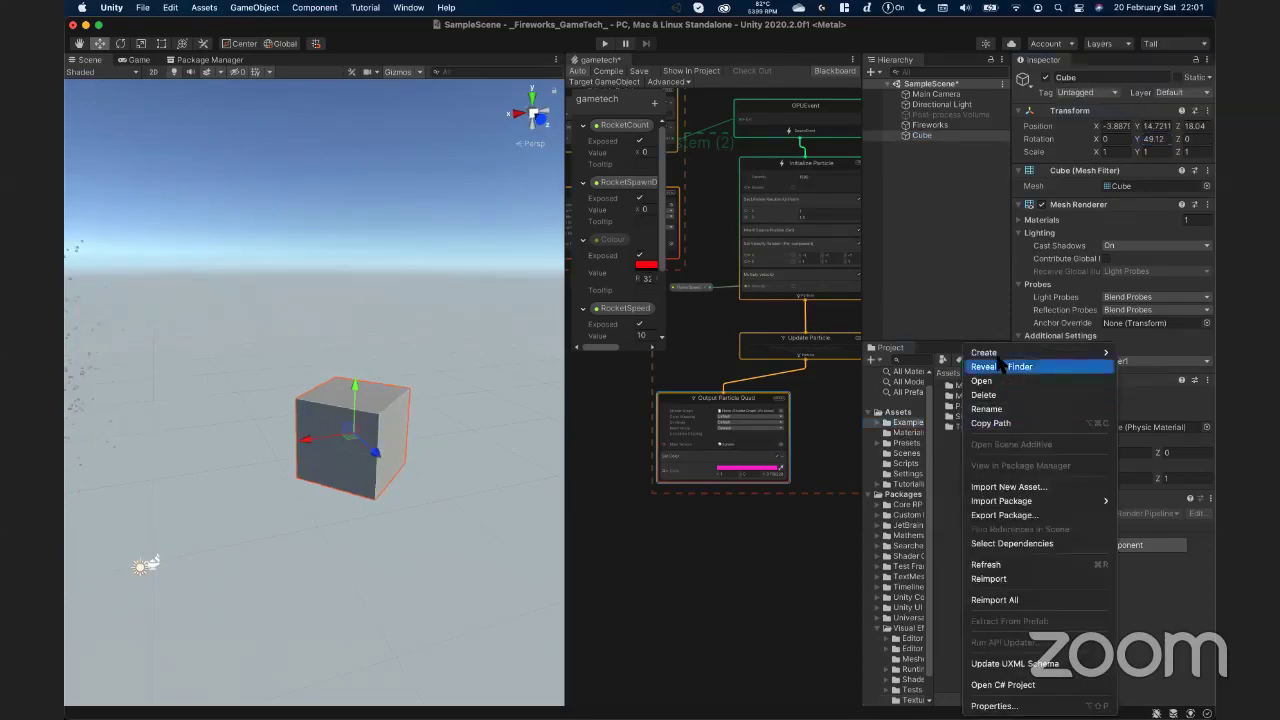
- Create a new C# script in the ExampleAssets folder and name it Turn
mouse_move(1000, 353)
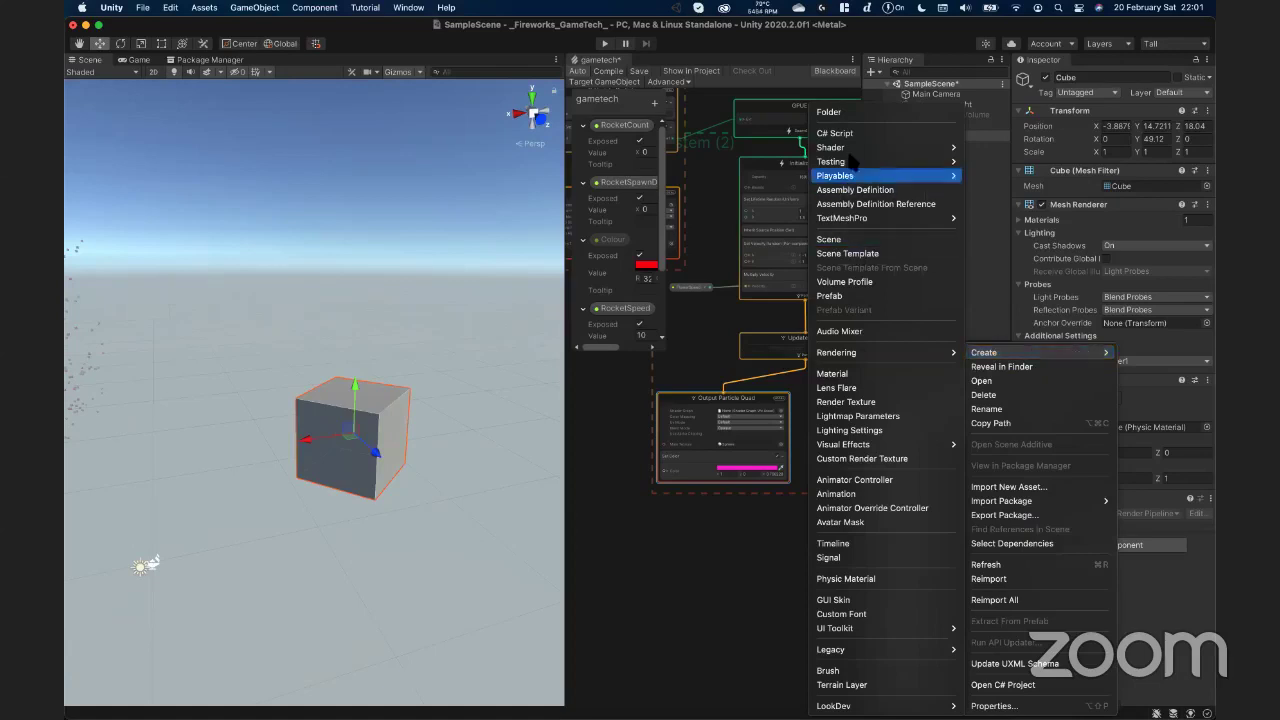
left_click(880, 133)
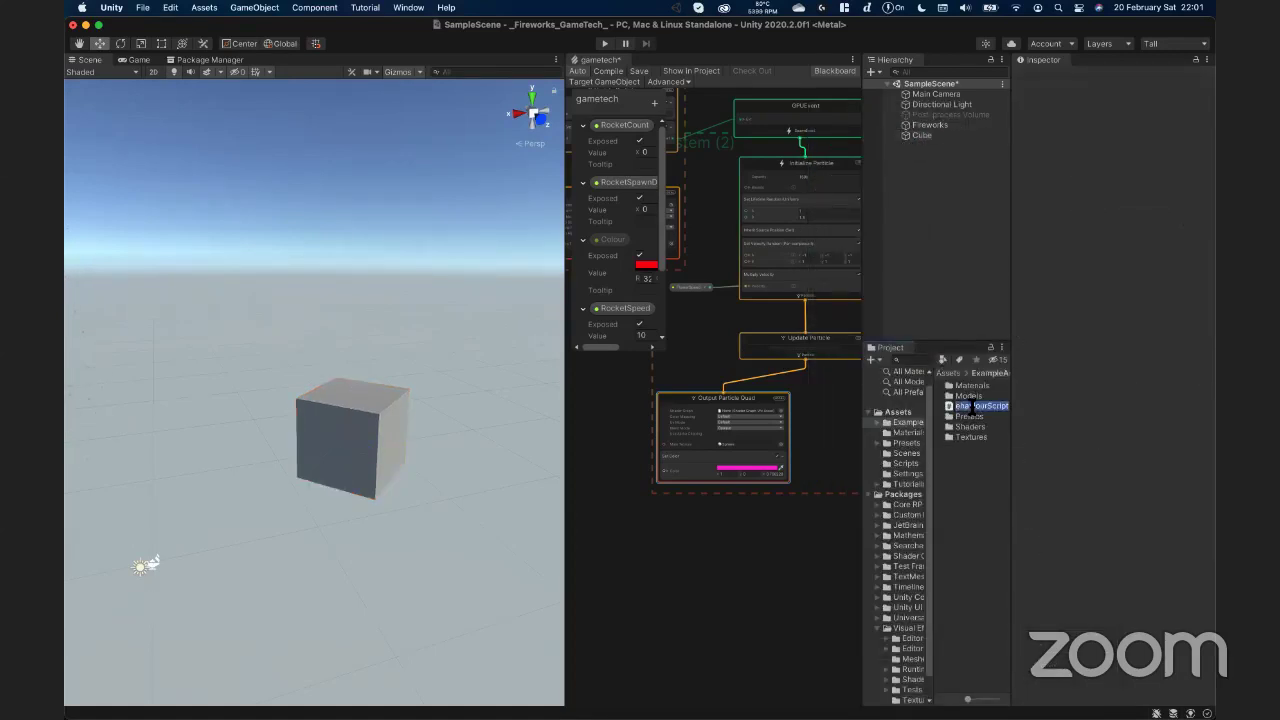
type("Turn")
key("Return")
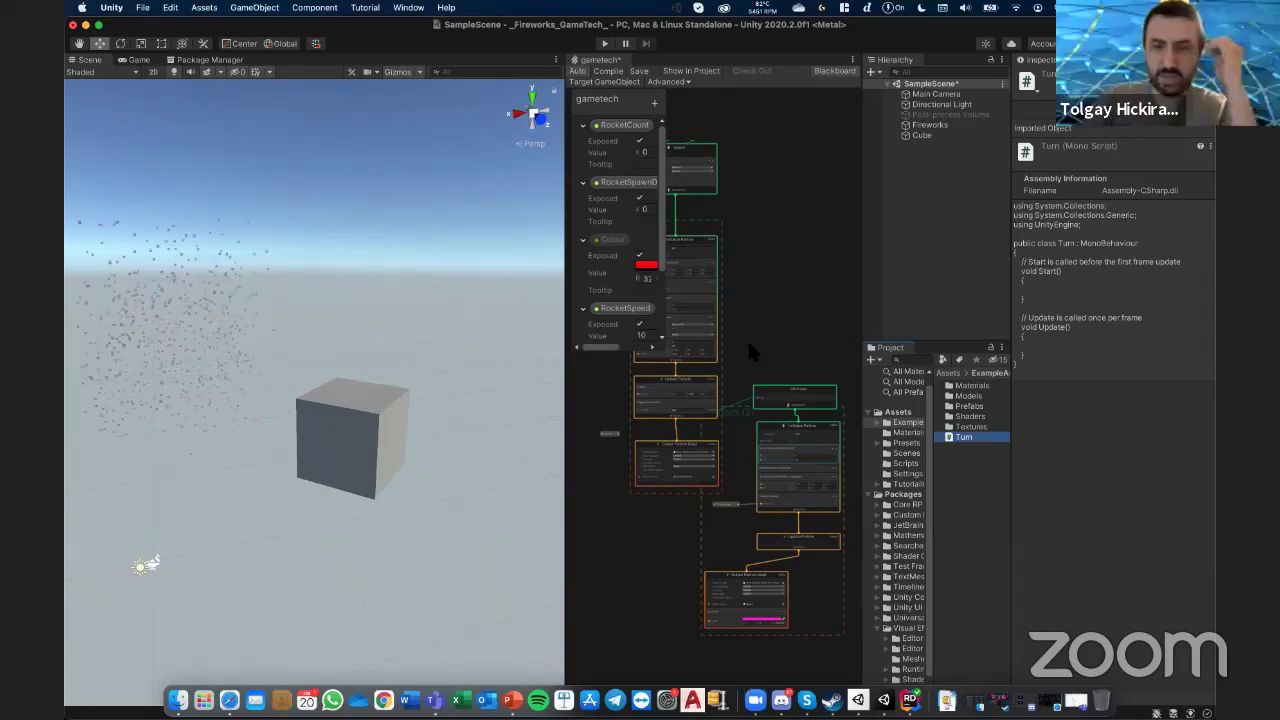
left_click(755, 699)
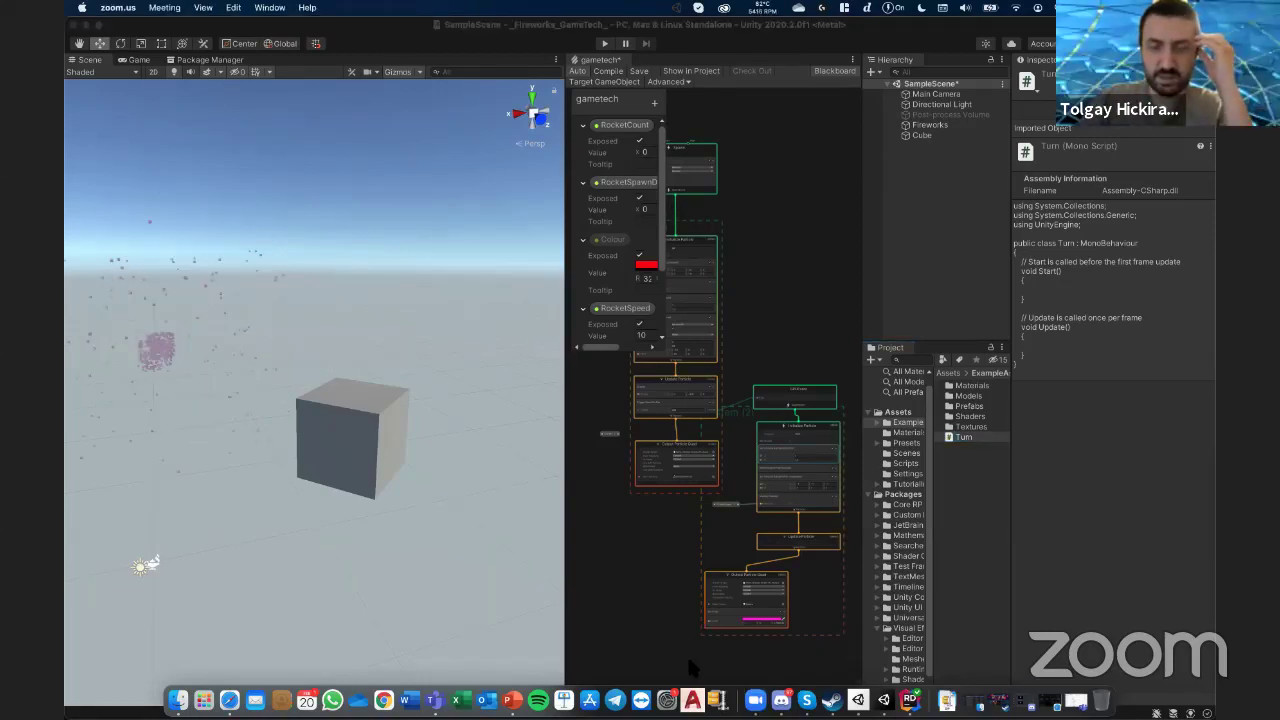
left_click(692, 667)
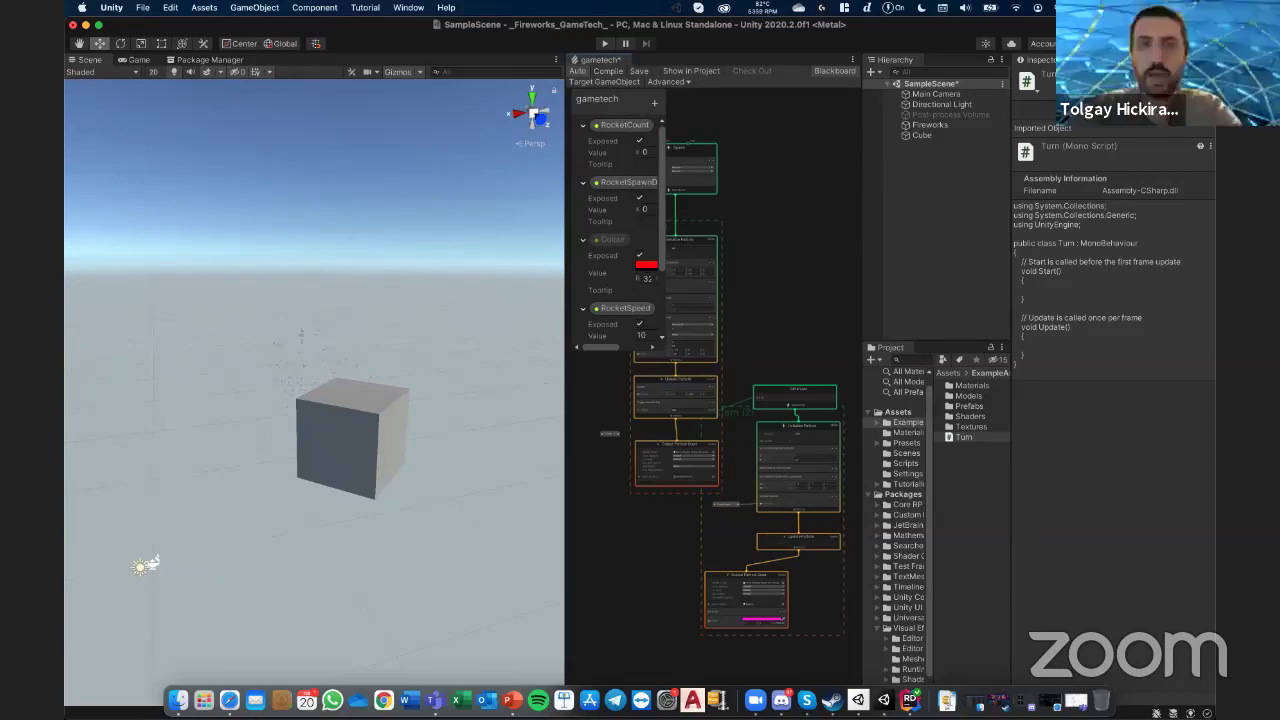
- Open the Package Manager, clear its search filter, and keep Unity Registry as the package source
left_click(407, 9)
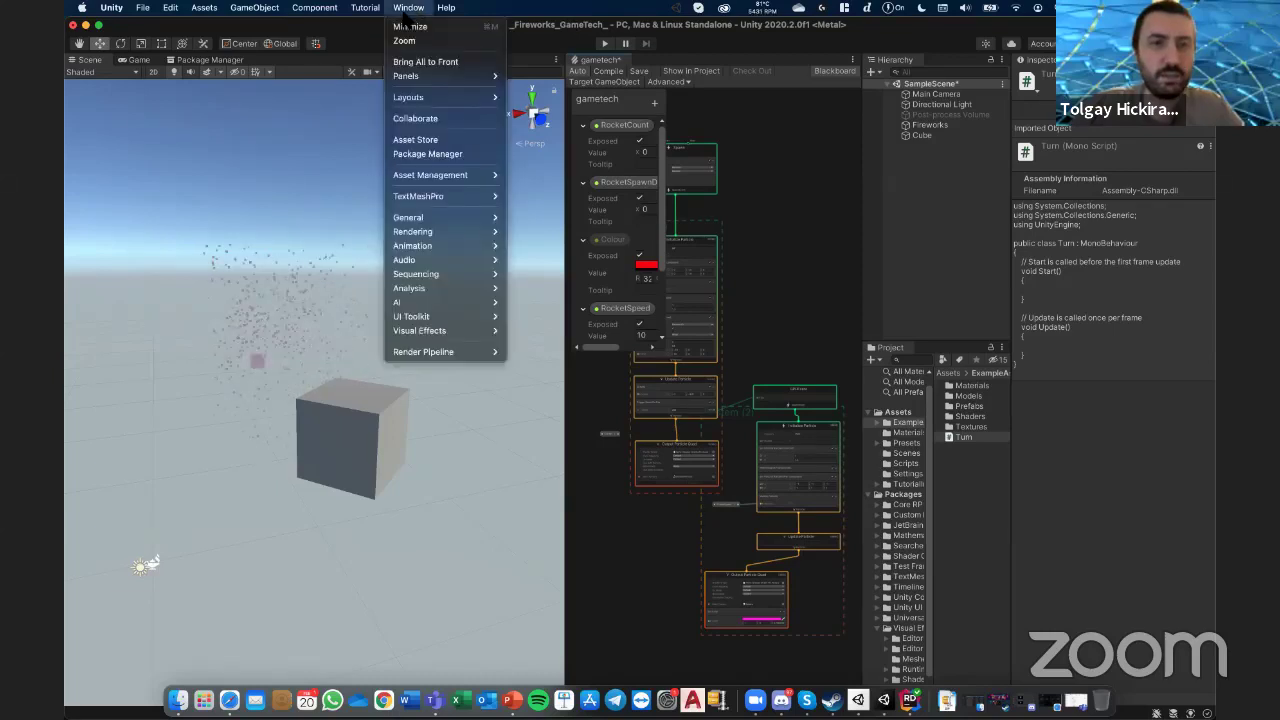
left_click(453, 155)
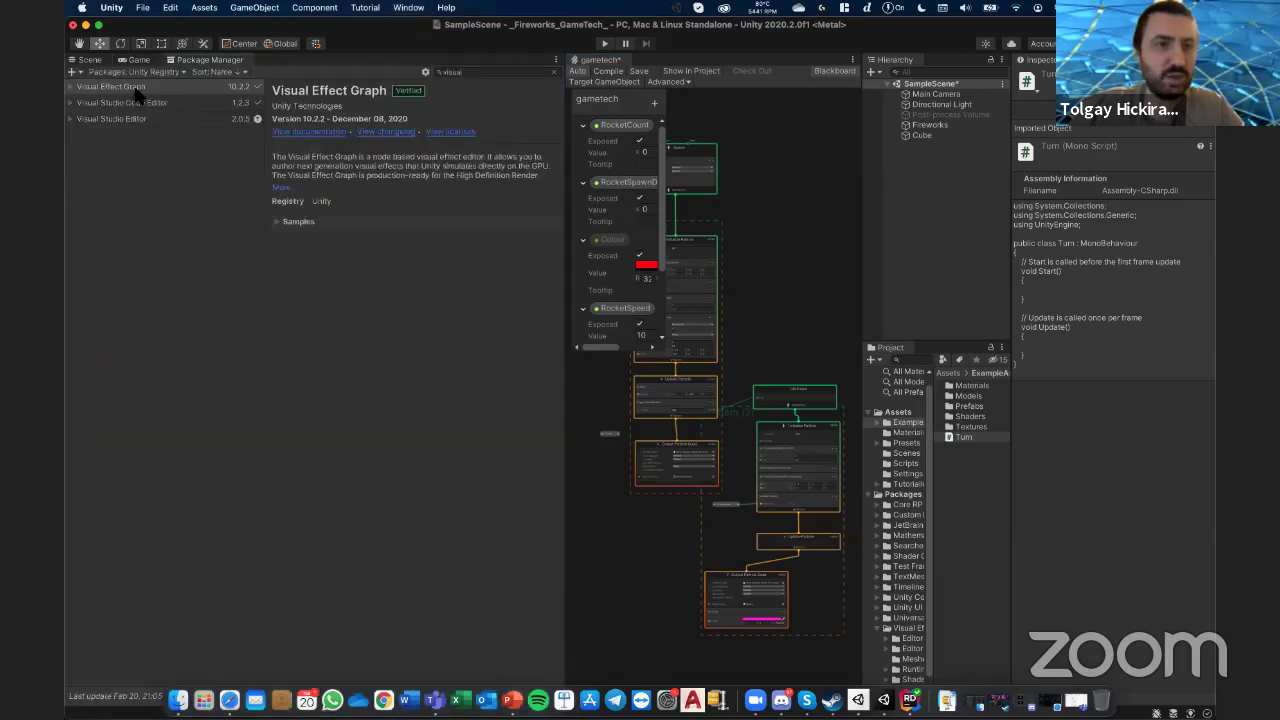
left_click(82, 88)
left_click(71, 88)
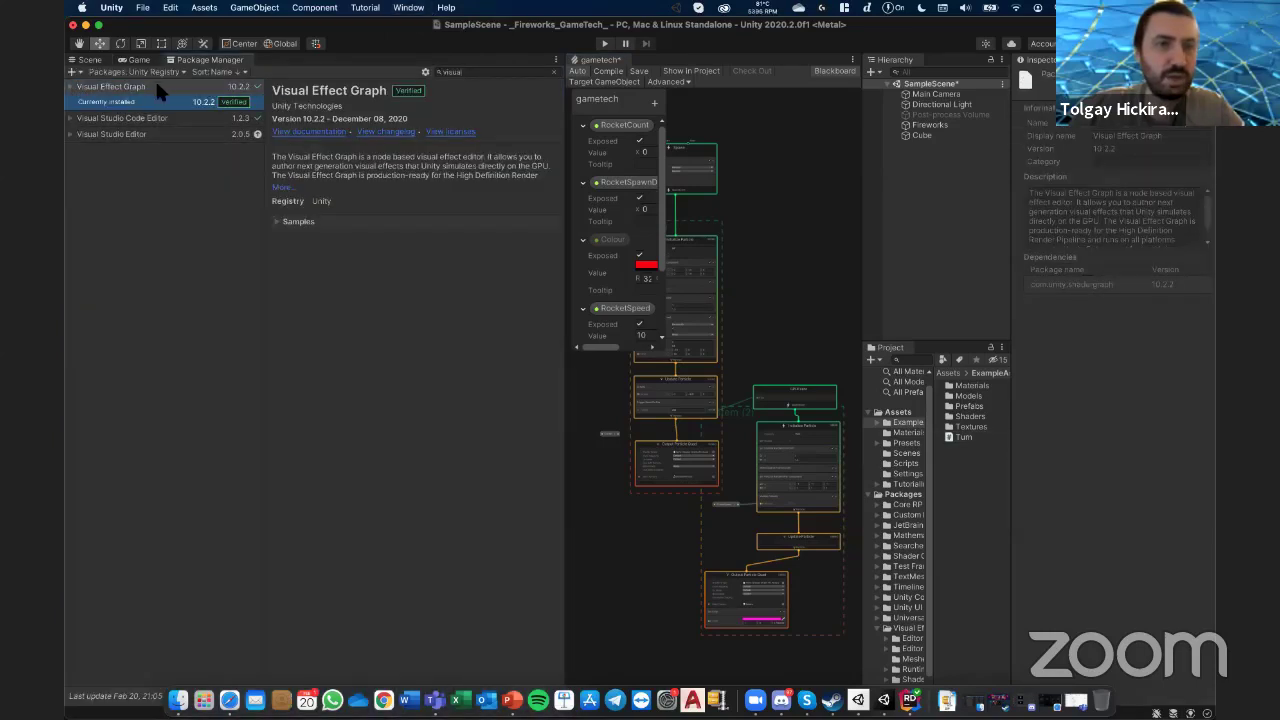
left_click(446, 71)
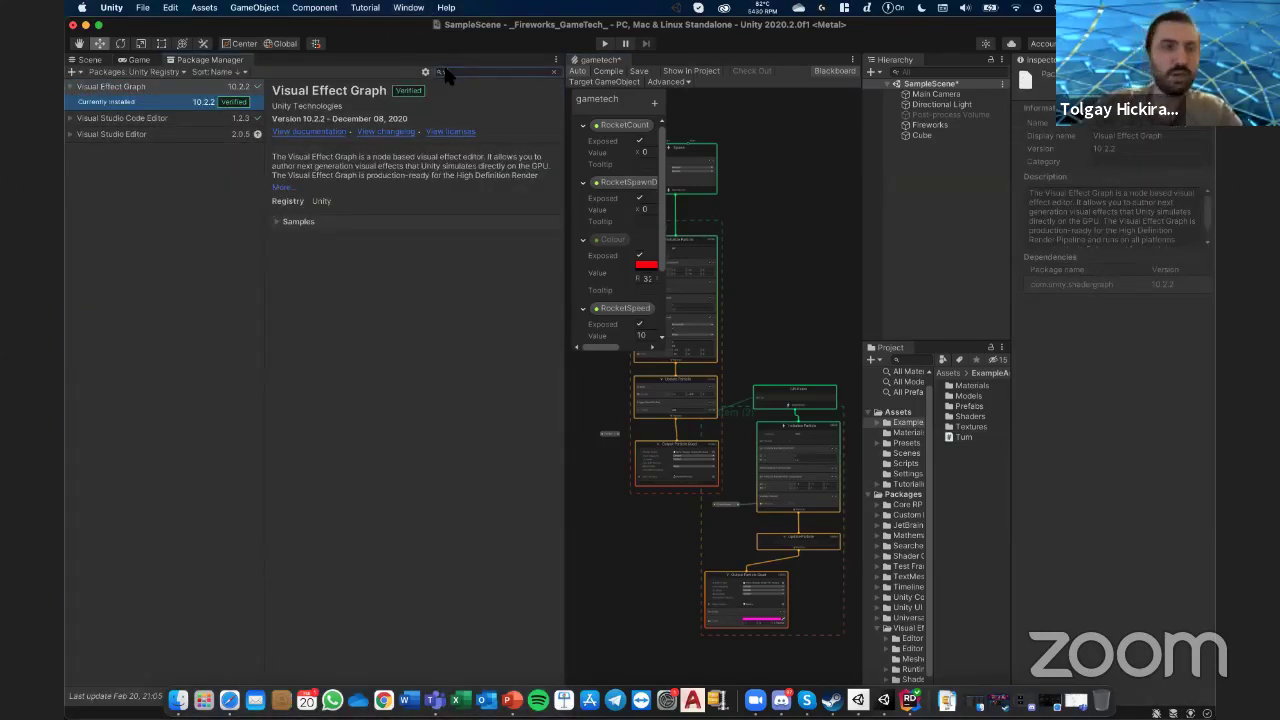
key("BackSpace")
left_click(150, 73)
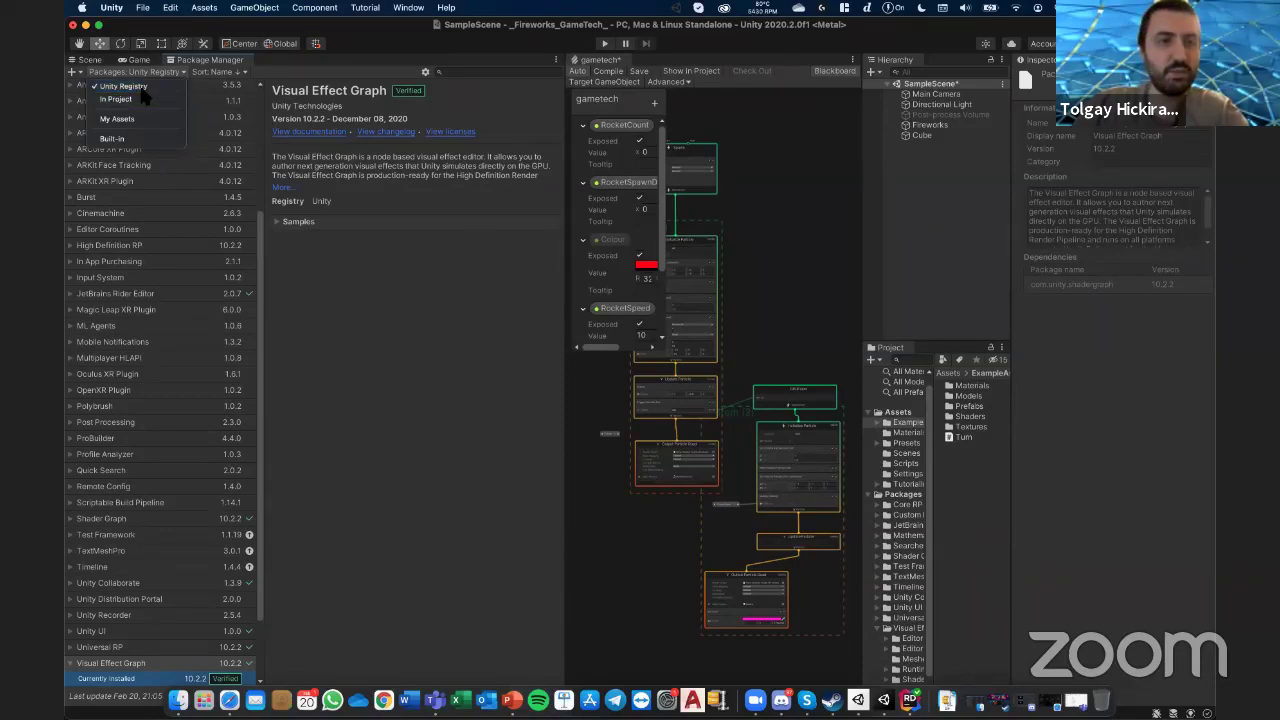
left_click(160, 87)
- Search packages for 'visual', select Visual Effect Graph, then select the Fireworks object
left_click(502, 75)
type("v")
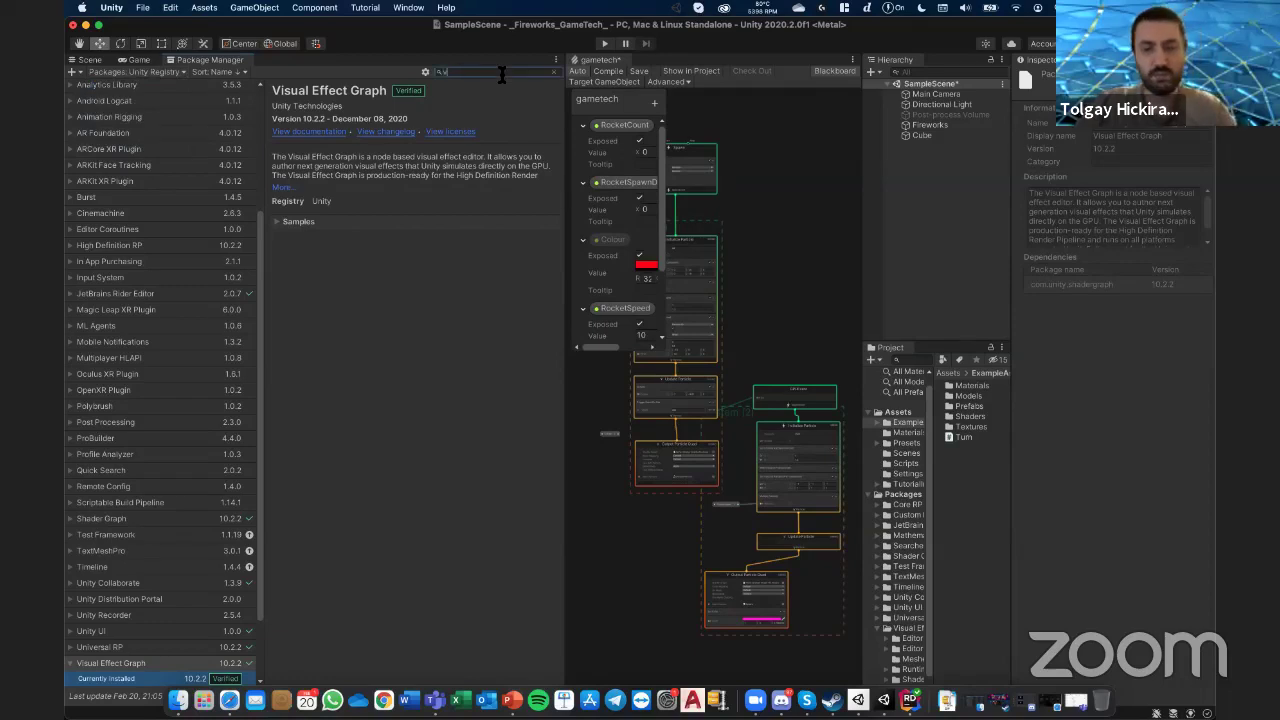
type("isual")
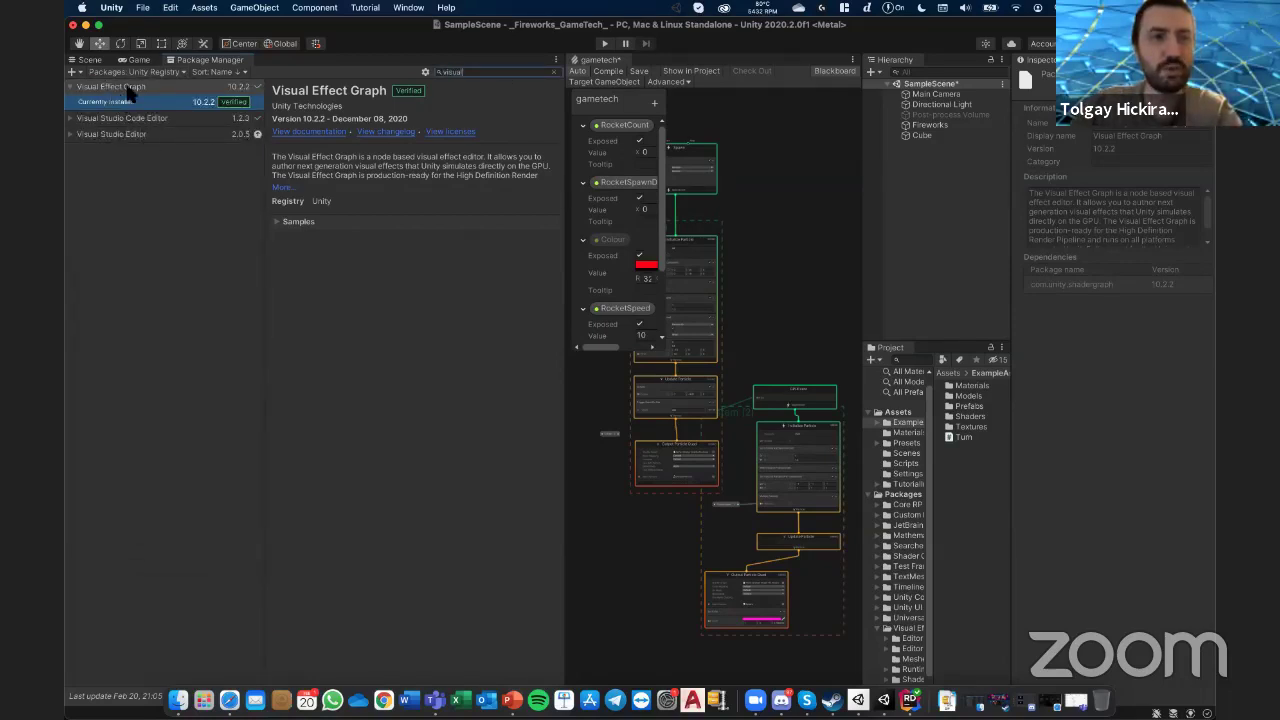
left_click(145, 86)
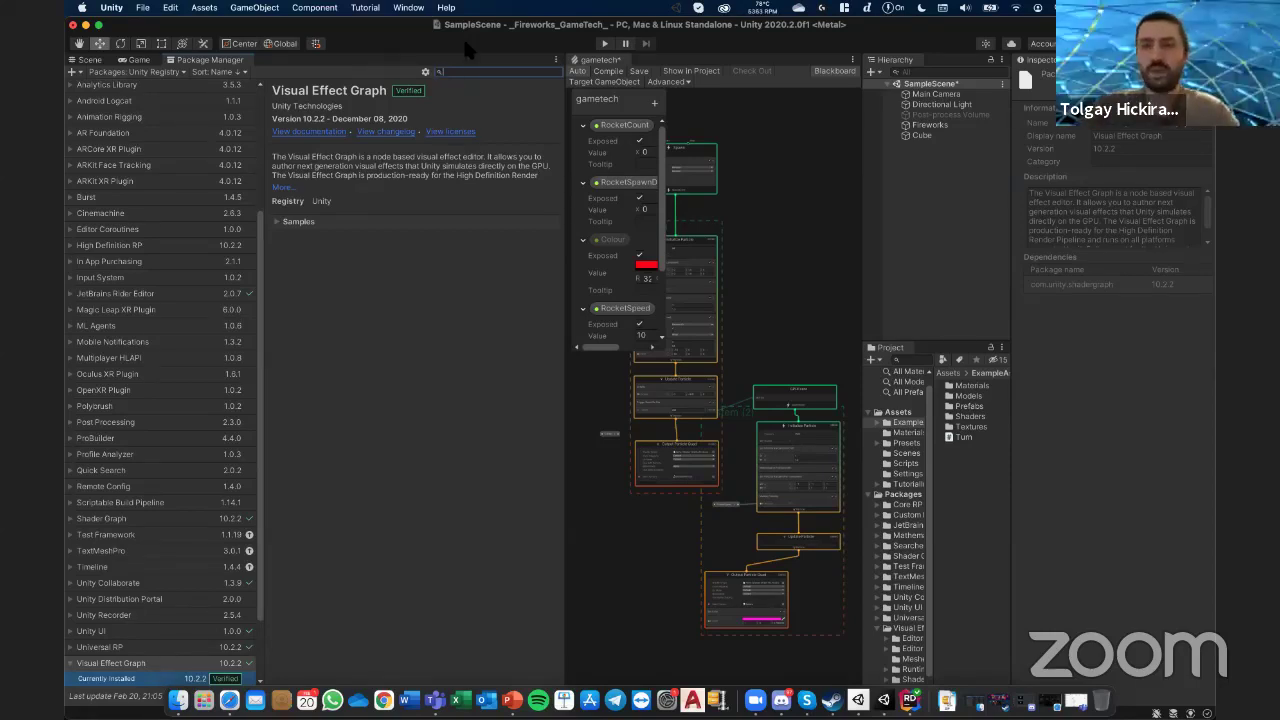
left_click(946, 126)
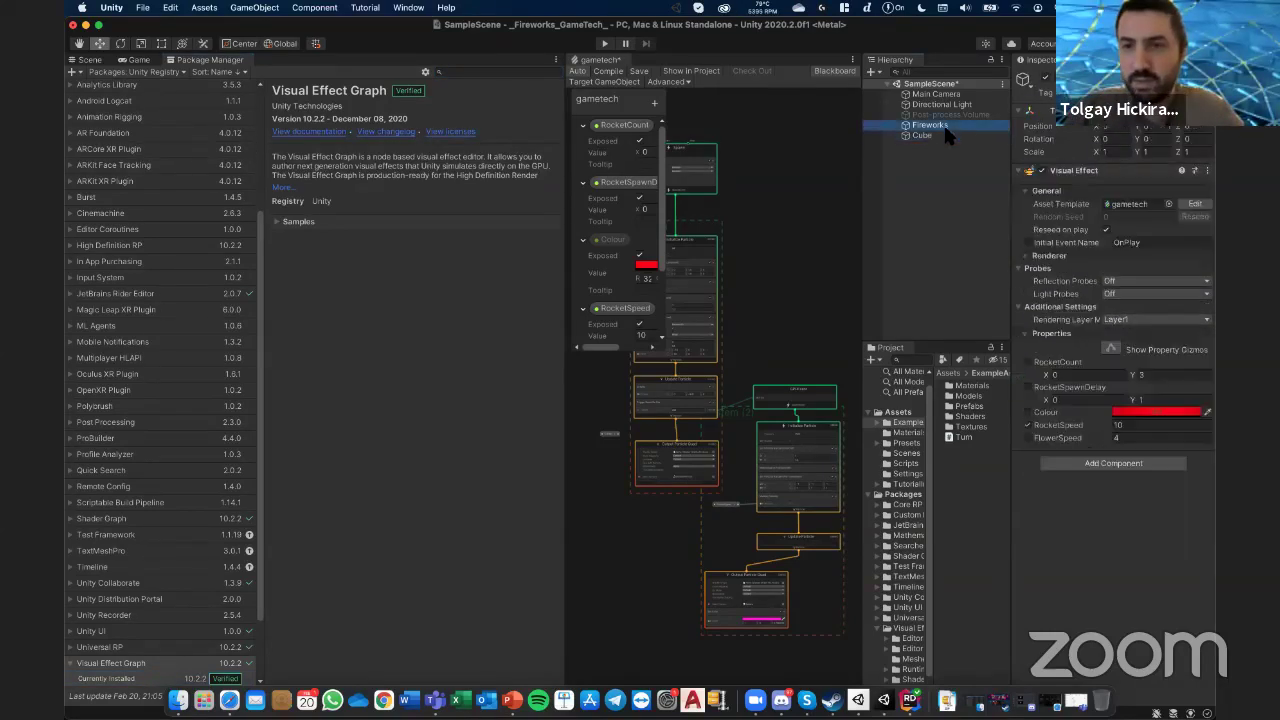
- Select Fireworks in the Hierarchy to show its Colour, RocketSpeed and FlowerSpeed properties
right_click(925, 201)
mouse_move(984, 478)
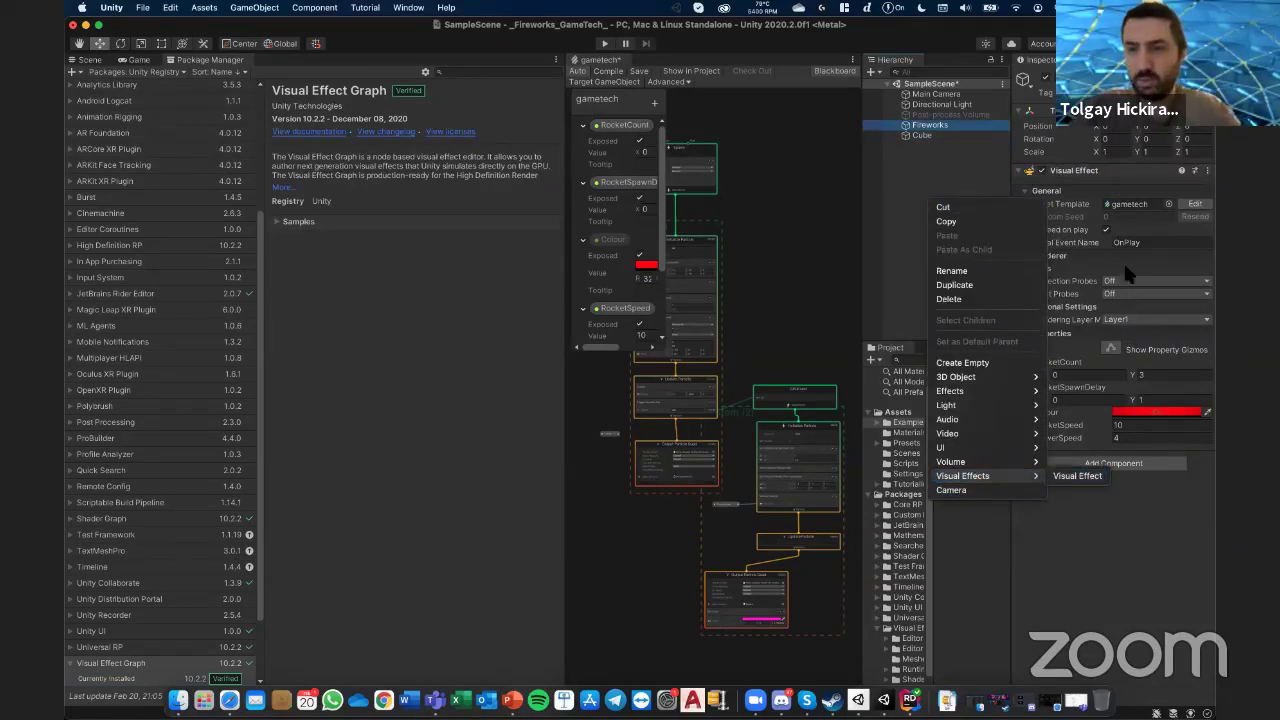
left_click(980, 180)
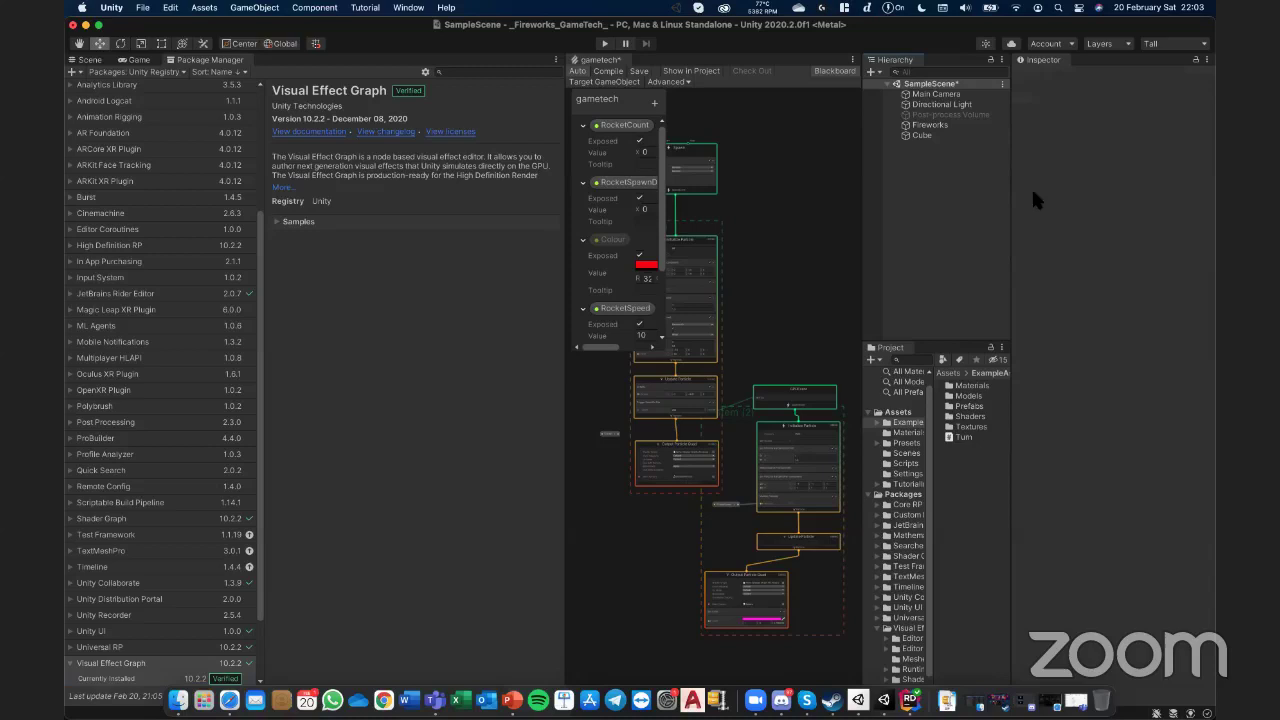
left_click(932, 126)
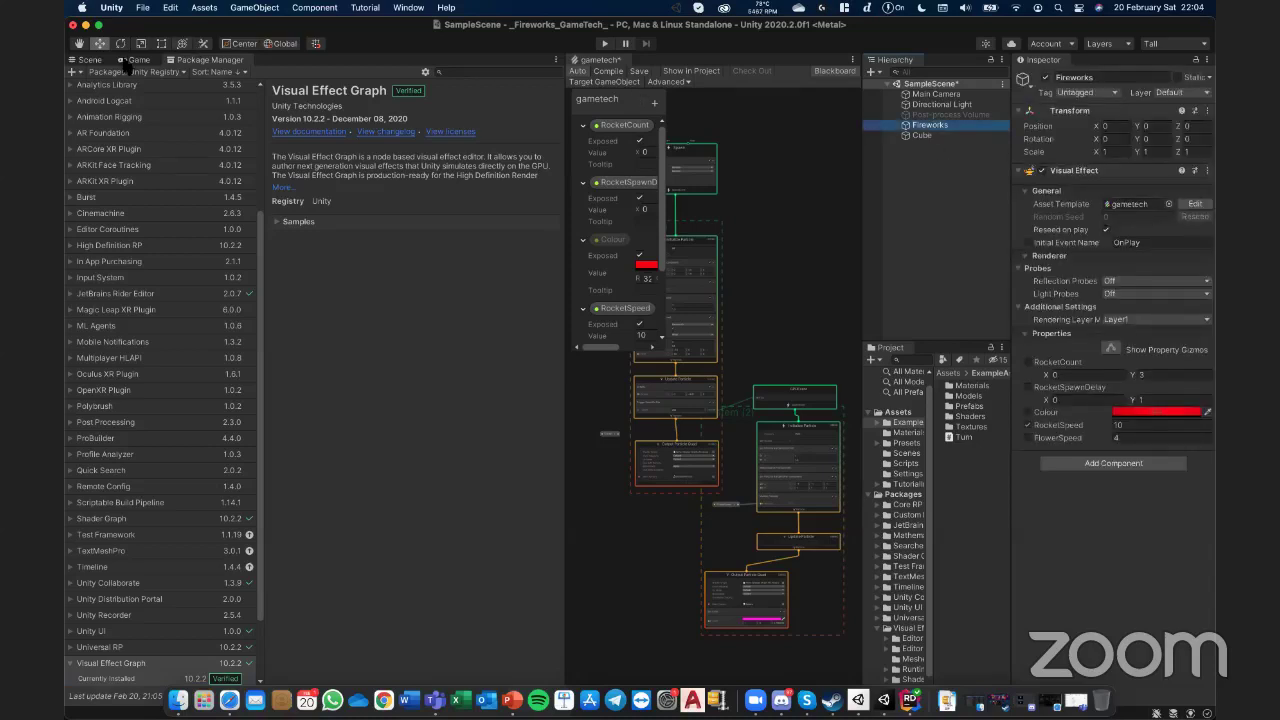
- Play the scene in the Game view to watch the fireworks, then stop play mode
left_click(89, 60)
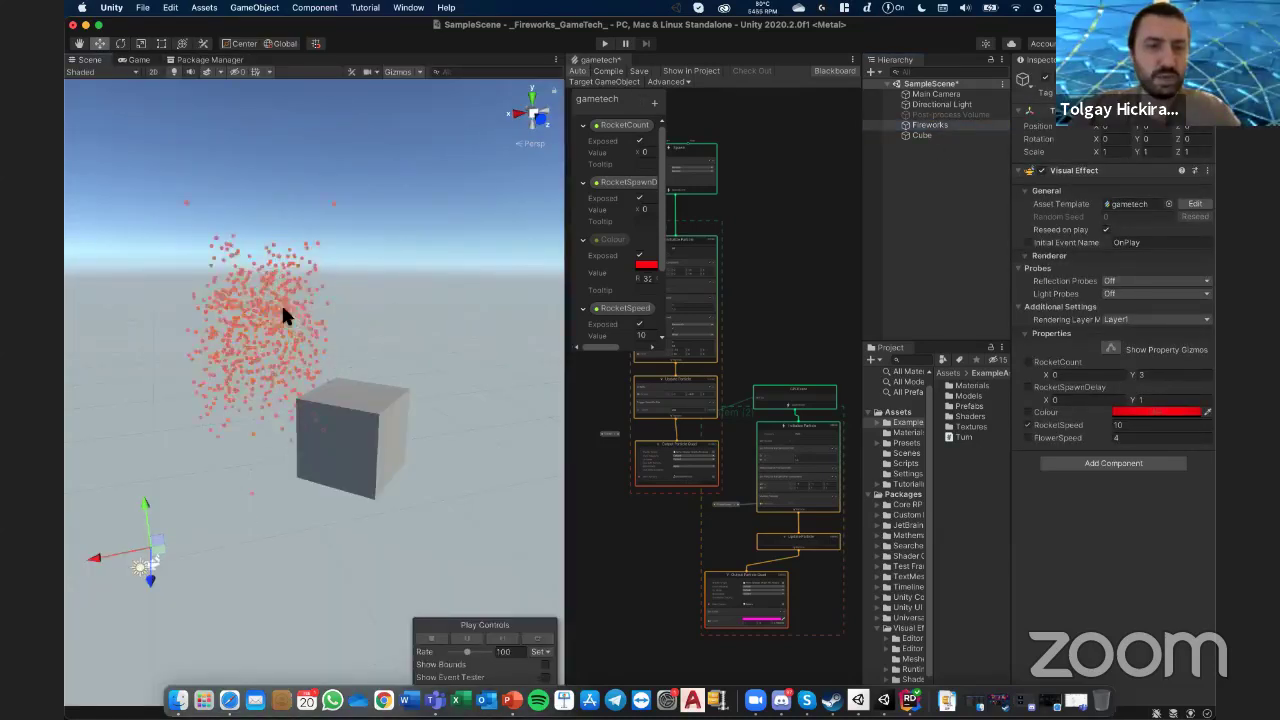
left_click(139, 60)
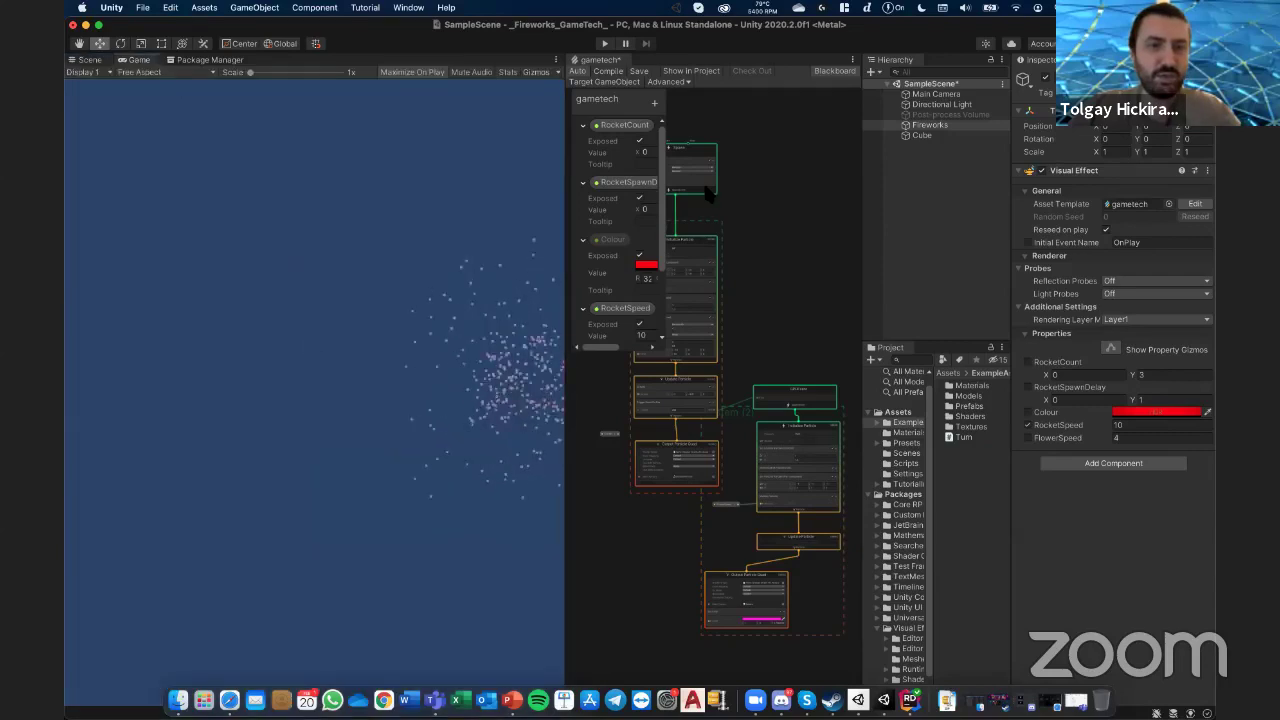
left_click(604, 43)
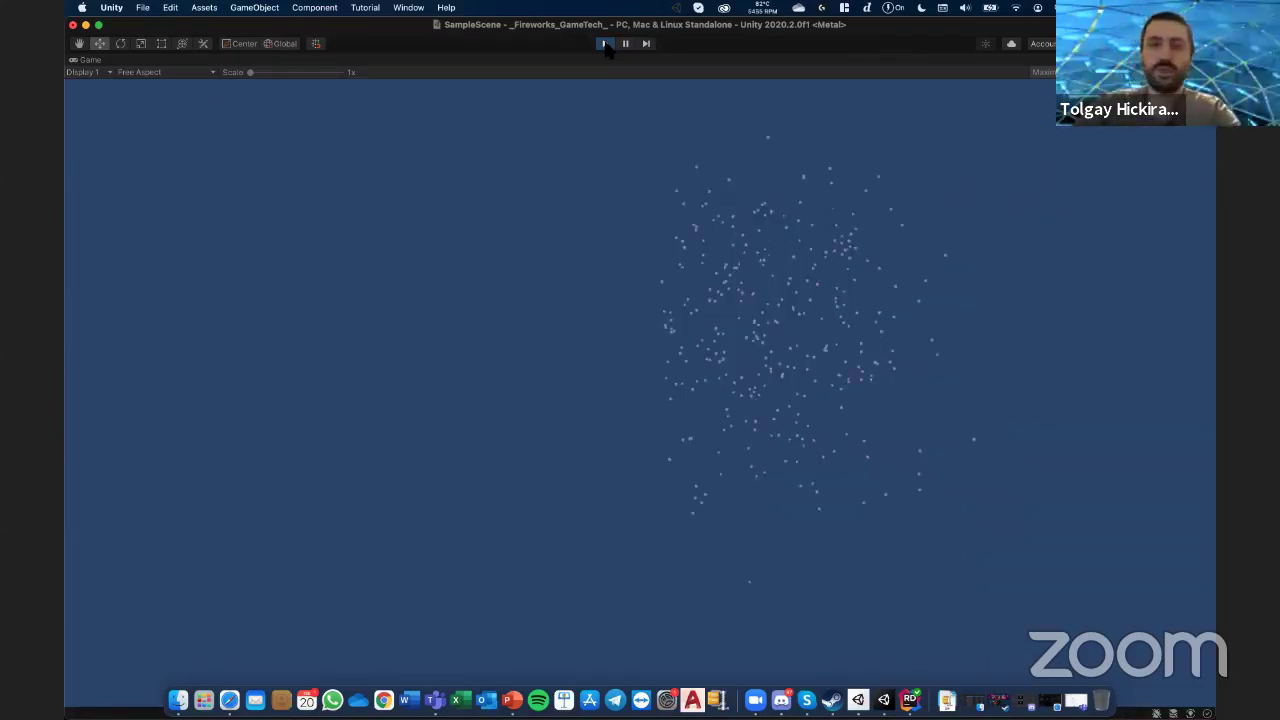
left_click(605, 44)
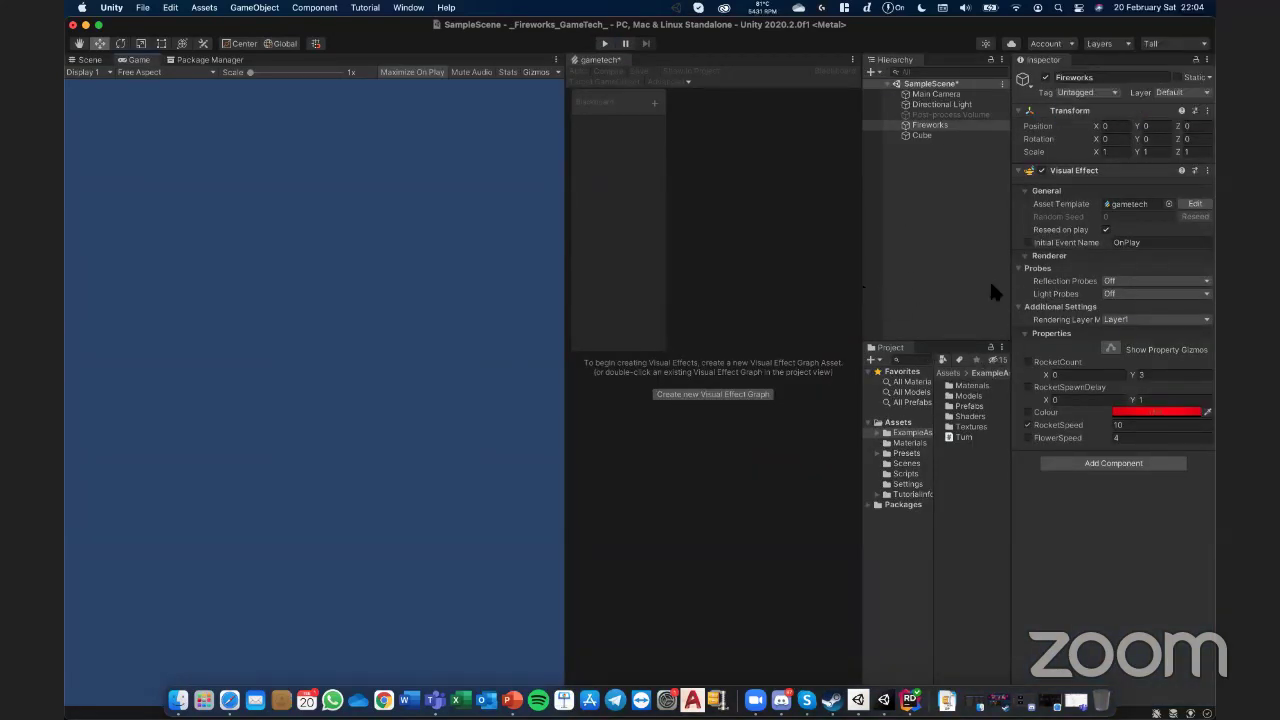
- Recompile the gametech graph, widen its panel, and frame the whole graph
left_click(599, 62)
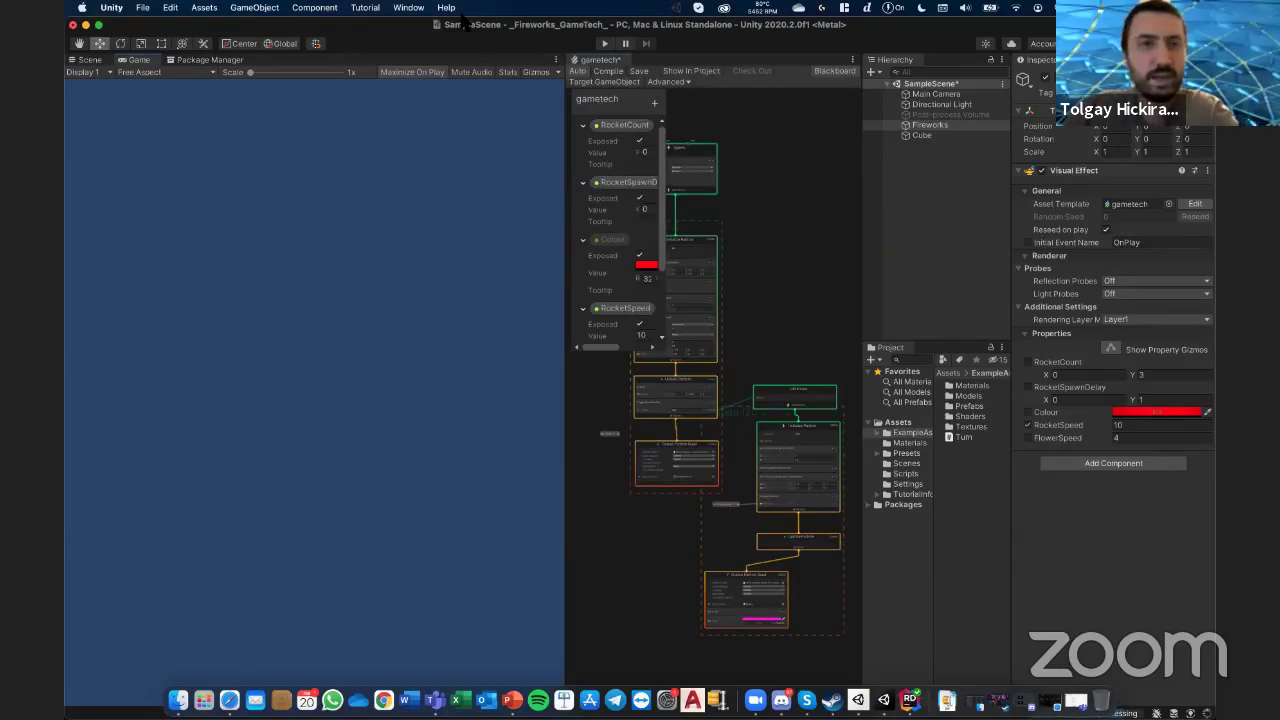
left_click(410, 7)
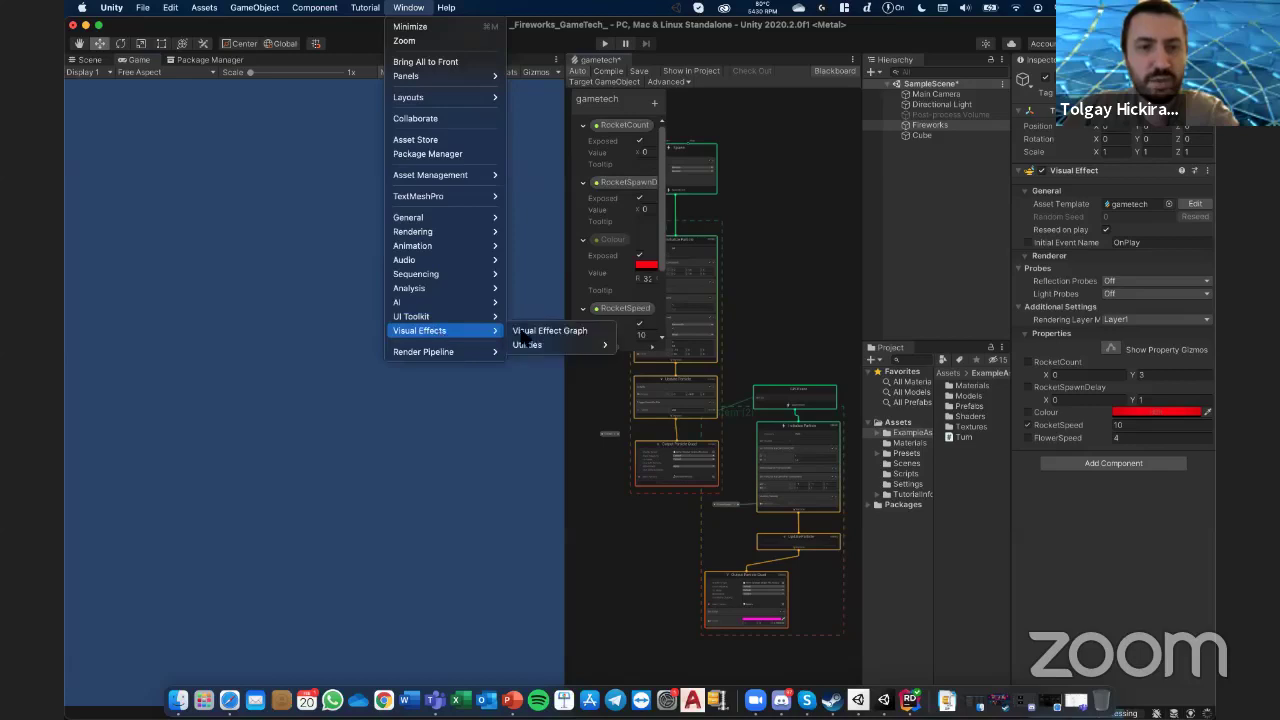
left_click(604, 65)
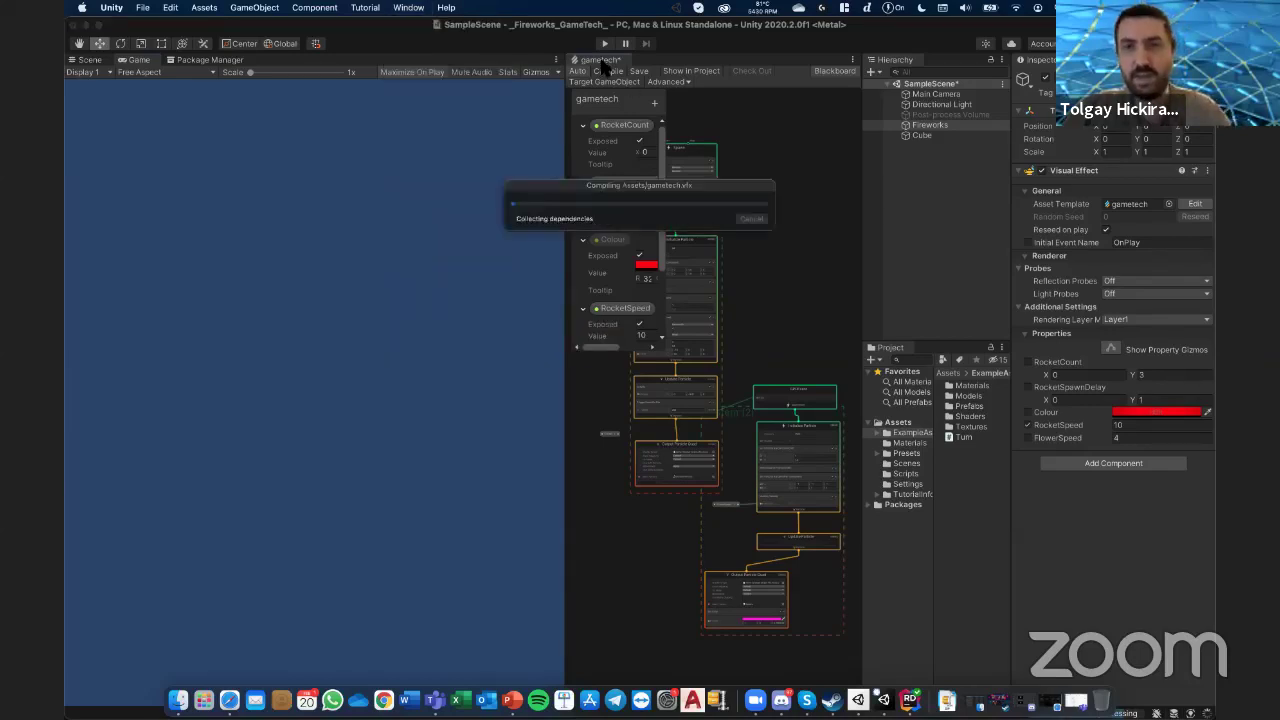
left_click_drag(566, 90, 468, 88)
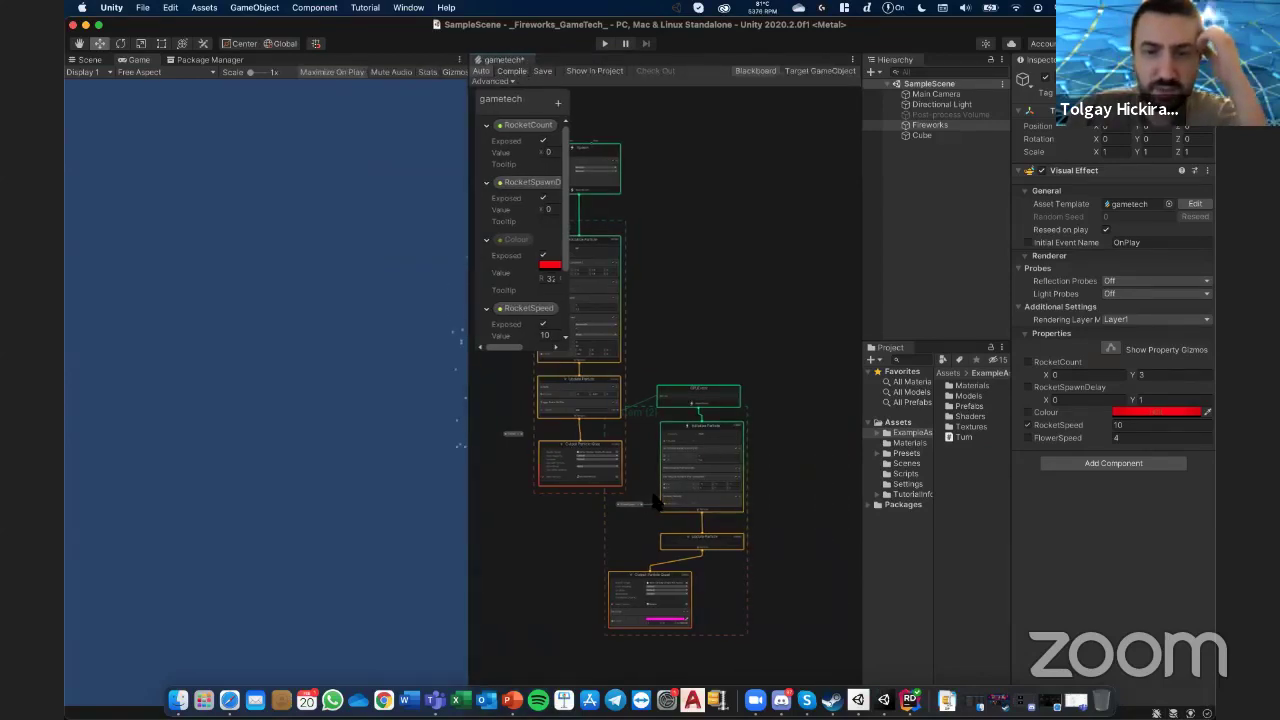
key("a")
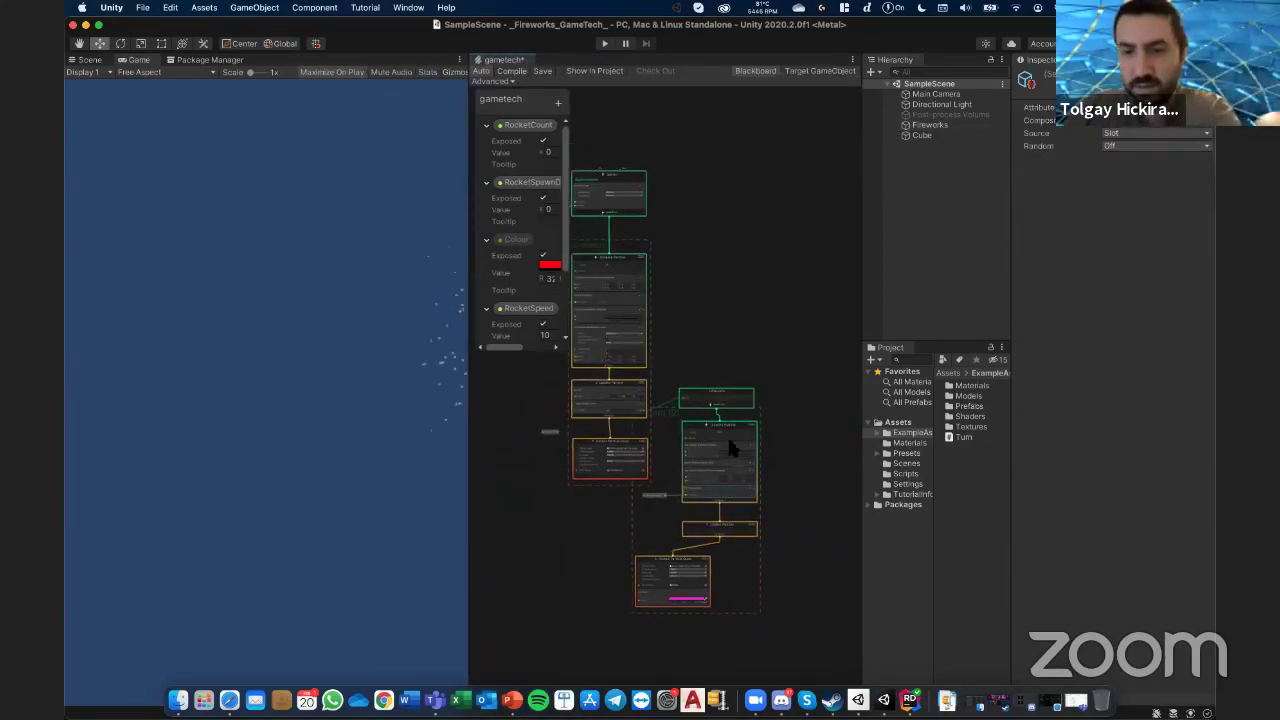
- Select the Assets folder and expand the gametech asset to list its shader sub-assets
left_click(909, 423)
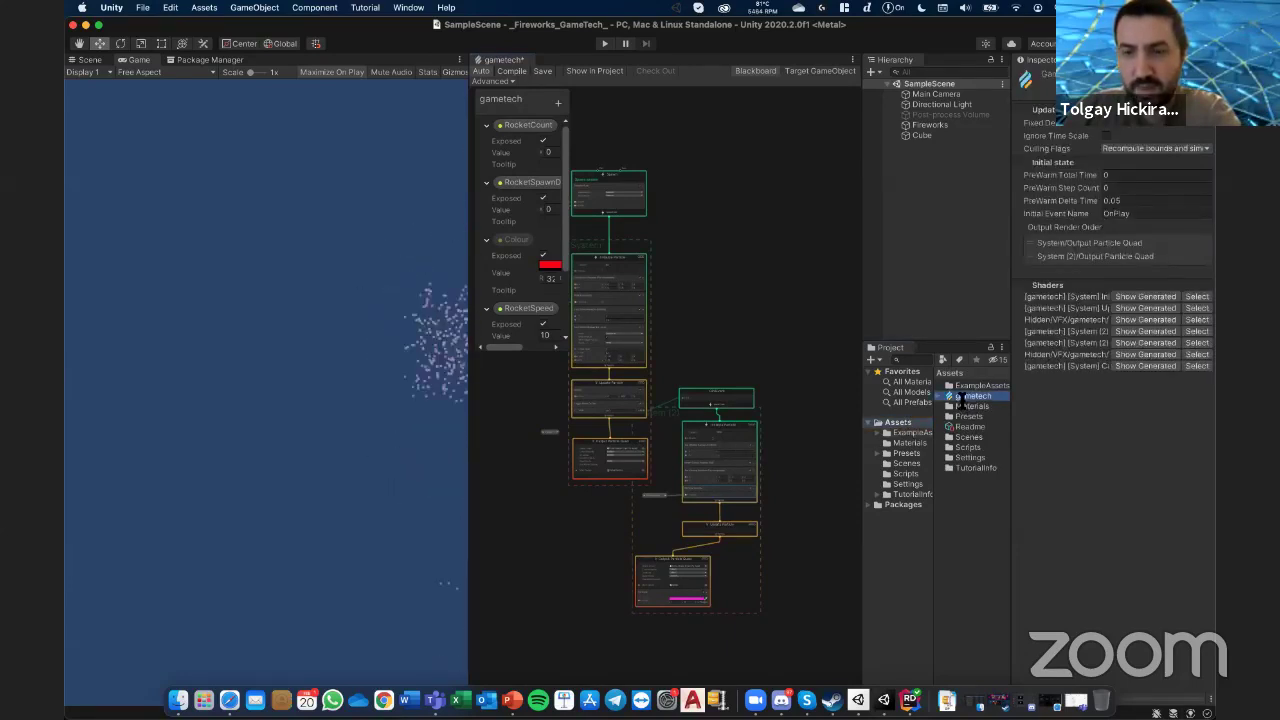
left_click(960, 397)
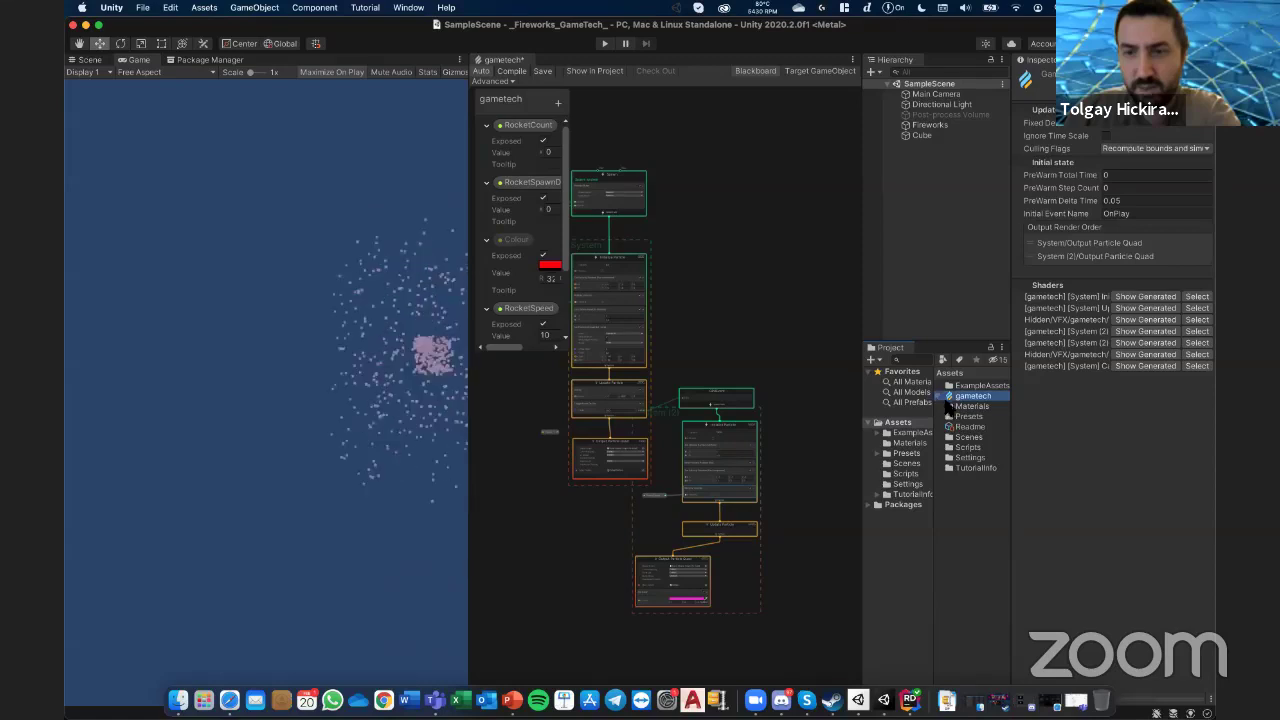
left_click(948, 397)
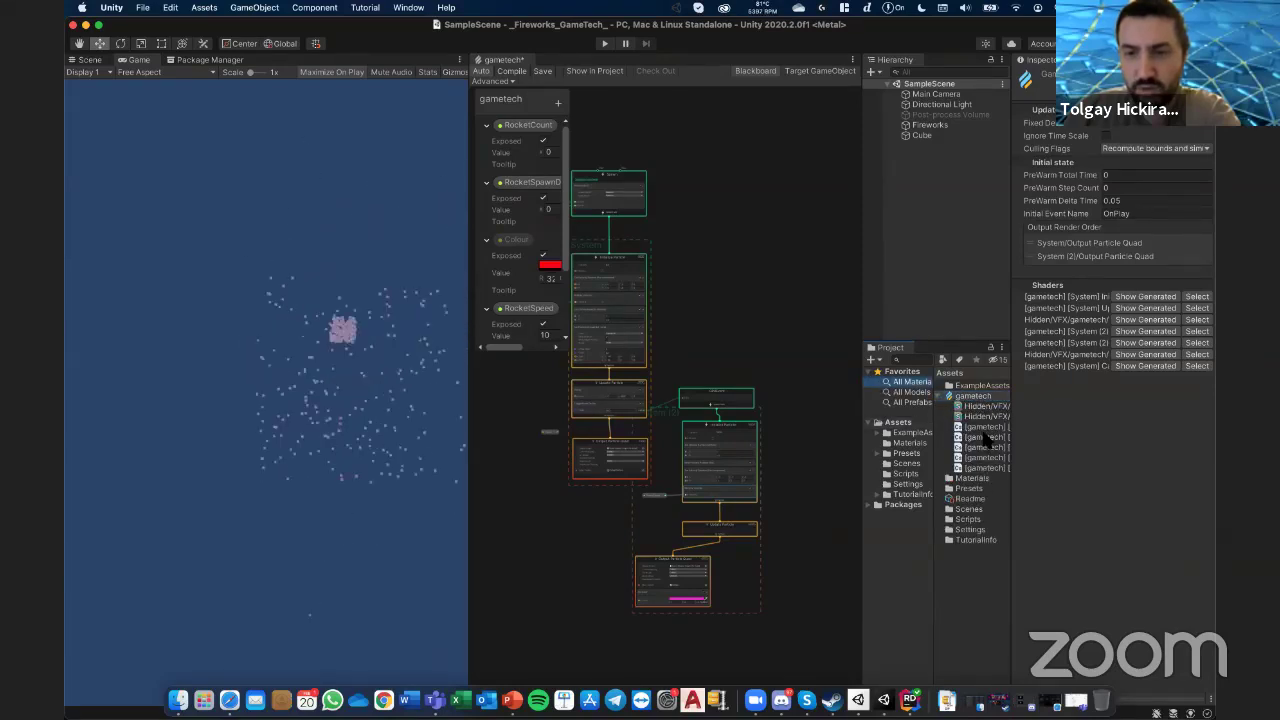
left_click(970, 397)
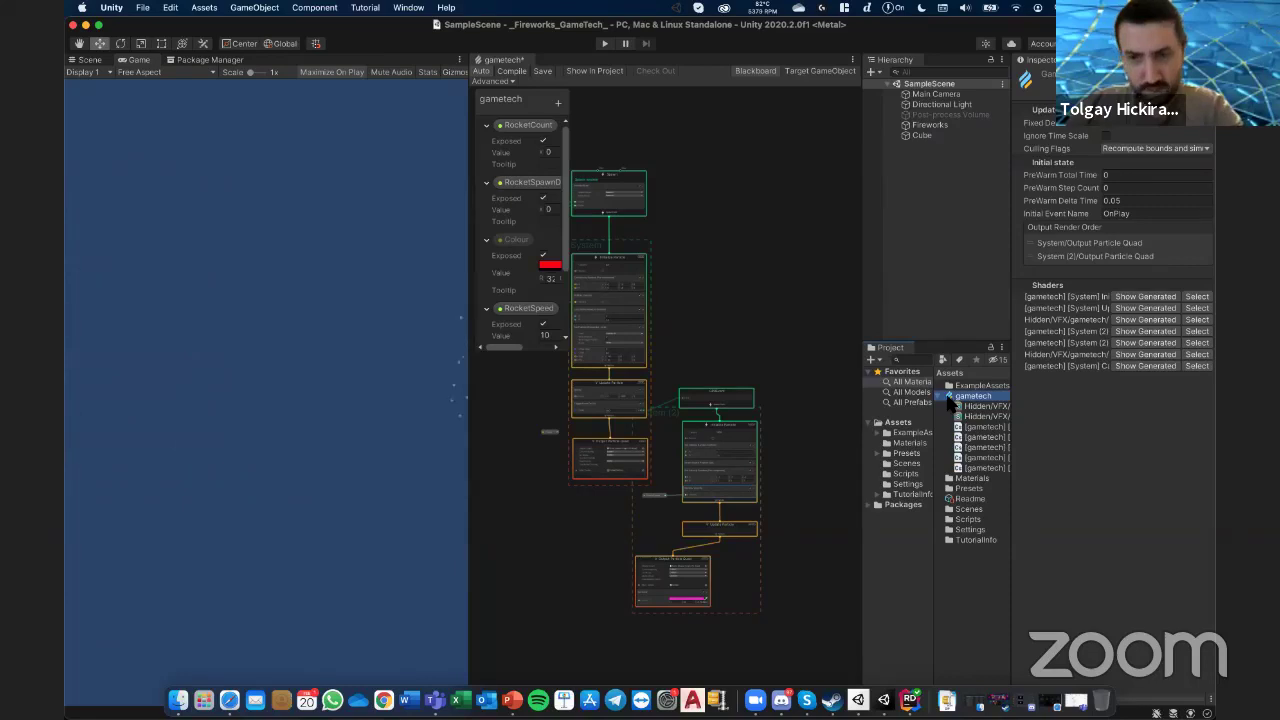
- Export gametech.vfx as fireworks.unitypackage into the _Fireworks_GameTech_ project folder
left_click(170, 8)
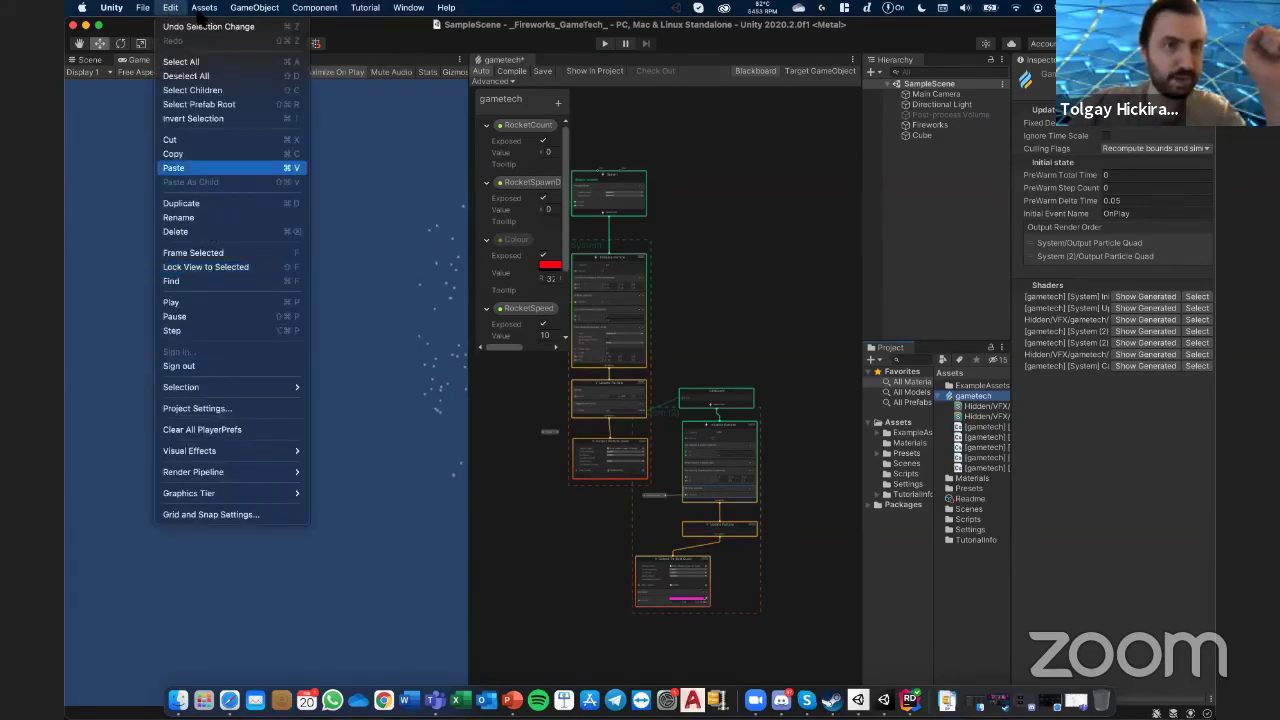
mouse_move(200, 12)
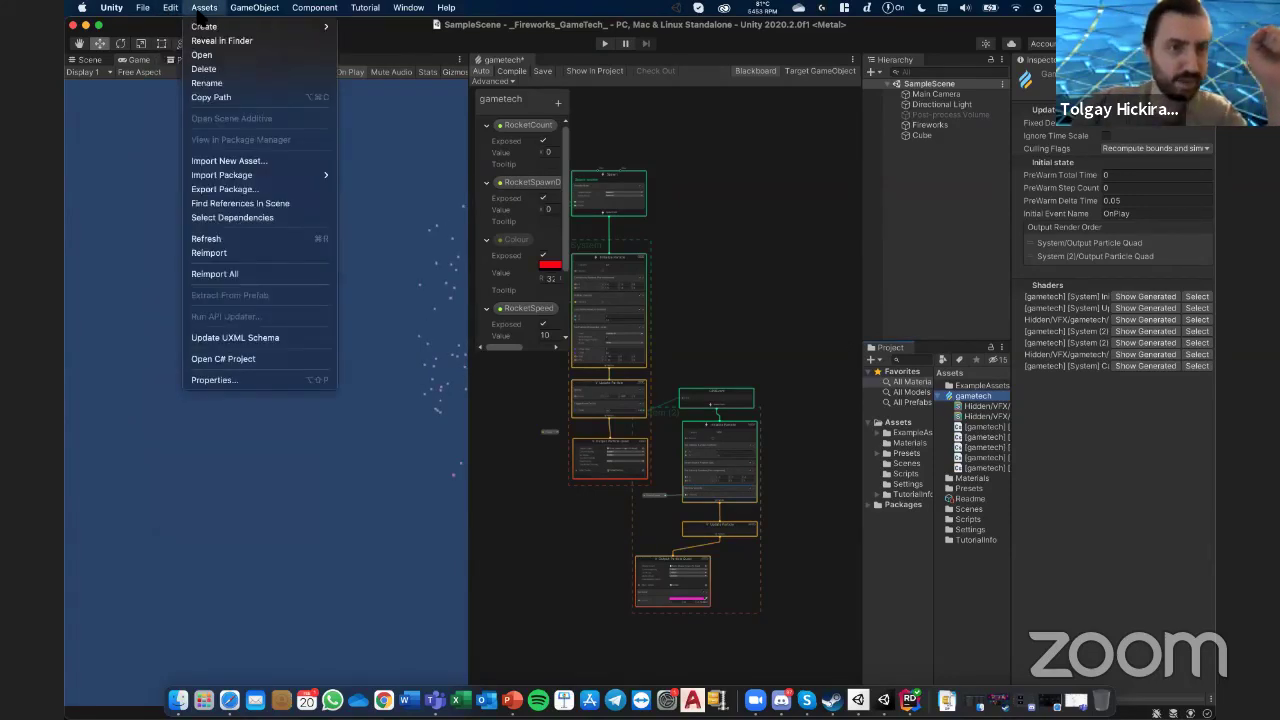
left_click(253, 190)
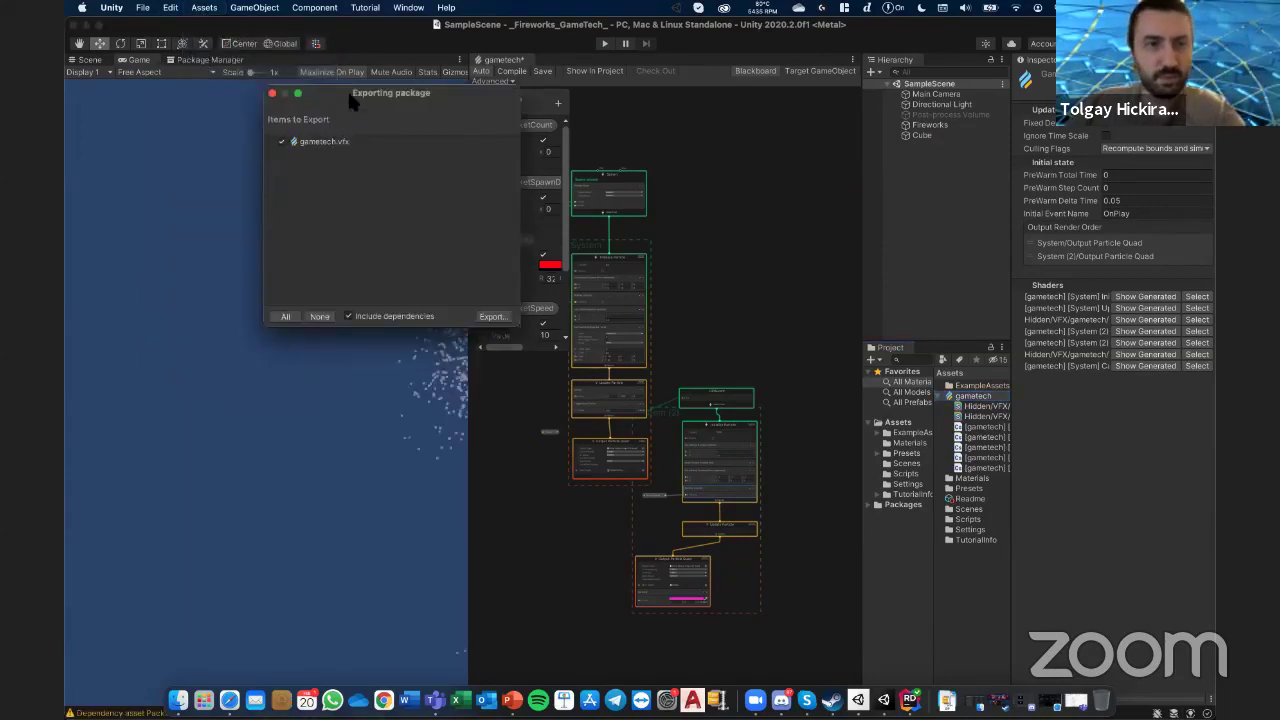
left_click_drag(349, 94, 643, 155)
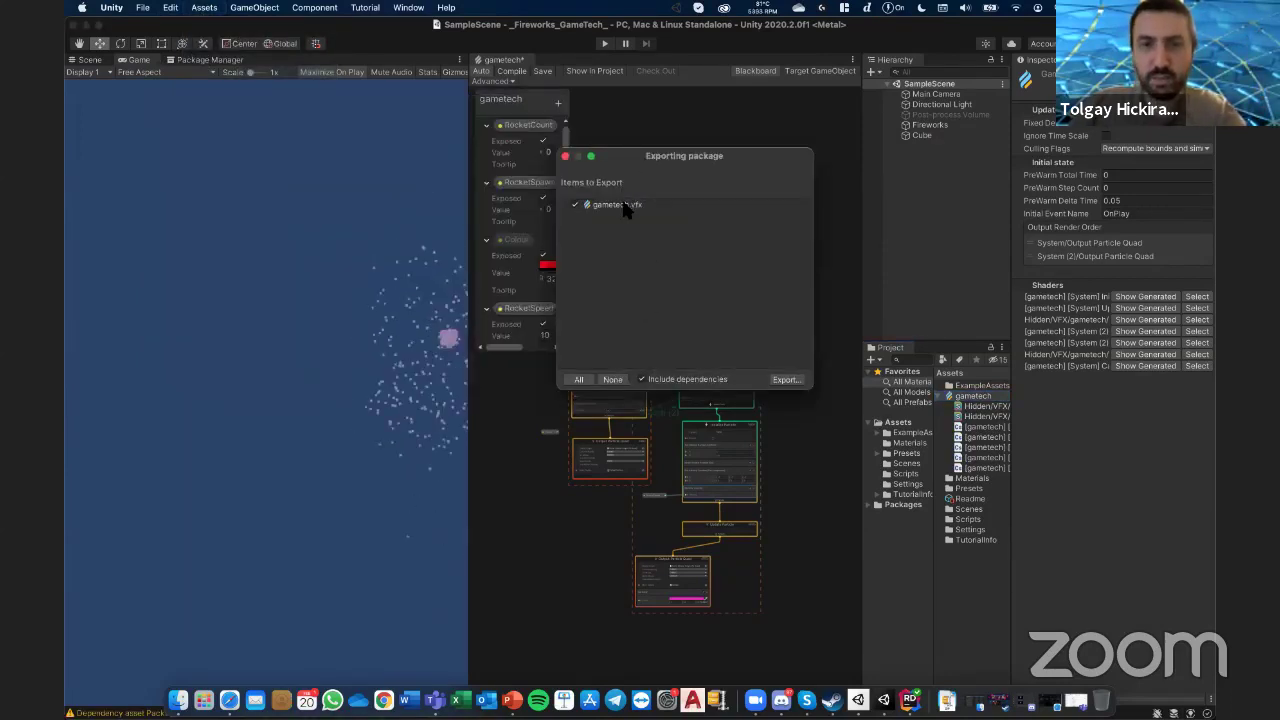
left_click(786, 380)
type("fireworks")
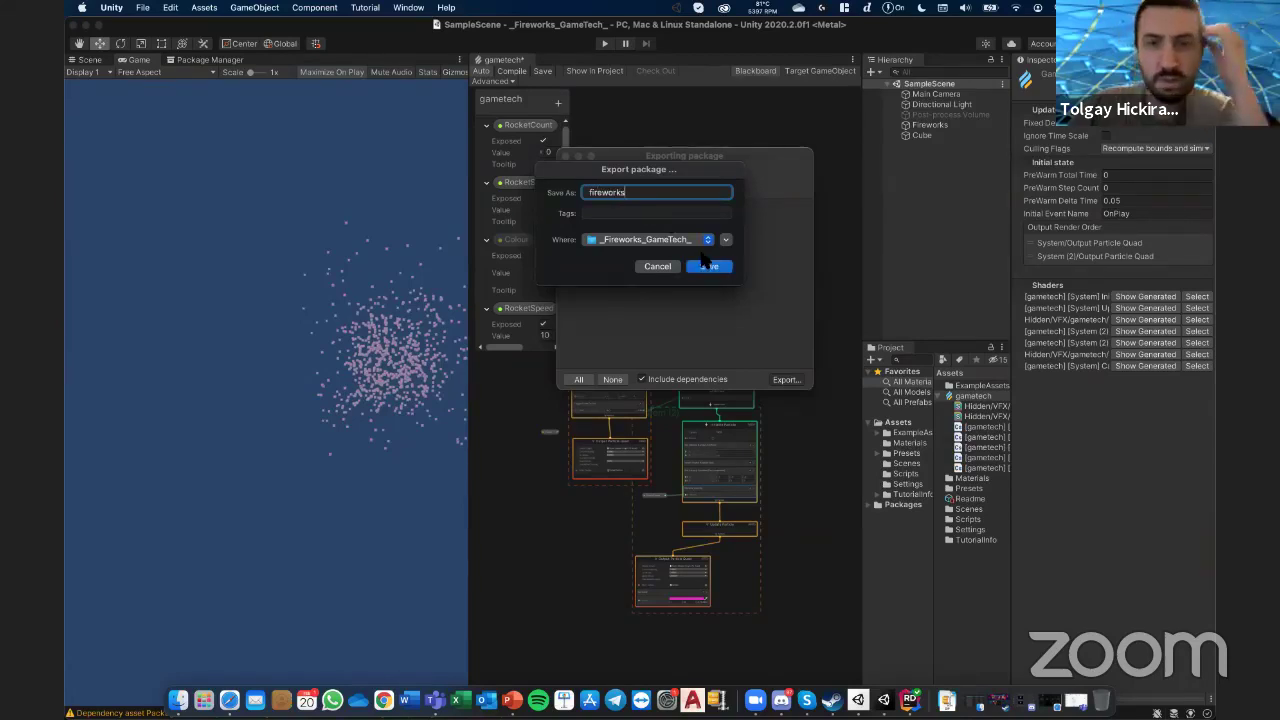
left_click(708, 266)
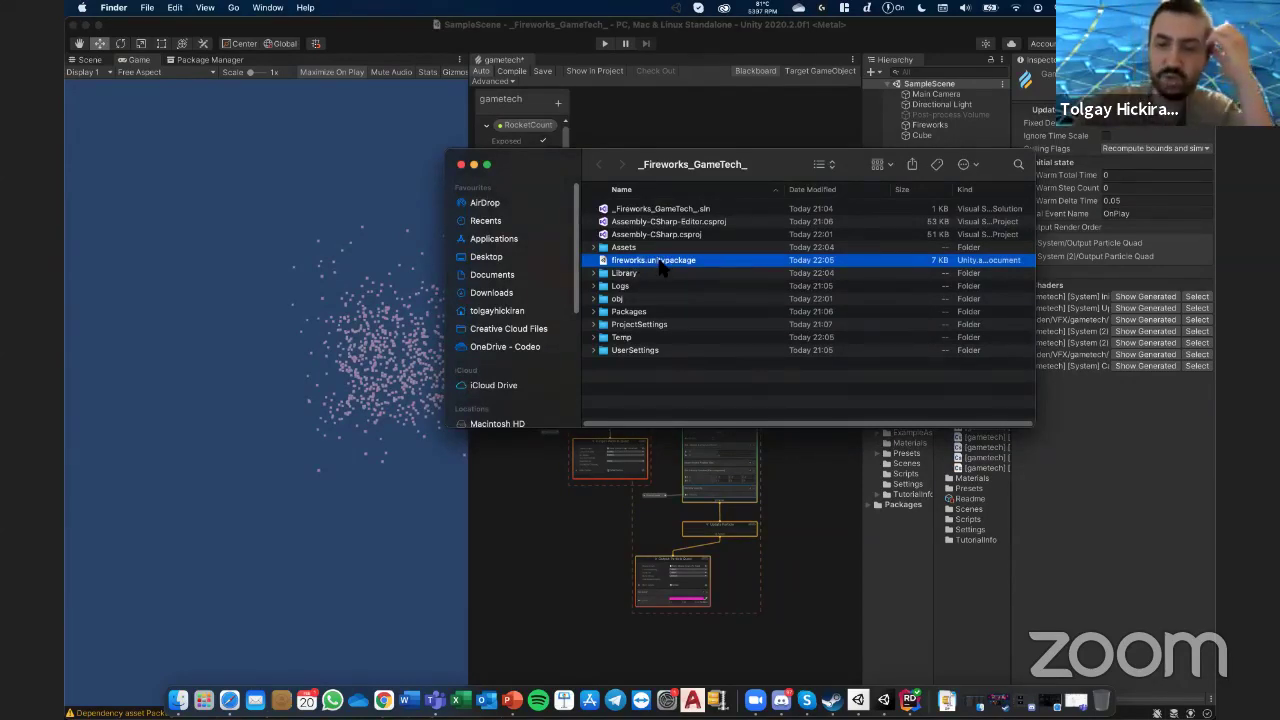
- Close the project folder and Downloads Finder windows and return to the Unity editor
left_click(461, 165)
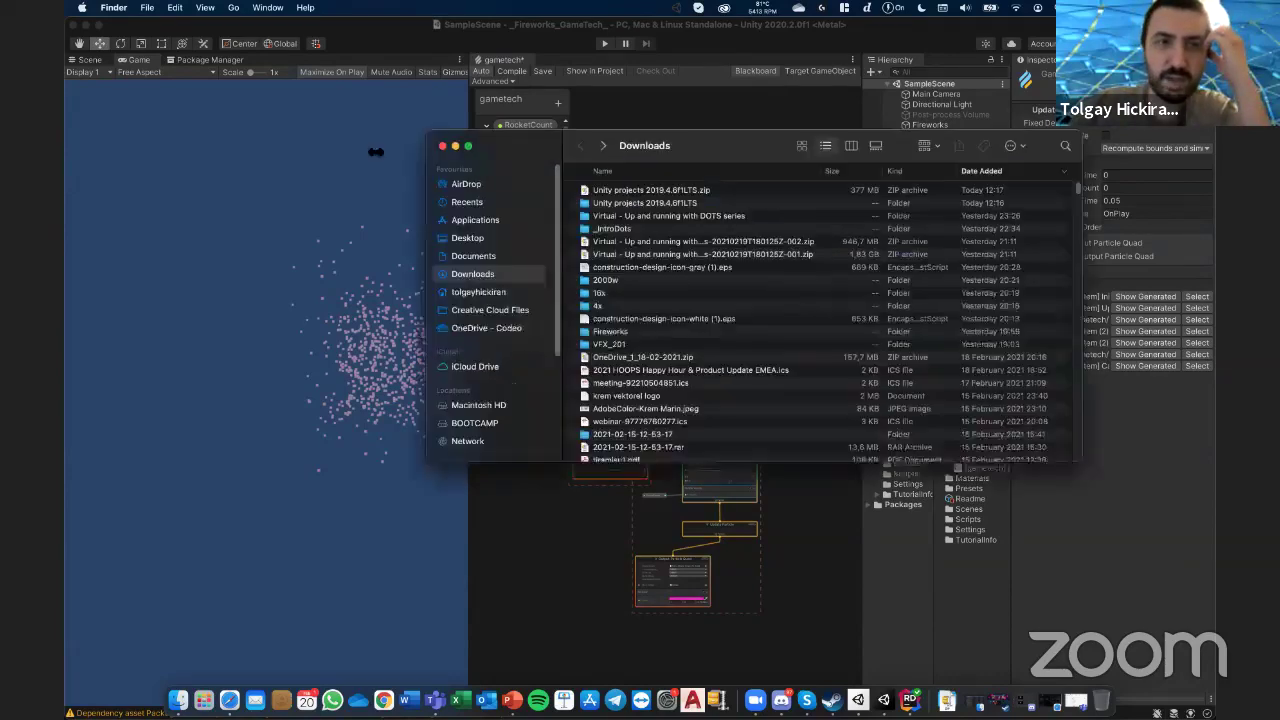
left_click(442, 146)
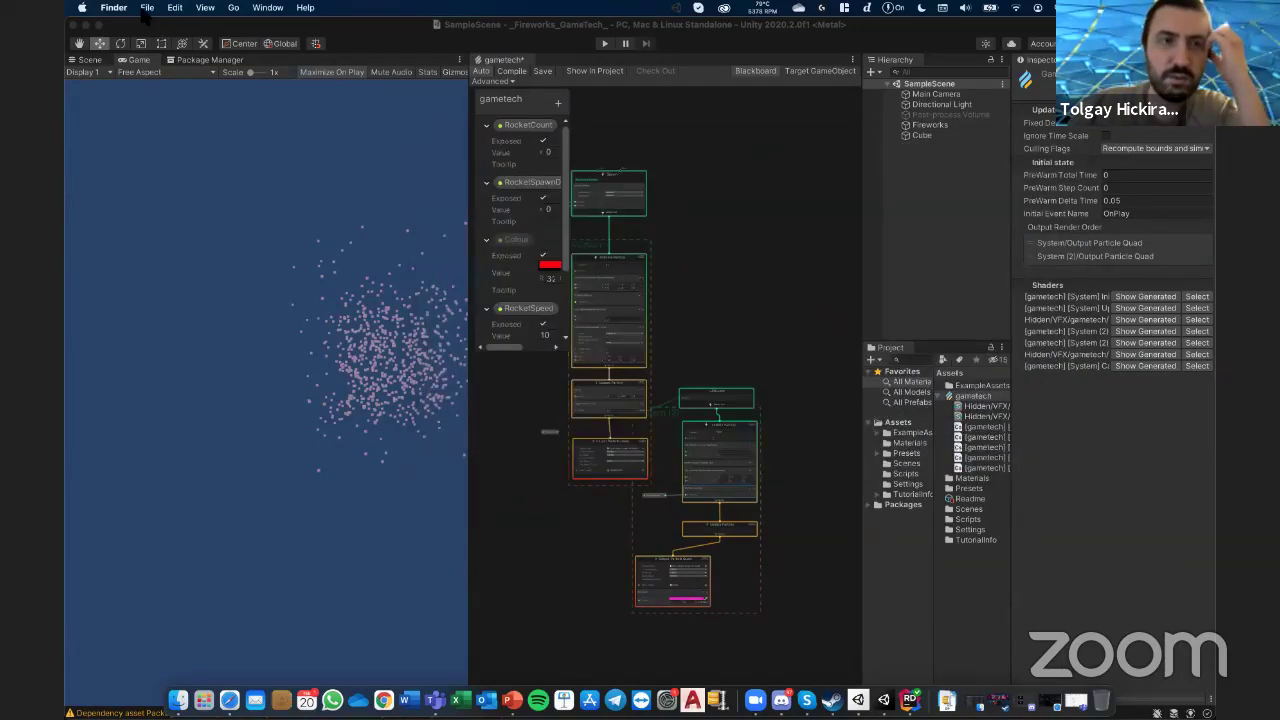
left_click(145, 9)
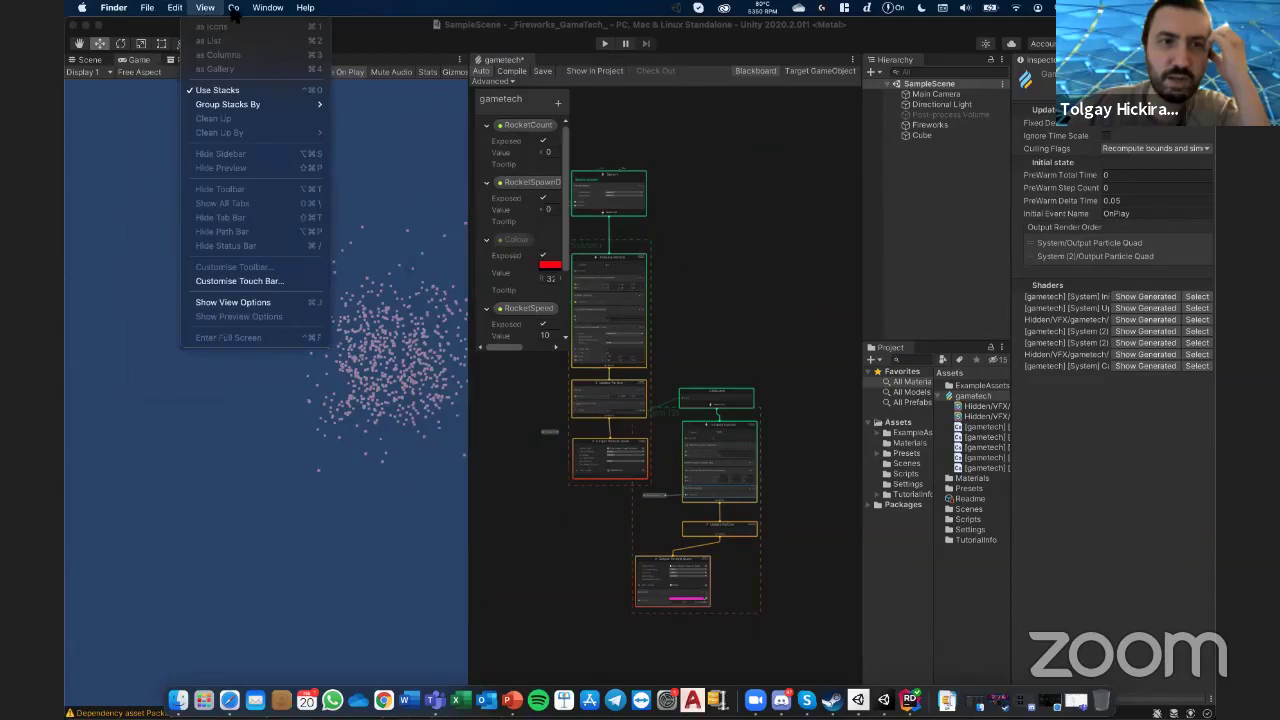
left_click(203, 20)
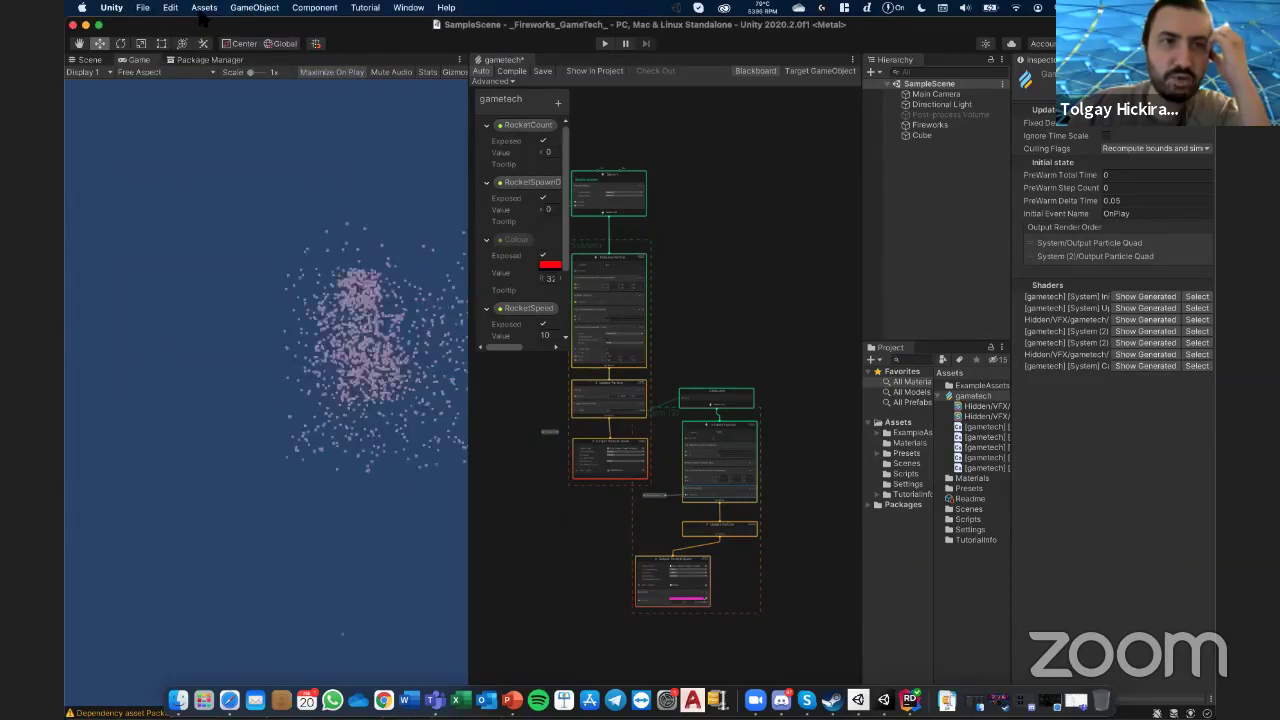
left_click(204, 8)
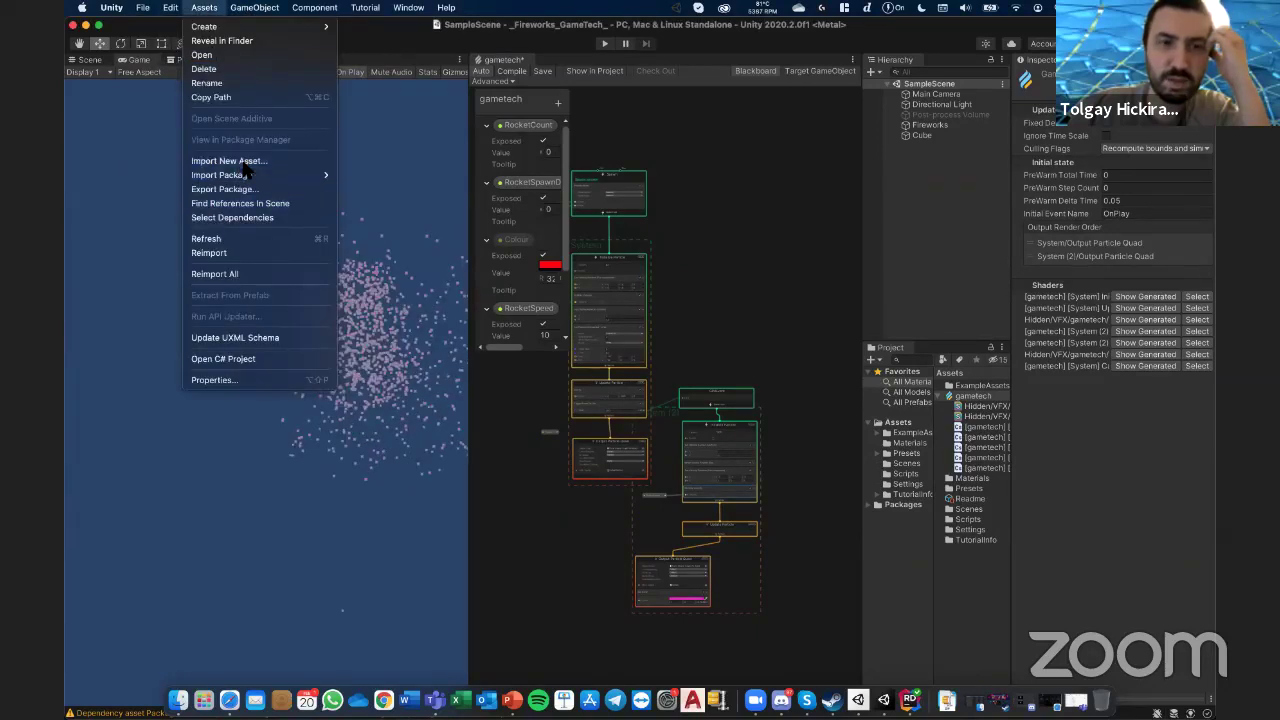
left_click(240, 162)
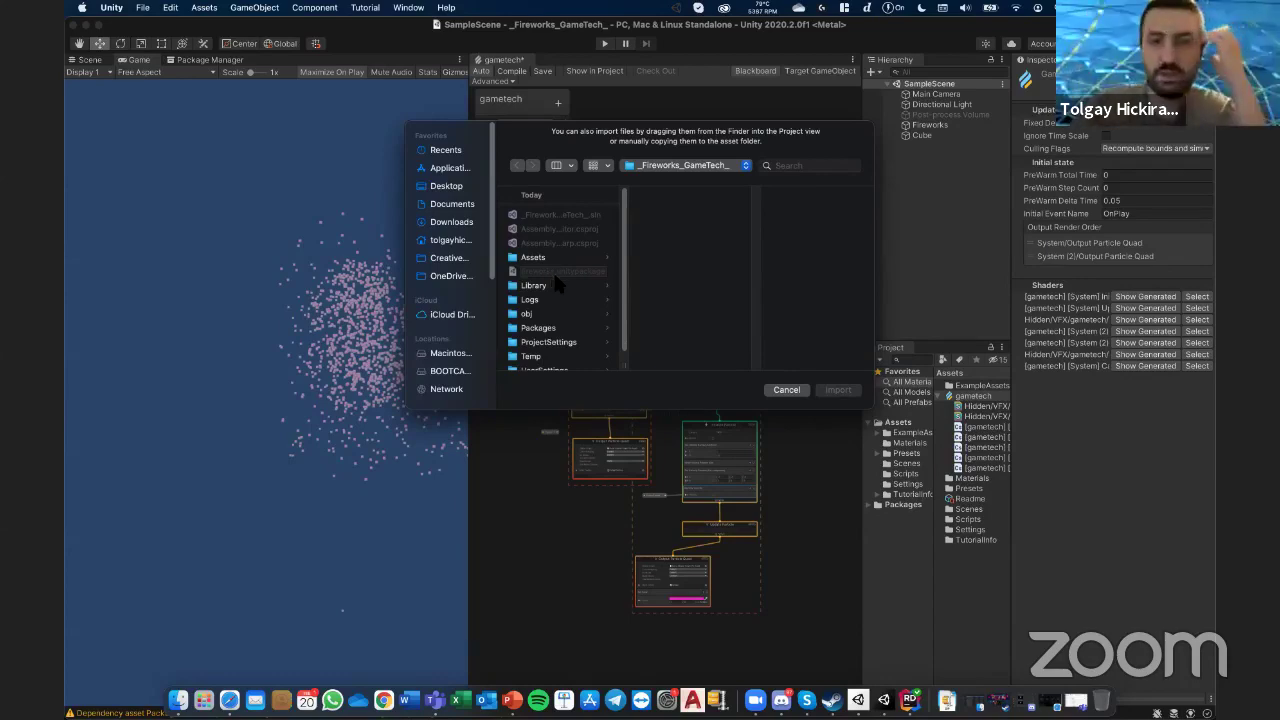
left_click(783, 388)
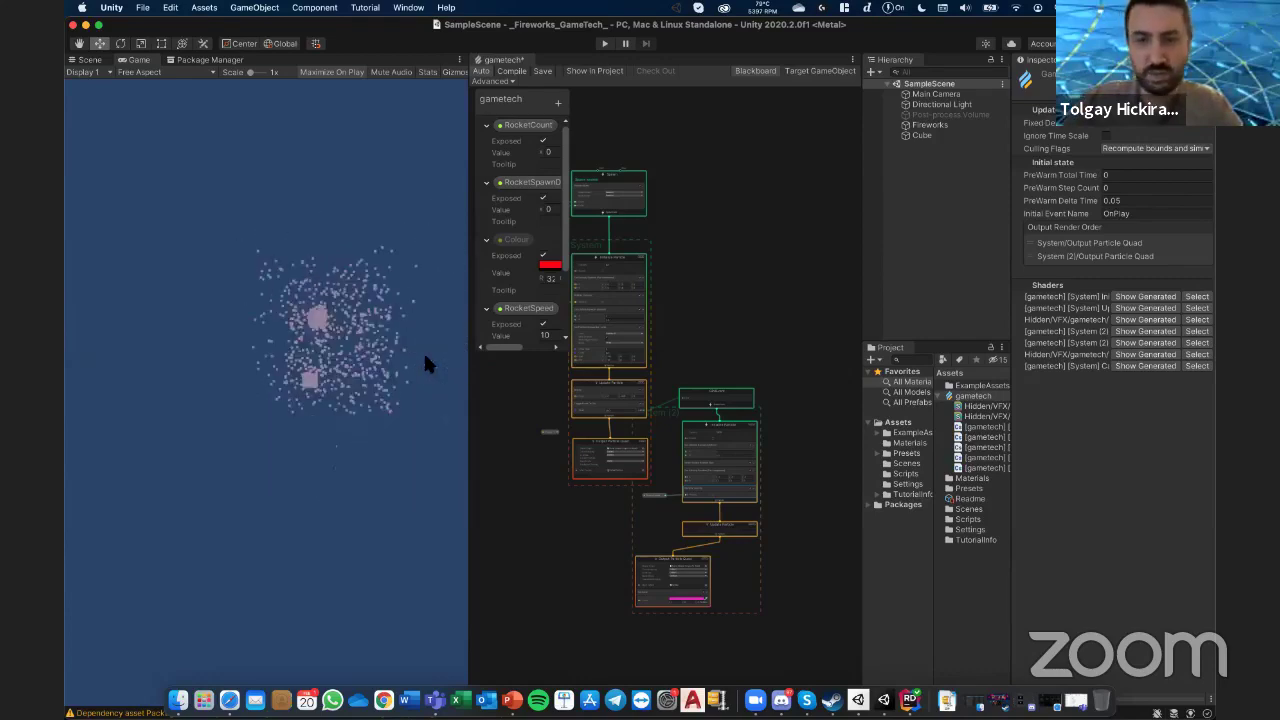
- Bring the Initialize Particle context into view and try a 'size' node search, adding nothing
scroll(627, 448, "up", 5)
scroll(683, 548, "up", 2)
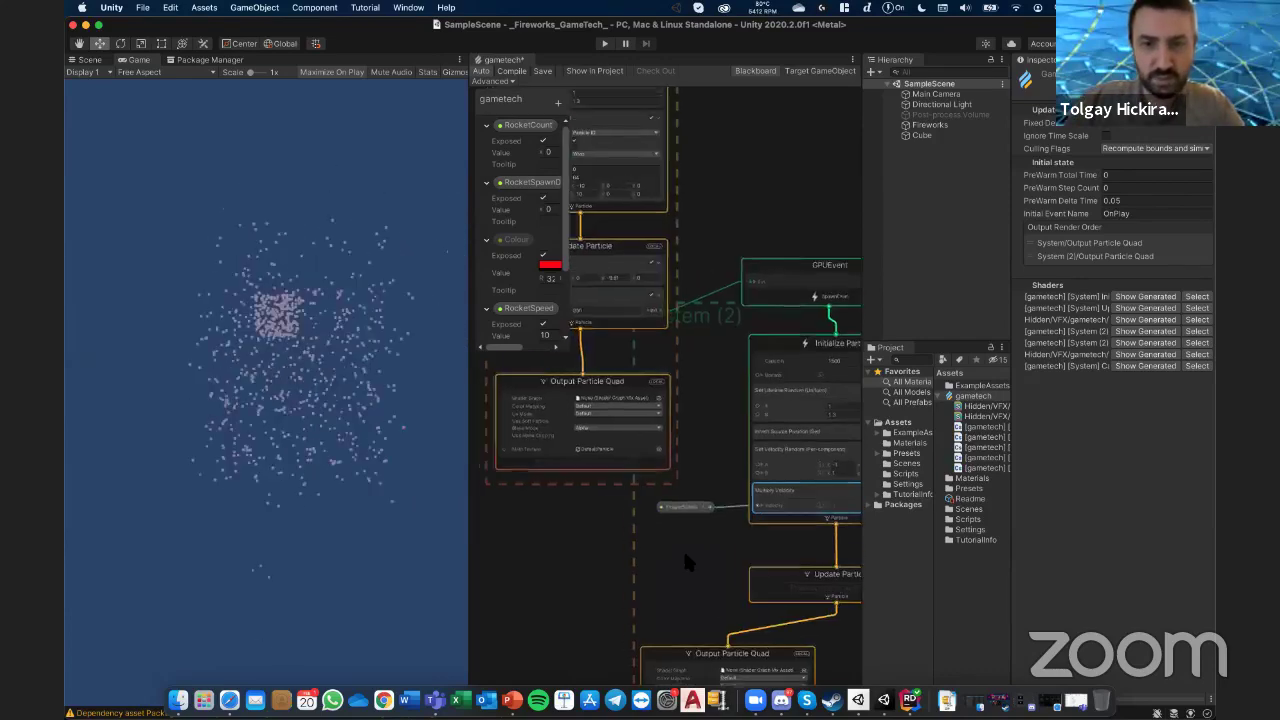
scroll(683, 548, "up", 2)
scroll(653, 398, "up", 2)
scroll(651, 314, "up", 1)
left_click(655, 325)
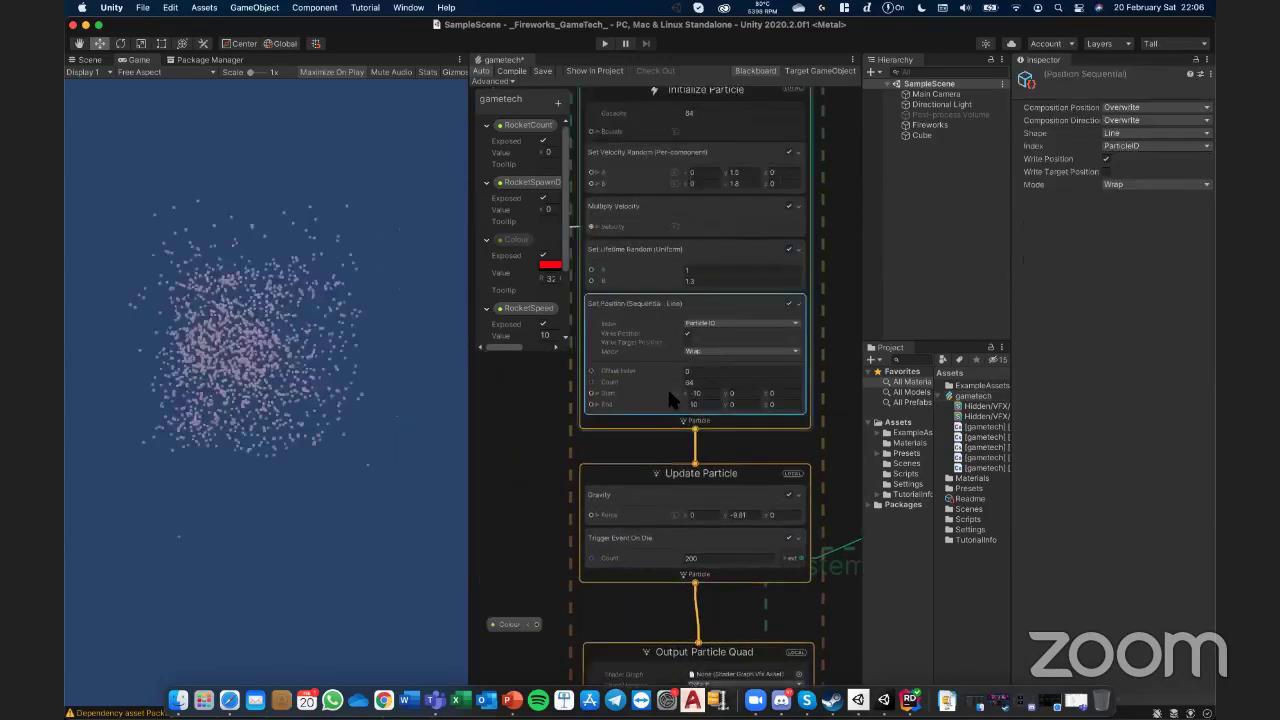
middle_click_drag(655, 325, 665, 417)
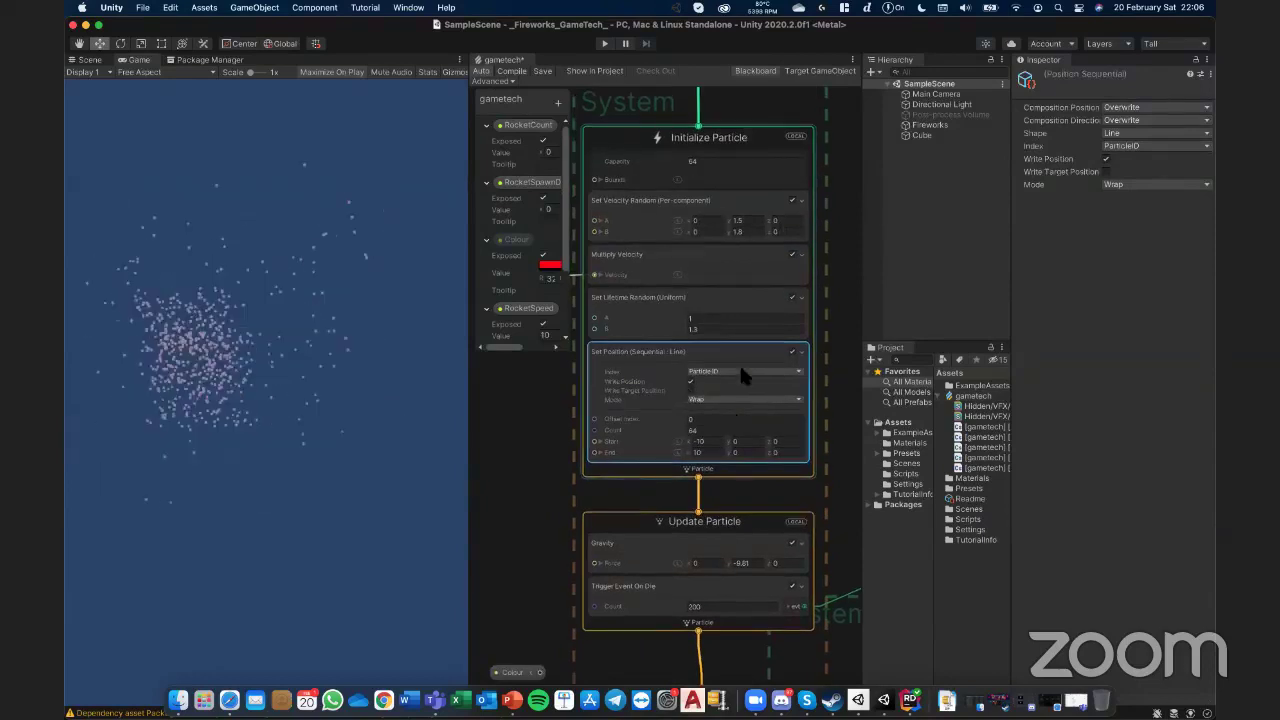
left_click(632, 477)
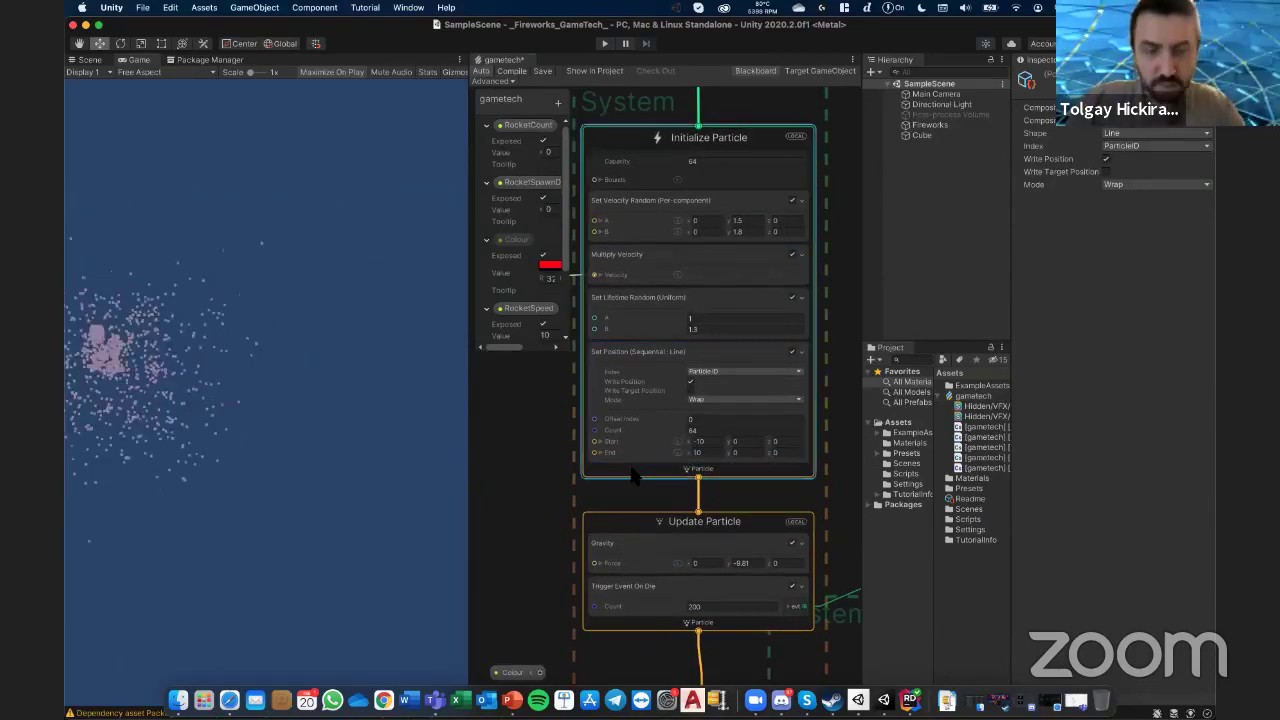
key("space")
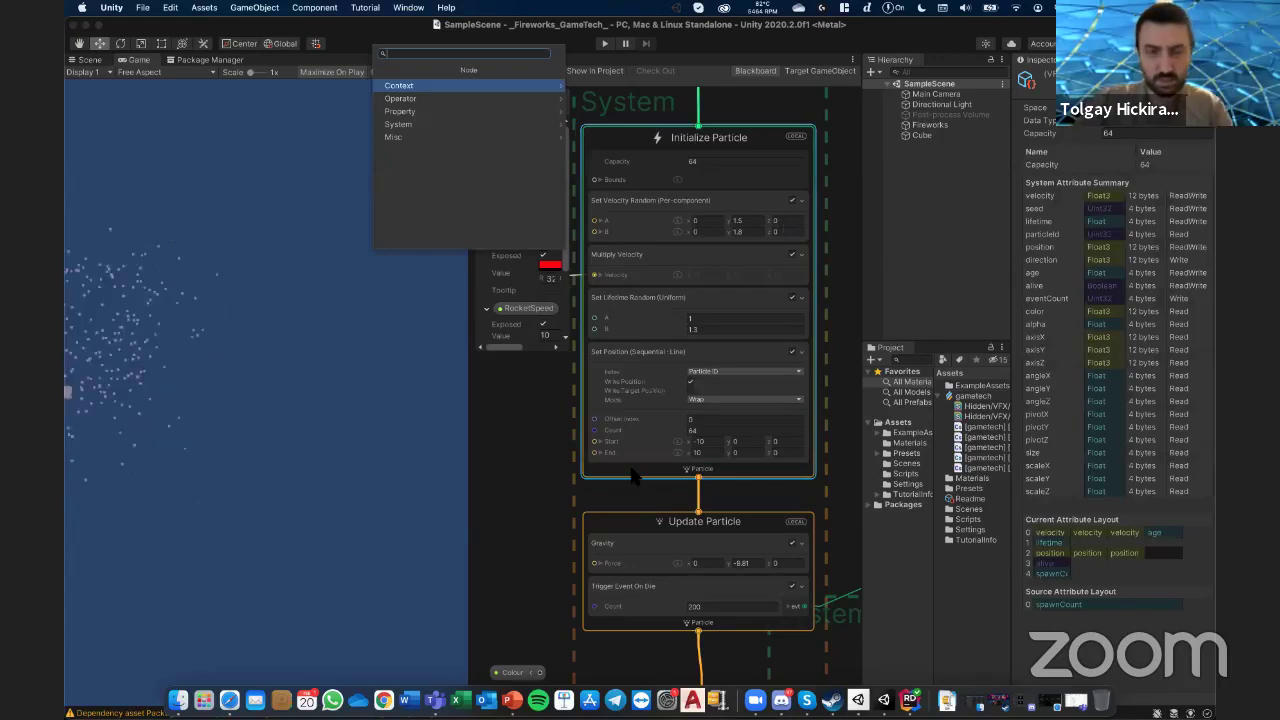
type("size")
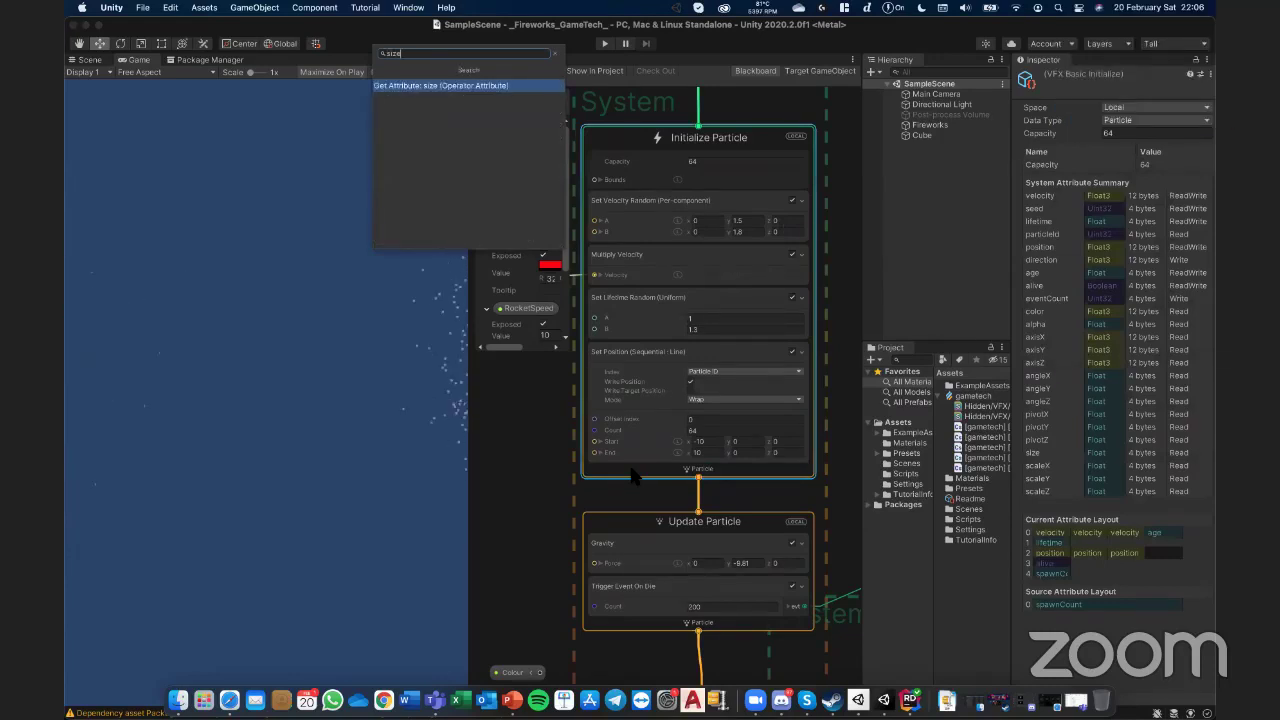
key("BackSpace")
key("BackSpace")
key("BackSpace")
key("BackSpace")
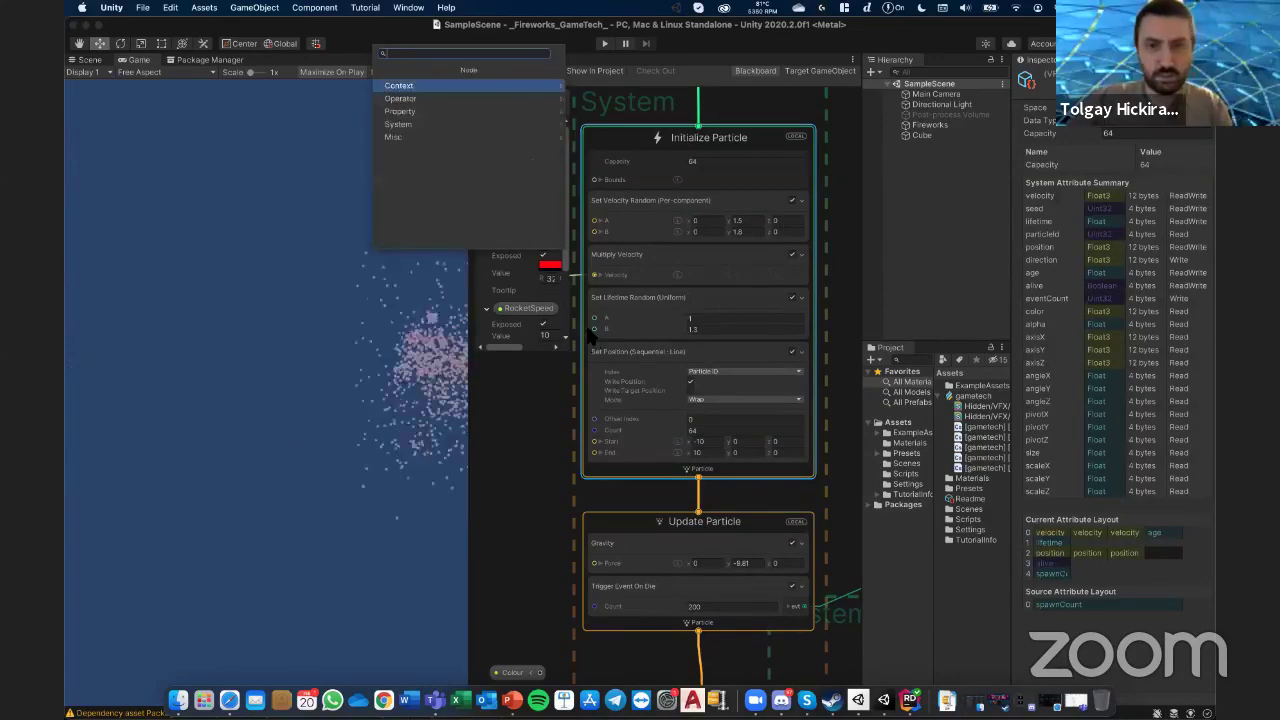
left_click(588, 337)
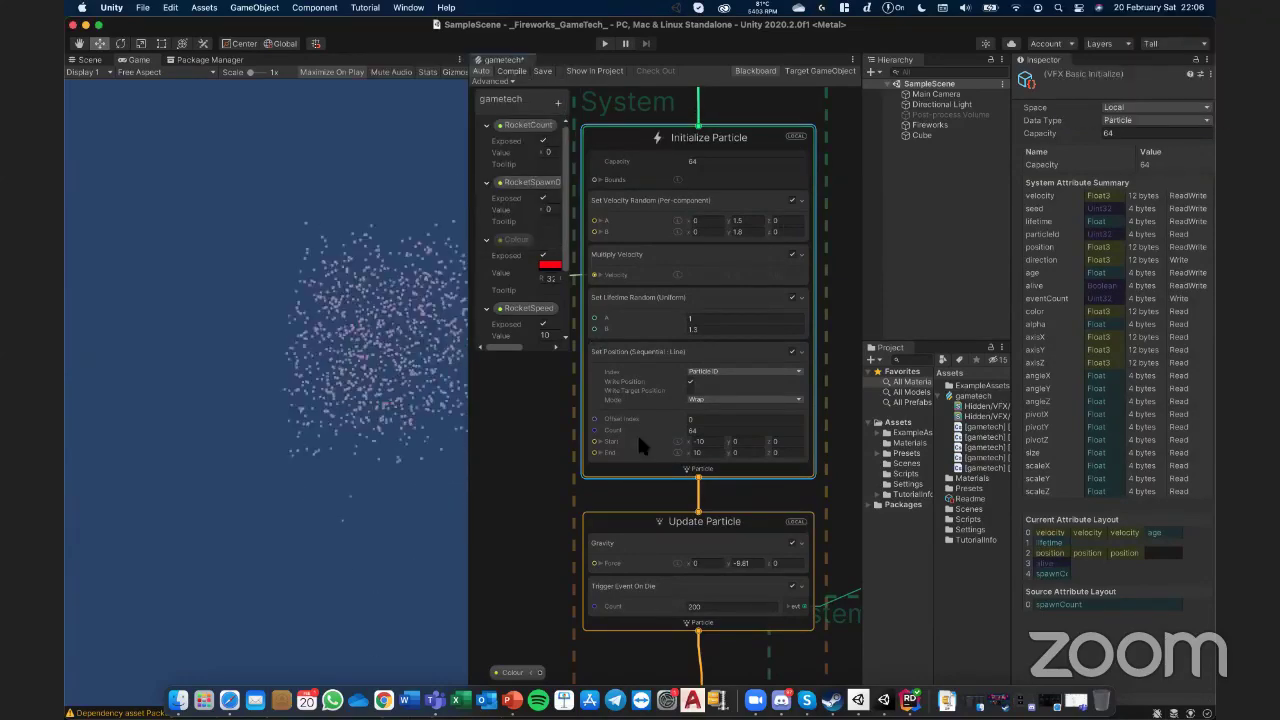
- Search 'size' and 'et' on the Output Particle Quad context, then cancel the search
scroll(643, 400, "down", 5)
scroll(660, 420, "down", 5)
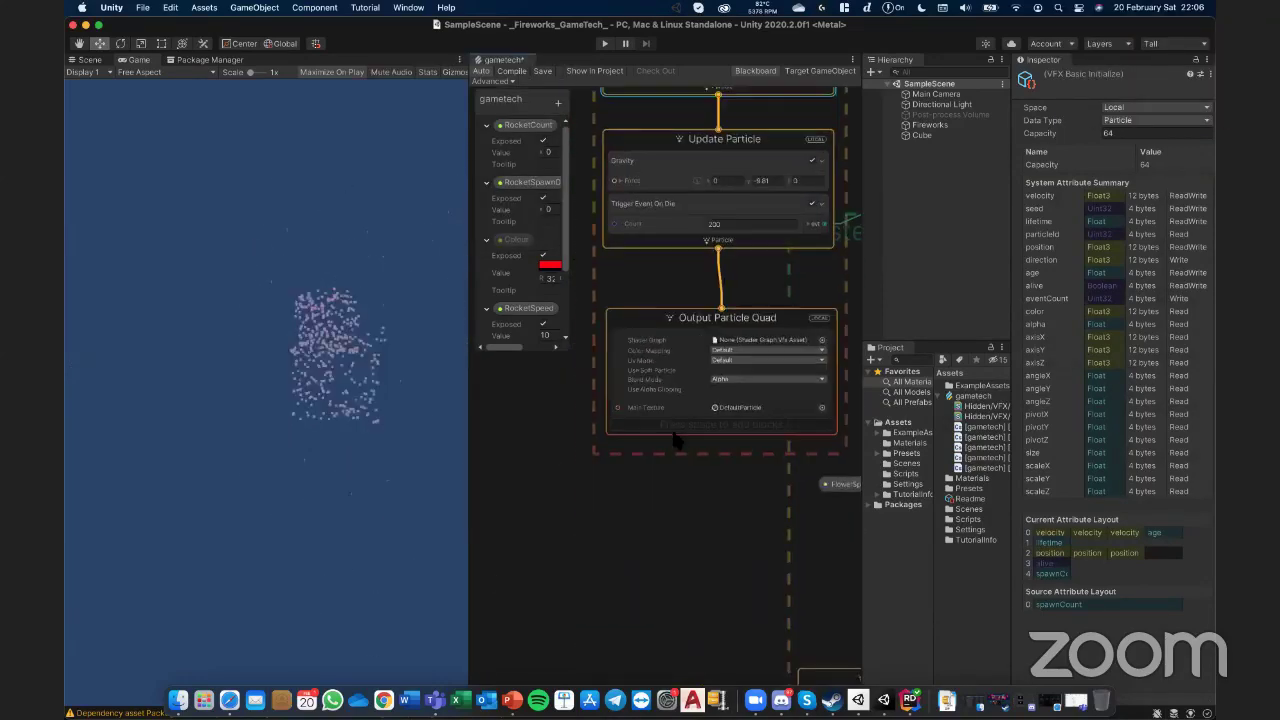
left_click(657, 430)
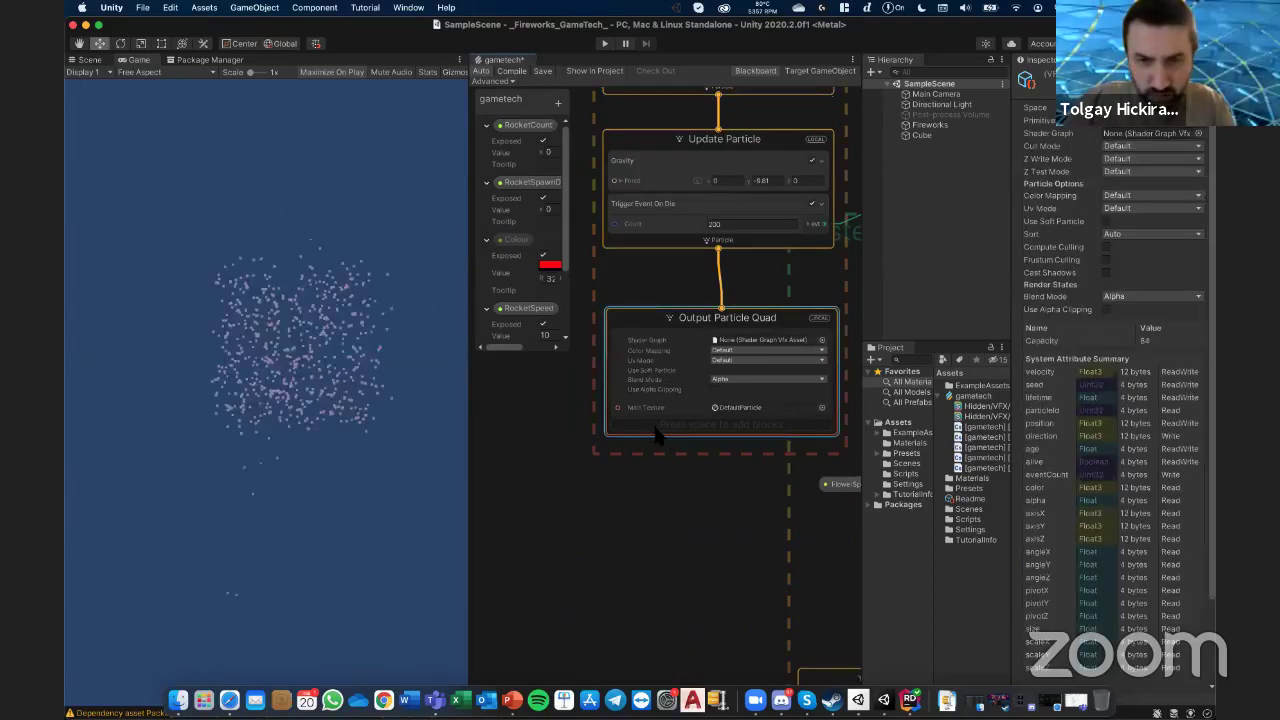
key("space")
type("s")
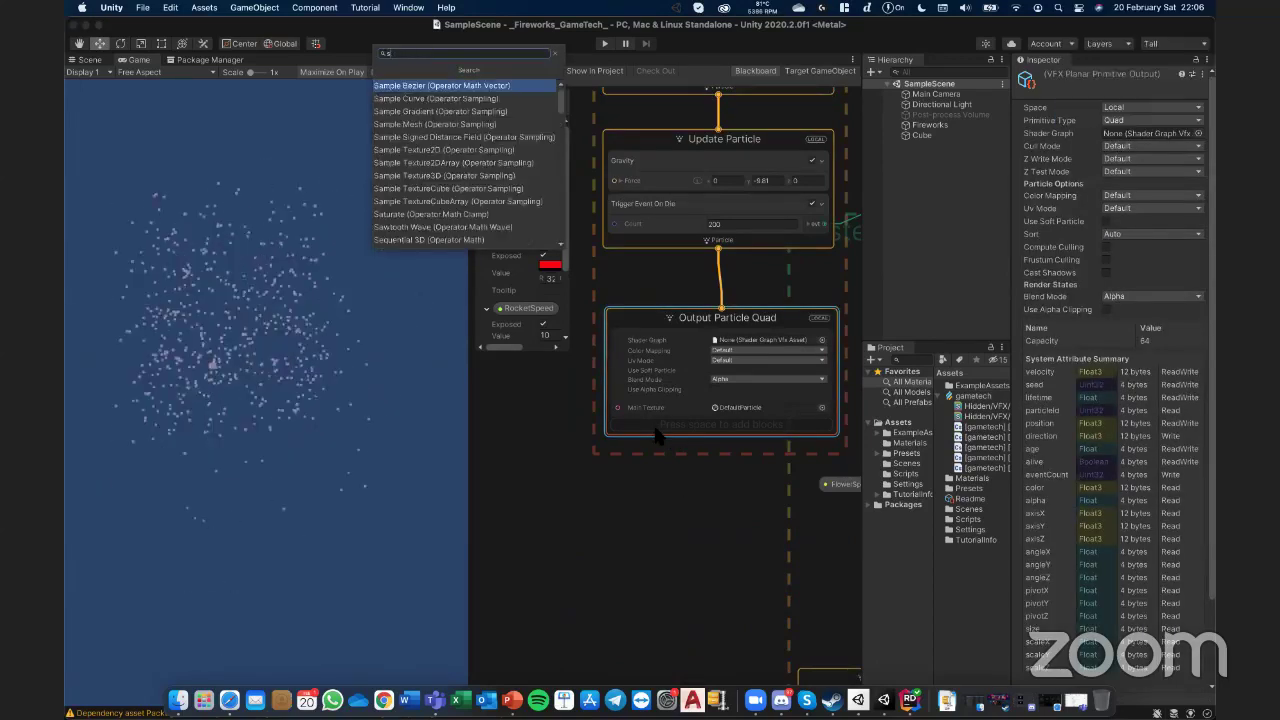
type("ize")
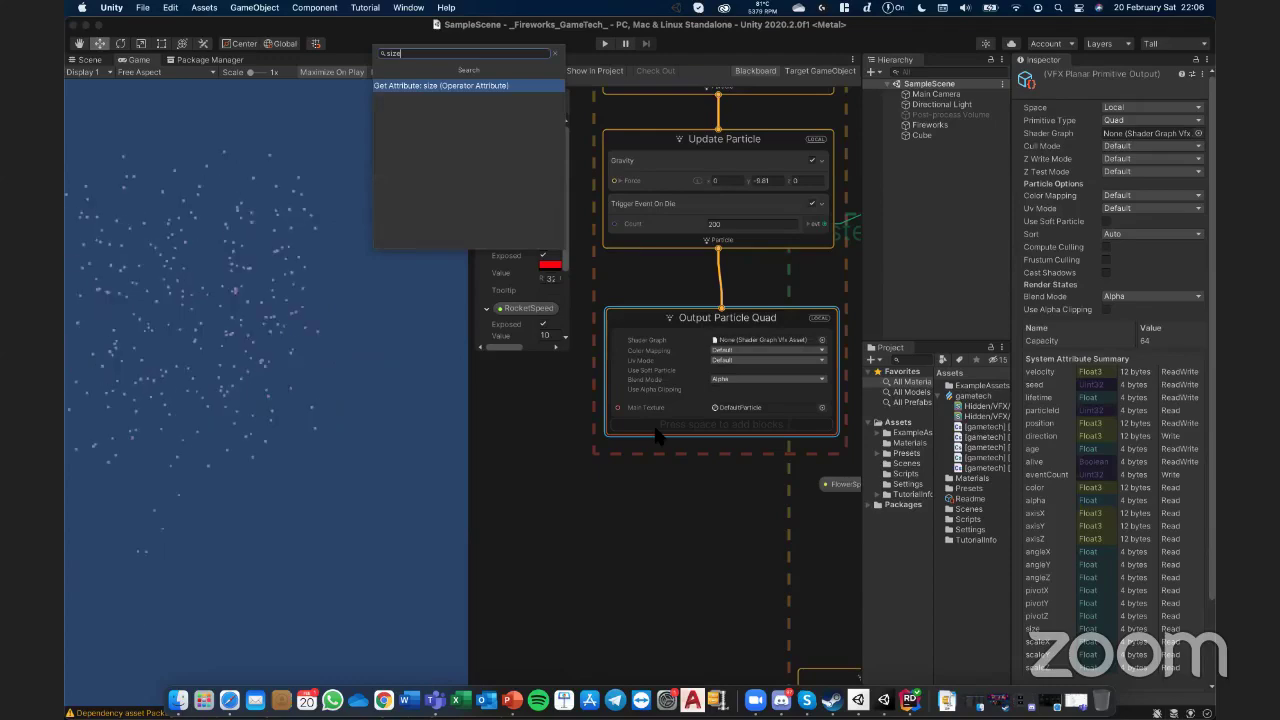
key("BackSpace")
key("BackSpace")
key("BackSpace")
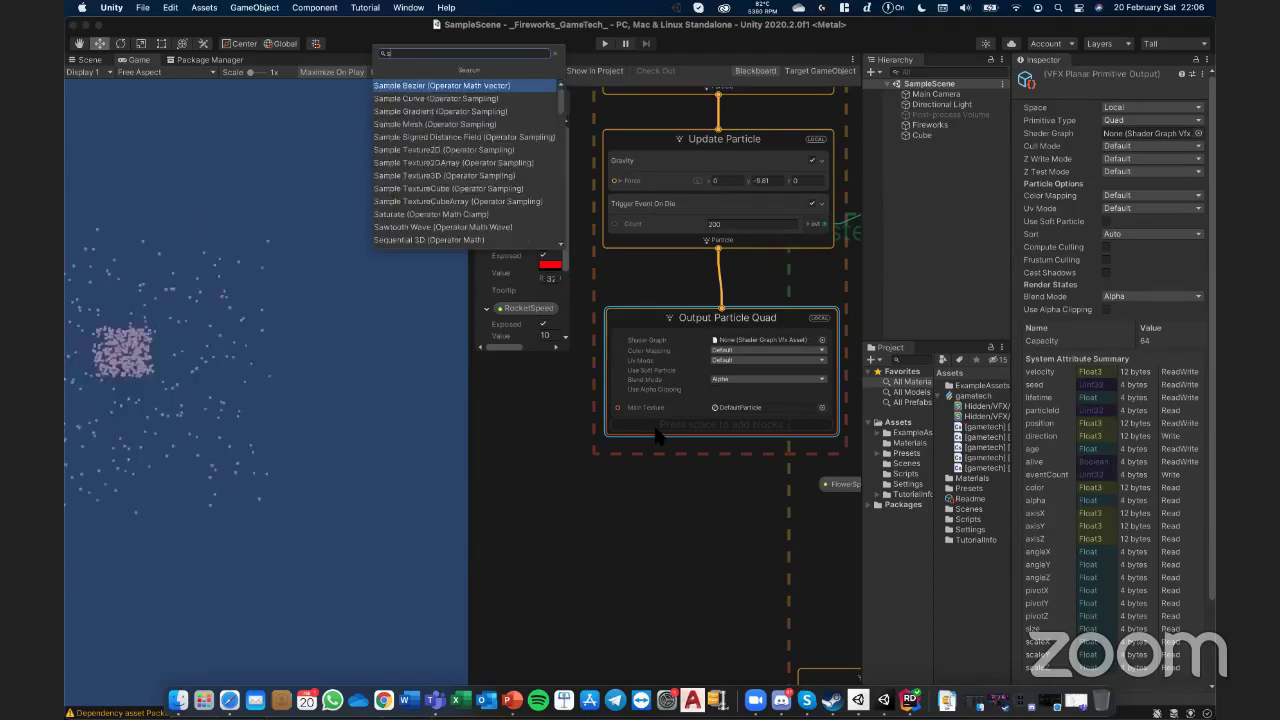
type("et")
key("Escape")
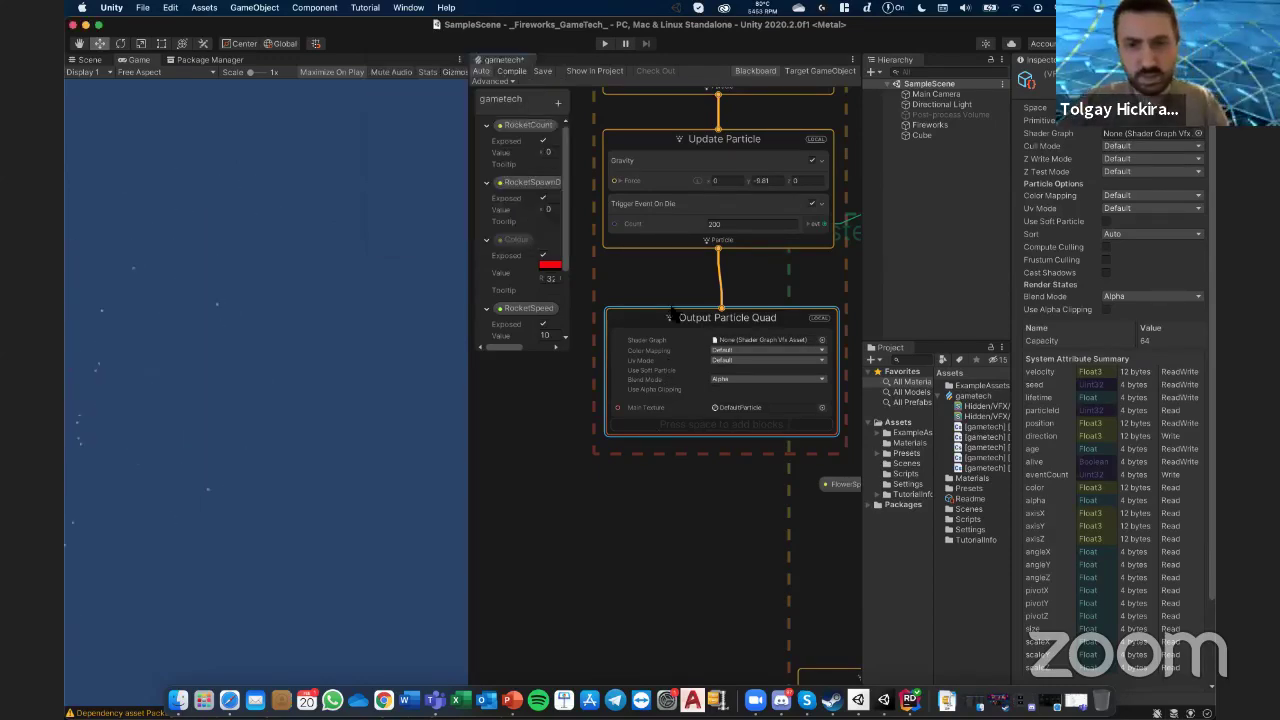
- Open and cancel the node search on the Update Particle and Initialize Particle contexts
scroll(661, 445, "up", 3)
left_click(648, 325)
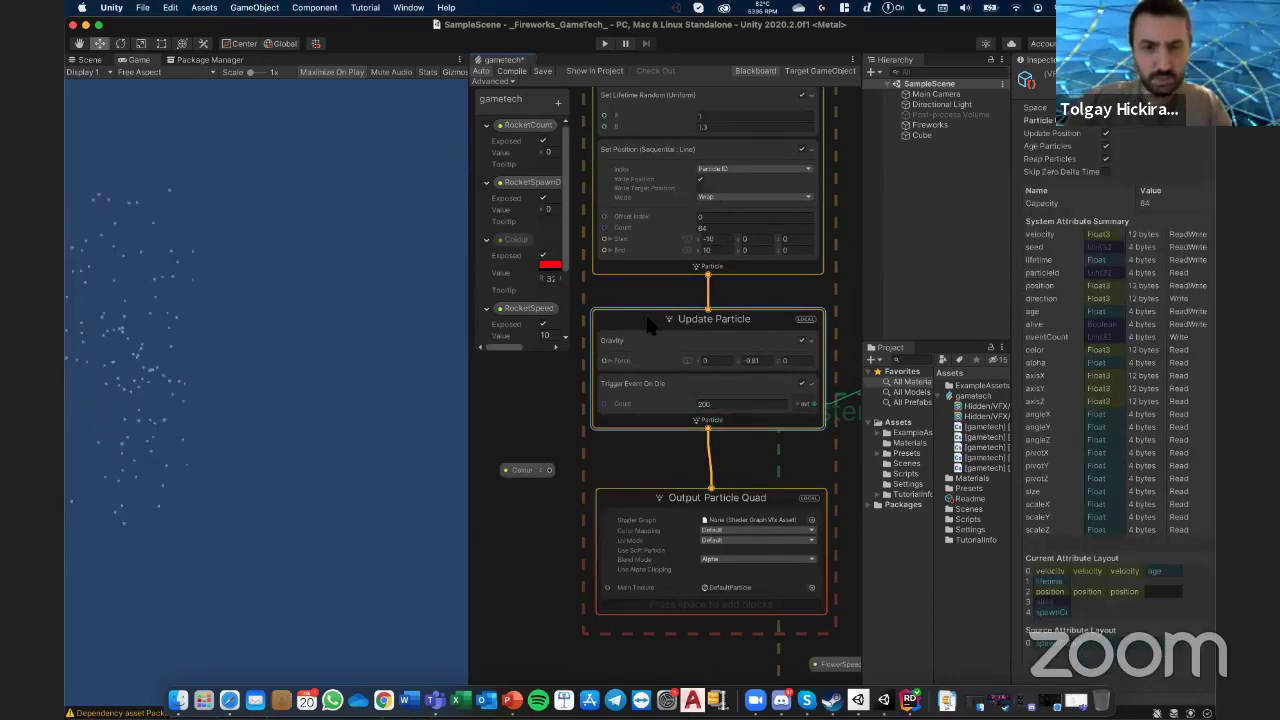
key("space")
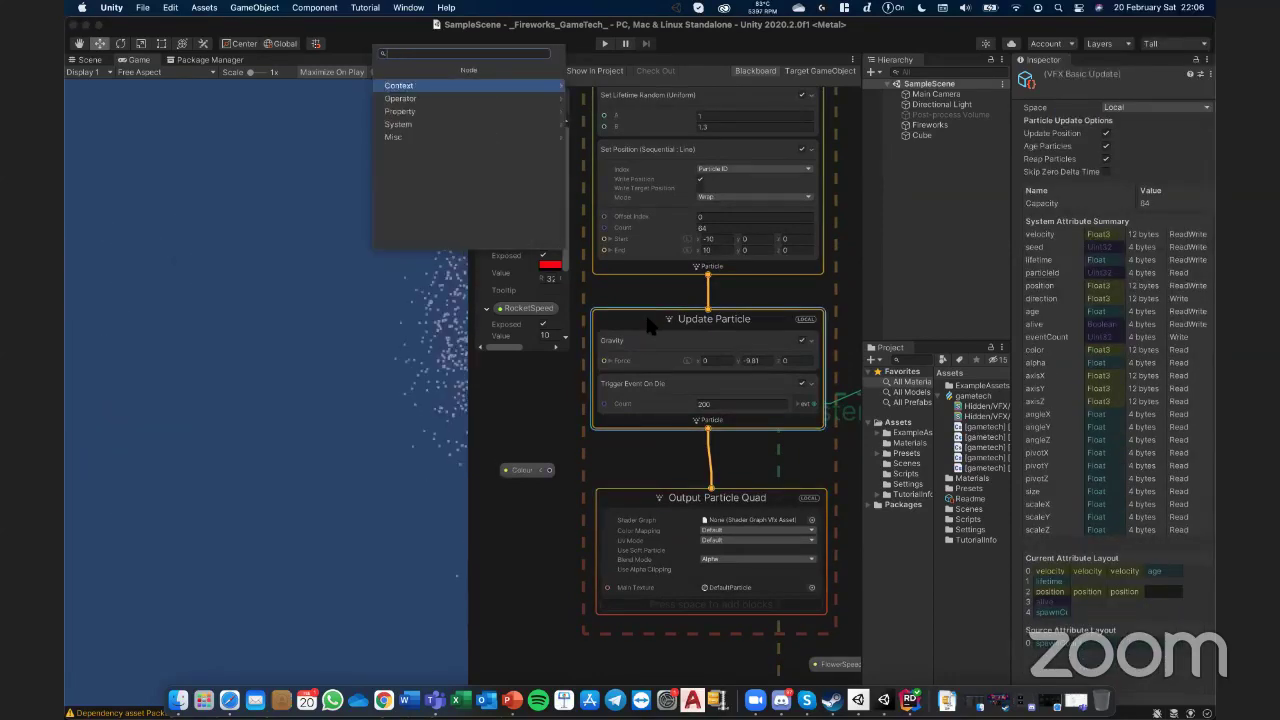
scroll(647, 345, "up", 1)
left_click(650, 342)
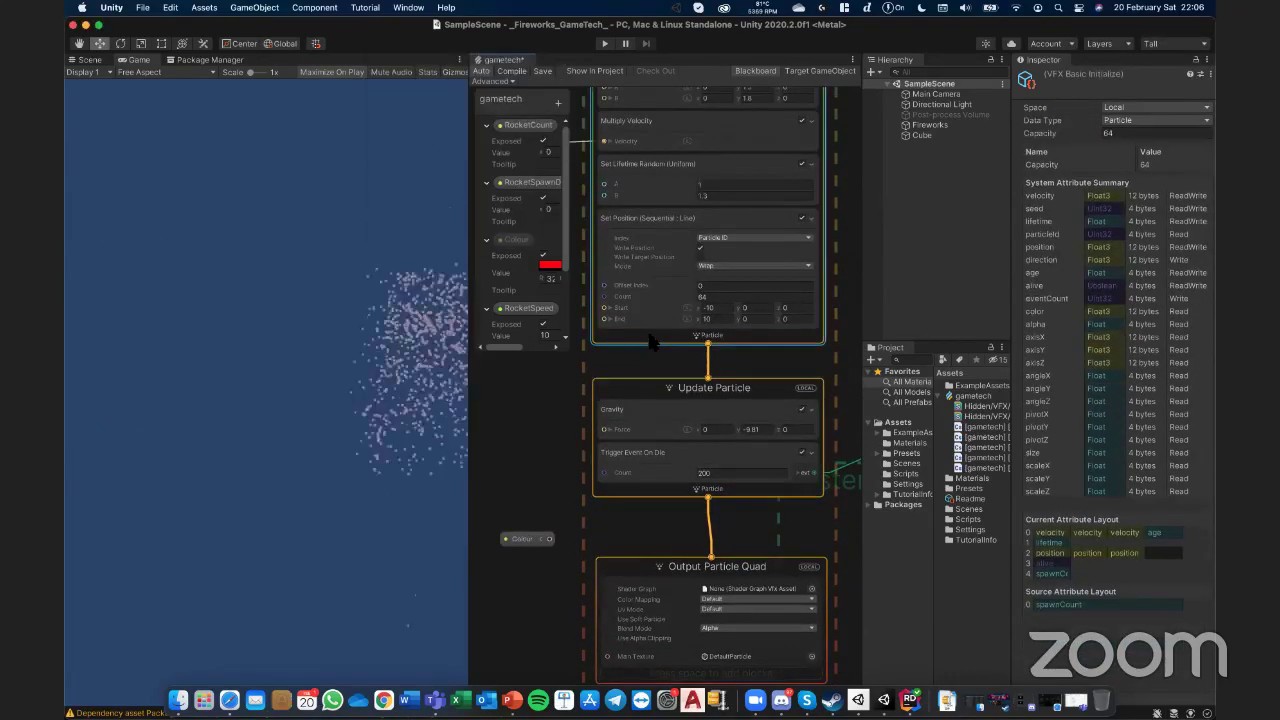
key("space")
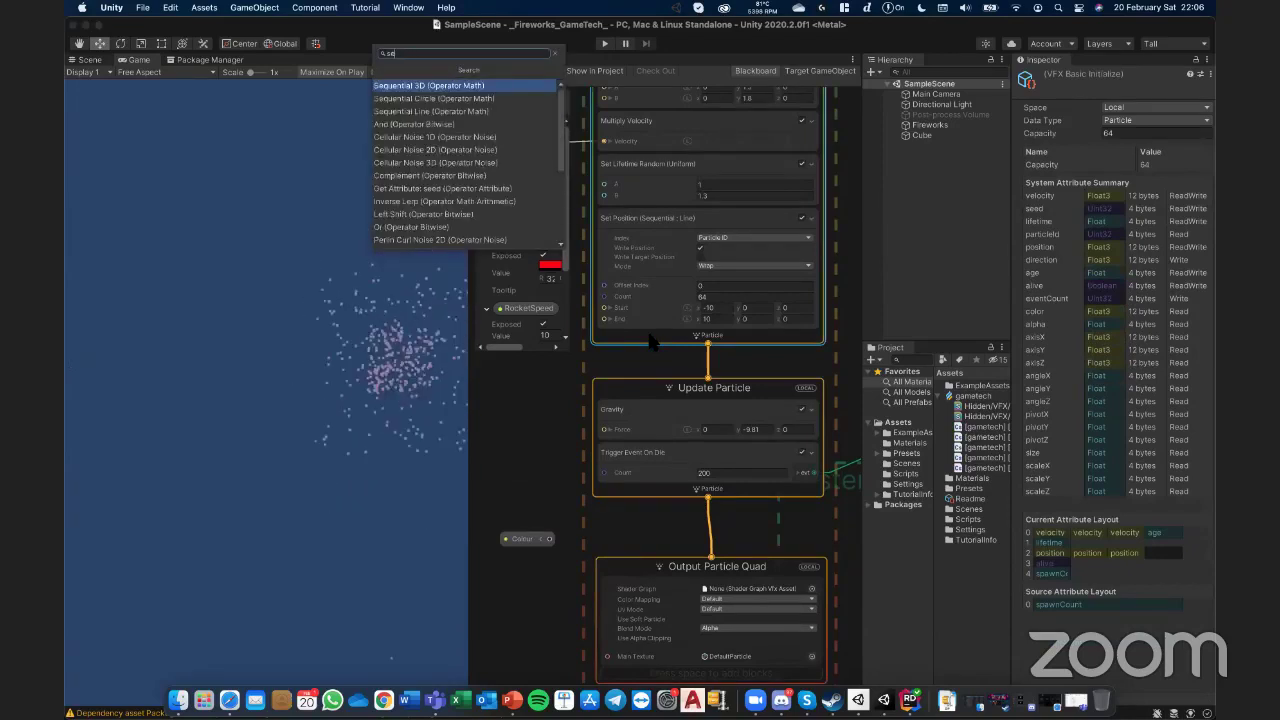
key("Escape")
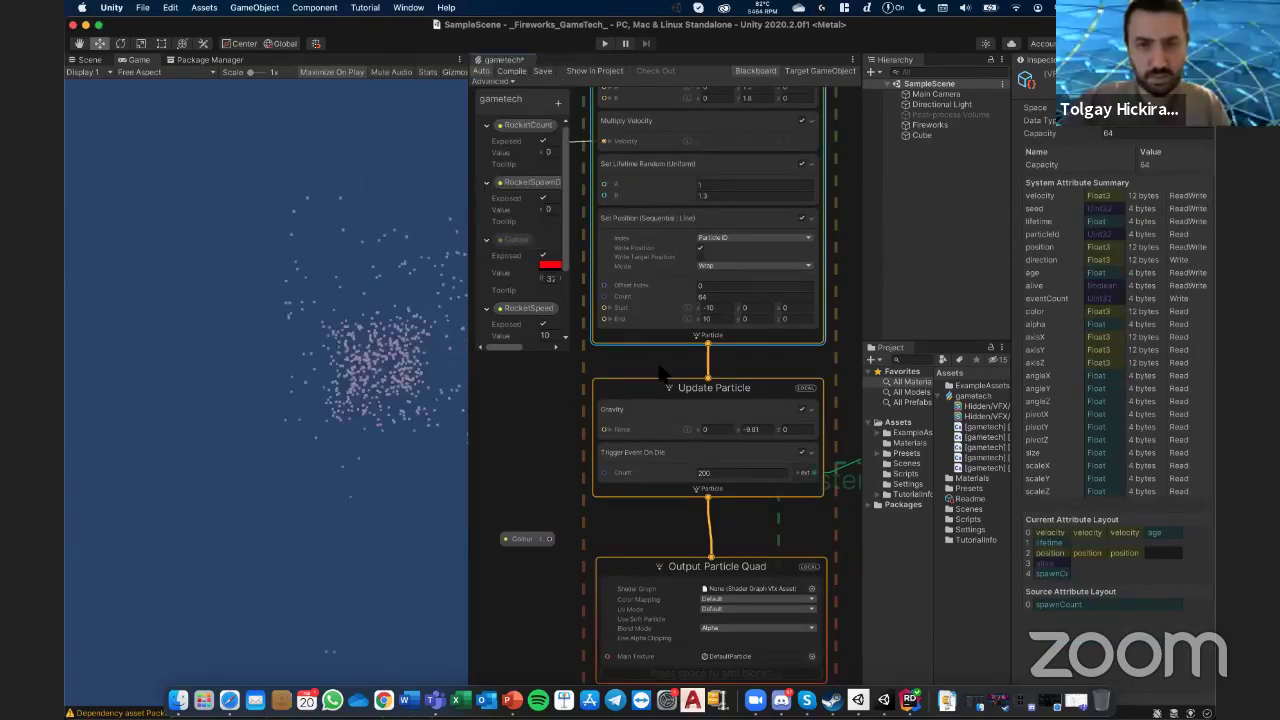
- Try 'se', 'posi' and 'set' node searches from the Set Position block without adding anything
scroll(659, 338, "up", 1)
left_click(639, 296)
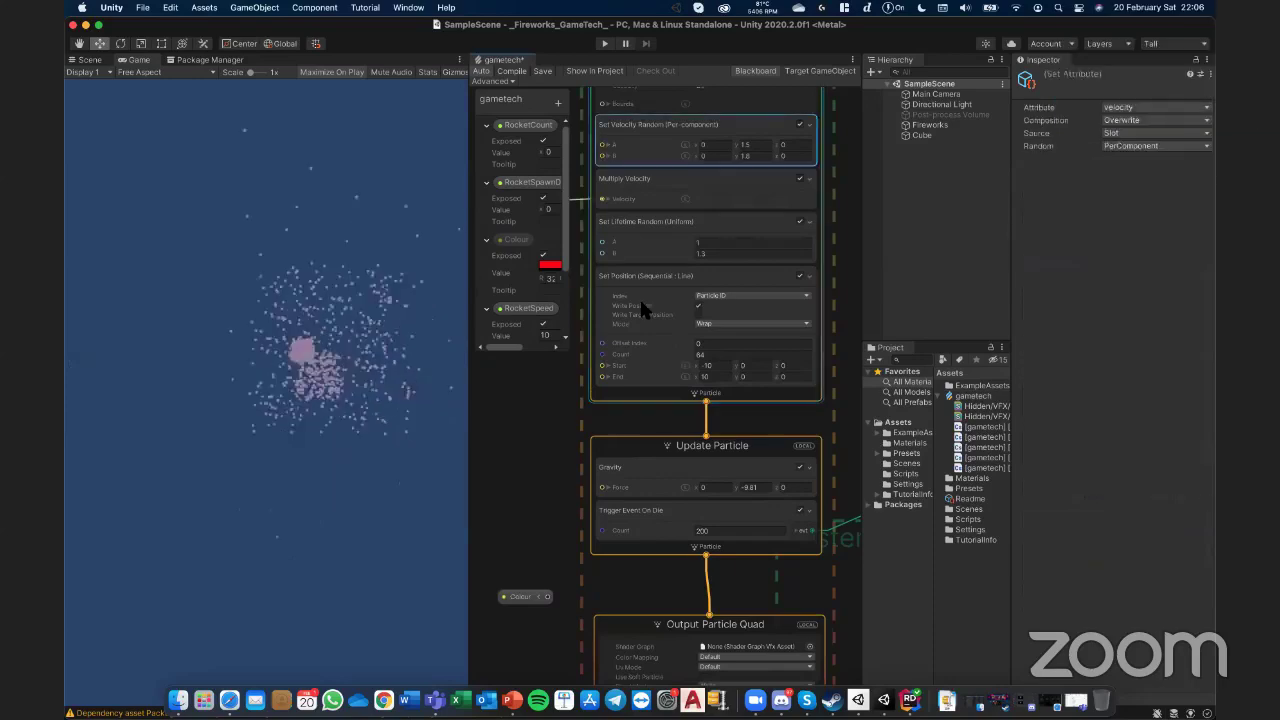
key("space")
type("set")
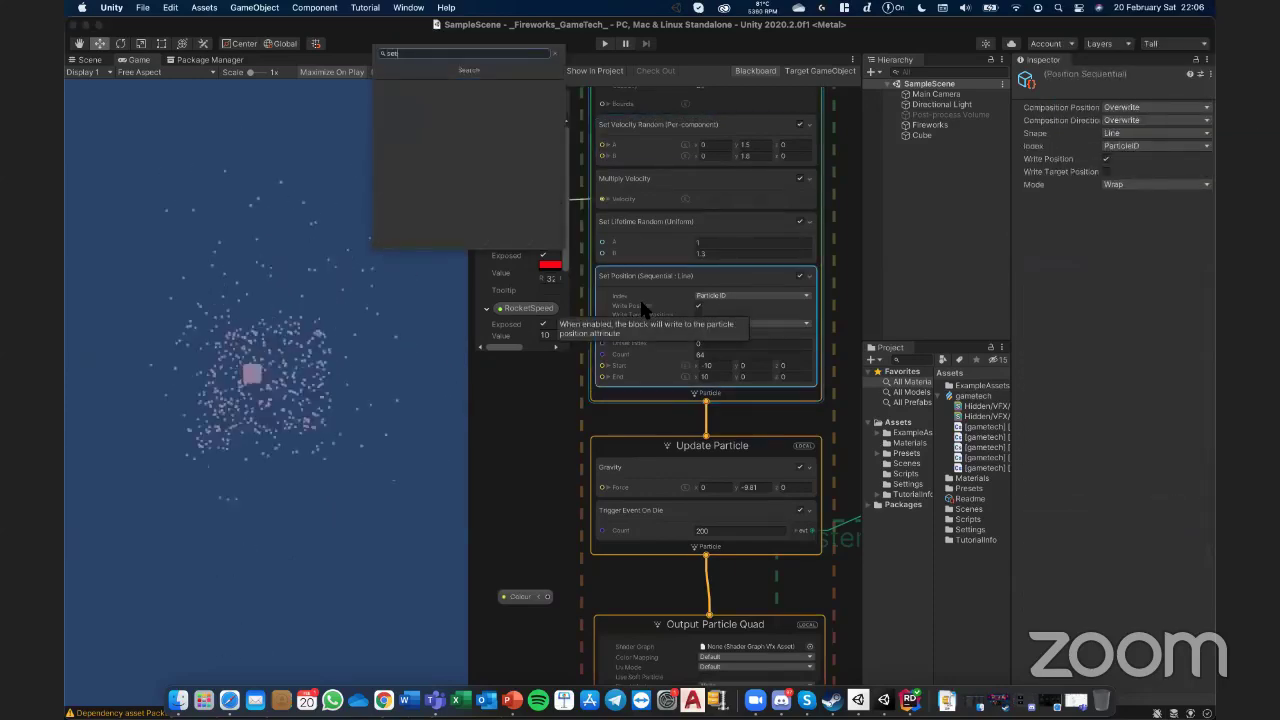
key("BackSpace")
key("BackSpace")
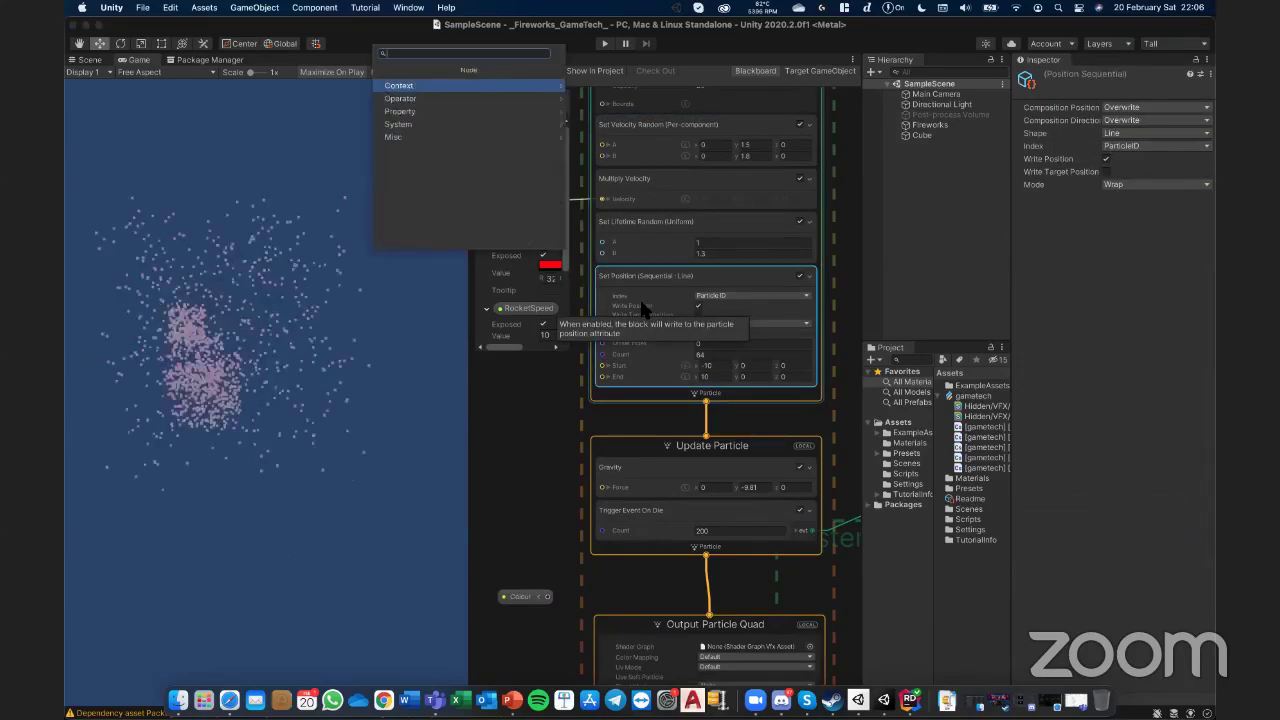
type("posi")
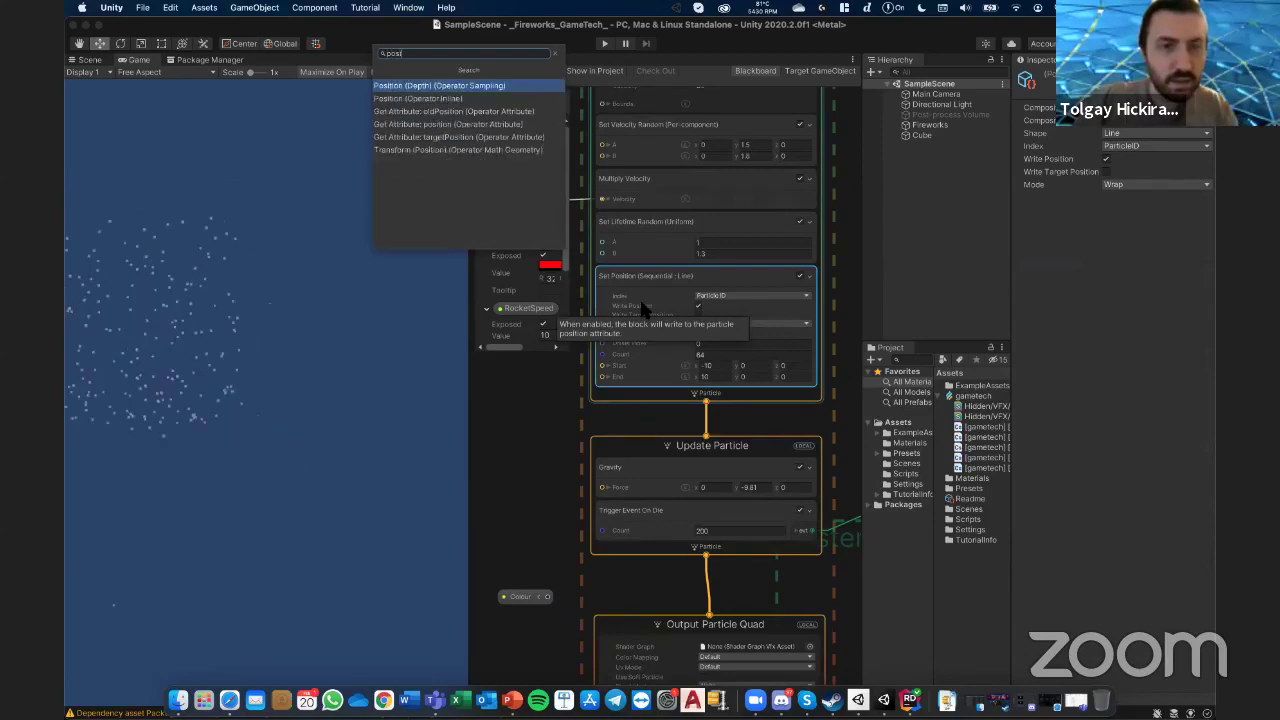
key("BackSpace")
key("BackSpace")
key("BackSpace")
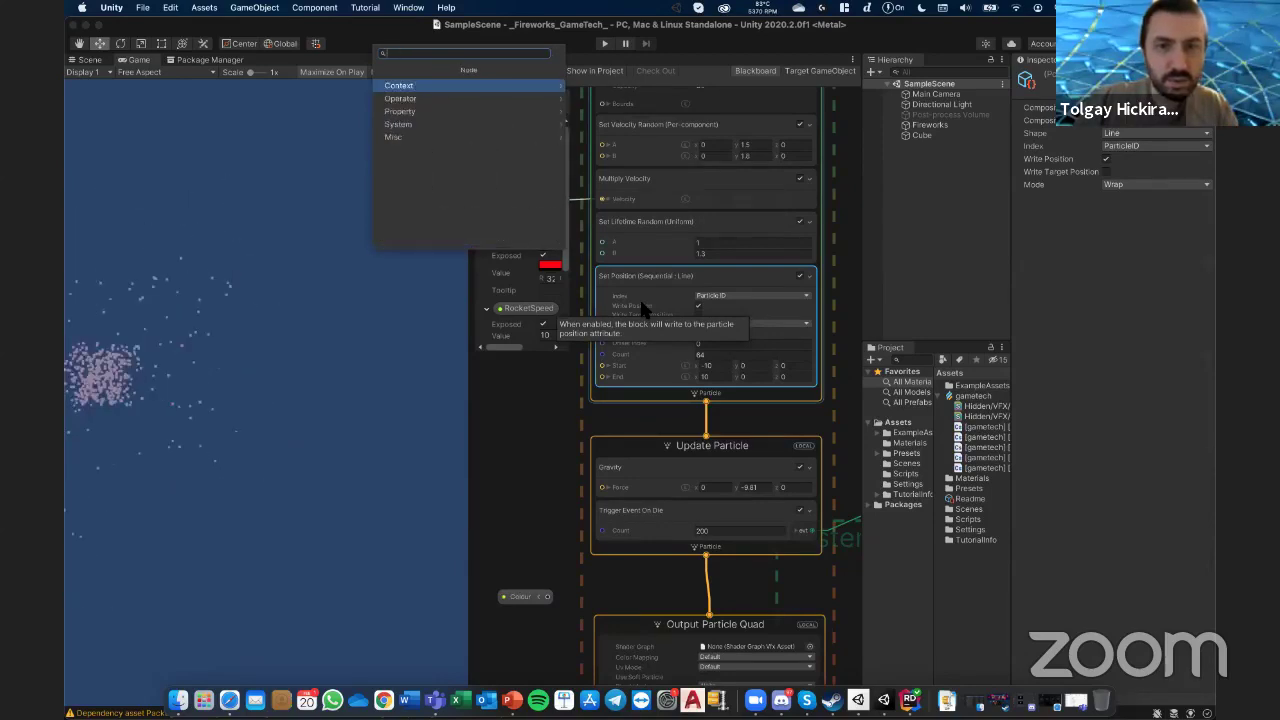
type("set")
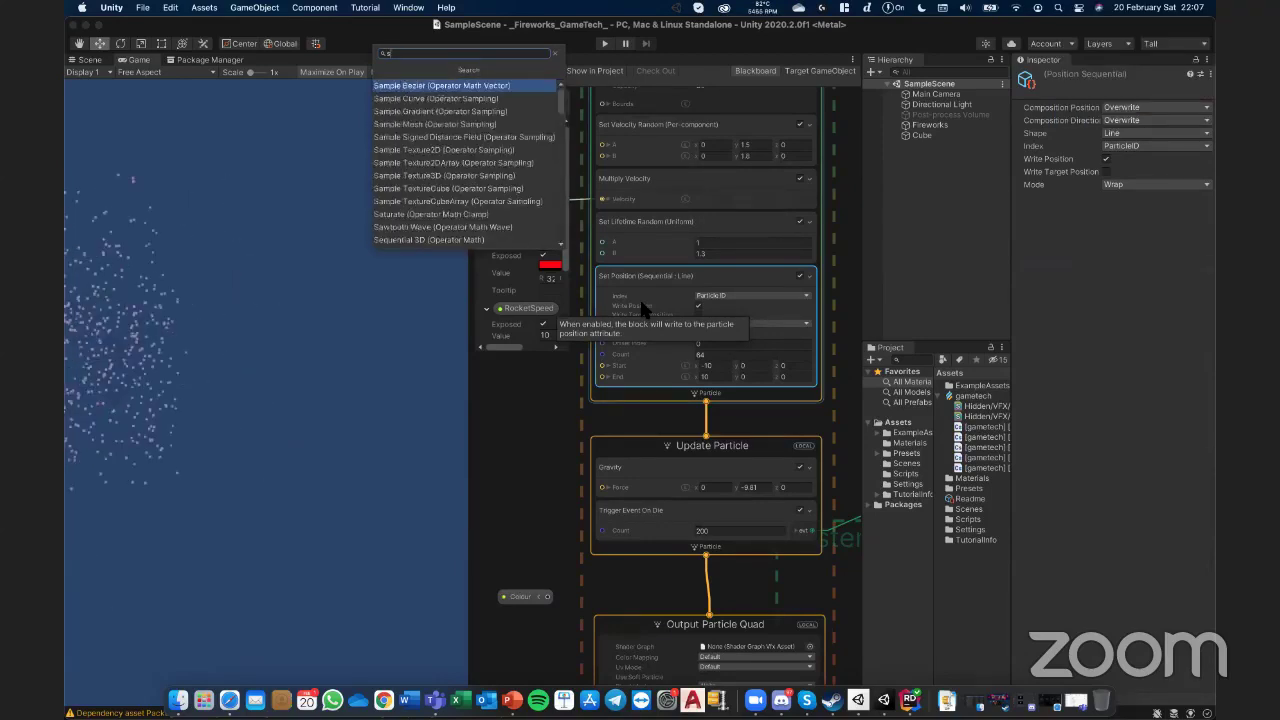
key("BackSpace")
key("BackSpace")
key("BackSpace")
key("Escape")
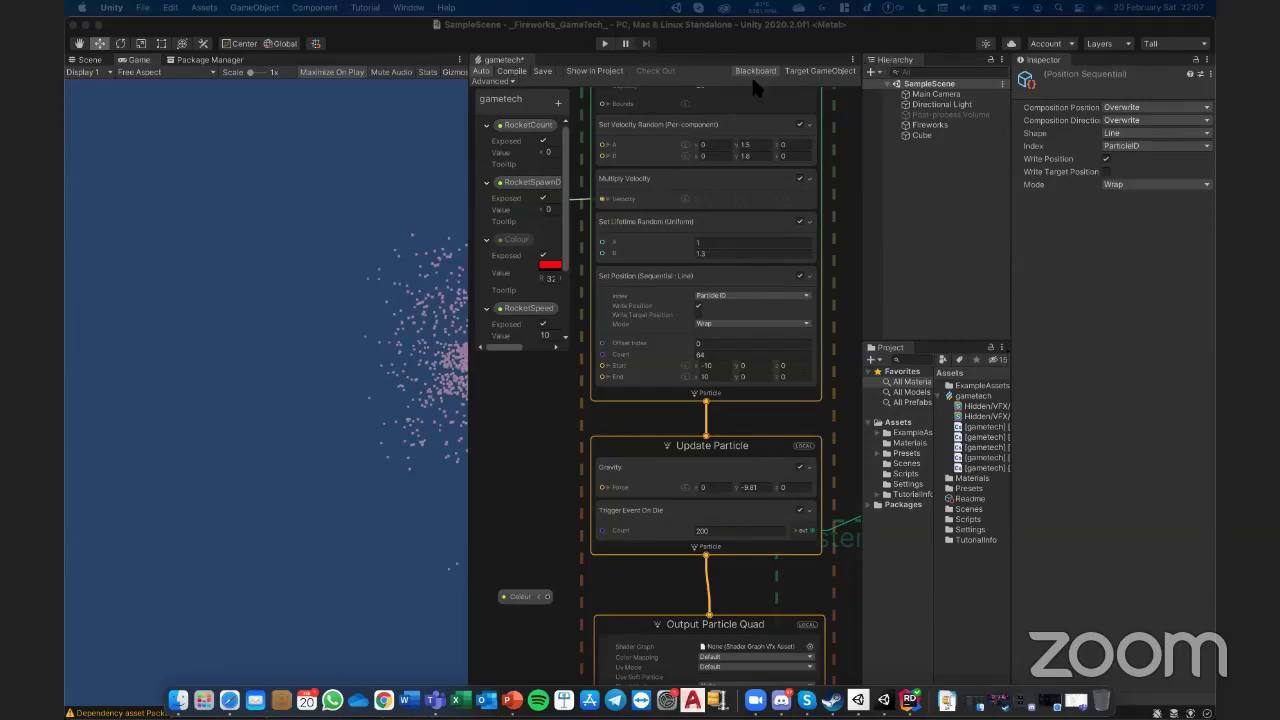
- Switch to the Scene view and select the Fireworks object in the Hierarchy
left_click(86, 59)
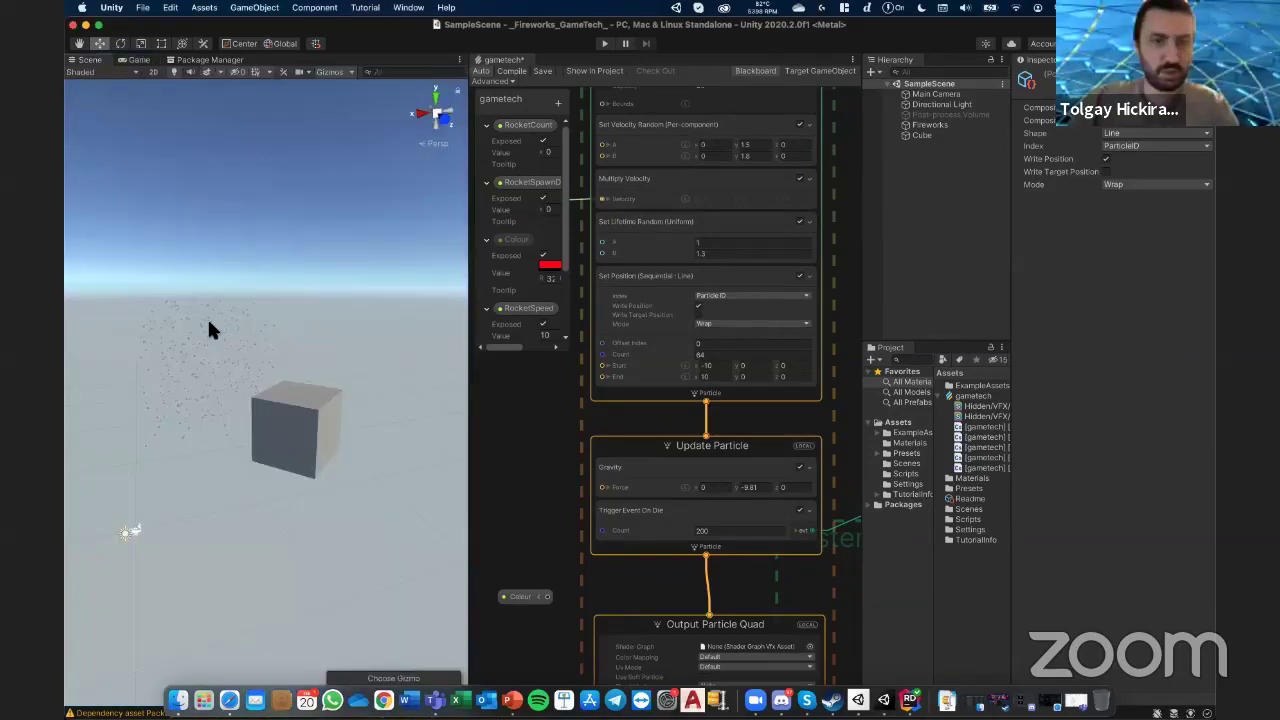
left_click(207, 391)
left_click(134, 529)
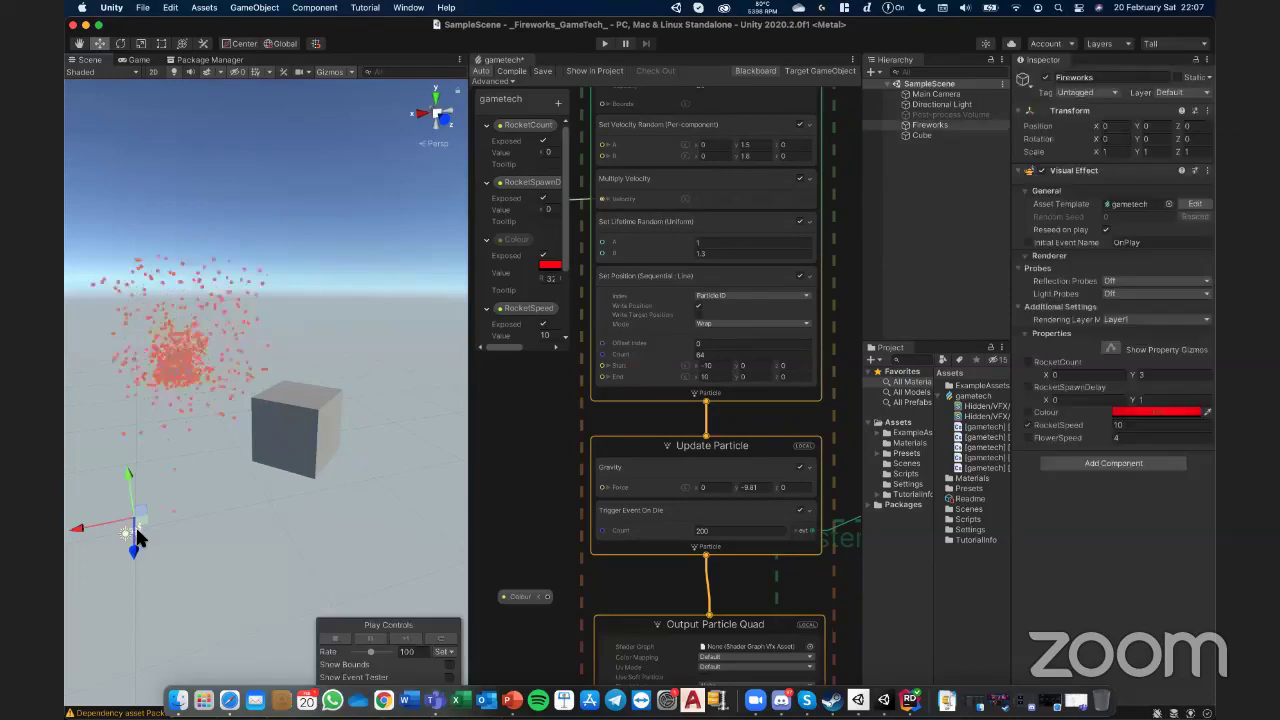
- Set the Fireworks Transform scale to 2 on X, Y and Z, framing it in the Scene view
mouse_move(1095, 158)
left_mouse_down()
mouse_move(1136, 160)
mouse_move(1100, 158)
left_mouse_up()
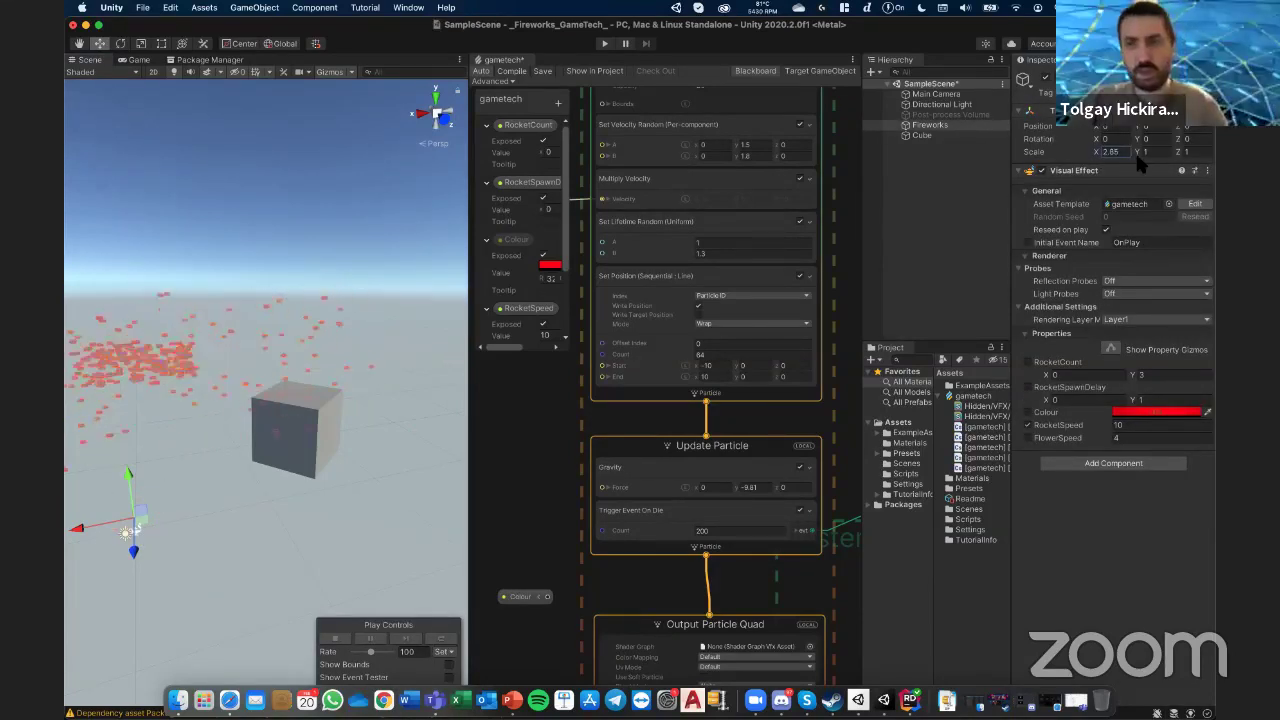
key("f")
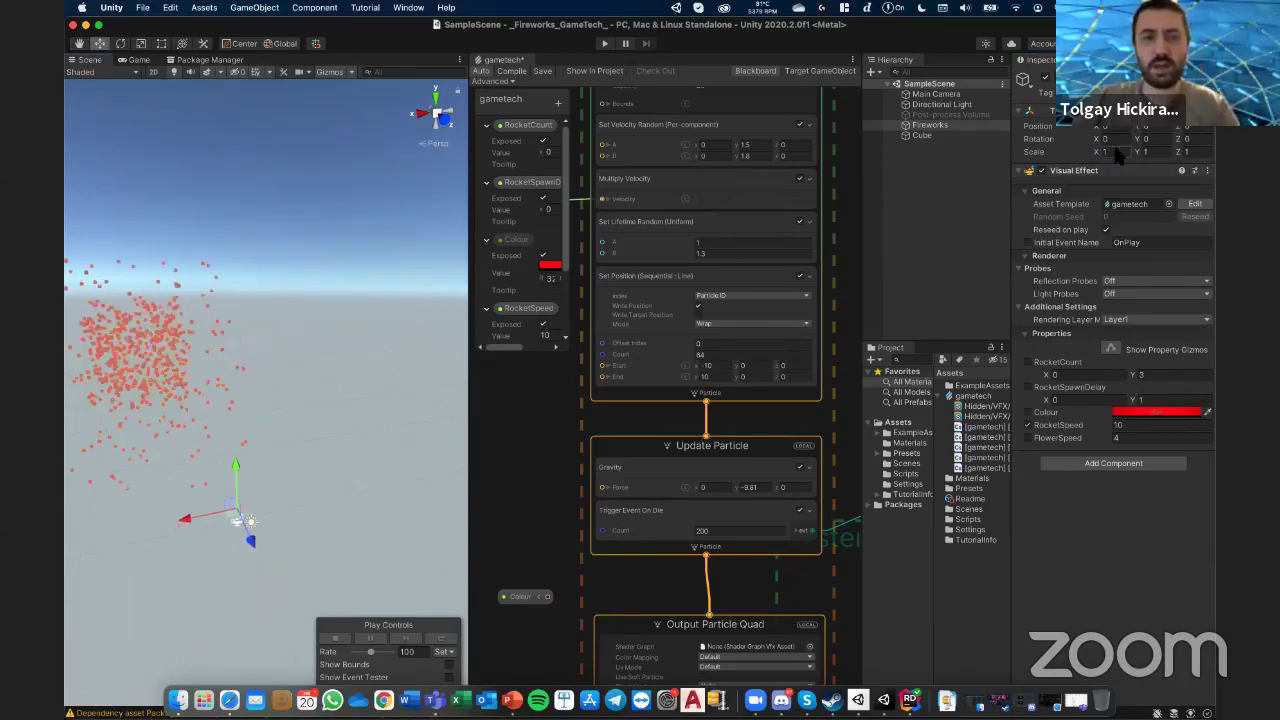
middle_click_drag(263, 369, 354, 371)
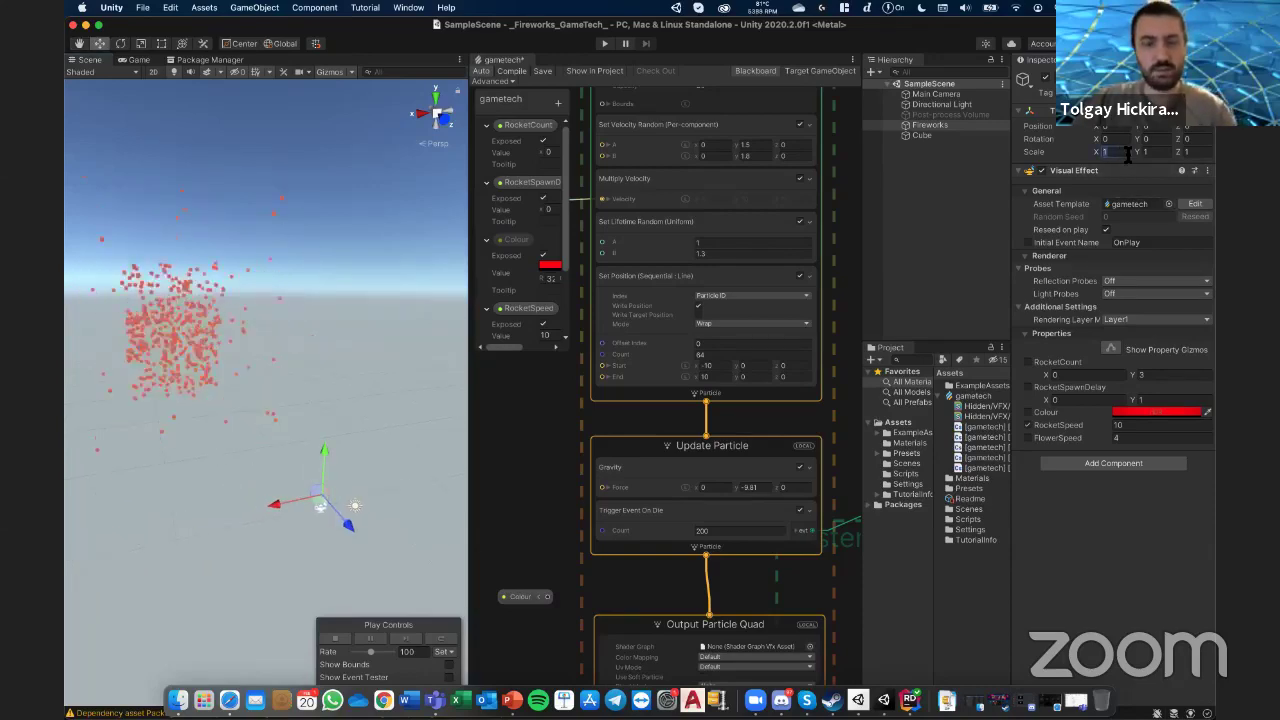
type("2")
key("Tab")
type("2")
key("Tab")
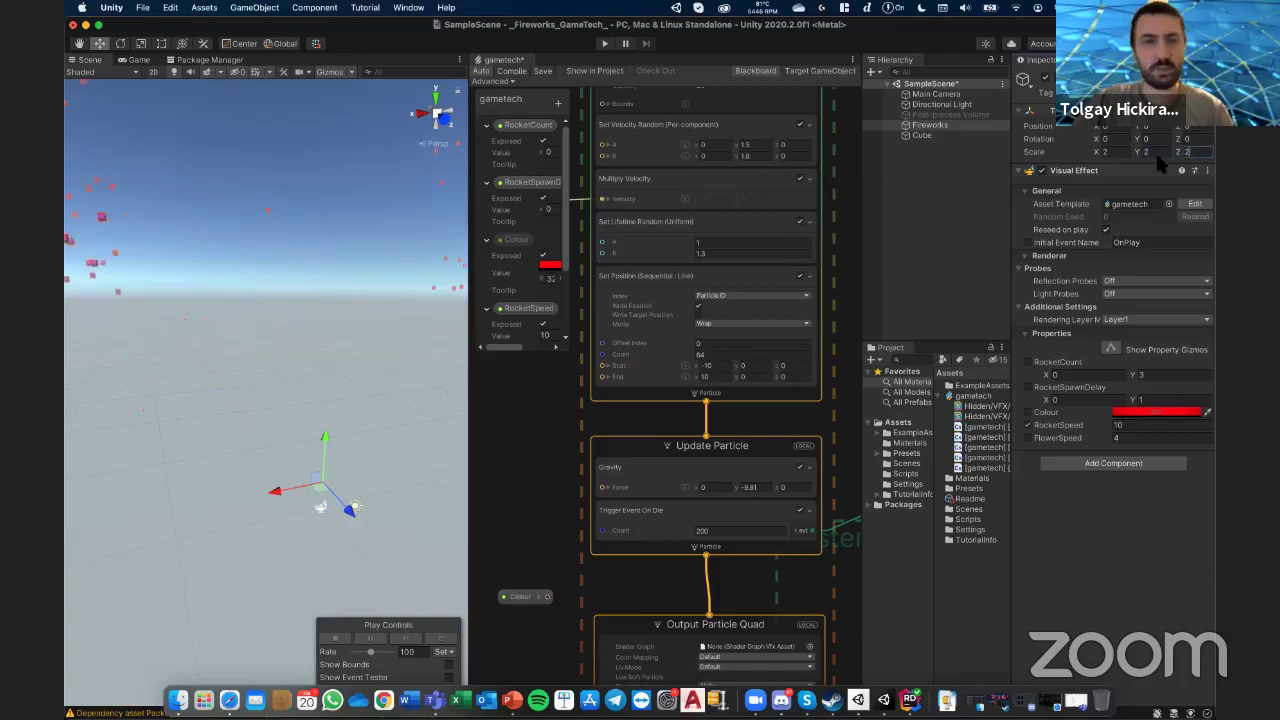
type("2")
mouse_move(225, 338)
middle_mouse_down()
mouse_move(345, 380)
mouse_move(277, 409)
middle_mouse_up()
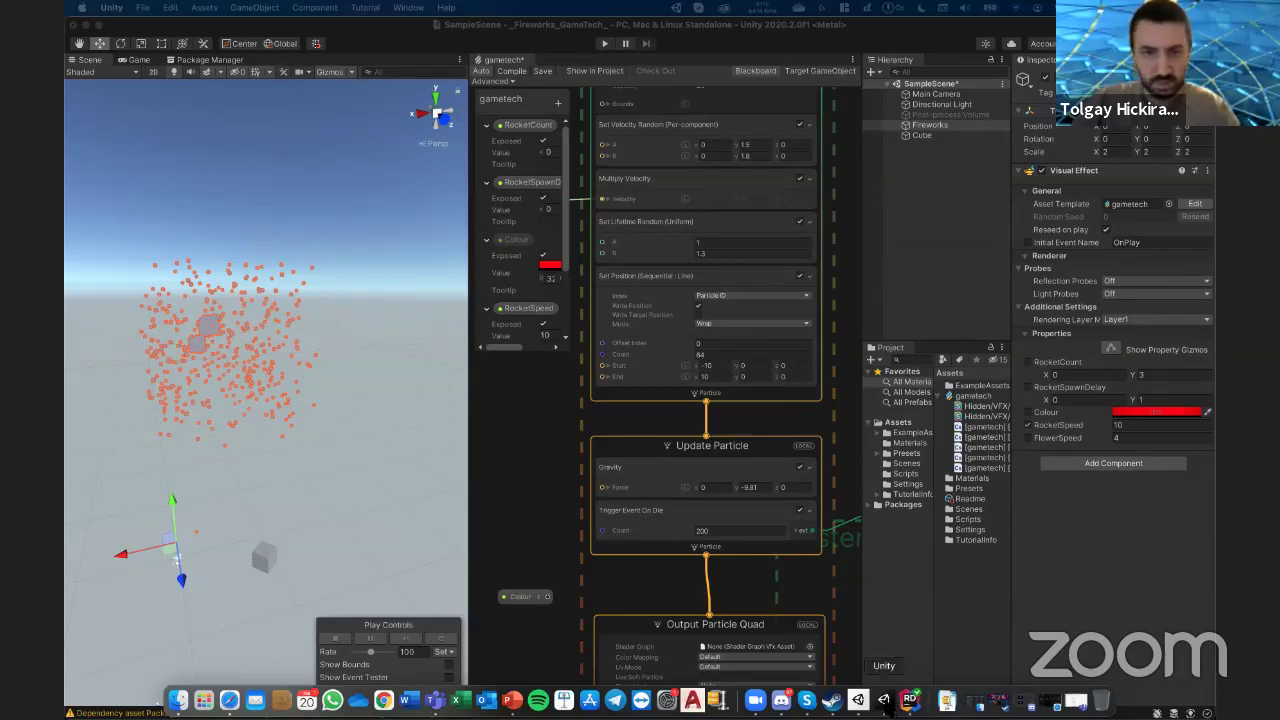
- On Output Particle Quad, try 'se' and 'size' node searches and open then dismiss its options menu
scroll(638, 500, "down", 5)
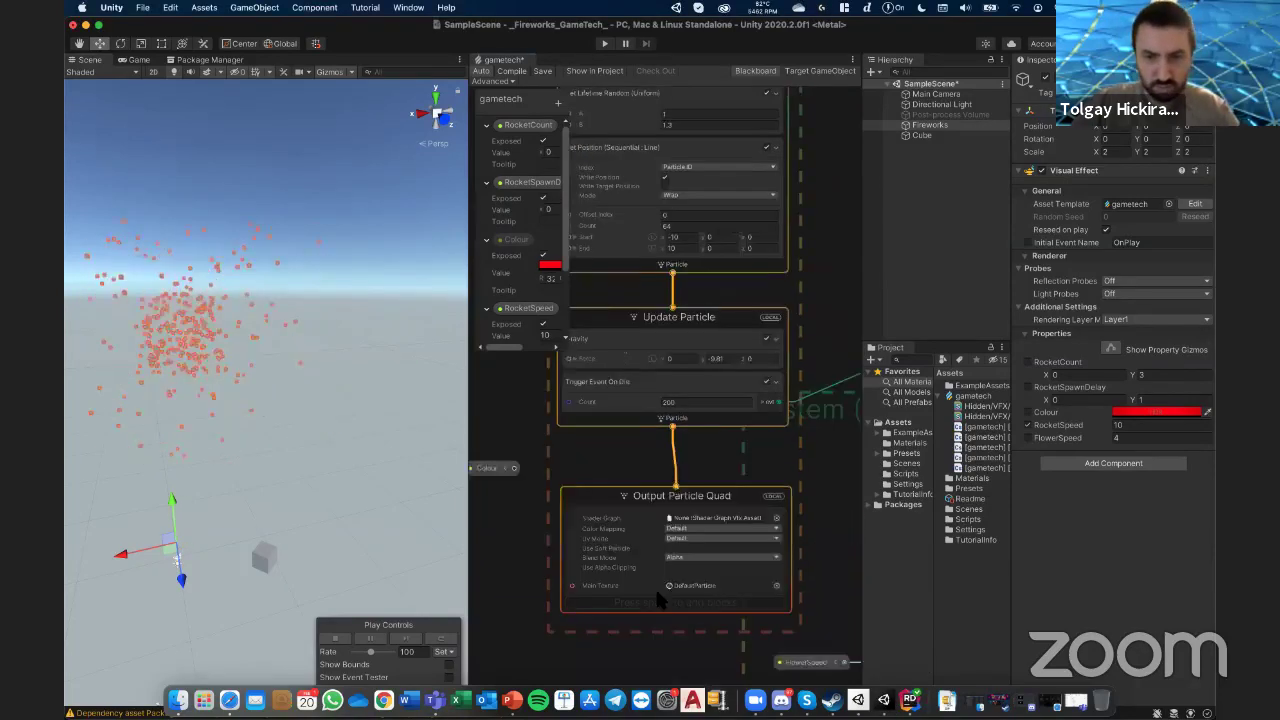
left_click(638, 588)
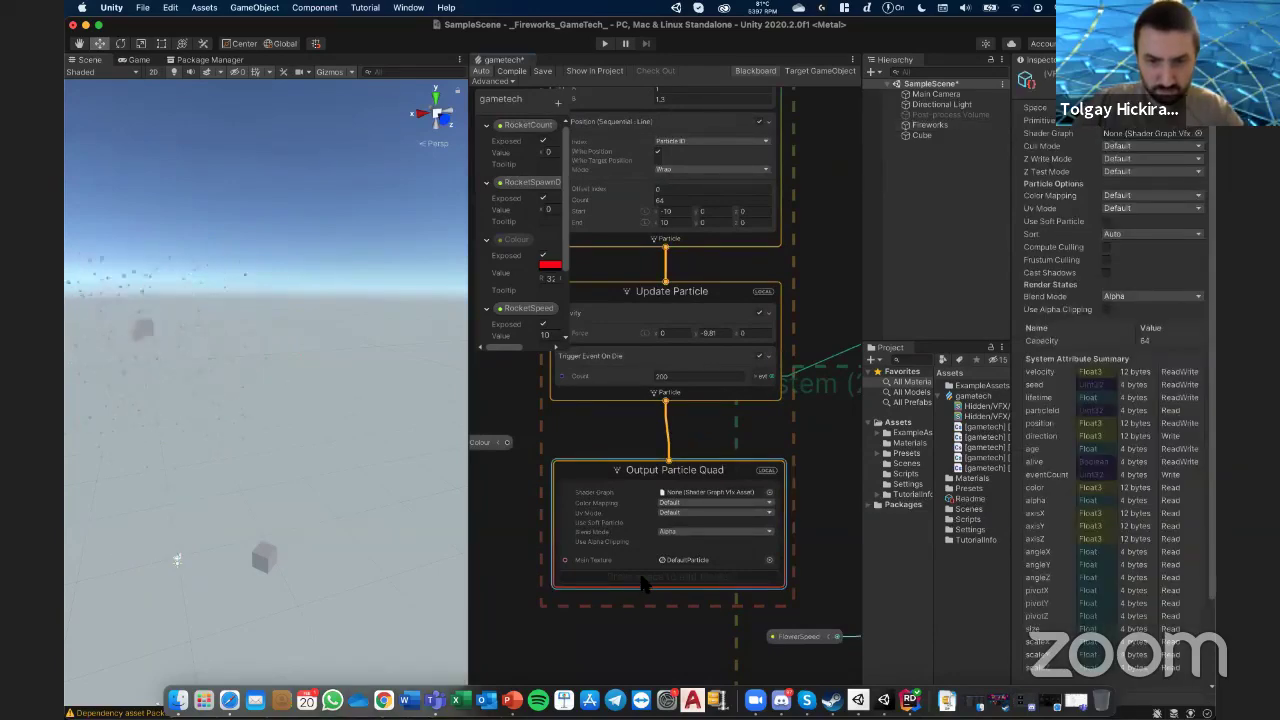
key("space")
type("set")
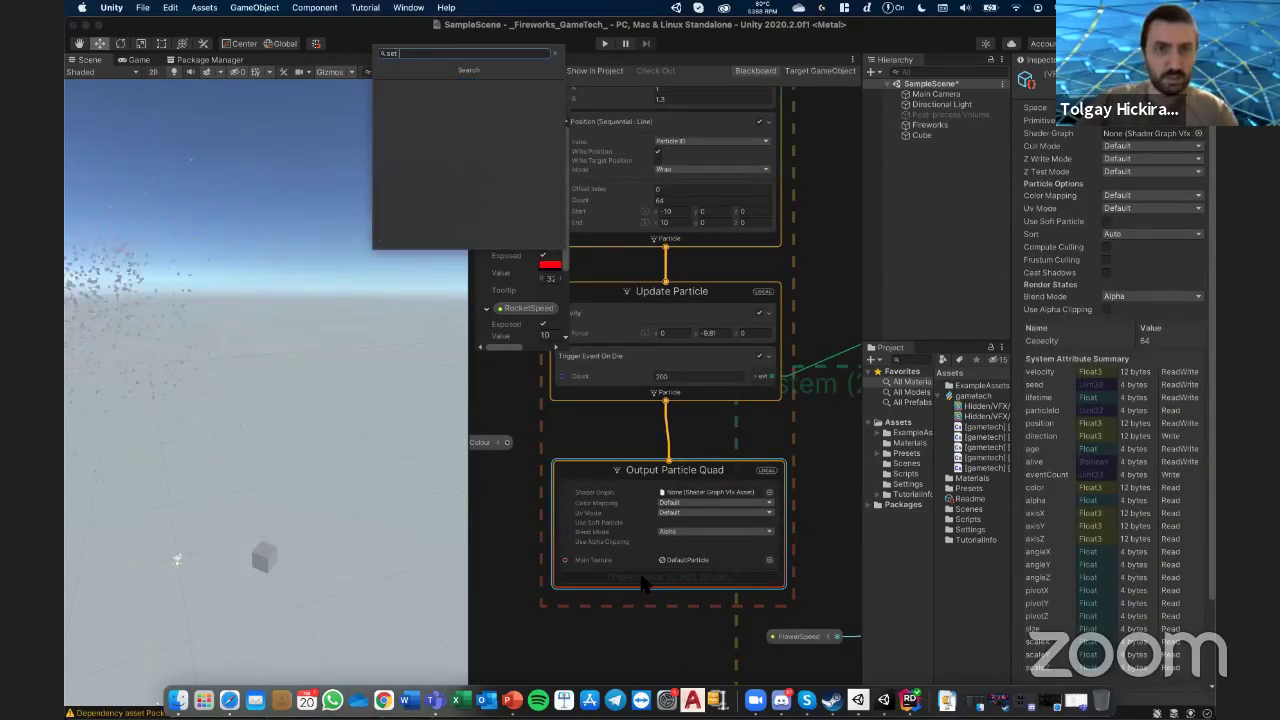
key("BackSpace")
key("BackSpace")
type("s")
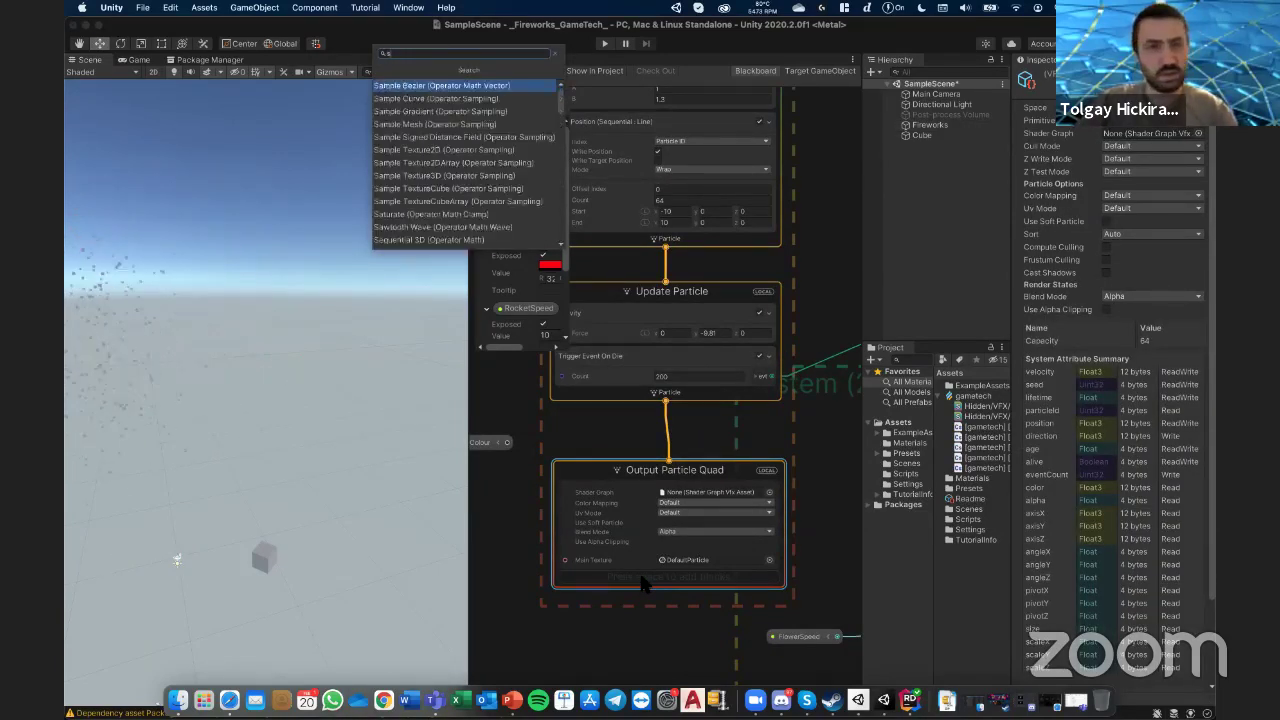
type("ize")
key("BackSpace")
key("BackSpace")
key("BackSpace")
key("BackSpace")
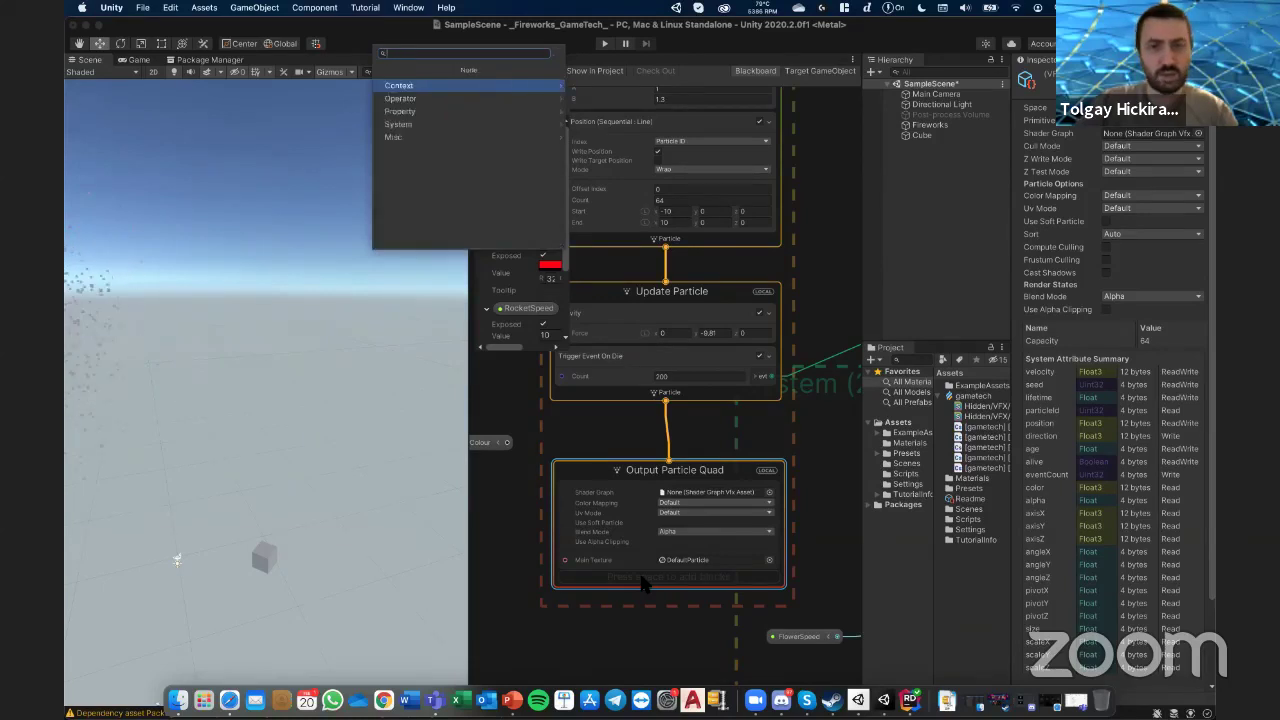
key("Escape")
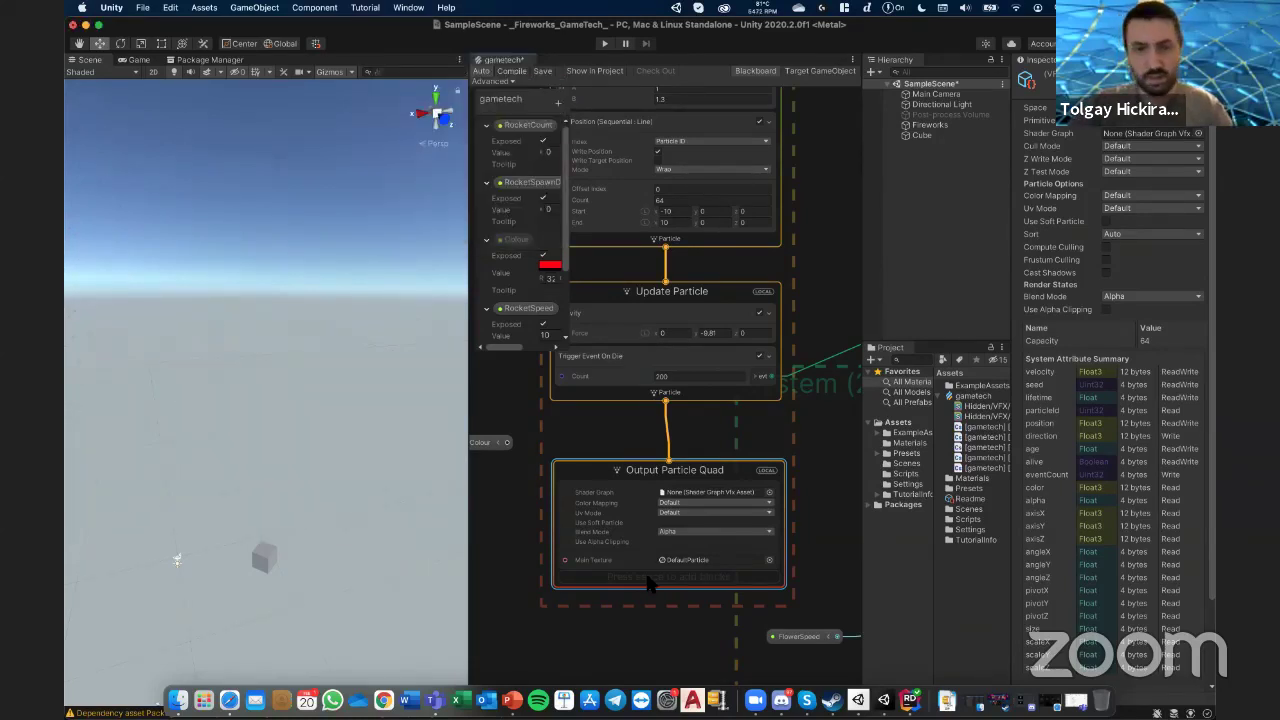
right_click(648, 580)
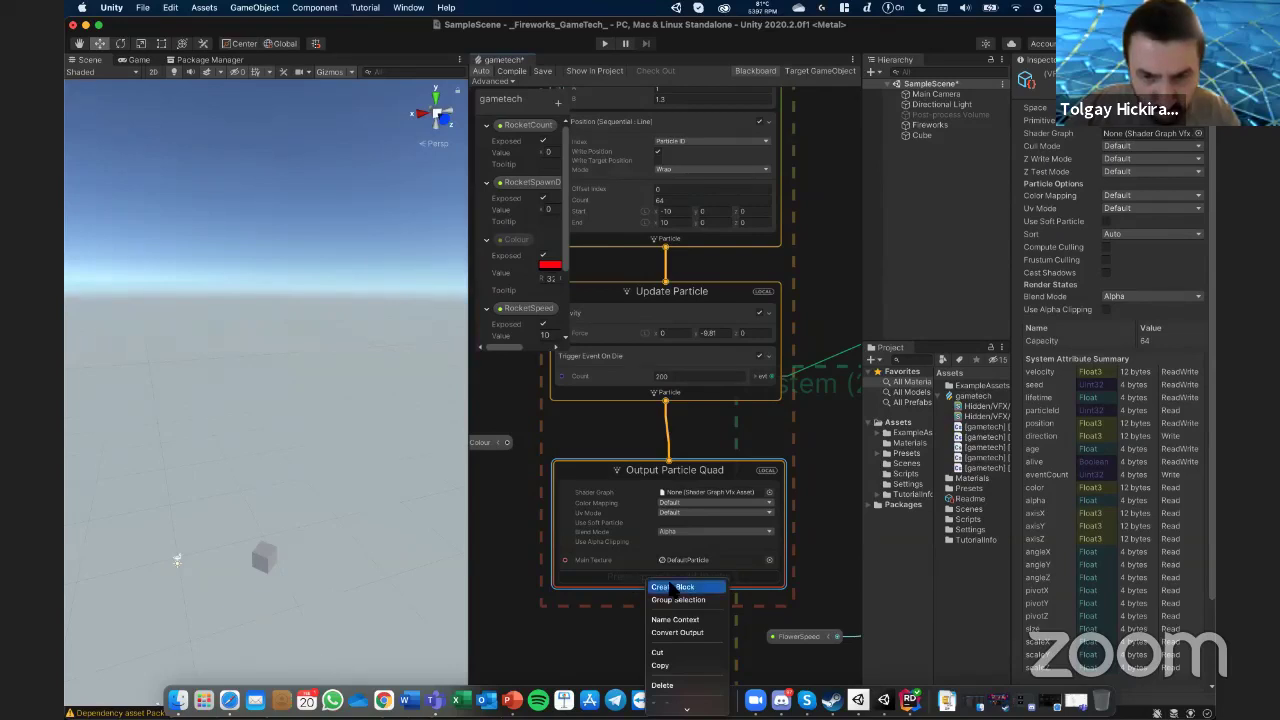
left_click(629, 584)
- Retry 's' and 'size' searches, then reselect Output Particle Quad and dismiss its options menu
key("space")
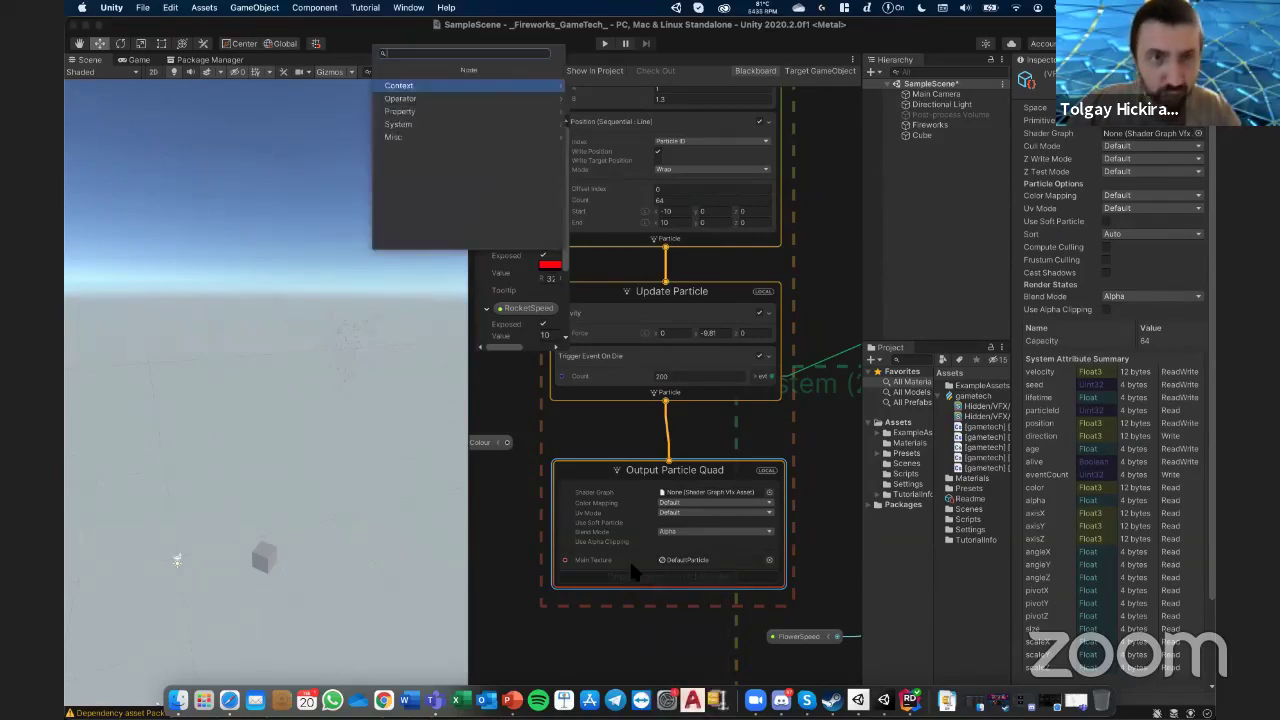
type("siz")
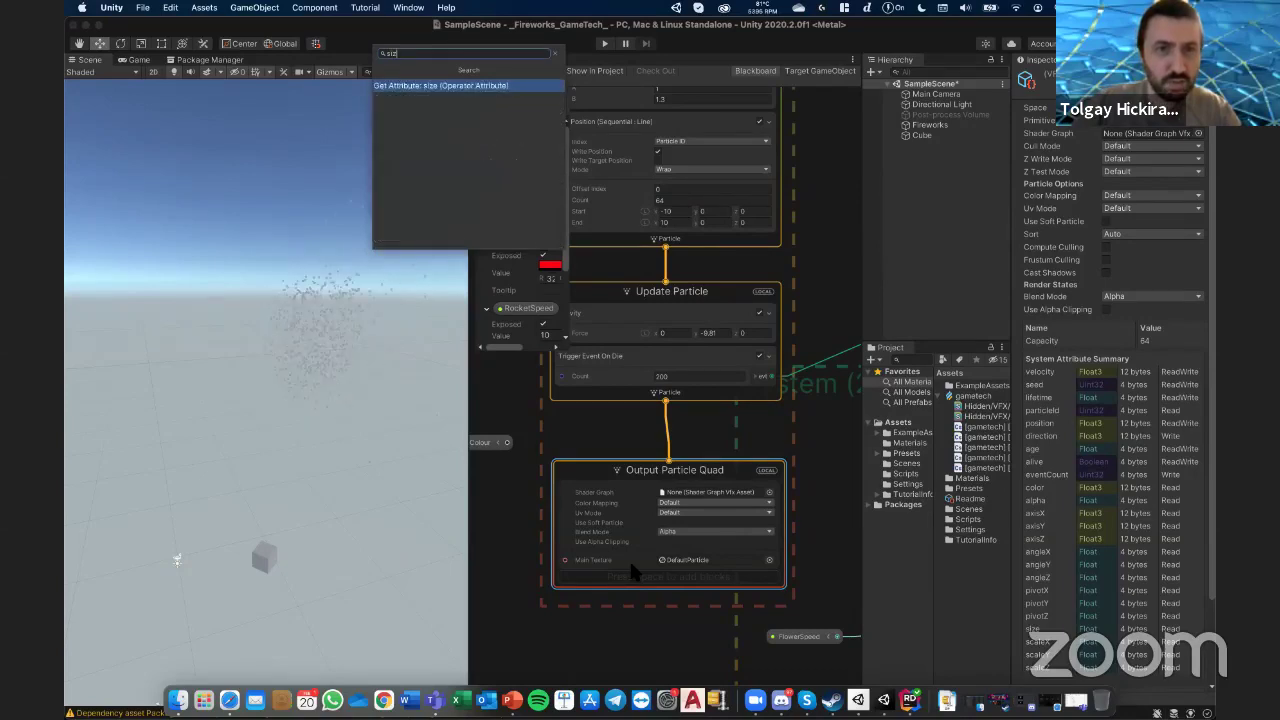
key("Escape")
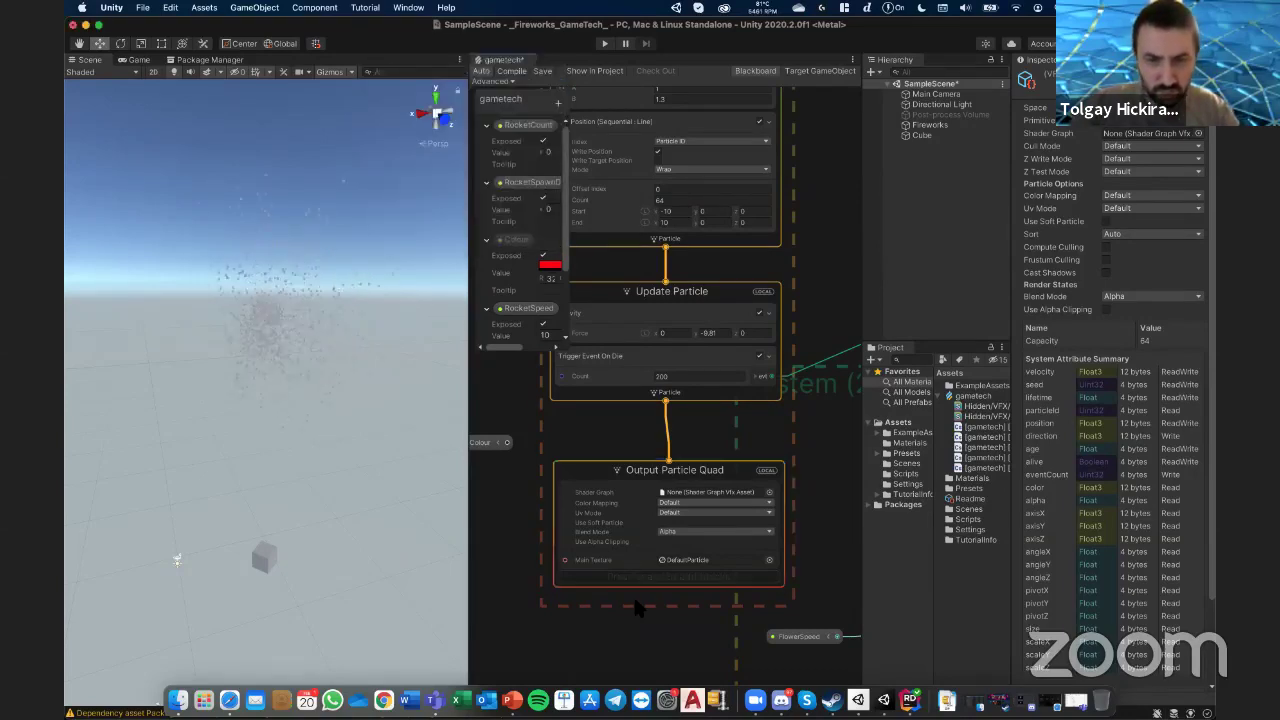
key("space")
type("size")
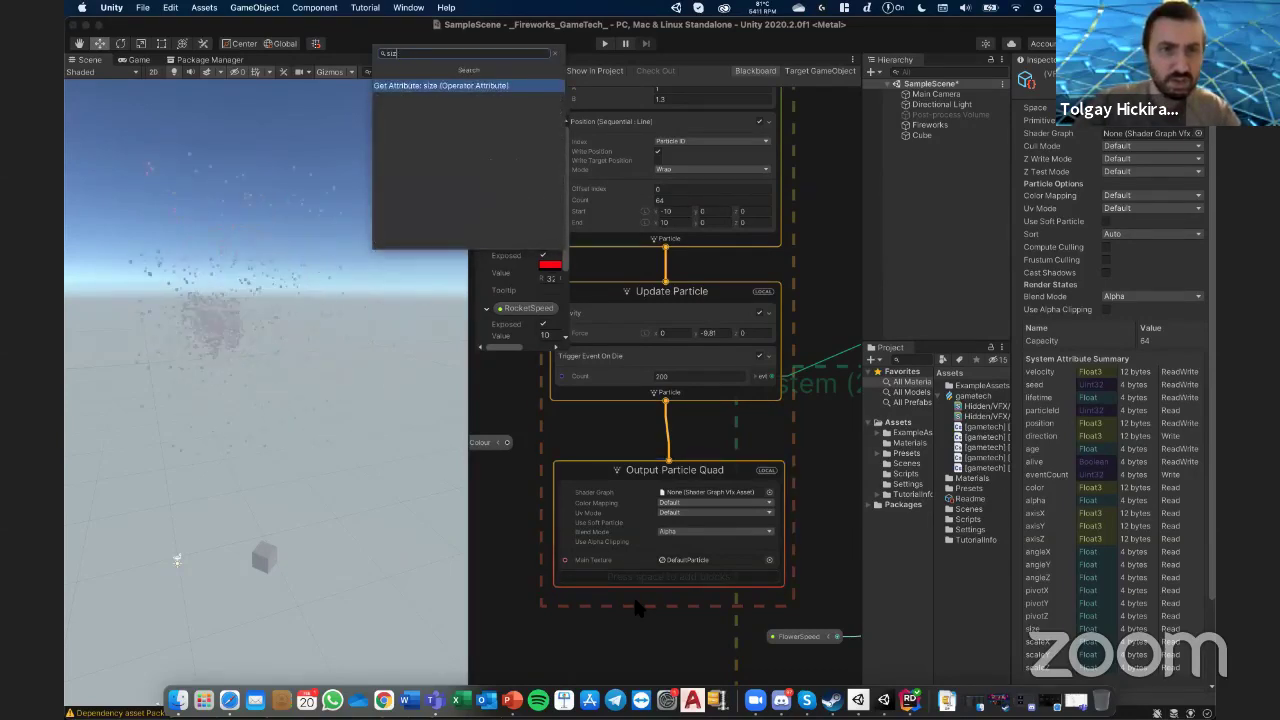
key("BackSpace")
key("BackSpace")
key("BackSpace")
key("Return")
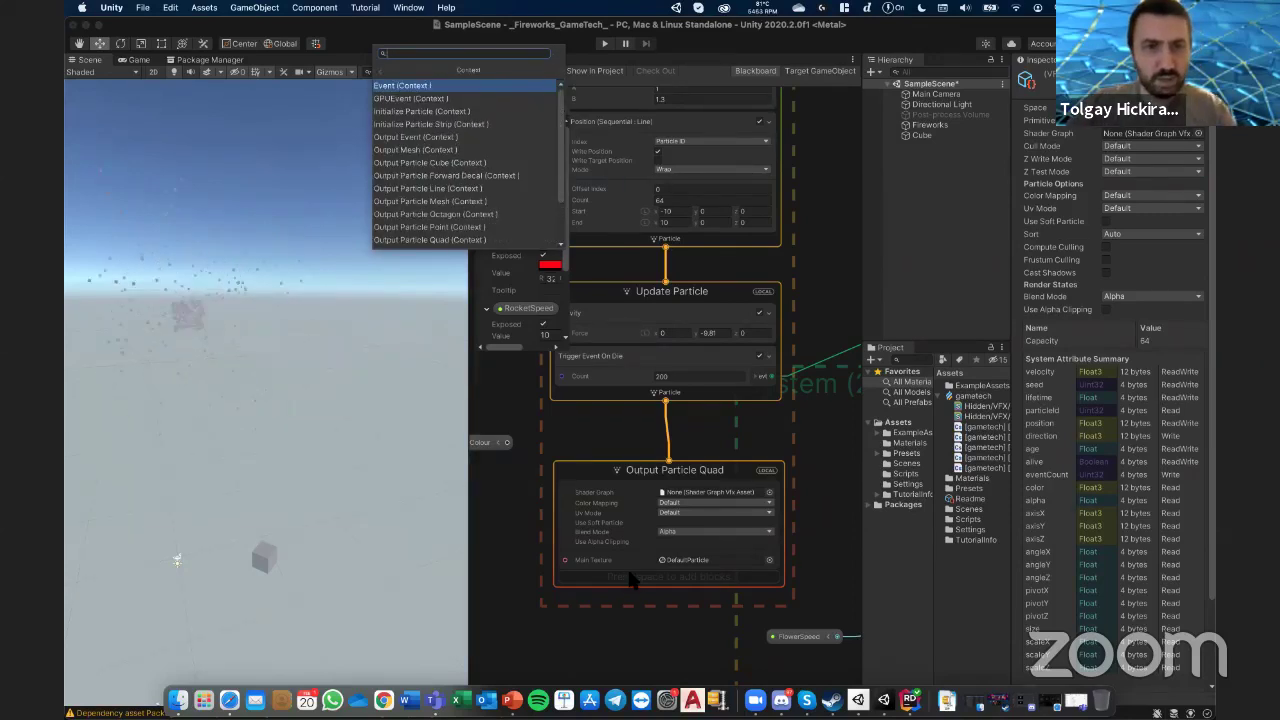
left_click(626, 588)
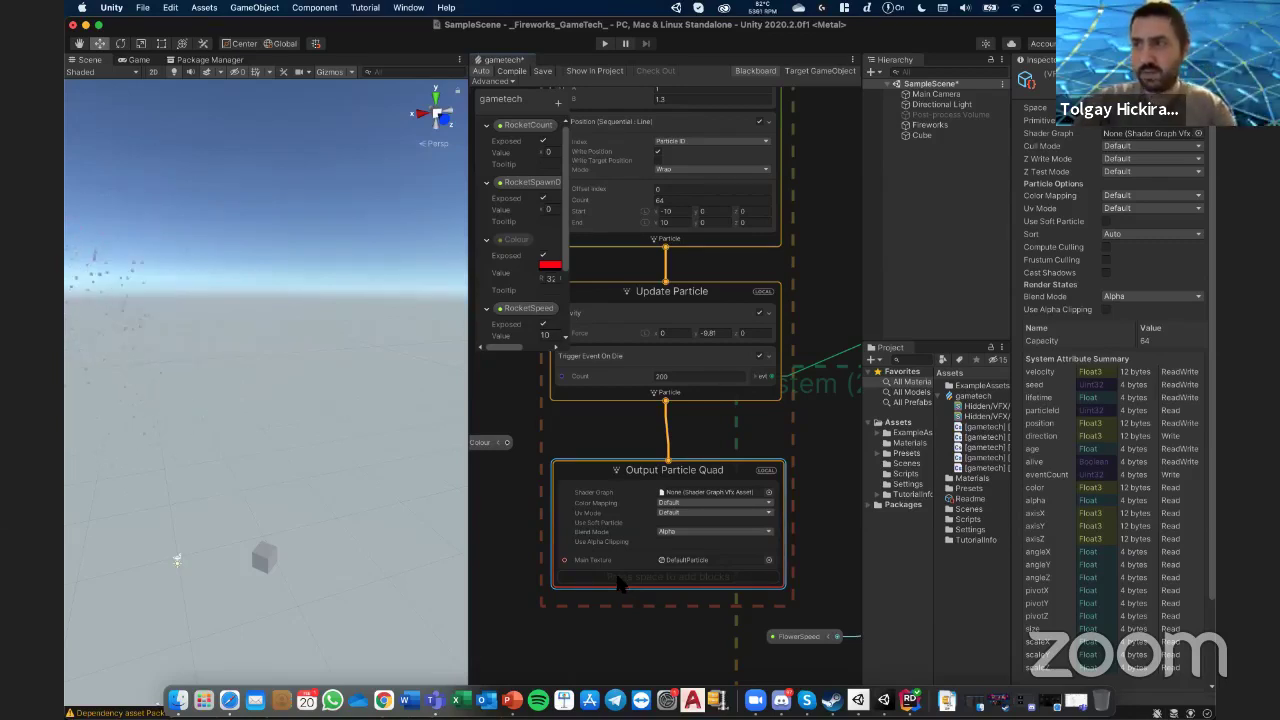
right_click(619, 585)
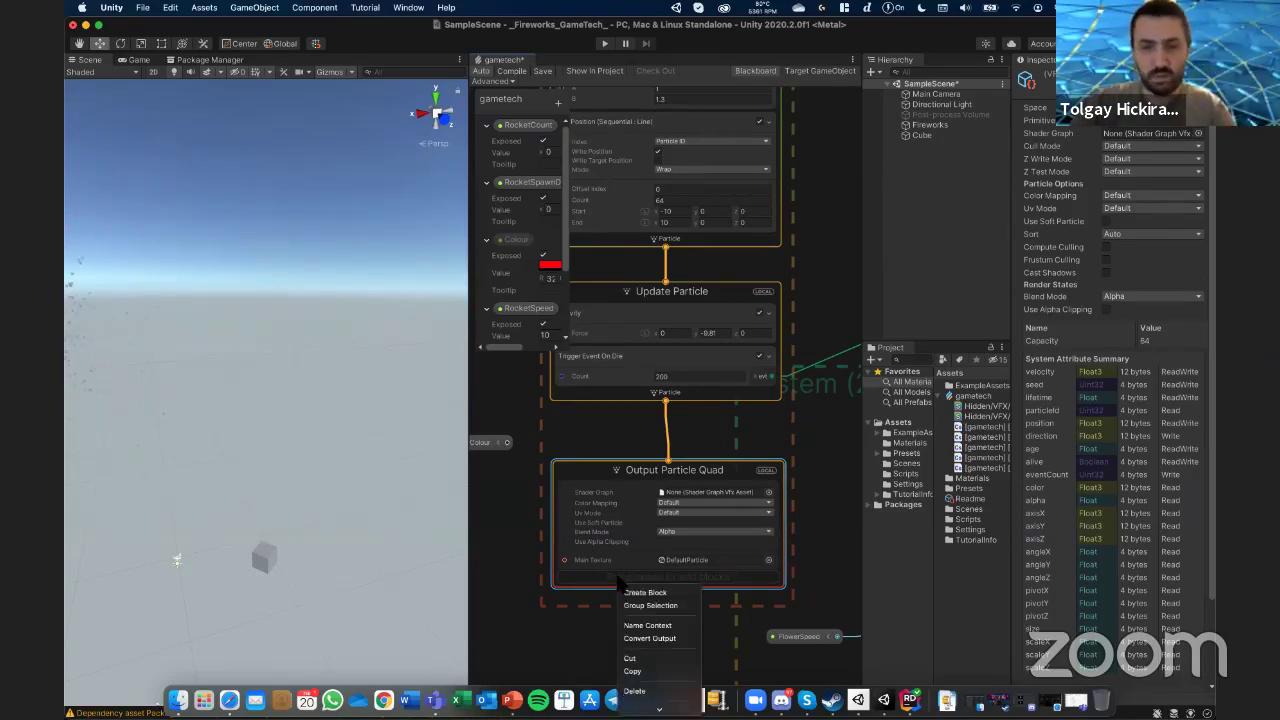
left_click(561, 621)
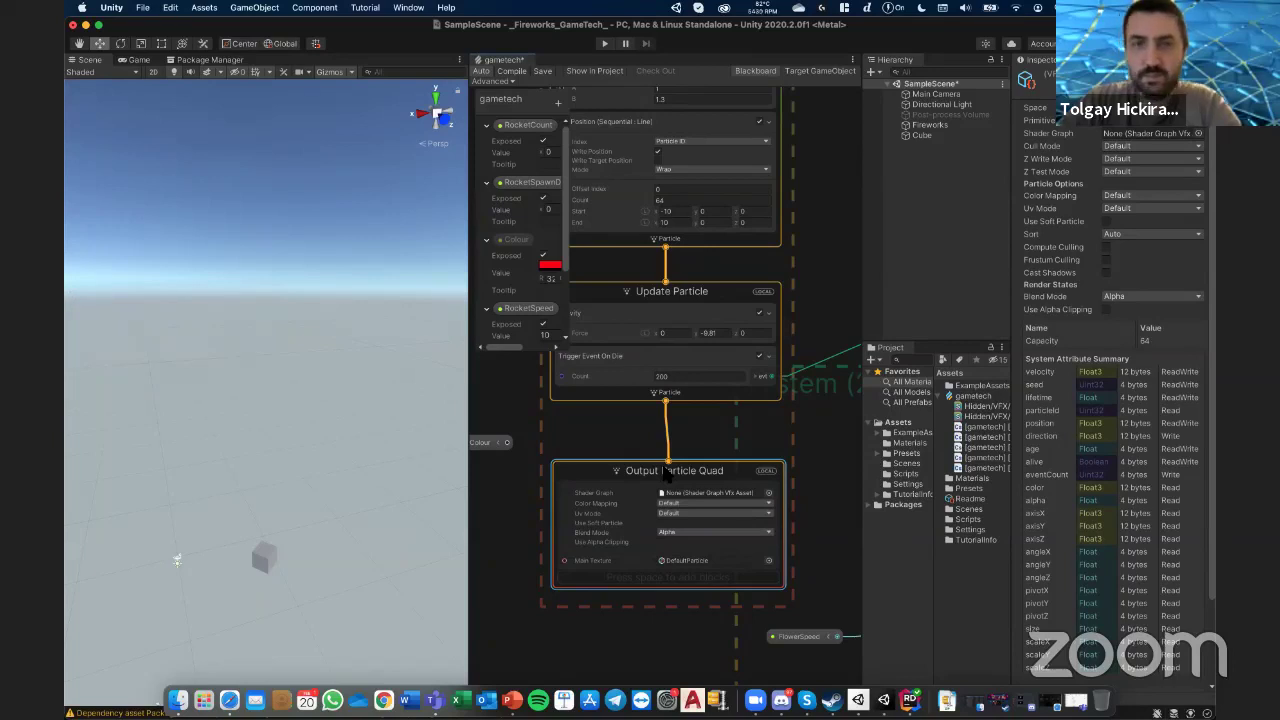
- Orbit the Scene view camera around the red fireworks beside the Cube
mouse_move(175, 360)
left_mouse_down("alt")
mouse_move(134, 347)
mouse_move(251, 401)
left_mouse_up("alt")
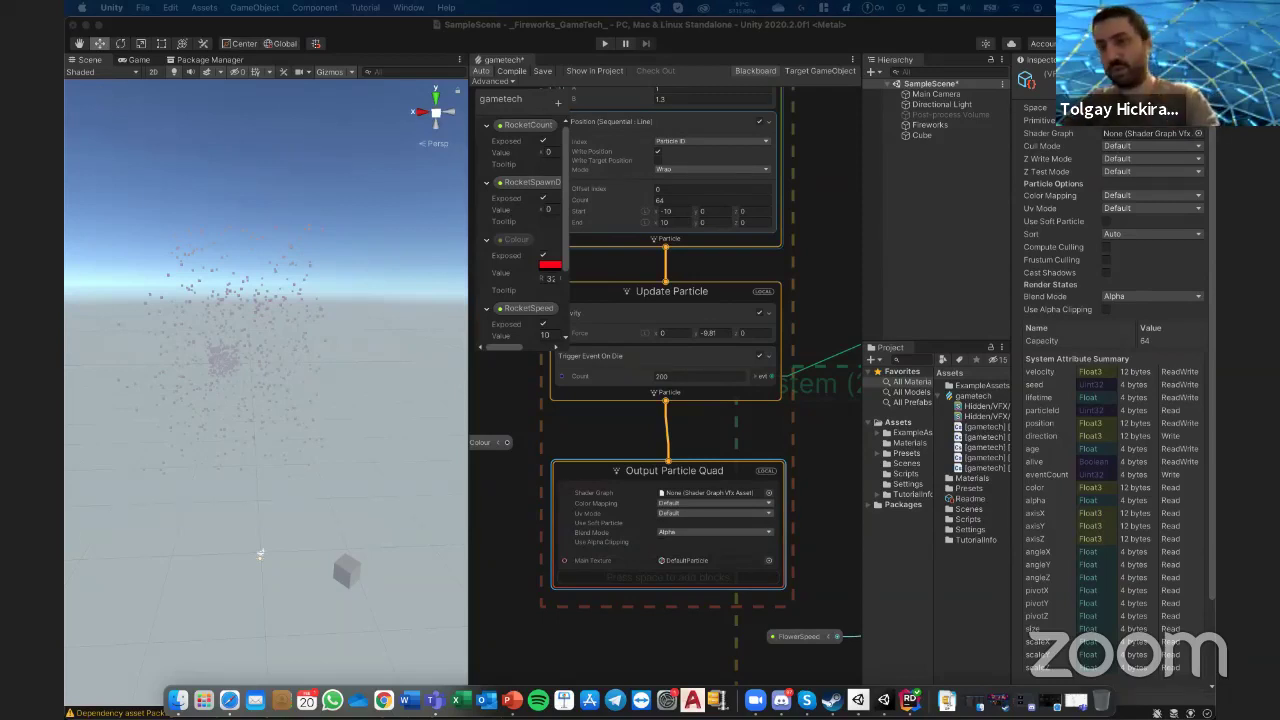
key("XF86AudioMute")
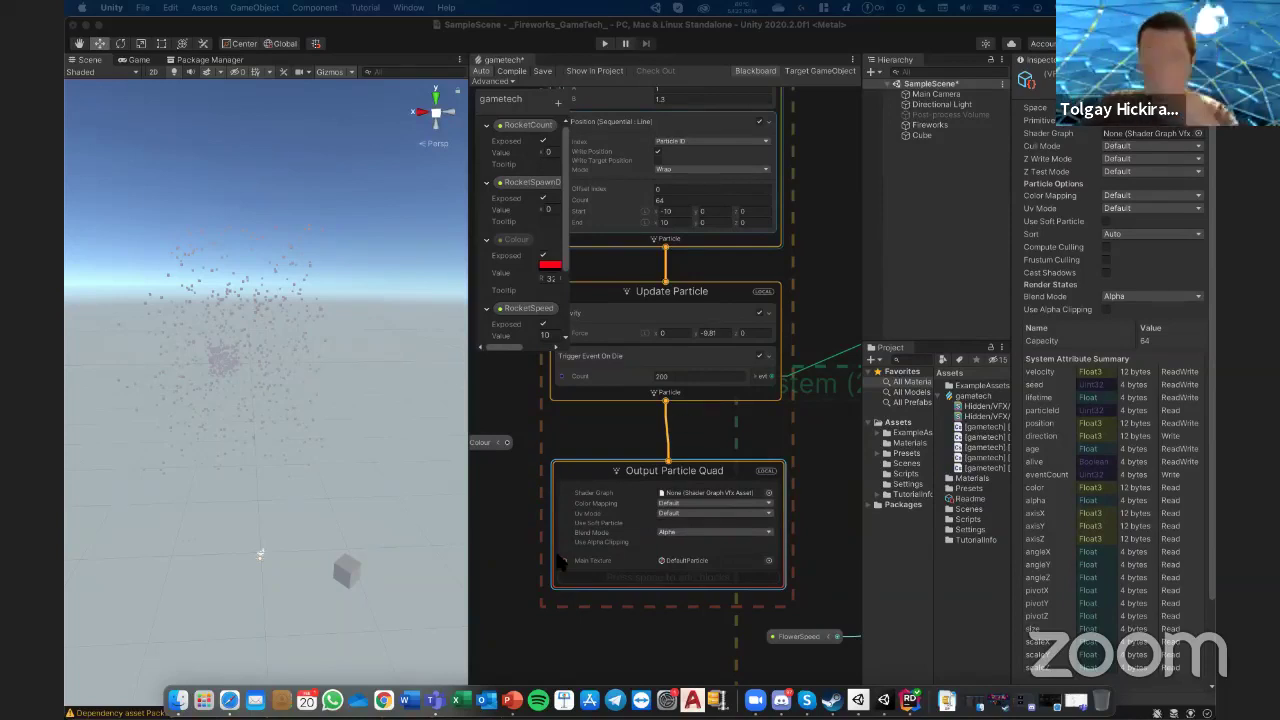
key("XF86AudioLowerVolume")
key("XF86AudioLowerVolume")
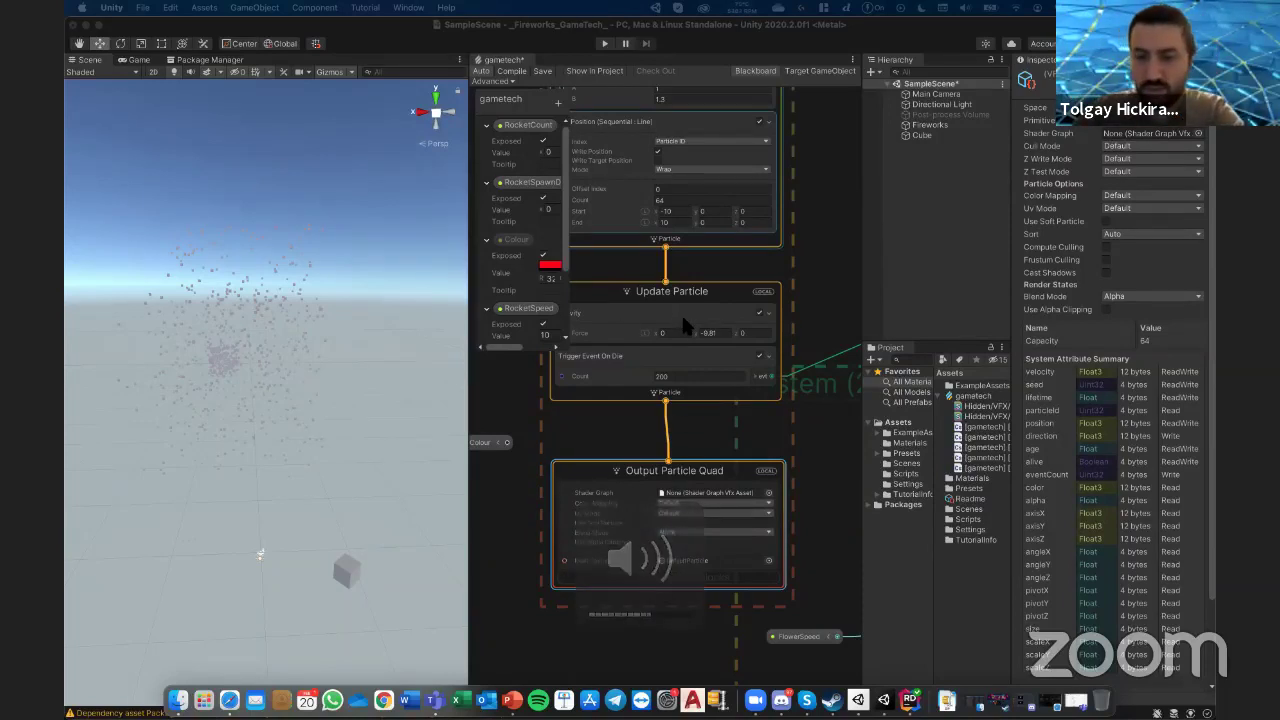
key("XF86AudioRaiseVolume")
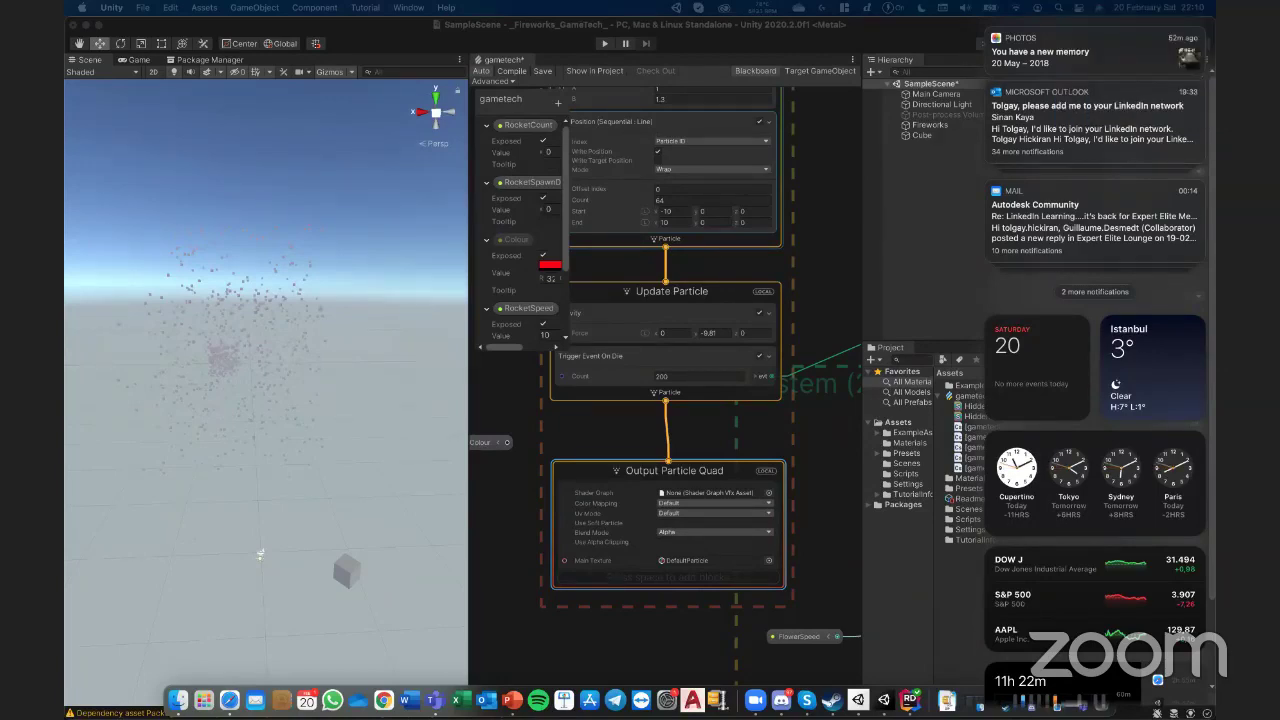
- Close Notification Center and pan the graph to centre the GPUEvent and Initialize Particle nodes
left_click(972, 470)
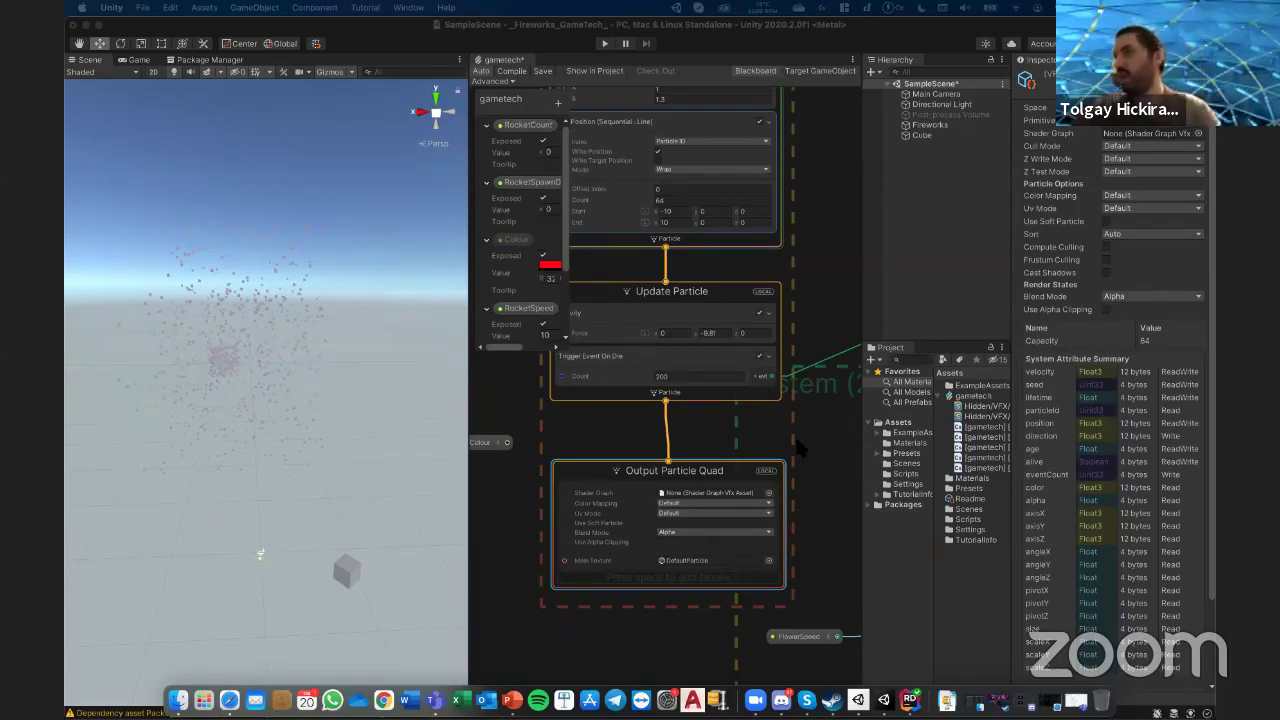
middle_click_drag(803, 442, 703, 402)
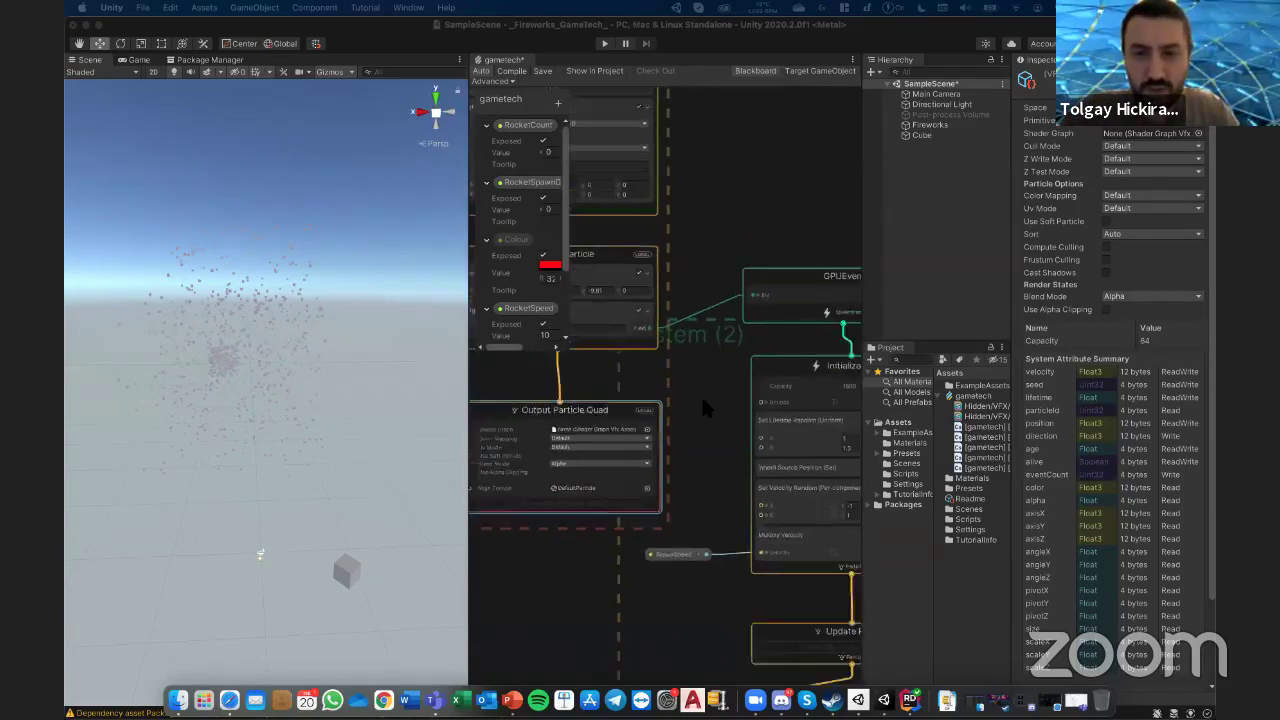
scroll(701, 400, "down", 3)
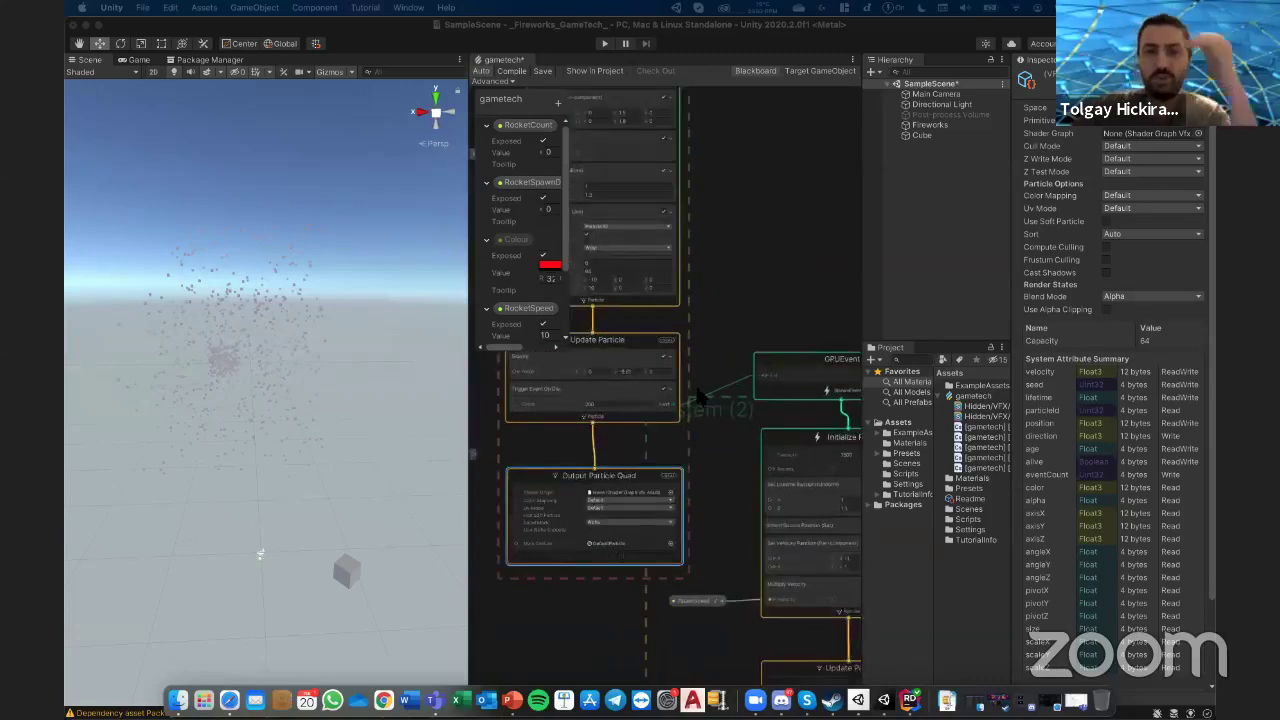
scroll(729, 430, "up", 5)
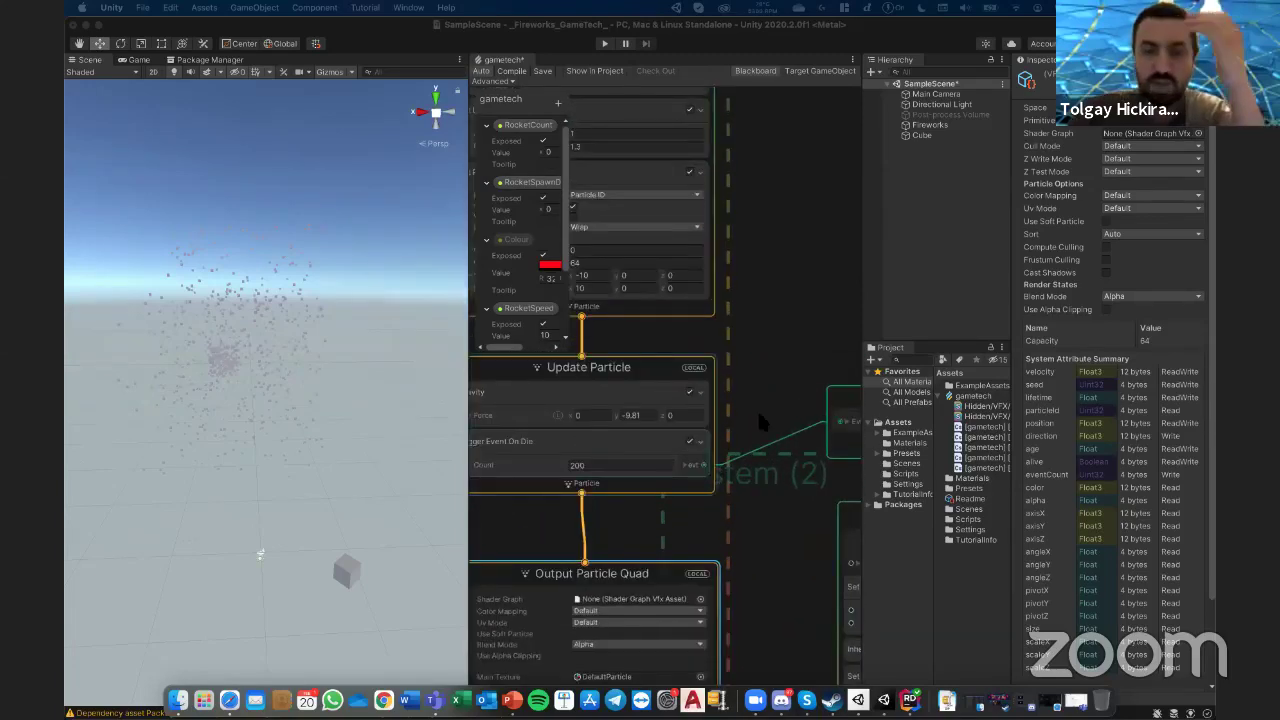
middle_click_drag(757, 408, 800, 407)
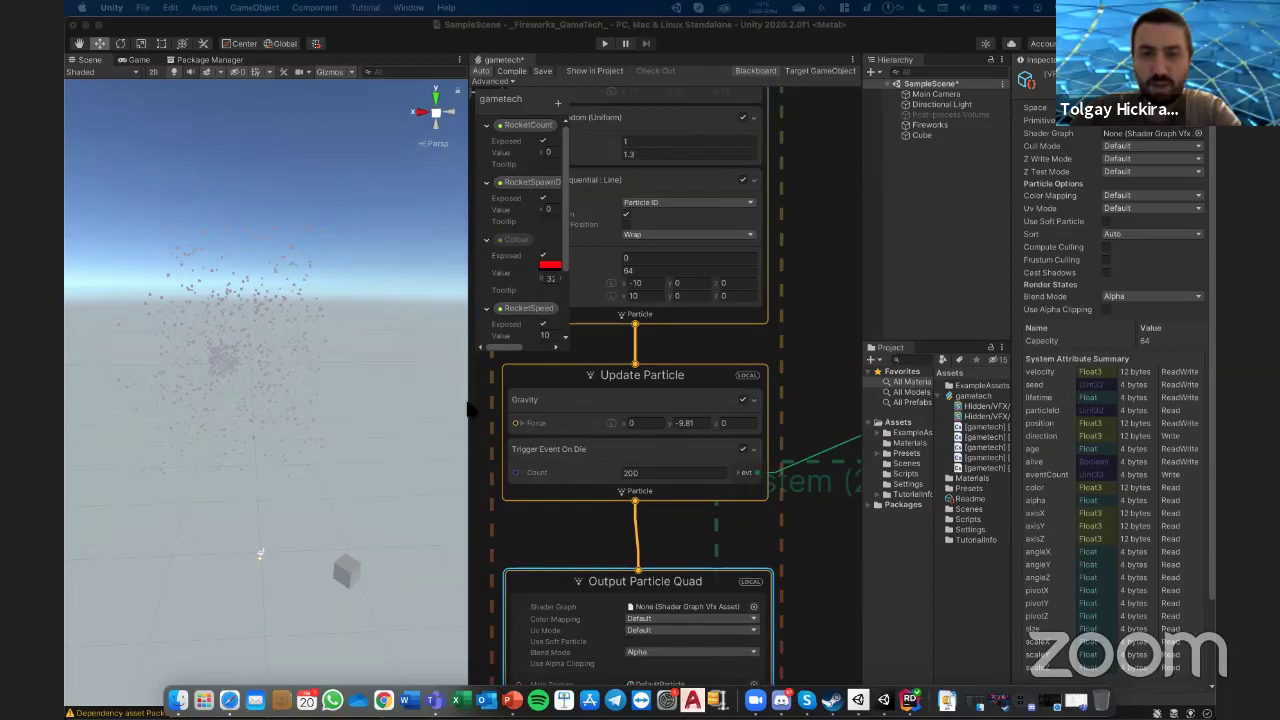
scroll(740, 470, "right", 10)
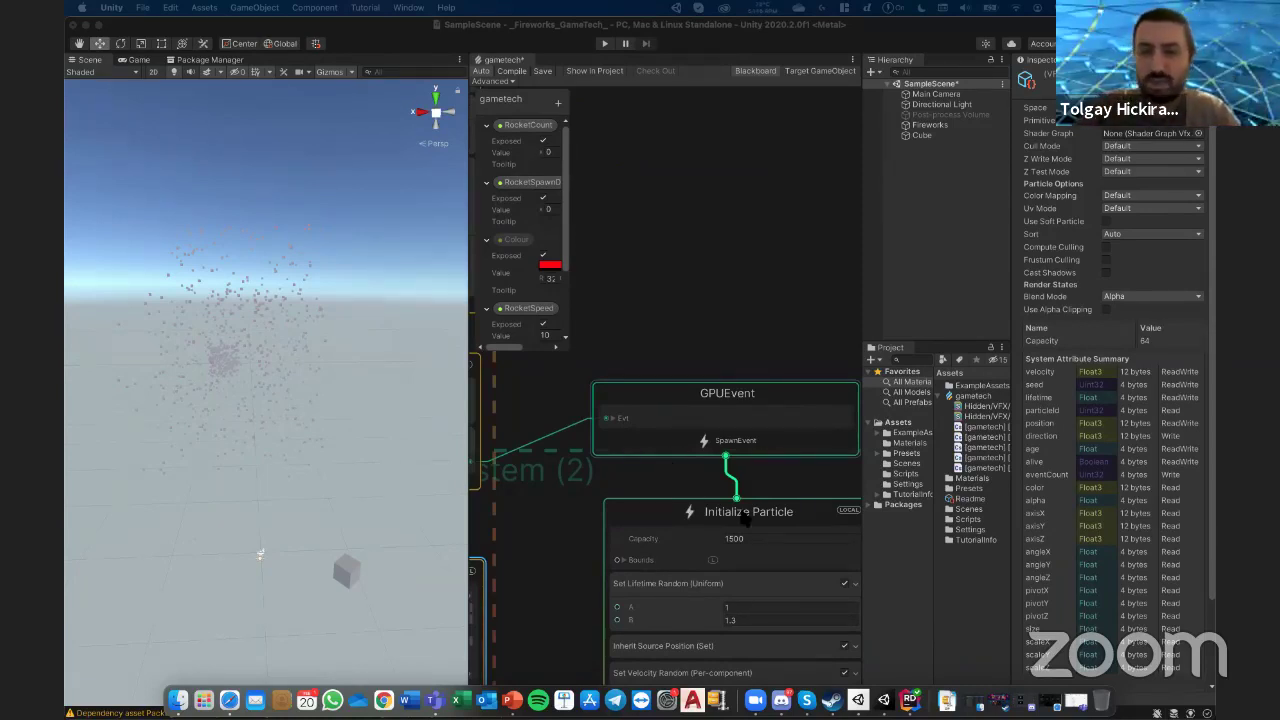
mouse_move(725, 478)
middle_mouse_down()
mouse_move(688, 433)
mouse_move(657, 423)
middle_mouse_up()
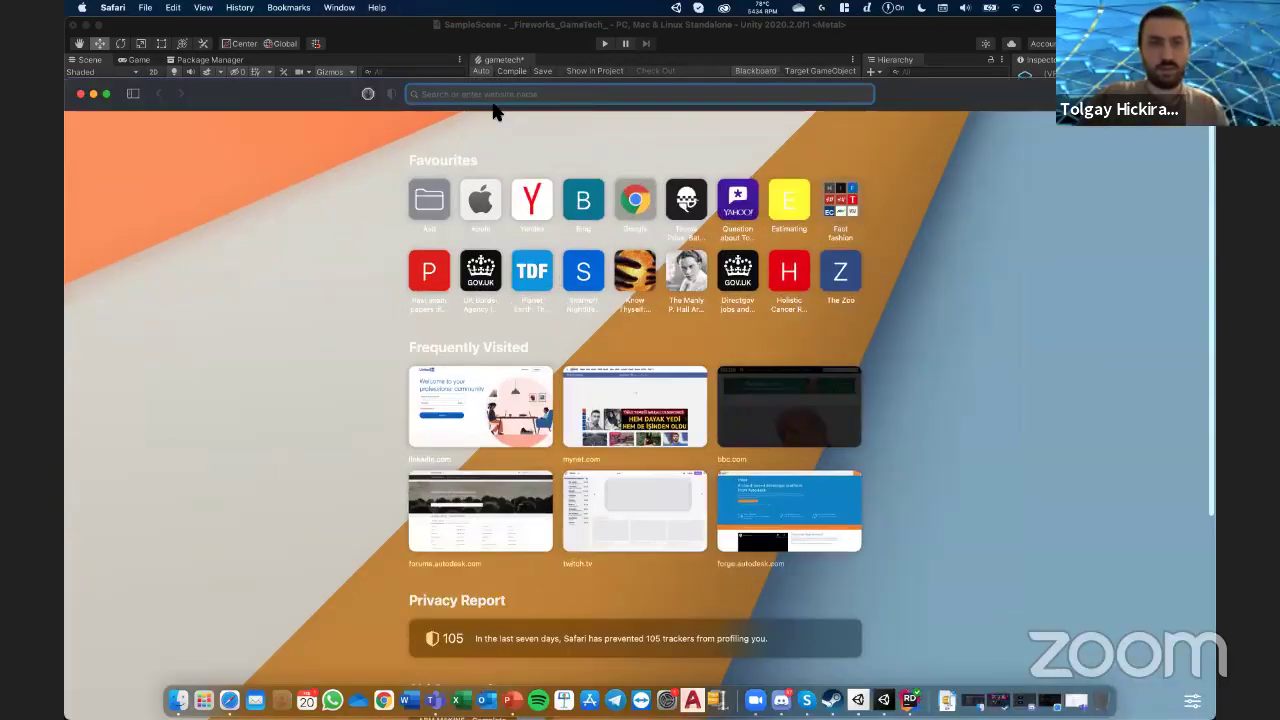
- Search the web for 'unity multiplay' and open Unity's Multiplayer Services page
type("unity ")
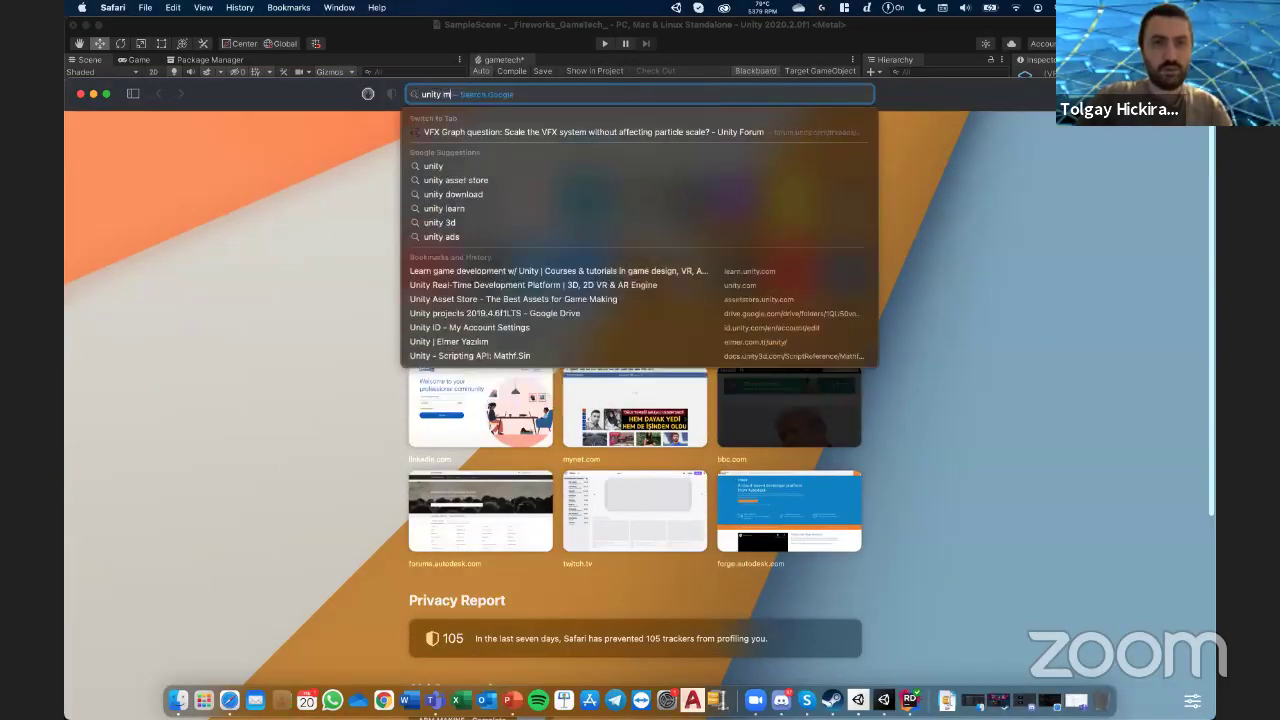
type("multiplay")
key("Return")
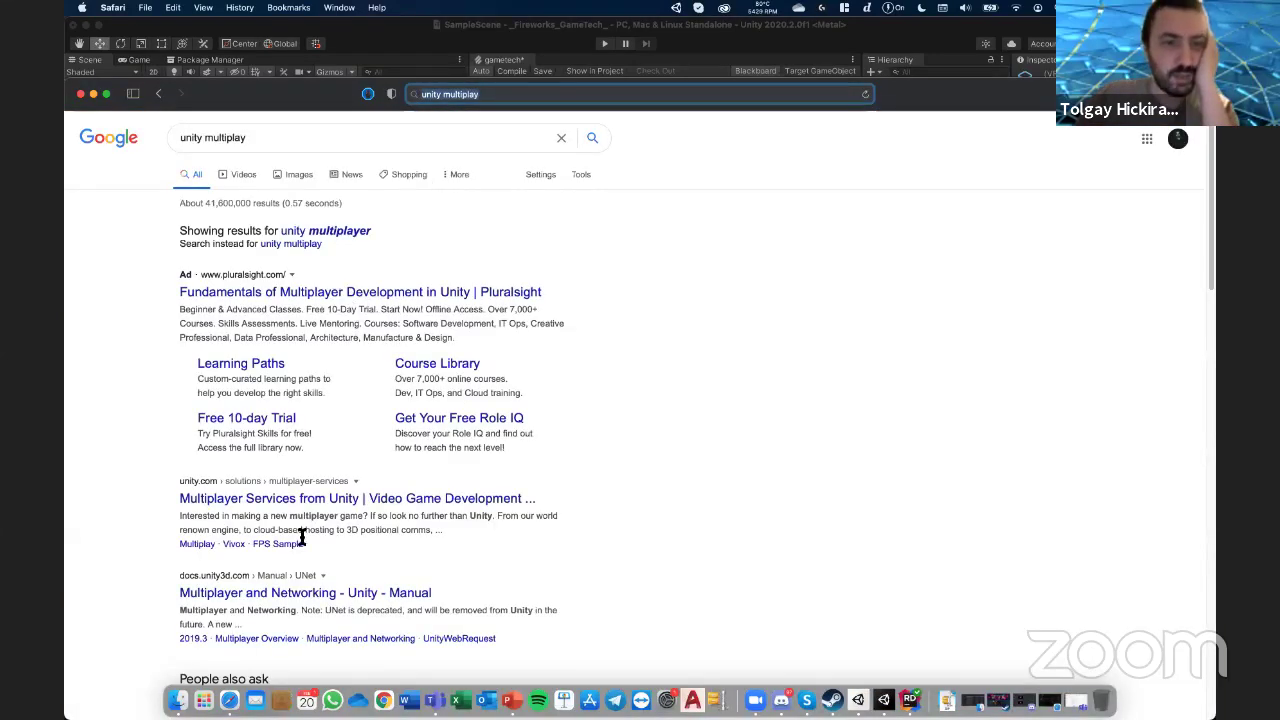
left_click(331, 500)
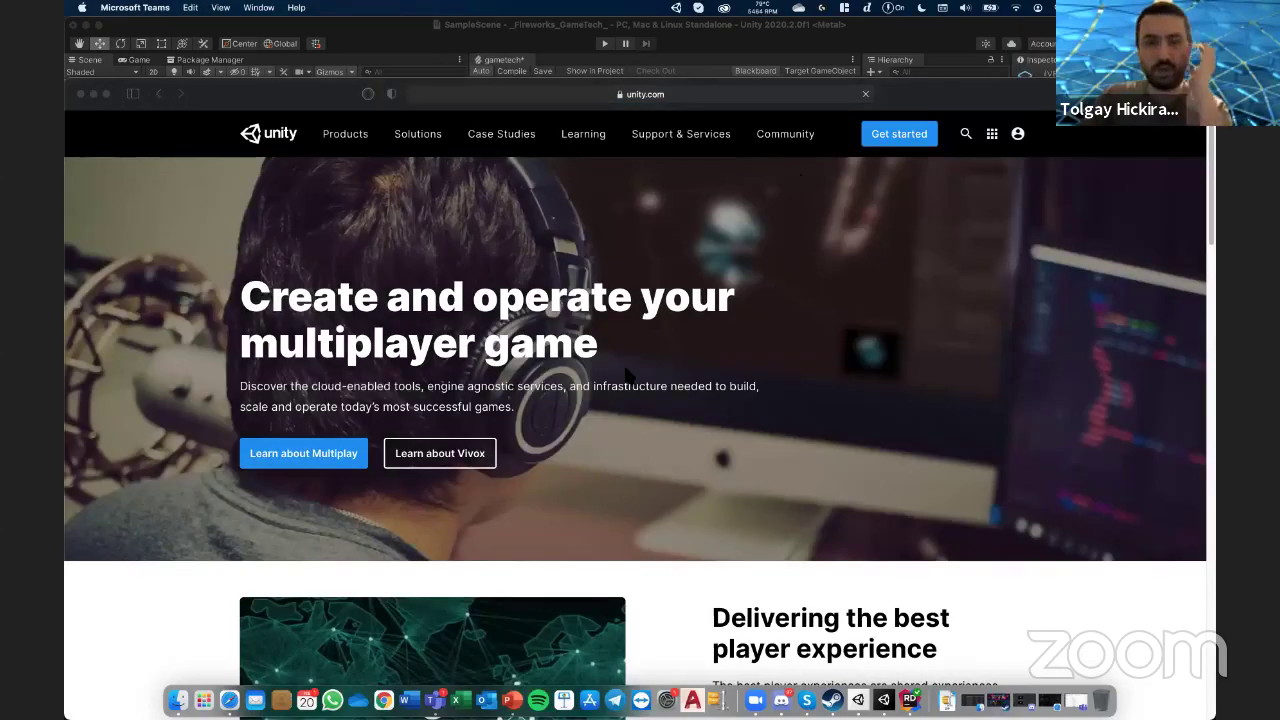
scroll(642, 368, "down", 5)
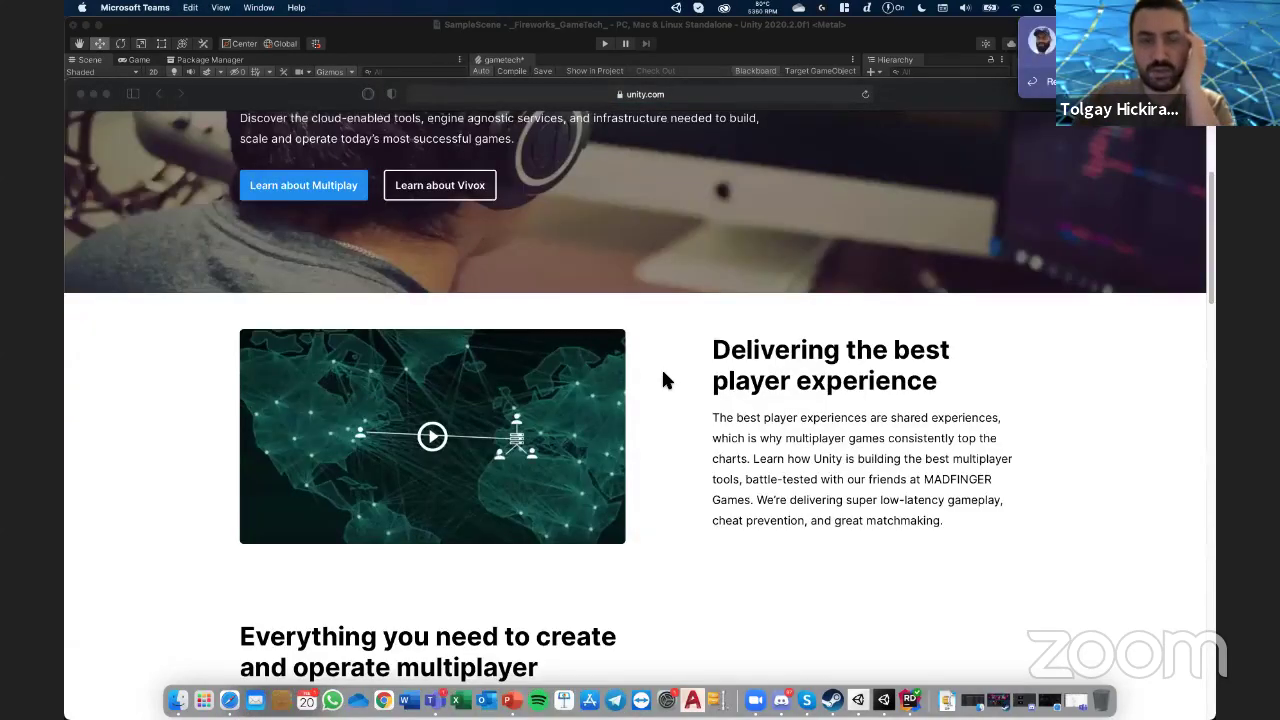
scroll(663, 372, "down", 2)
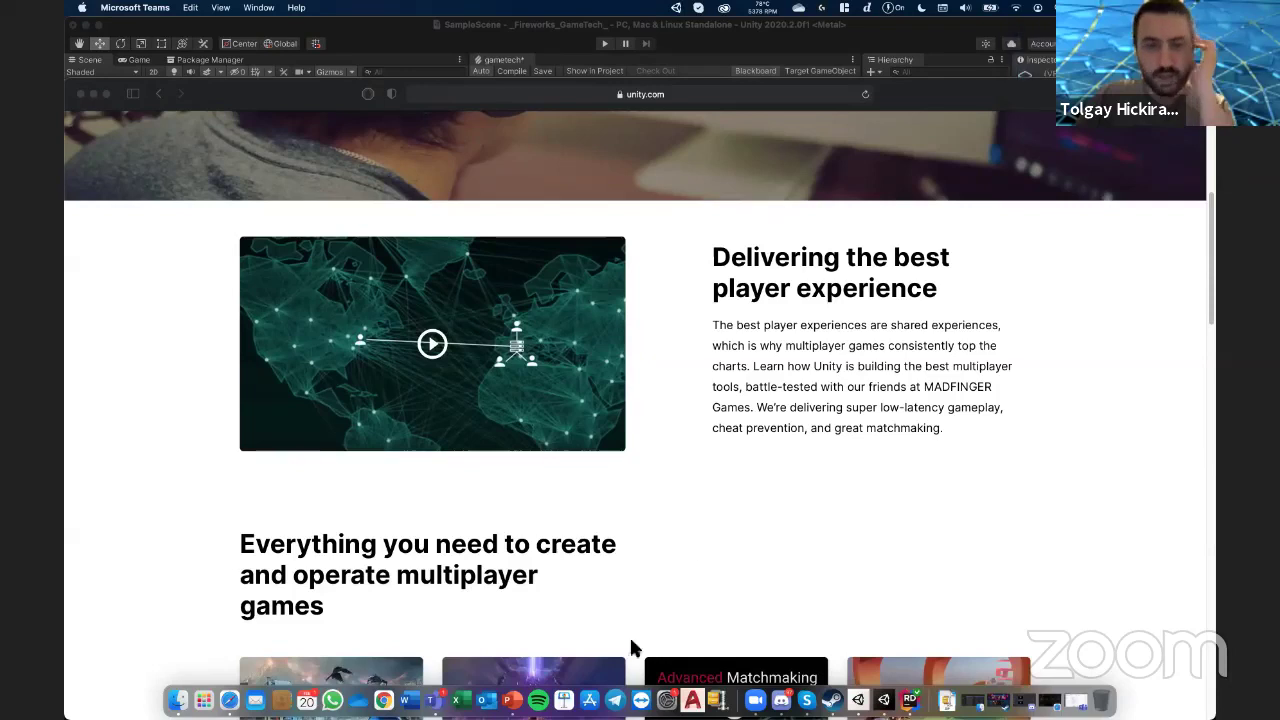
- Quit Microsoft Teams from the dock and scroll down to the page's Learn more talks
right_click(432, 700)
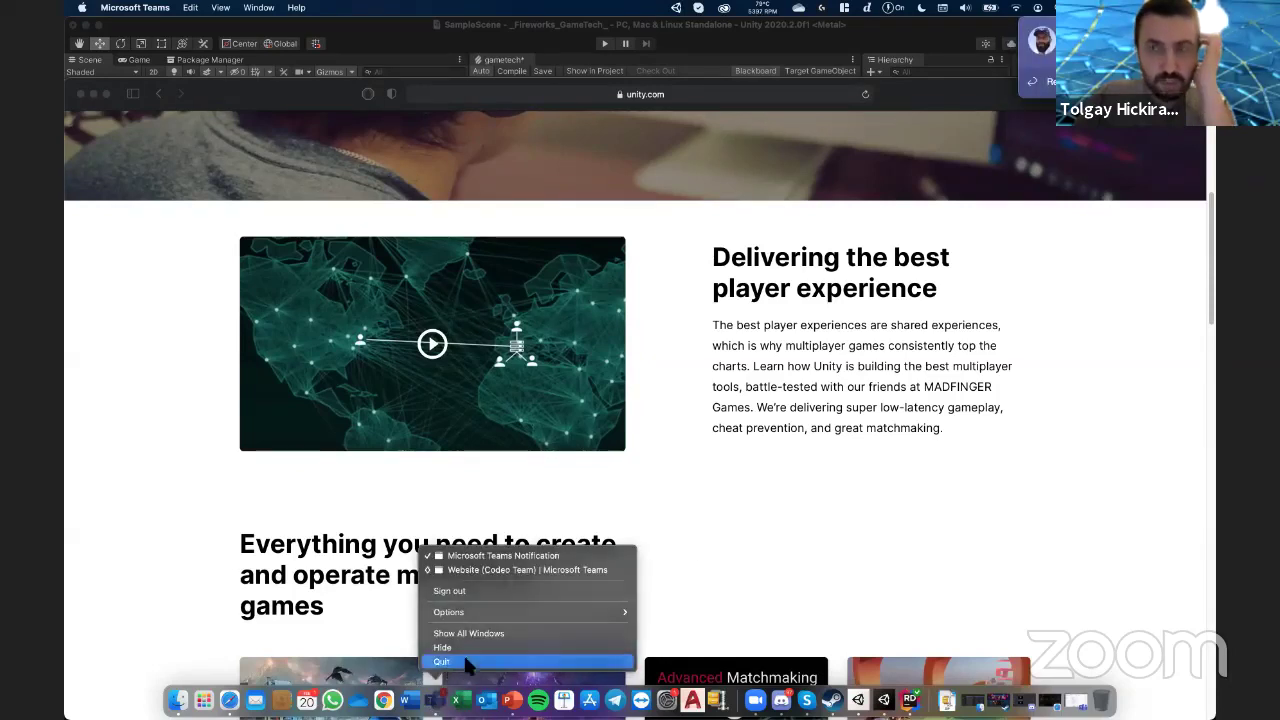
left_click(465, 662)
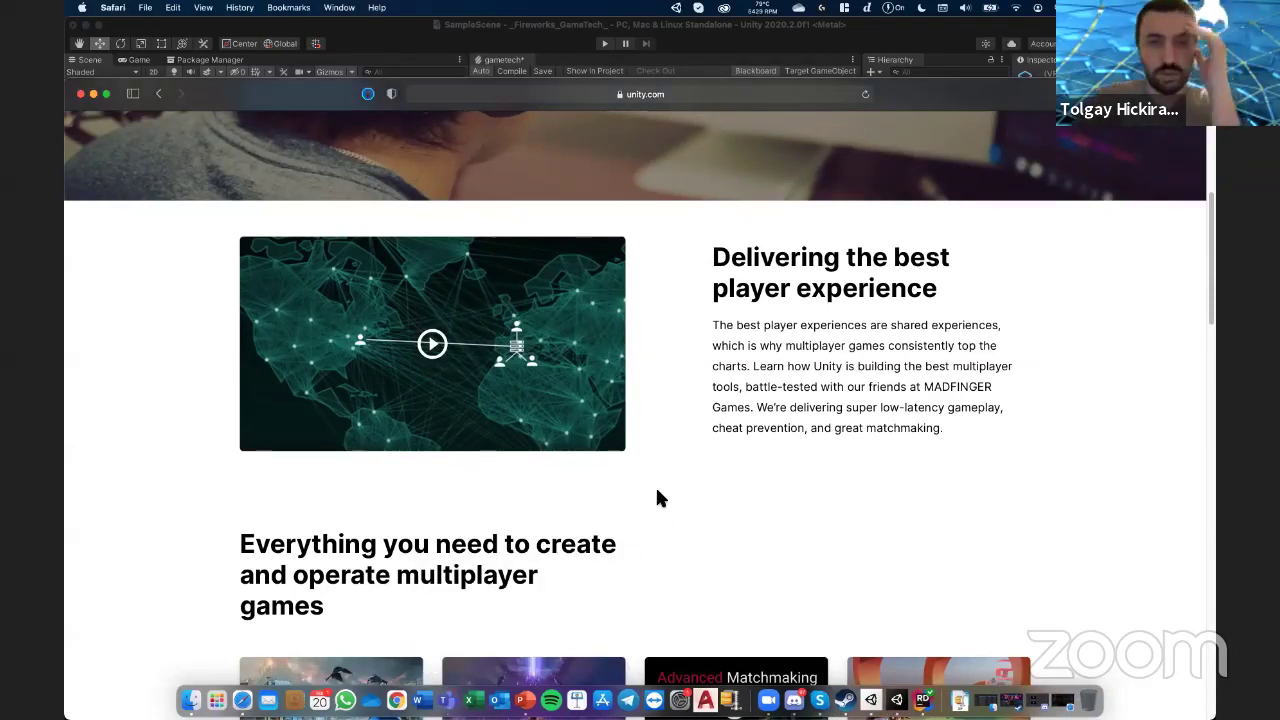
scroll(657, 491, "down", 3)
scroll(659, 491, "down", 2)
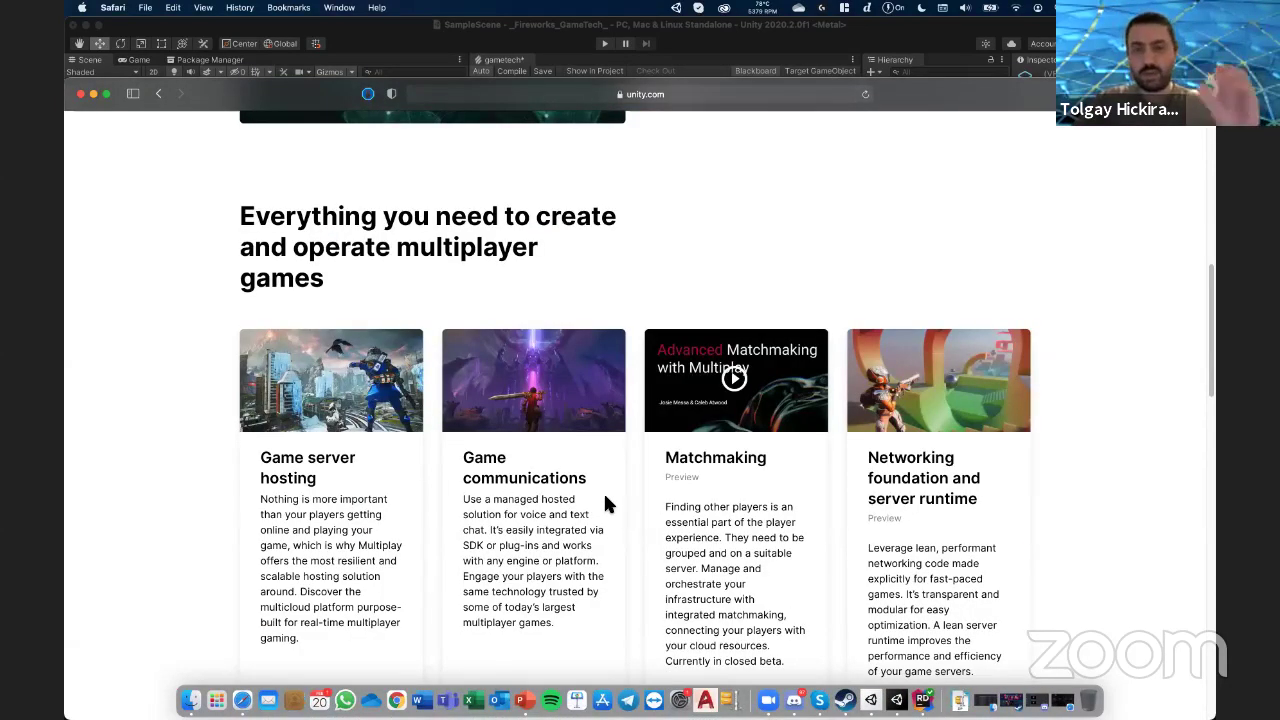
scroll(605, 500, "down", 1)
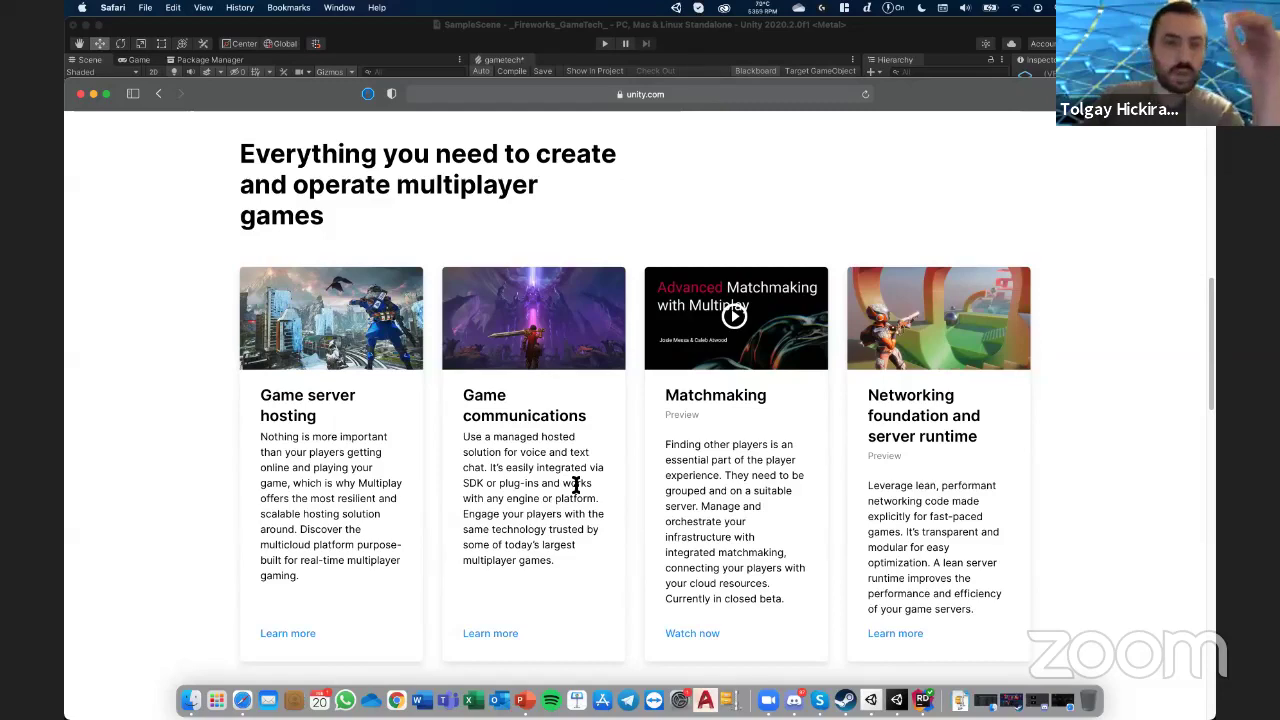
scroll(573, 475, "down", 2)
scroll(593, 491, "down", 5)
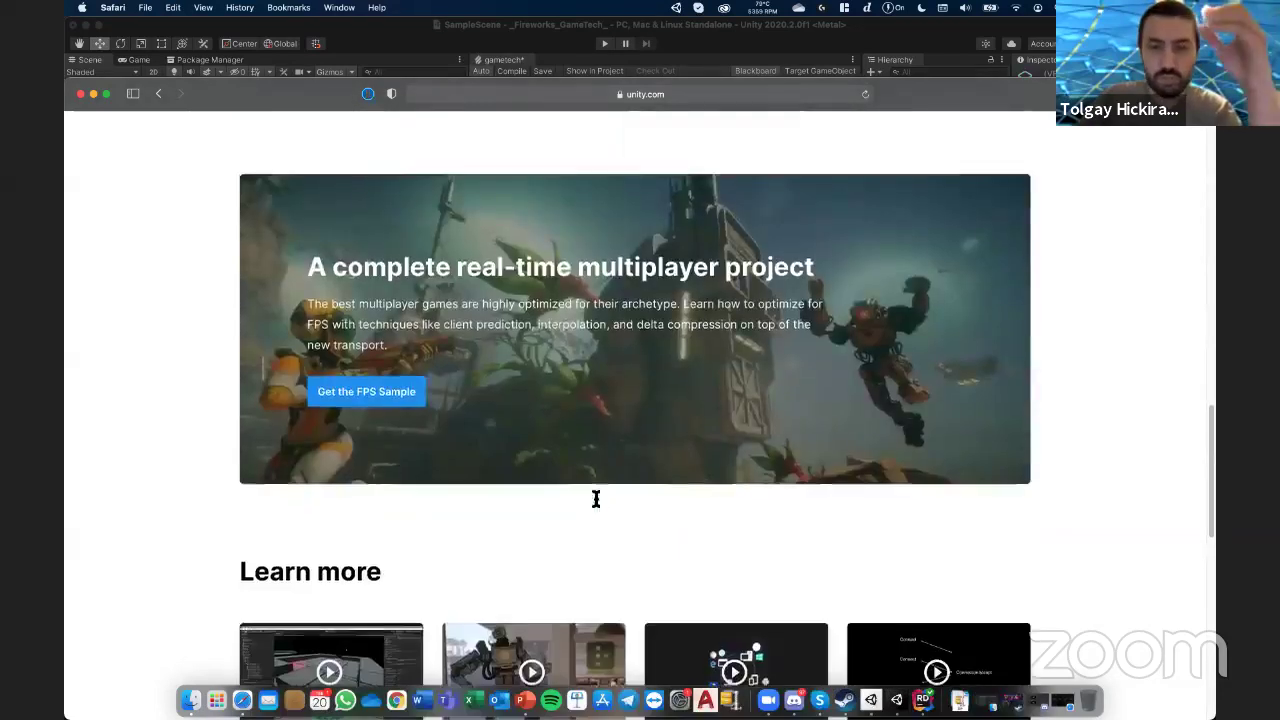
scroll(595, 499, "down", 1)
scroll(595, 499, "down", 2)
scroll(596, 505, "down", 2)
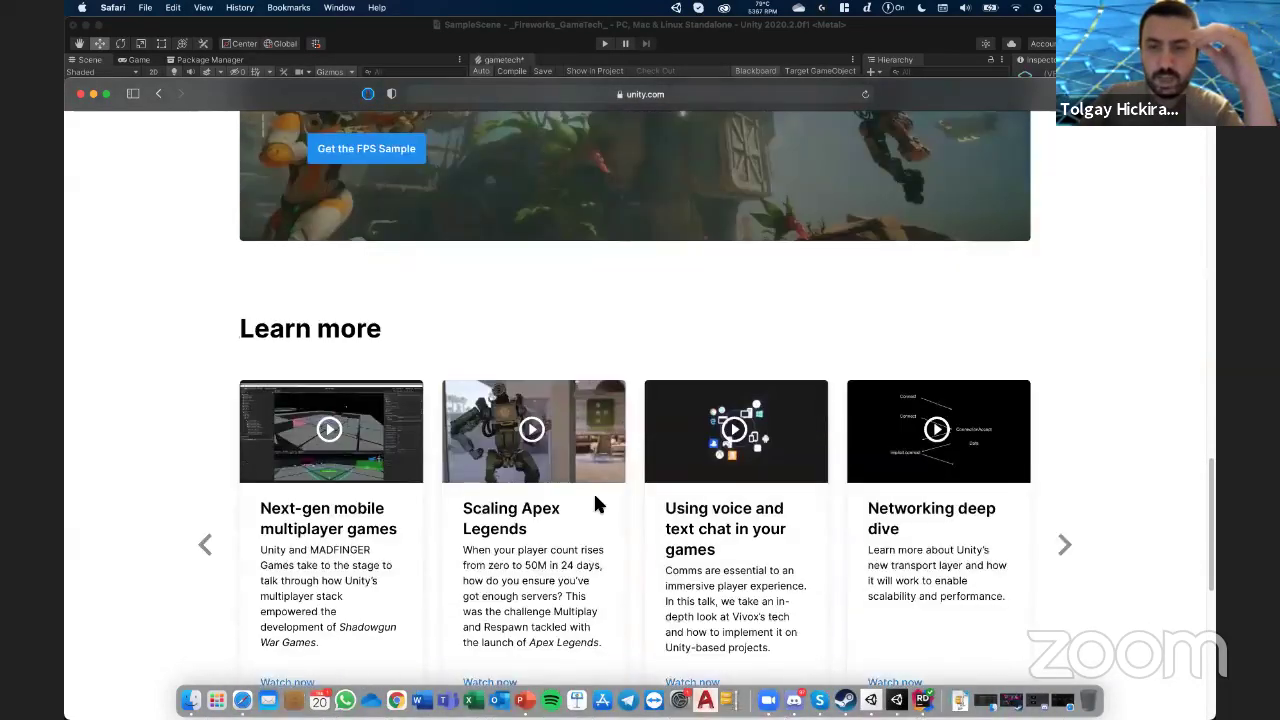
scroll(595, 502, "down", 2)
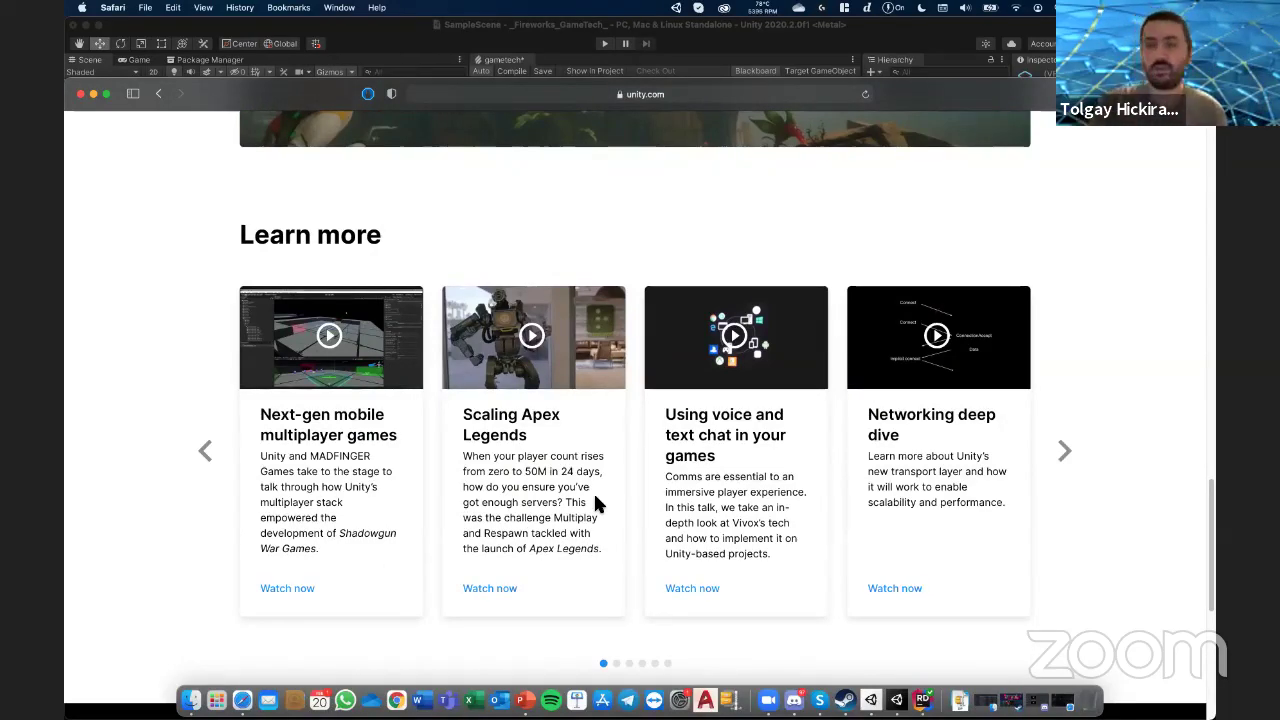
- Search 'photon network' and open the Photon Unity Networking result
left_click(591, 95)
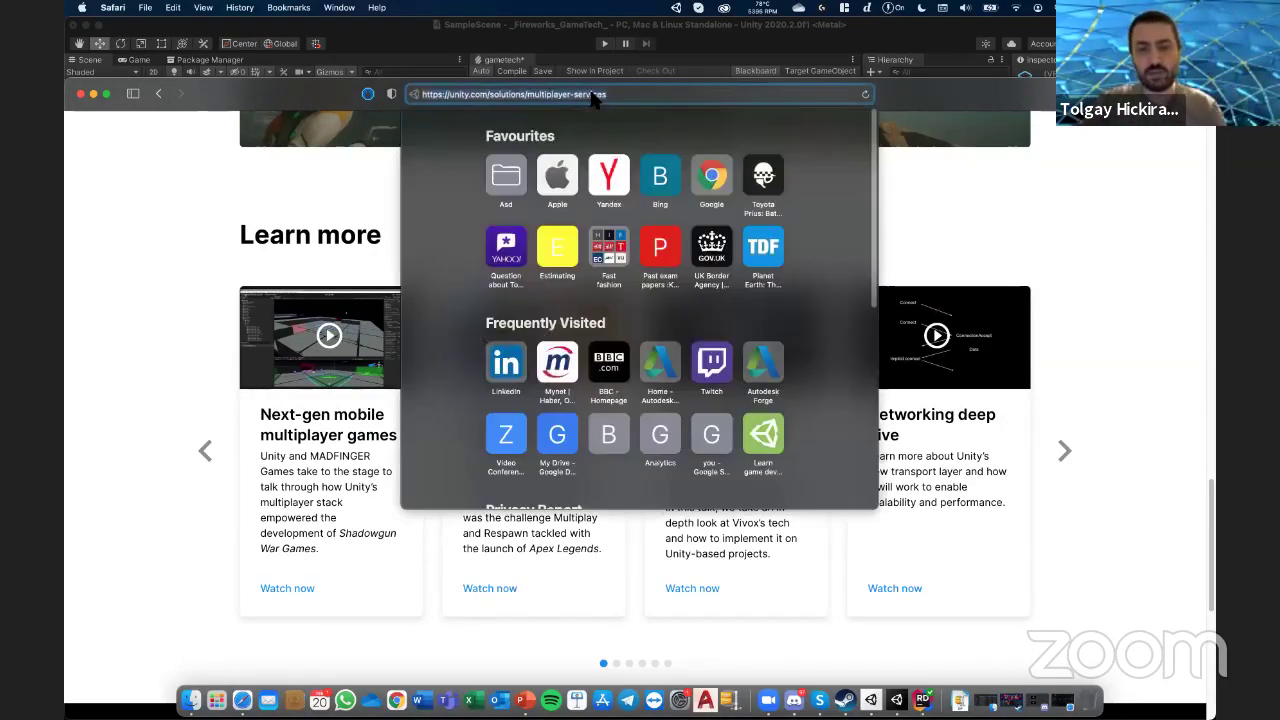
type("photon")
type(" network")
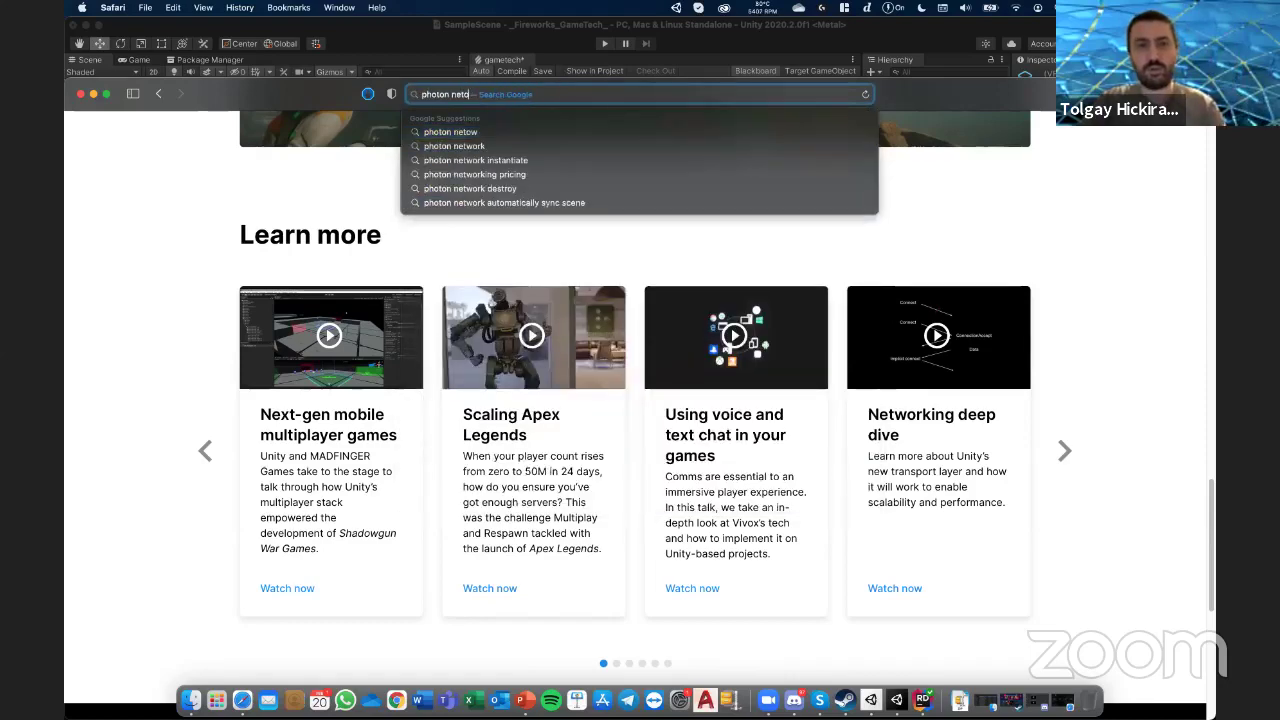
key("Return")
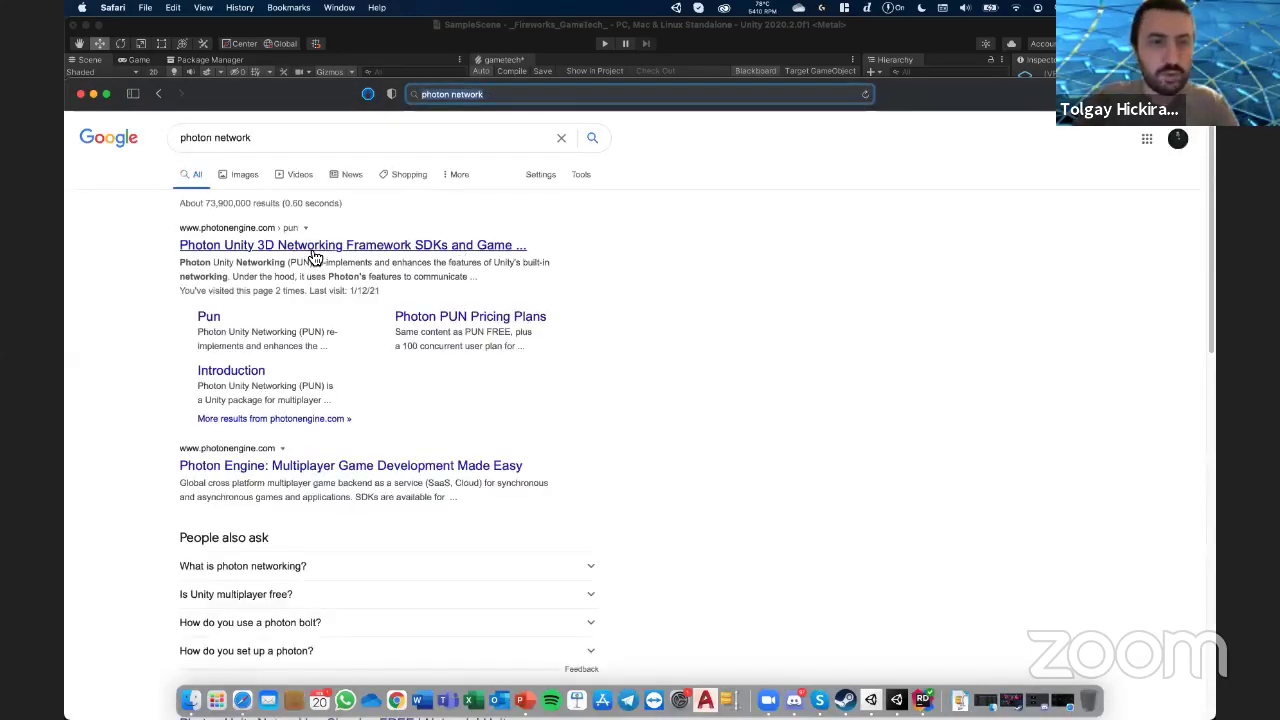
left_click(313, 250)
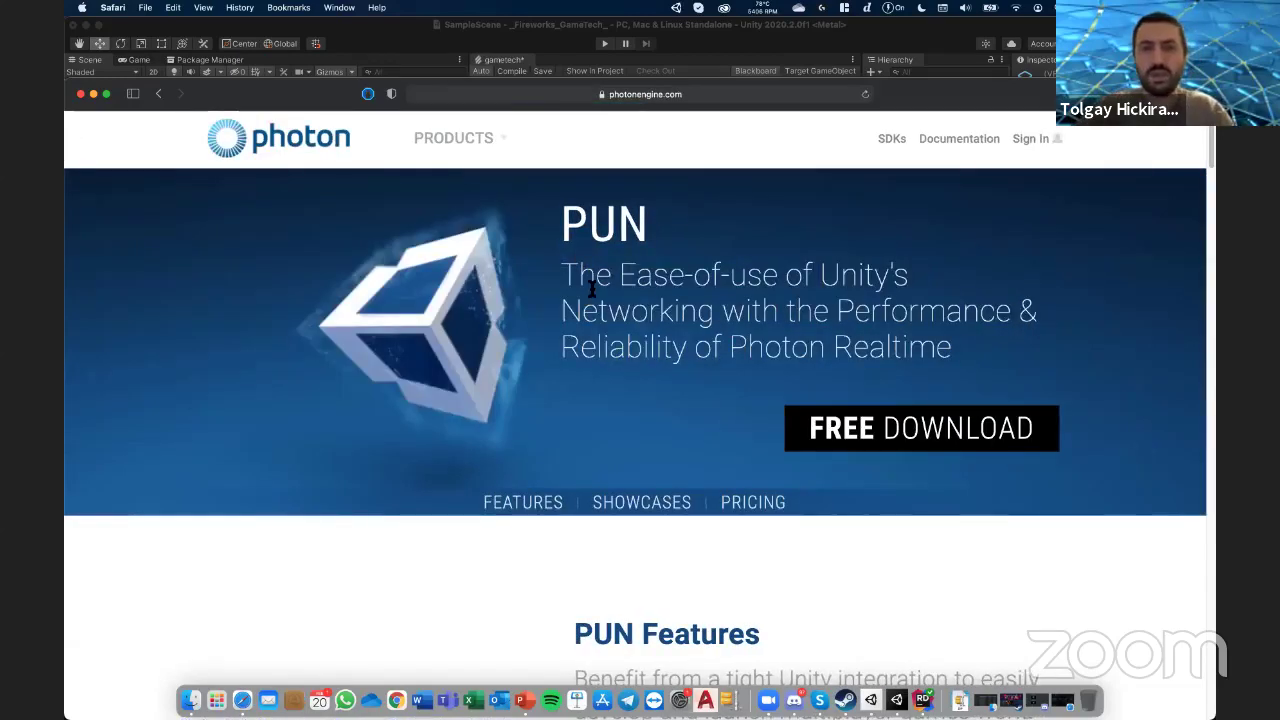
- Jump to the PUN pricing section and highlight the PUN PLUS description
left_click(740, 500)
scroll(727, 491, "down", 5)
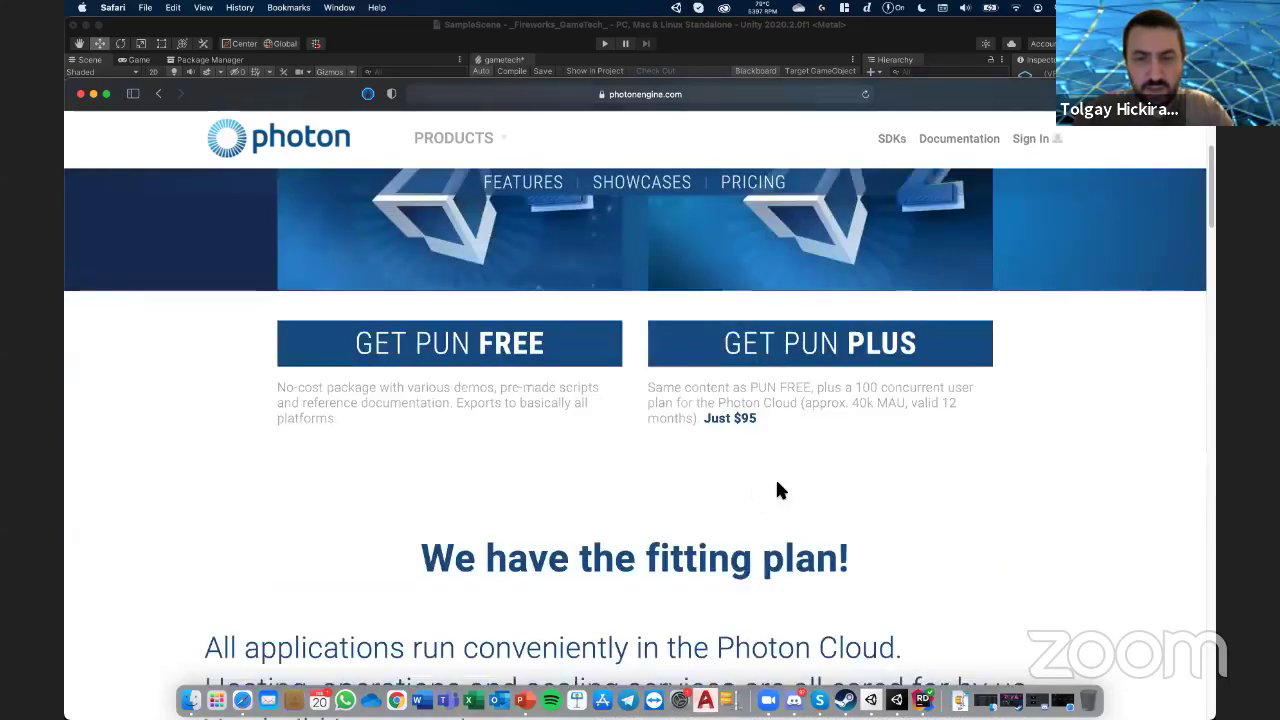
scroll(777, 491, "up", 4)
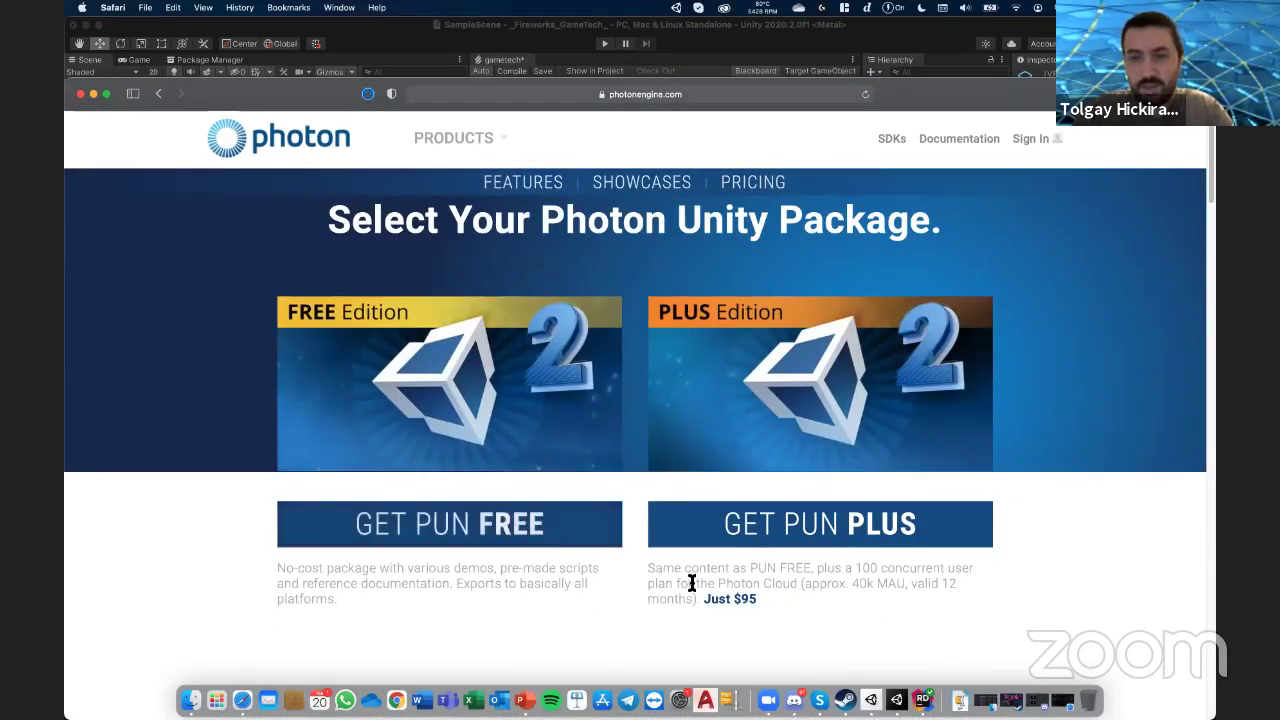
left_click_drag(818, 575, 885, 595)
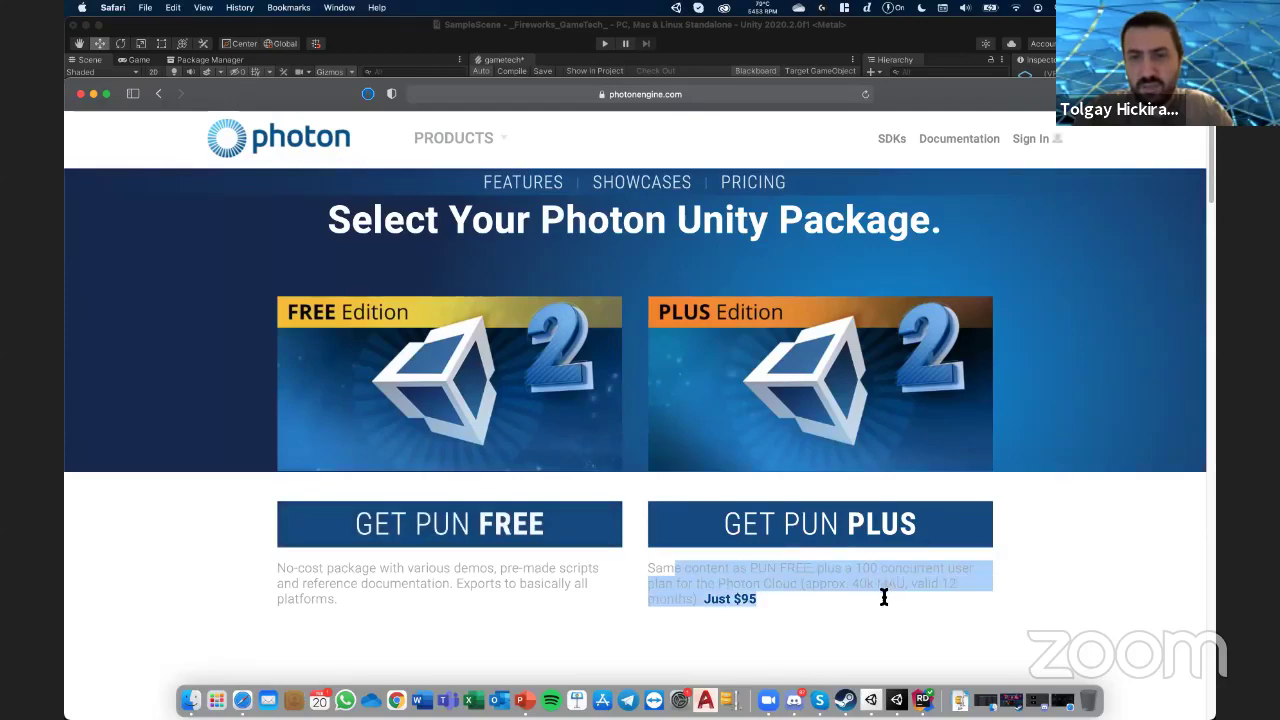
left_click(791, 603)
scroll(799, 560, "down", 5)
scroll(795, 510, "up", 3)
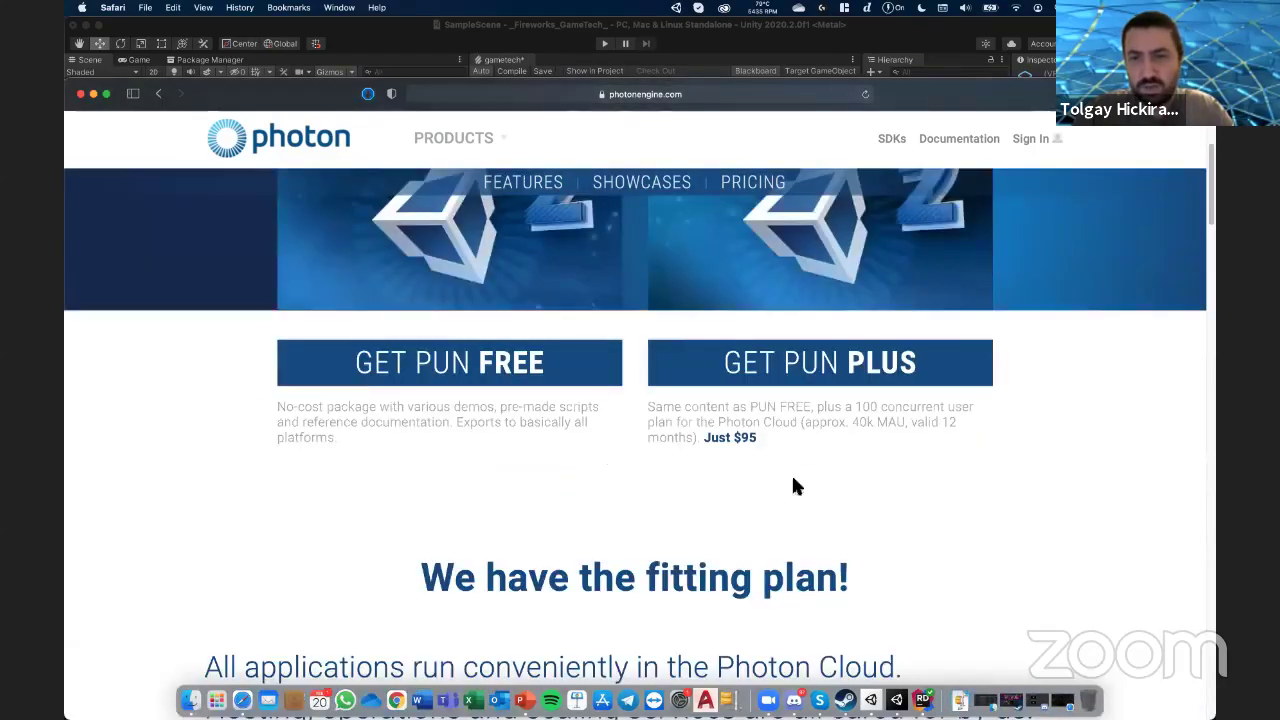
- Scroll to the Photon Public Cloud plans and highlight the free 20 CCU tier
left_click_drag(757, 440, 666, 406)
scroll(723, 472, "down", 3)
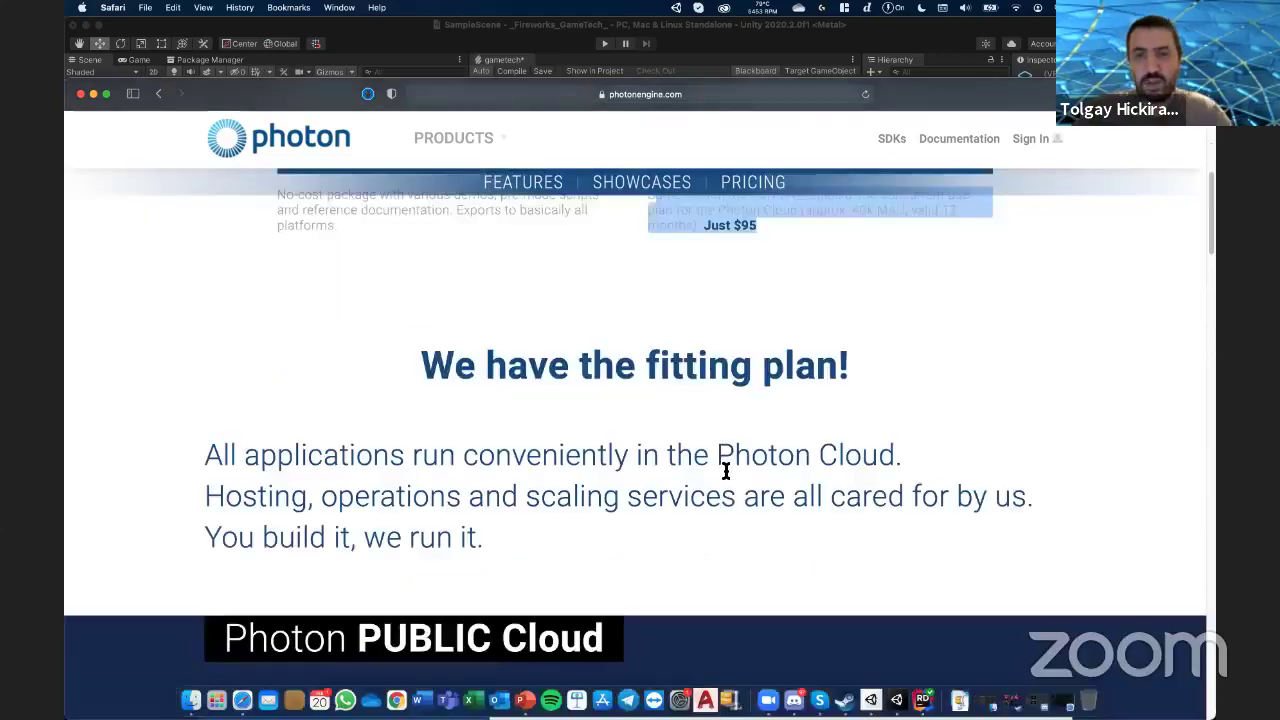
scroll(745, 482, "down", 3)
scroll(745, 483, "down", 5)
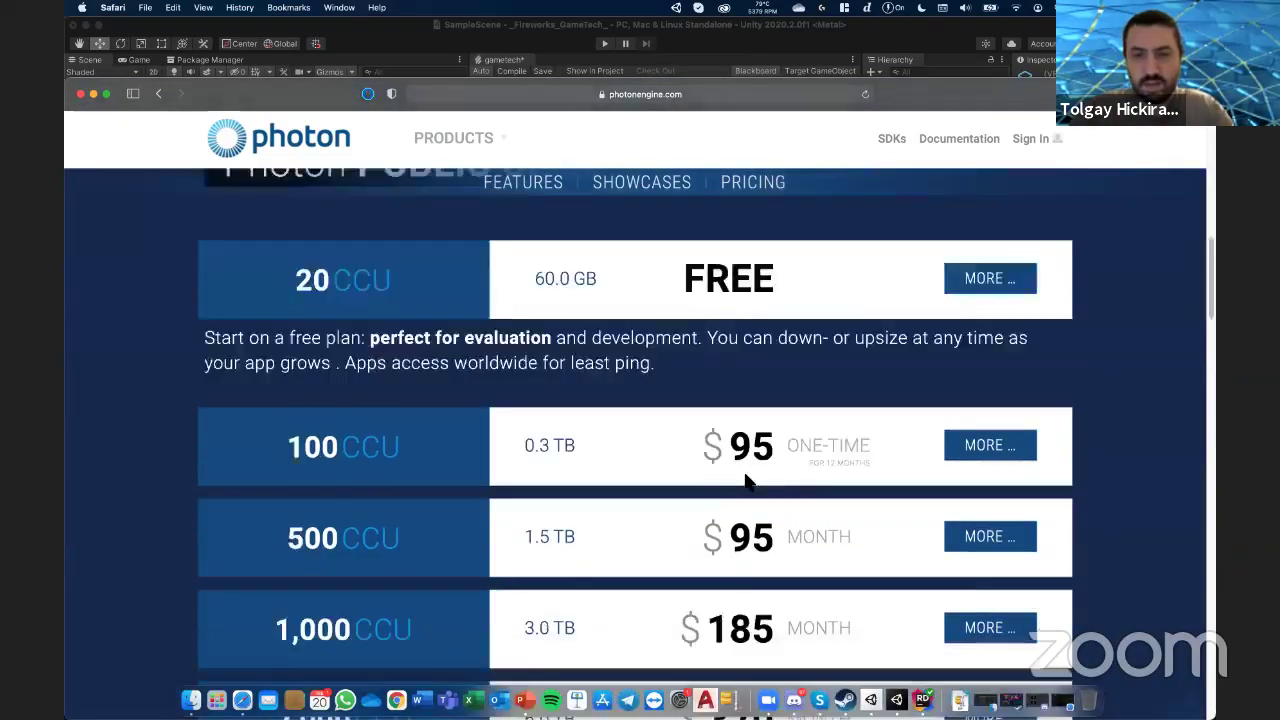
scroll(894, 369, "up", 3)
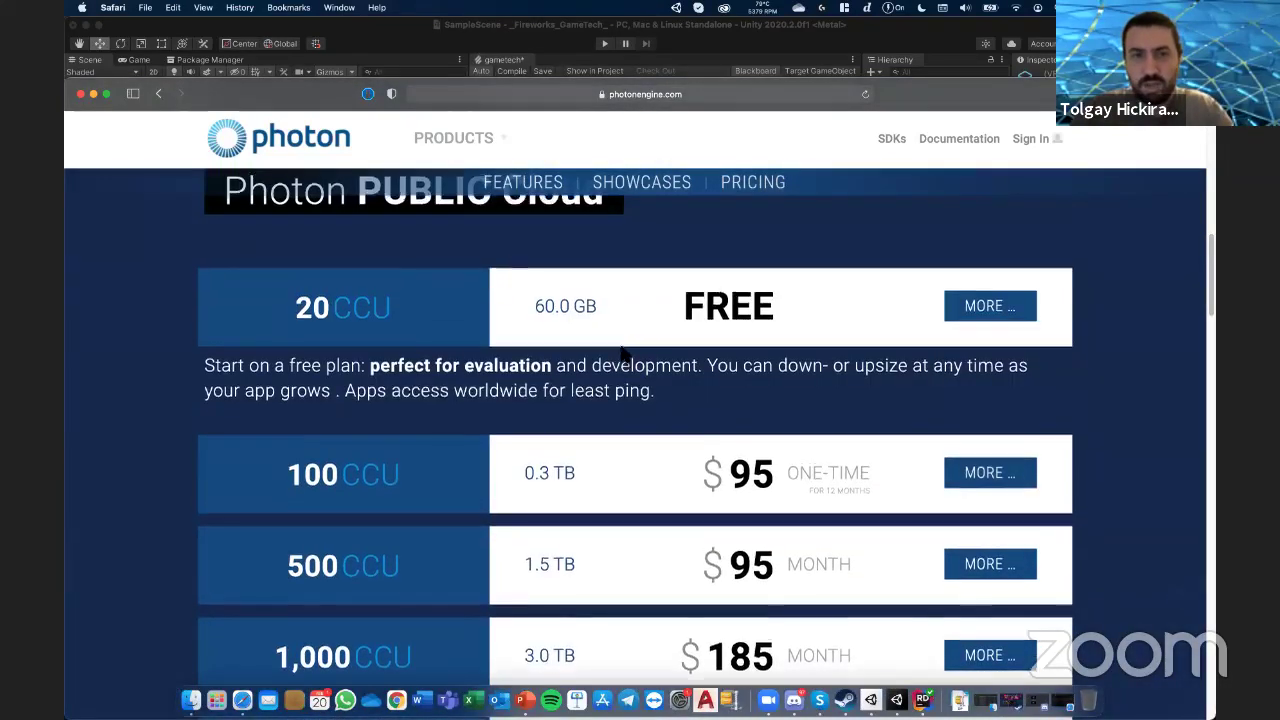
scroll(752, 348, "up", 1)
triple_click(306, 343)
left_click(788, 337)
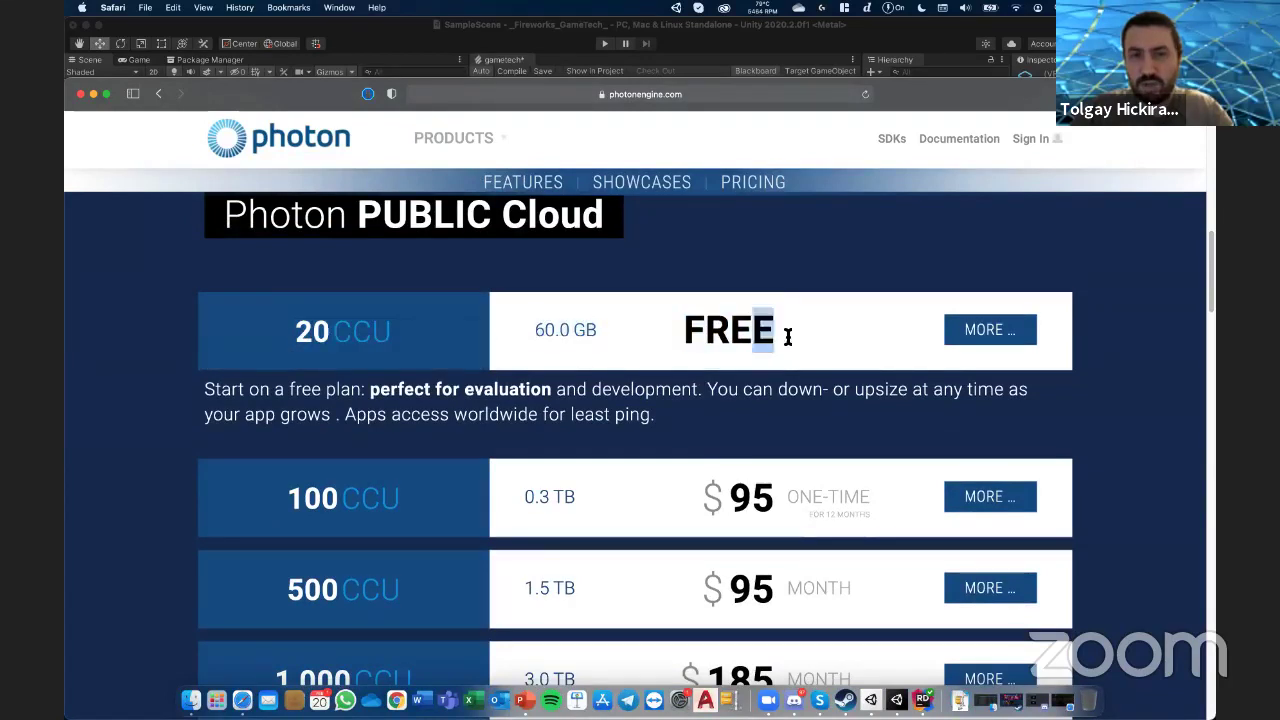
triple_click(780, 333)
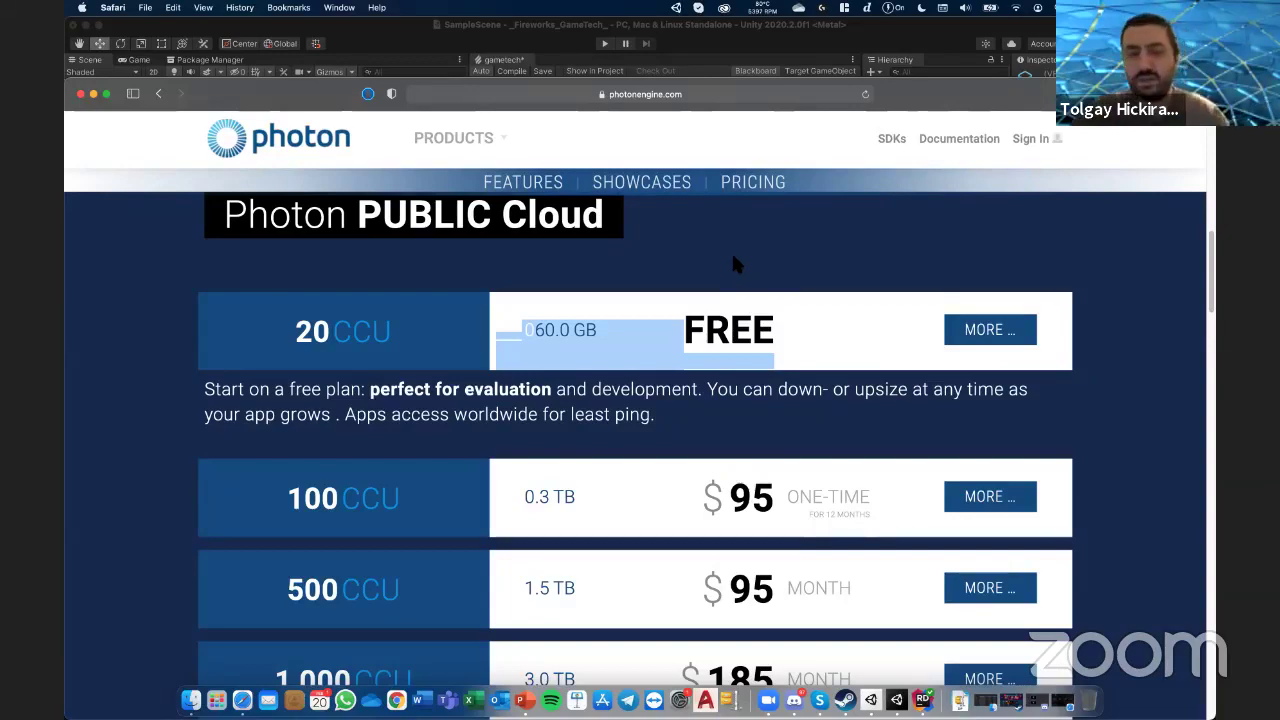
- Back in Unity, select the gametech asset, then save and compile its VFX graph
left_click(783, 48)
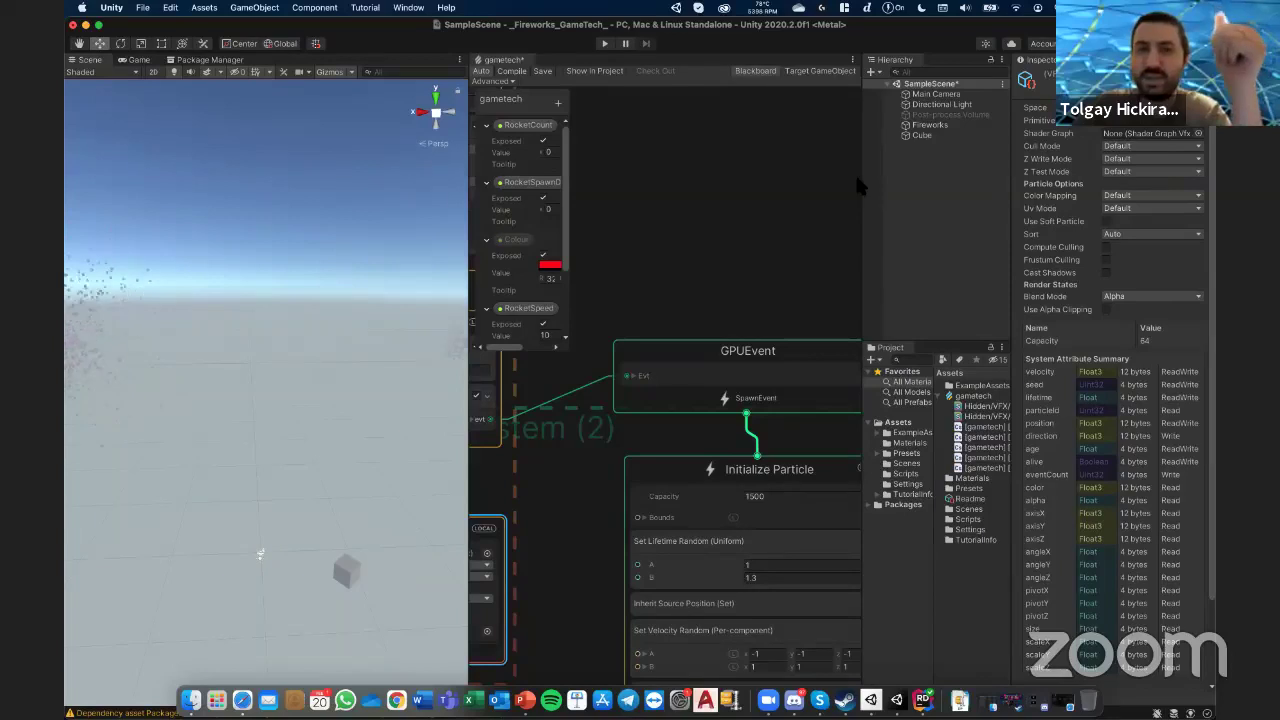
left_click(975, 397)
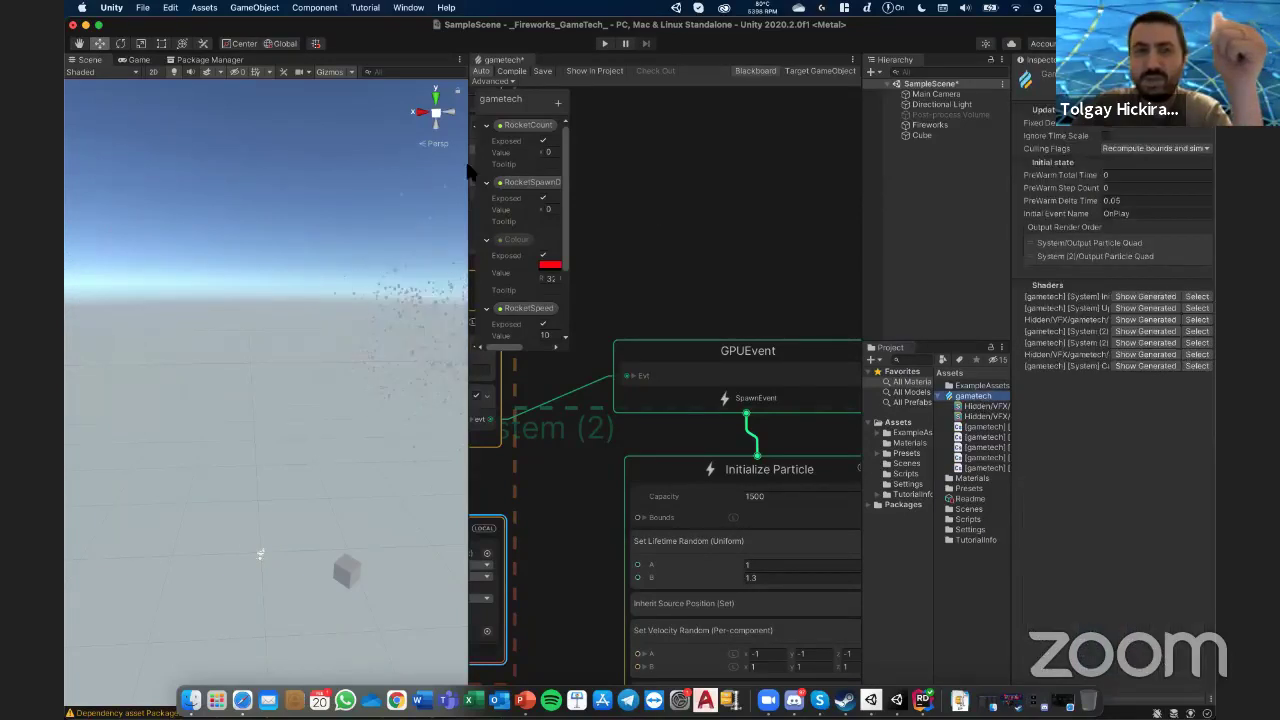
left_click(172, 7)
mouse_move(204, 7)
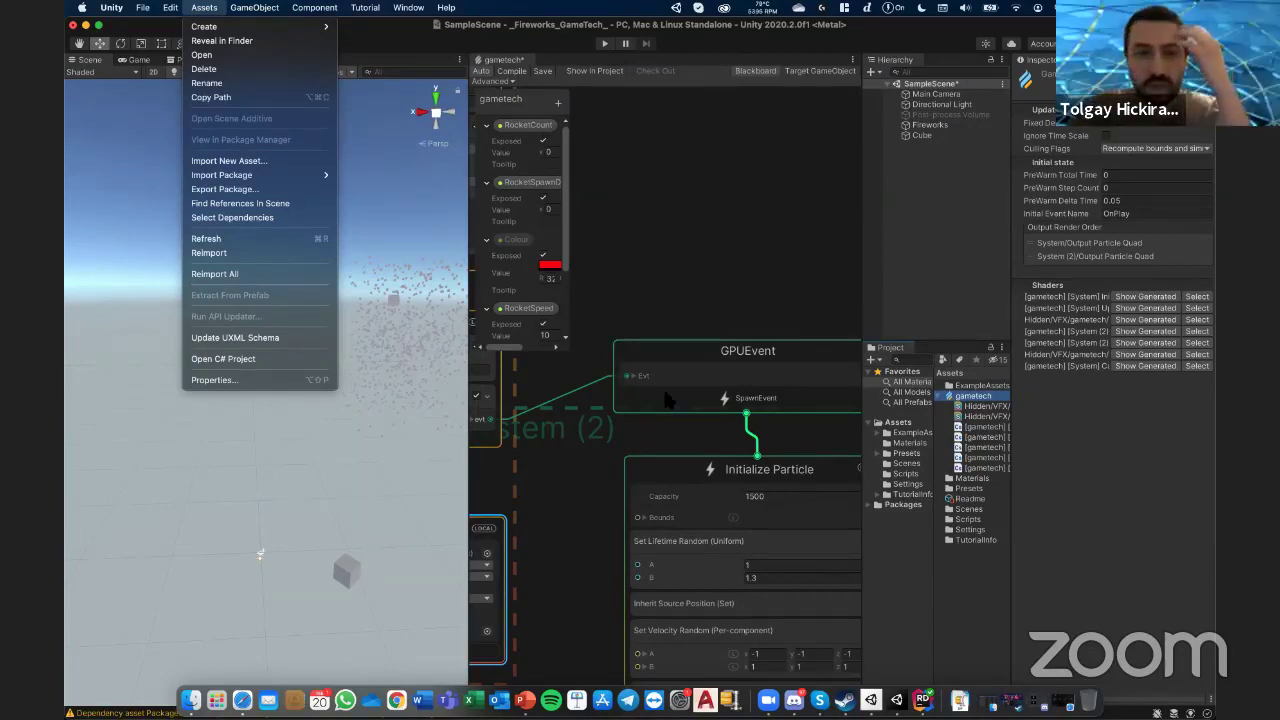
left_click(655, 276)
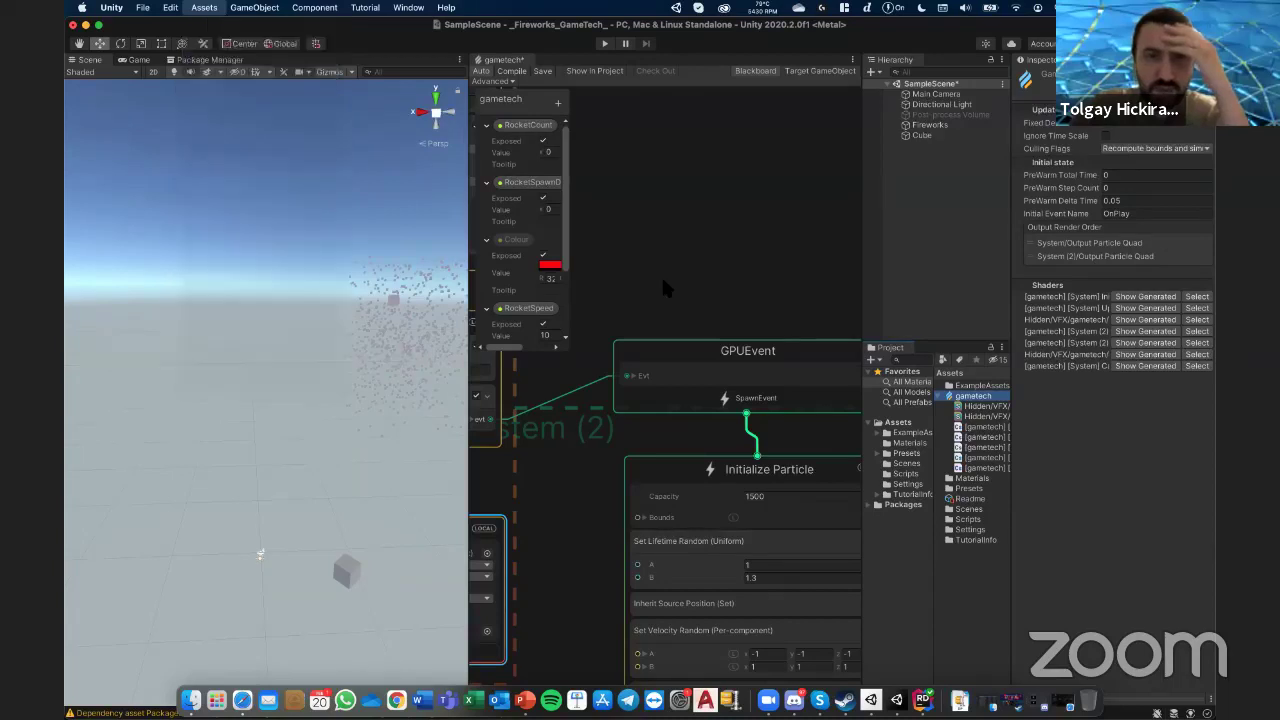
middle_click_drag(661, 274, 749, 265)
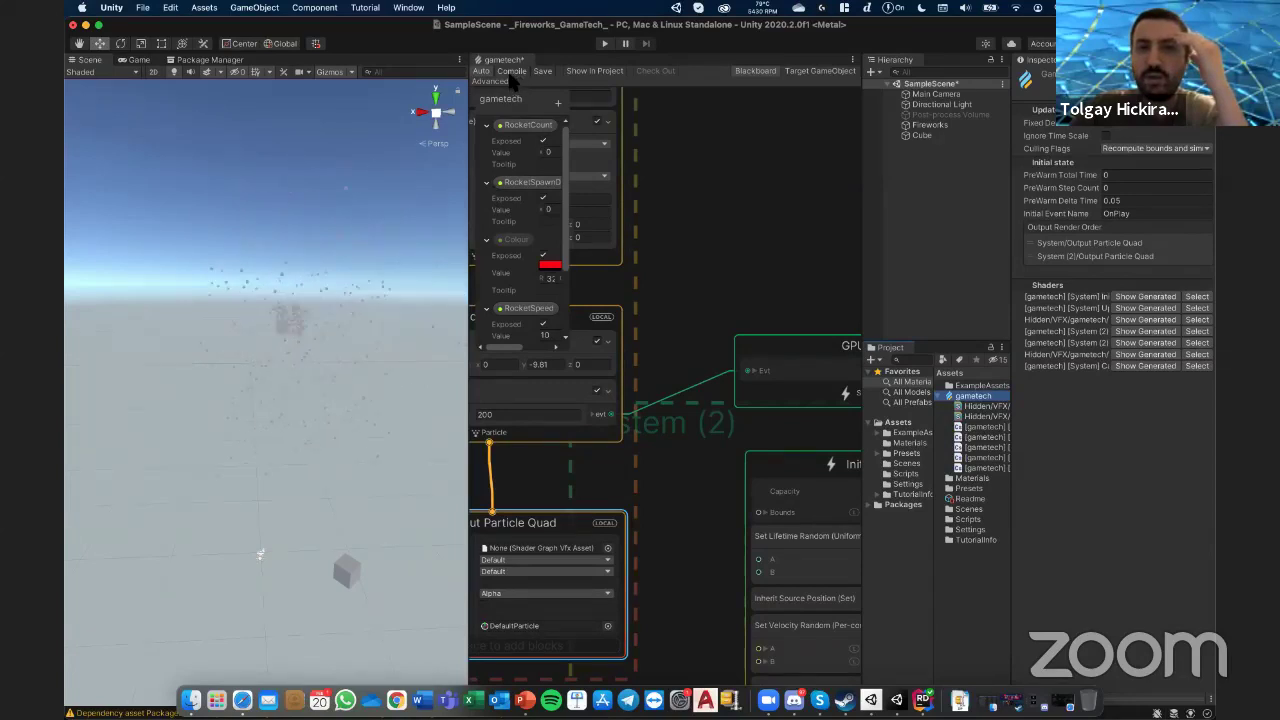
left_click(545, 73)
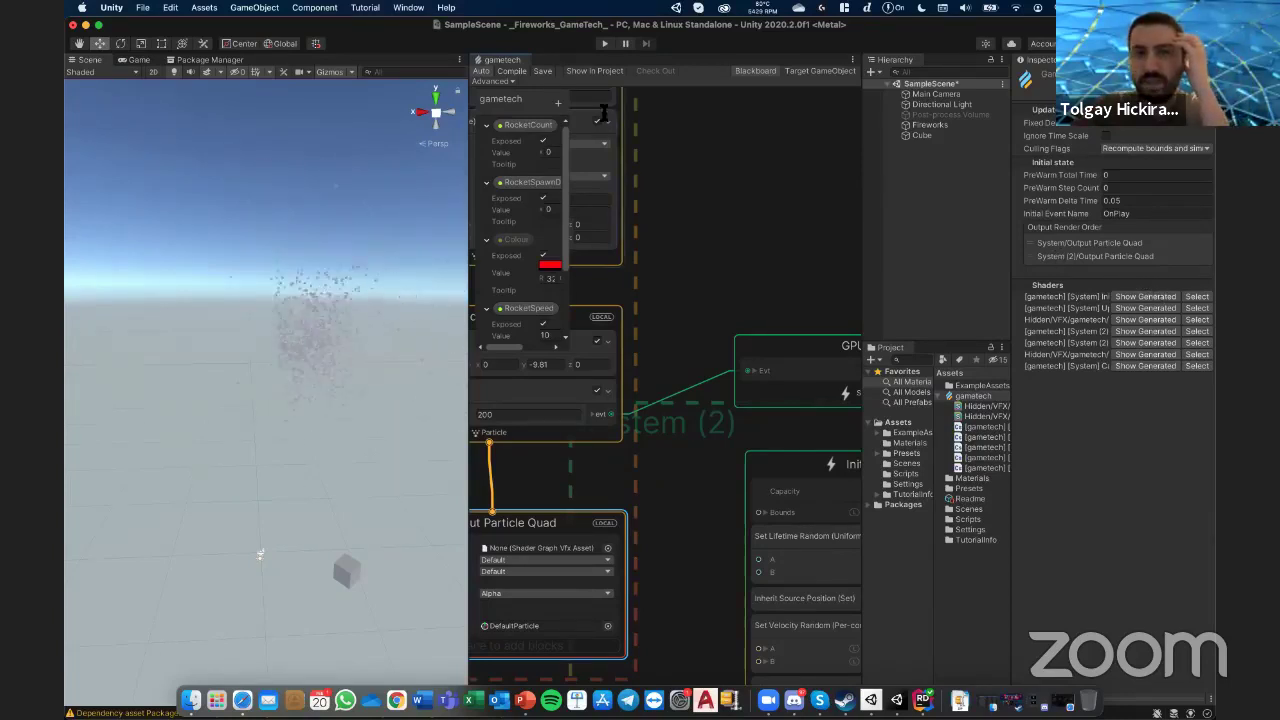
left_click(524, 72)
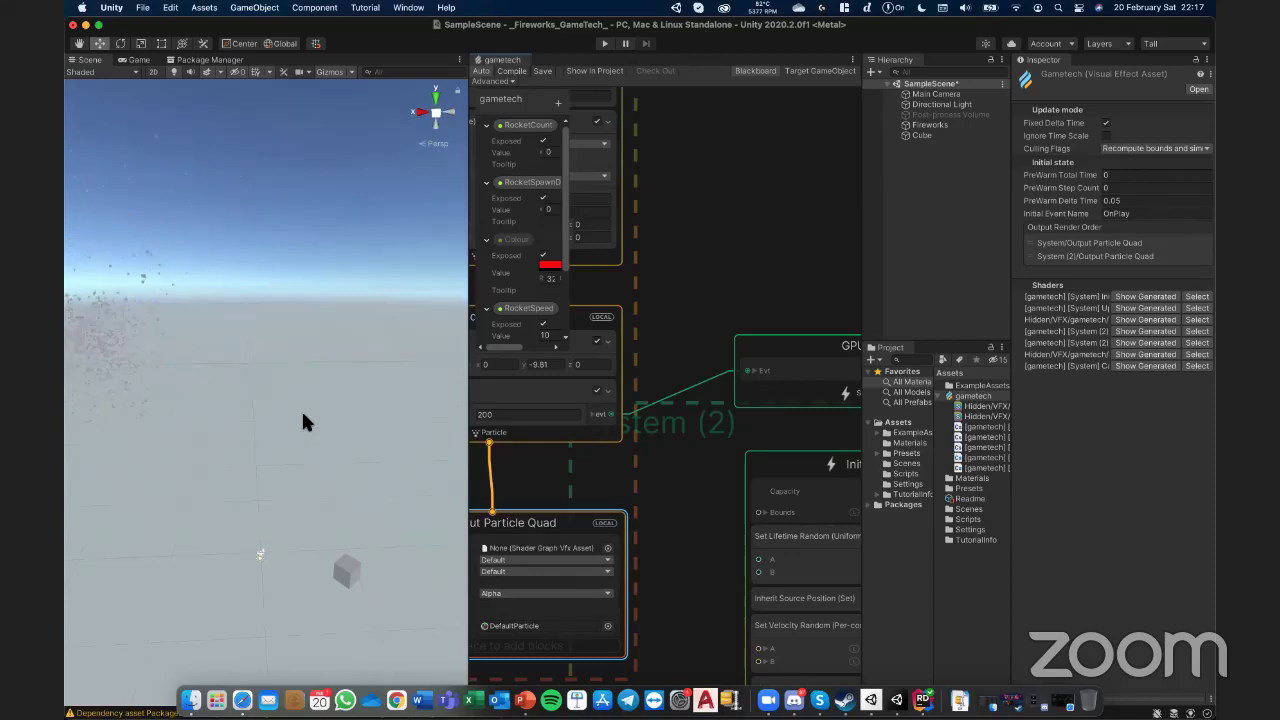
mouse_move(301, 409)
right_mouse_down()
mouse_move(247, 390)
mouse_move(250, 403)
right_mouse_up()
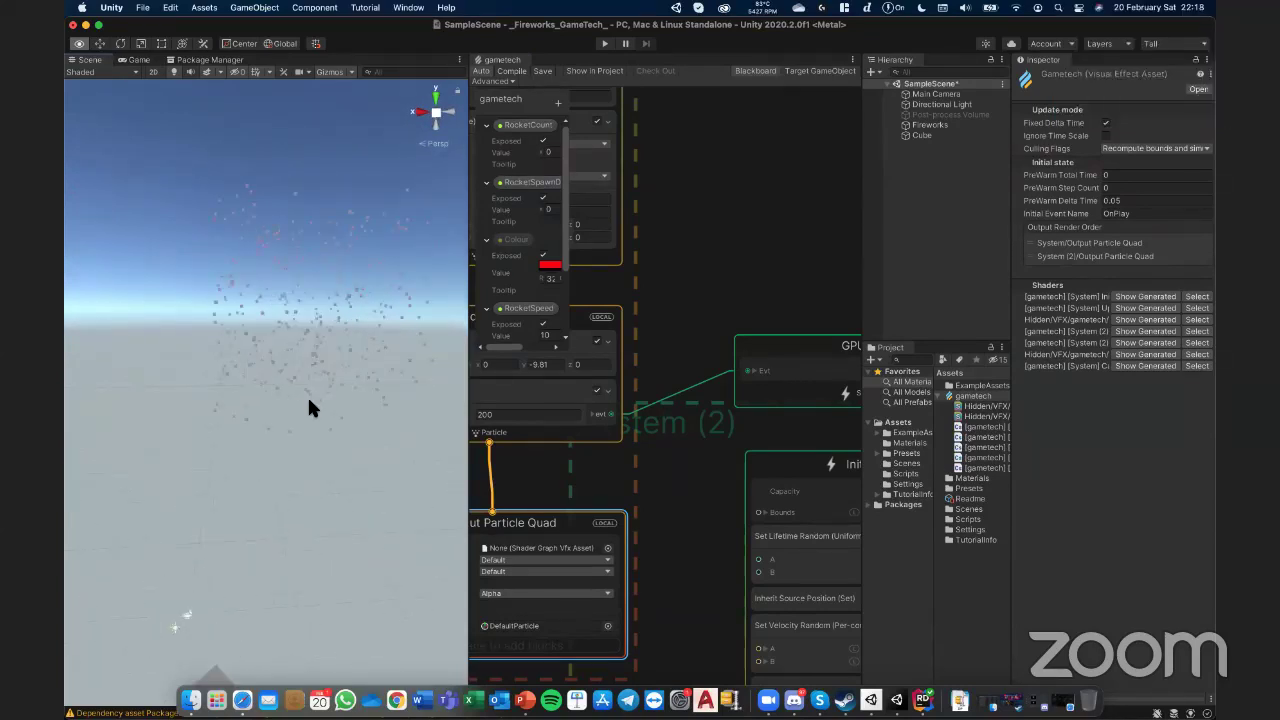
key("w")
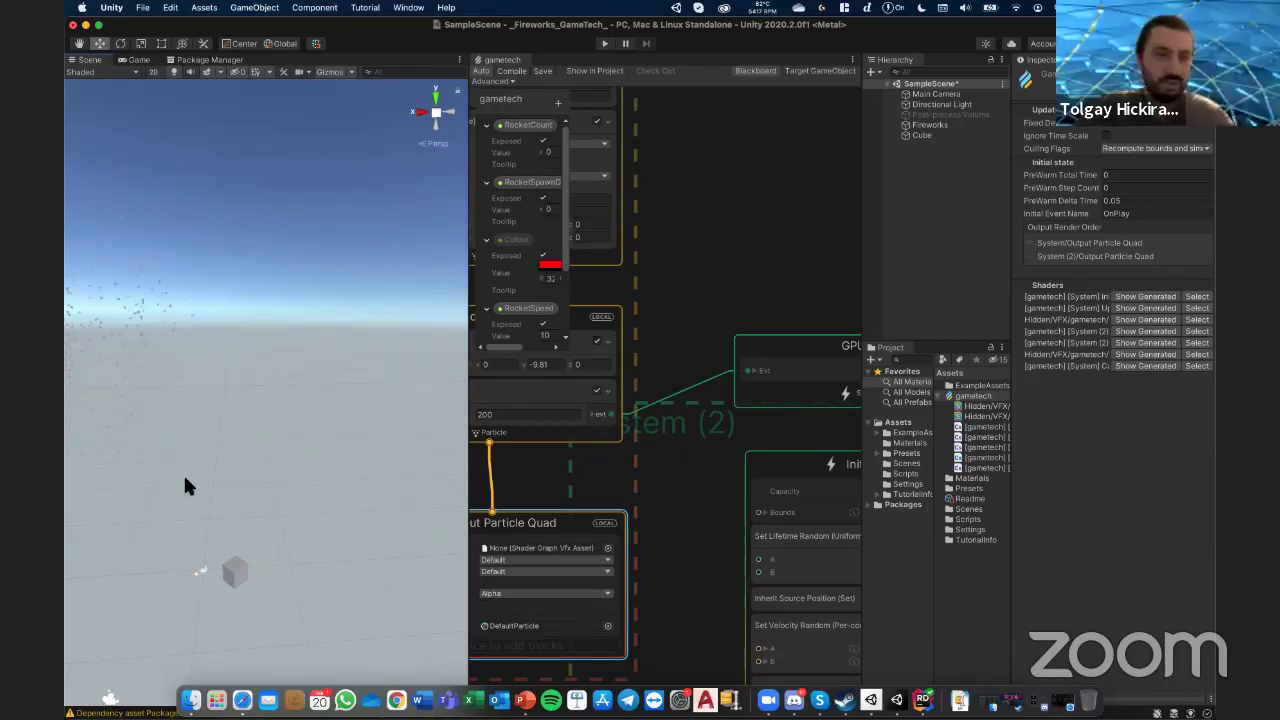
right_click_drag(183, 472, 157, 475)
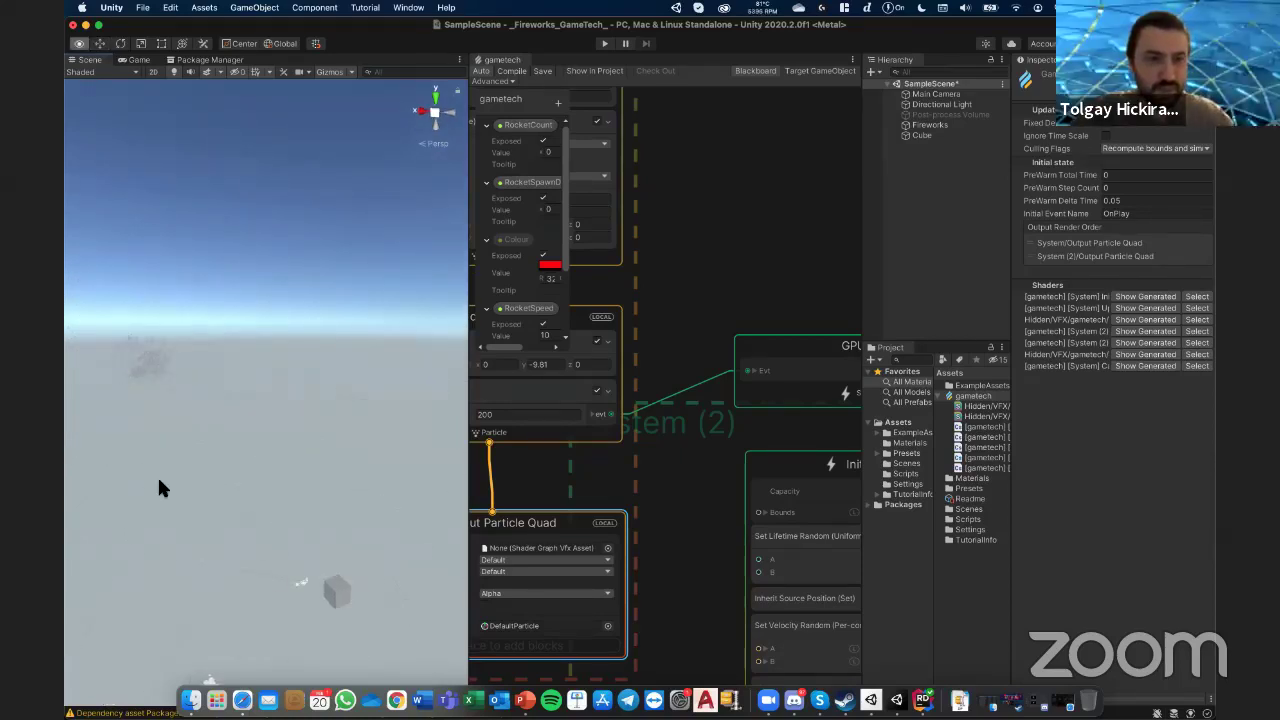
key("Left")
key("Up")
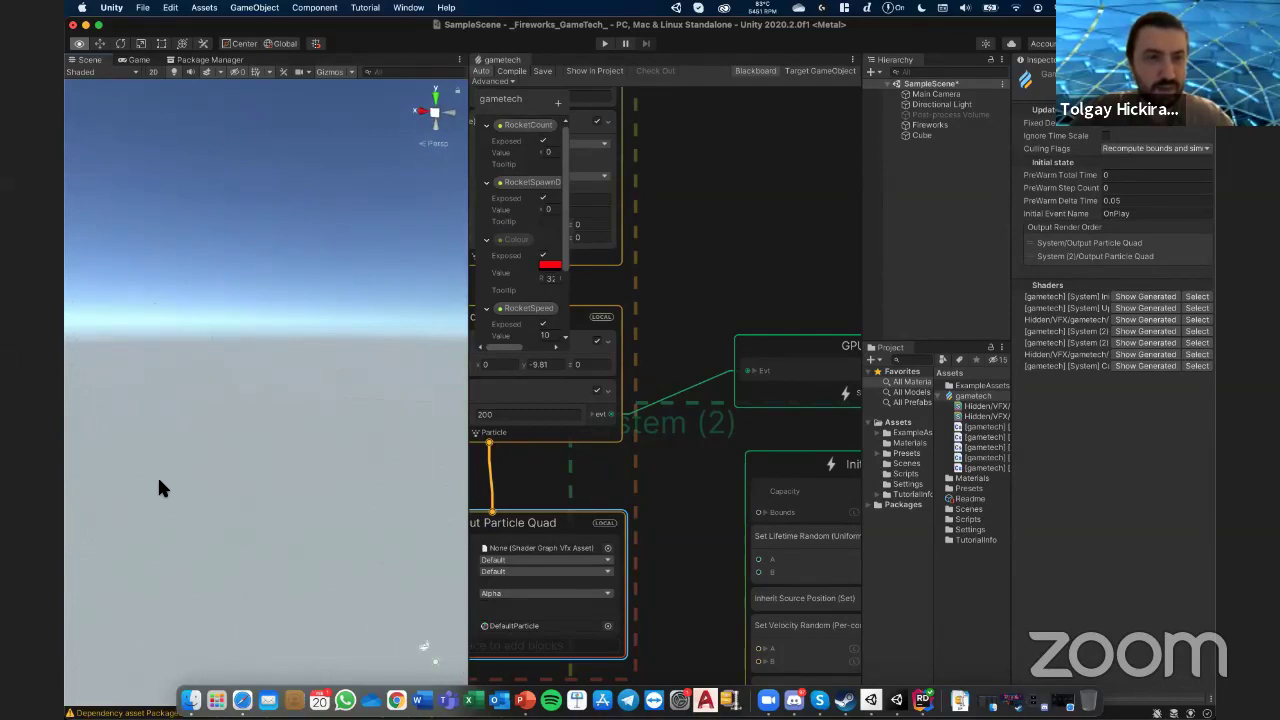
- Preview the fireworks in a slightly widened Game view, then stop play mode
key("super+2")
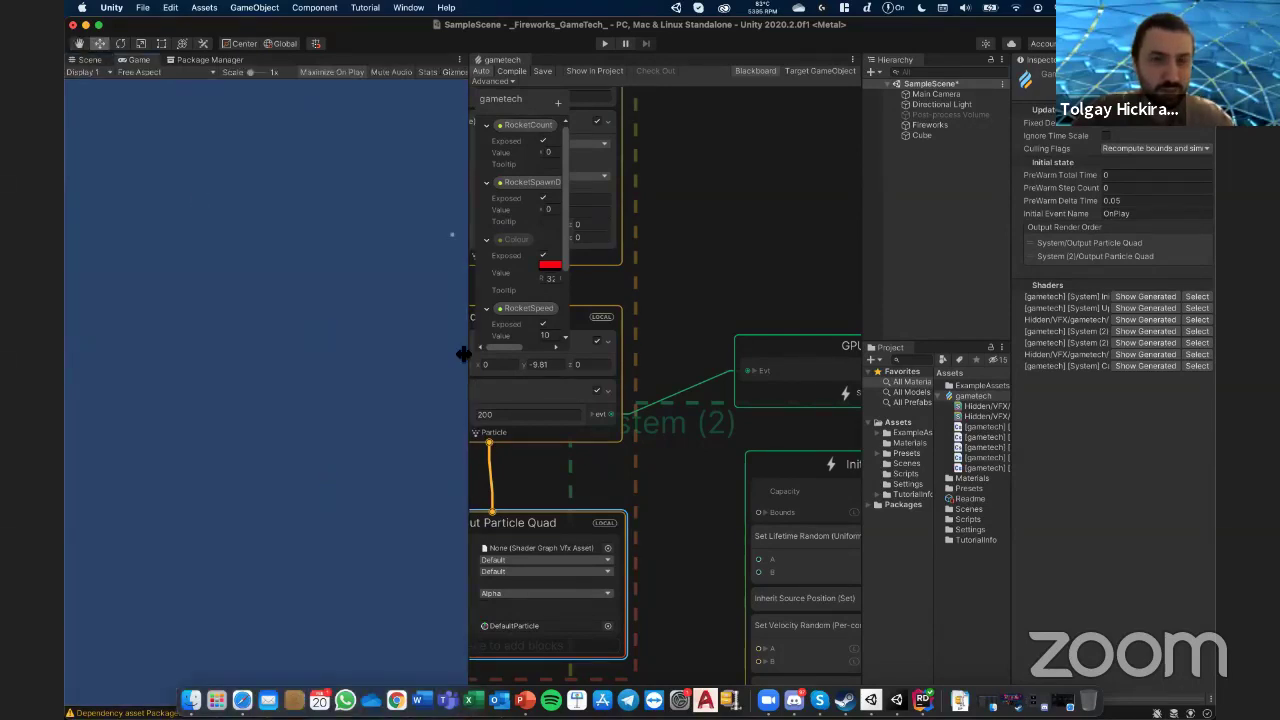
left_click_drag(476, 318, 574, 318)
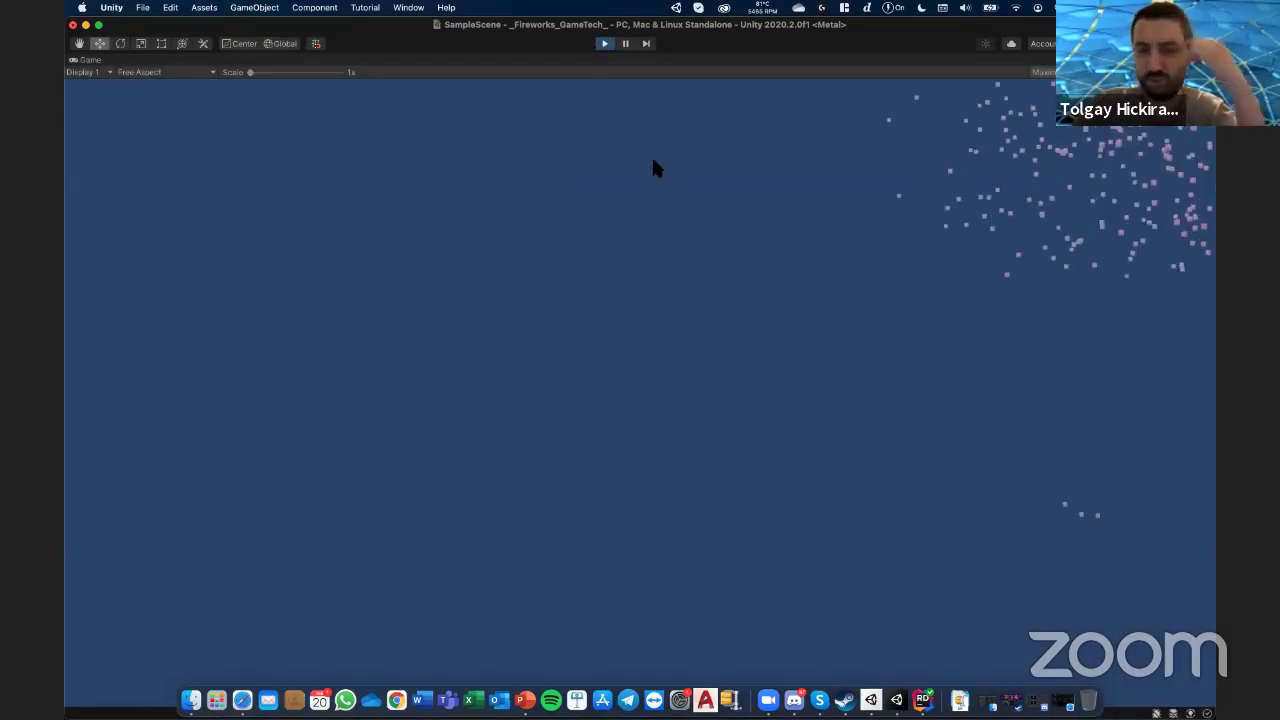
key("super+p")
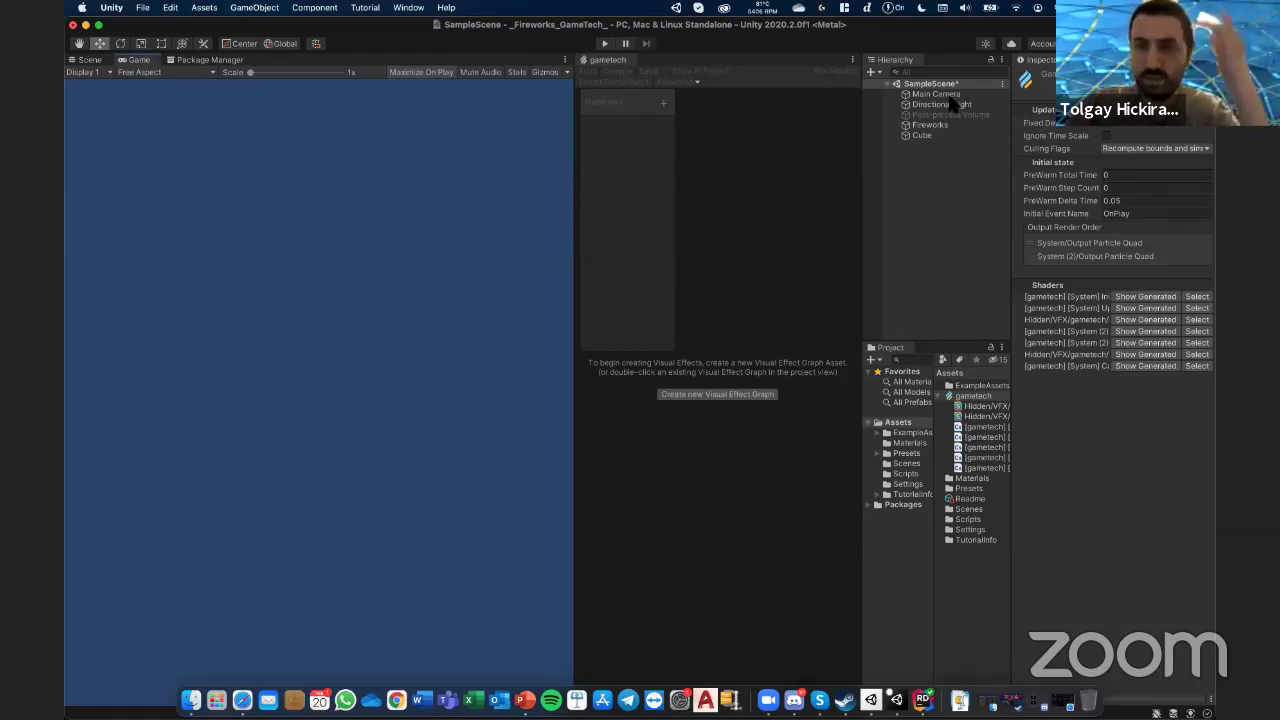
- After trying Skybox, set the Main Camera's background to Solid Color black
left_click(950, 95)
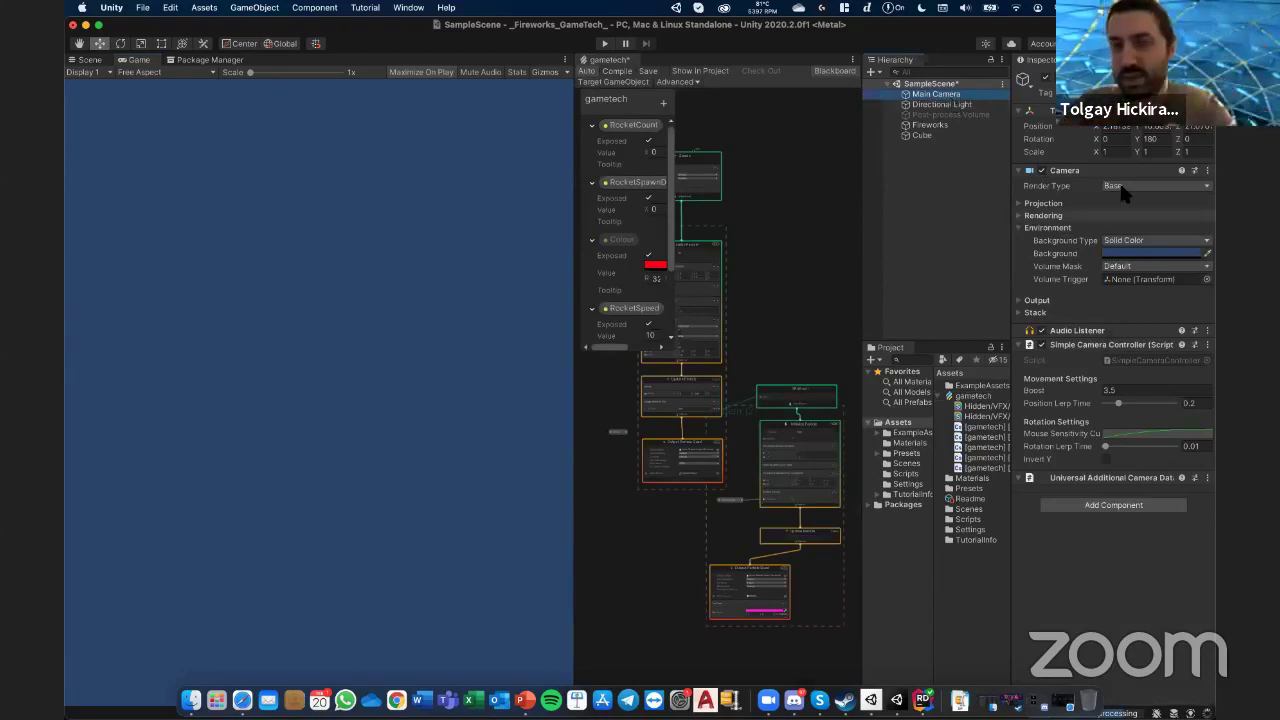
left_click(1048, 228)
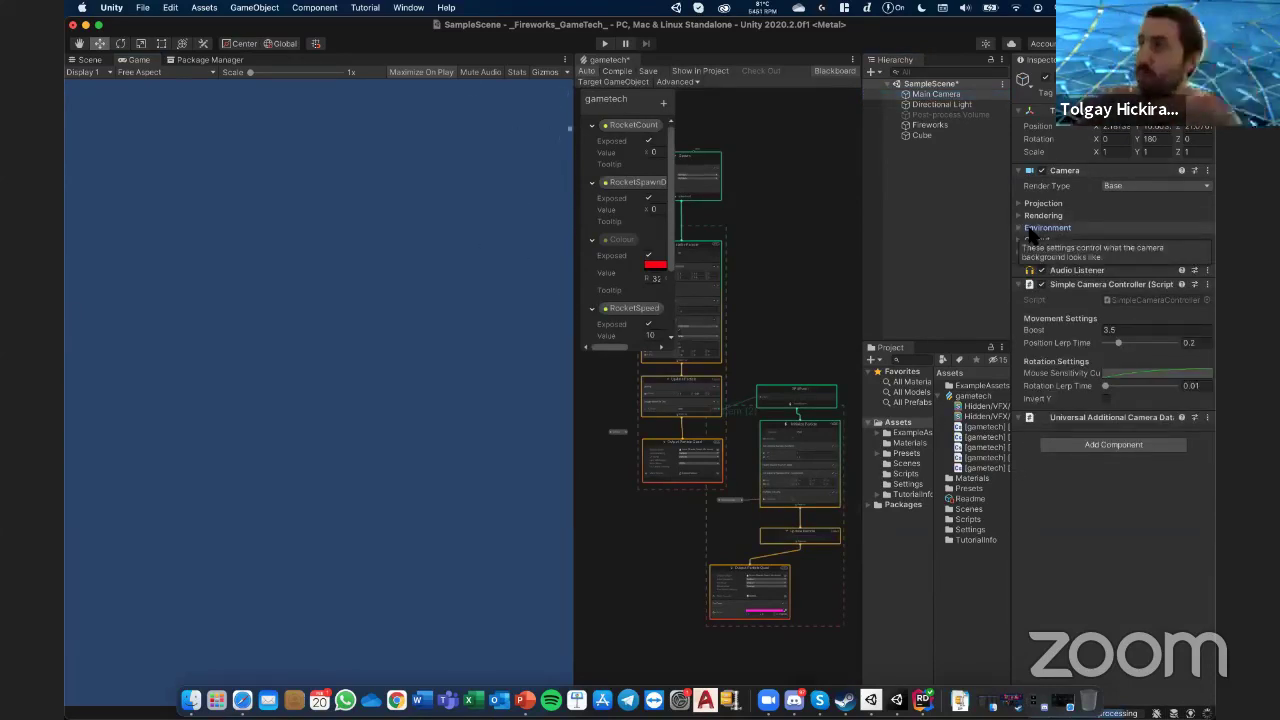
left_click(1031, 232)
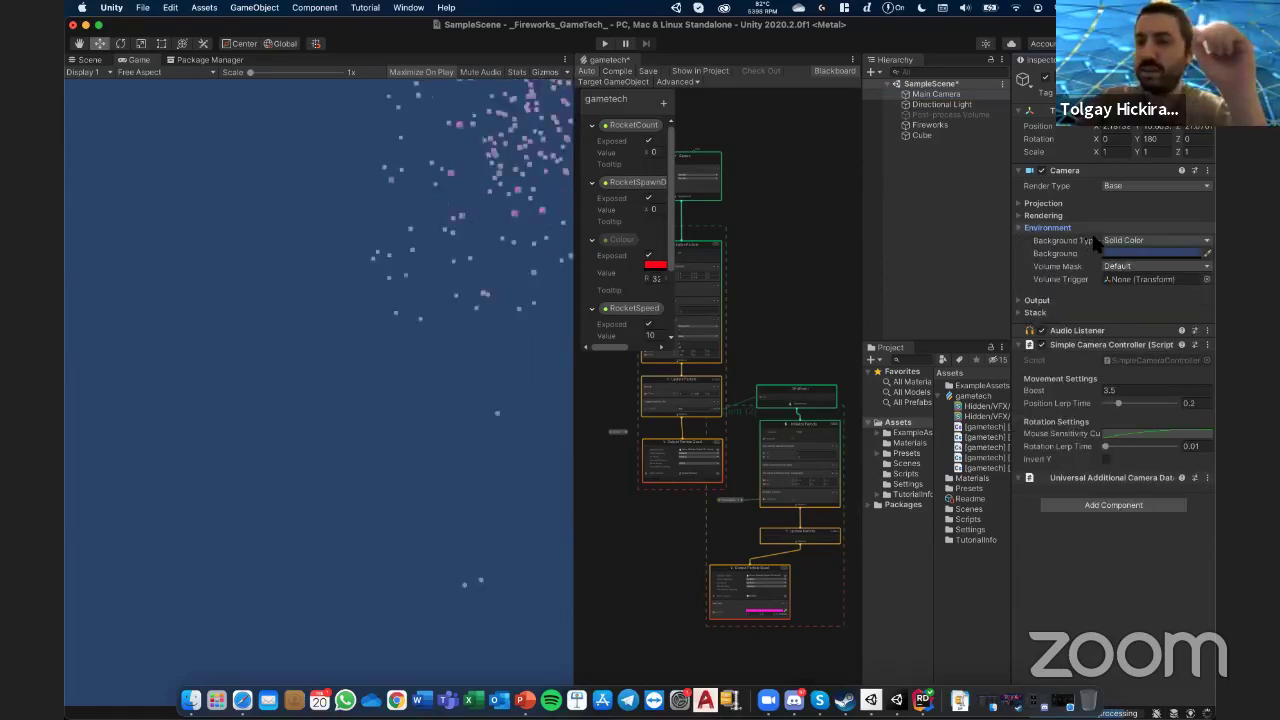
left_click(1130, 241)
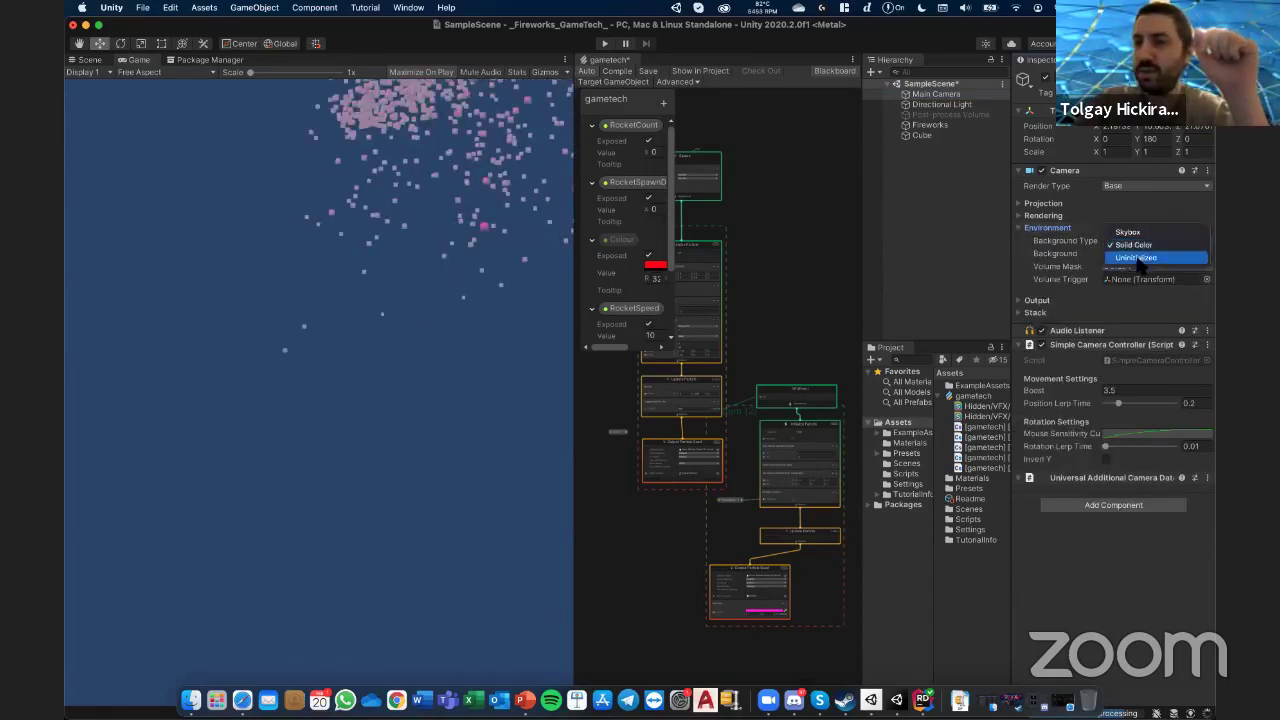
left_click(1129, 231)
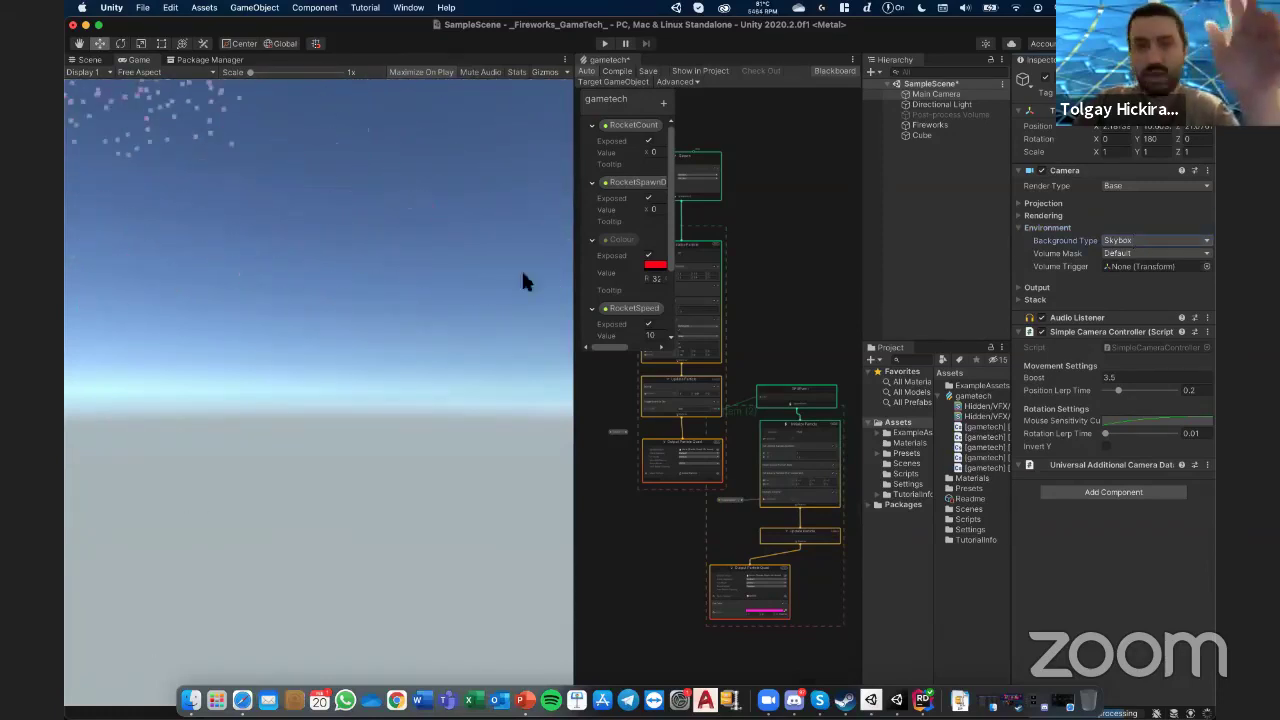
left_click(1140, 241)
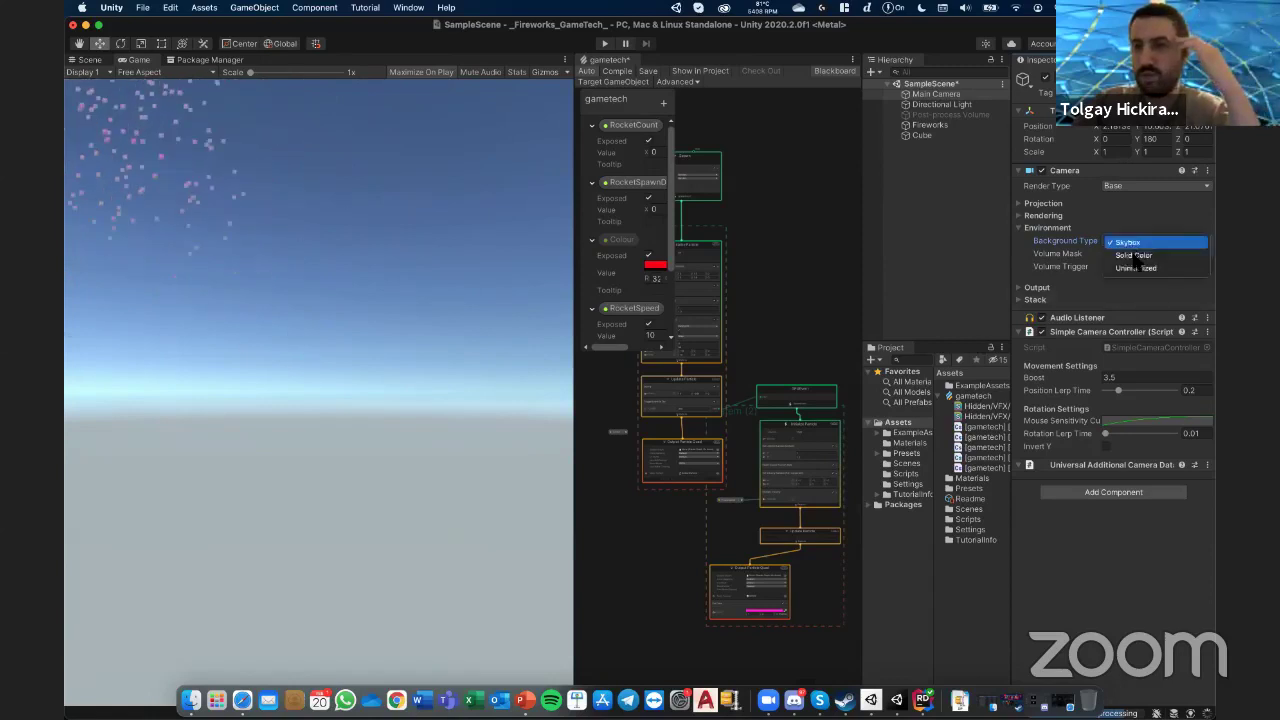
left_click(1140, 255)
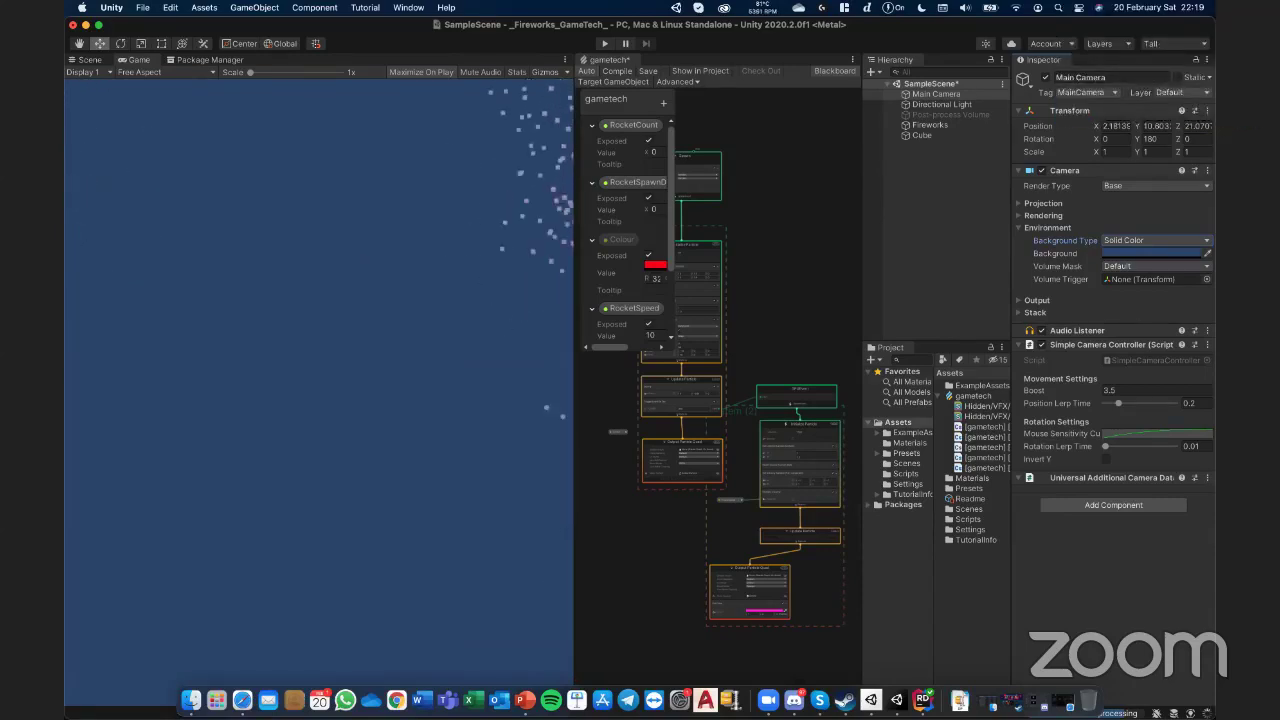
left_click(1190, 253)
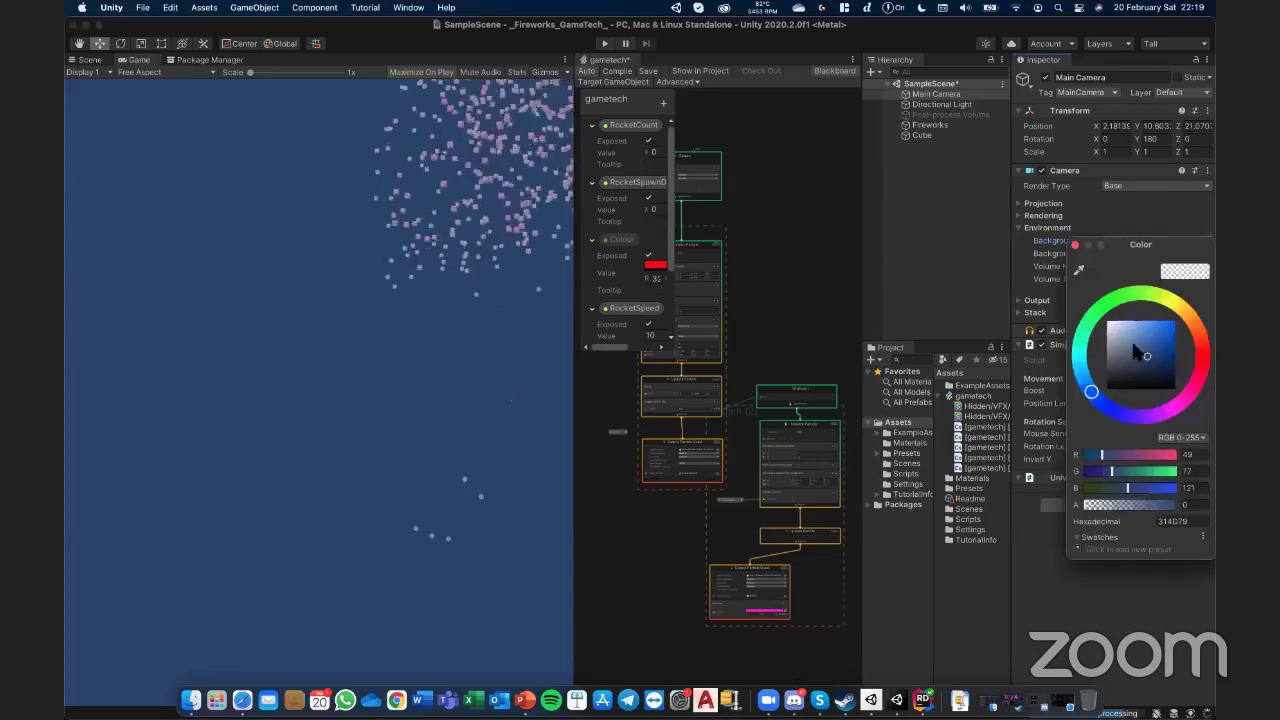
left_click_drag(1130, 370, 1065, 414)
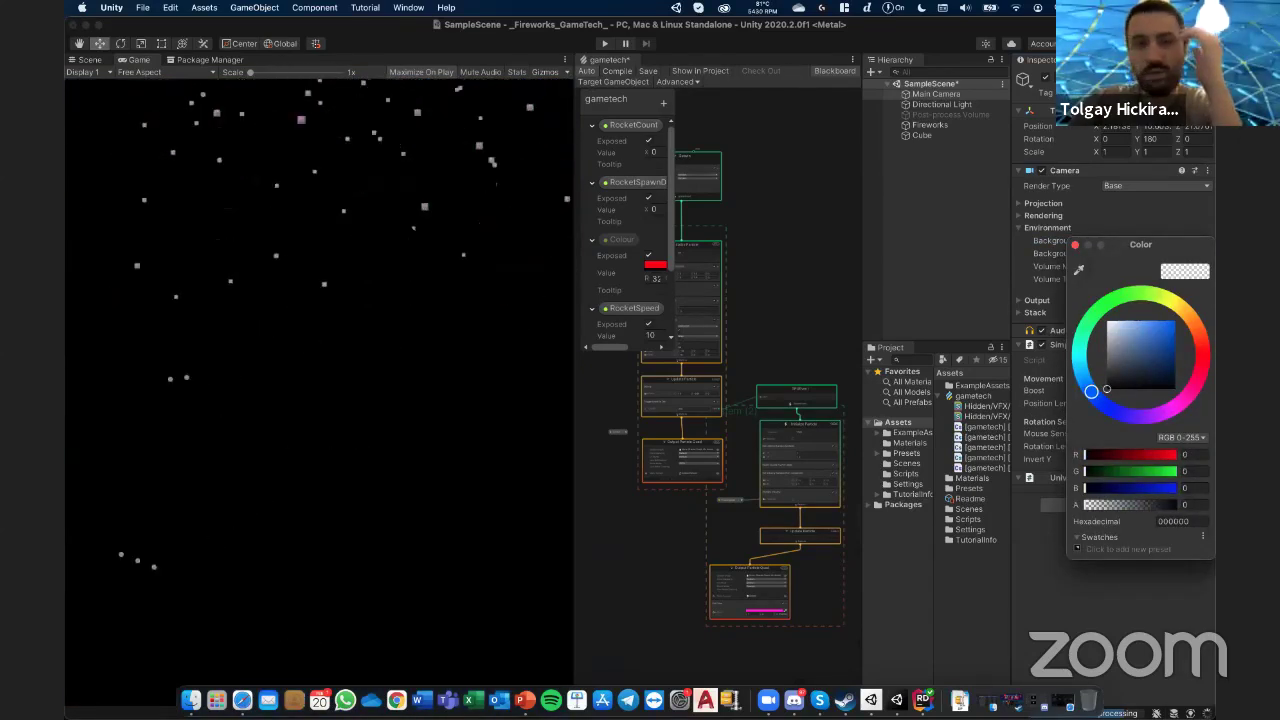
scroll(318, 380, "up", 1)
scroll(318, 380, "down", 1)
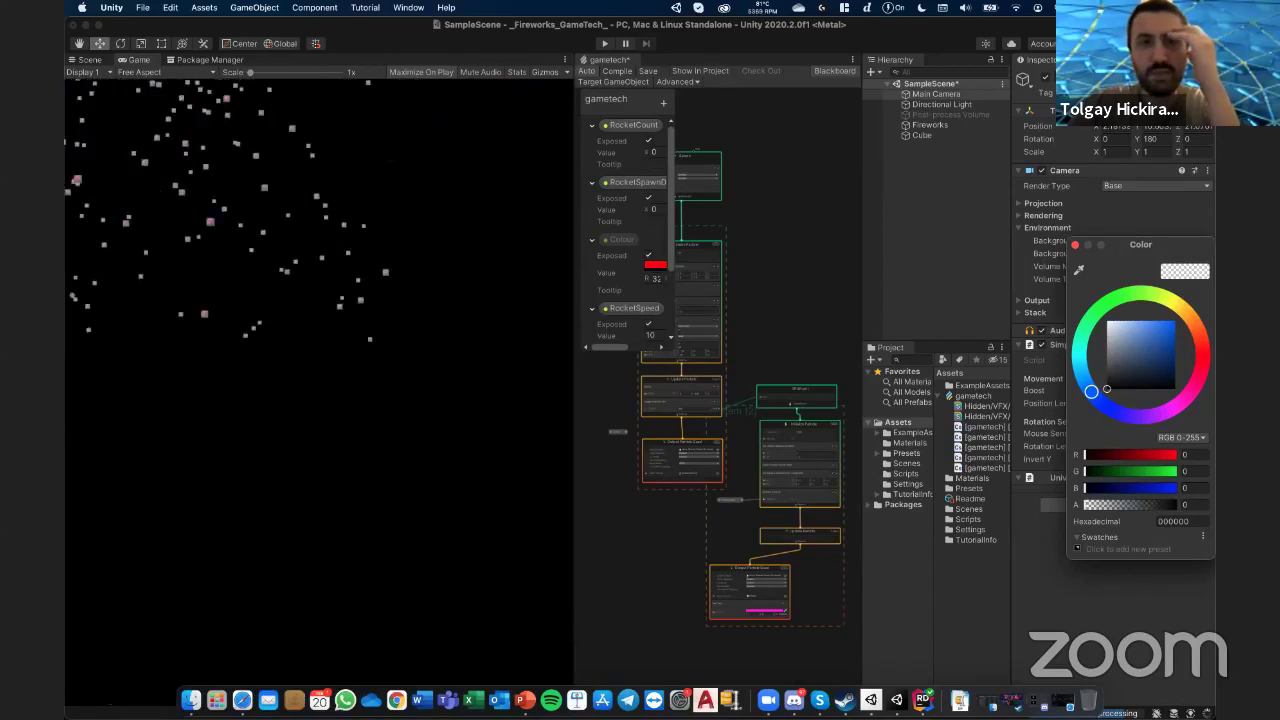
left_click(1075, 245)
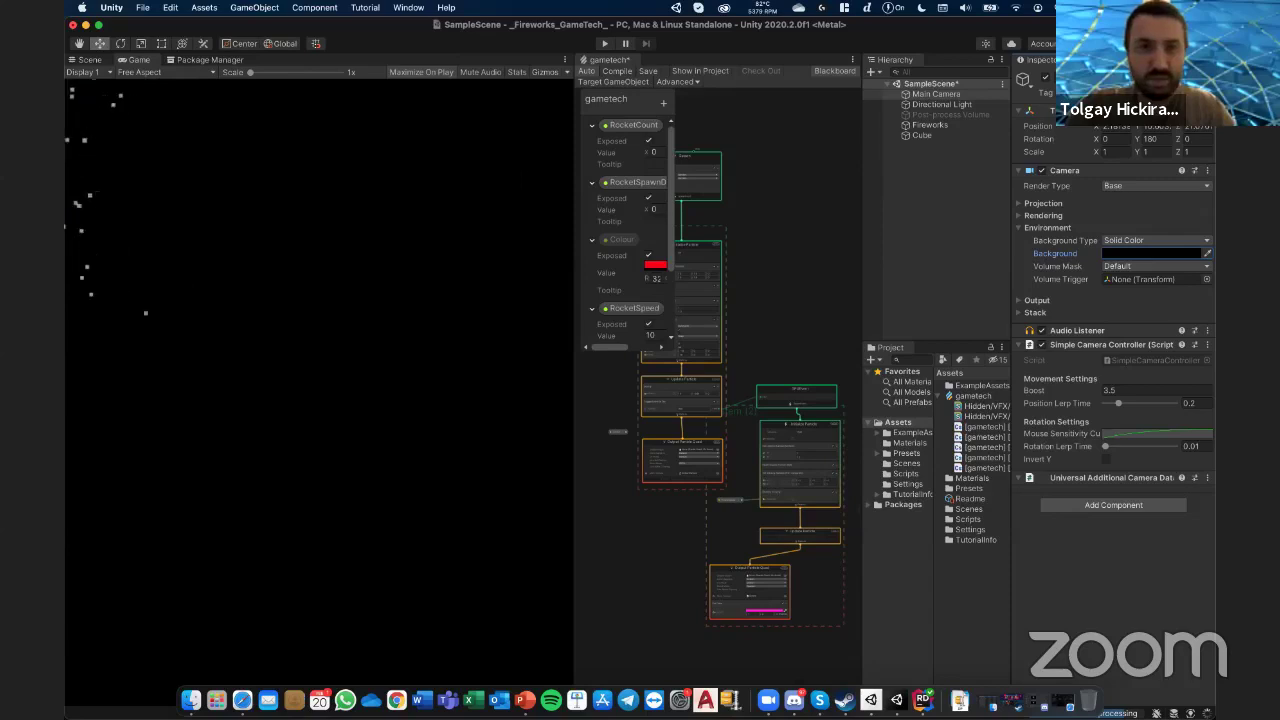
- Create a new Particle System from the Hierarchy's Effects menu
right_click(935, 210)
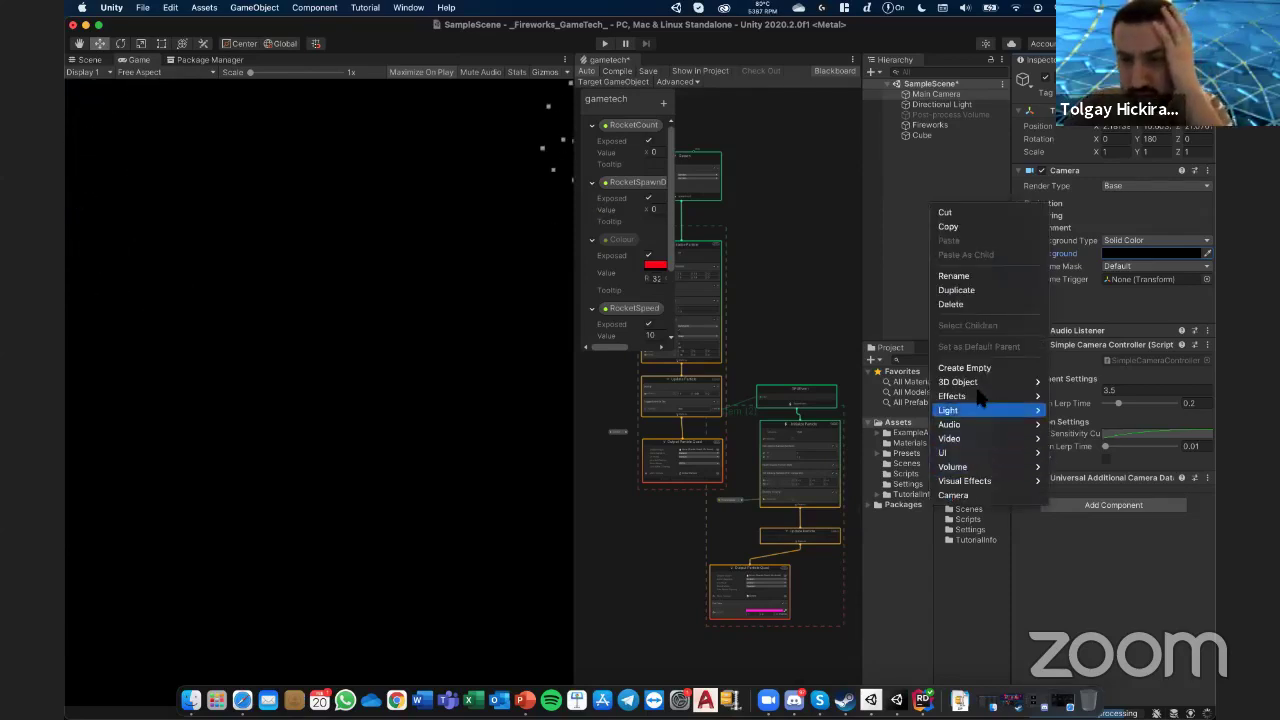
mouse_move(978, 402)
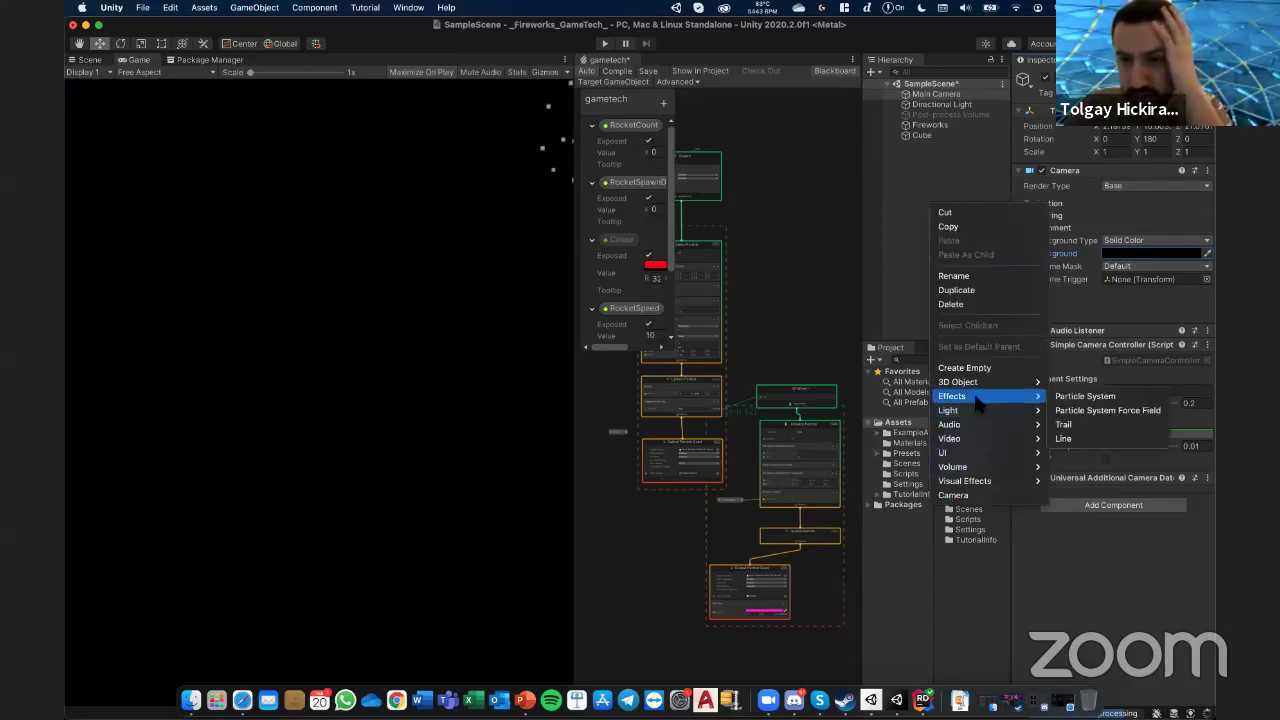
left_click(1101, 396)
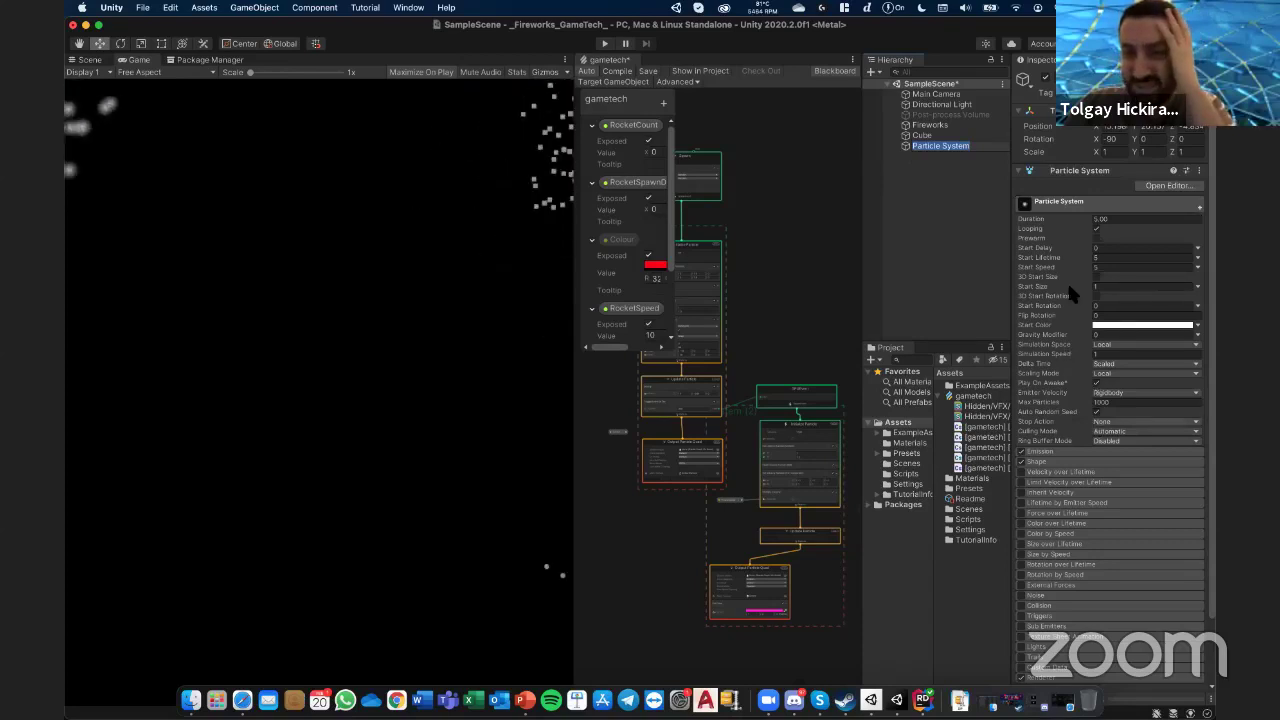
scroll(1051, 515, "down", 3)
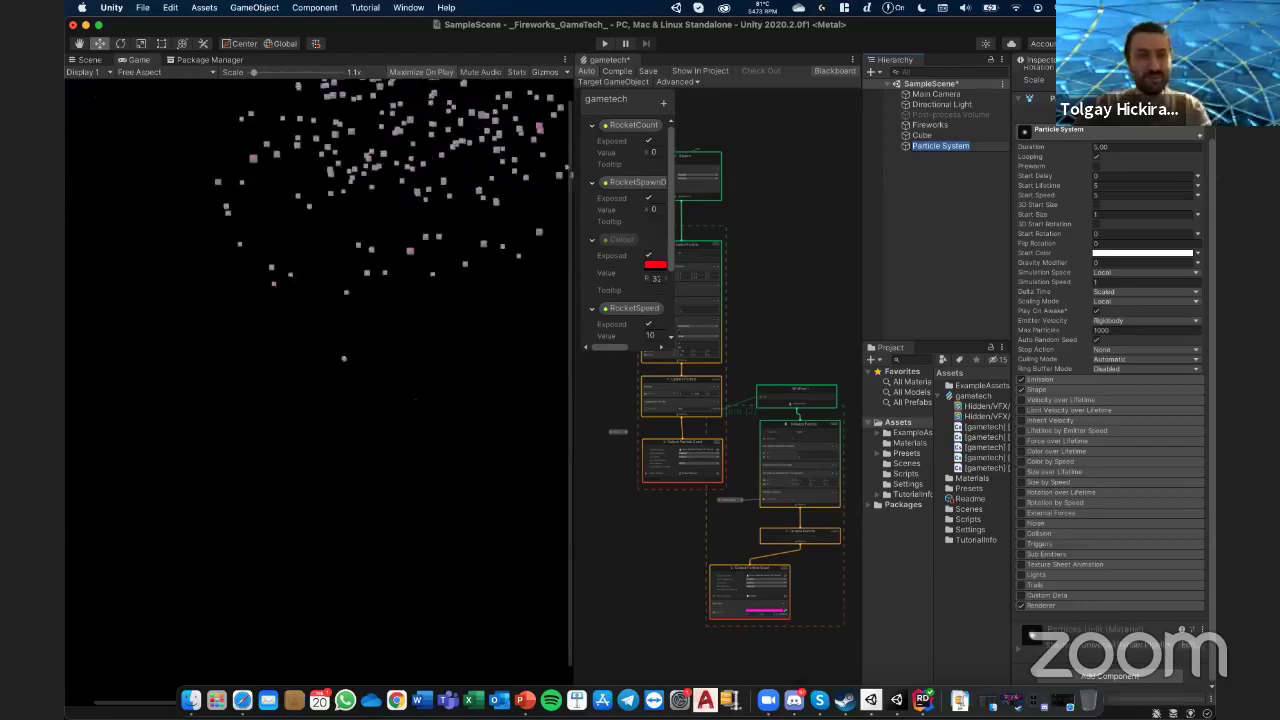
- In the Scene view, deactivate the Fireworks object and reselect the Particle System
left_click(92, 60)
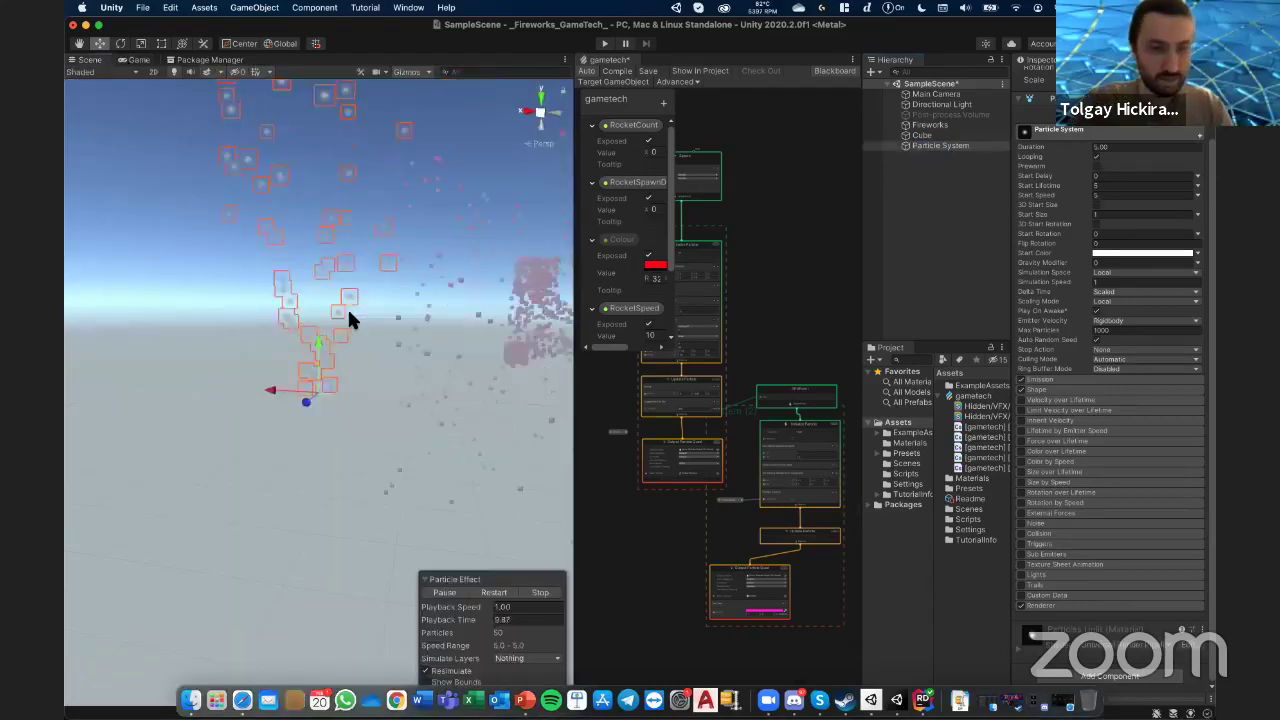
left_click(929, 125)
left_click(1045, 77)
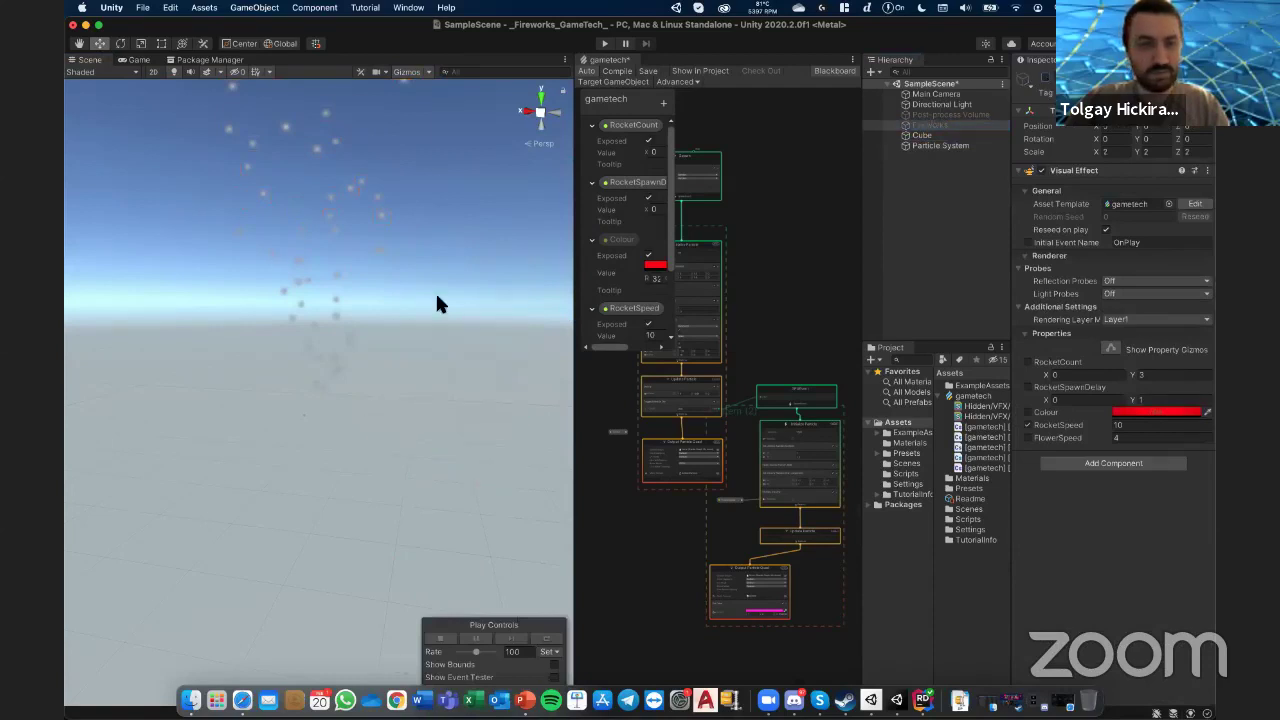
left_click(377, 262)
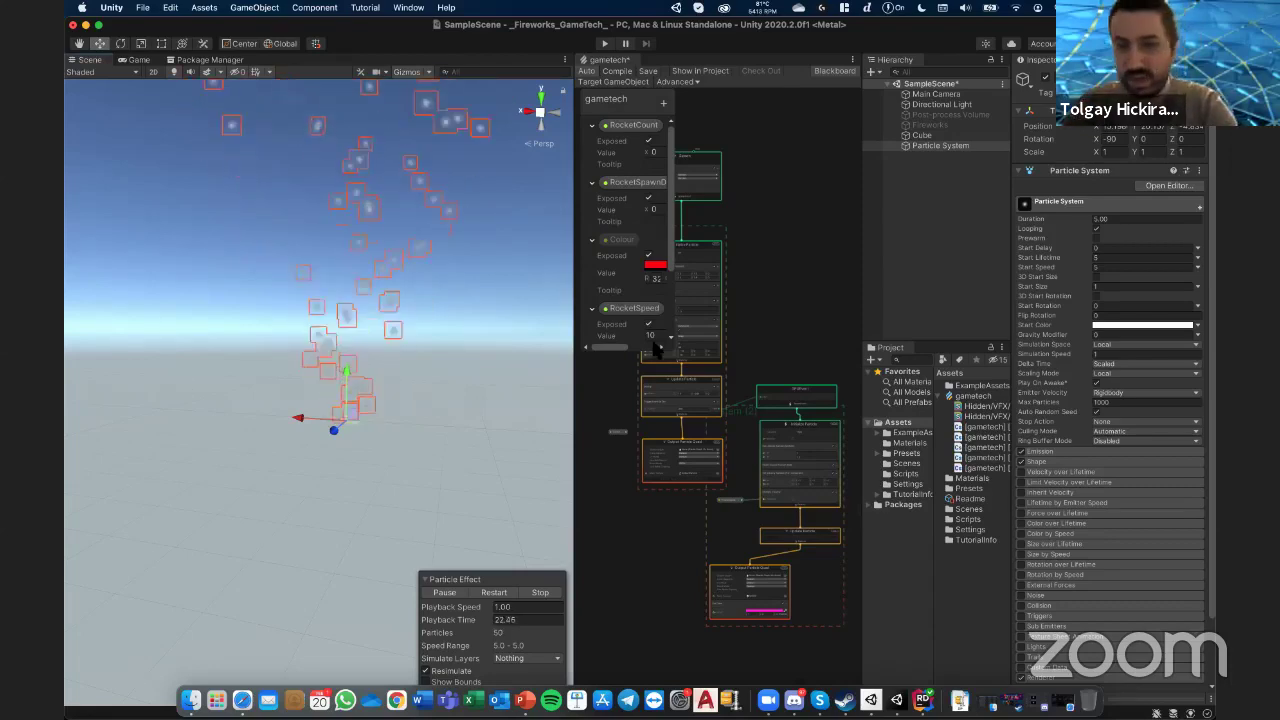
- Give the particles a red start colour and Velocity over Lifetime of X 3.23, Y 2.46
left_click(1113, 325)
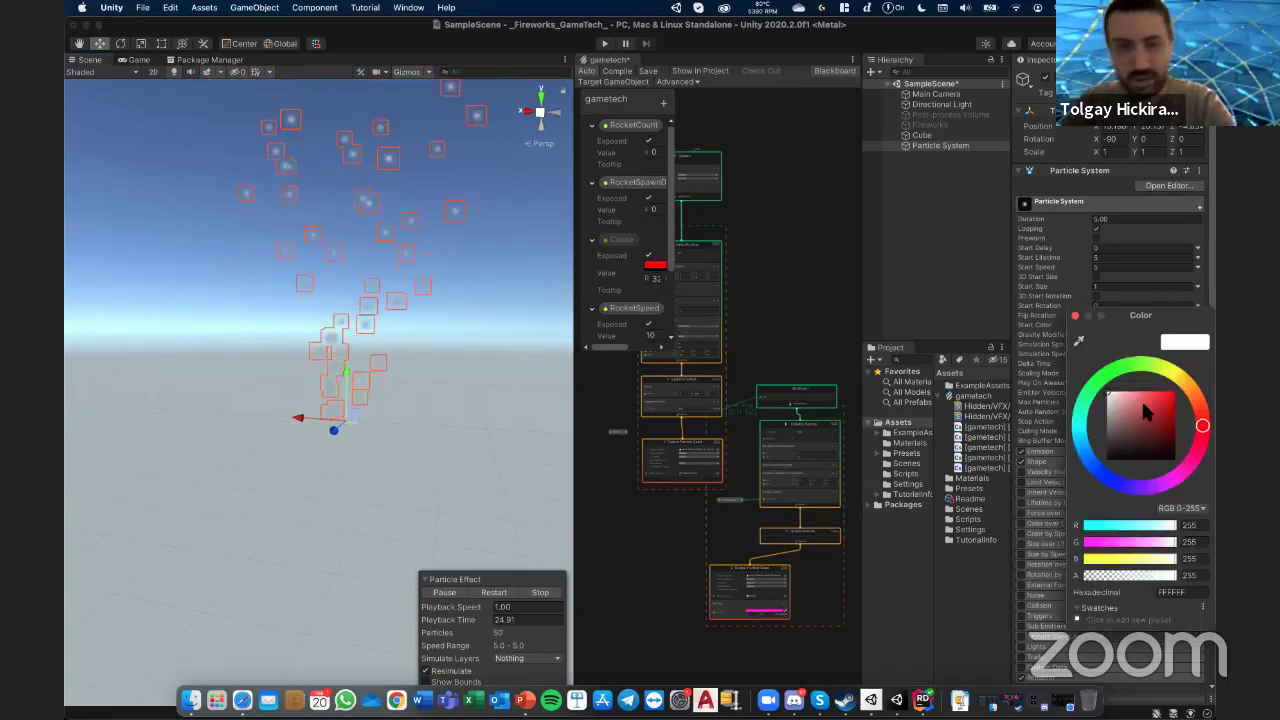
left_click(1075, 316)
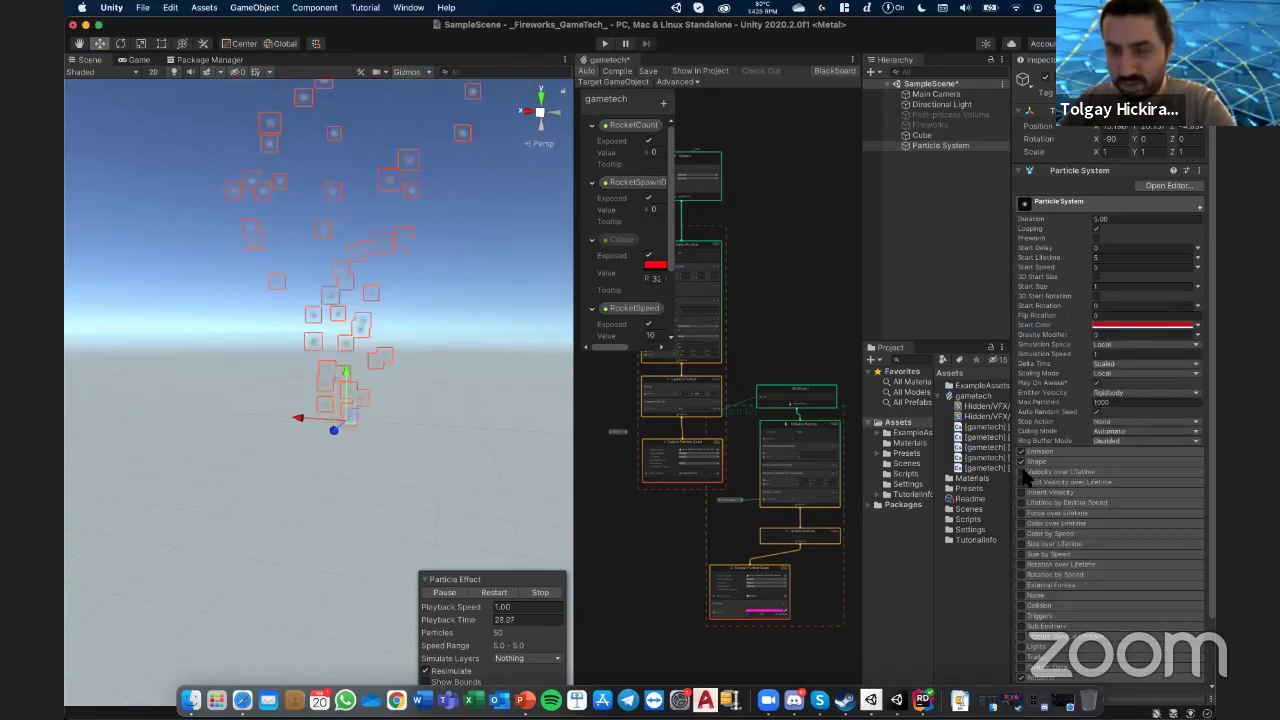
left_click(1064, 472)
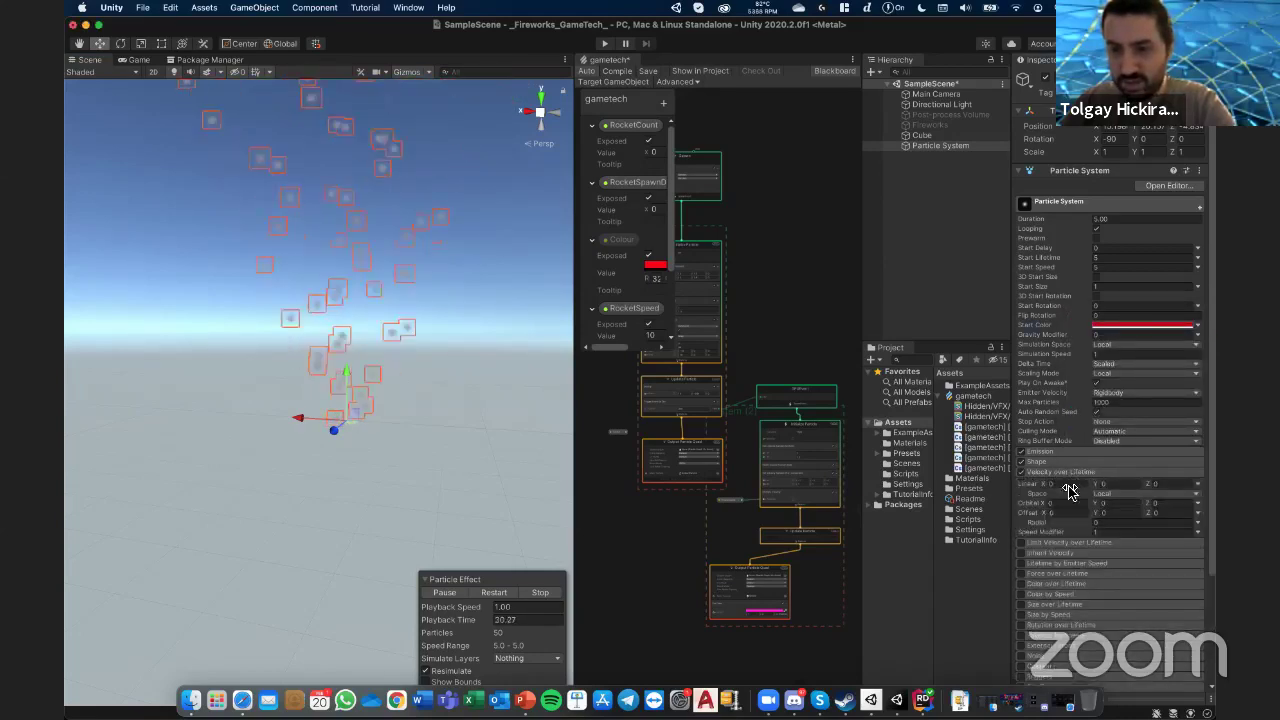
left_click_drag(1069, 490, 1040, 487)
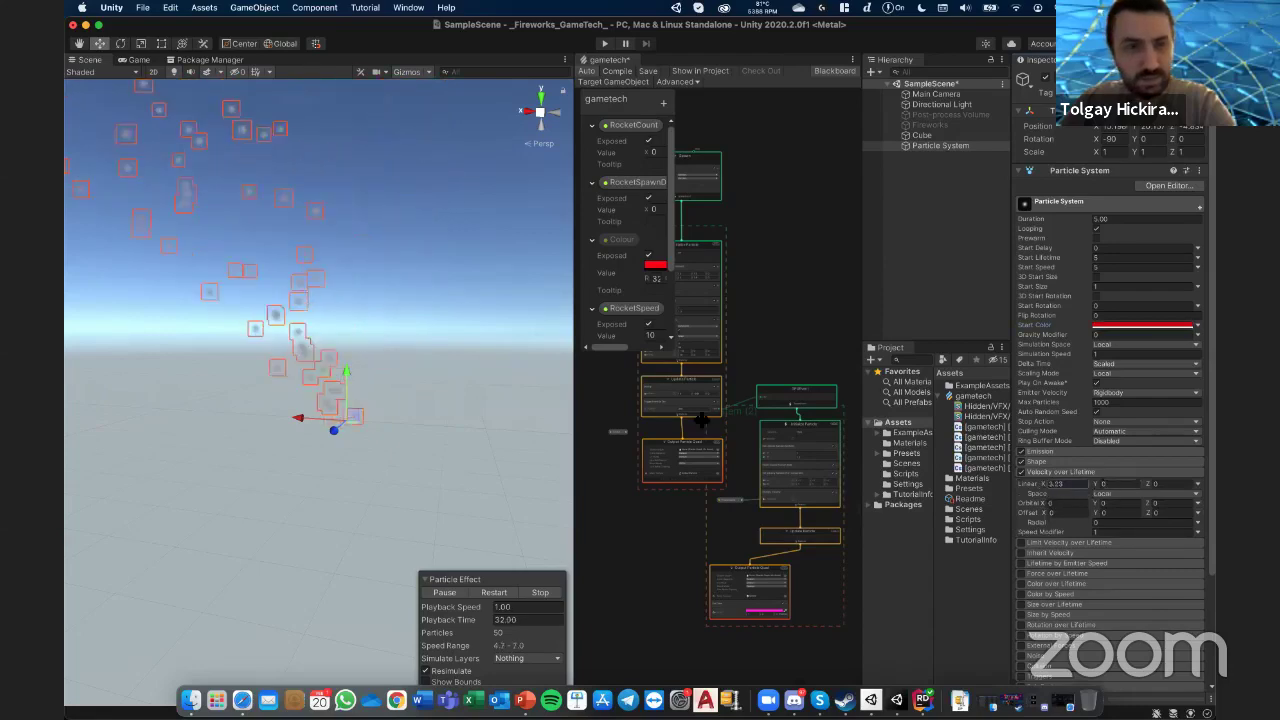
left_click(1120, 485)
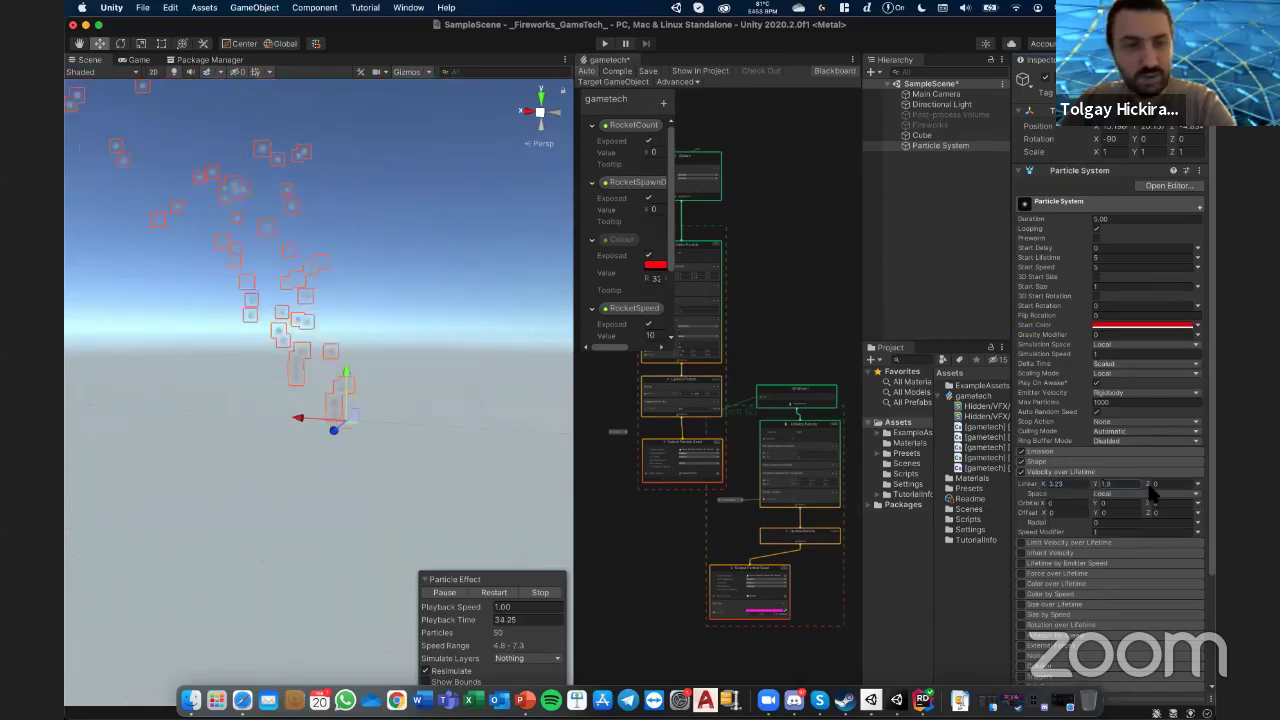
type("6")
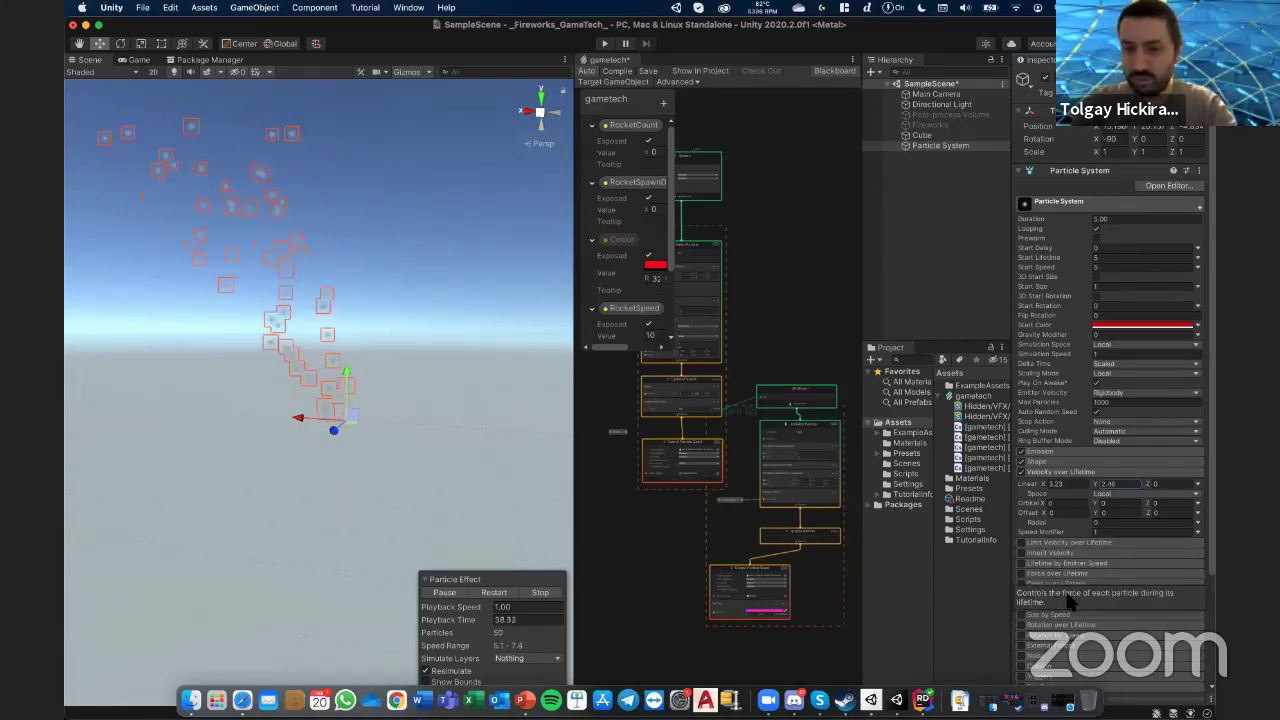
- Enable and expand the Color over Lifetime module
left_click(1052, 586)
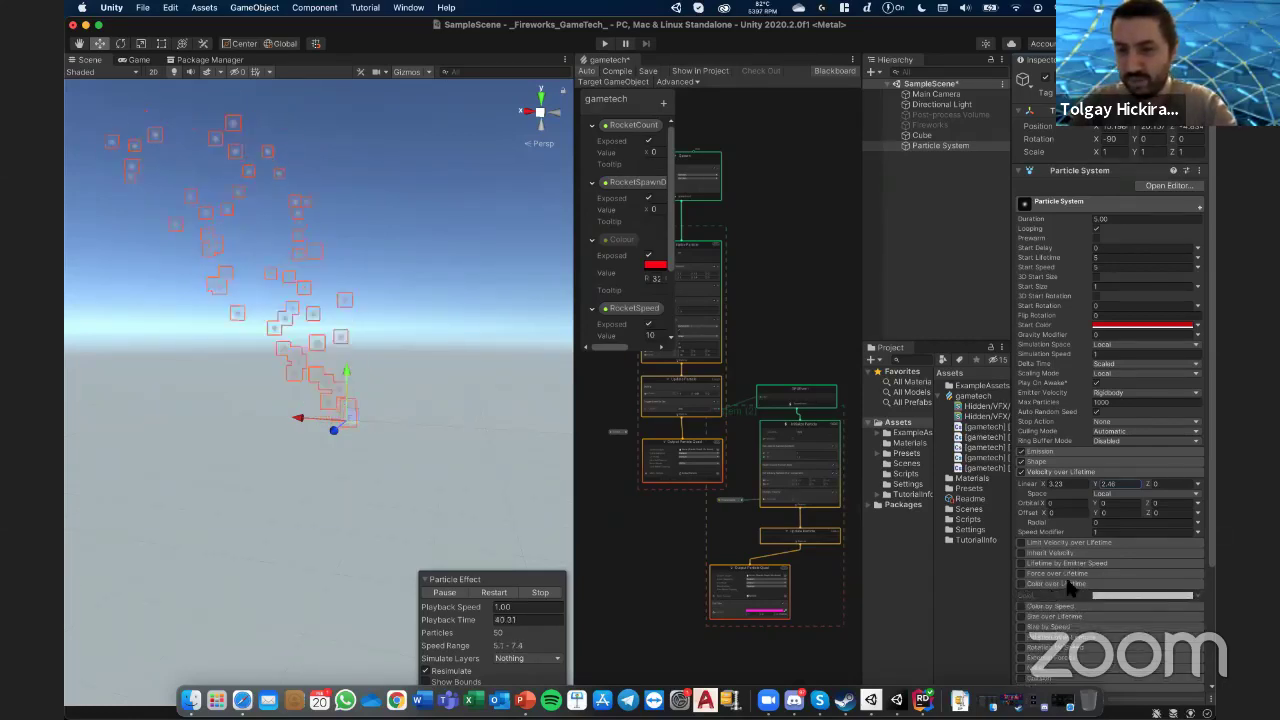
left_click(1024, 587)
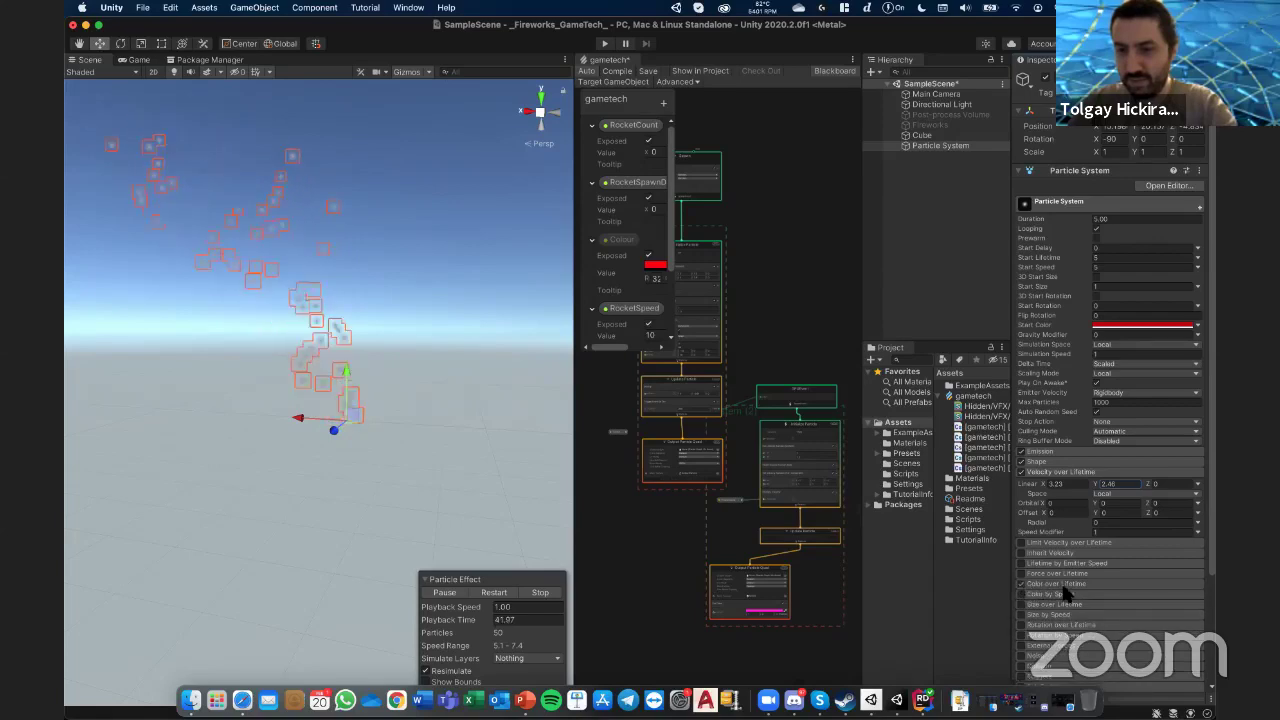
left_click(1062, 586)
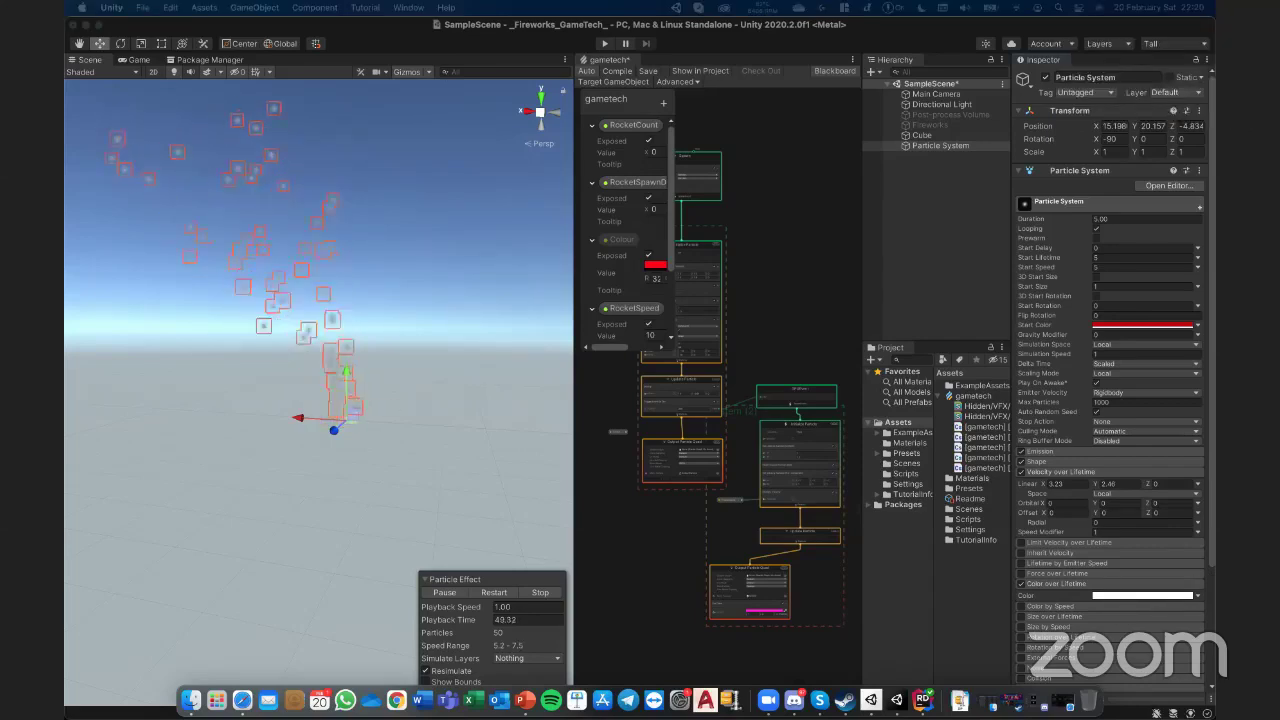
- Reopen the Color over Lifetime gradient and add a red key near the start
left_click_drag(1126, 376, 738, 211)
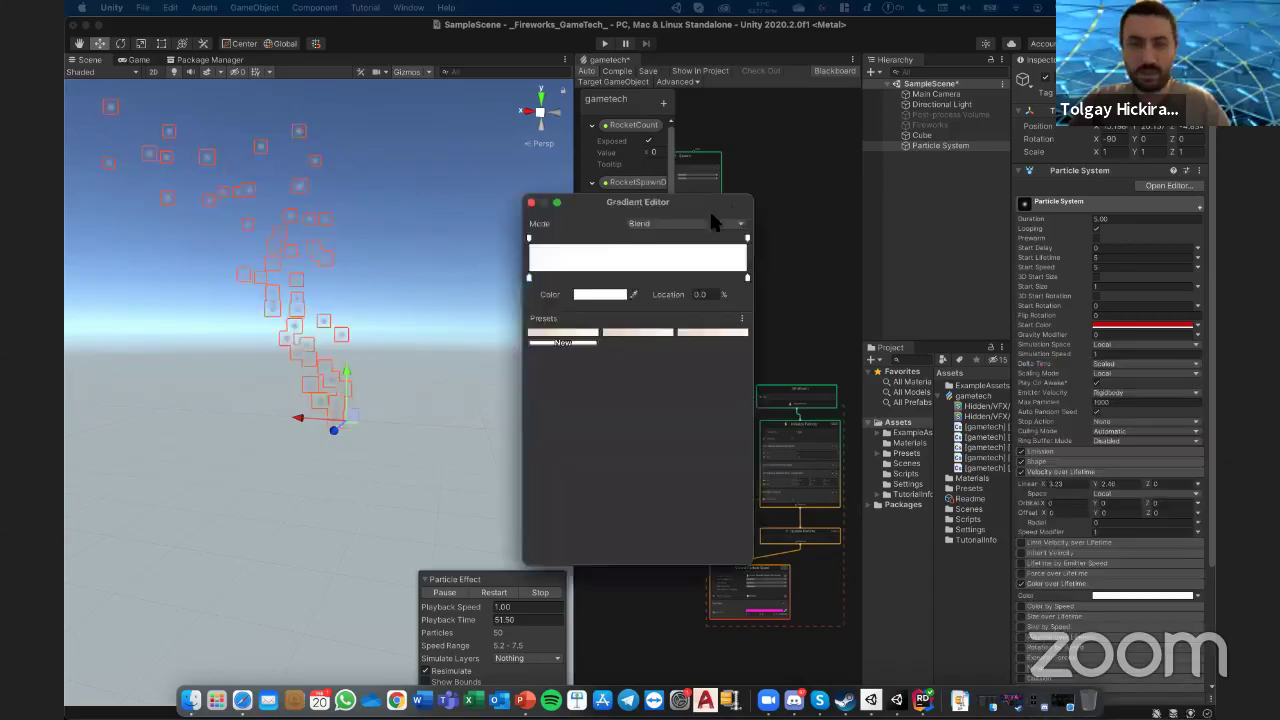
key("Escape")
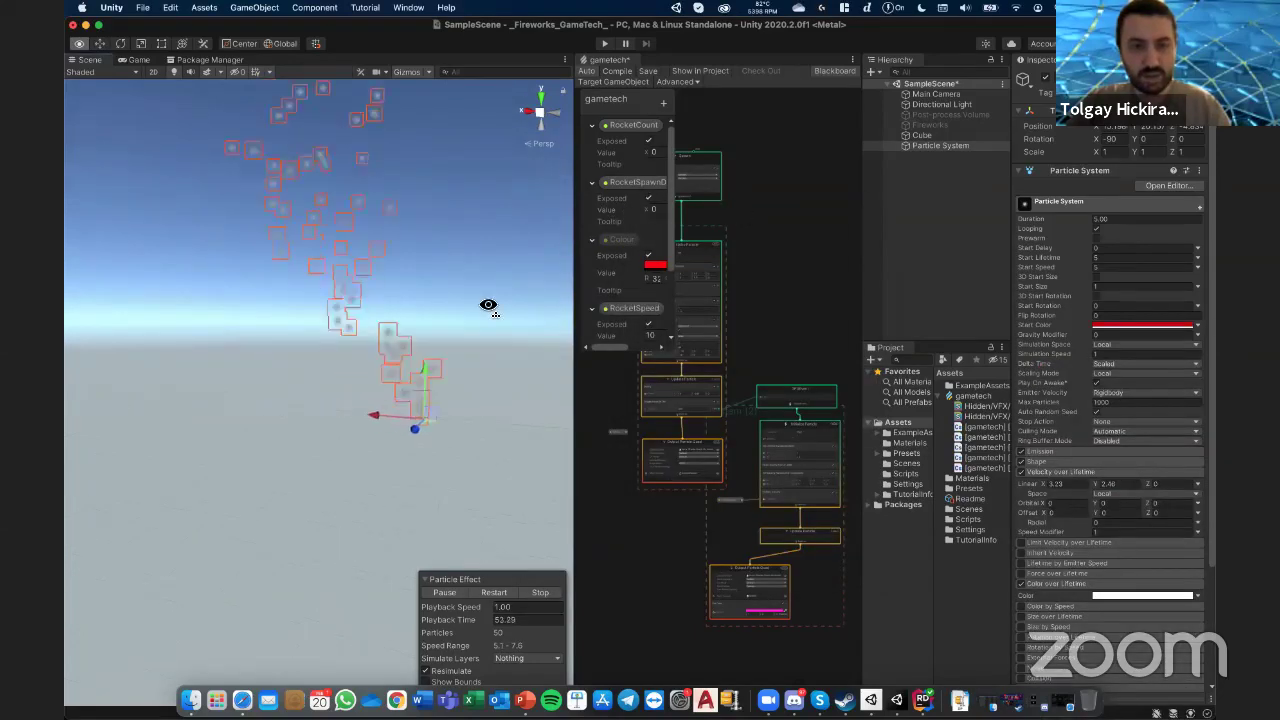
left_click(1106, 598)
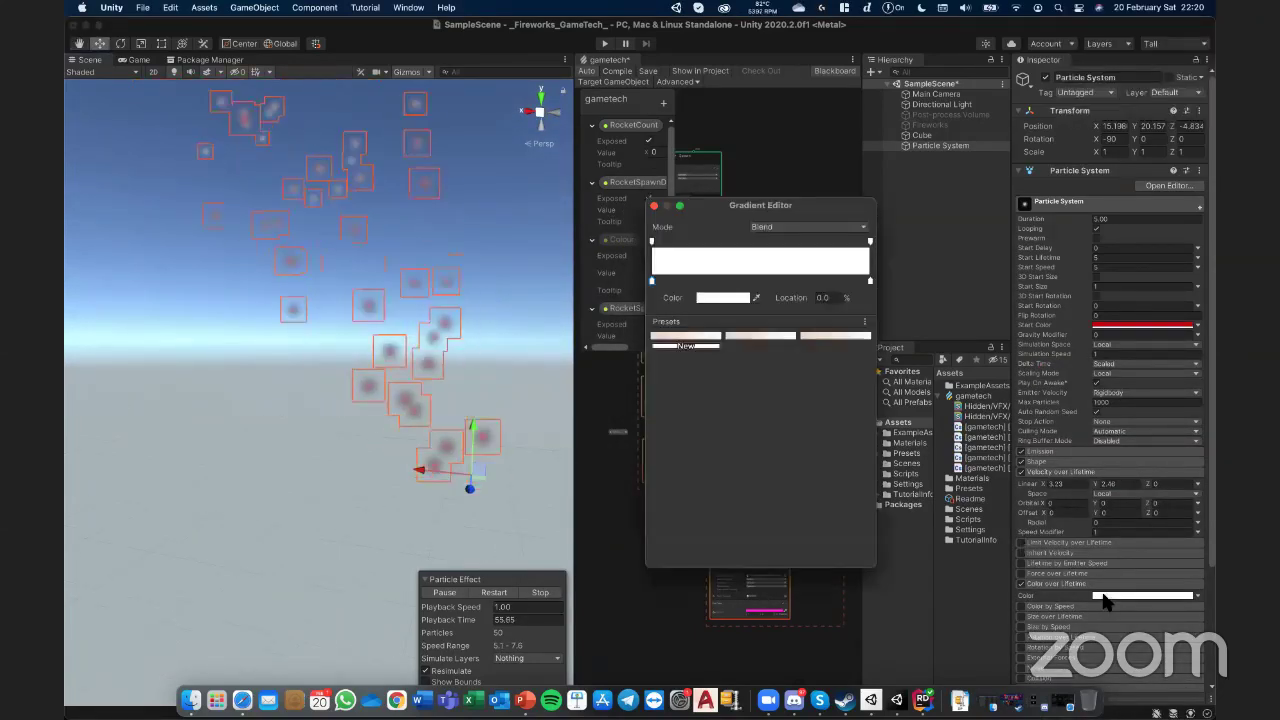
left_click(678, 282)
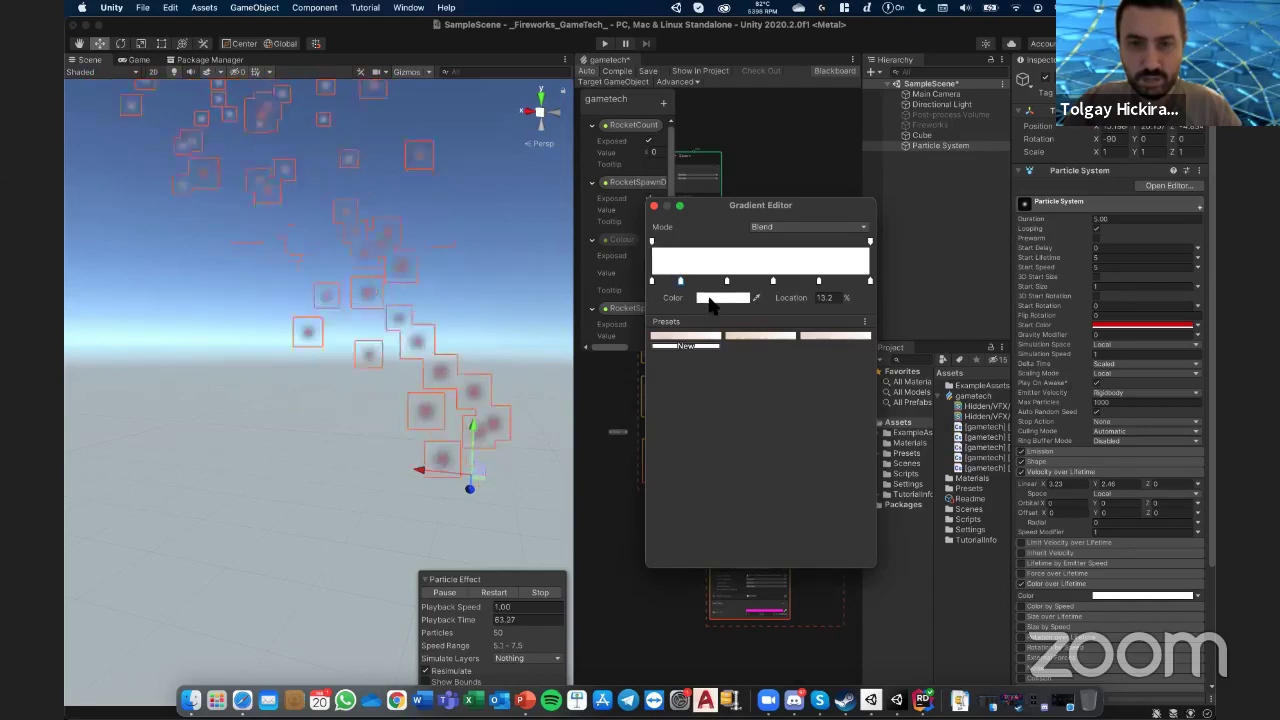
left_click(712, 300)
left_click_drag(775, 369, 822, 368)
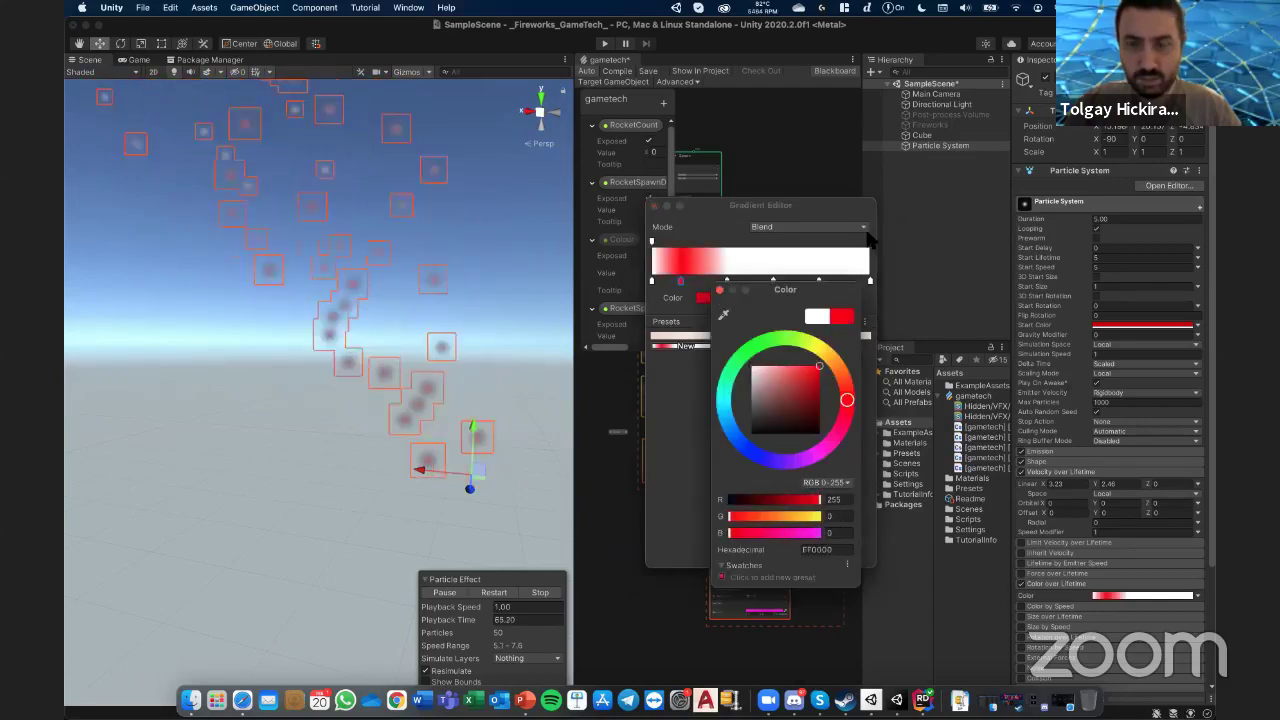
- Add a dark grey key at 34.4% and a bright yellow key at 55.6%
left_click(727, 282)
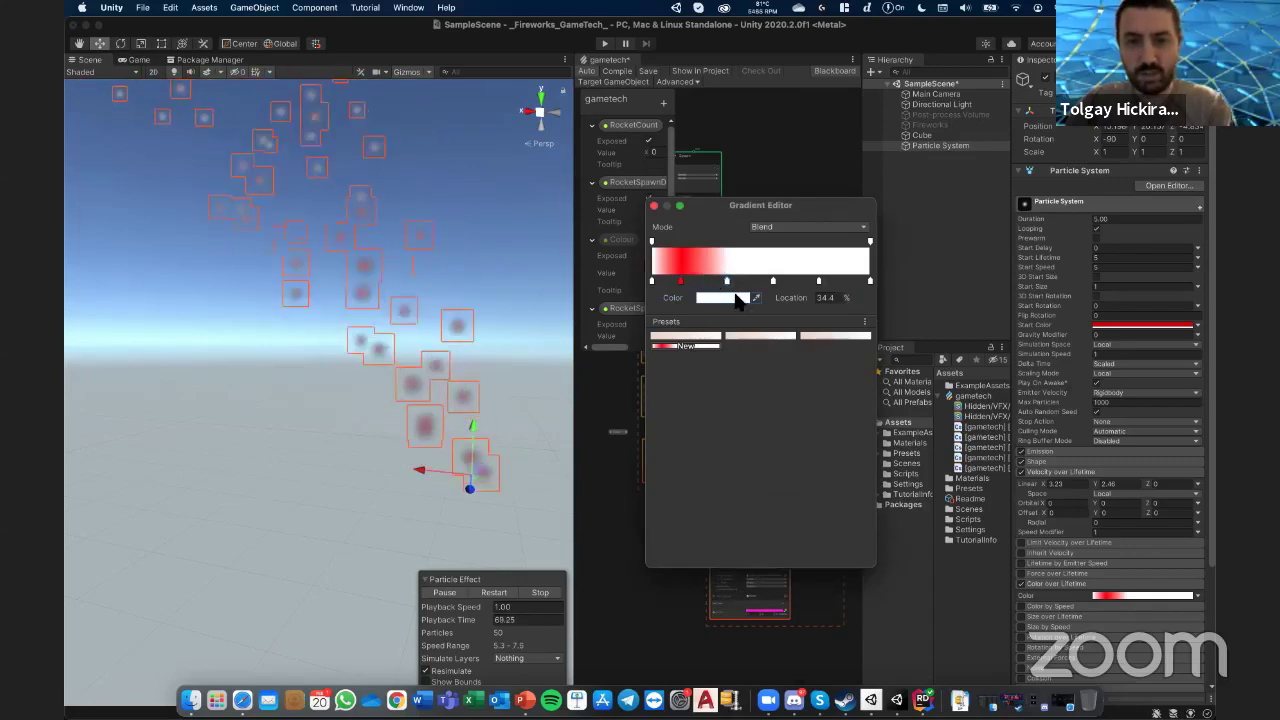
left_click(752, 297)
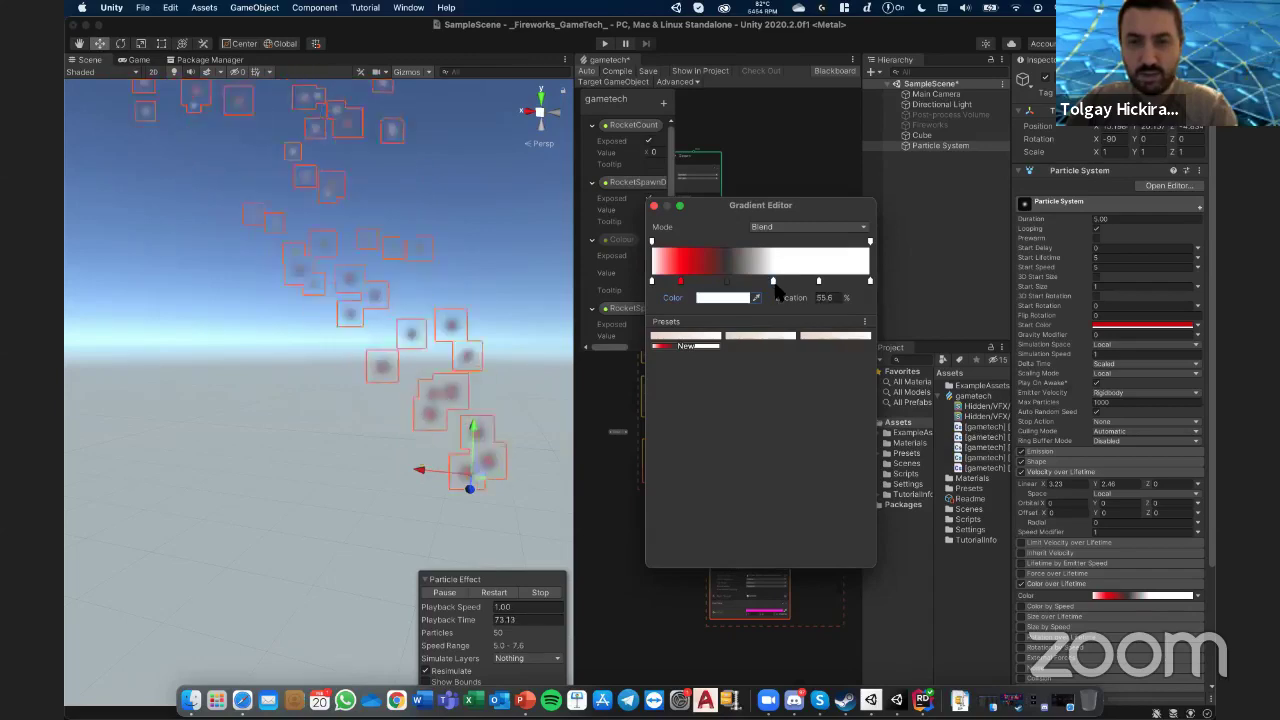
double_click(774, 283)
left_click(840, 345)
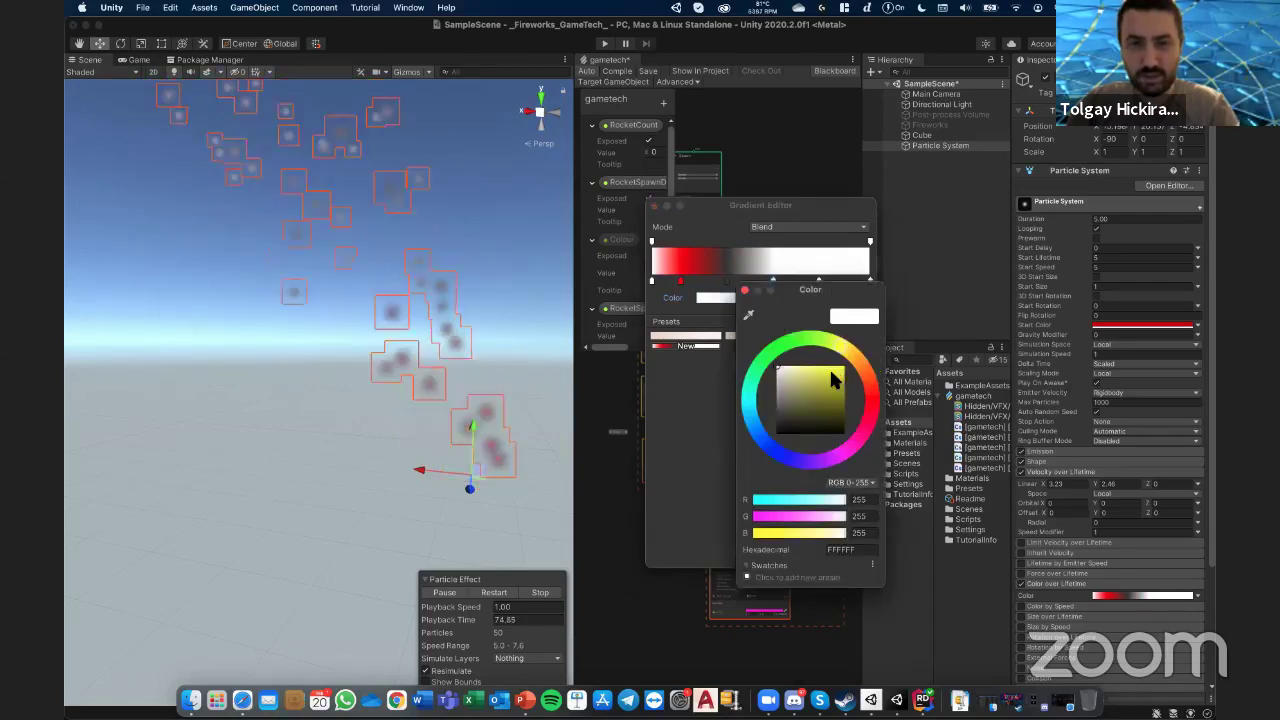
left_click_drag(843, 368, 880, 328)
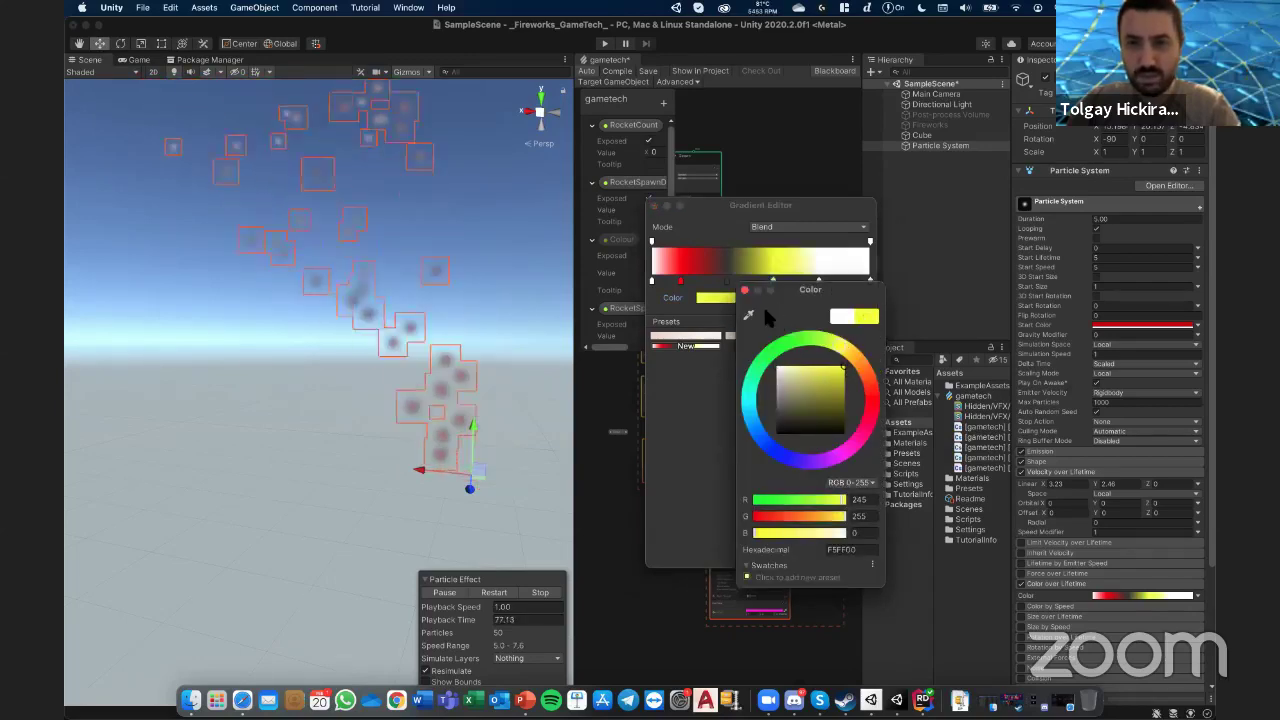
left_click(744, 290)
- Move the 78.2% key to 76.5%, colour it magenta F000FF, and close the editors
left_click(821, 282)
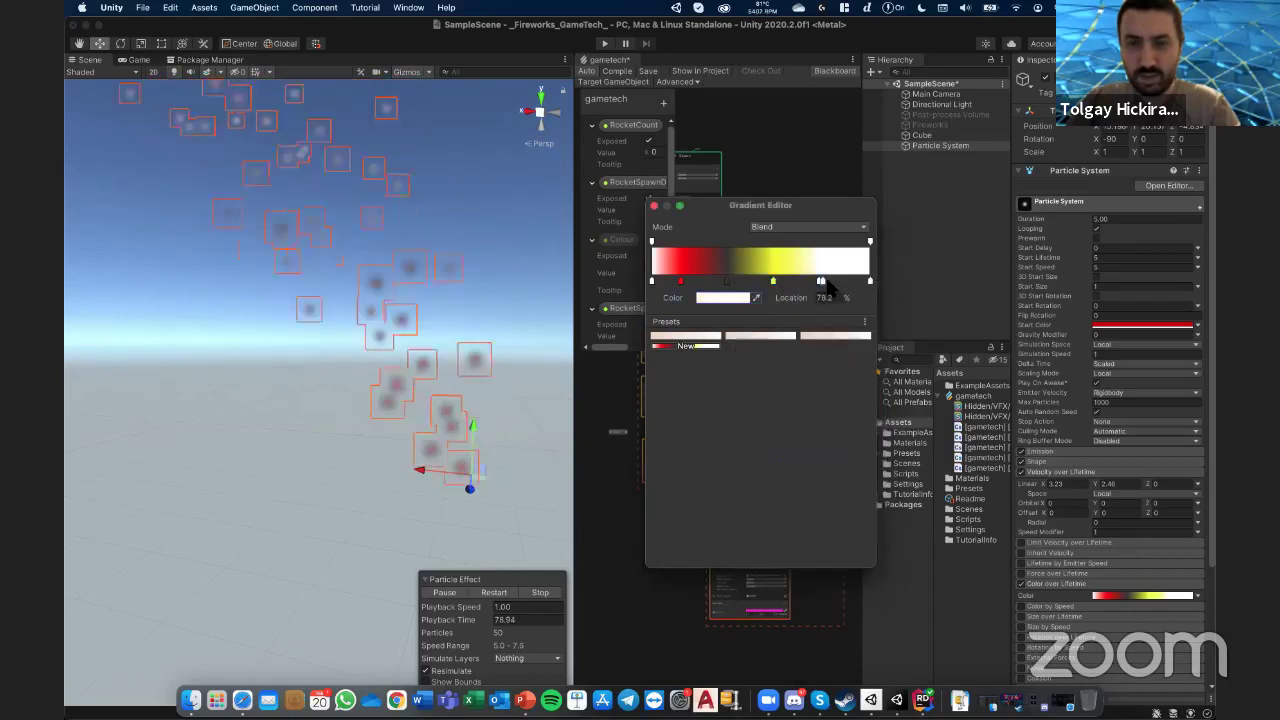
left_click_drag(826, 286, 819, 276)
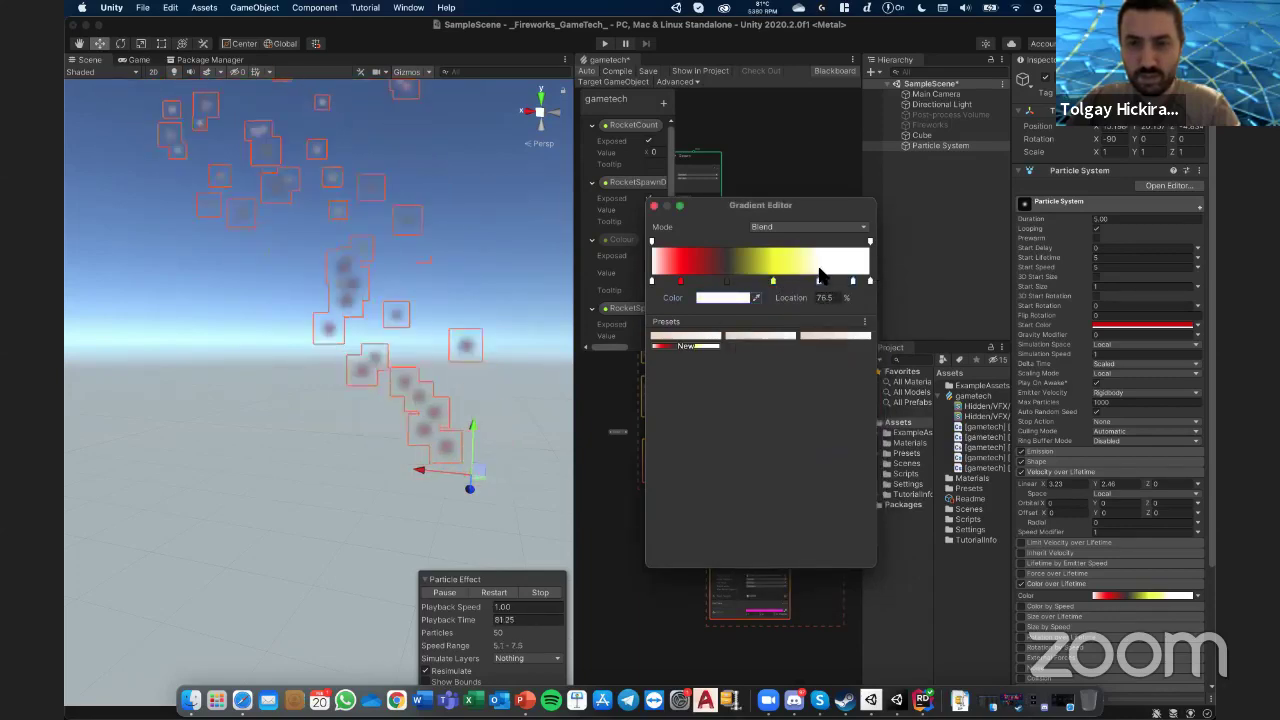
left_click(724, 297)
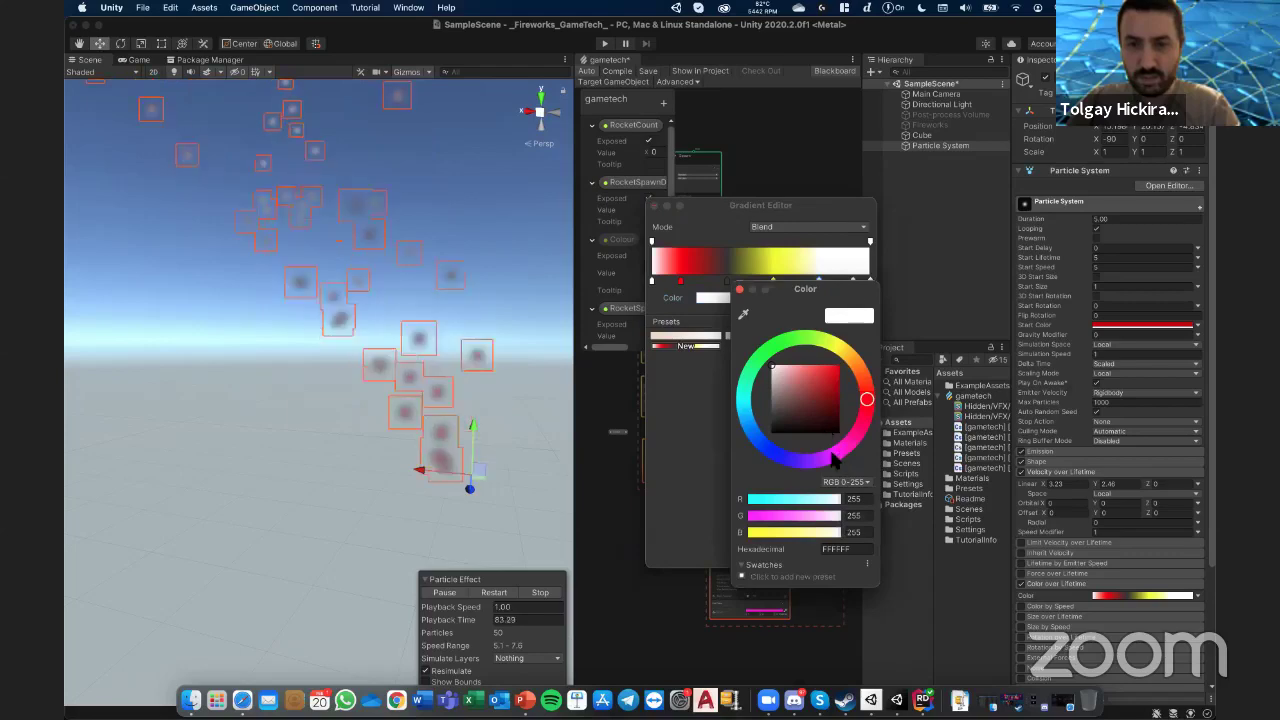
left_click(835, 457)
left_click(837, 367)
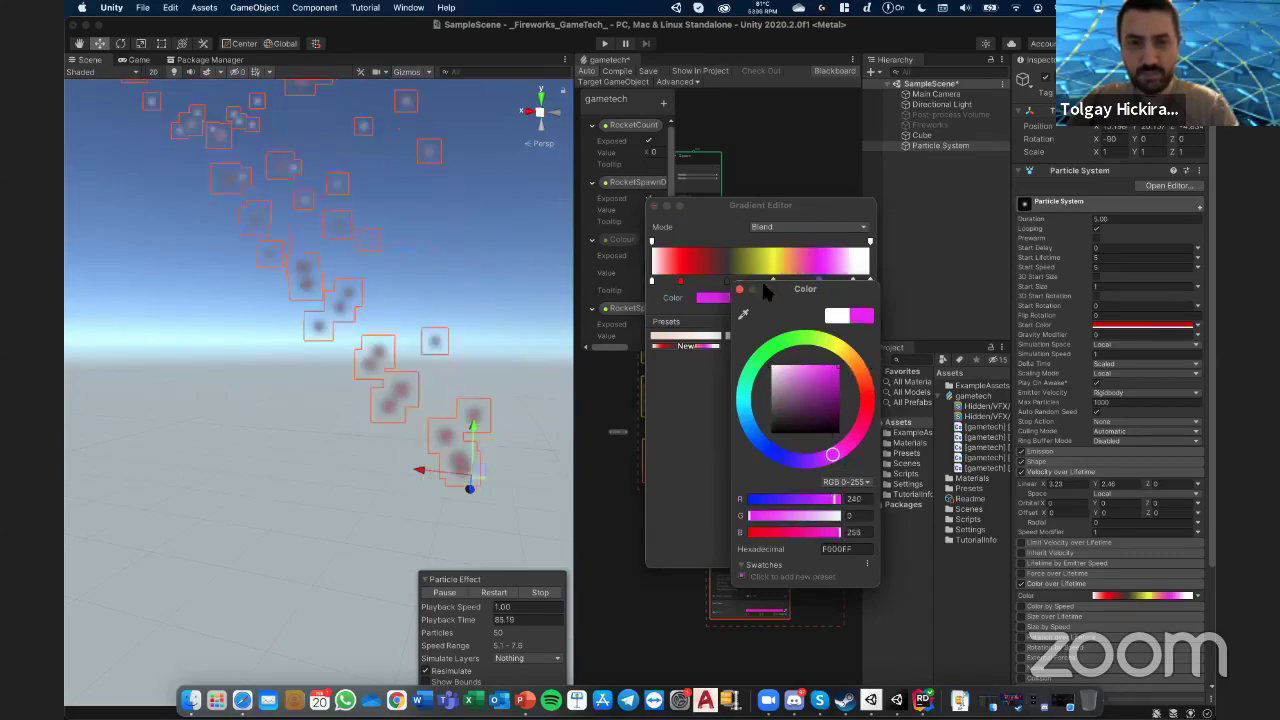
left_click(1065, 578)
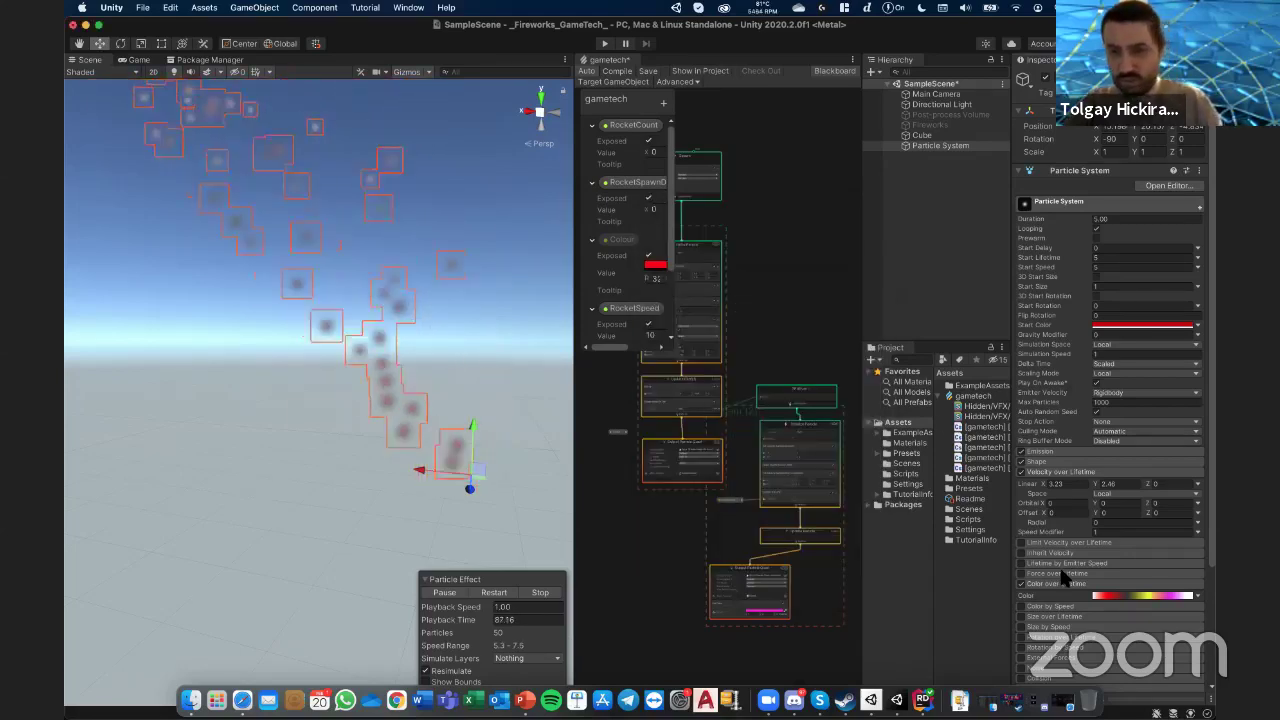
- Set the Particle System's Duration to 10
right_click_drag(486, 366, 491, 374)
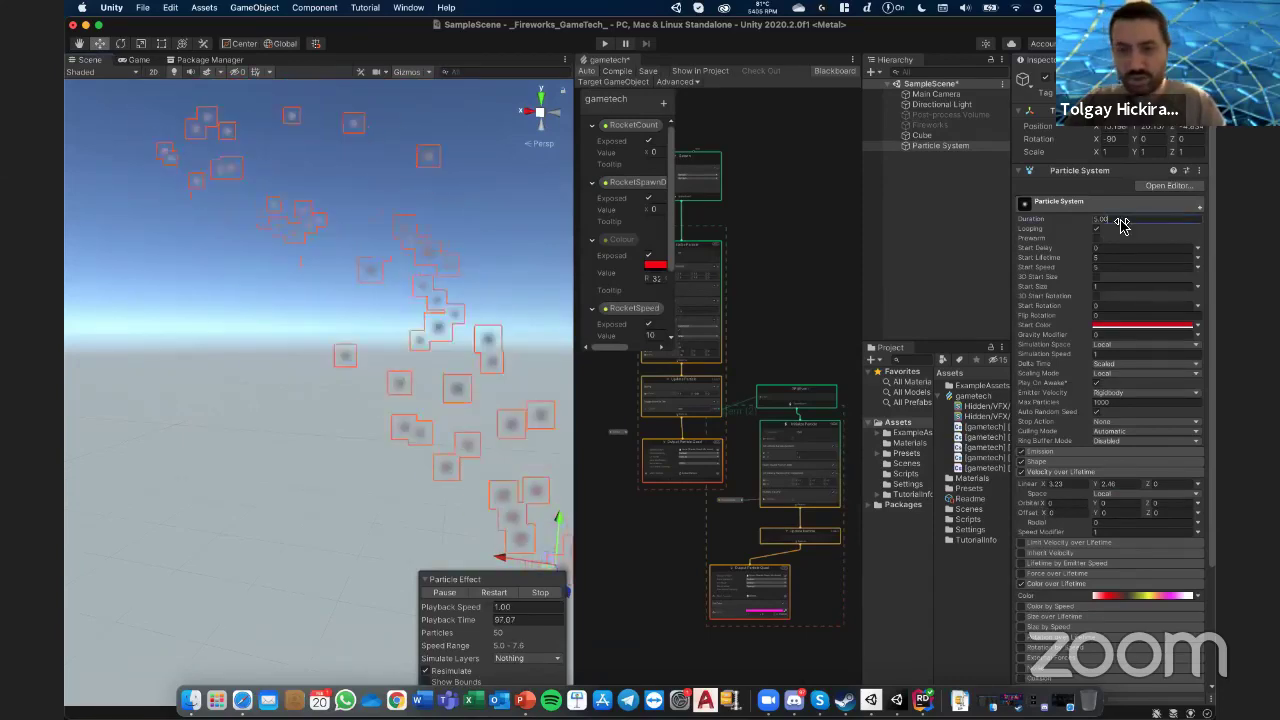
type("10")
key("Return")
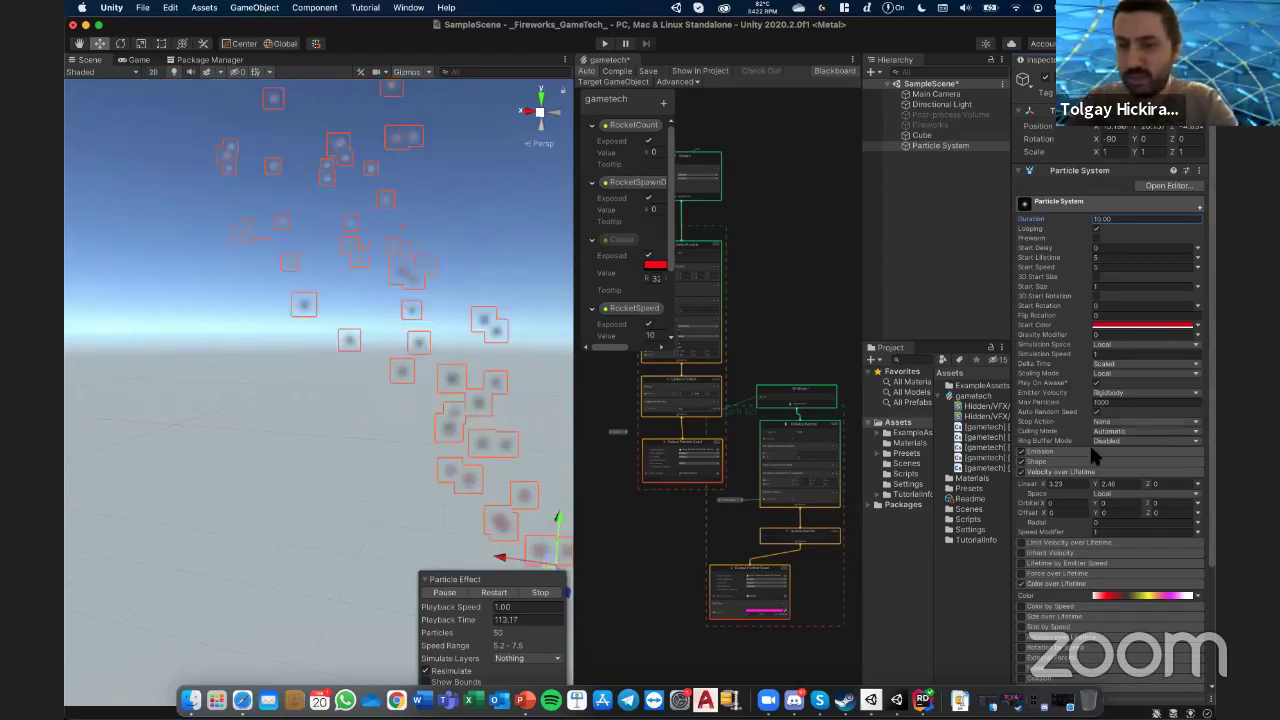
- Expand Sub Emitters and browse the Birth particle system slot, leaving it empty
scroll(1093, 450, "down", 3)
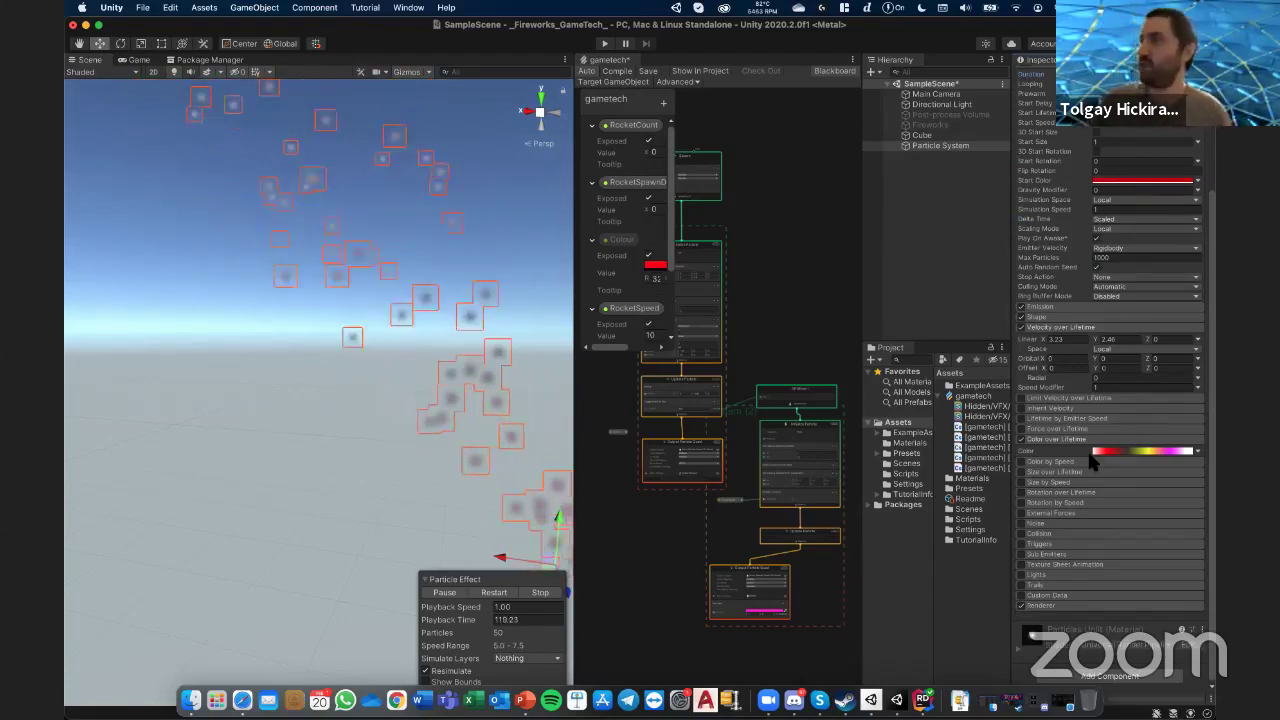
left_click(1040, 554)
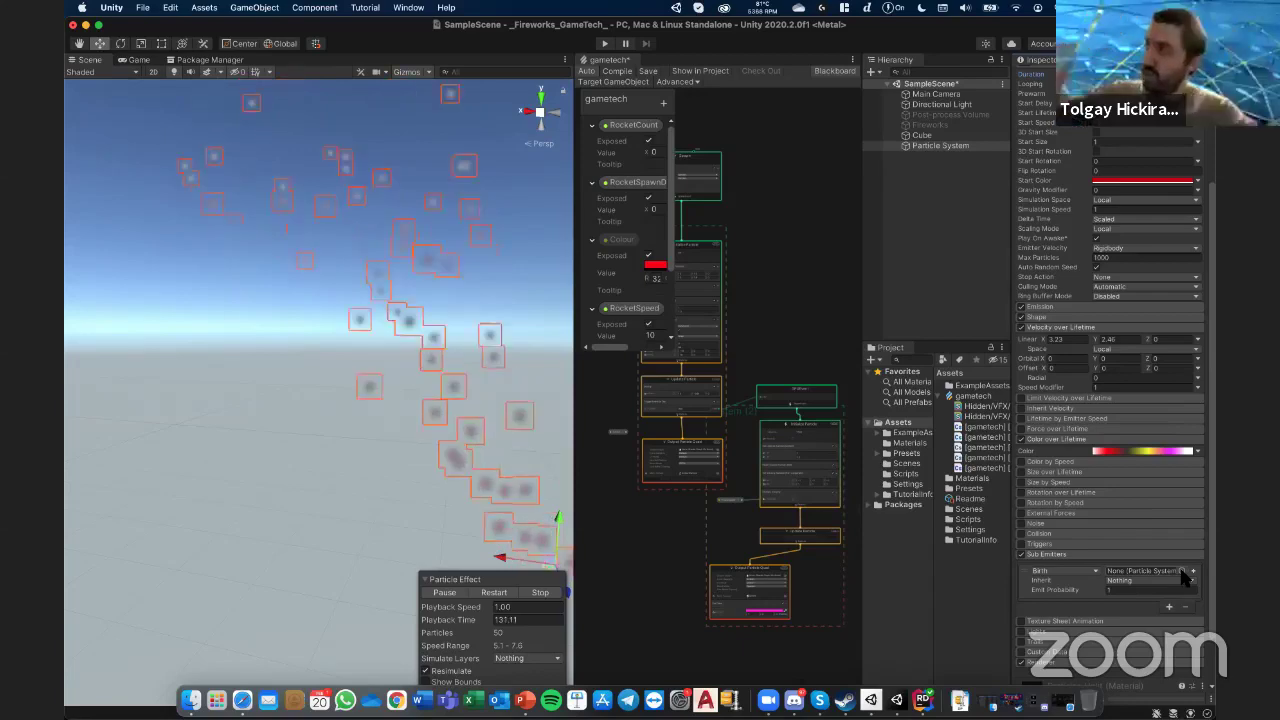
left_click(1182, 571)
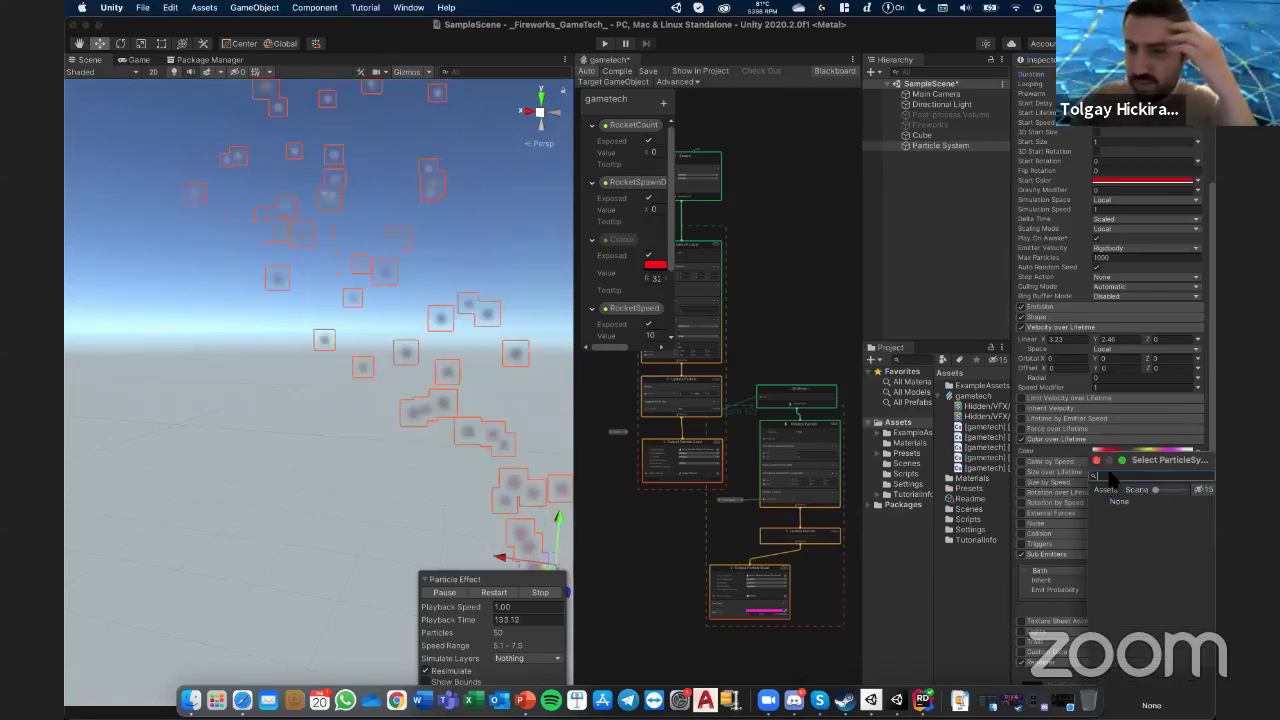
left_click(1097, 461)
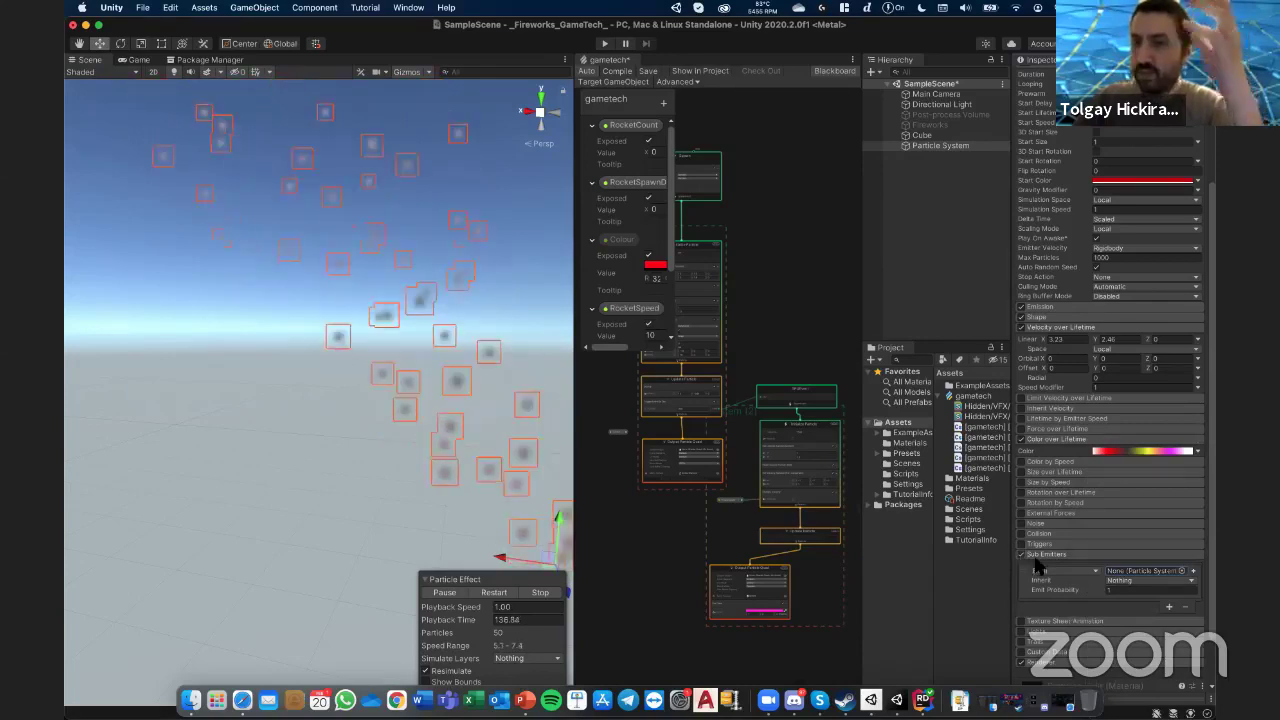